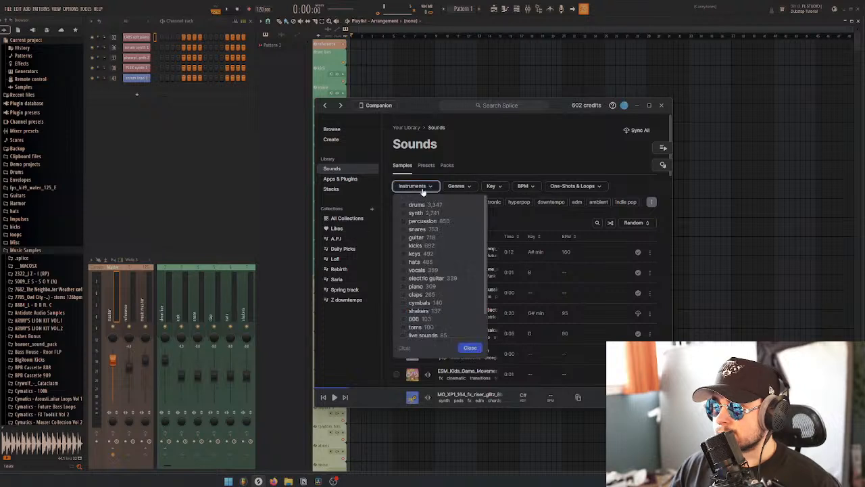
# Filter the library samples to the synth instrument and shuffle the results
pyautogui.click(414, 214)
pyautogui.click(497, 150)
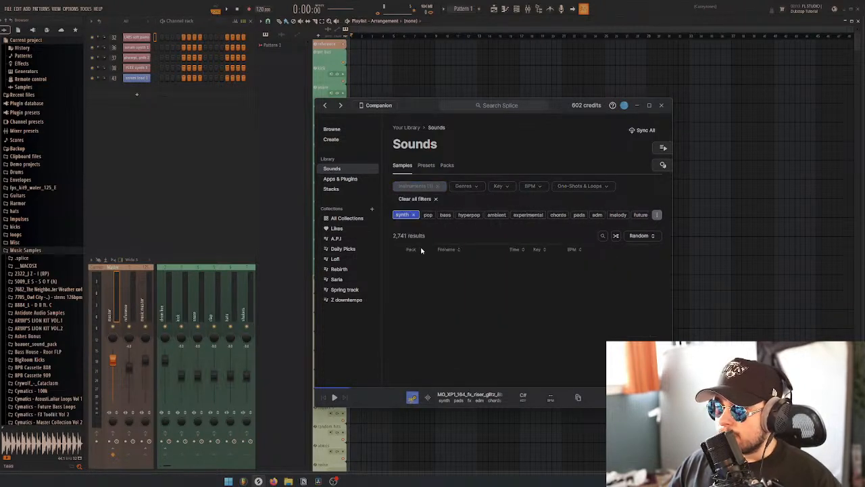
pyautogui.click(611, 235)
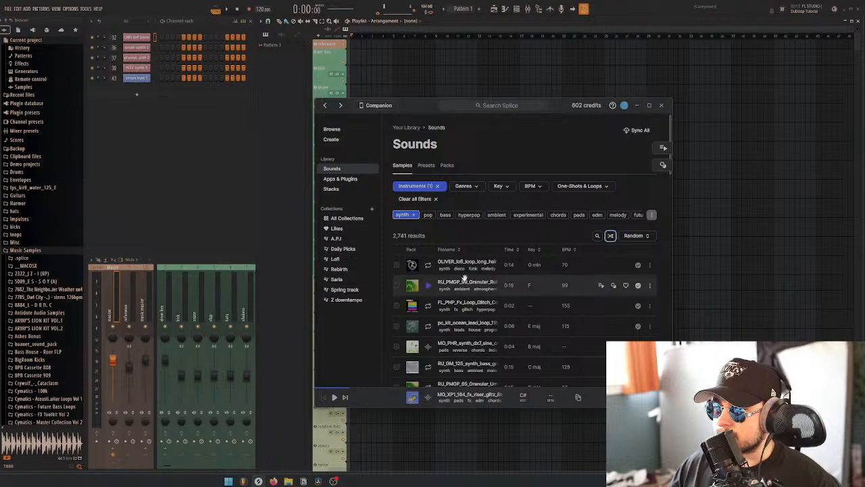
# Audition the shuffled synth samples one after another, starting with the granular 99 BPM loop in F
pyautogui.click(426, 288)
pyautogui.press('Down')
pyautogui.press('Down')
pyautogui.press('Down')
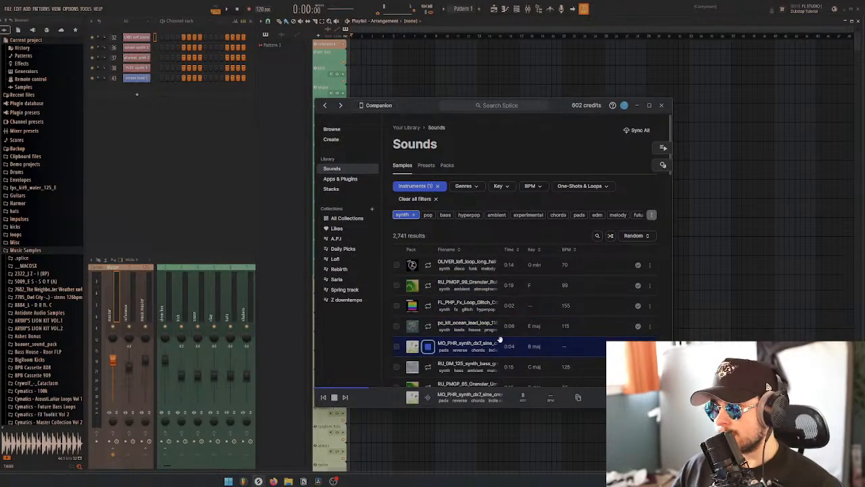
pyautogui.press('Down')
pyautogui.press('Down')
pyautogui.press('Down')
pyautogui.press('Down')
pyautogui.press('Down')
pyautogui.scroll(-3, 507, 330)
pyautogui.press('Down')
pyautogui.press('Down')
pyautogui.press('Down')
pyautogui.press('Down')
pyautogui.press('Down')
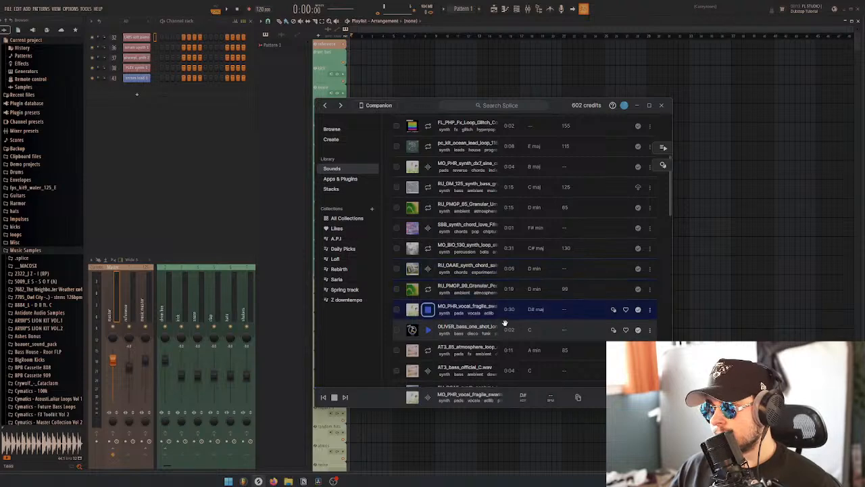
pyautogui.scroll(-3, 473, 270)
pyautogui.scroll(10, 427, 203)
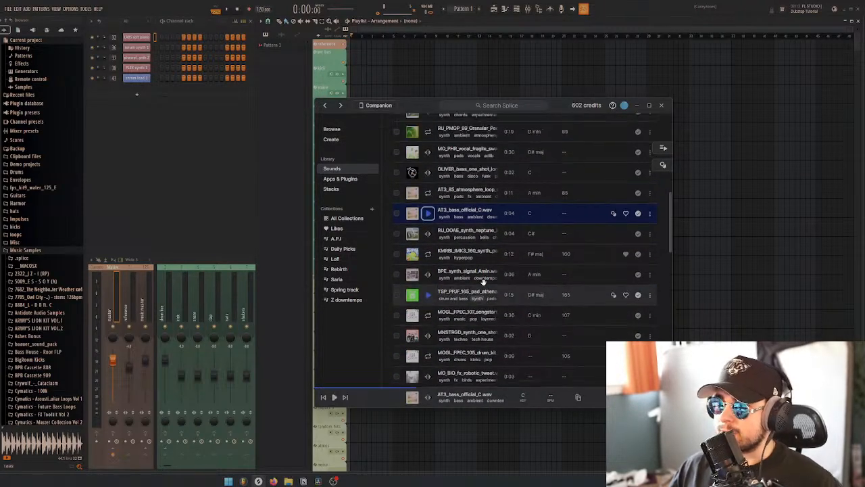
# Leave the library for the full sample catalogue and search it for "summer"
pyautogui.click(341, 130)
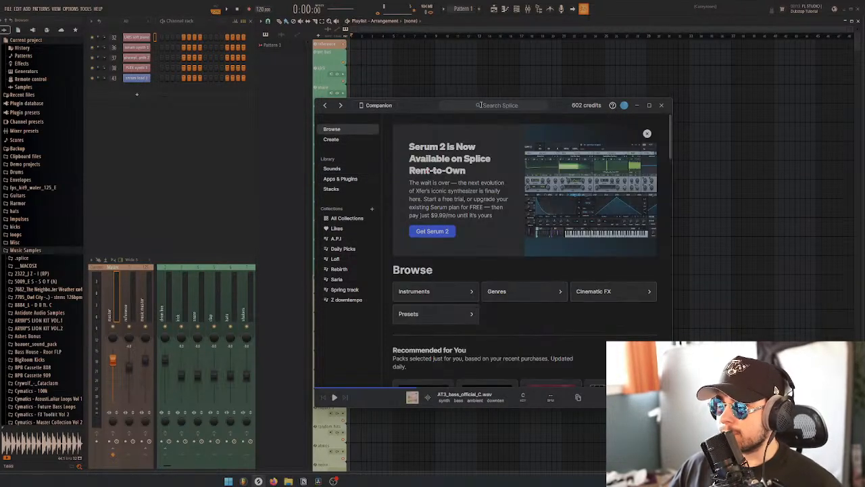
pyautogui.click(483, 105)
pyautogui.write('summe')
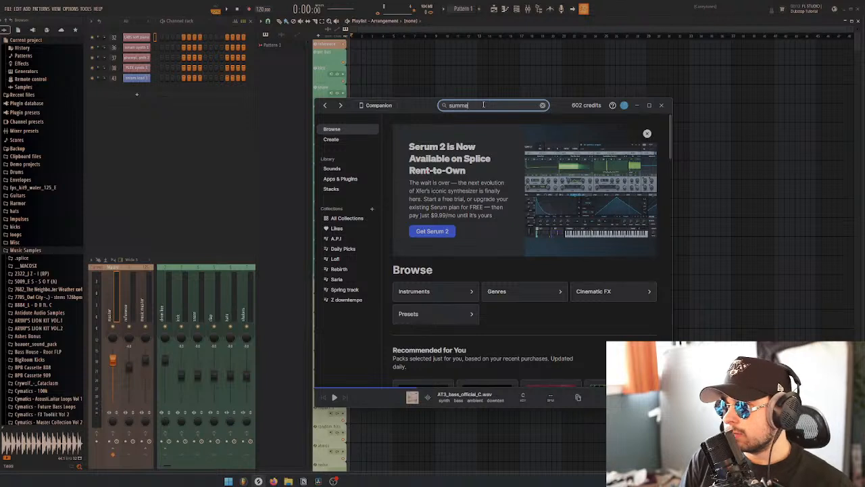
pyautogui.write('r')
pyautogui.press('Return')
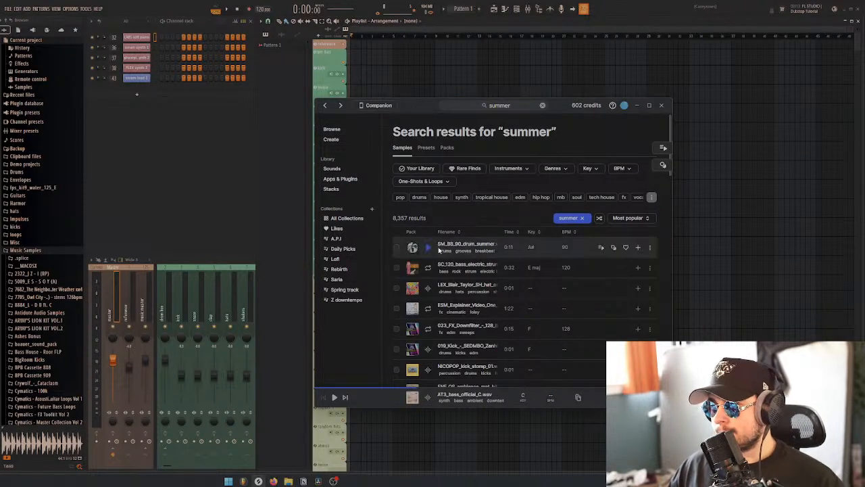
# Preview the first drum loop in the summer results and filter the results to the synth instrument
pyautogui.click(427, 247)
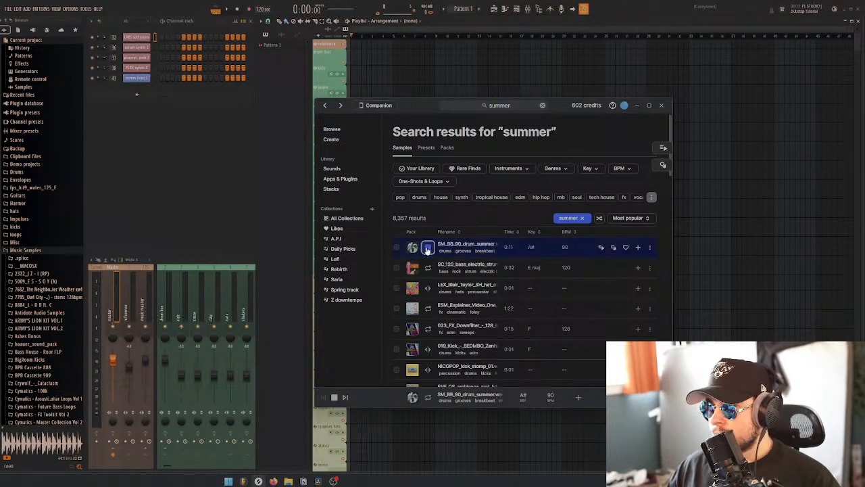
pyautogui.click(511, 168)
pyautogui.click(512, 187)
pyautogui.click(517, 151)
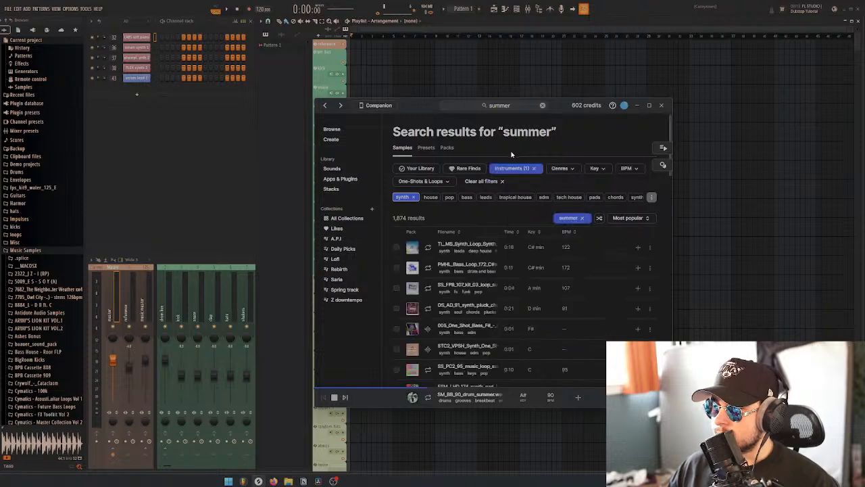
# Add the edm genre filter to the summer synth results and preview the first three samples
pyautogui.click(570, 170)
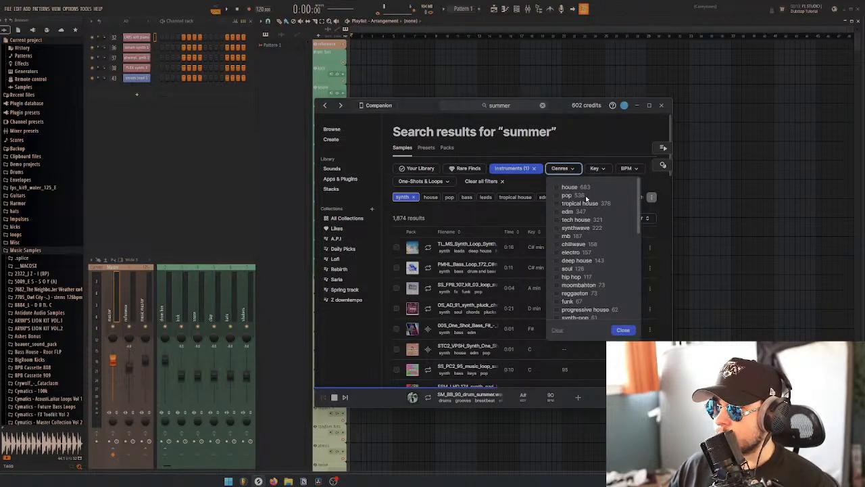
pyautogui.click(566, 211)
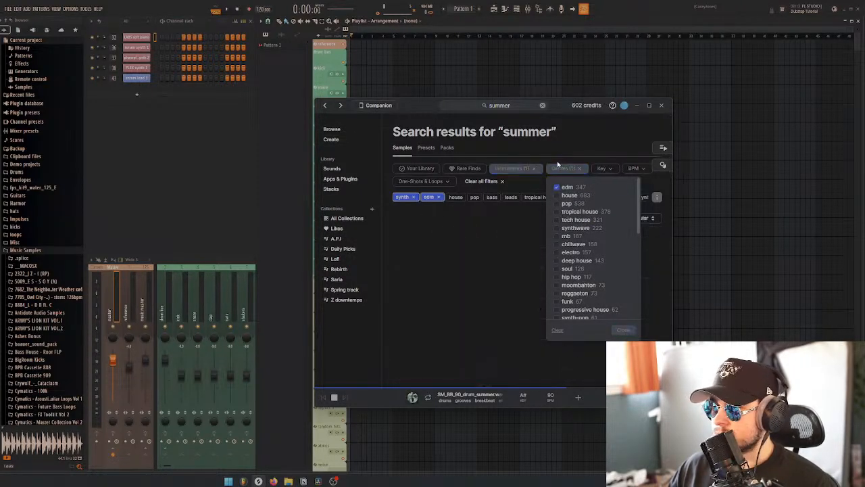
pyautogui.click(467, 216)
pyautogui.click(429, 246)
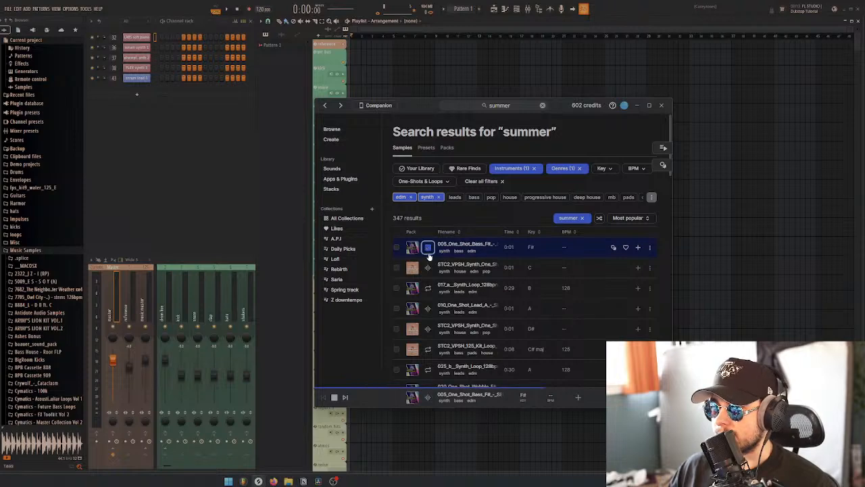
pyautogui.press('Down')
pyautogui.press('Down')
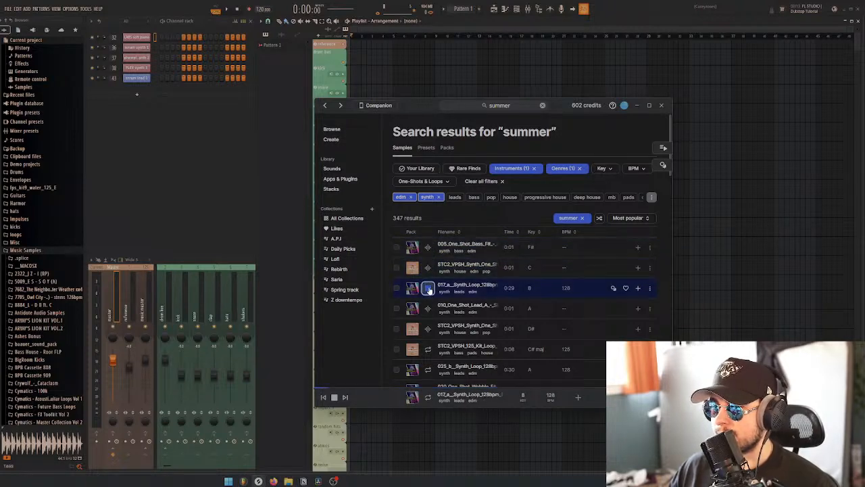
# Restrict the summer synth results to loops and remove the edm genre filter
pyautogui.click(420, 181)
pyautogui.click(461, 200)
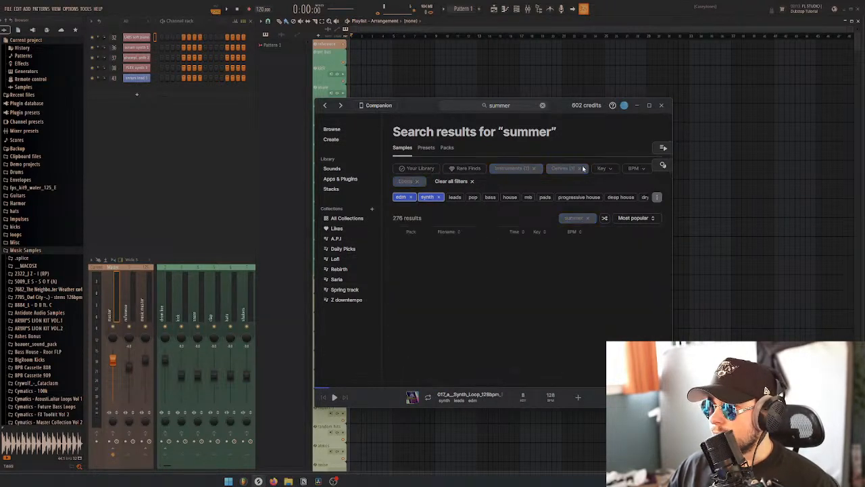
pyautogui.click(410, 197)
# Audition the summer synth loops in order from the first result, ending playback at the 018 bassline loop
pyautogui.click(428, 248)
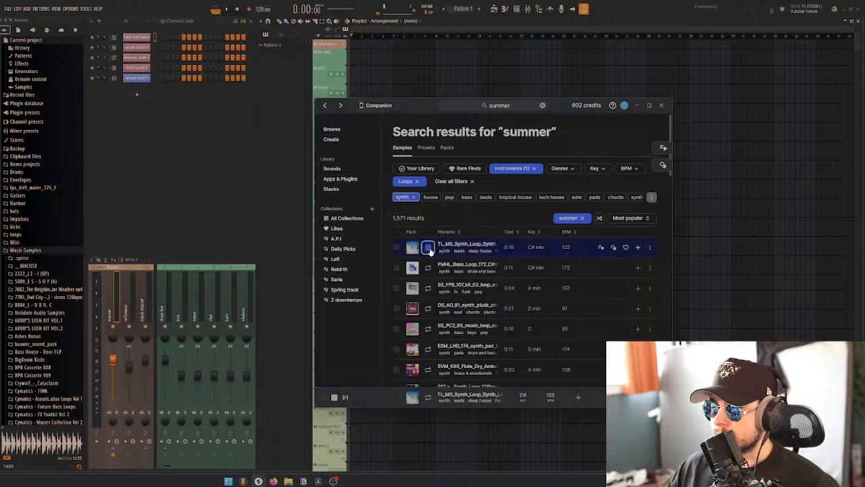
pyautogui.press('Down')
pyautogui.press('Down')
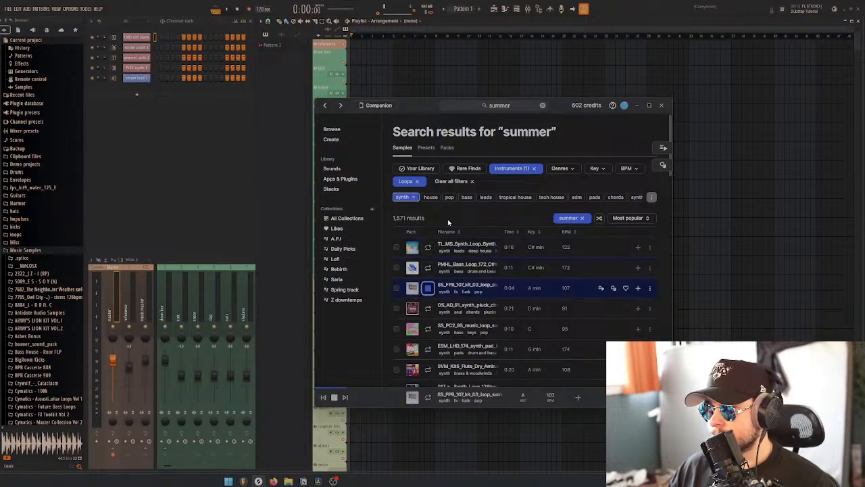
pyautogui.press('Down')
pyautogui.press('Down')
pyautogui.press('Up')
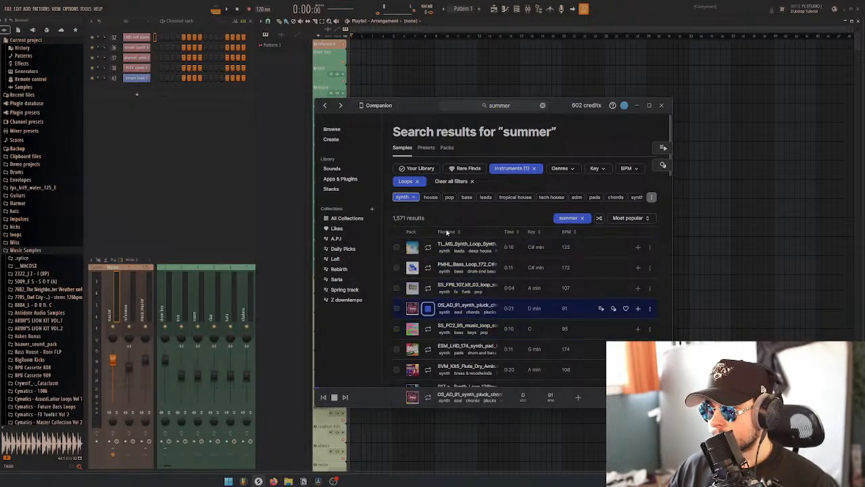
pyautogui.scroll(-1, 447, 269)
pyautogui.press('Down')
pyautogui.press('Down')
pyautogui.press('Down')
pyautogui.press('Down')
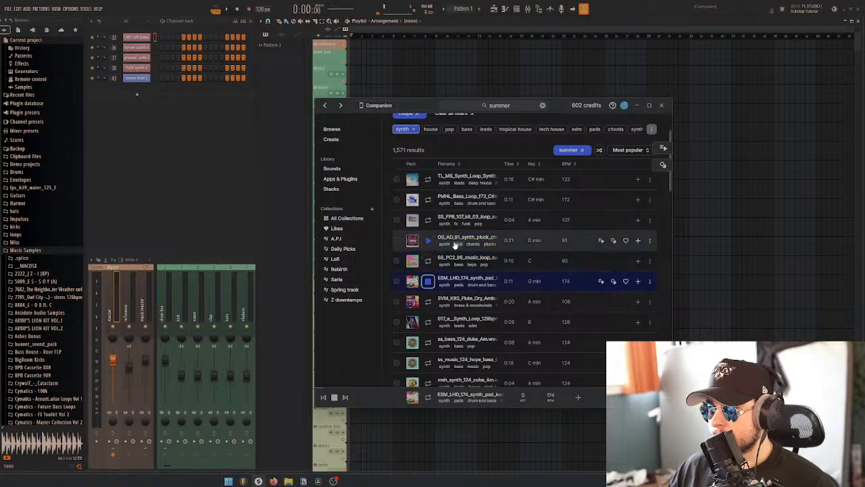
pyautogui.press('Down')
pyautogui.press('Down')
pyautogui.press('Down')
pyautogui.press('Down')
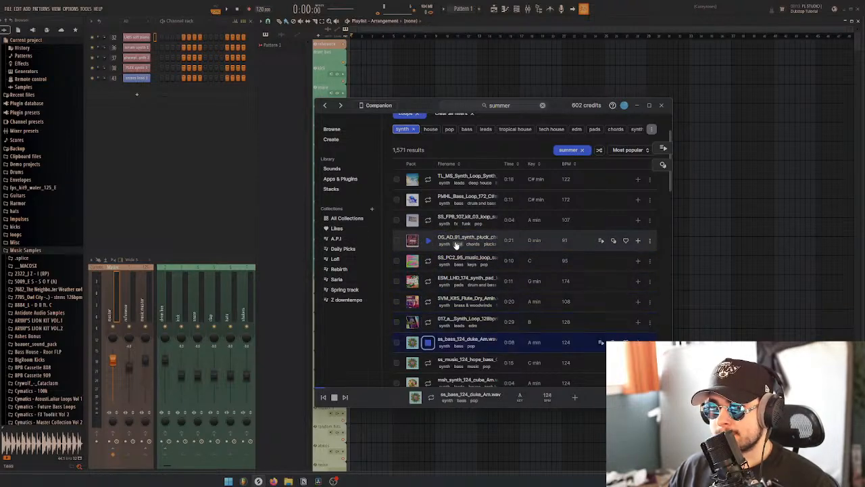
pyautogui.scroll(-3, 455, 245)
pyautogui.press('Down')
pyautogui.press('Down')
pyautogui.press('Down')
pyautogui.press('Down')
pyautogui.press('Down')
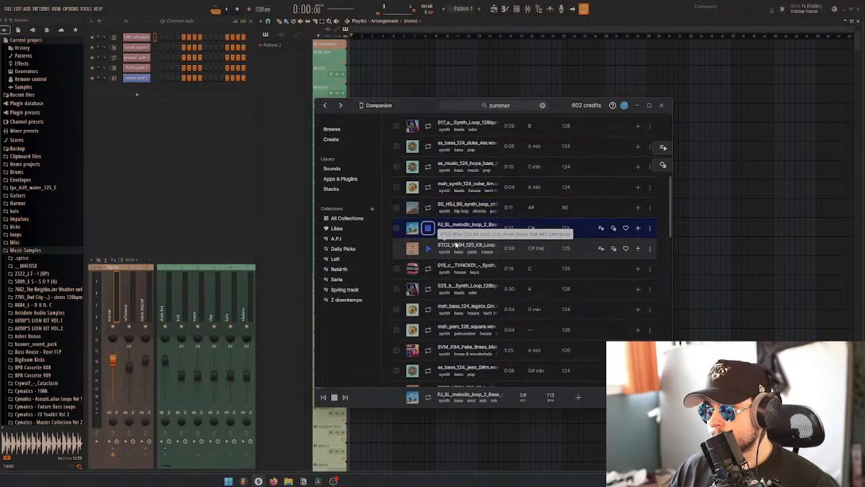
pyautogui.press('Down')
pyautogui.press('Down')
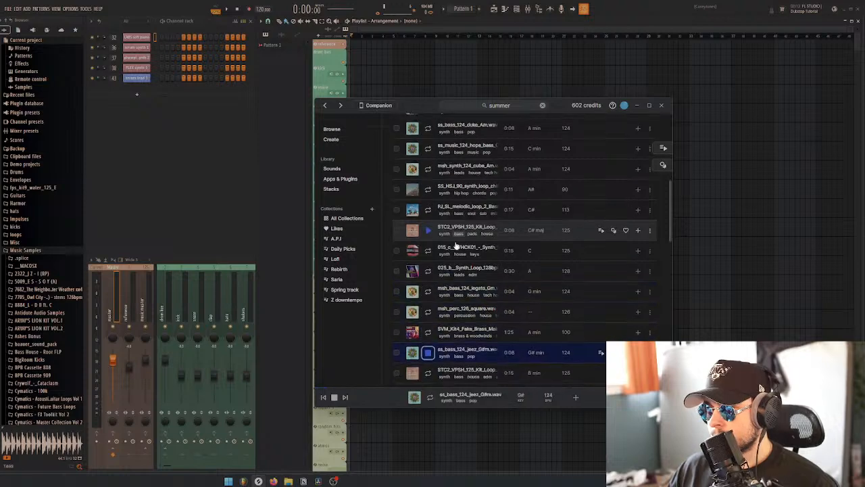
pyautogui.scroll(-3, 446, 238)
pyautogui.press('Down')
pyautogui.press('Down')
pyautogui.press('Down')
pyautogui.press('Down')
pyautogui.press('Down')
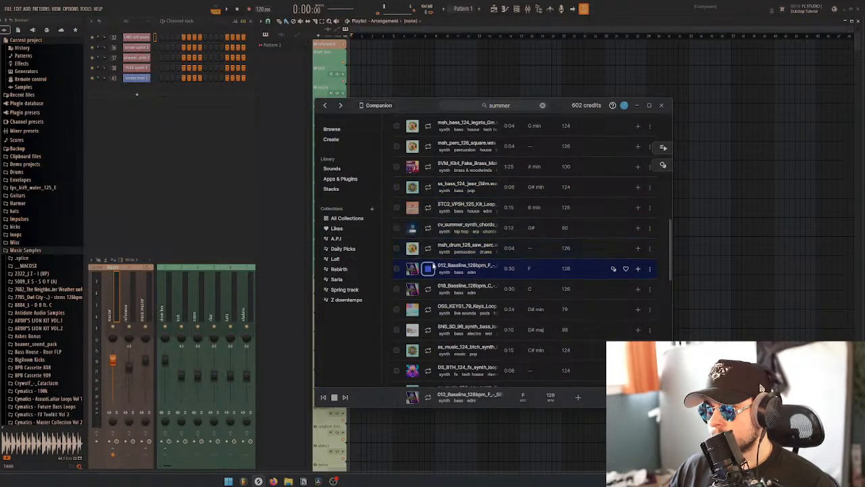
pyautogui.press('Down')
pyautogui.press('space')
# Narrow the summer synth loops to the pop and edm genres
pyautogui.scroll(5, 497, 287)
pyautogui.scroll(3, 498, 287)
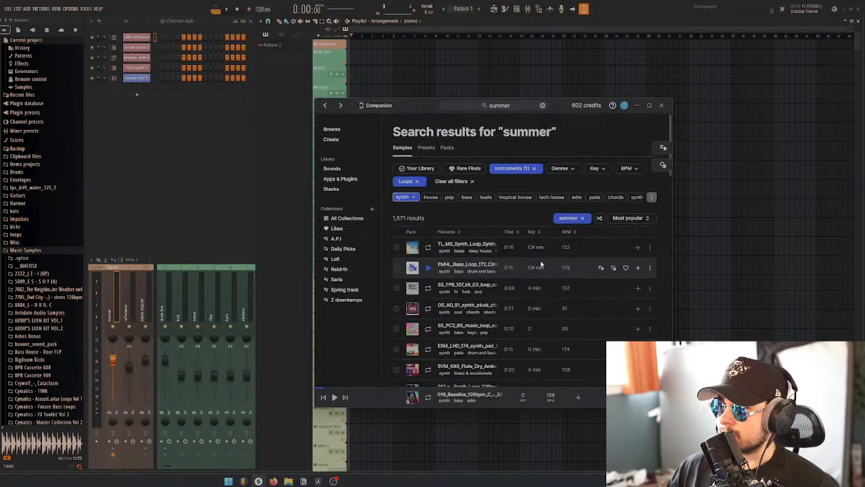
pyautogui.click(561, 168)
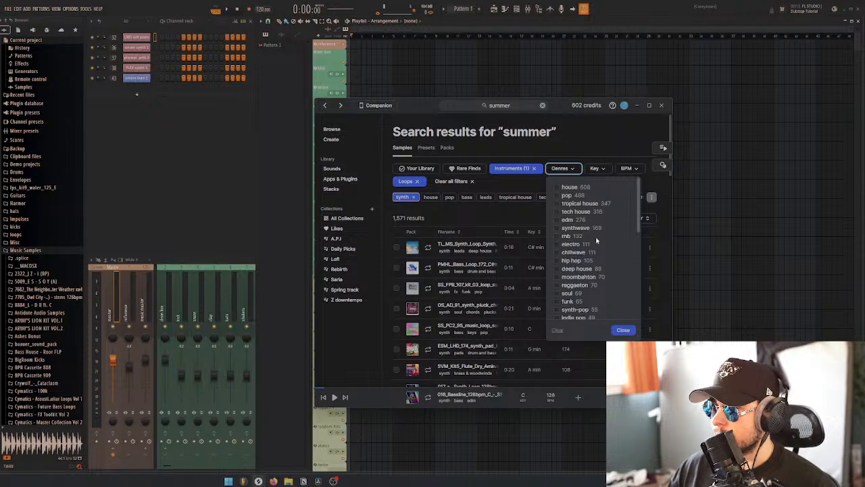
pyautogui.click(560, 195)
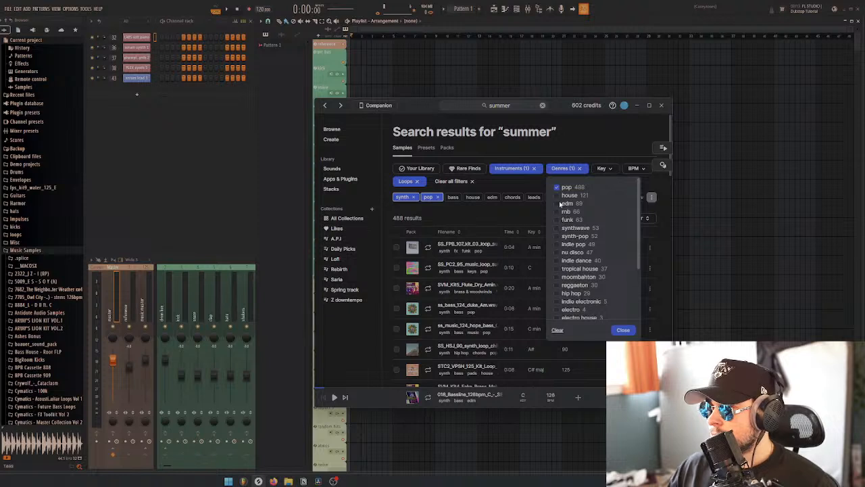
pyautogui.click(559, 203)
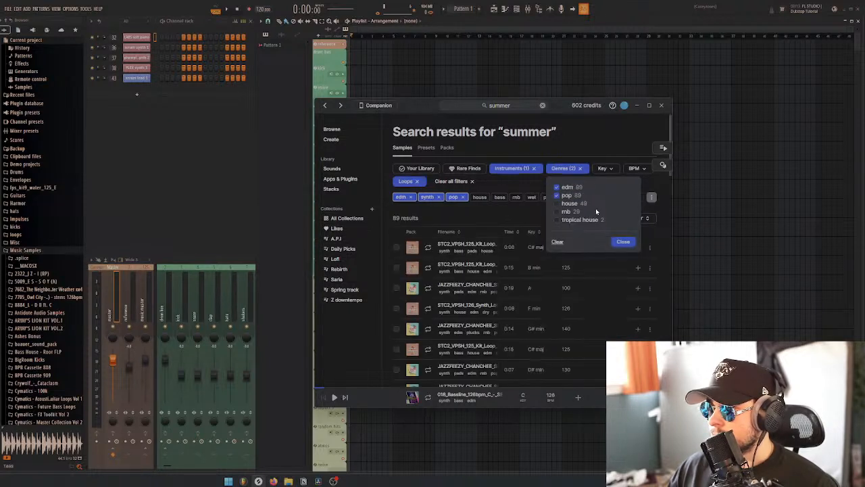
# Audition the pop and edm synth loops from the first result down to the 145 BPM loop in D
pyautogui.click(428, 267)
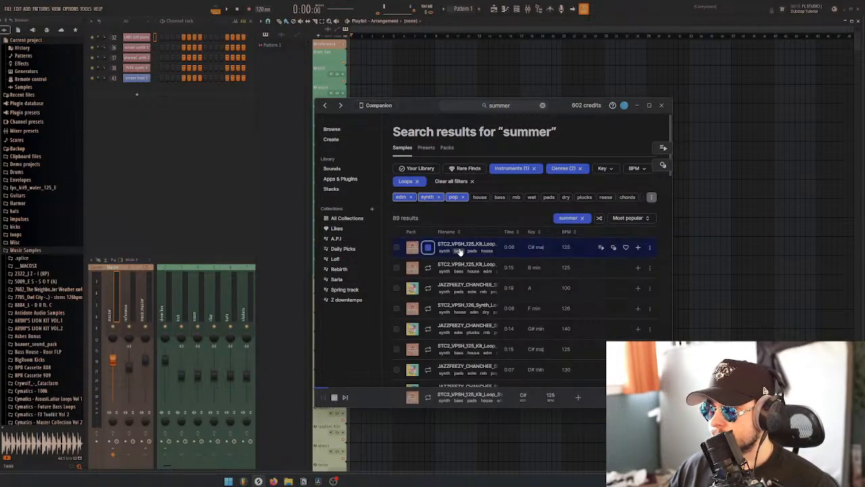
pyautogui.press('Down')
pyautogui.press('Down')
pyautogui.press('Down')
pyautogui.press('Down')
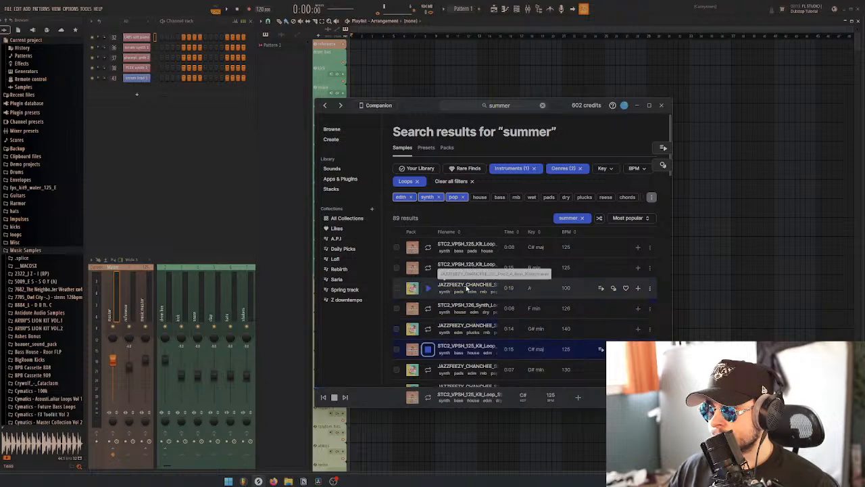
pyautogui.scroll(-3, 467, 288)
pyautogui.press('Down')
pyautogui.press('Down')
pyautogui.press('Down')
pyautogui.press('Down')
pyautogui.press('Down')
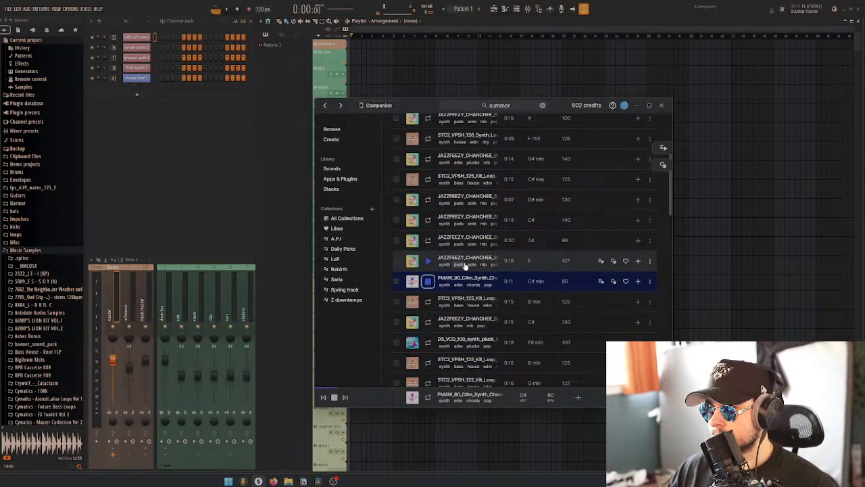
pyautogui.press('Down')
pyautogui.press('Down')
pyautogui.press('Down')
pyautogui.scroll(-3, 464, 267)
pyautogui.press('Down')
pyautogui.press('Down')
pyautogui.press('Down')
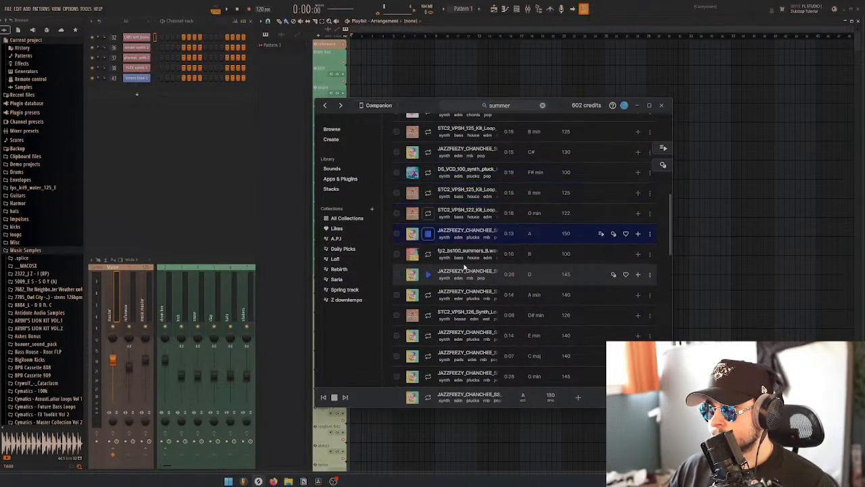
pyautogui.press('Down')
pyautogui.press('Down')
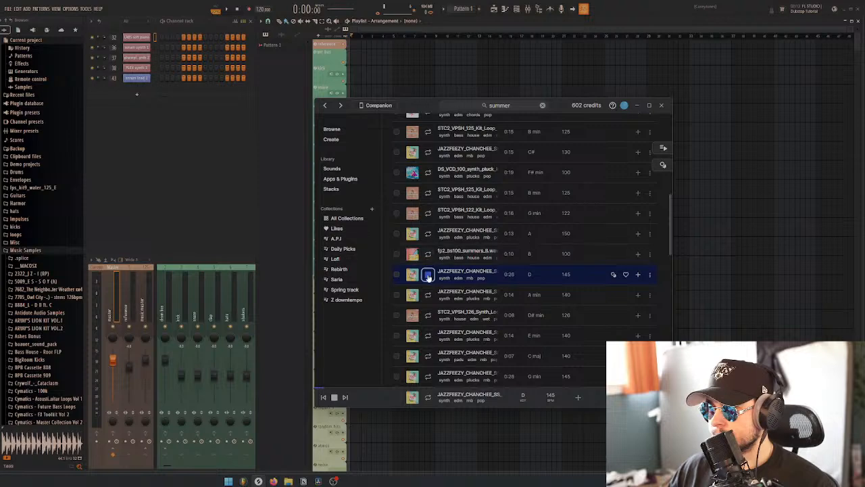
pyautogui.click(428, 275)
# Replace the edm and pop genre filters with indie electronic for the summer synth loops
pyautogui.scroll(3, 496, 283)
pyautogui.scroll(3, 495, 288)
pyautogui.click(565, 170)
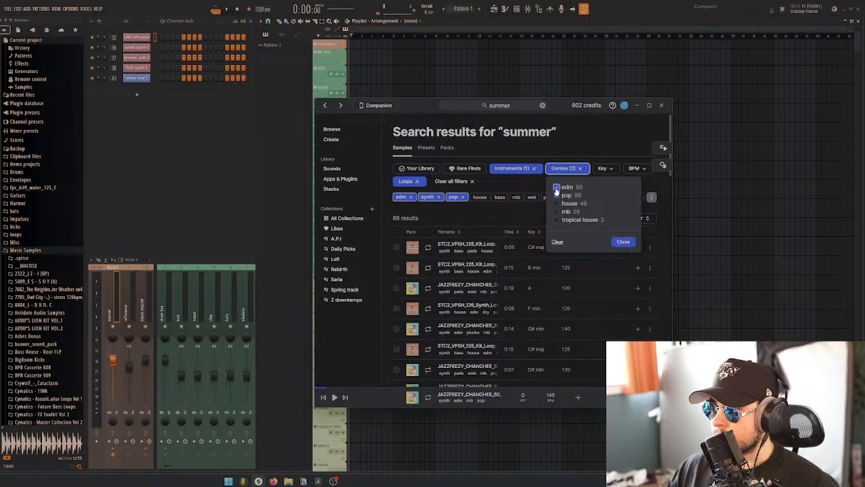
pyautogui.click(556, 189)
pyautogui.click(558, 190)
pyautogui.scroll(-5, 577, 214)
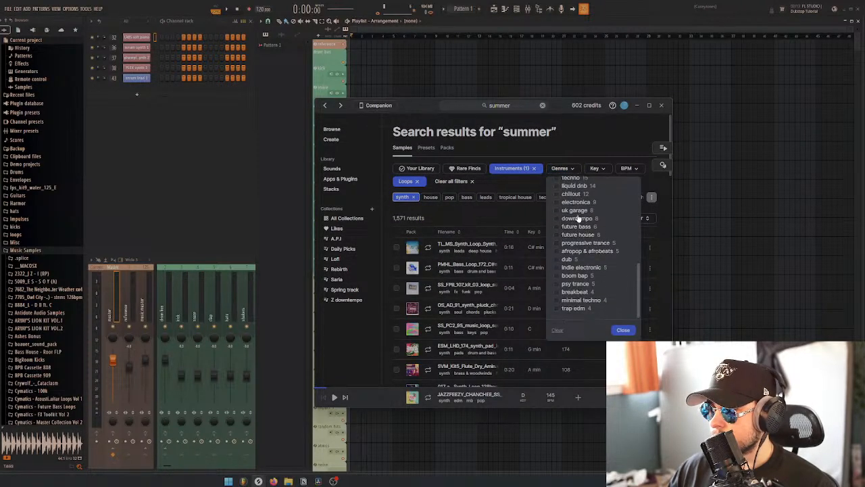
pyautogui.click(597, 269)
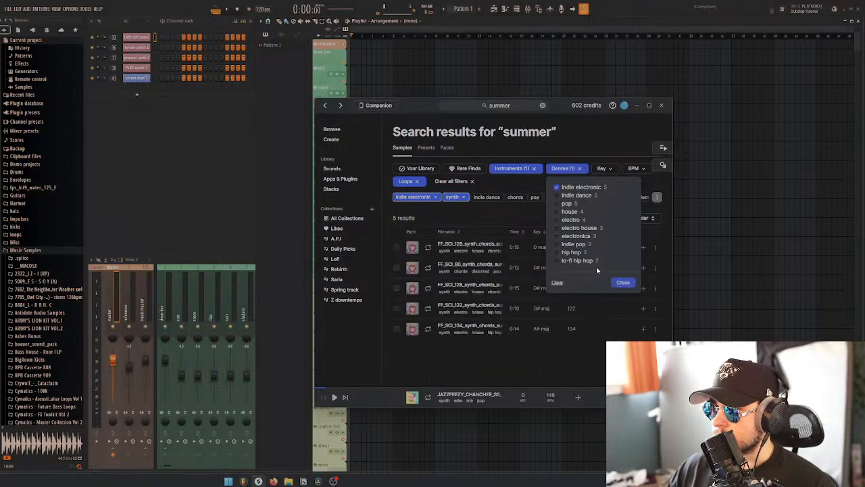
# Audition the indie electronic synth loops from the first result down to the 134 BPM chord loop
pyautogui.click(498, 219)
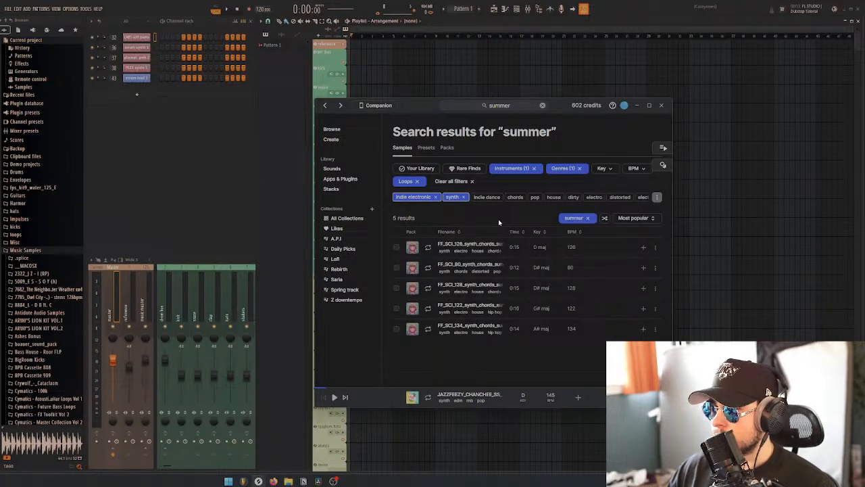
pyautogui.click(428, 247)
pyautogui.press('Down')
pyautogui.press('Down')
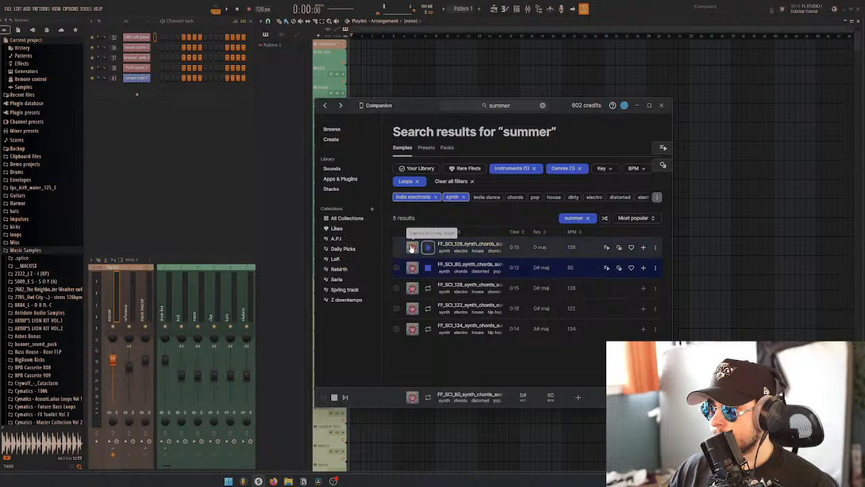
pyautogui.click(428, 308)
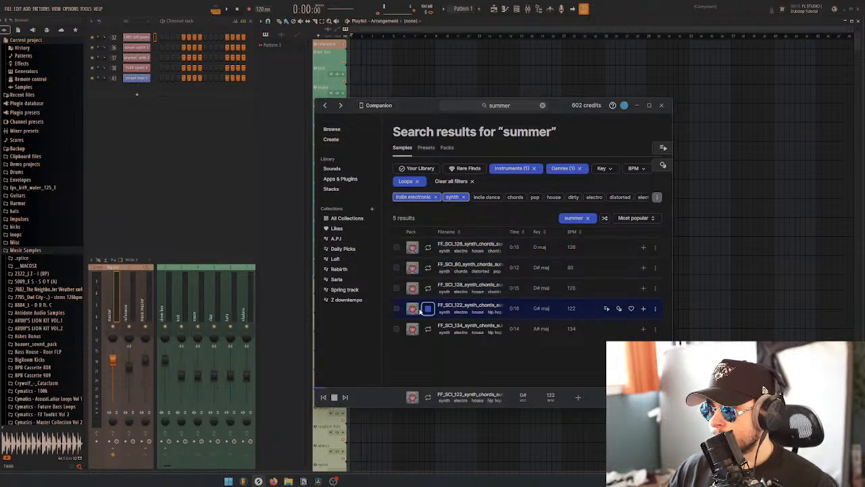
pyautogui.click(428, 331)
# Replace the indie electronic genre filter with indie dance for the summer synth loops
pyautogui.click(567, 168)
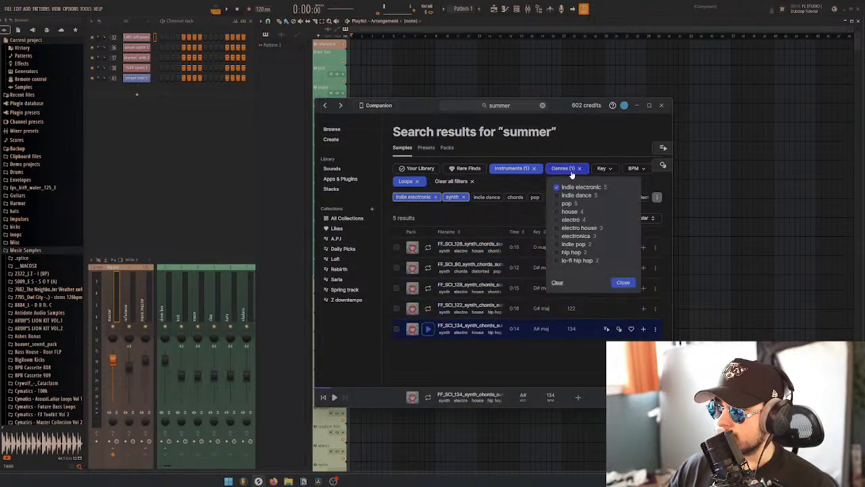
pyautogui.click(556, 190)
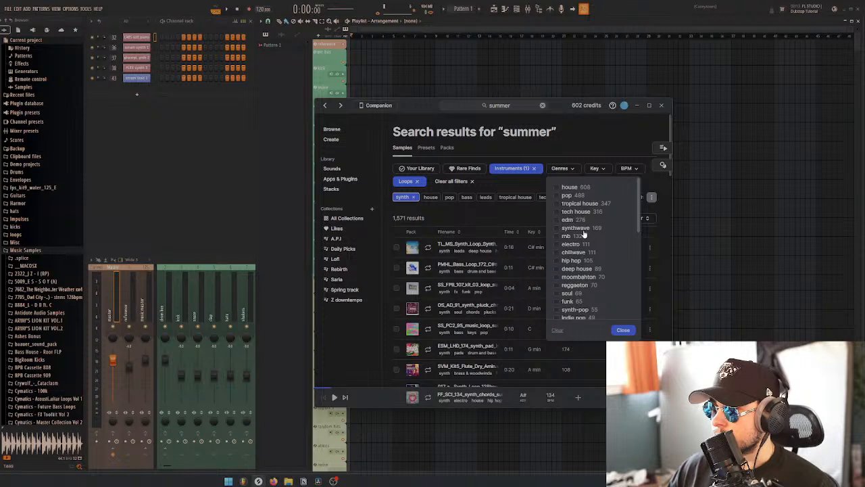
pyautogui.scroll(-3, 585, 234)
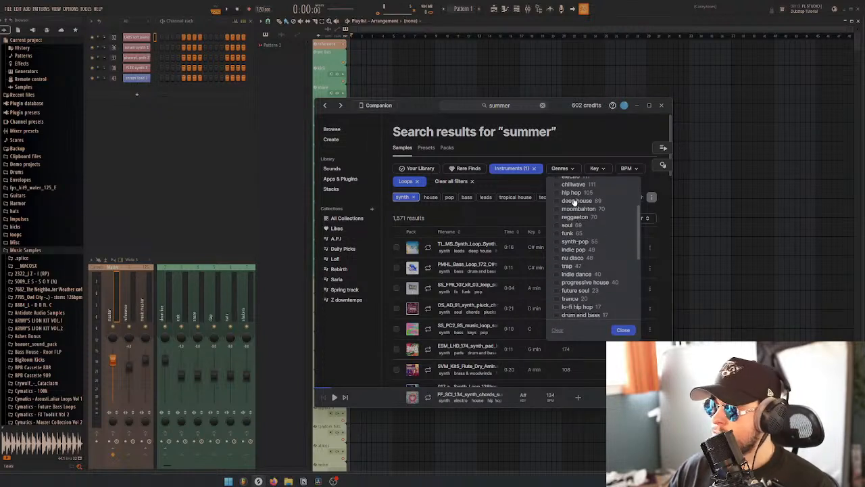
pyautogui.click(577, 274)
# Audition a selection of the indie dance synth loops through the whole list, ending on the 115 BPM loop in A minor
pyautogui.click(428, 248)
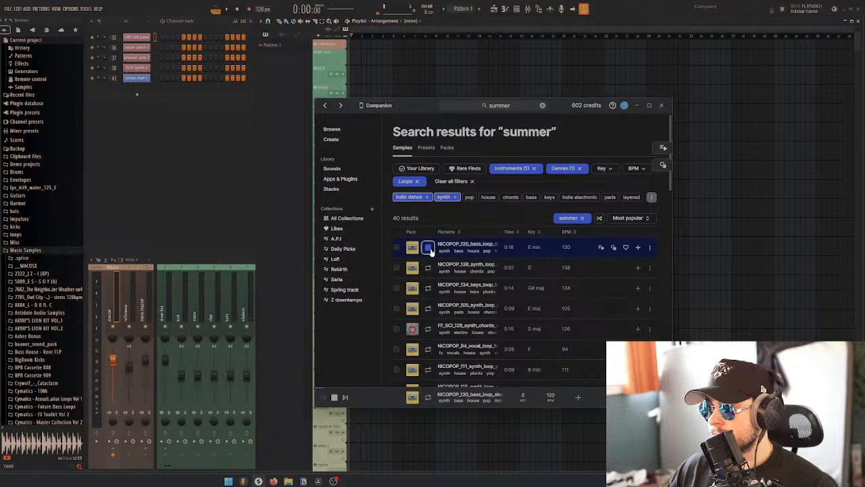
pyautogui.press('Down')
pyautogui.press('Down')
pyautogui.press('Down')
pyautogui.press('Down')
pyautogui.scroll(-2, 443, 283)
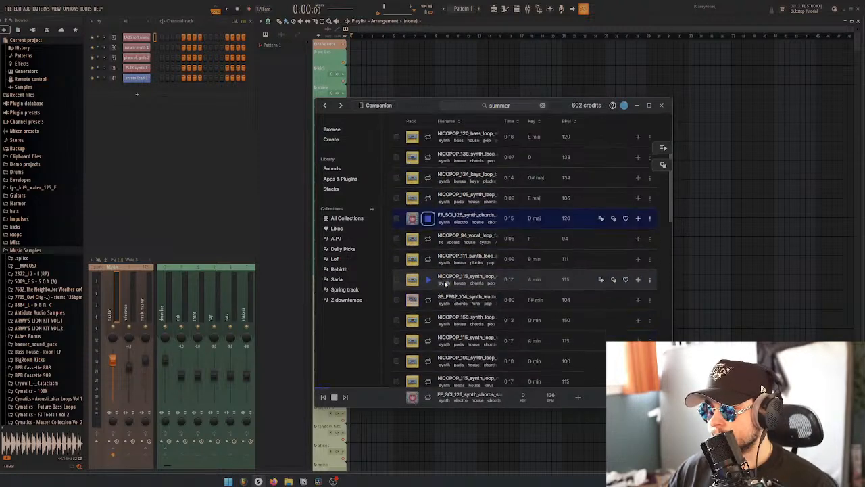
pyautogui.scroll(-2, 444, 284)
pyautogui.click(429, 240)
pyautogui.scroll(-3, 445, 291)
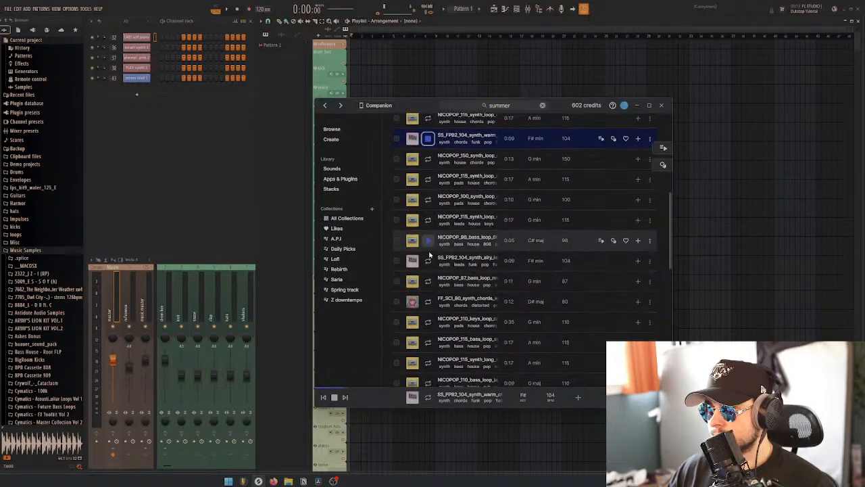
pyautogui.click(428, 260)
pyautogui.scroll(-3, 428, 263)
pyautogui.click(429, 342)
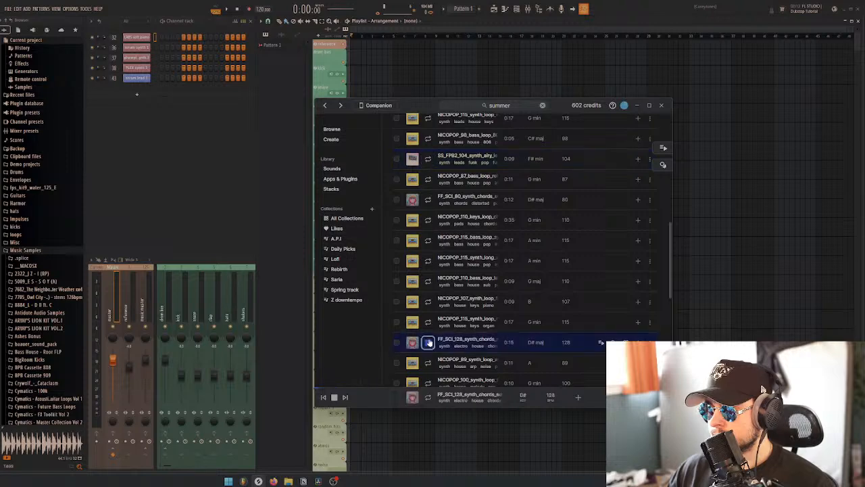
pyautogui.scroll(-4, 429, 325)
pyautogui.click(430, 326)
pyautogui.scroll(-5, 431, 311)
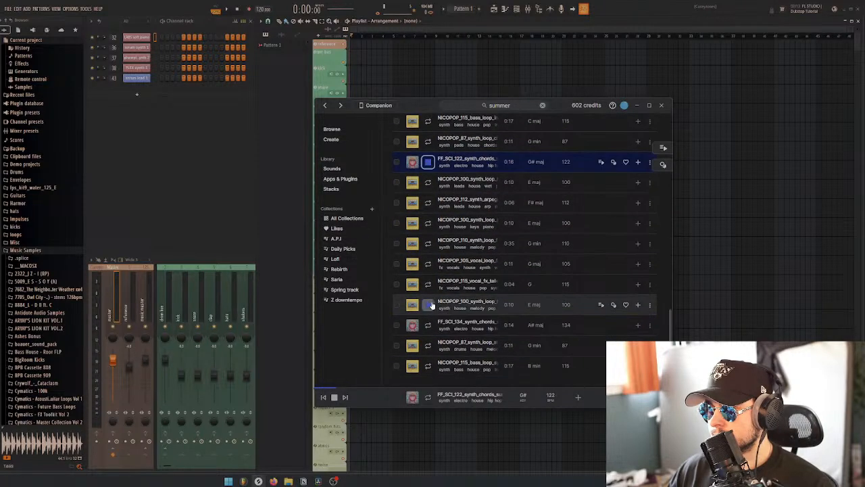
pyautogui.click(427, 322)
pyautogui.scroll(8, 446, 321)
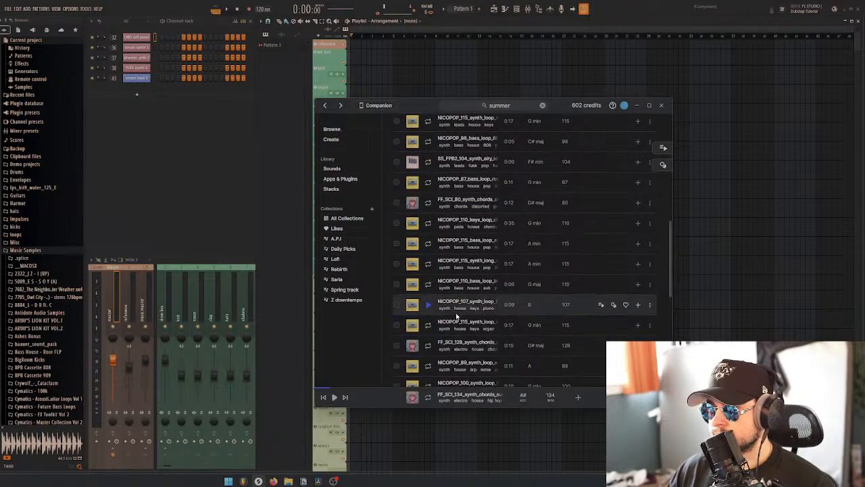
pyautogui.click(430, 259)
pyautogui.scroll(3, 462, 295)
# Replace the indie dance genre filter with progressive house for the summer synth loops
pyautogui.click(565, 168)
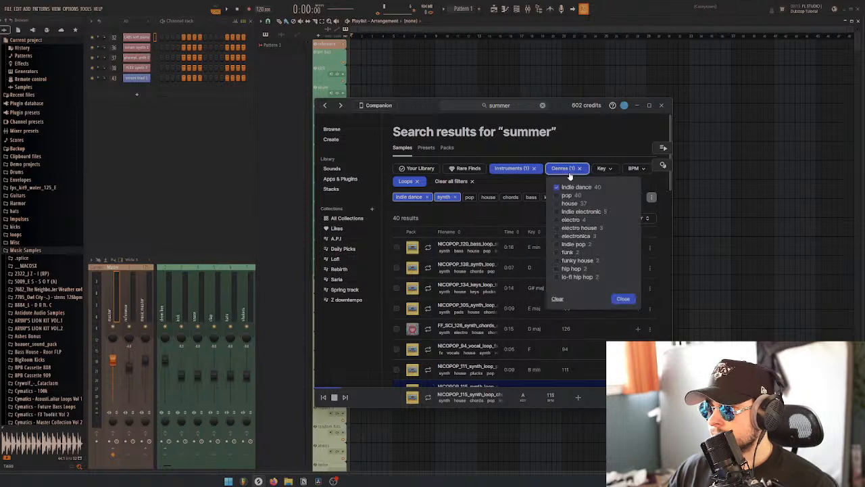
pyautogui.click(556, 188)
pyautogui.scroll(-3, 567, 243)
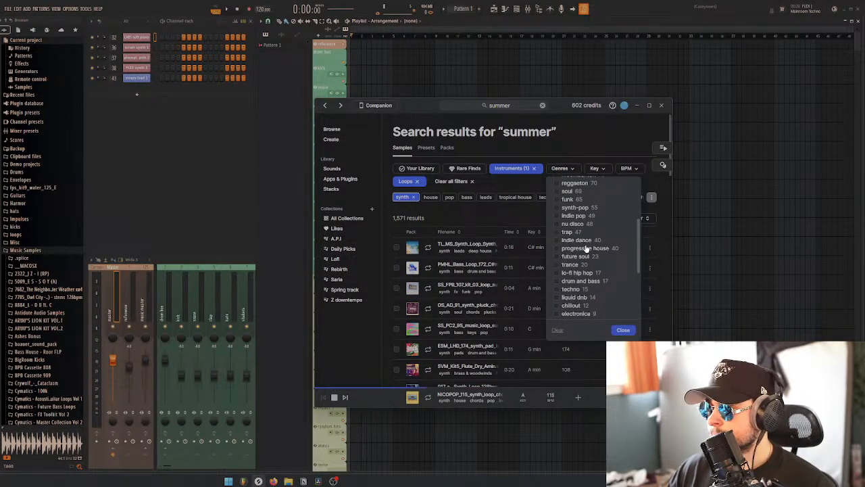
pyautogui.click(585, 248)
# Audition the progressive house synth loops from the first result down to the 126 BPM Helicopter loop in E
pyautogui.click(428, 248)
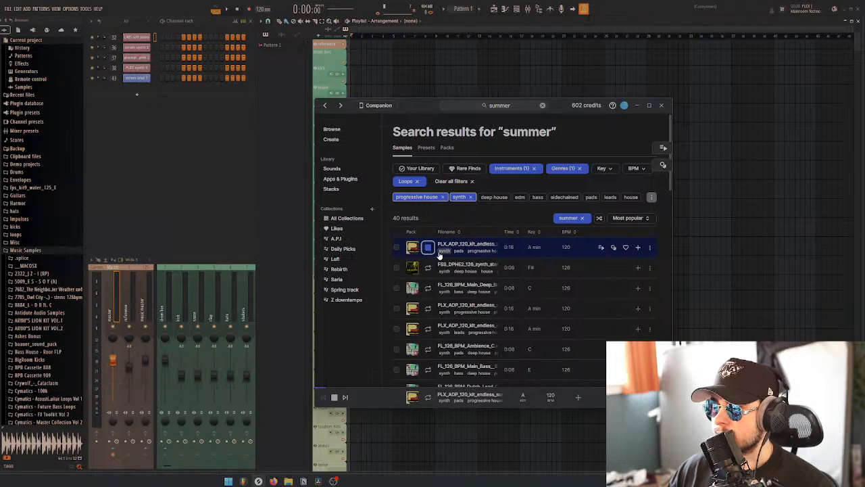
pyautogui.press('Down')
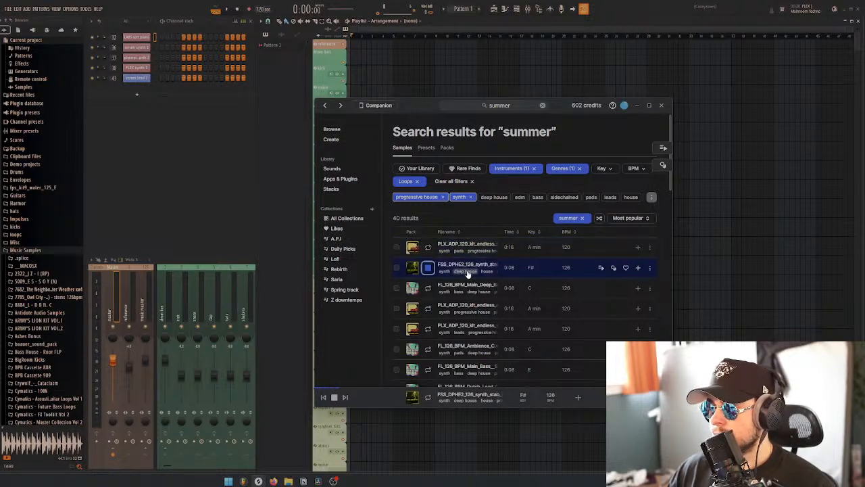
pyautogui.press('Down')
pyautogui.press('Down')
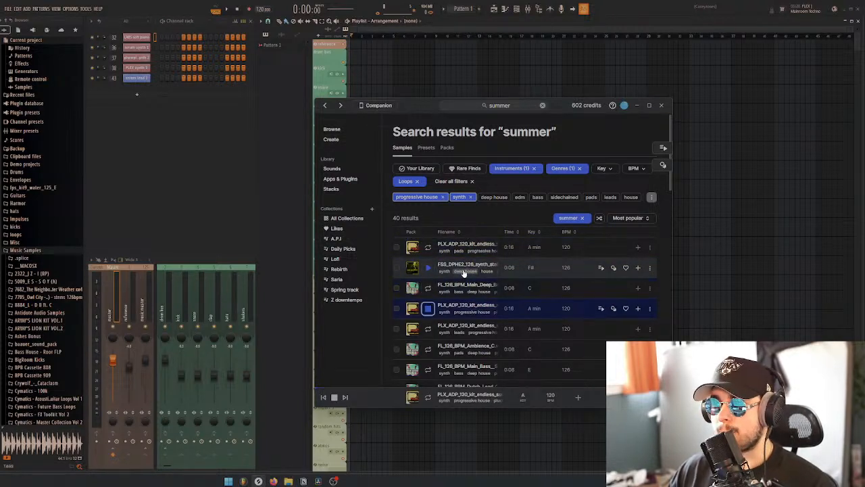
pyautogui.press('Down')
pyautogui.press('Down')
pyautogui.press('Down')
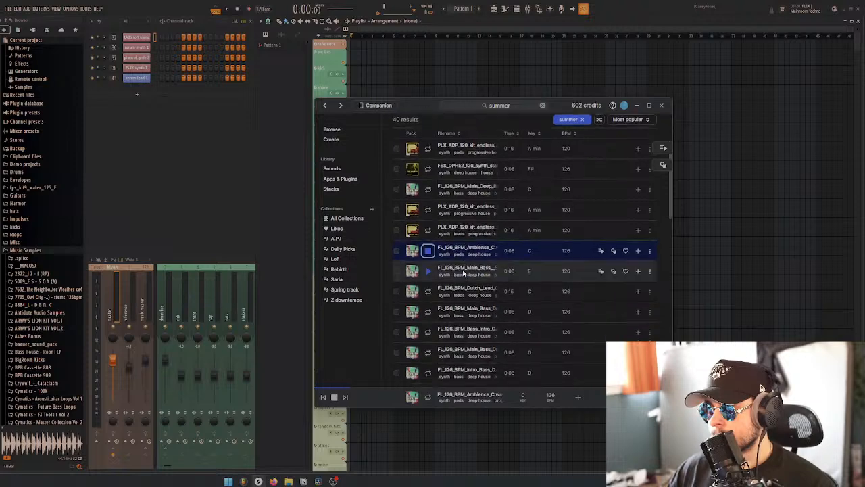
pyautogui.scroll(-3, 463, 272)
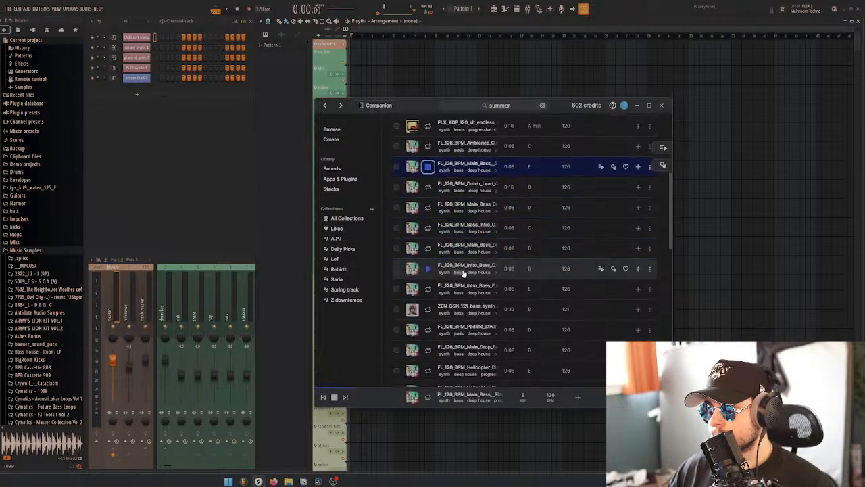
pyautogui.click(429, 309)
pyautogui.scroll(-3, 433, 309)
pyautogui.click(428, 302)
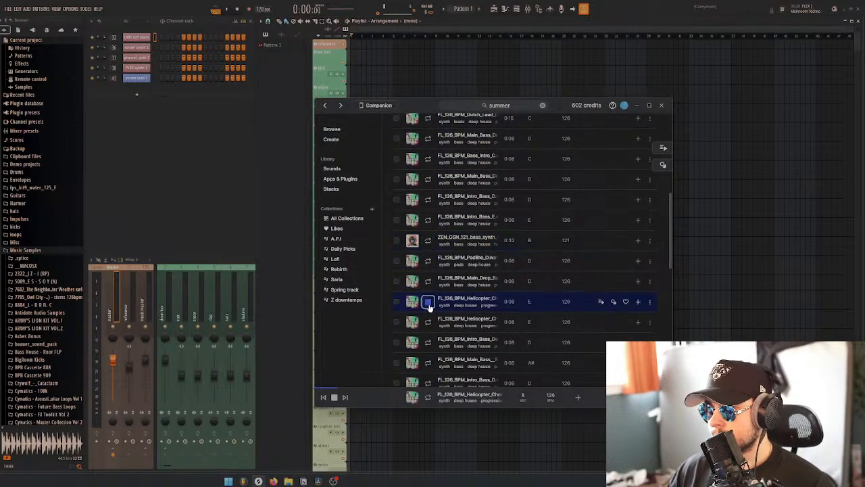
pyautogui.scroll(10, 444, 306)
# Replace the progressive house genre filter with drum and bass for the summer synth loops
pyautogui.click(563, 168)
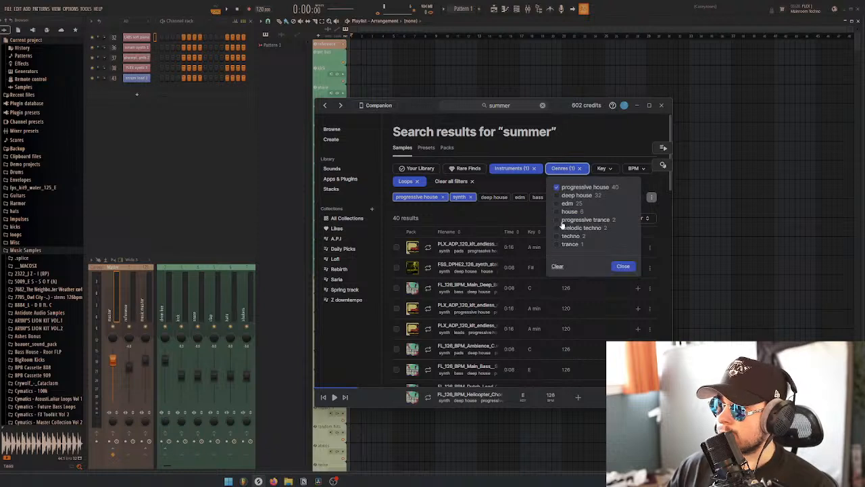
pyautogui.click(557, 188)
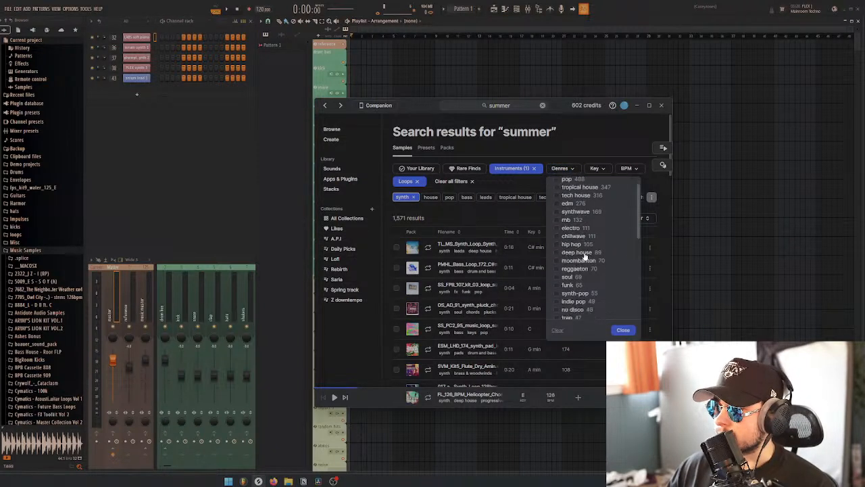
pyautogui.scroll(-5, 582, 257)
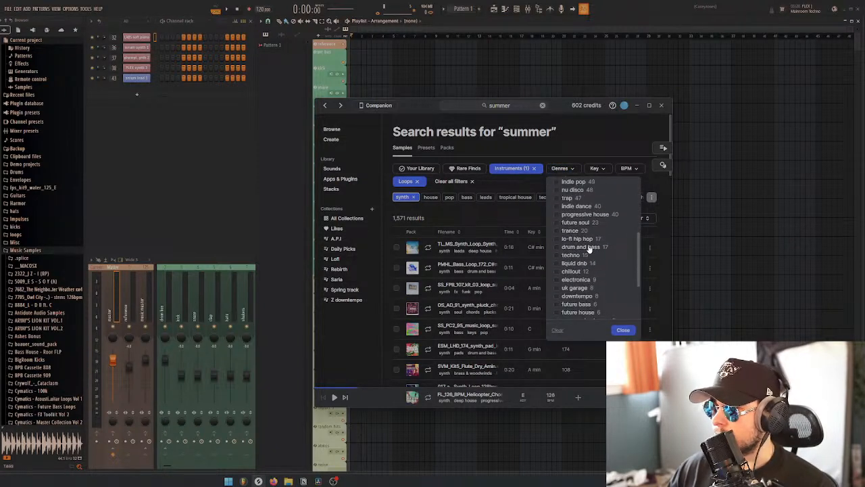
pyautogui.click(589, 248)
# Audition the drum and bass synth loops in order from the first result to the 174 BPM pluck loop in B major
pyautogui.click(430, 249)
pyautogui.press('Down')
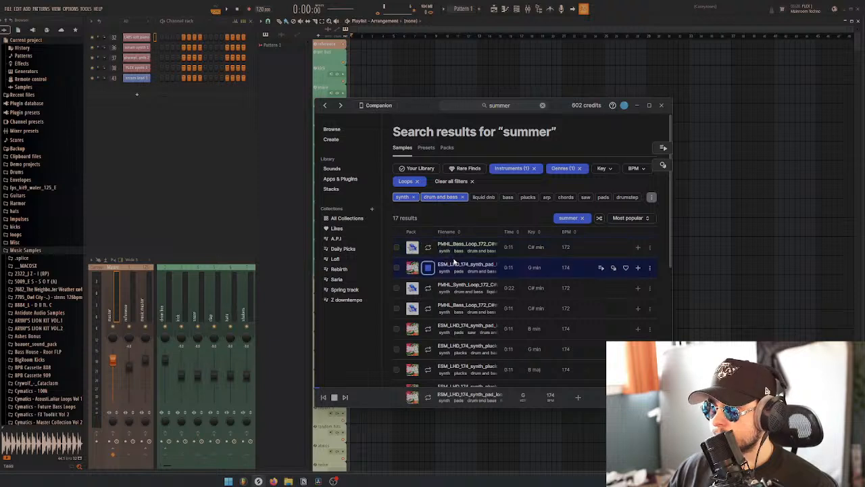
pyautogui.scroll(-2, 456, 262)
pyautogui.press('Down')
pyautogui.press('Down')
pyautogui.press('Down')
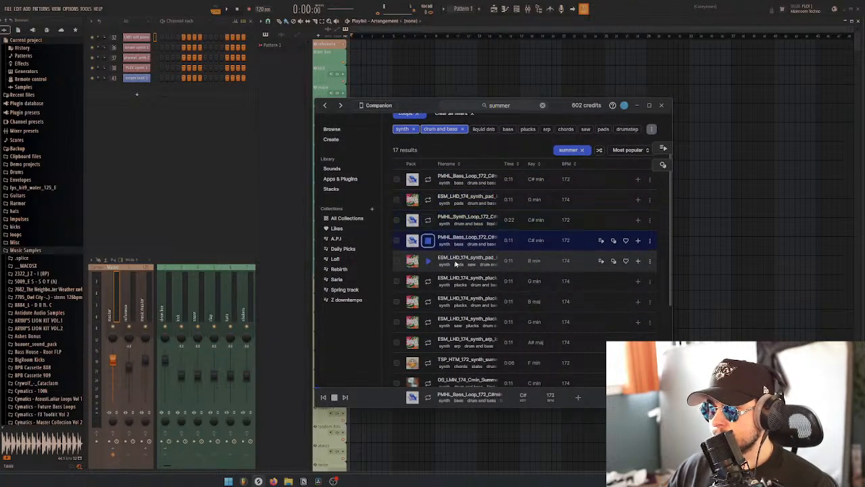
pyautogui.press('Down')
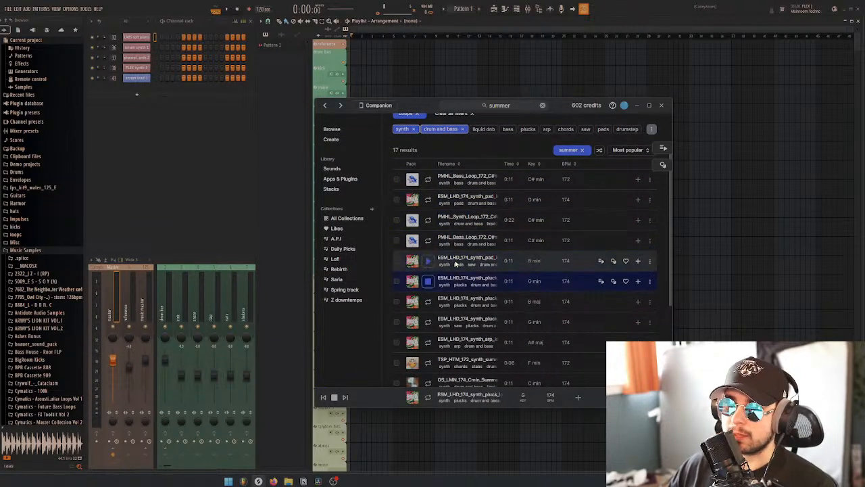
pyautogui.press('Down')
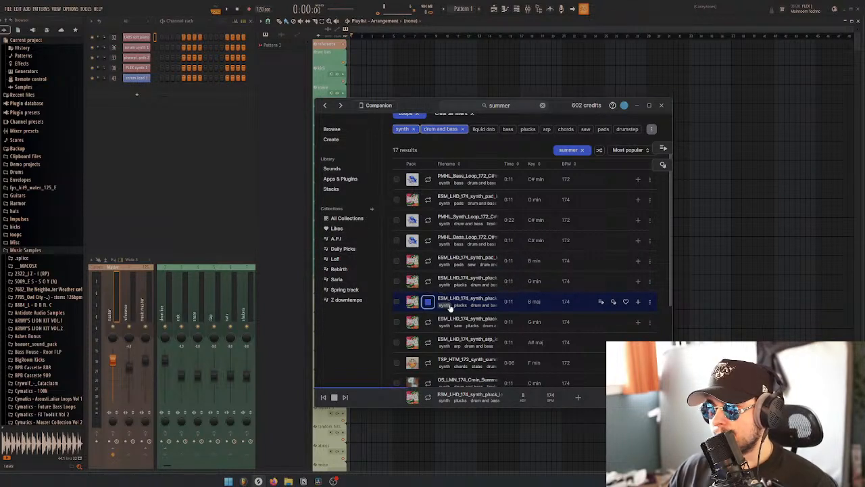
pyautogui.scroll(-1, 451, 306)
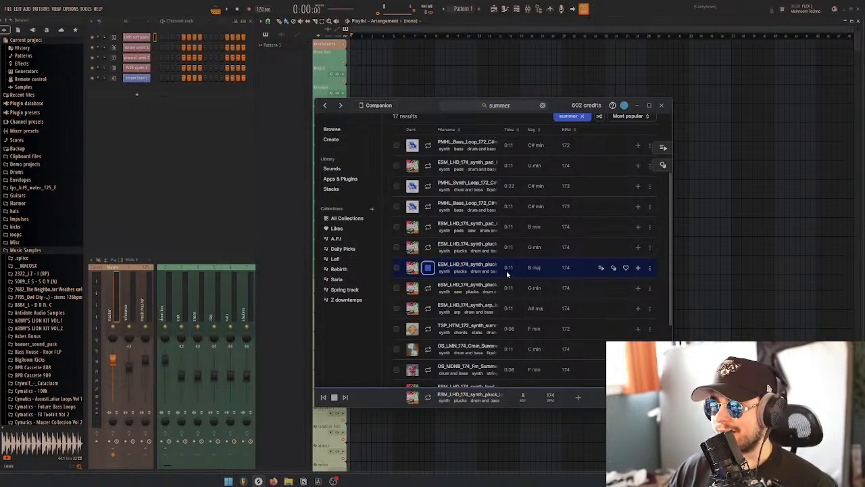
# Download the 174 BPM B major pluck loop, place it at the start of the FL Studio playlist, and return to the Splice window
pyautogui.click(638, 267)
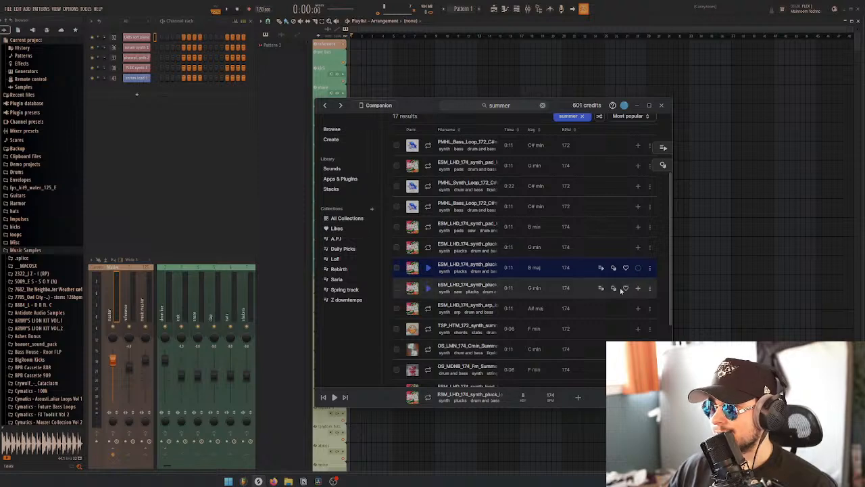
pyautogui.moveTo(624, 289); pyautogui.dragTo(586, 267)
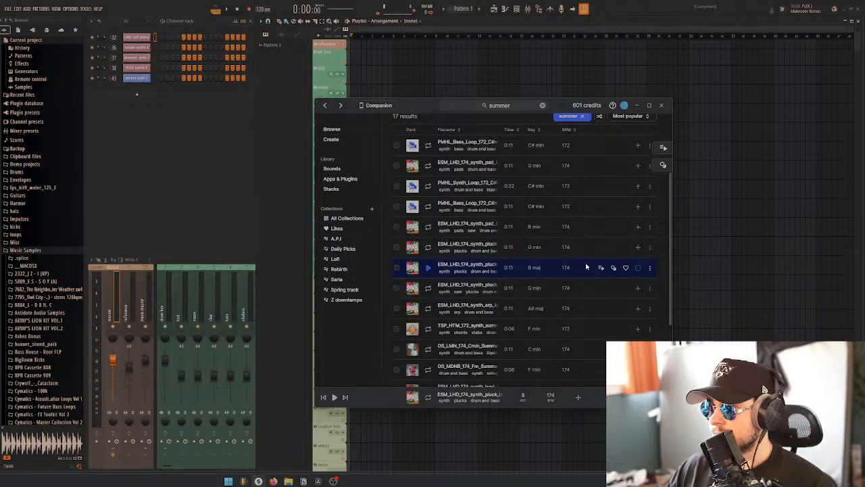
pyautogui.scroll(-1, 588, 267)
pyautogui.moveTo(455, 231); pyautogui.dragTo(377, 416)
pyautogui.click(257, 481)
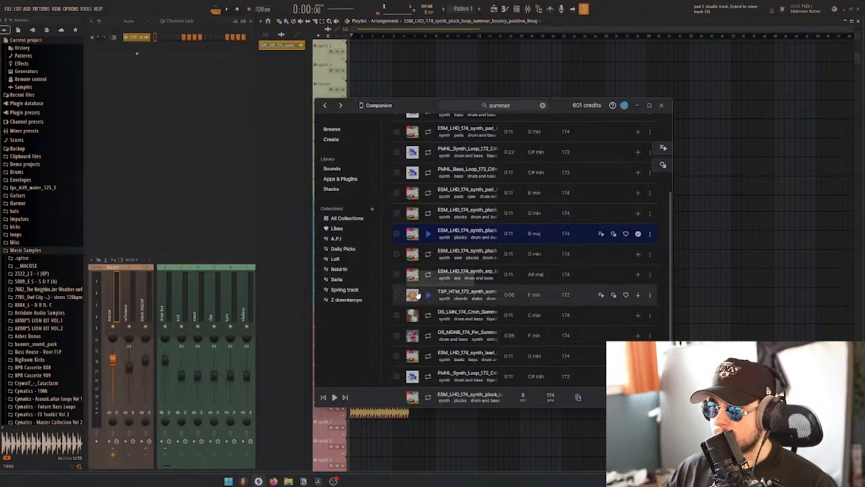
# Clear the drum and bass genre filter and restrict the summer synth loops to the key of B major
pyautogui.scroll(5, 524, 271)
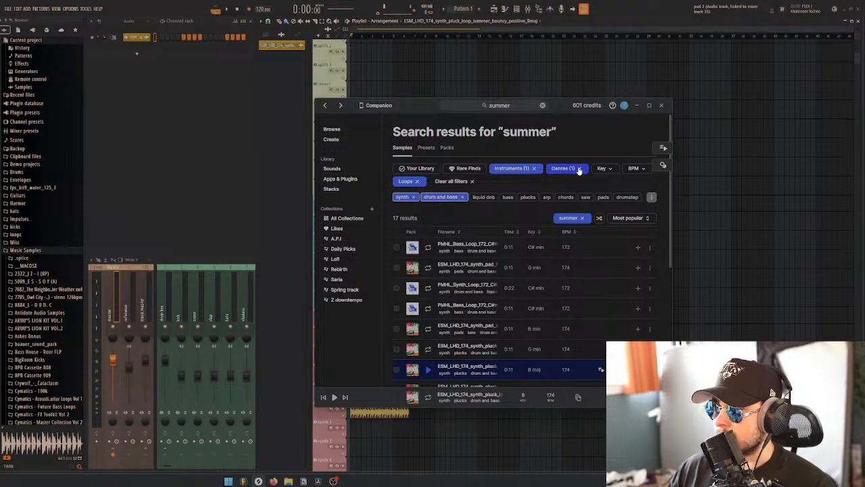
pyautogui.click(580, 170)
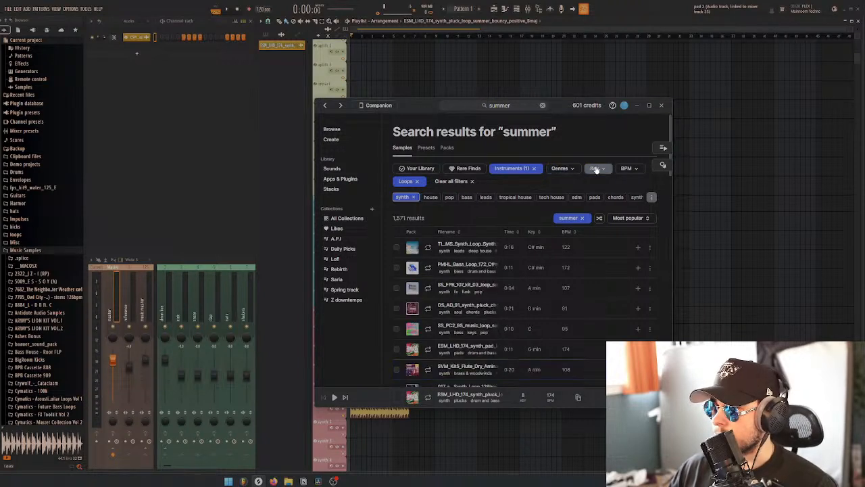
pyautogui.click(595, 168)
pyautogui.click(633, 217)
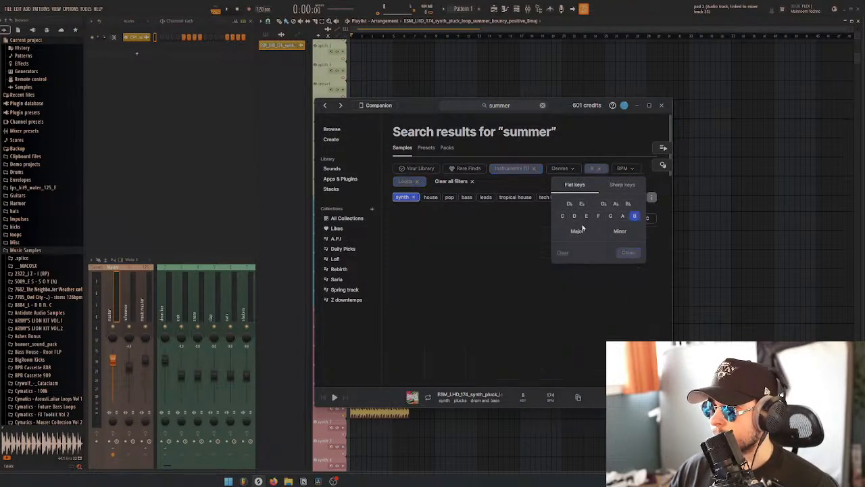
pyautogui.click(576, 231)
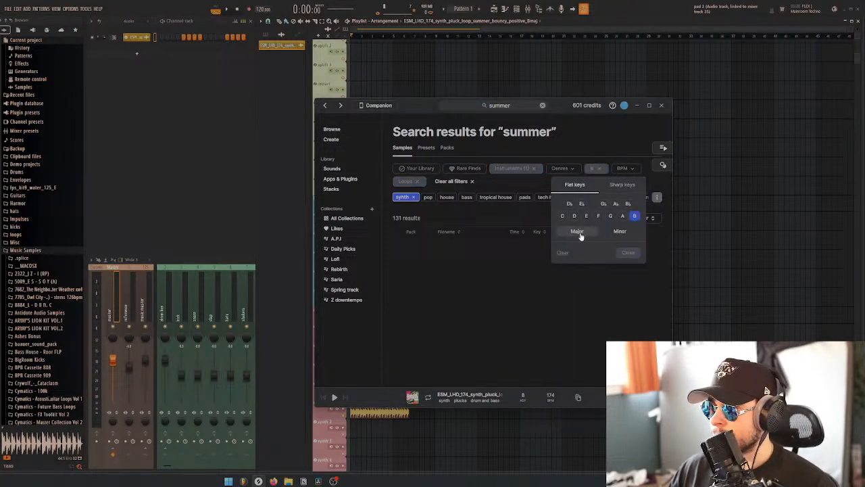
# Audition the B major summer synth loops in order, from the 125 BPM house loop to the last 103 BPM lead loop
pyautogui.click(476, 227)
pyautogui.click(428, 248)
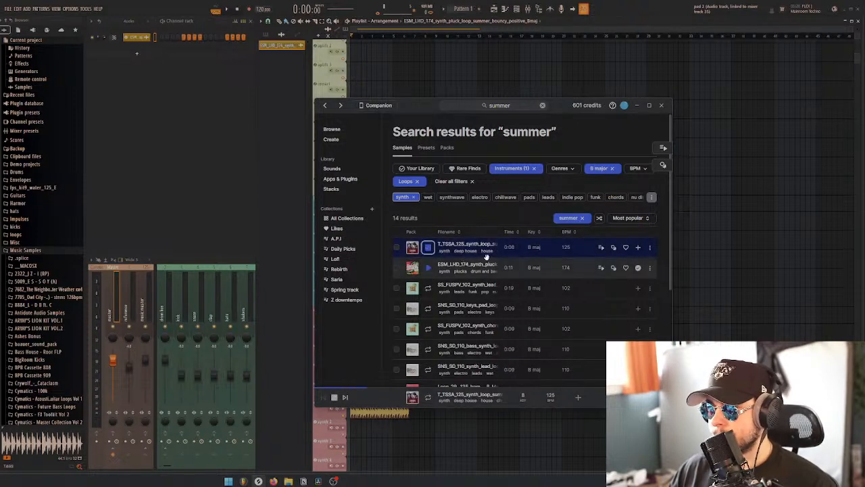
pyautogui.press('Down')
pyautogui.press('Down')
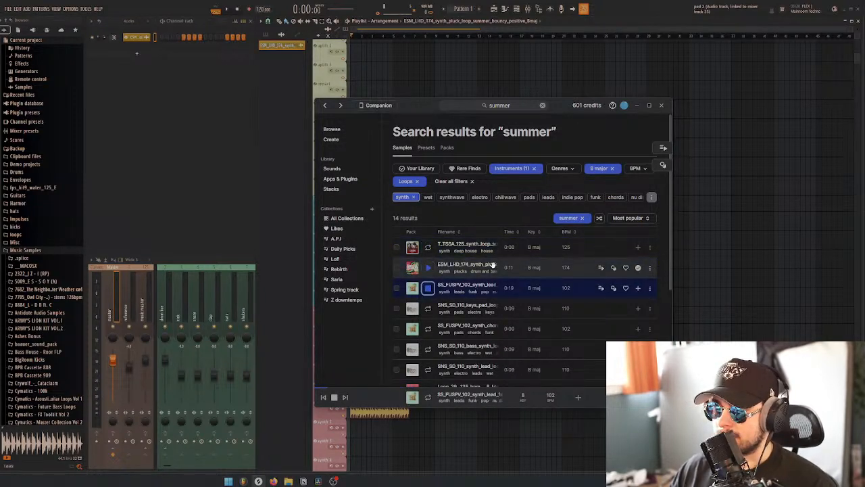
pyautogui.scroll(-1, 492, 264)
pyautogui.press('Down')
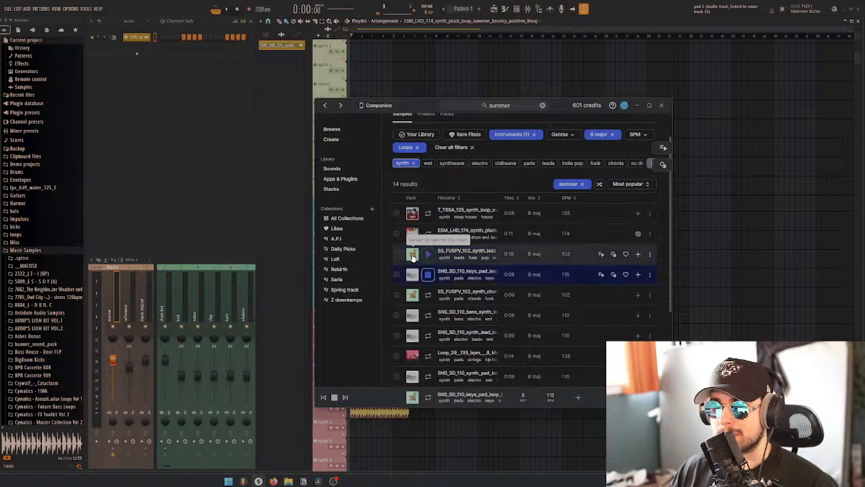
pyautogui.press('Down')
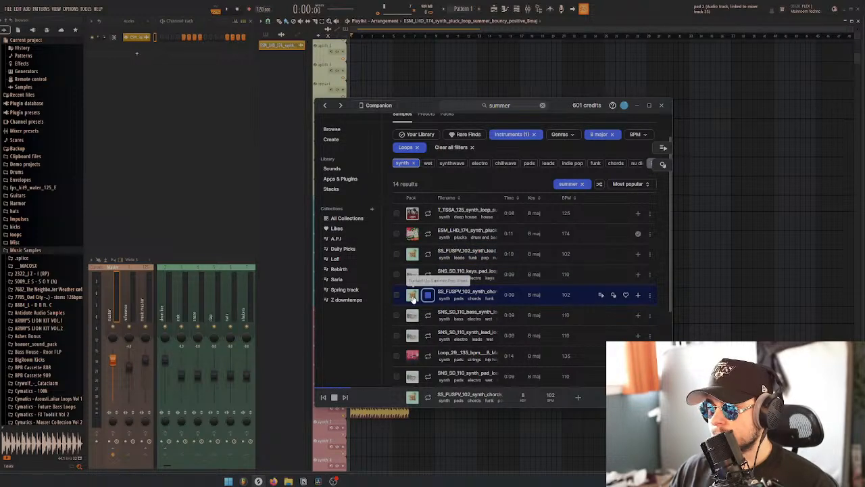
pyautogui.press('Down')
pyautogui.scroll(-2, 487, 267)
pyautogui.press('Down')
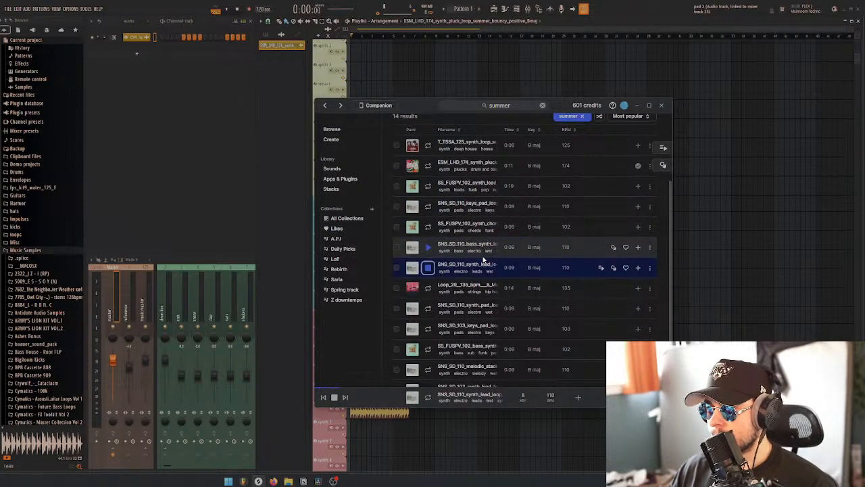
pyautogui.press('Down')
pyautogui.press('Down')
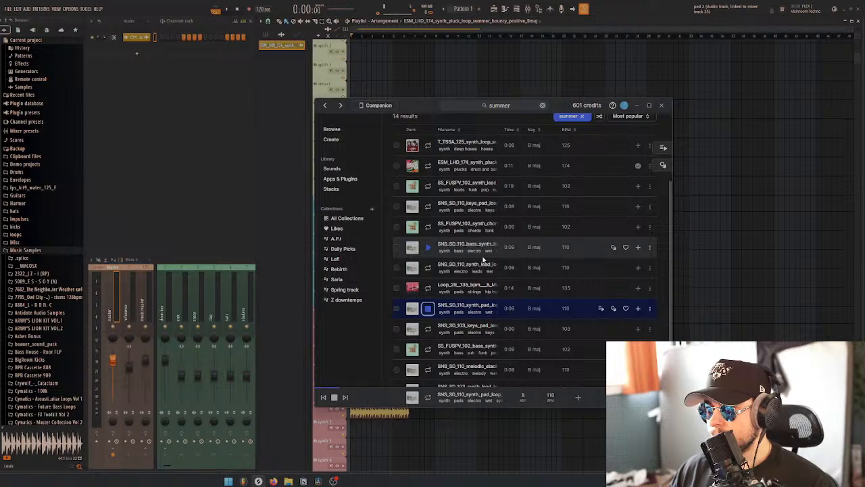
pyautogui.press('Down')
pyautogui.scroll(-1, 482, 260)
pyautogui.press('Down')
pyautogui.press('Down')
pyautogui.press('Down')
pyautogui.press('Down')
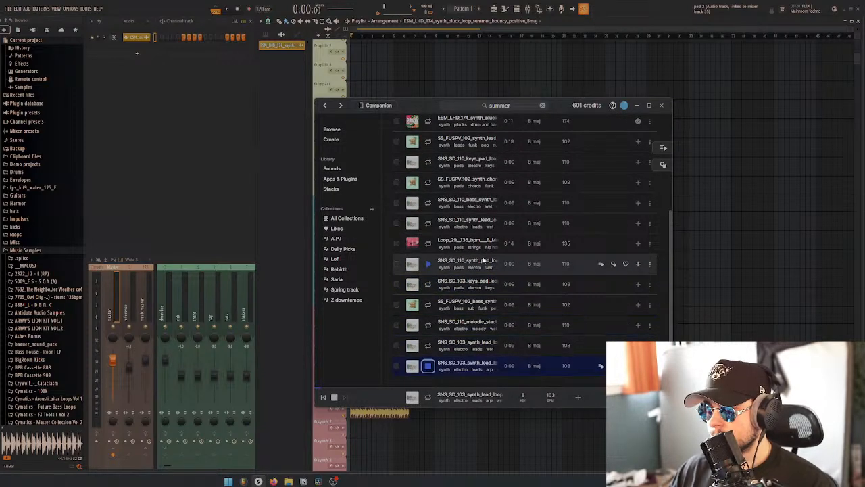
# Switch from the summer search to the library's own sounds, filter them to B major and shuffle the results
pyautogui.scroll(5, 489, 291)
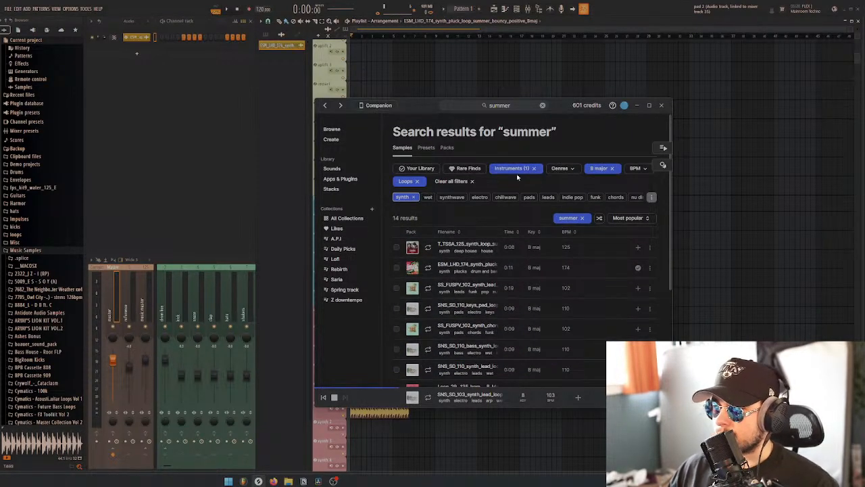
pyautogui.click(543, 105)
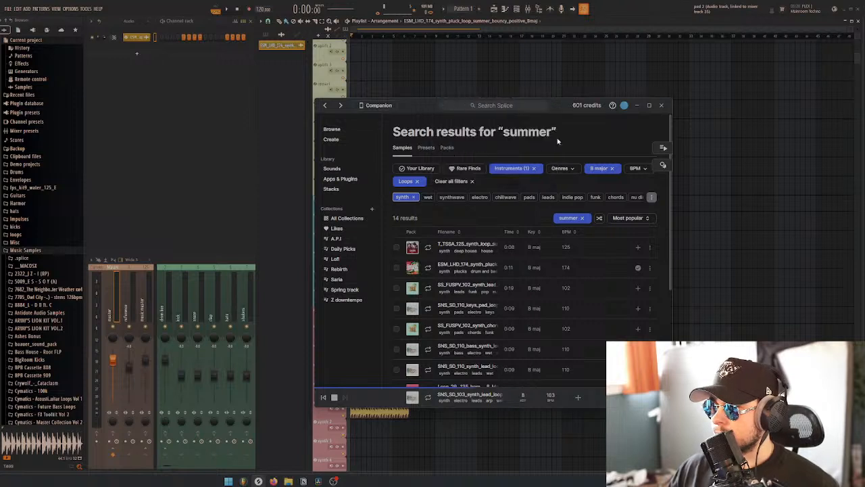
pyautogui.click(341, 171)
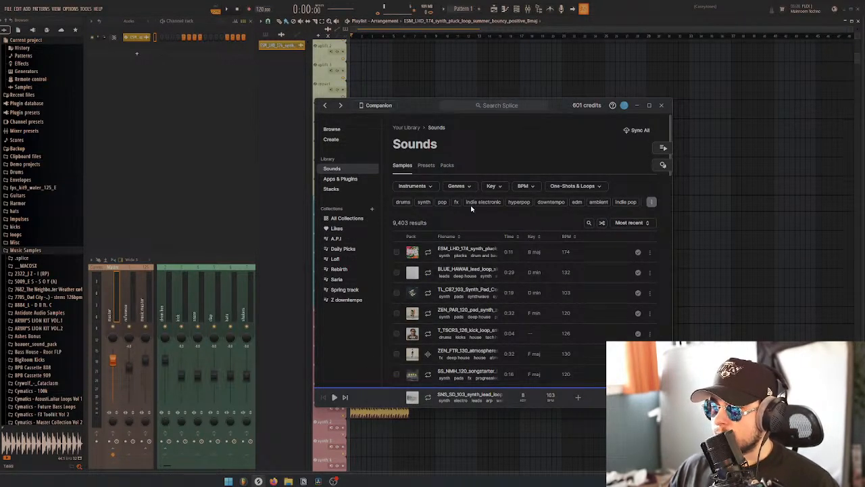
pyautogui.click(492, 186)
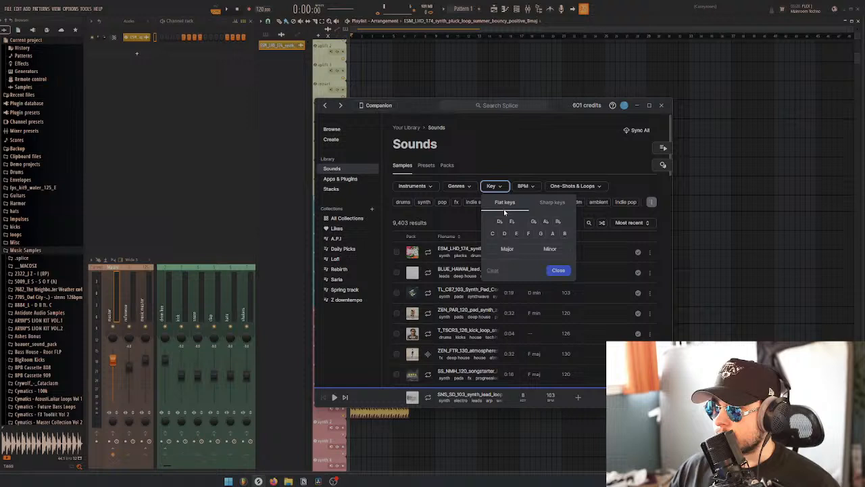
pyautogui.click(565, 233)
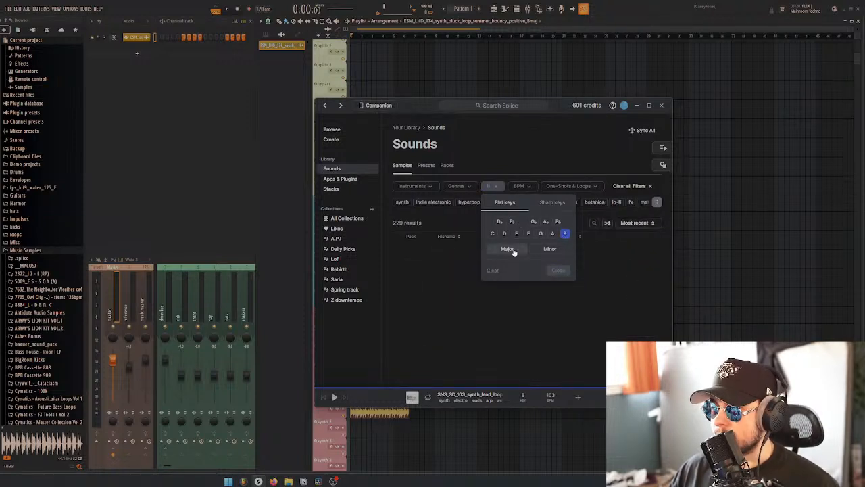
pyautogui.click(512, 249)
pyautogui.click(602, 247)
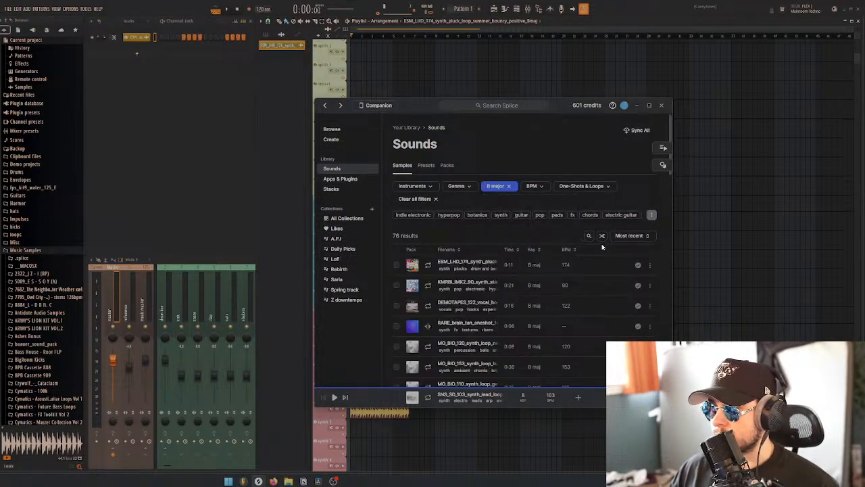
pyautogui.click(602, 236)
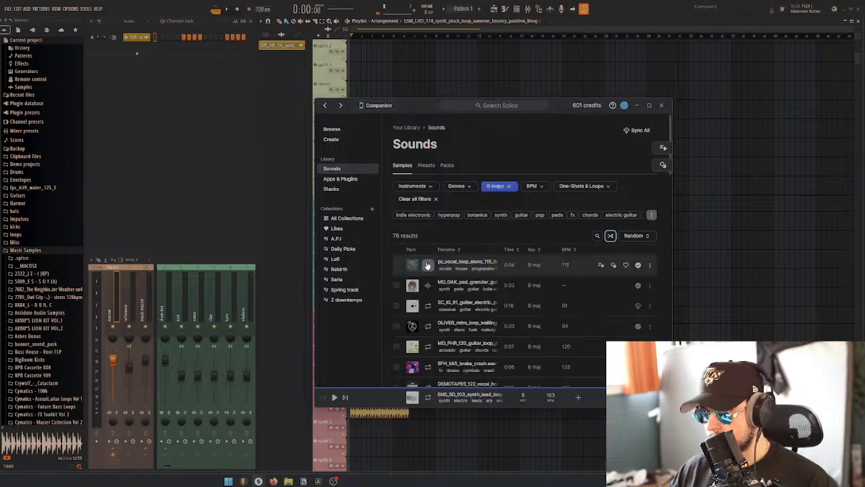
# Audition the shuffled B major library samples from the 115 BPM vocal loop through the 123 BPM brake crash
pyautogui.click(428, 265)
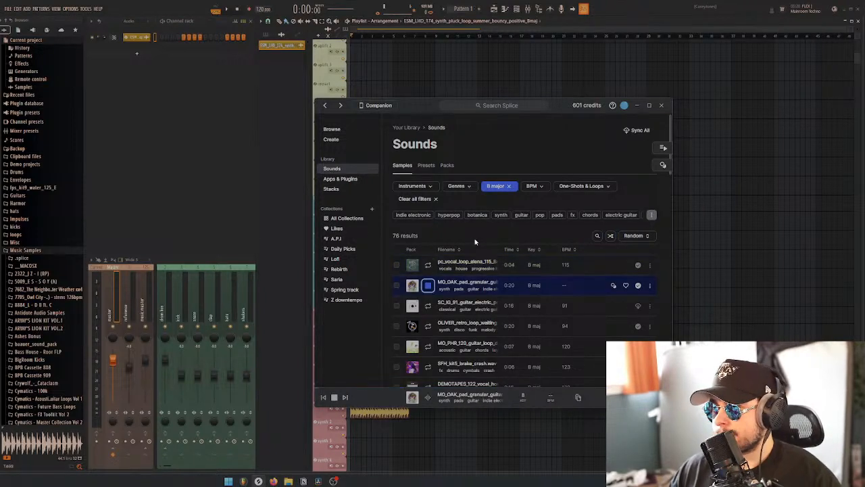
pyautogui.scroll(-1, 414, 240)
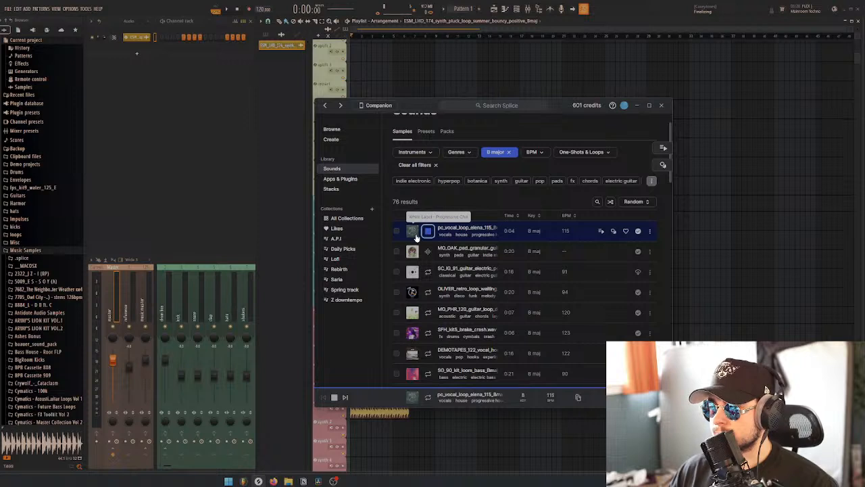
pyautogui.click(446, 253)
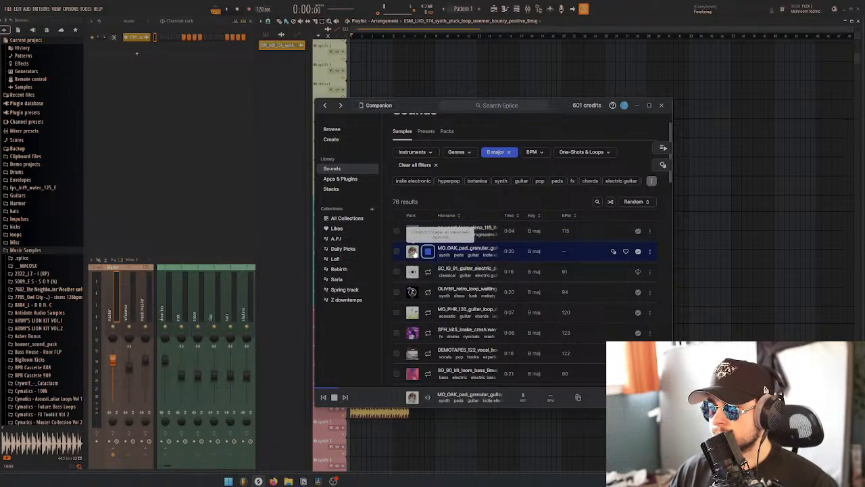
pyautogui.click(426, 271)
pyautogui.scroll(-1, 426, 270)
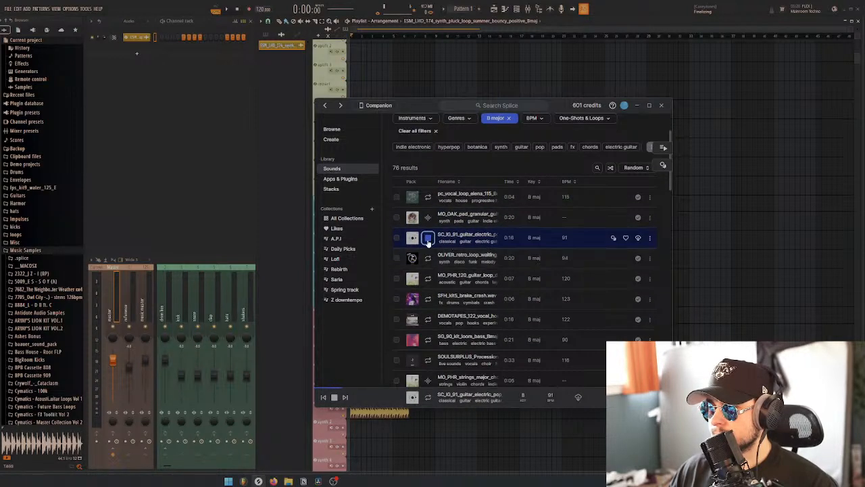
pyautogui.click(413, 260)
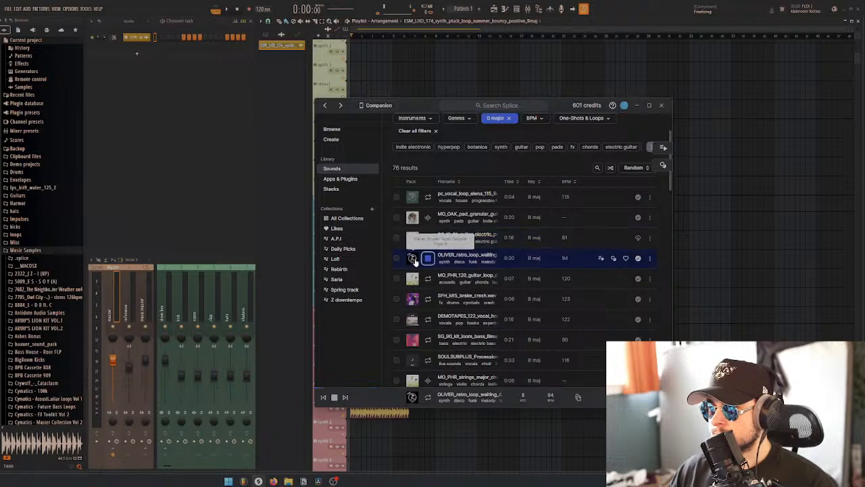
pyautogui.press('Down')
pyautogui.press('Down')
pyautogui.scroll(-2, 492, 260)
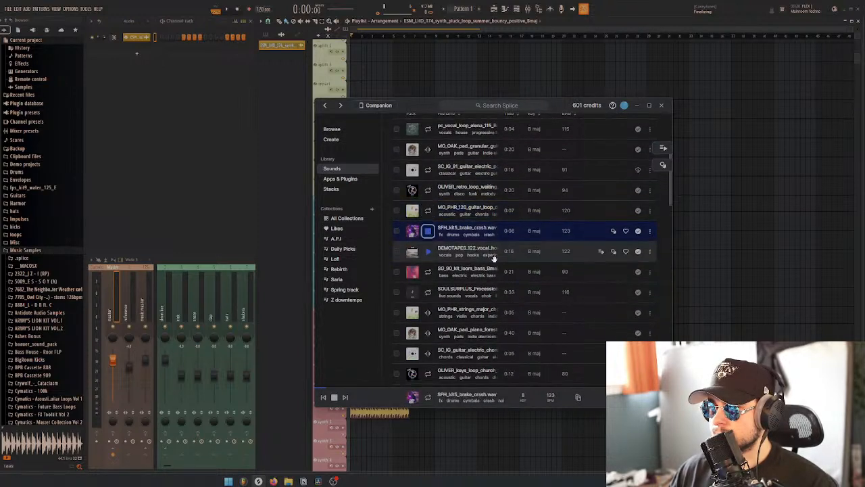
# Audition the DEMOTAPES 122 BPM vocal hook, place it on the synth 2 track right after the pluck loop, and return to Splice
pyautogui.click(485, 259)
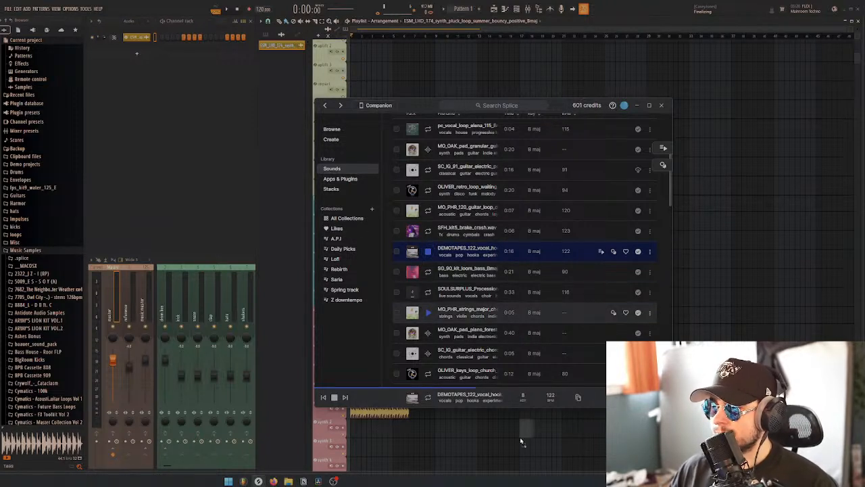
pyautogui.moveTo(520, 436); pyautogui.dragTo(436, 430)
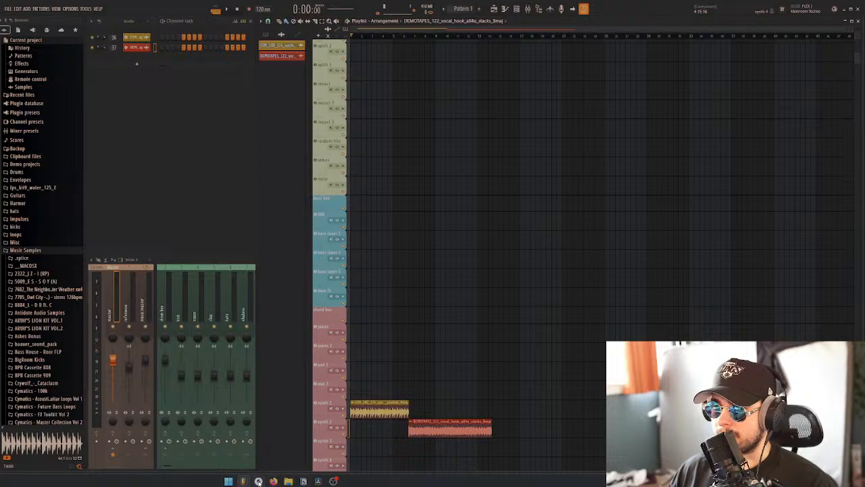
pyautogui.click(259, 481)
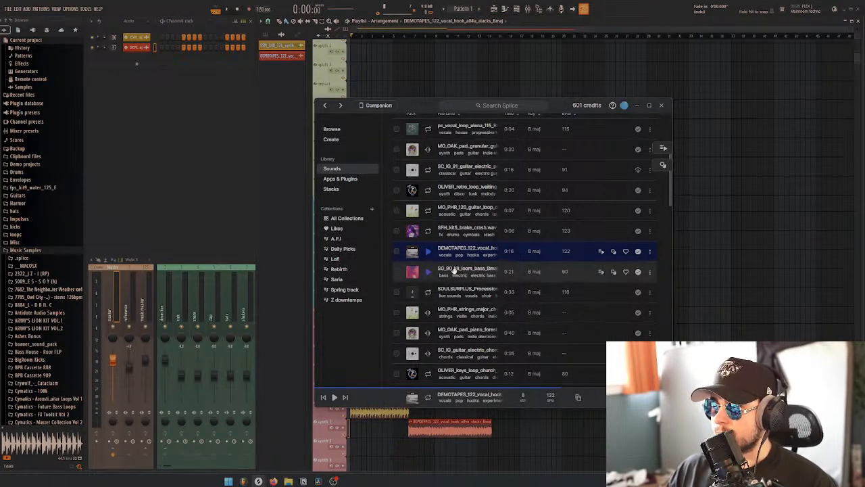
# Audition the library samples from the 90 BPM loom bass to the electric guitar chord, then replay the MO_OAK forest piano pad
pyautogui.click(458, 270)
pyautogui.press('Down')
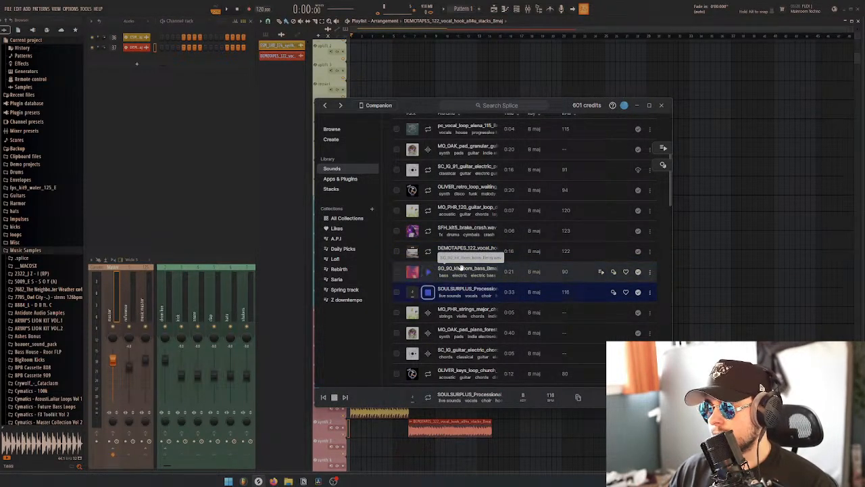
pyautogui.scroll(-1, 461, 268)
pyautogui.press('Down')
pyautogui.press('Up')
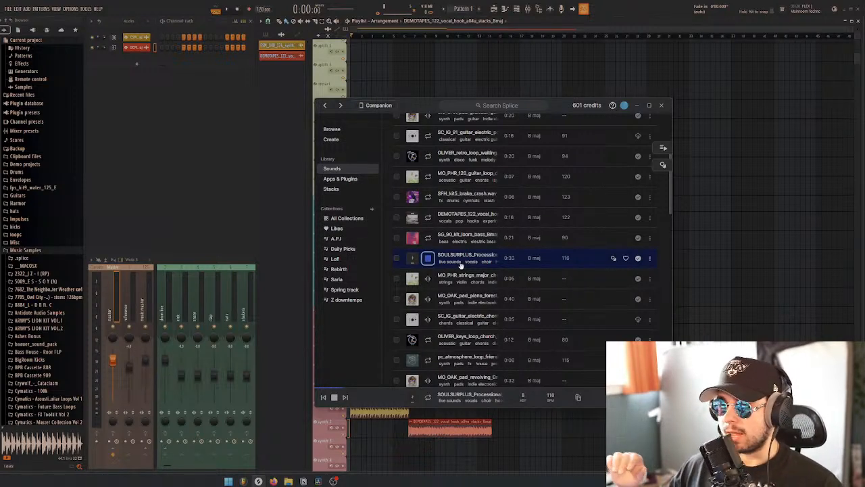
pyautogui.press('Down')
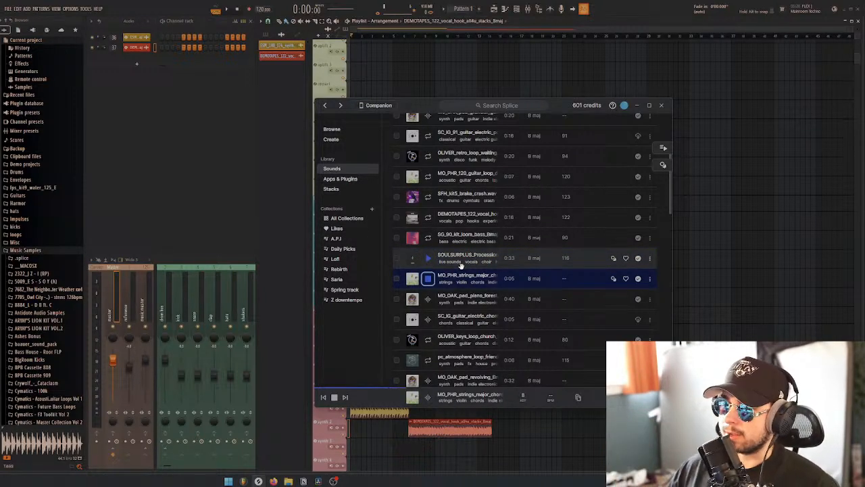
pyautogui.press('Down')
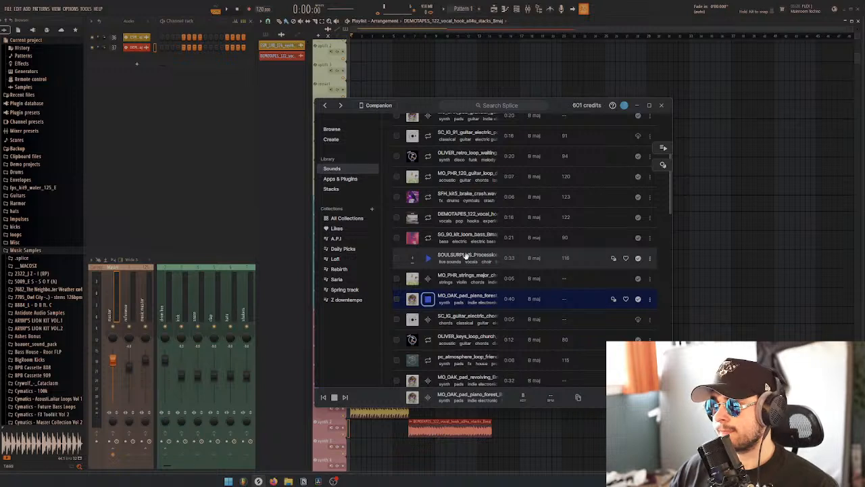
pyautogui.scroll(-1, 466, 263)
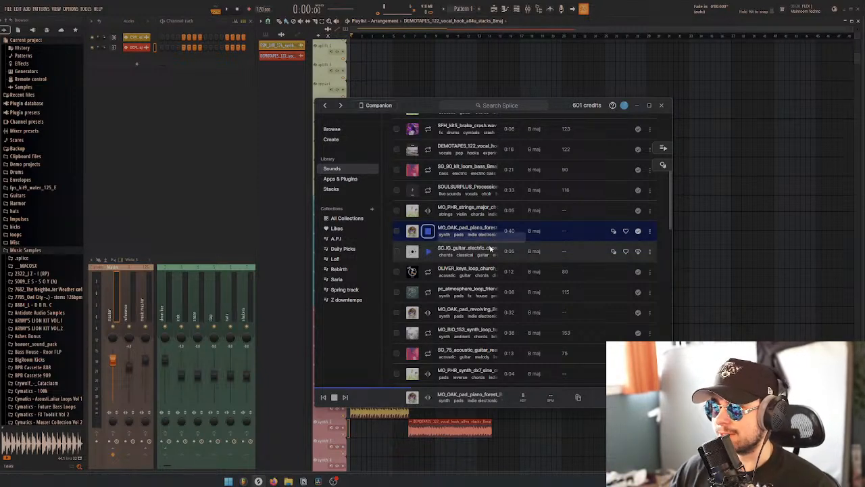
pyautogui.click(491, 248)
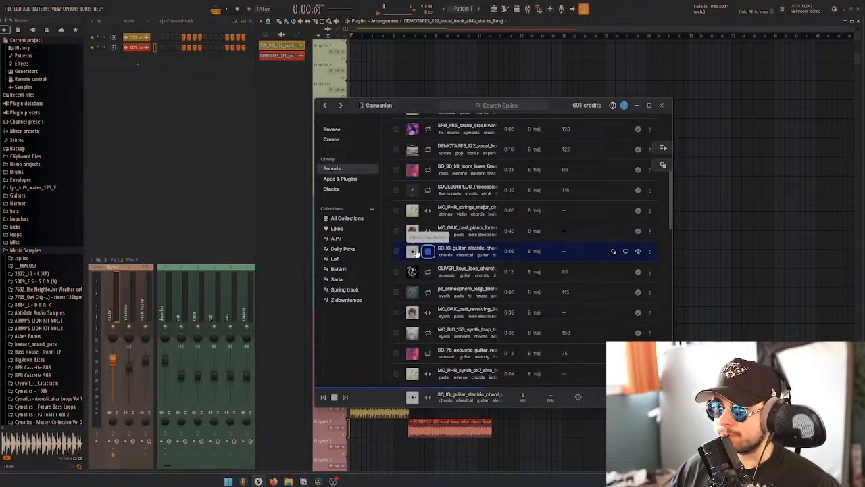
pyautogui.click(414, 231)
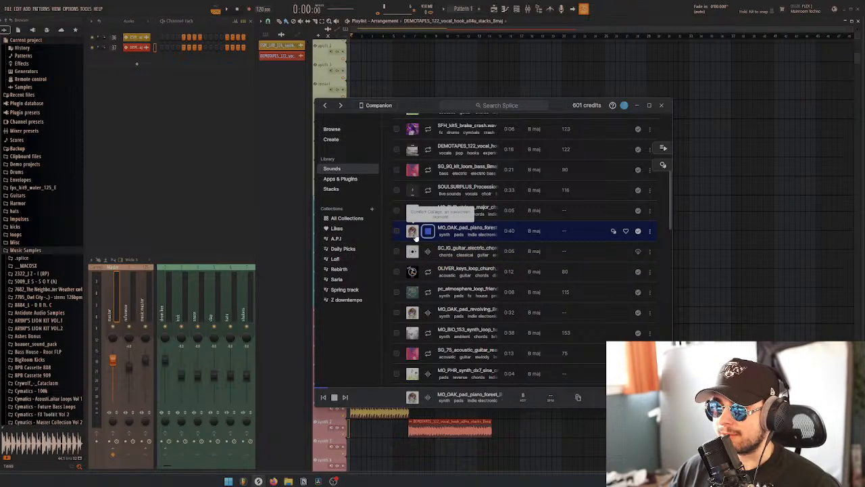
# Audition the MO_OAK granular guitar pad, the 120 BPM guitar loop, the 75 BPM acoustic guitar and the 120 BPM tonal texture
pyautogui.scroll(5, 416, 234)
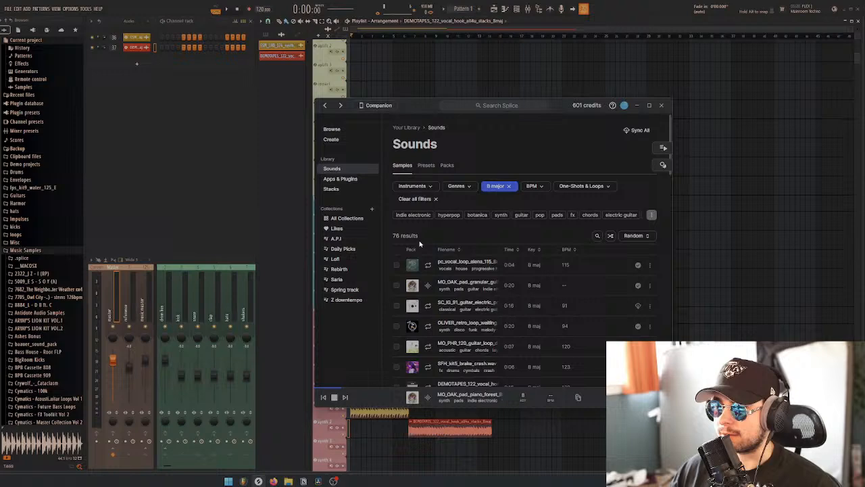
pyautogui.click(431, 280)
pyautogui.scroll(-1, 433, 279)
pyautogui.scroll(1, 432, 279)
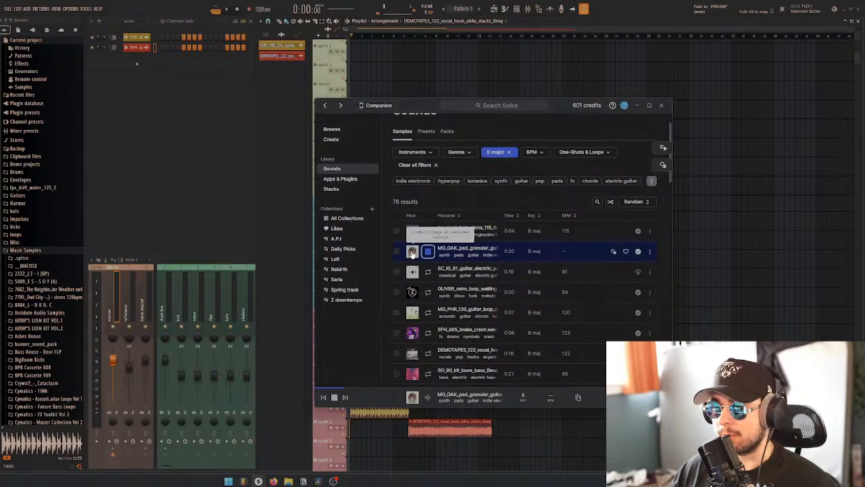
pyautogui.scroll(-1, 412, 252)
pyautogui.click(410, 278)
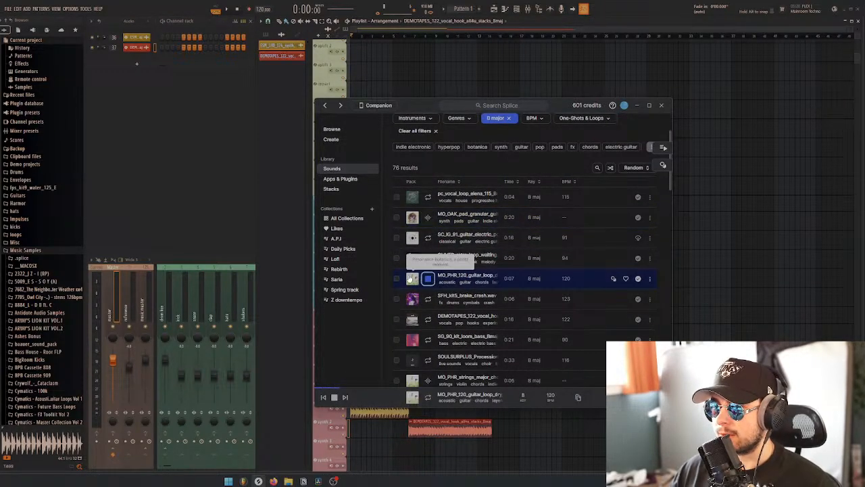
pyautogui.scroll(-6, 419, 284)
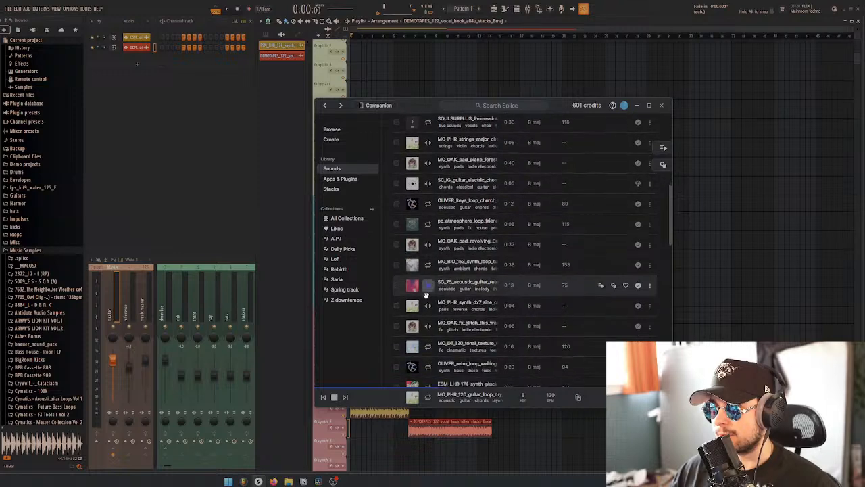
pyautogui.click(426, 289)
pyautogui.scroll(-2, 428, 281)
pyautogui.click(428, 278)
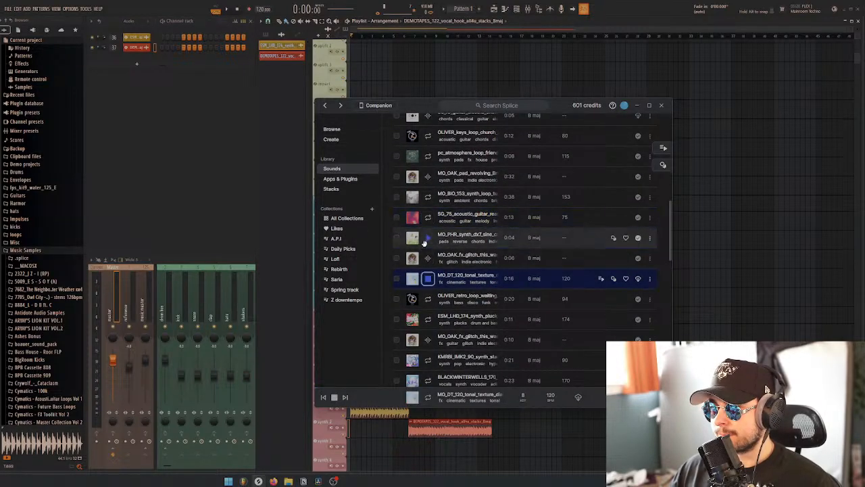
# Audition the MO_PHR DX7 sine pad and the MO_OAK glitch effect, then replay and download the MO_DT 120 BPM tonal texture
pyautogui.click(424, 241)
pyautogui.click(428, 259)
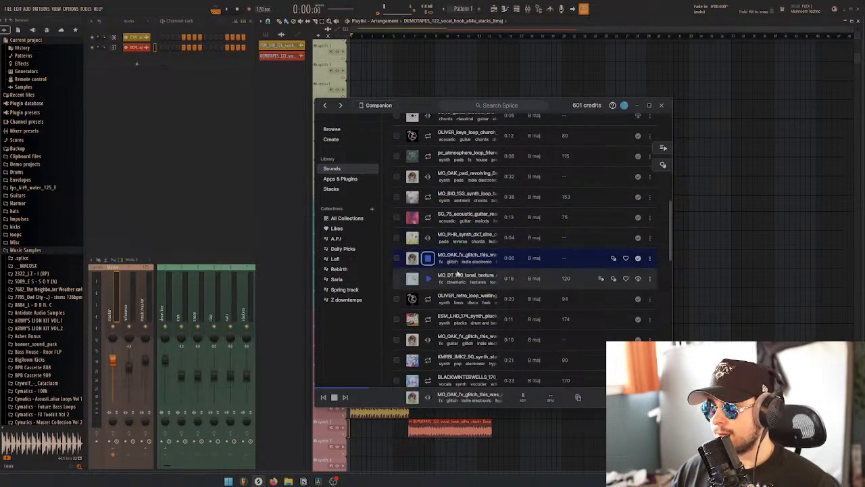
pyautogui.scroll(-1, 464, 275)
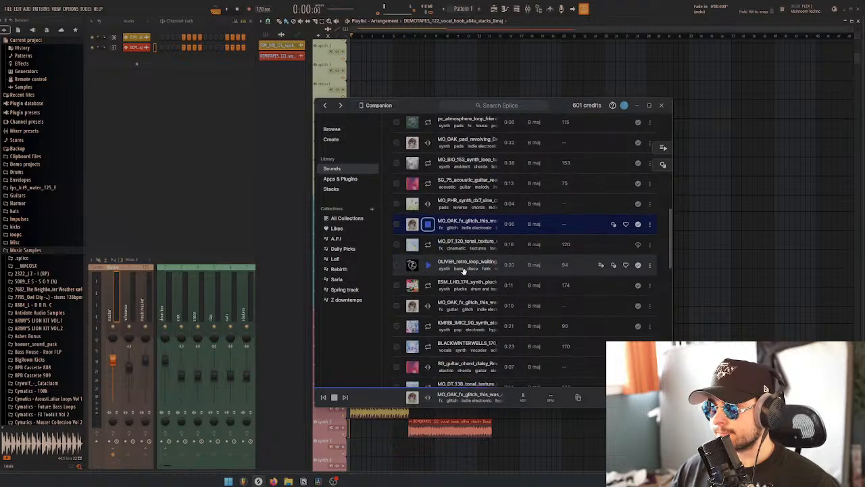
pyautogui.click(473, 249)
pyautogui.click(637, 244)
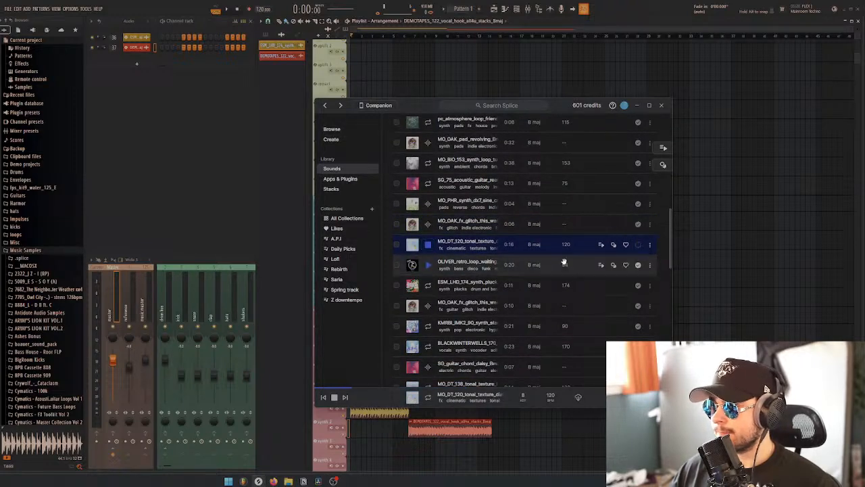
# Audition the library samples from the OLIVER 94 BPM retro loop through the MO_DT 138 BPM tonal texture
pyautogui.click(521, 262)
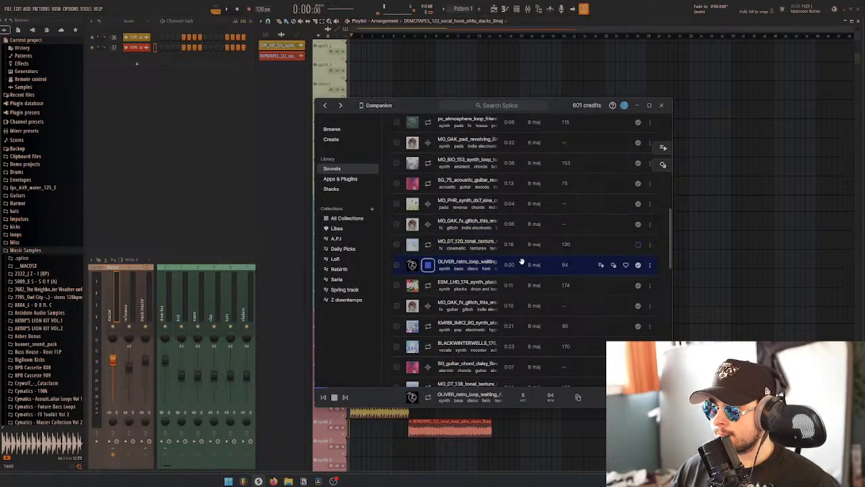
pyautogui.scroll(-1, 522, 261)
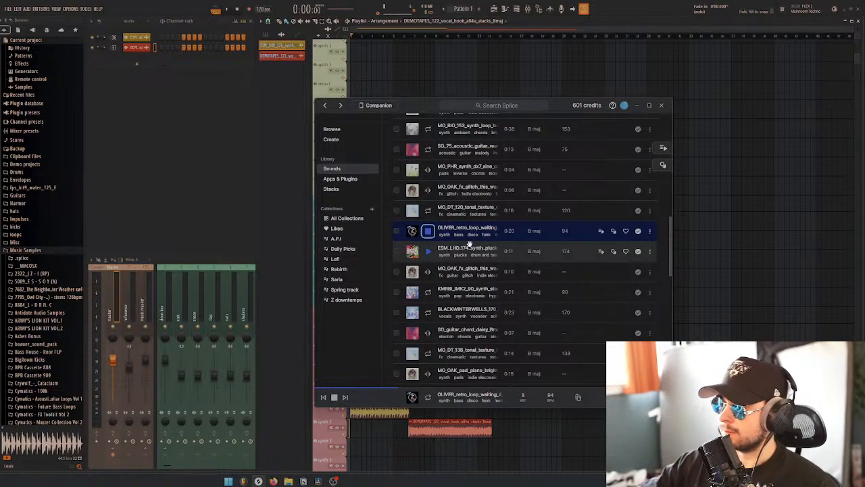
pyautogui.click(470, 244)
pyautogui.press('Down')
pyautogui.press('Down')
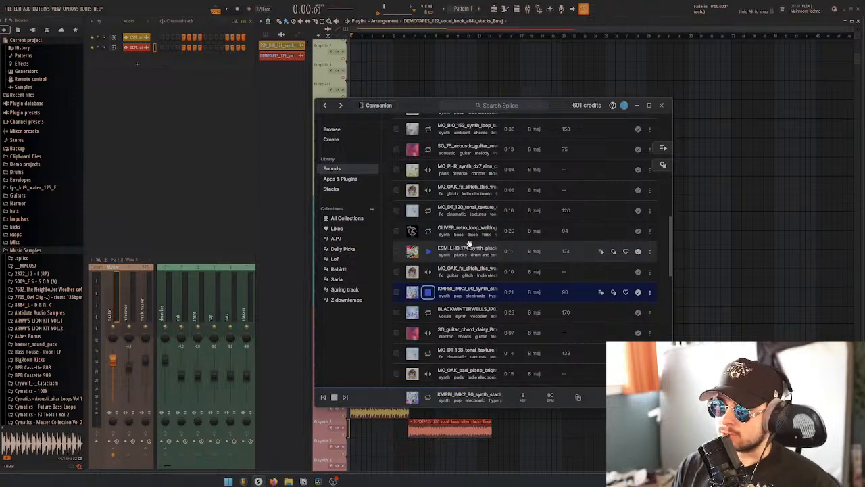
pyautogui.scroll(-2, 462, 245)
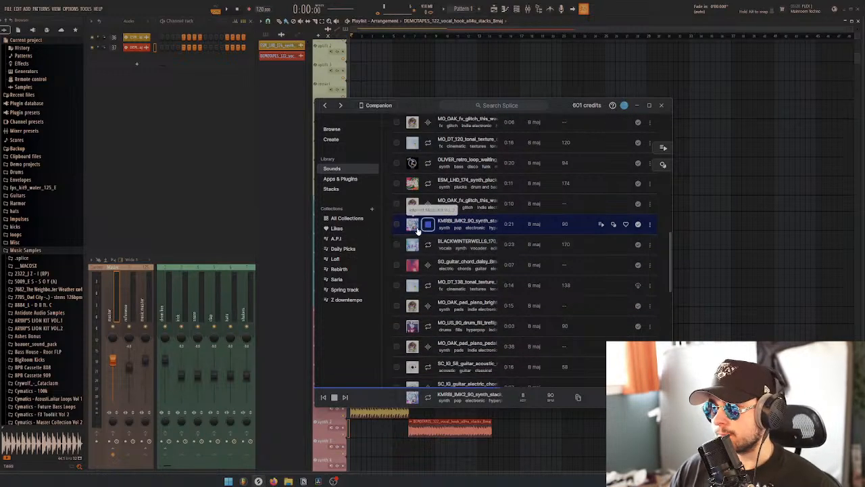
pyautogui.click(476, 238)
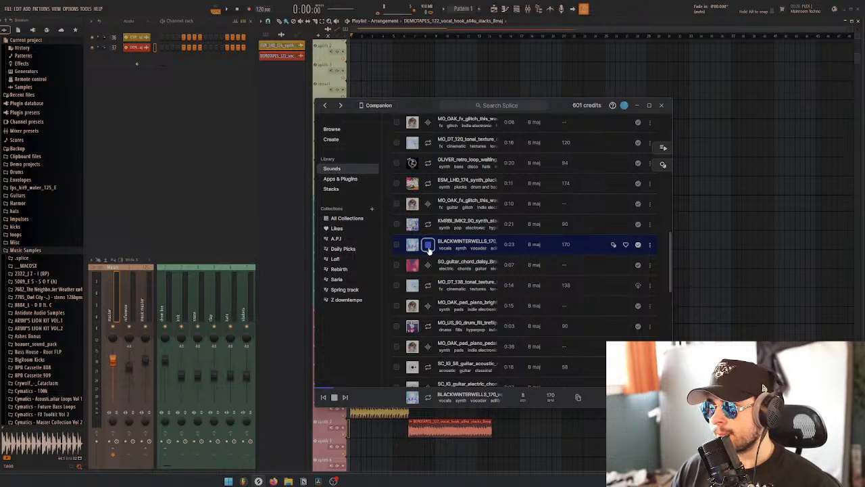
pyautogui.press('Down')
pyautogui.press('Down')
# Download the MO_DT 138 BPM tonal texture, place it on the synth 6 track below the vocal hook, and return to Splice
pyautogui.scroll(-1, 468, 263)
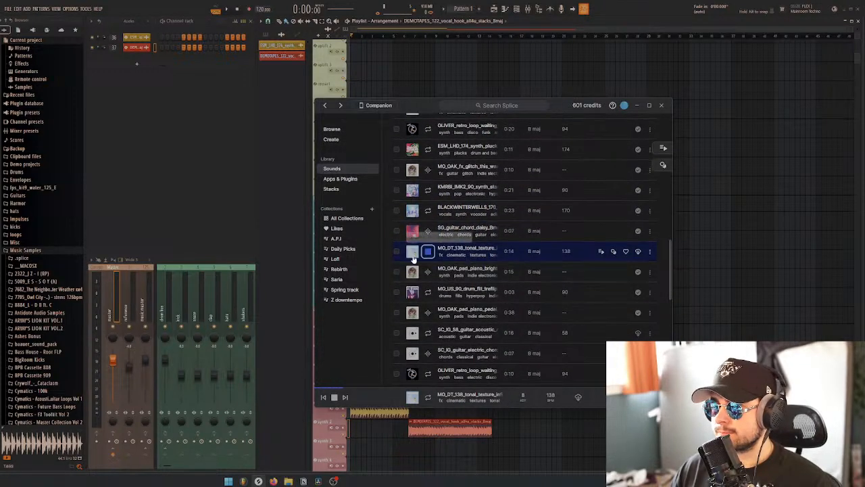
pyautogui.click(639, 252)
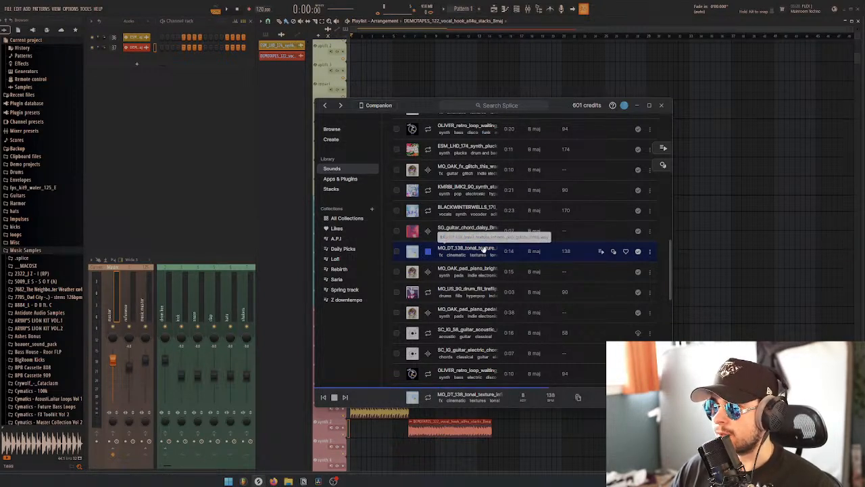
pyautogui.moveTo(482, 249); pyautogui.dragTo(450, 426)
pyautogui.click(259, 480)
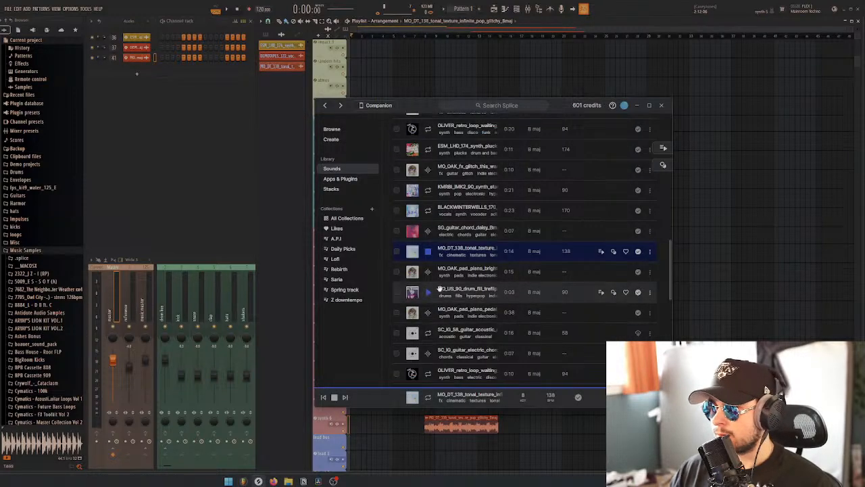
# Audition the library samples from the MO_OAK bright piano pad through the 100 BPM cinematic vocal loop
pyautogui.click(442, 277)
pyautogui.press('Down')
pyautogui.press('Down')
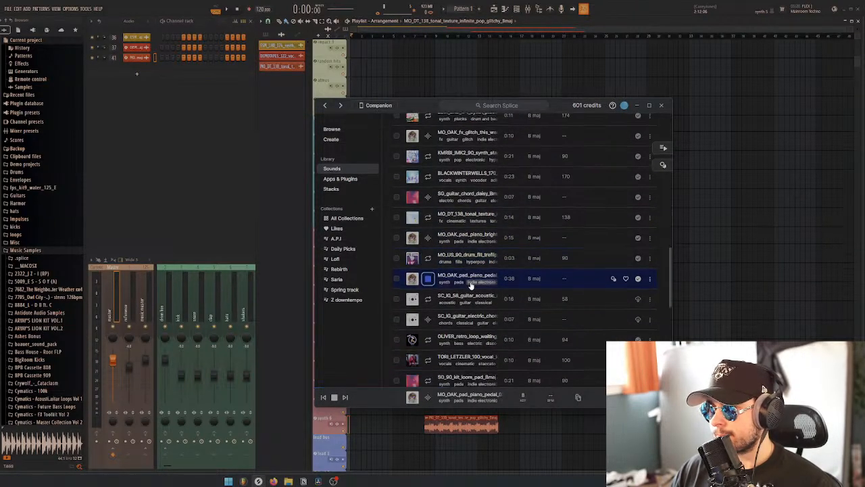
pyautogui.press('Down')
pyautogui.press('Down')
pyautogui.press('Down')
pyautogui.press('Down')
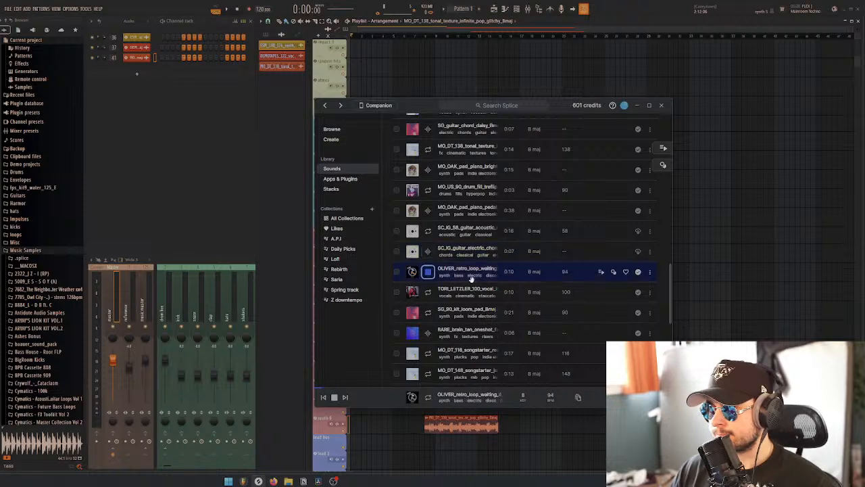
pyautogui.press('Down')
pyautogui.click(477, 289)
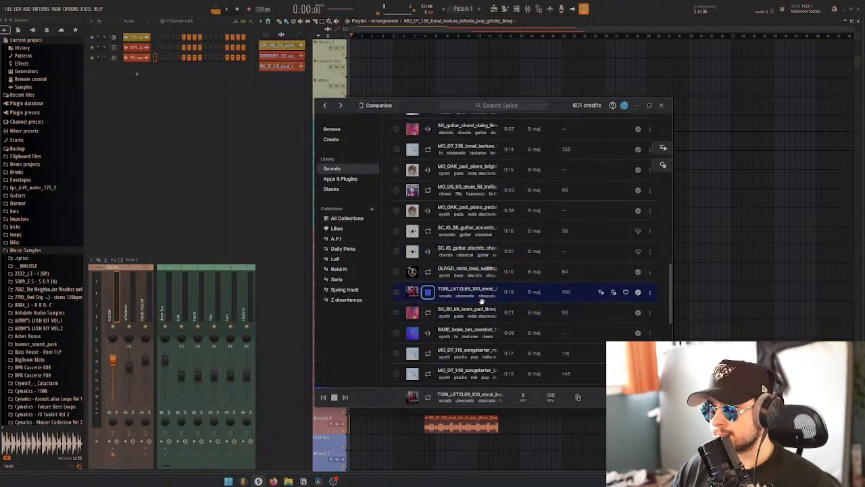
# Audition the samples from the SG 90 BPM loom pad through the MO_DT 148 BPM songstarter
pyautogui.scroll(-1, 483, 299)
pyautogui.press('Down')
pyautogui.press('Down')
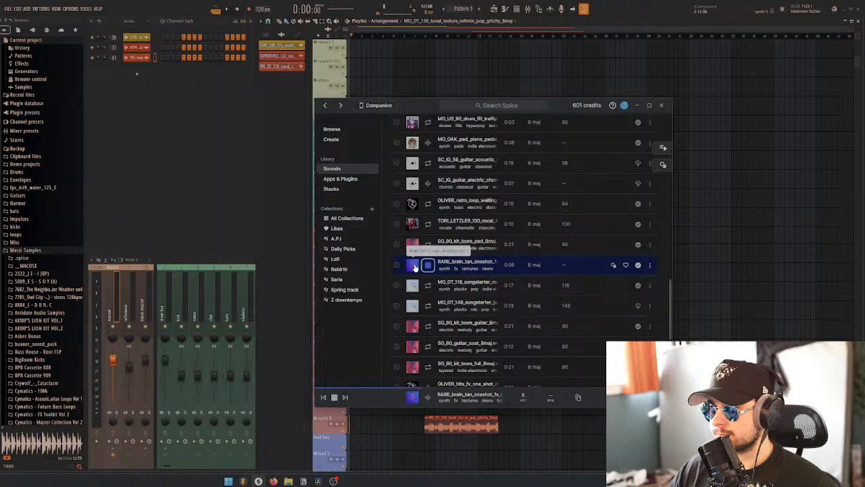
pyautogui.press('Down')
pyautogui.press('Down')
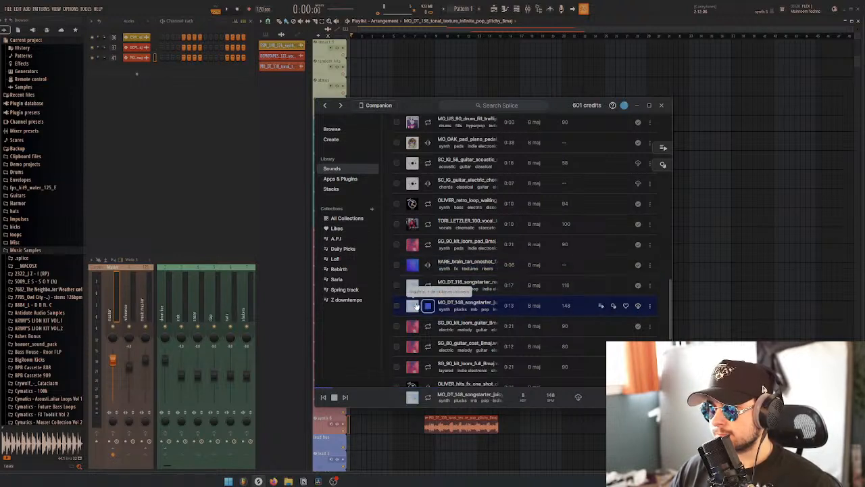
pyautogui.scroll(-1, 446, 298)
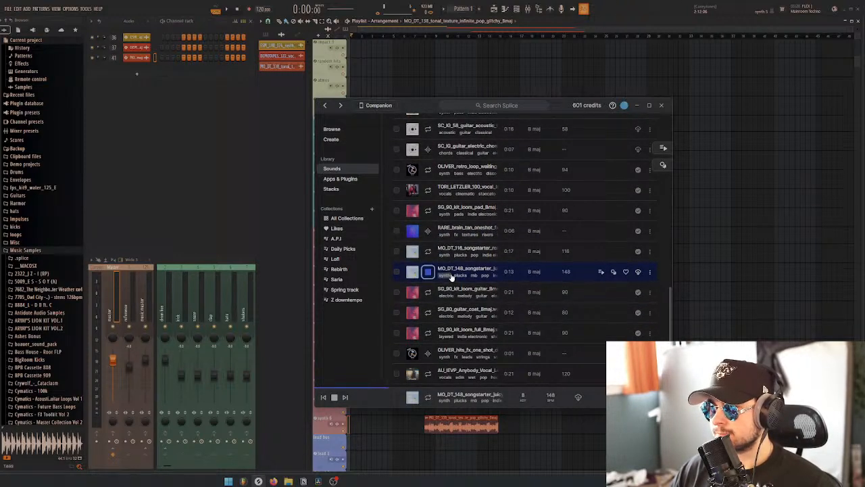
# Replay the MO_DT 116 BPM songstarter, place it on the synth 5 track past the existing clips, and return to Splice
pyautogui.press('Up')
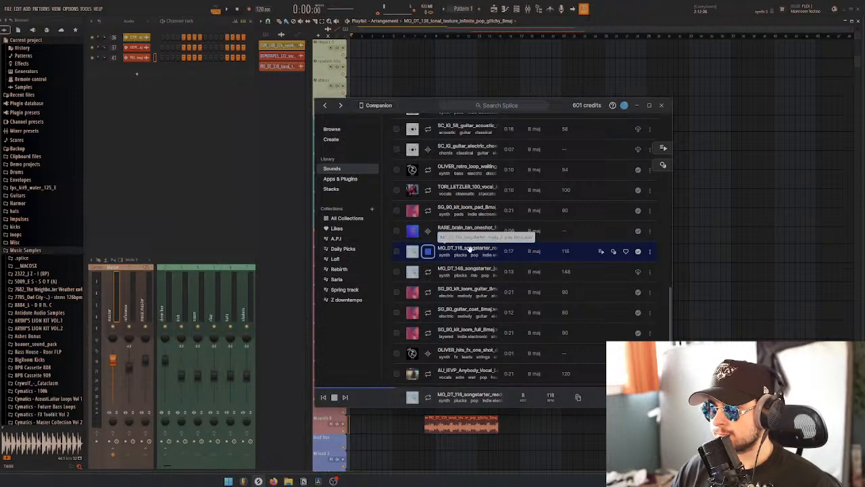
pyautogui.moveTo(469, 250); pyautogui.dragTo(523, 408)
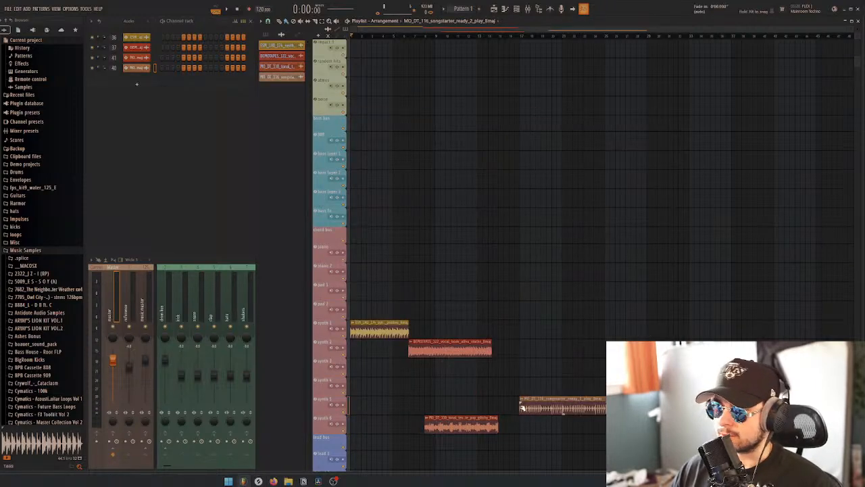
pyautogui.click(258, 480)
# Audition the samples from the SG 90 BPM loom guitar through the MO_BIO 153 BPM synth loop
pyautogui.click(476, 297)
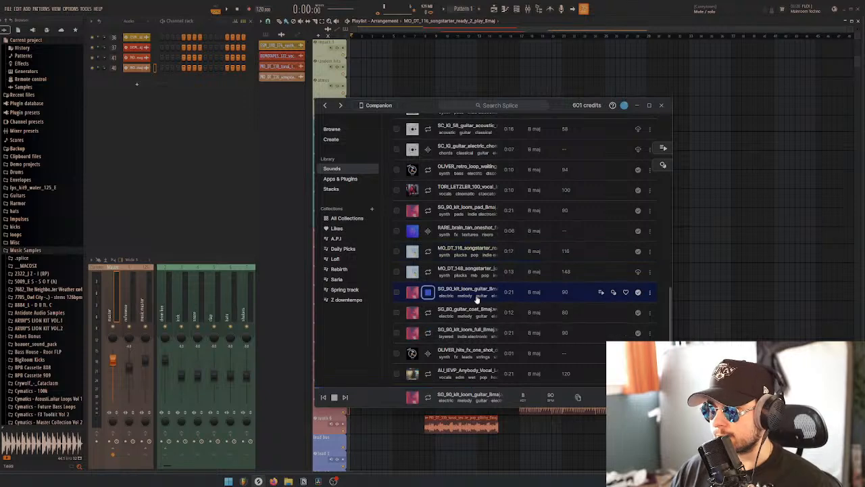
pyautogui.press('Down')
pyautogui.press('Down')
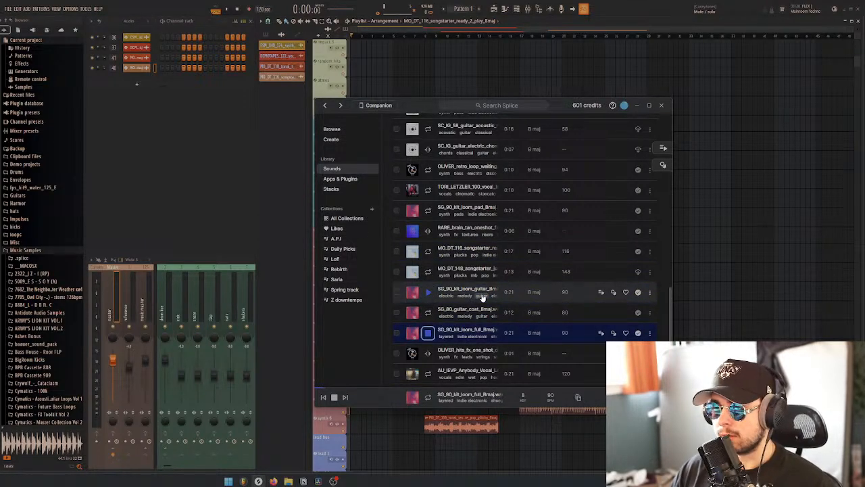
pyautogui.scroll(-1, 478, 298)
pyautogui.press('Down')
pyautogui.press('Down')
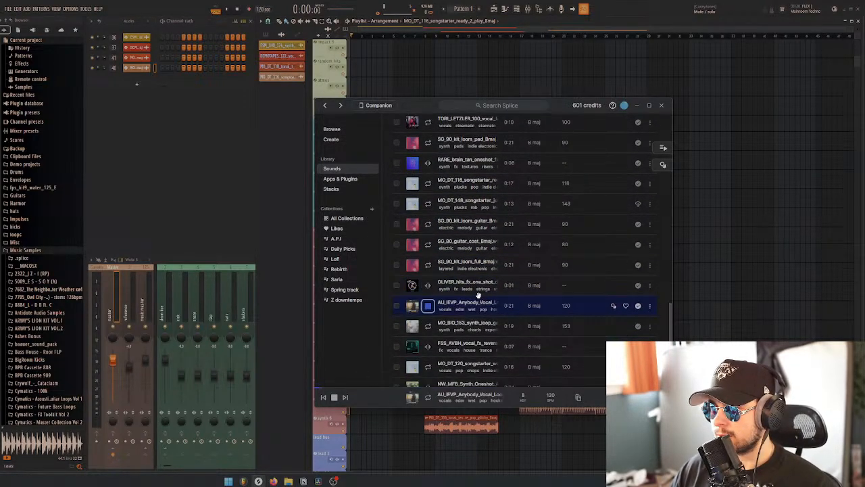
# Audition the remaining samples on the results page, from the FSS_AVBH reverse vocal effect through the SG star guitar chord
pyautogui.press('Down')
pyautogui.scroll(-1, 471, 304)
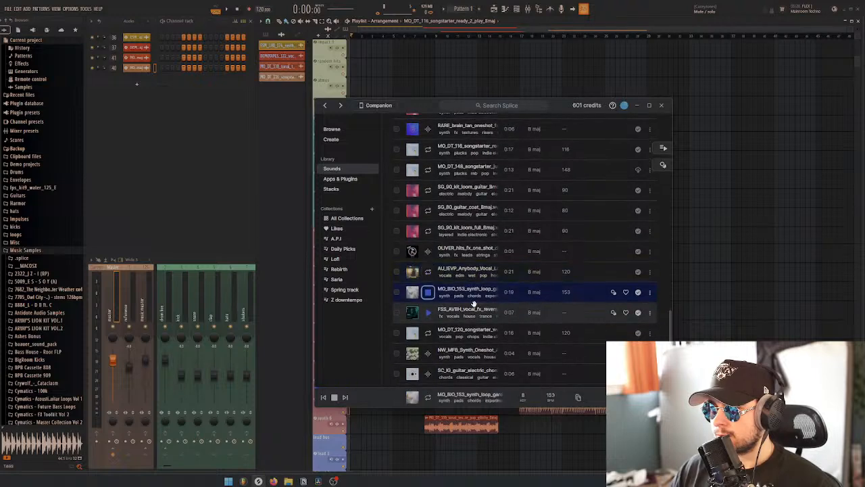
pyautogui.press('Down')
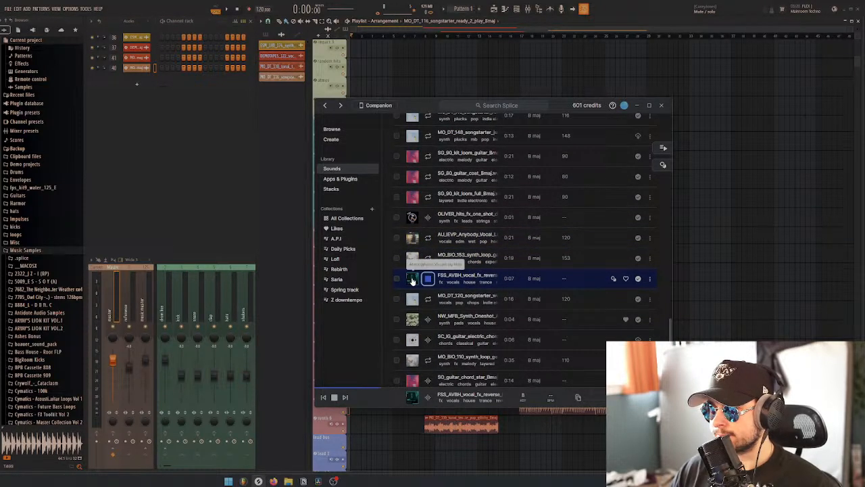
pyautogui.press('Down')
pyautogui.press('Down')
pyautogui.click(469, 298)
pyautogui.scroll(-1, 473, 304)
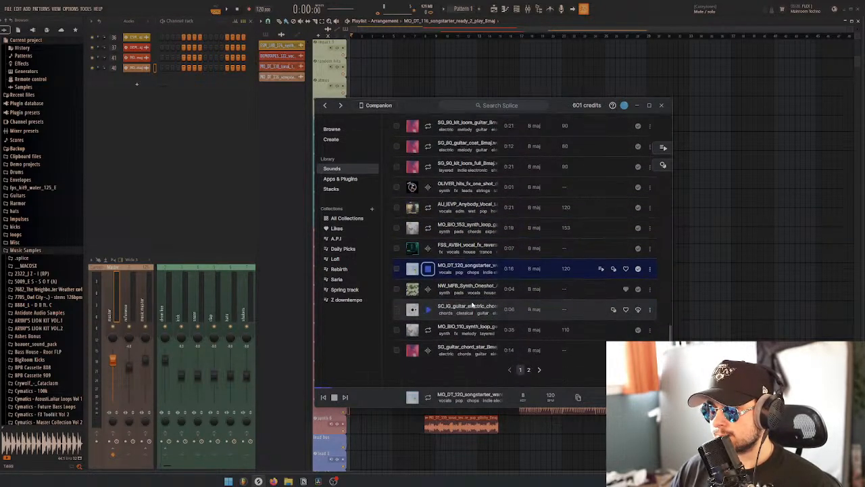
pyautogui.press('Down')
pyautogui.press('Down')
pyautogui.press('Down')
pyautogui.press('Down')
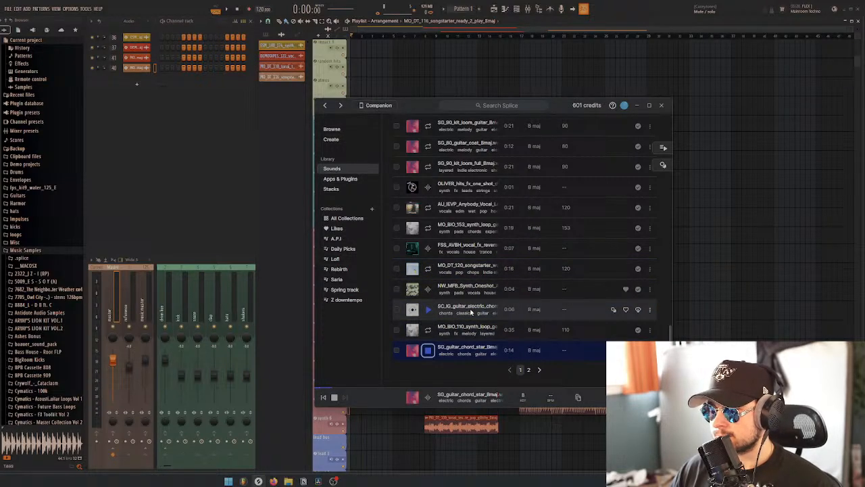
pyautogui.press('Down')
# Audition the next results page from the SC_IG 78 BPM acoustic guitar through the MO_OAK 88 BPM guitar melody
pyautogui.click(429, 266)
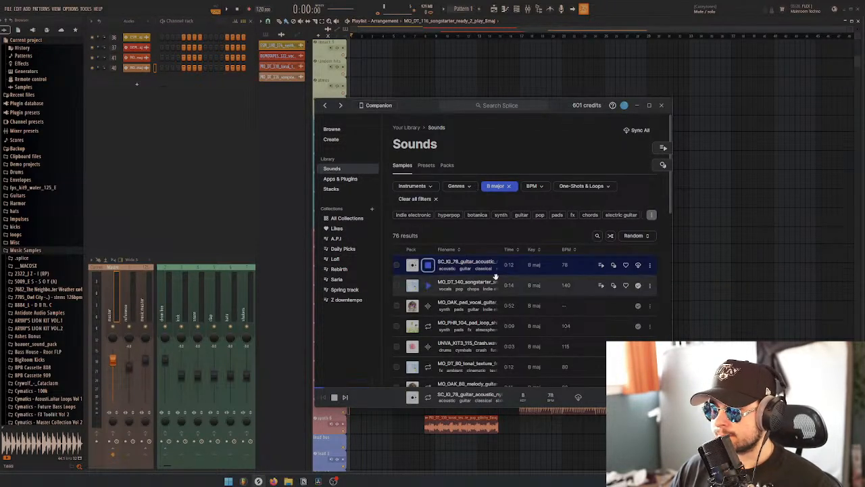
pyautogui.press('Down')
pyautogui.scroll(-1, 492, 277)
pyautogui.press('Down')
pyautogui.press('Down')
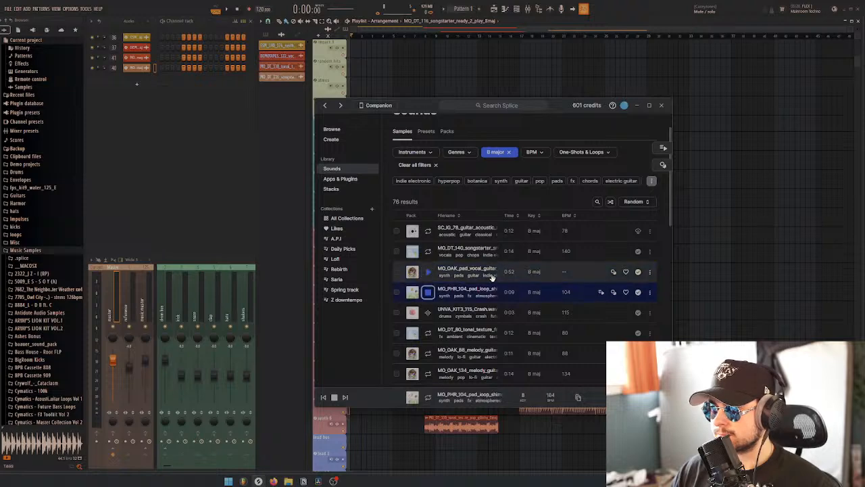
pyautogui.press('Down')
pyautogui.scroll(-2, 492, 277)
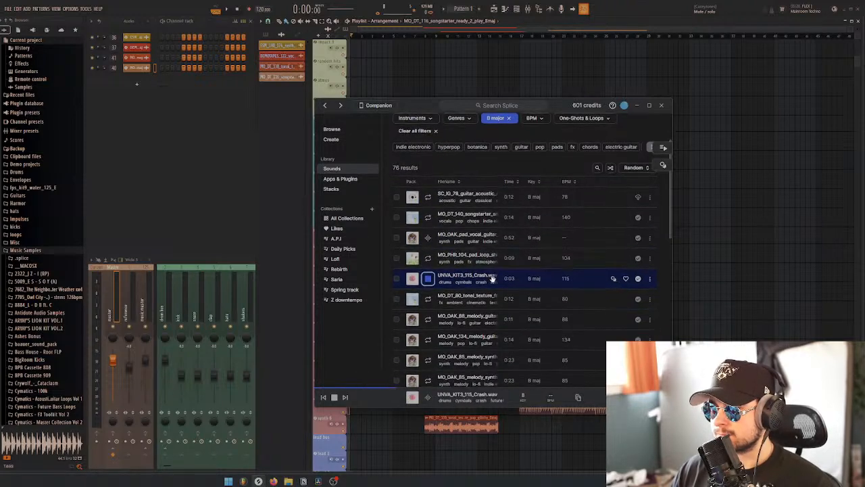
pyautogui.press('Down')
pyautogui.scroll(-1, 492, 277)
pyautogui.press('Down')
# Place the MO_OAK 88 BPM guitar melody on the lead 3 track and return to Splice
pyautogui.scroll(-2, 492, 279)
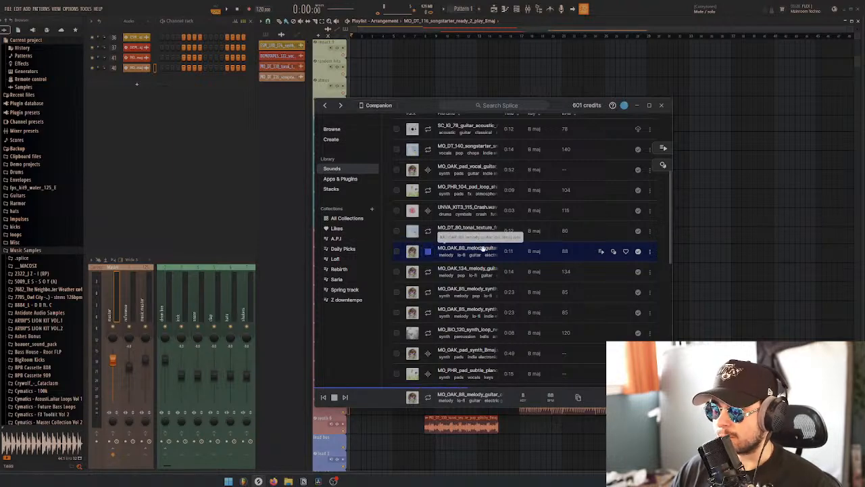
pyautogui.moveTo(525, 444); pyautogui.dragTo(496, 448)
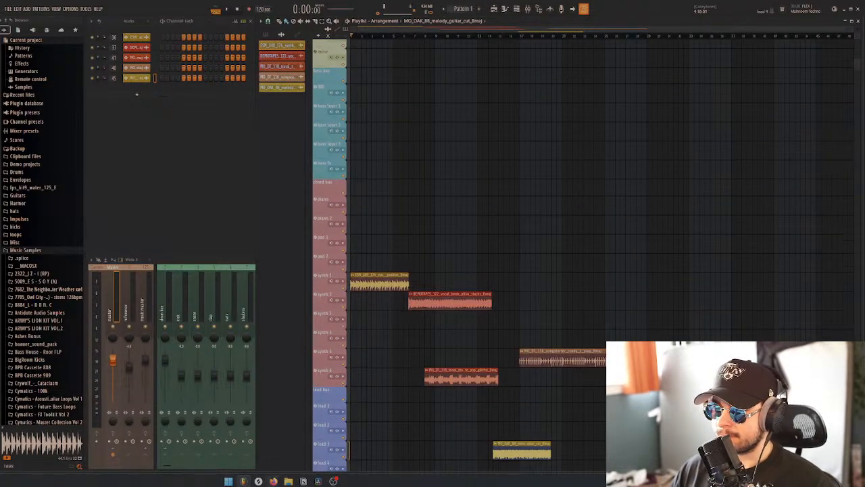
pyautogui.click(258, 482)
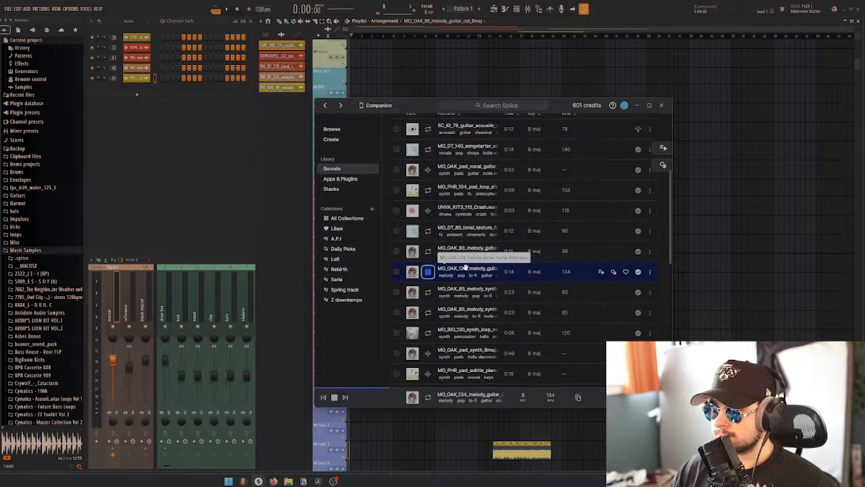
# Audition the B major library samples from the first MO_OAK 85 BPM synth melody through the SG 75 BPM guitar relapse
pyautogui.press('Down')
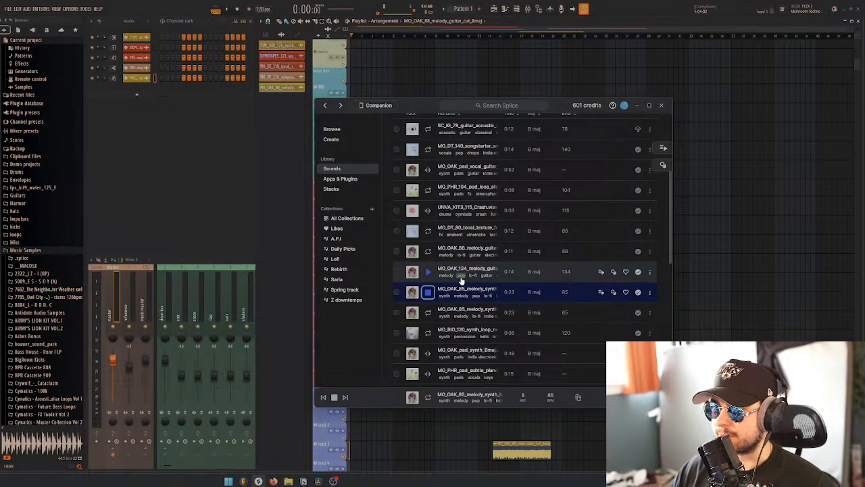
pyautogui.press('Down')
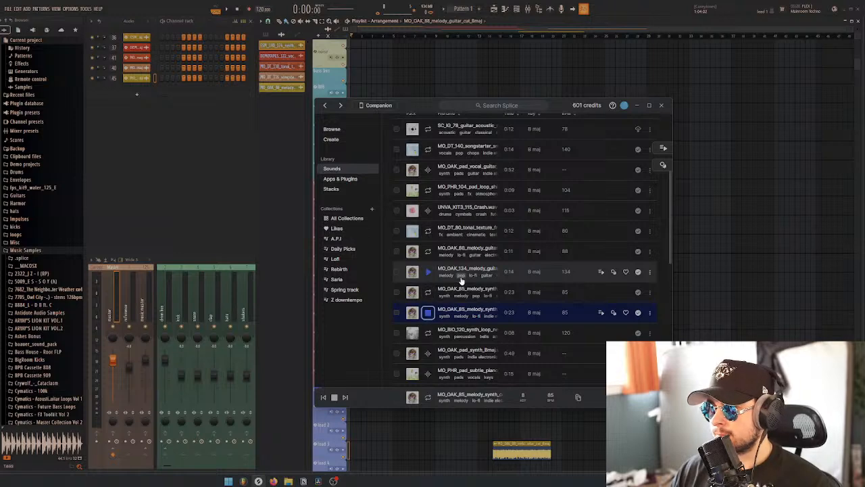
pyautogui.scroll(-2, 467, 277)
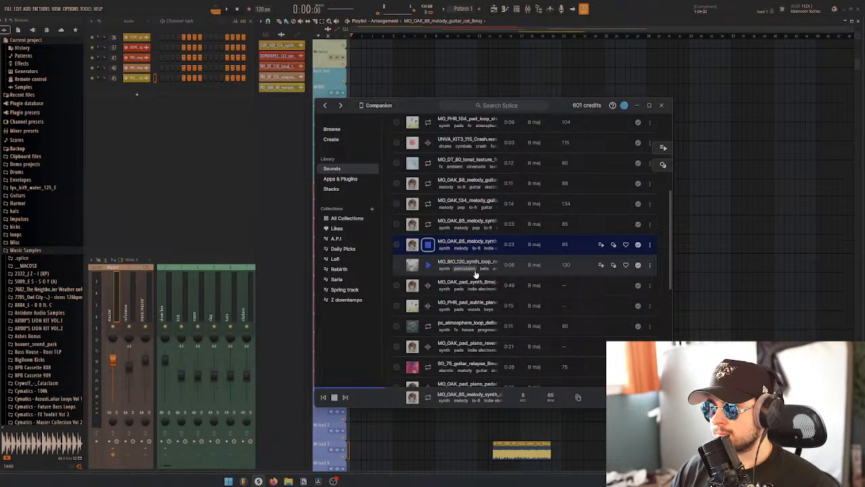
pyautogui.press('Down')
pyautogui.press('Down')
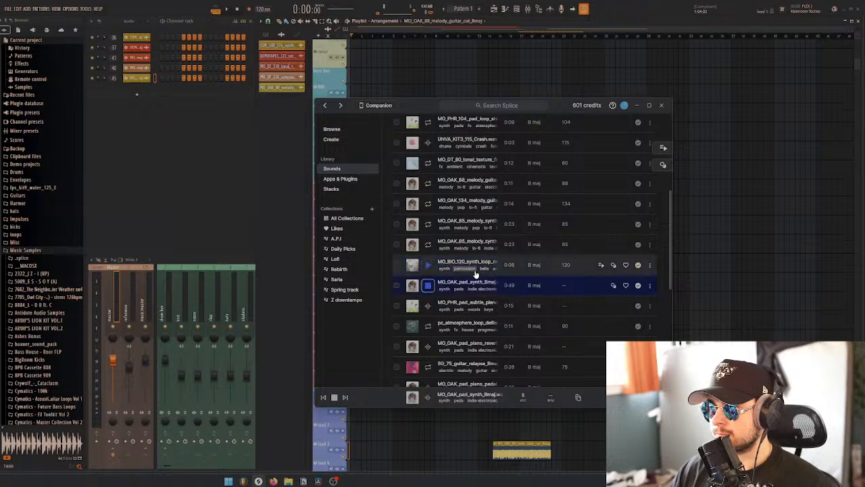
pyautogui.press('Down')
pyautogui.press('Down')
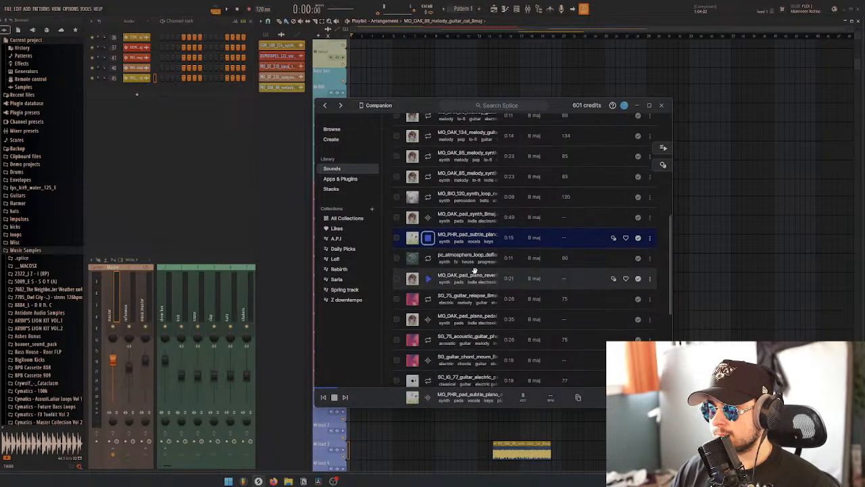
pyautogui.press('Down')
# Audition the library samples from the MO_OAK piano pedal pad through the MO_PHR approaching analog pad
pyautogui.press('Down')
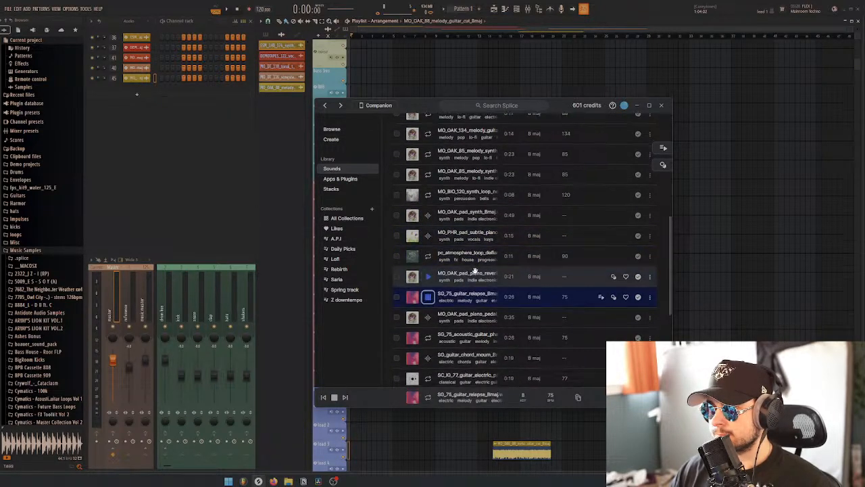
pyautogui.press('Down')
pyautogui.press('Down')
pyautogui.press('Down')
pyautogui.press('Down')
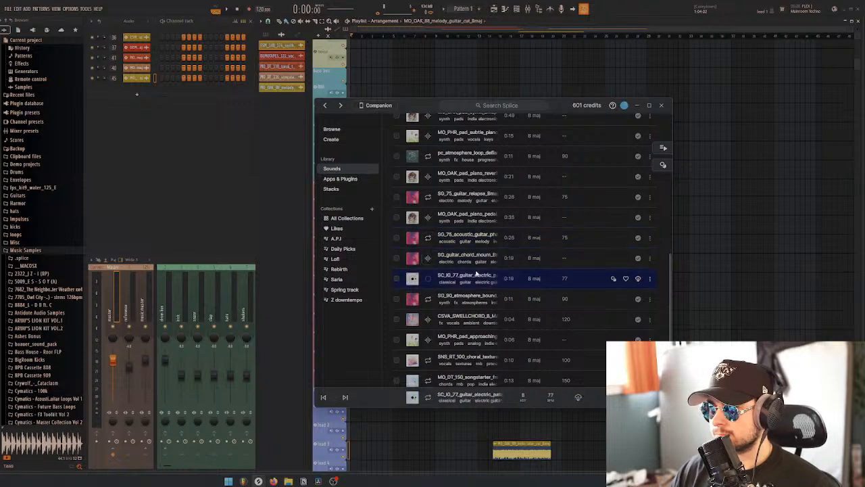
pyautogui.press('Down')
pyautogui.press('Down')
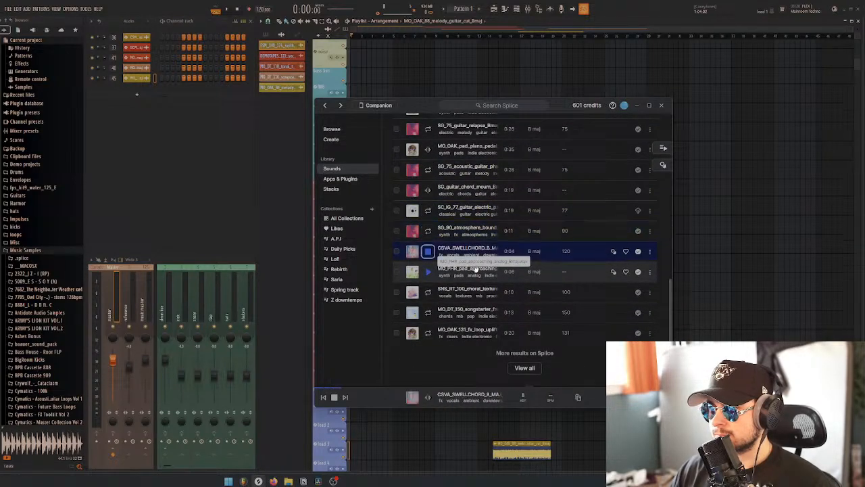
# Audition the SNS_RT 100 BPM choral texture, place it on the lead 2 track and return to Splice
pyautogui.press('Down')
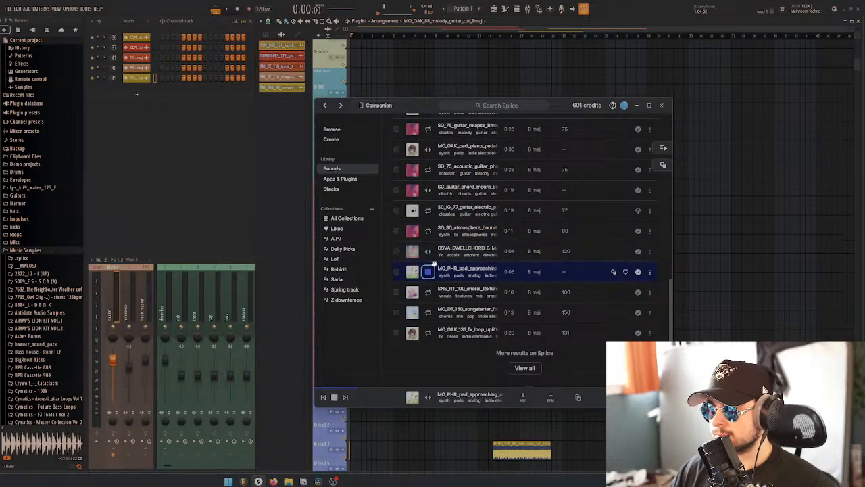
pyautogui.press('Down')
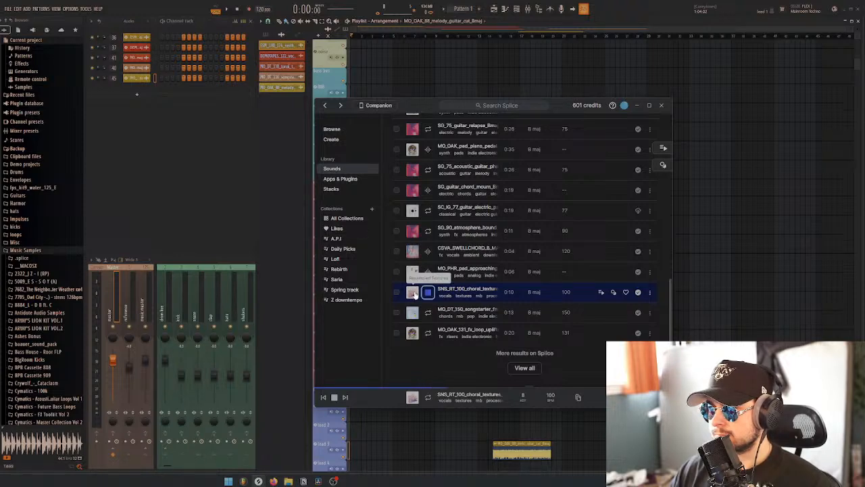
pyautogui.moveTo(458, 292); pyautogui.dragTo(454, 425)
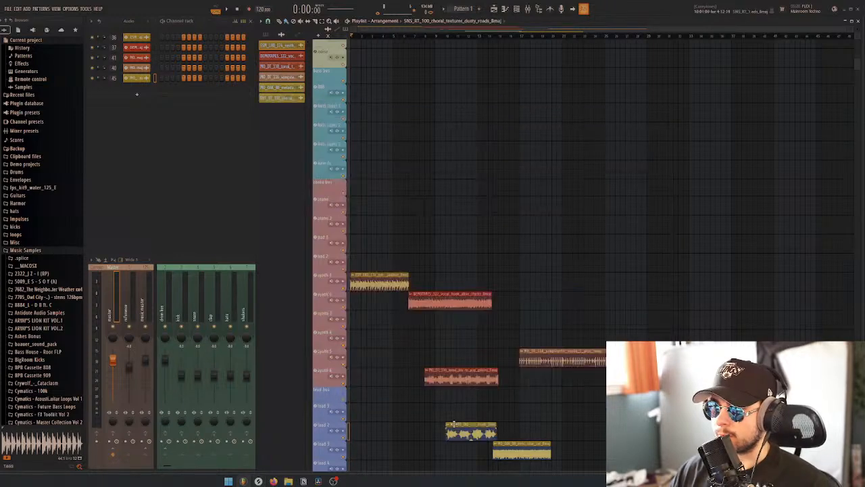
pyautogui.click(258, 481)
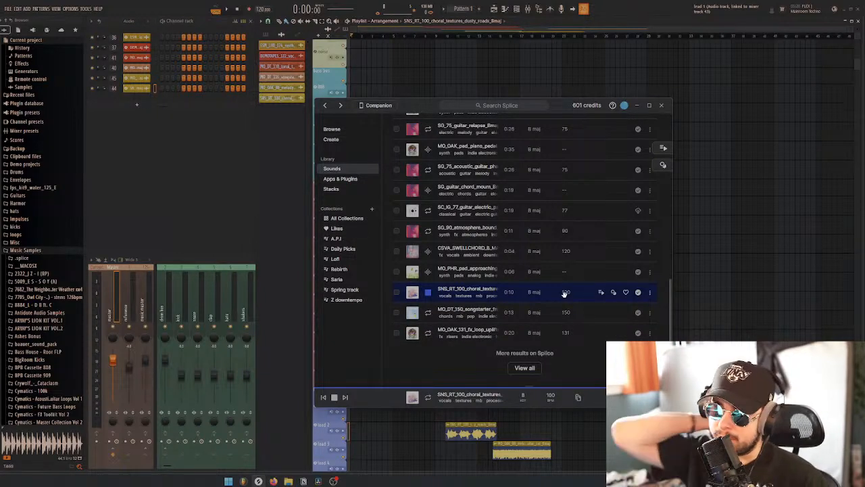
# Audition the last two library results, the MO_DT 150 BPM songstarter and the MO_OAK 131 BPM uplifter loop
pyautogui.press('Down')
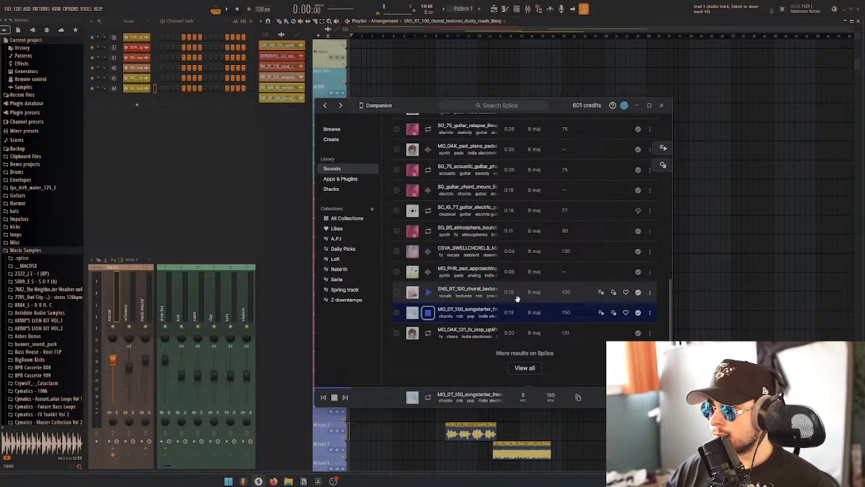
pyautogui.press('Down')
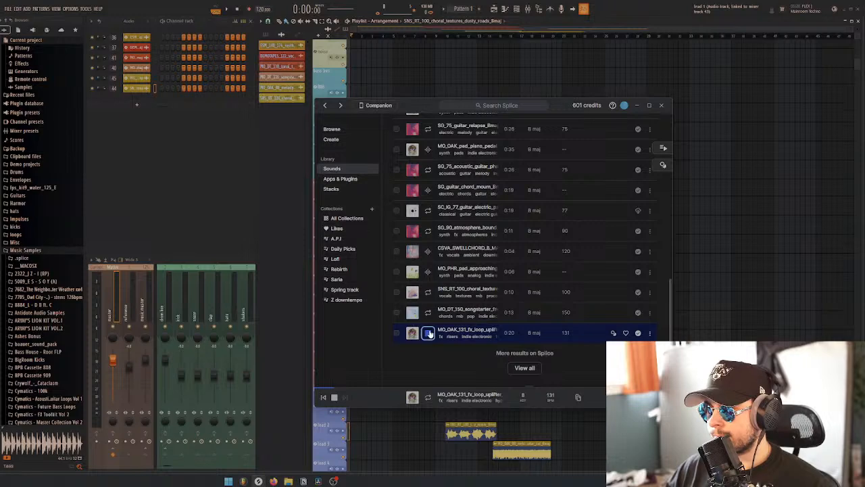
pyautogui.click(525, 368)
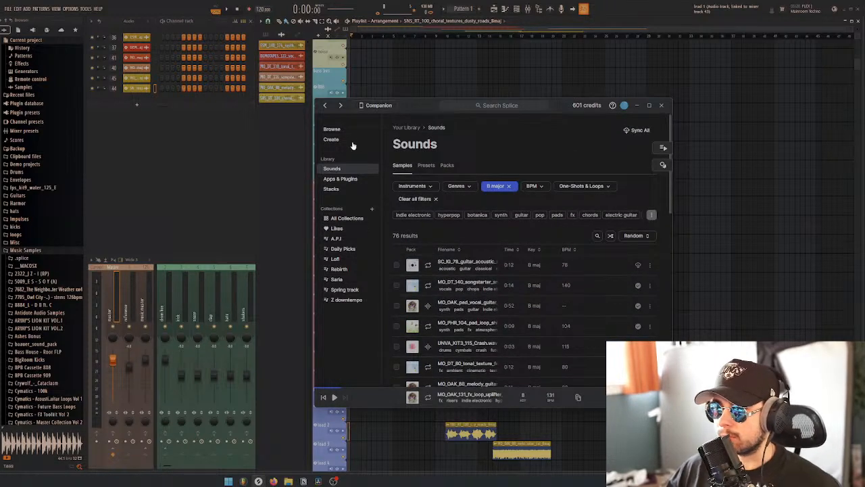
# Search the full Splice catalog, outside the personal library, for "vocals"
pyautogui.click(346, 134)
pyautogui.click(487, 106)
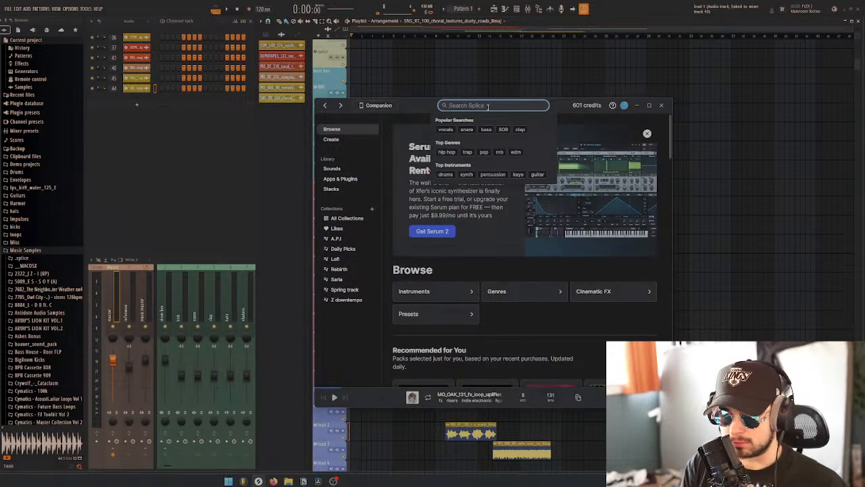
pyautogui.write('vocalsd')
pyautogui.press('Return')
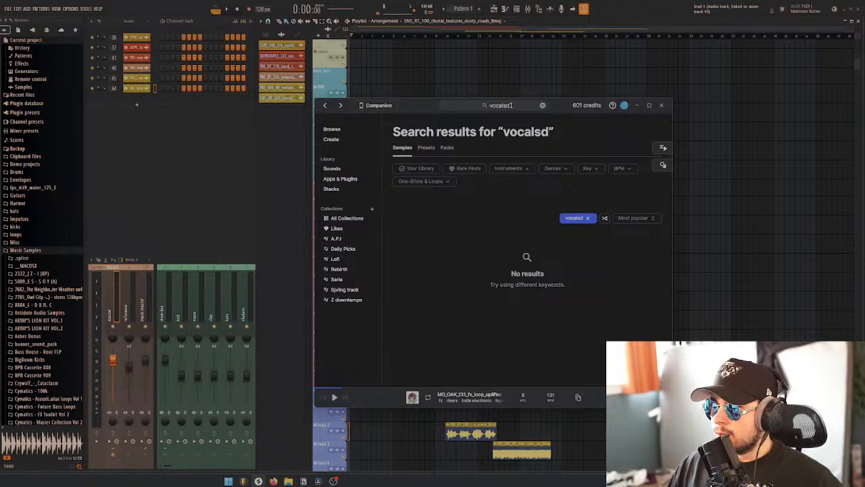
pyautogui.click(512, 105)
pyautogui.press('BackSpace')
pyautogui.press('Return')
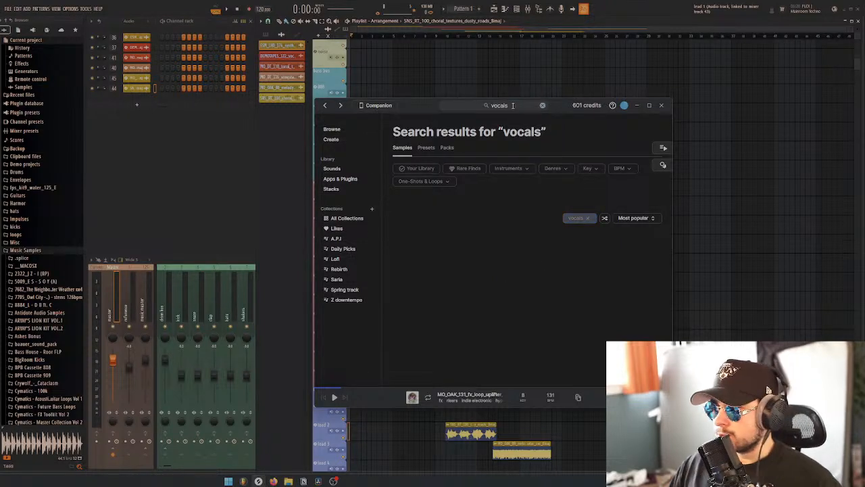
# Filter the search results by the vocals instrument and remove the "vocals" keyword from the search
pyautogui.click(519, 171)
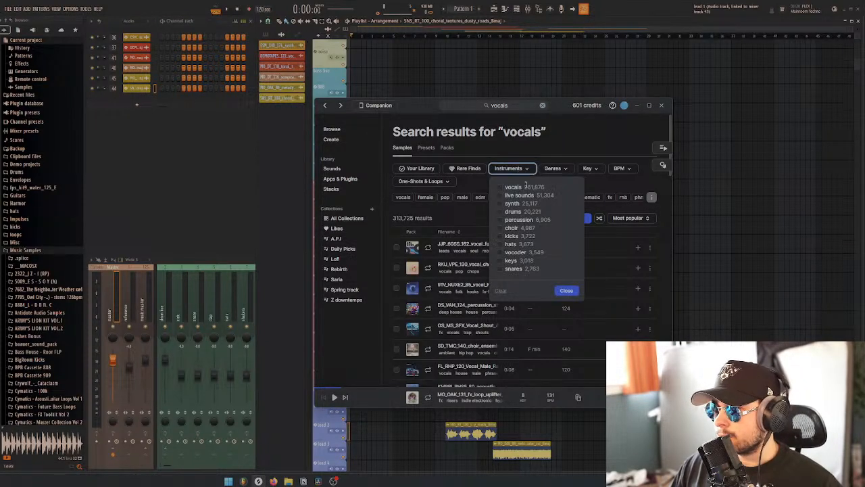
pyautogui.click(518, 192)
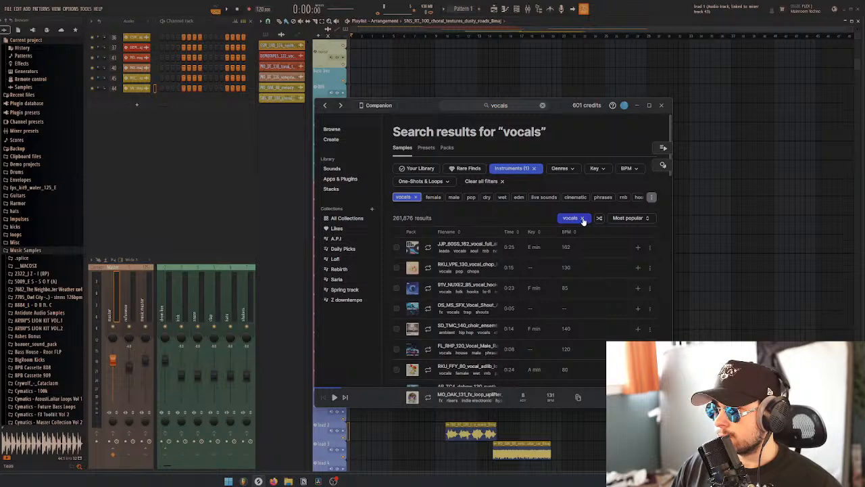
pyautogui.click(582, 216)
# Restrict the vocal samples to the key of B major
pyautogui.click(595, 168)
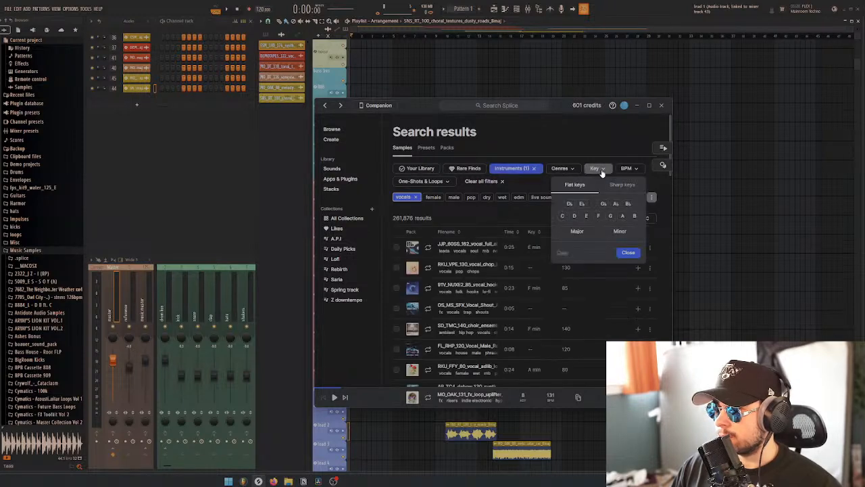
pyautogui.click(634, 217)
pyautogui.click(577, 231)
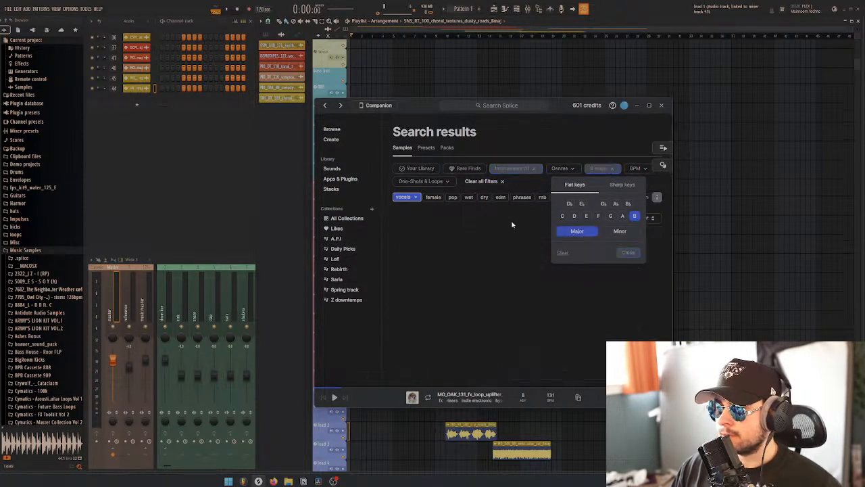
pyautogui.click(466, 211)
# Audition the B major vocal samples from the first result, the FL_RnB vocal loop, through the FL_SW_Kit2 City Fx loop
pyautogui.click(427, 247)
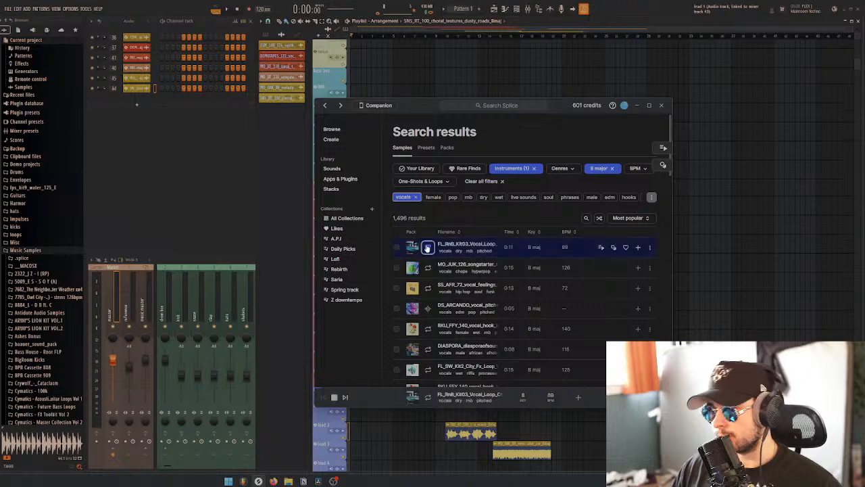
pyautogui.press('Down')
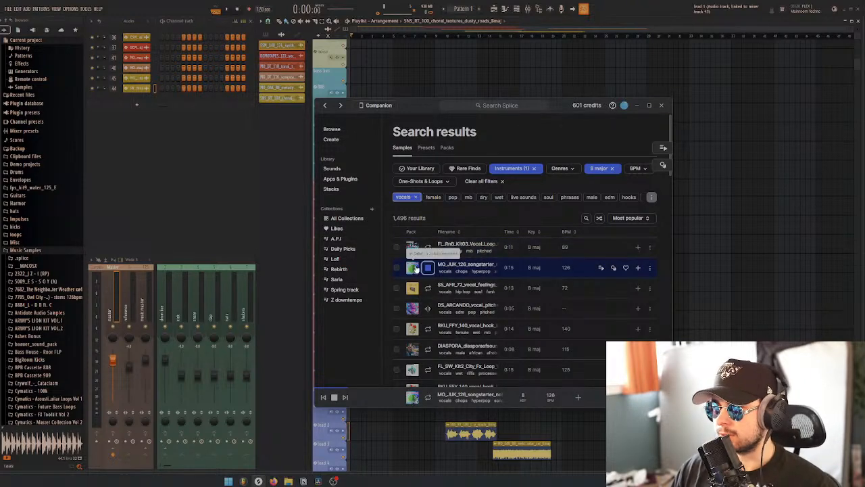
pyautogui.scroll(-2, 460, 257)
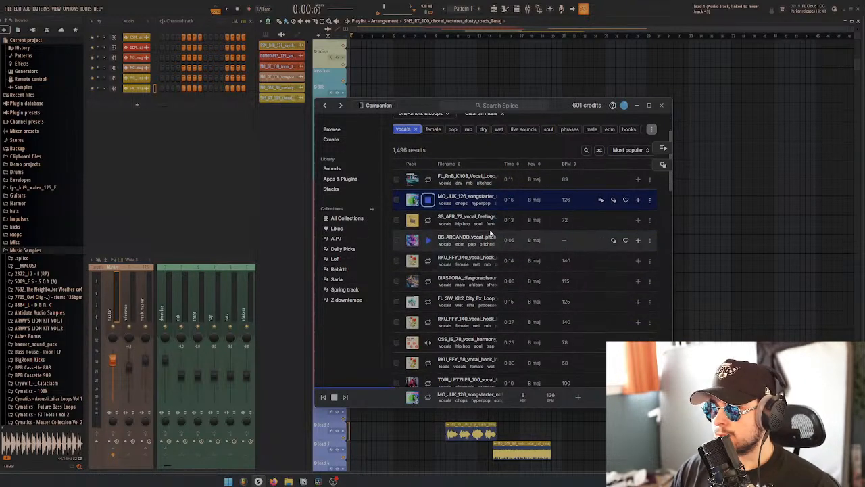
pyautogui.press('Down')
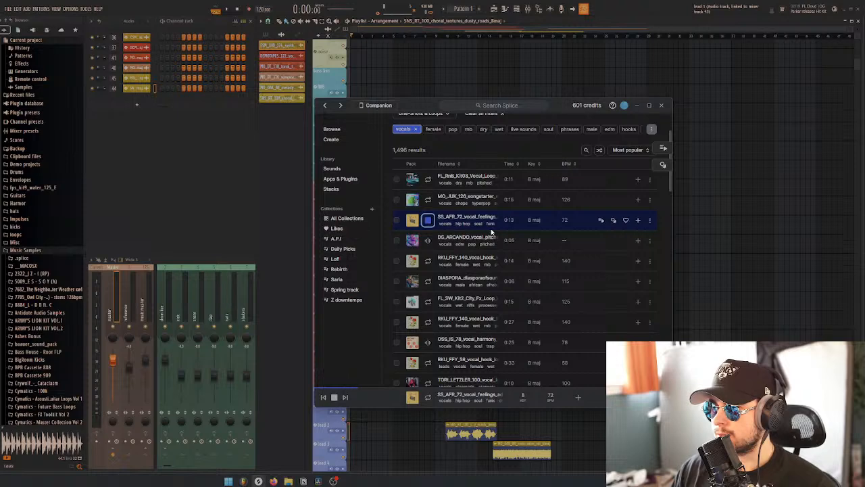
pyautogui.press('Down')
pyautogui.press('Down')
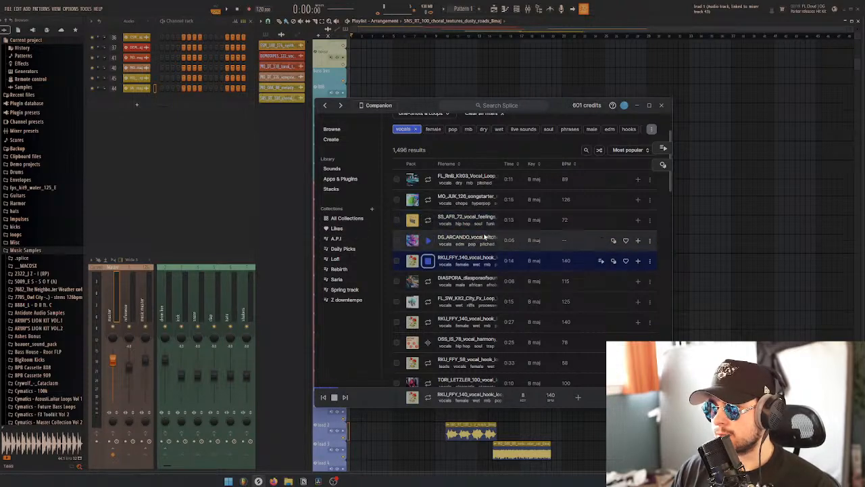
pyautogui.scroll(-2, 486, 236)
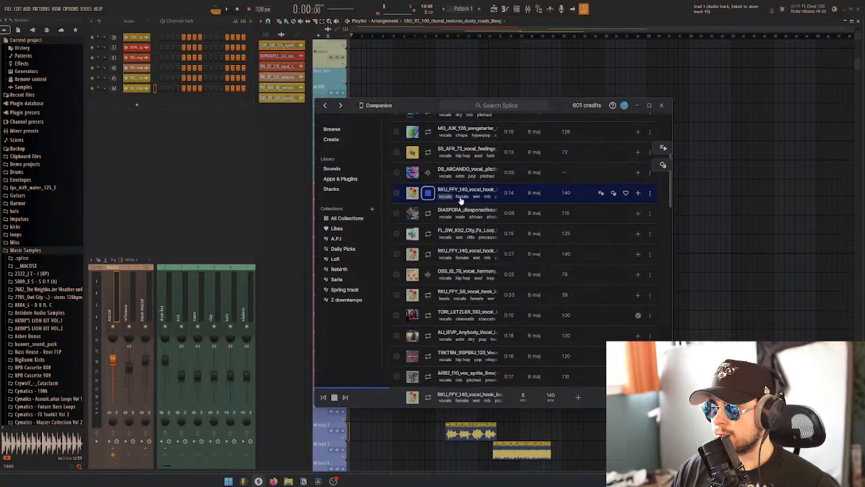
pyautogui.press('Down')
pyautogui.press('Down')
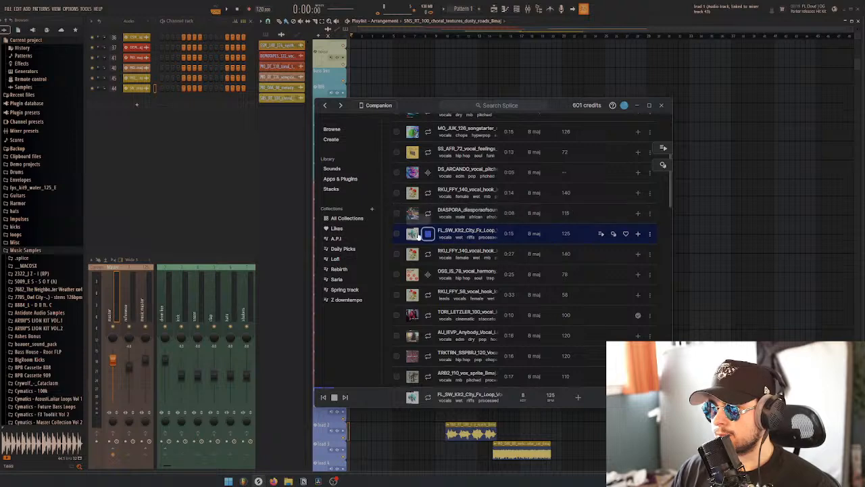
# Audition further vocal samples from the 27-second RKU_FFY 140 BPM vocal hook through the MO_DT 140 BPM songstarter
pyautogui.click(414, 254)
pyautogui.click(411, 274)
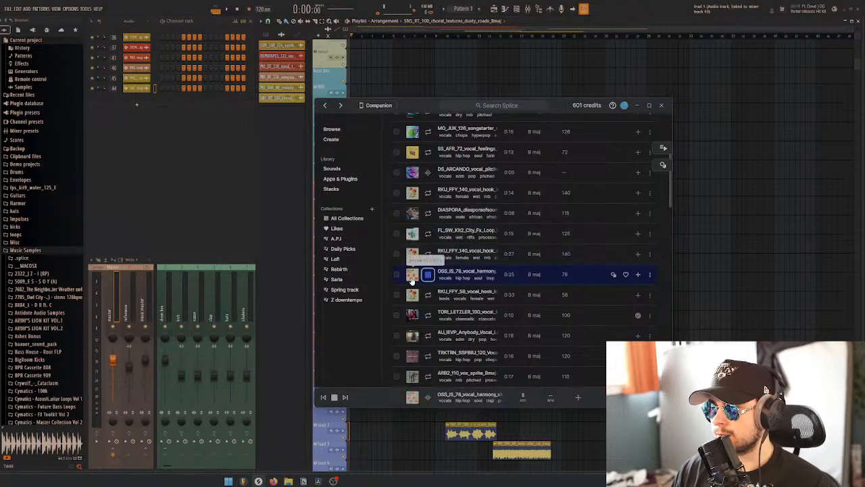
pyautogui.scroll(-1, 412, 277)
pyautogui.click(413, 279)
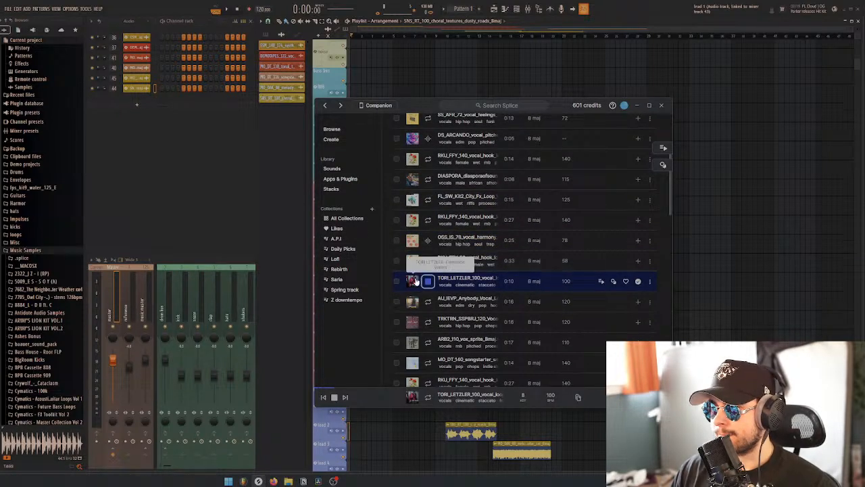
pyautogui.scroll(-1, 415, 285)
pyautogui.press('Down')
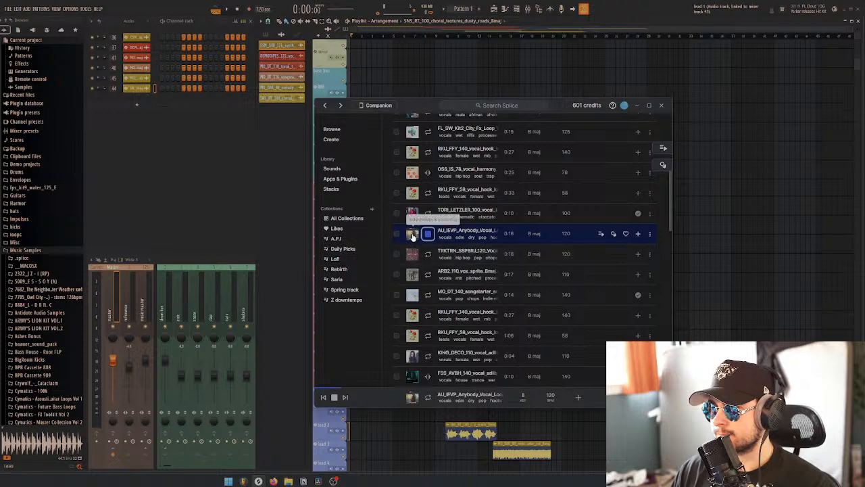
pyautogui.press('Down')
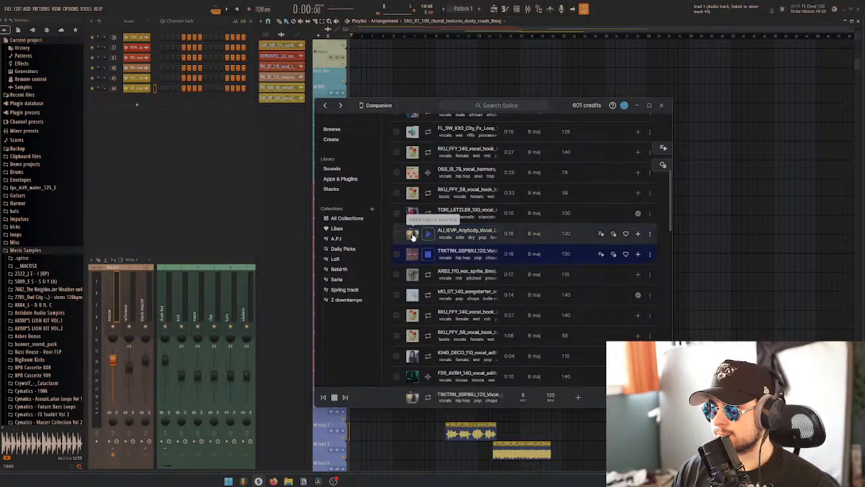
pyautogui.press('Down')
pyautogui.scroll(-1, 413, 275)
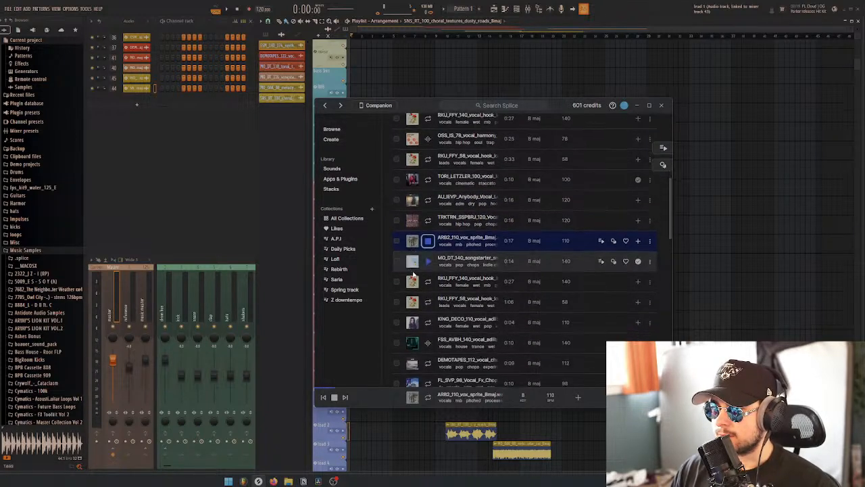
pyautogui.press('Down')
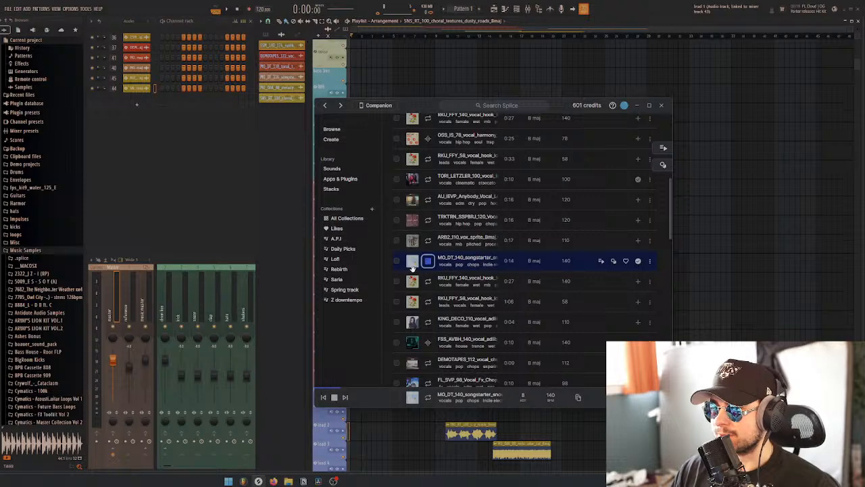
# Audition the B major vocal samples from the RKU_FFY 140 BPM vocal hook through the MO_AP 185 BPM vocal loop
pyautogui.press('Down')
pyautogui.press('Down')
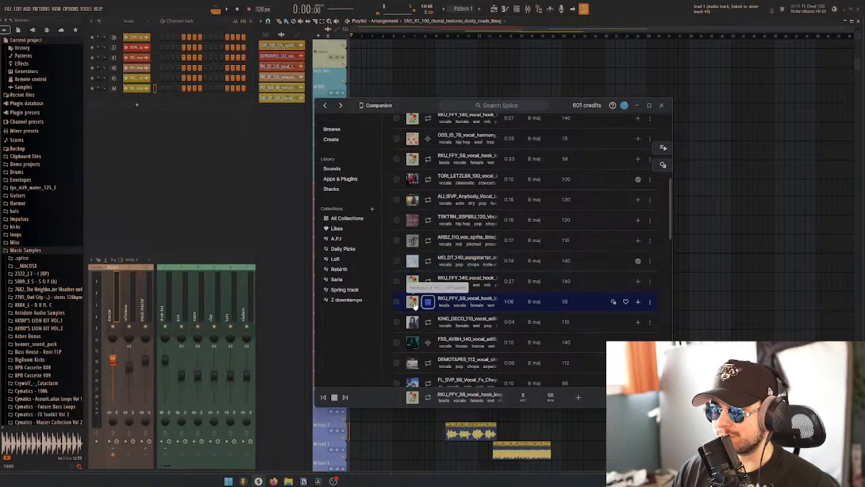
pyautogui.scroll(-1, 507, 276)
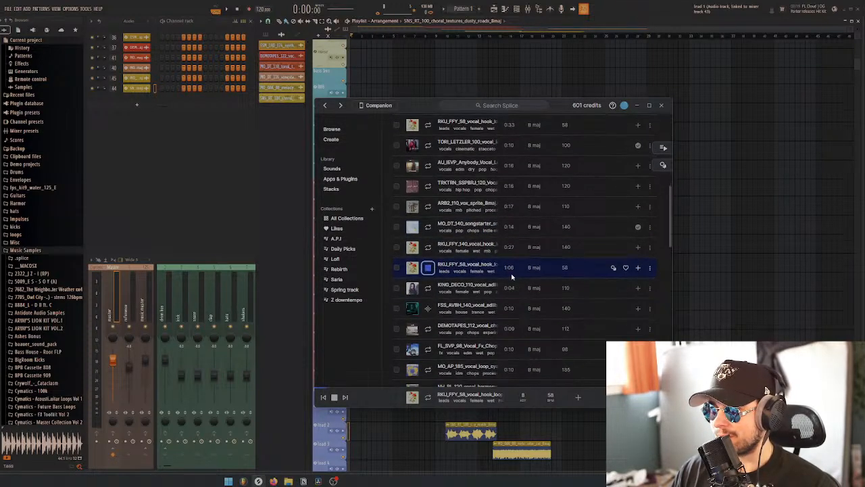
pyautogui.press('Down')
pyautogui.scroll(-2, 506, 273)
pyautogui.click(417, 244)
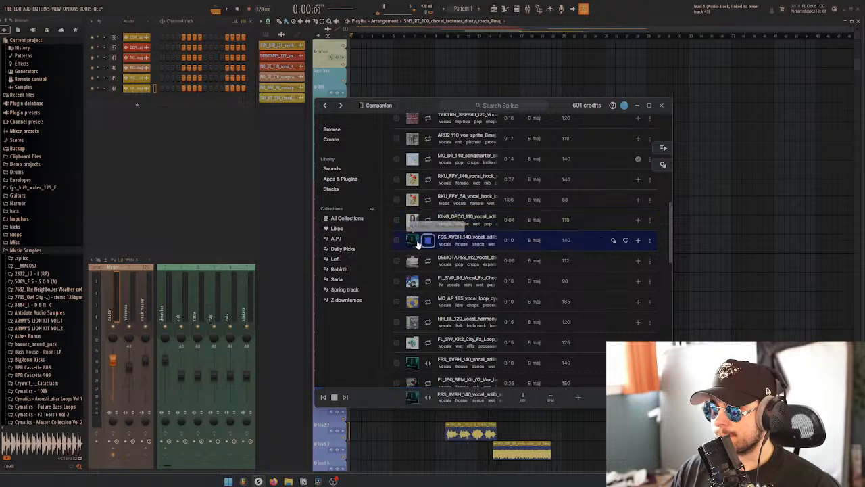
pyautogui.click(443, 254)
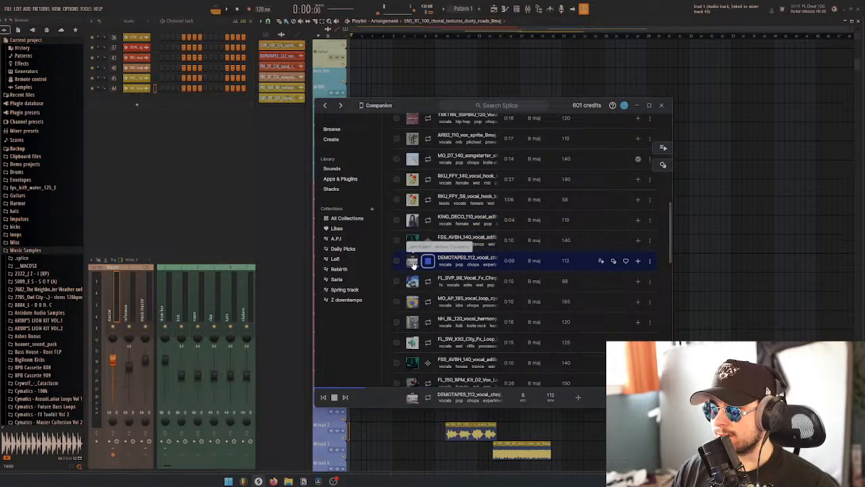
pyautogui.scroll(-1, 414, 264)
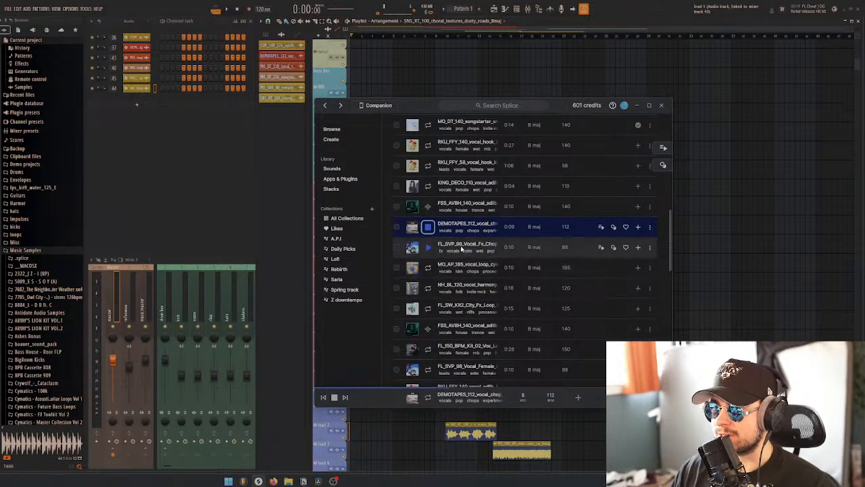
pyautogui.click(417, 249)
pyautogui.click(417, 267)
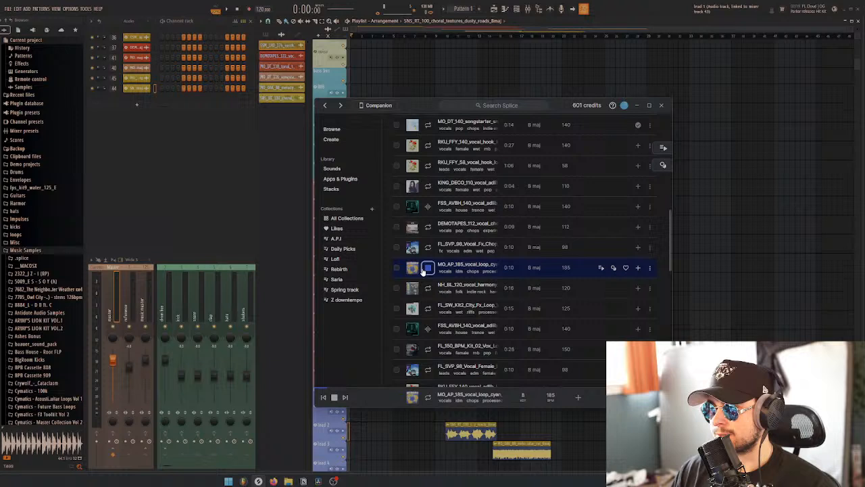
# View the Lakeshore Afterimage pack containing the MO_AP 185 BPM vocal loop, and return to the search results
pyautogui.click(413, 269)
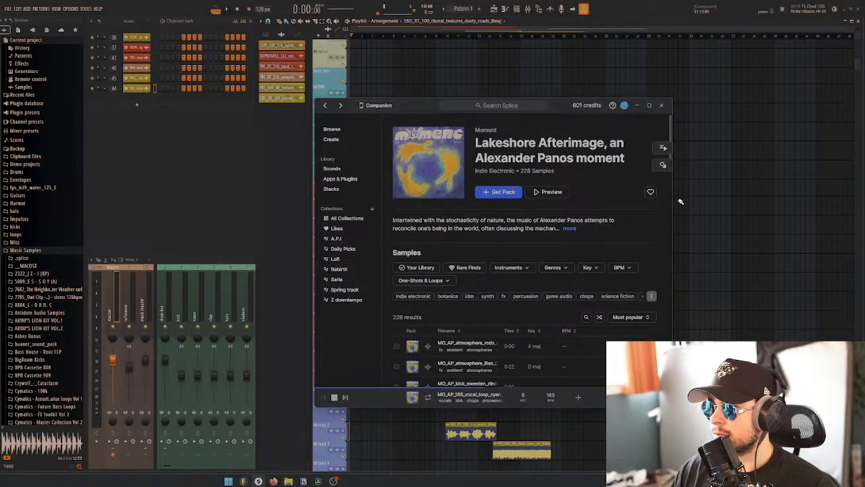
pyautogui.hotkey('alt', 'Left')
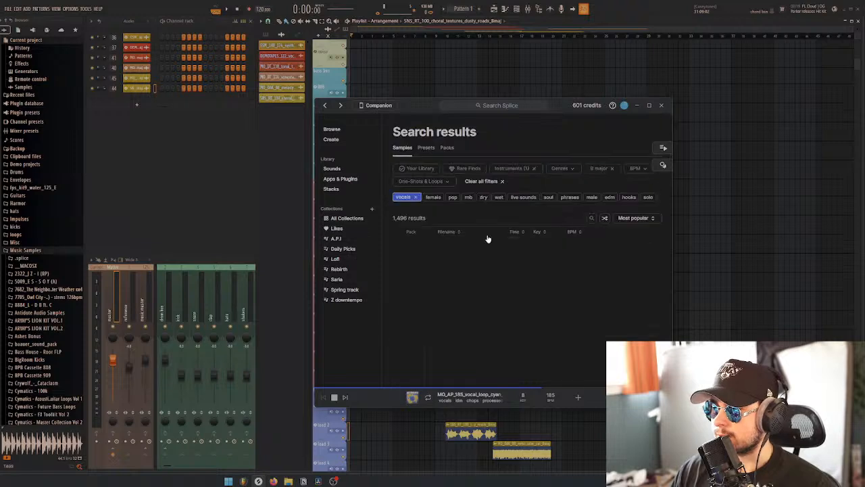
pyautogui.scroll(-6, 466, 248)
pyautogui.scroll(7, 449, 253)
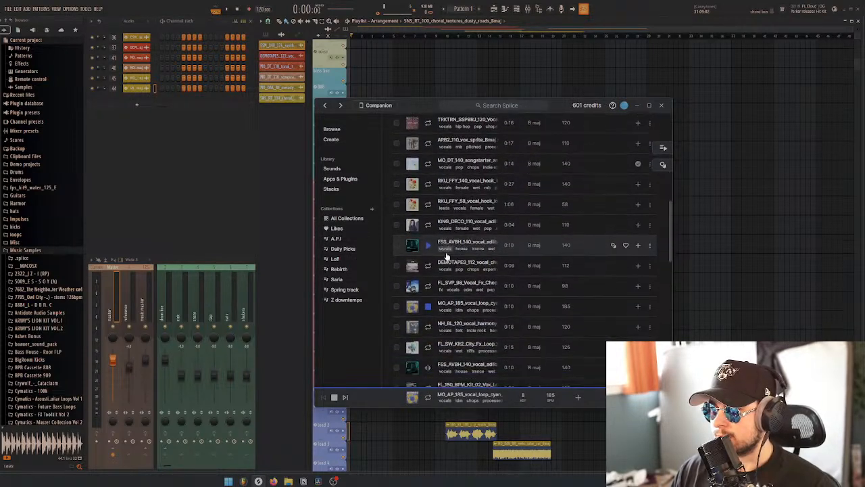
# Audition the NH_BL 120 BPM vocal harmony and the FL_SW_Kit2 City Fx loop at 125 BPM
pyautogui.click(417, 248)
pyautogui.scroll(-7, 421, 254)
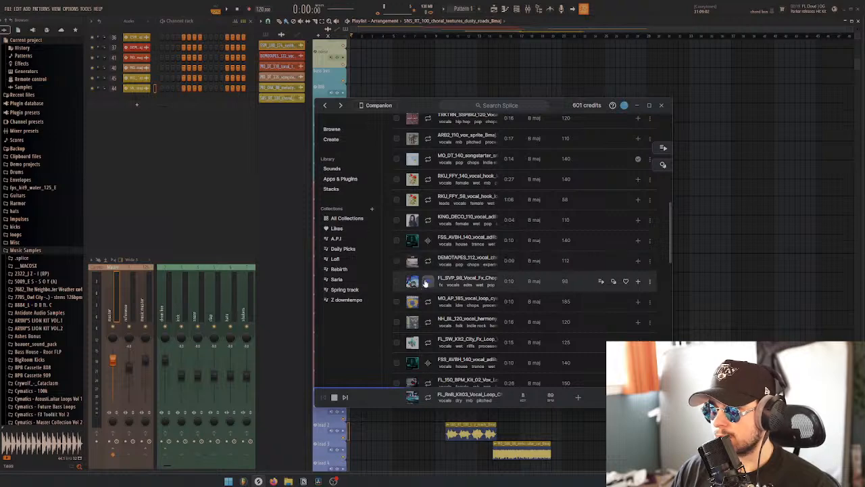
pyautogui.scroll(-2, 433, 278)
pyautogui.click(434, 283)
pyautogui.scroll(-4, 433, 270)
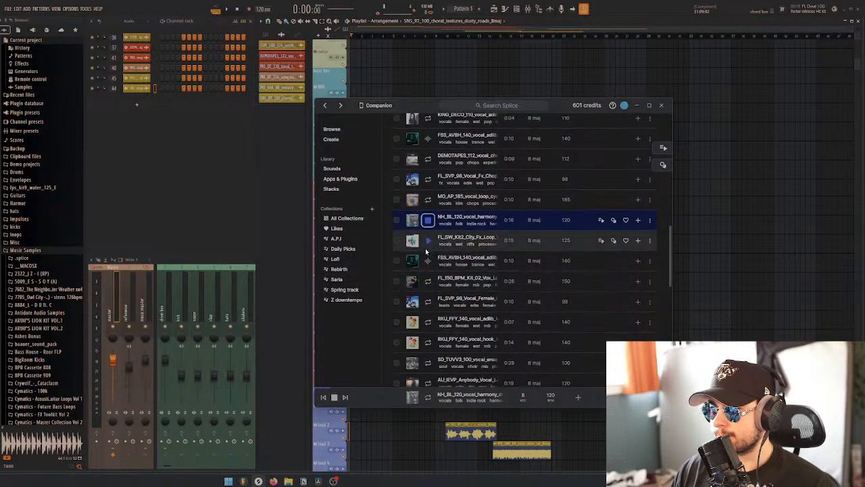
pyautogui.click(417, 245)
pyautogui.press('Down')
pyautogui.press('Up')
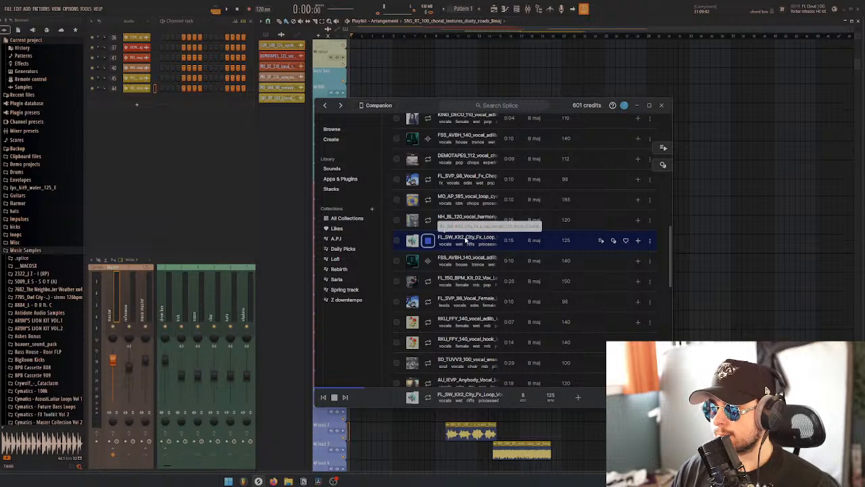
# Audition the vocal samples from the FL_150_BPM Kit_02 vox loop through the RDP_Loop Vocal Novella at 90 BPM
pyautogui.scroll(-3, 465, 240)
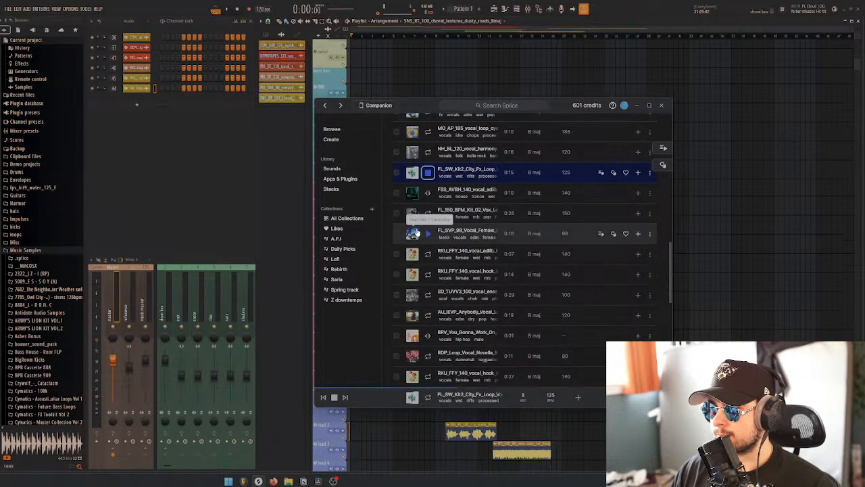
pyautogui.click(424, 217)
pyautogui.click(414, 234)
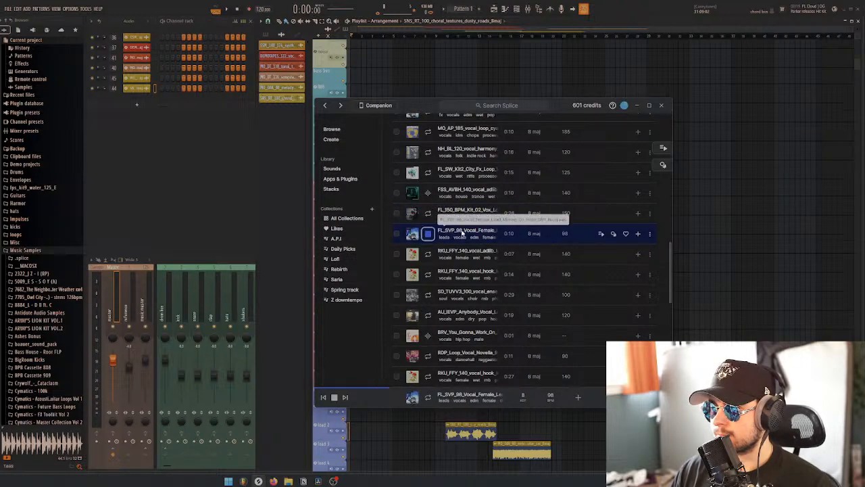
pyautogui.press('Down')
pyautogui.scroll(-1, 462, 236)
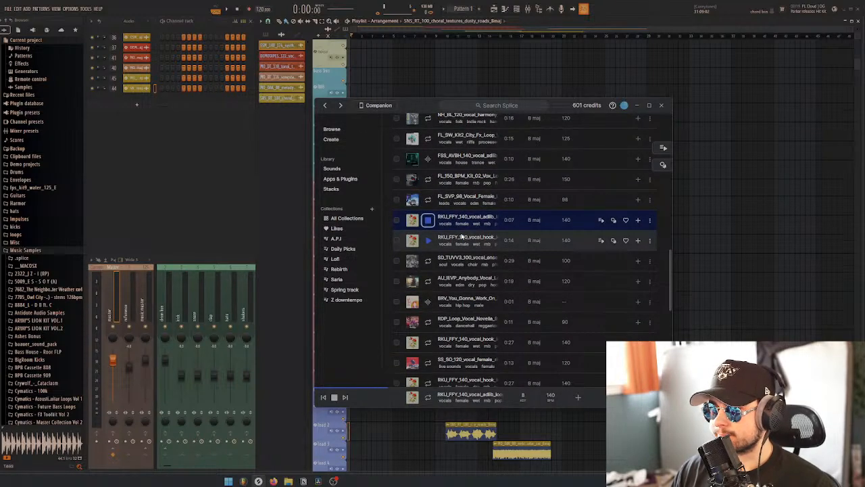
pyautogui.press('Down')
pyautogui.scroll(-1, 462, 235)
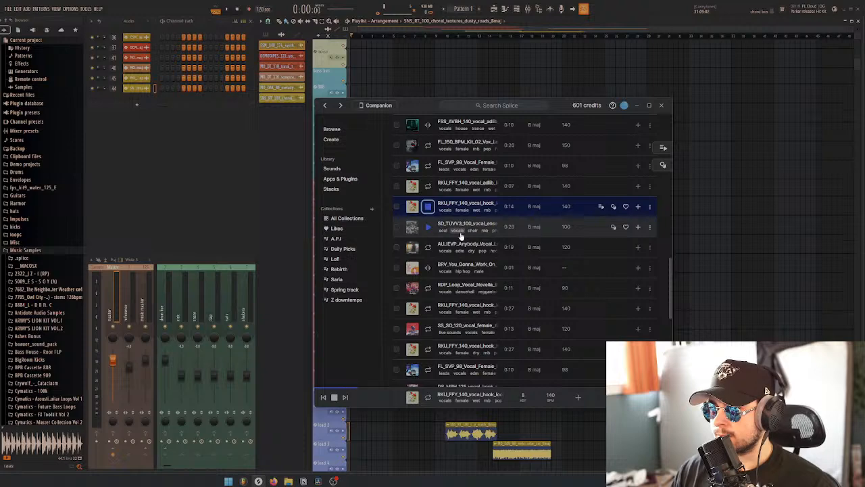
pyautogui.press('Down')
pyautogui.press('Down')
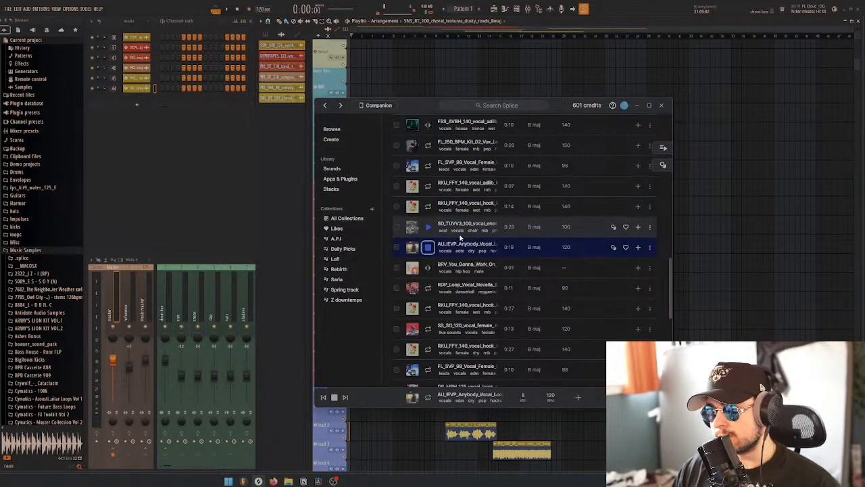
pyautogui.press('Down')
pyautogui.press('Down')
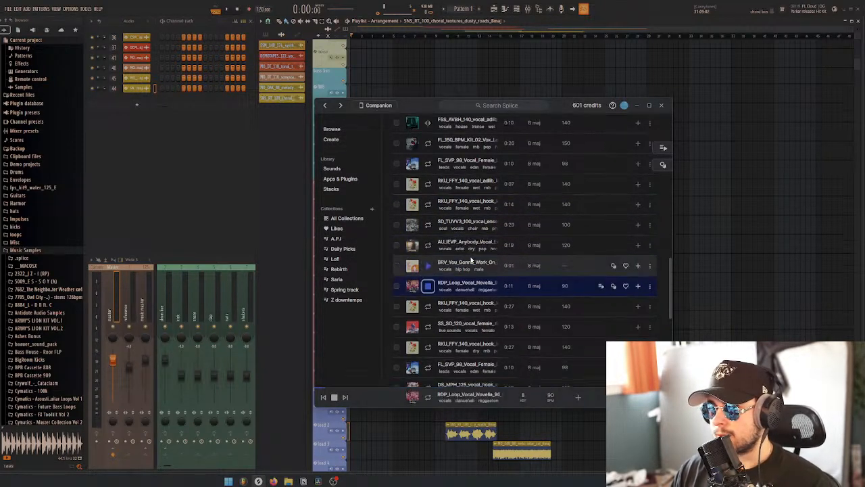
# Audition the vocal samples from the 27-second wet RKU_FFY 140 BPM hook through the DS_MPH 125 BPM hook
pyautogui.scroll(-1, 471, 261)
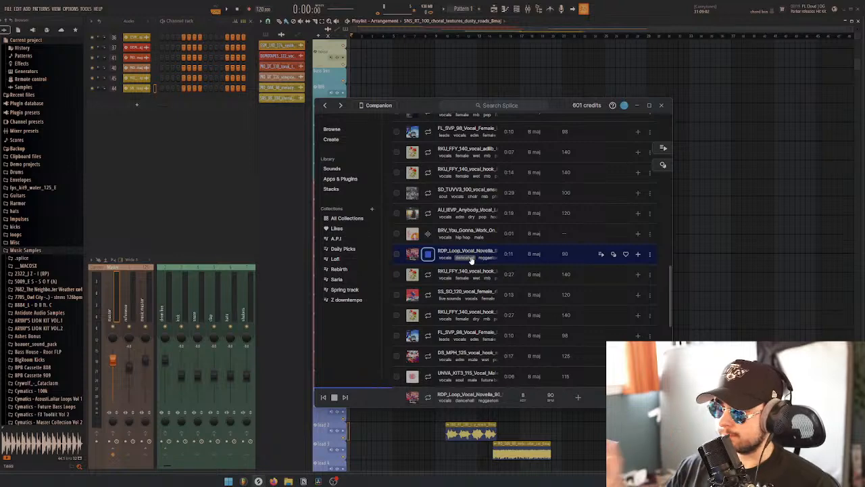
pyautogui.press('Down')
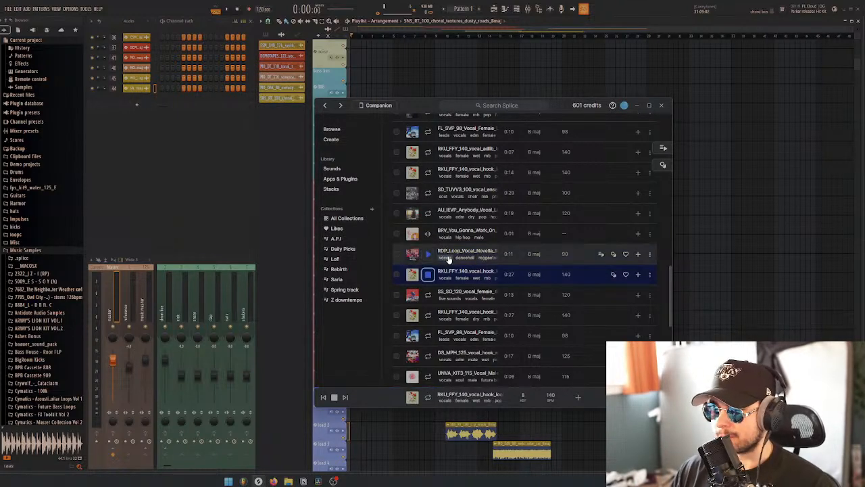
pyautogui.press('Down')
pyautogui.scroll(-1, 467, 263)
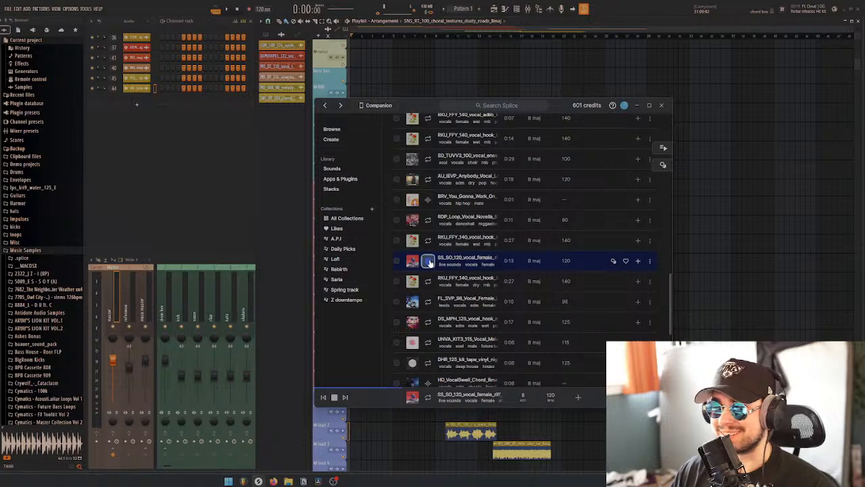
pyautogui.press('Down')
pyautogui.press('Down')
pyautogui.scroll(-1, 460, 274)
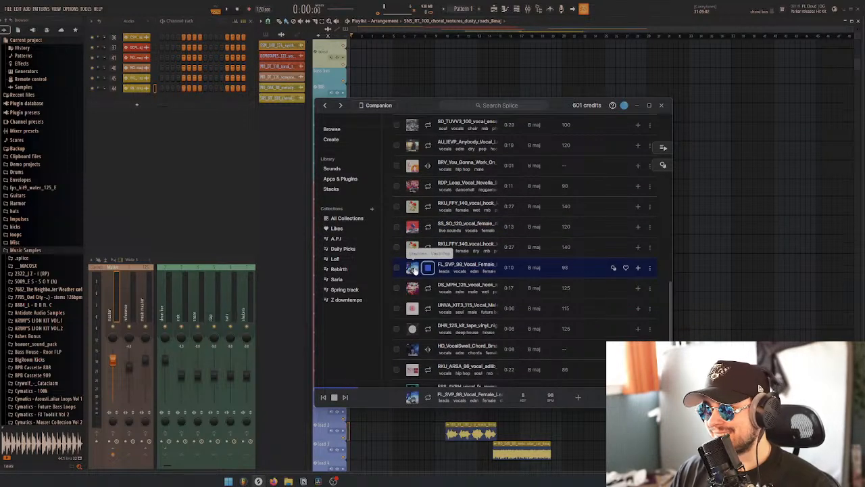
pyautogui.press('Down')
pyautogui.scroll(-2, 414, 260)
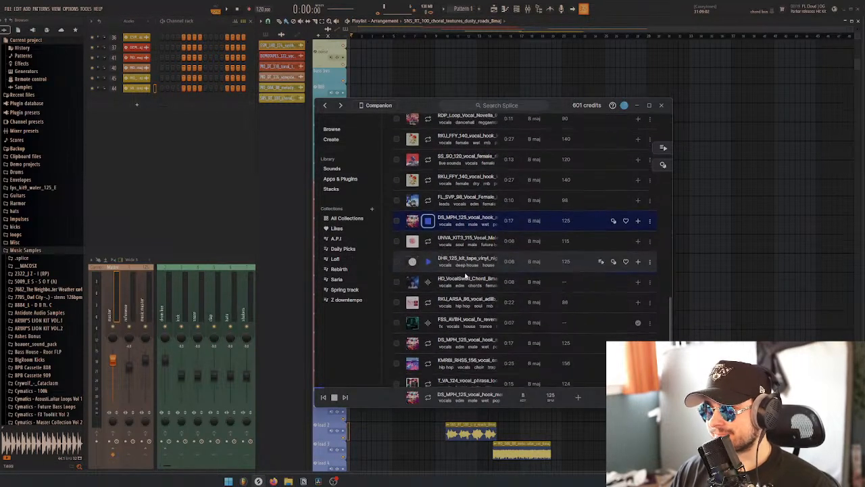
# Audition the remaining first-page vocals from the DHR 125 BPM tape vinyl sample through the SLS_BV 55 BPM male harmony
pyautogui.click(428, 263)
pyautogui.scroll(-1, 434, 267)
pyautogui.click(428, 270)
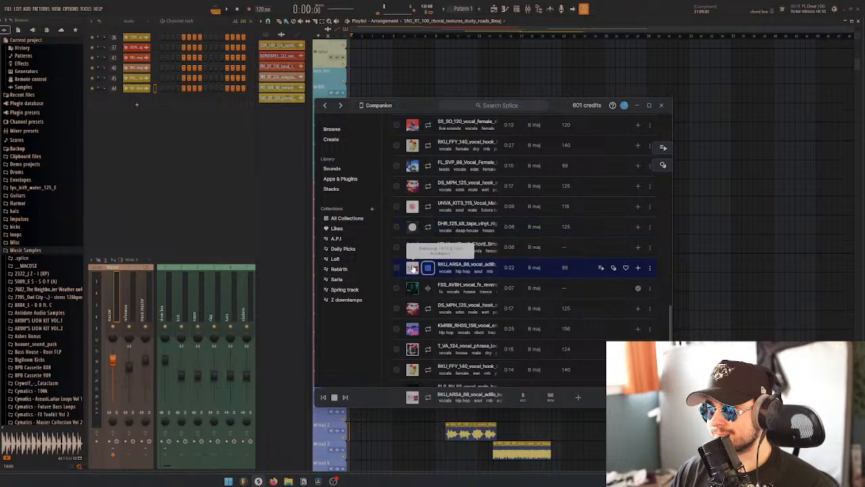
pyautogui.scroll(-2, 428, 257)
pyautogui.click(427, 241)
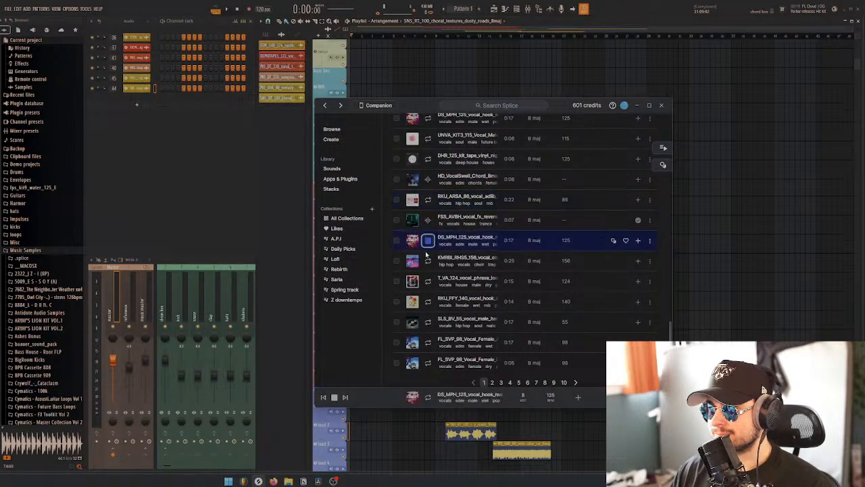
pyautogui.click(415, 281)
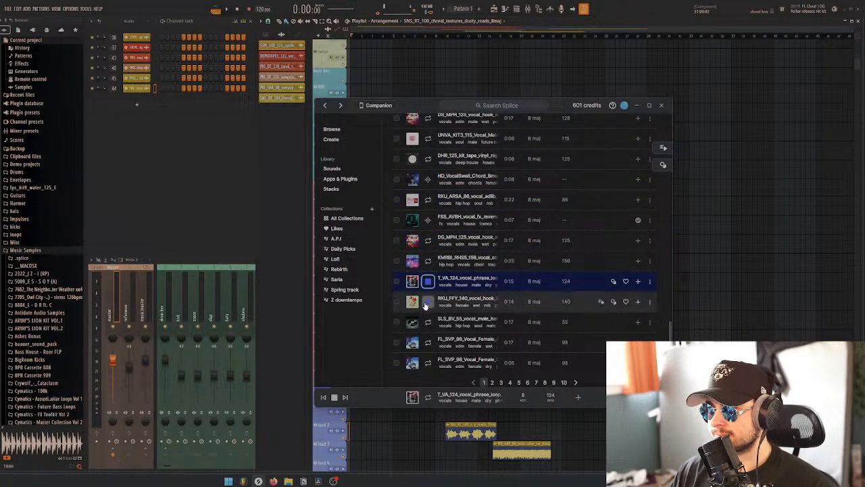
pyautogui.click(427, 302)
pyautogui.click(428, 323)
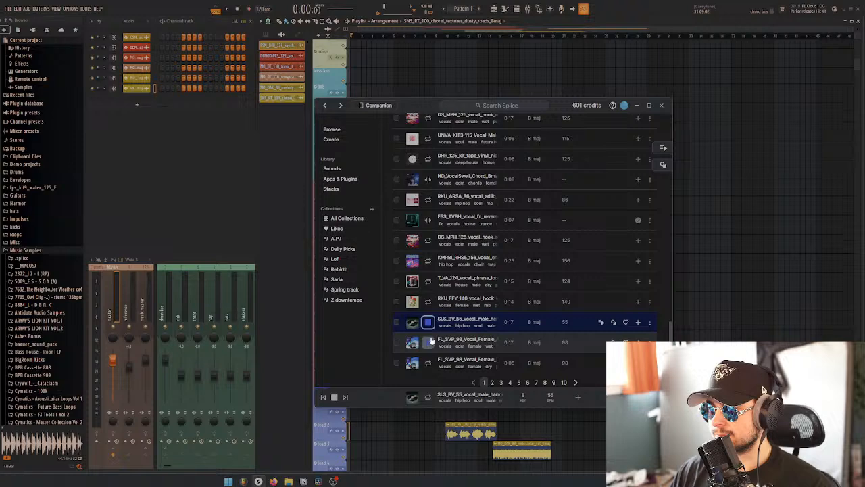
# Filter the B major vocal samples by the pop genre
pyautogui.scroll(10, 464, 324)
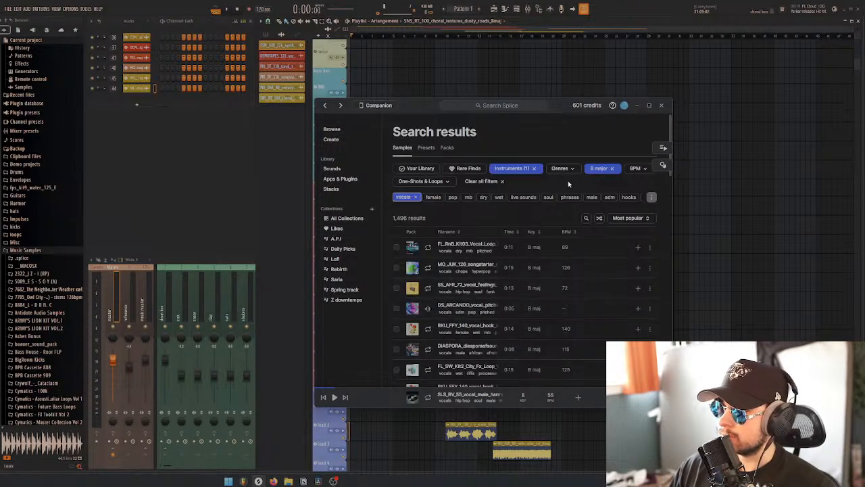
pyautogui.click(562, 169)
pyautogui.click(558, 189)
pyautogui.click(557, 151)
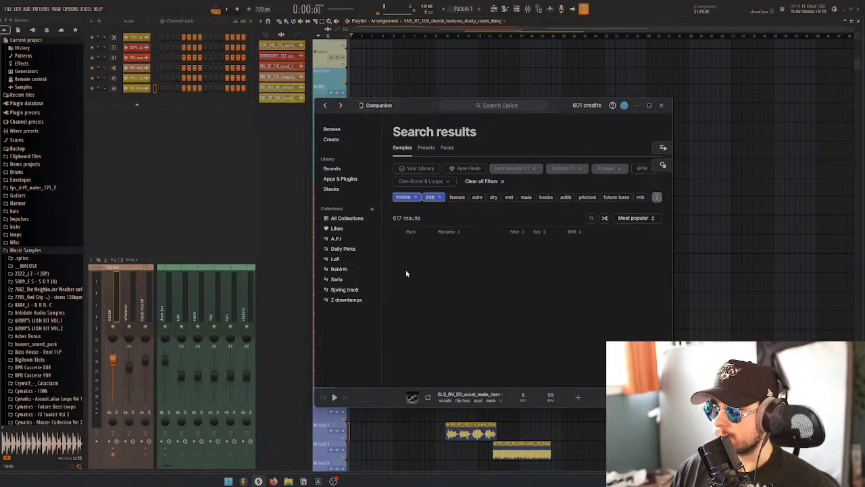
# Audition the pop vocal samples from the top of the results through the second DS_MPH 125 BPM vocal hook
pyautogui.click(429, 250)
pyautogui.scroll(-5, 430, 298)
pyautogui.click(429, 302)
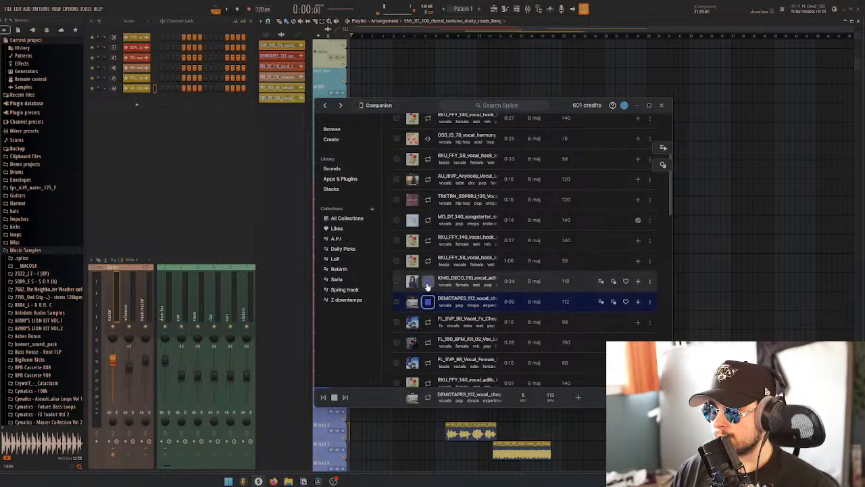
pyautogui.scroll(-3, 427, 288)
pyautogui.click(427, 287)
pyautogui.scroll(-4, 428, 311)
pyautogui.click(429, 309)
pyautogui.scroll(-2, 429, 309)
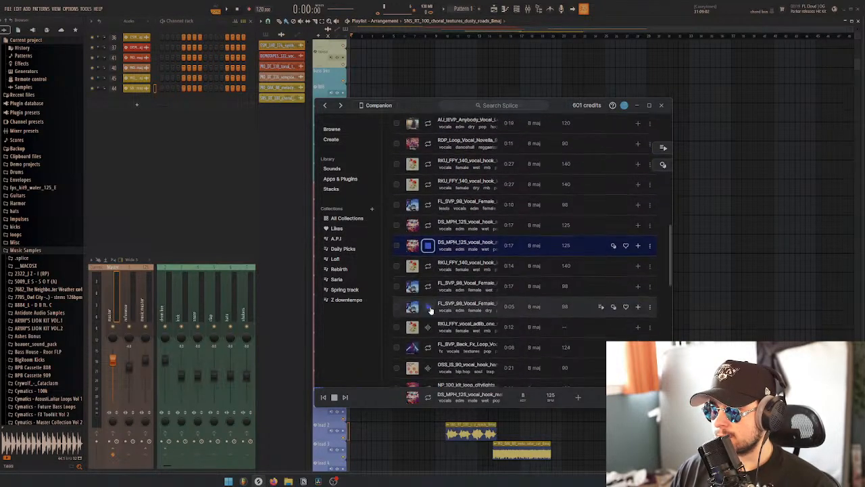
# Audition further pop vocals, including the FL_BVP Back Fx loop, the DBAZIL Slow Down run, VPA_Kit1 lead vocals and the KING_DECO 110 BPM adlib
pyautogui.click(429, 323)
pyautogui.scroll(-1, 431, 322)
pyautogui.click(428, 317)
pyautogui.scroll(-5, 429, 291)
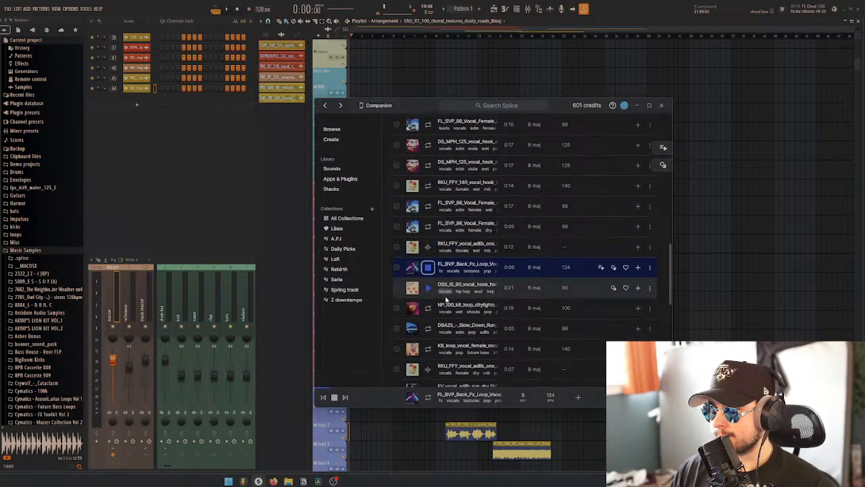
pyautogui.click(428, 268)
pyautogui.scroll(-5, 432, 274)
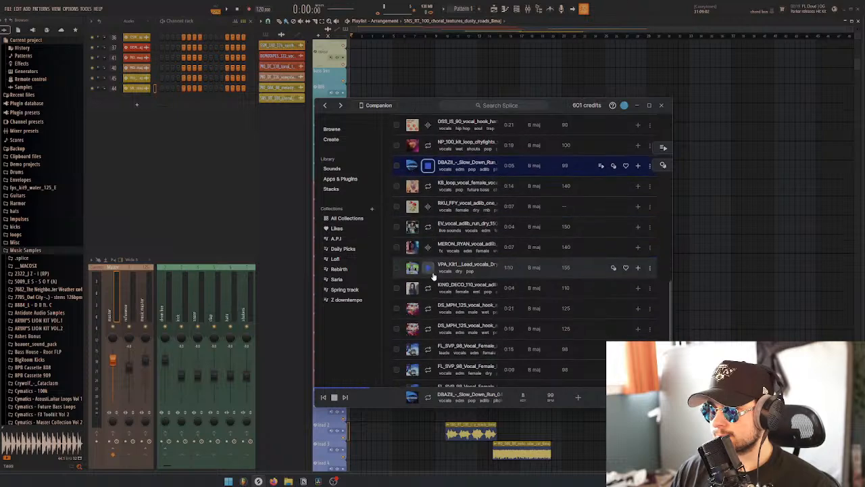
pyautogui.click(428, 267)
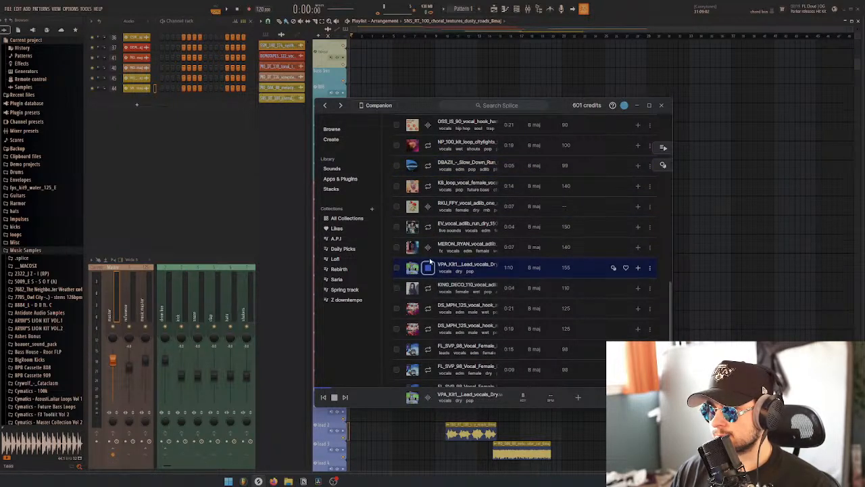
pyautogui.click(428, 247)
pyautogui.click(424, 291)
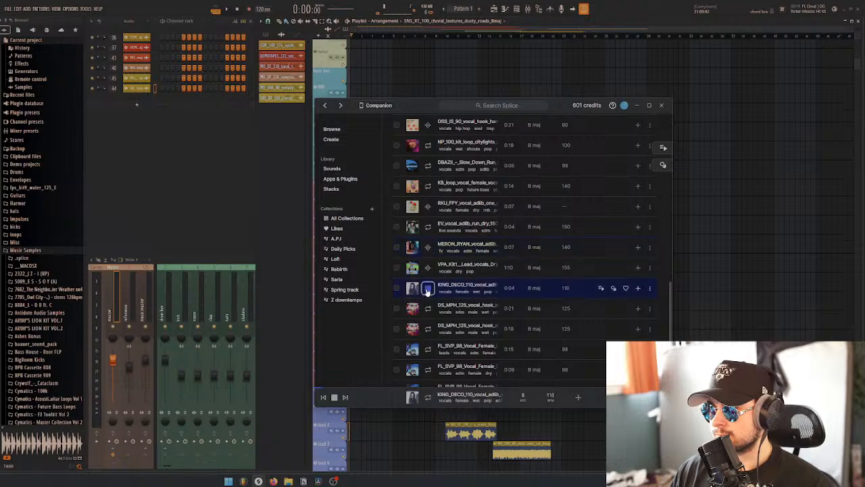
# Audition the remaining first-page pop vocals from the KING_DECO 120 BPM sample through the EV ocean adlib
pyautogui.scroll(-6, 426, 287)
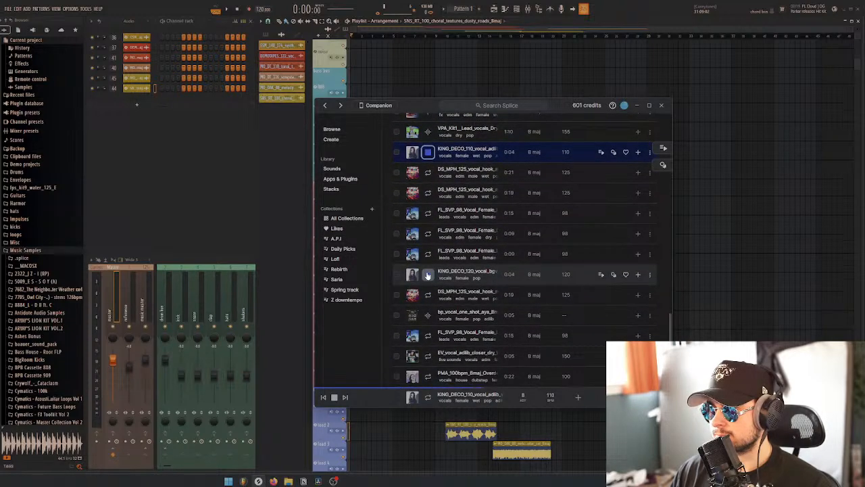
pyautogui.click(427, 275)
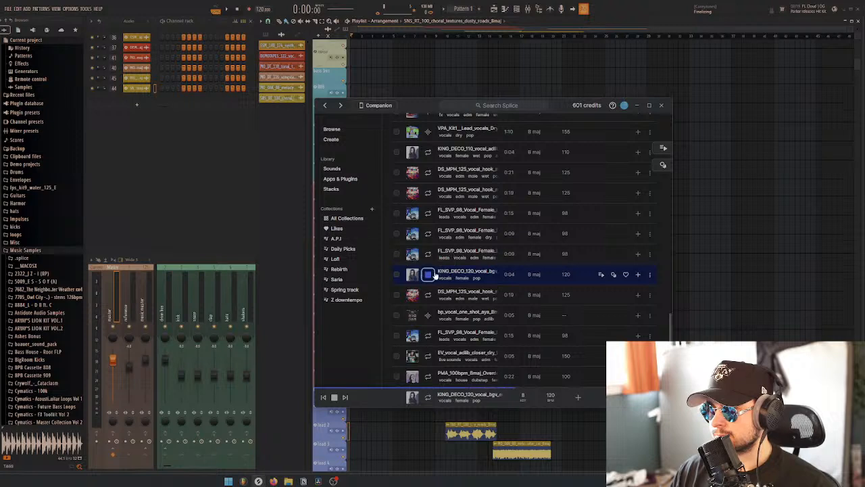
pyautogui.scroll(-3, 423, 271)
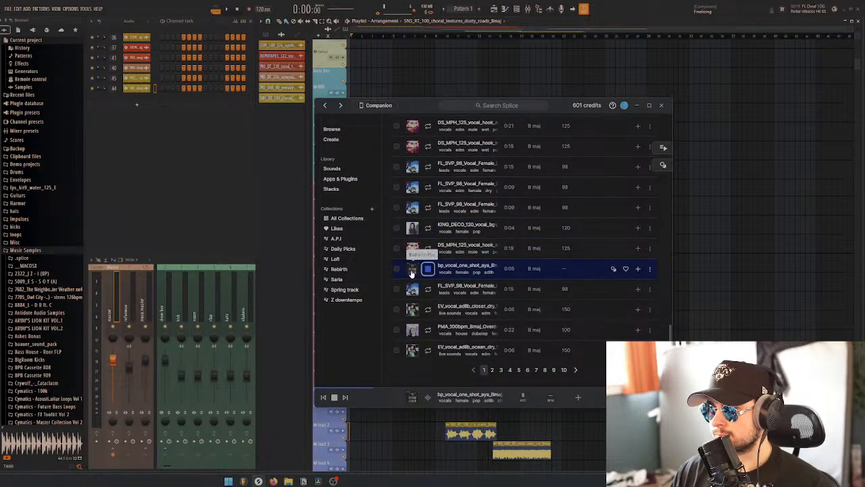
pyautogui.click(428, 288)
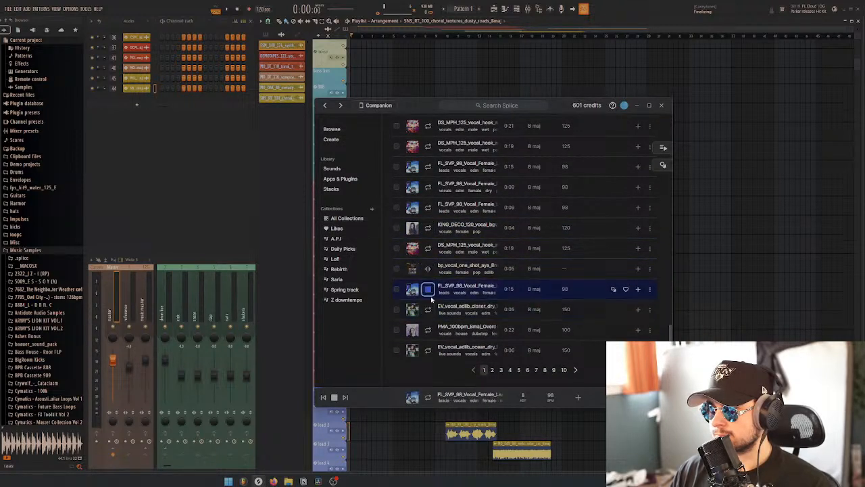
pyautogui.click(415, 311)
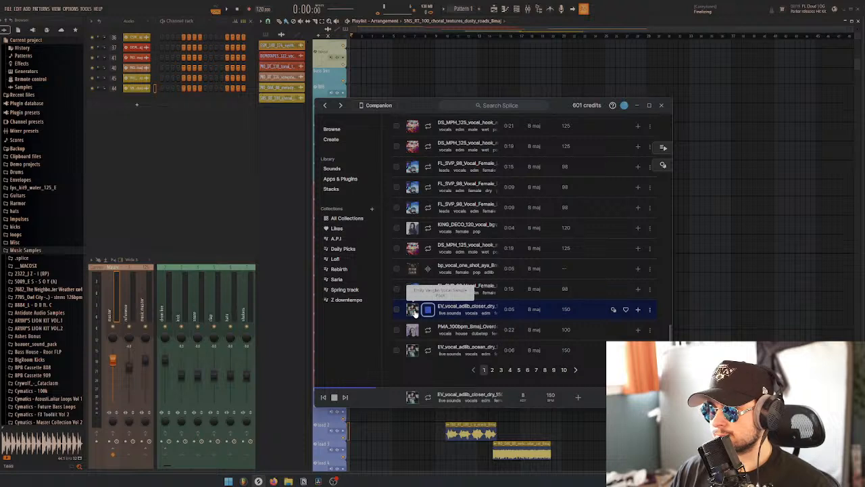
pyautogui.press('Down')
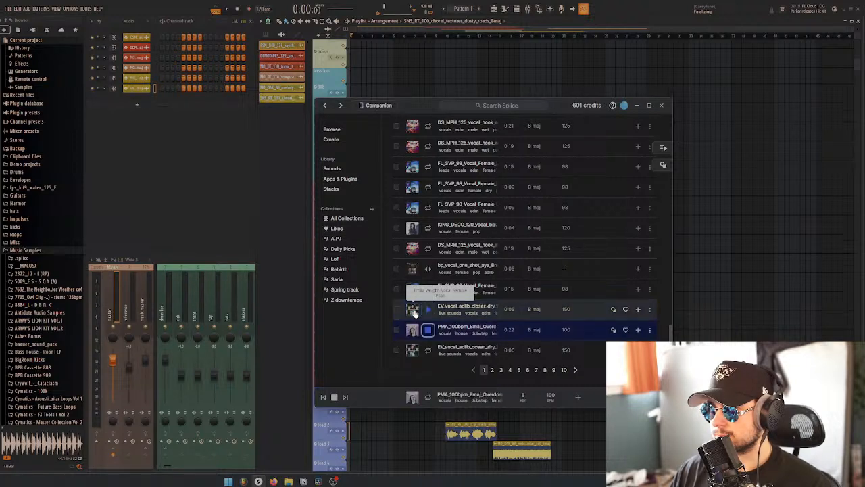
pyautogui.press('Down')
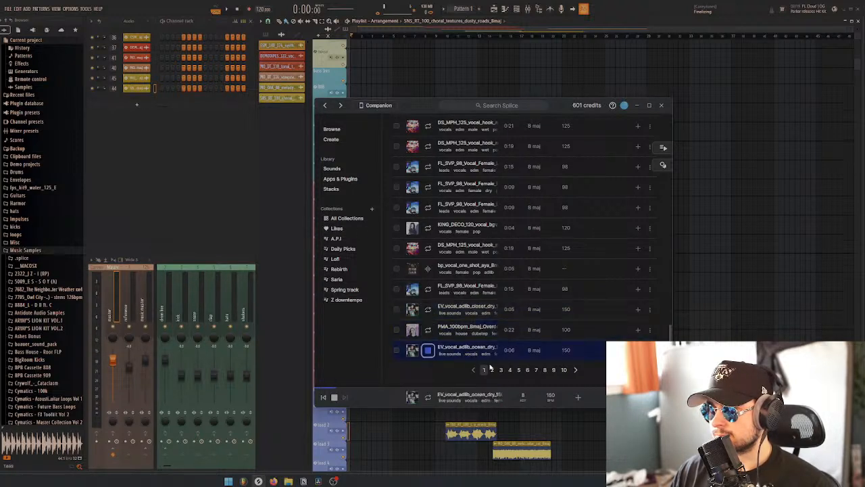
# Open page 3 of the pop vocal results and audition samples from the DS_MPH 125 BPM harmony through the AU_VLFR fx vocal
pyautogui.click(501, 371)
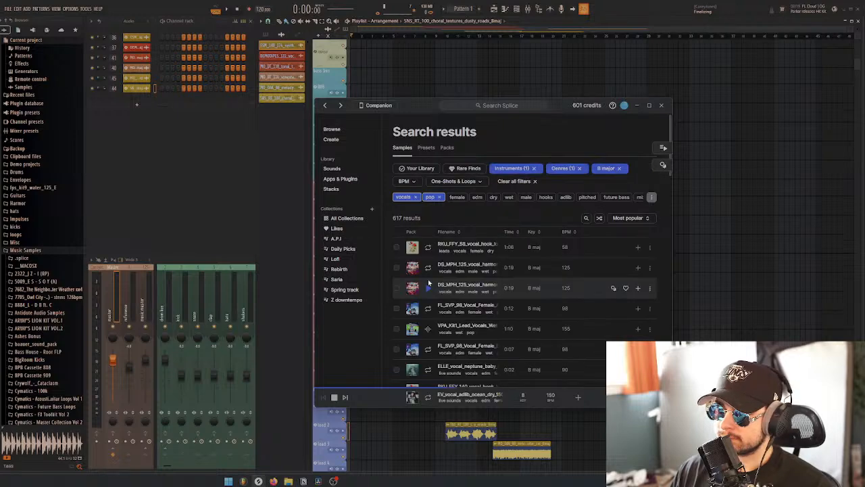
pyautogui.click(424, 268)
pyautogui.scroll(-3, 426, 268)
pyautogui.press('Down')
pyautogui.press('Down')
pyautogui.press('Down')
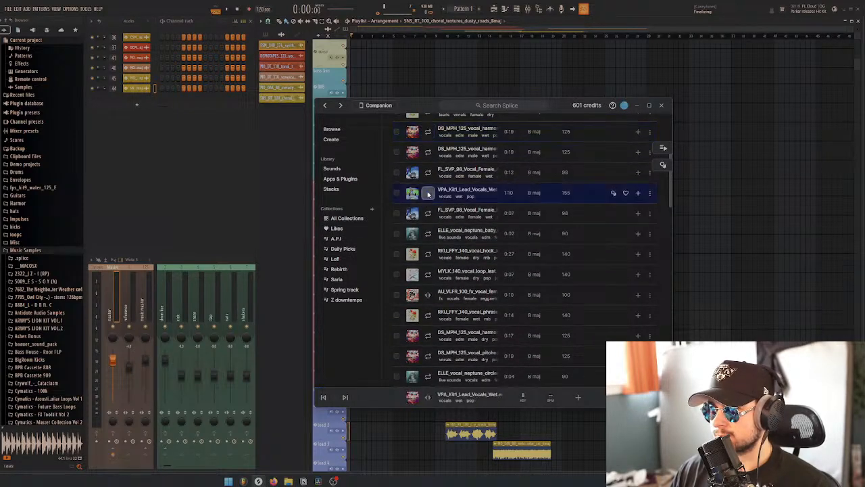
pyautogui.scroll(-2, 435, 268)
pyautogui.click(428, 226)
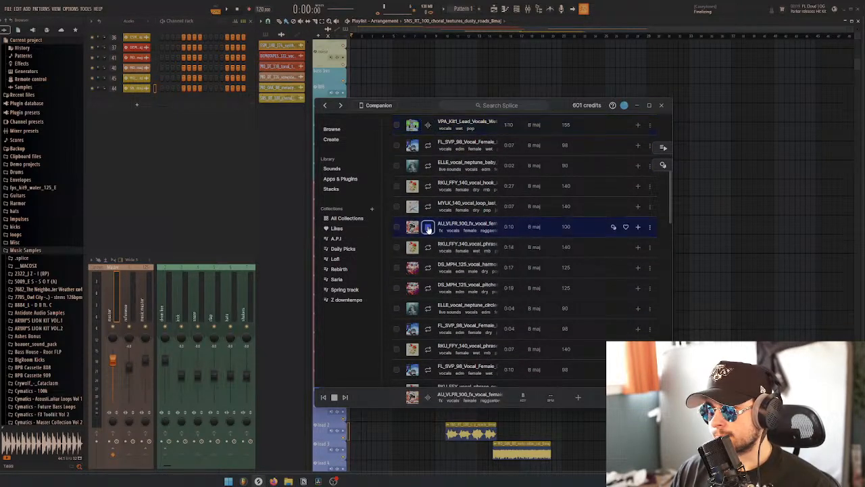
# Audition more page 3 vocals, including the RKU_FFY 140 BPM phrase, VW_CD 140 BPM female vocals, SM_ST2 loop and DEMOTAPES 148 BPM chop
pyautogui.scroll(-2, 431, 292)
pyautogui.click(429, 281)
pyautogui.scroll(-5, 429, 281)
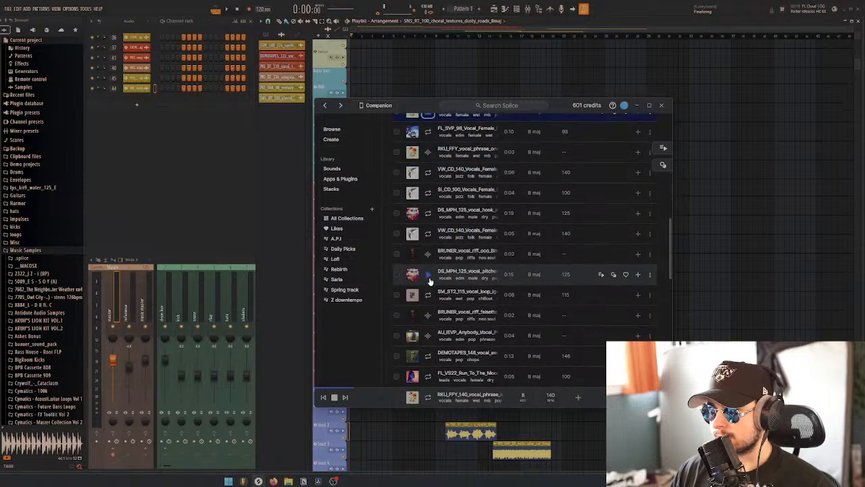
pyautogui.click(428, 235)
pyautogui.click(428, 171)
pyautogui.scroll(-1, 428, 263)
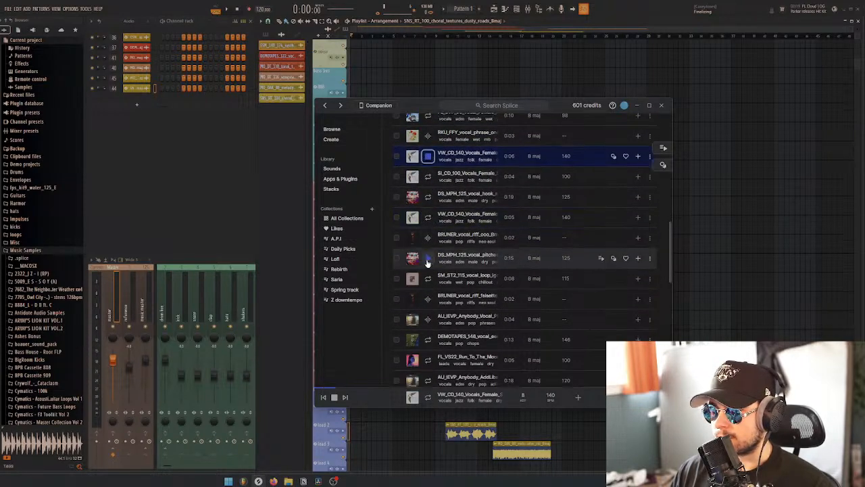
pyautogui.click(427, 261)
pyautogui.scroll(-2, 427, 262)
pyautogui.click(427, 255)
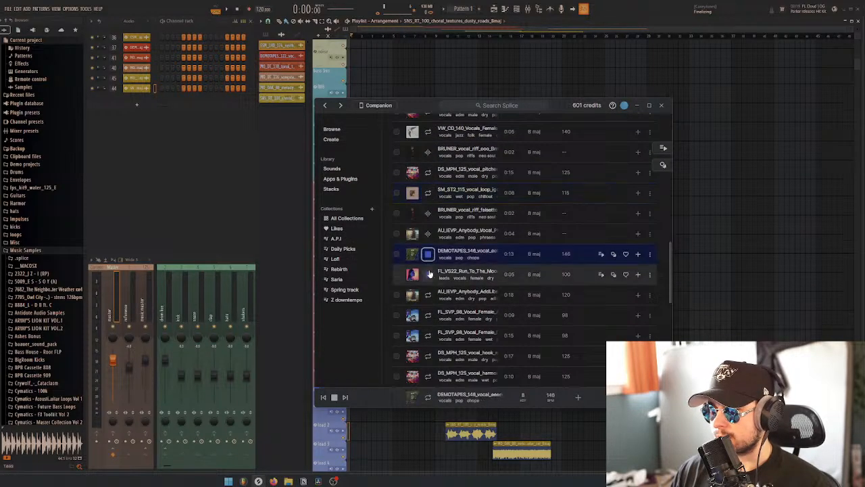
# Audition the rest of page 3, including the FL_VS22 Run To The Moon, SZYSHNN phrase, PMA 100 BPM and TIGER_DARROW loop vocals
pyautogui.click(429, 277)
pyautogui.scroll(-4, 429, 271)
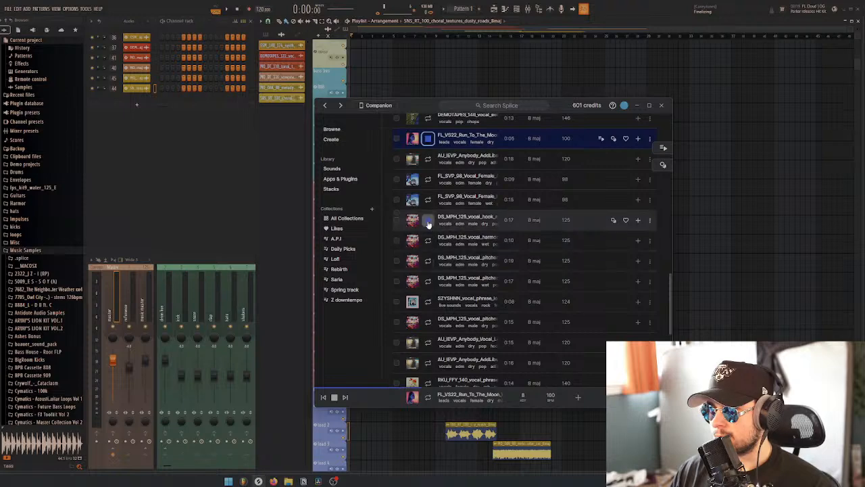
pyautogui.click(427, 206)
pyautogui.scroll(-2, 436, 273)
pyautogui.click(428, 234)
pyautogui.scroll(-4, 454, 261)
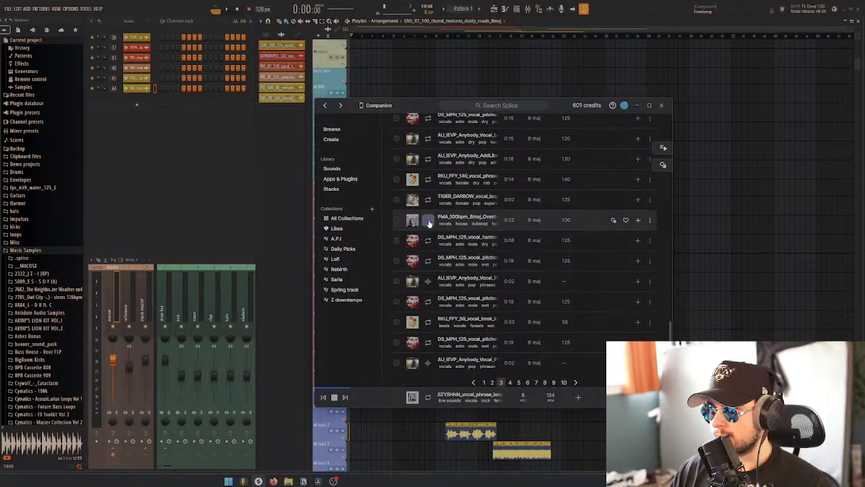
pyautogui.click(428, 221)
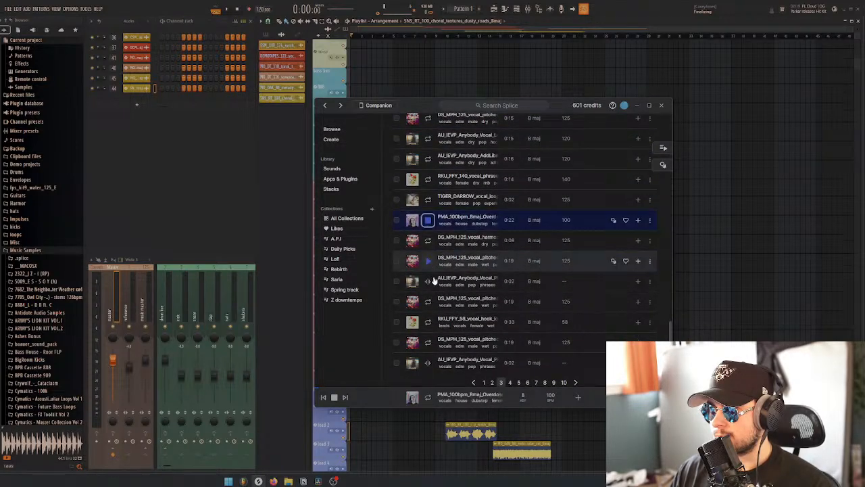
pyautogui.click(429, 201)
pyautogui.scroll(-1, 429, 282)
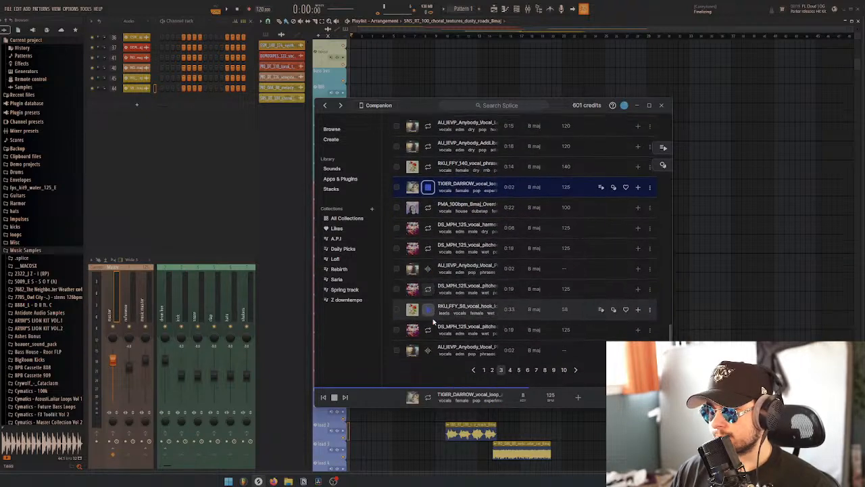
# Open page 9 of the results and audition its vocals from the bp one-shot through the MO_DT_120 songstarter chop
pyautogui.click(553, 369)
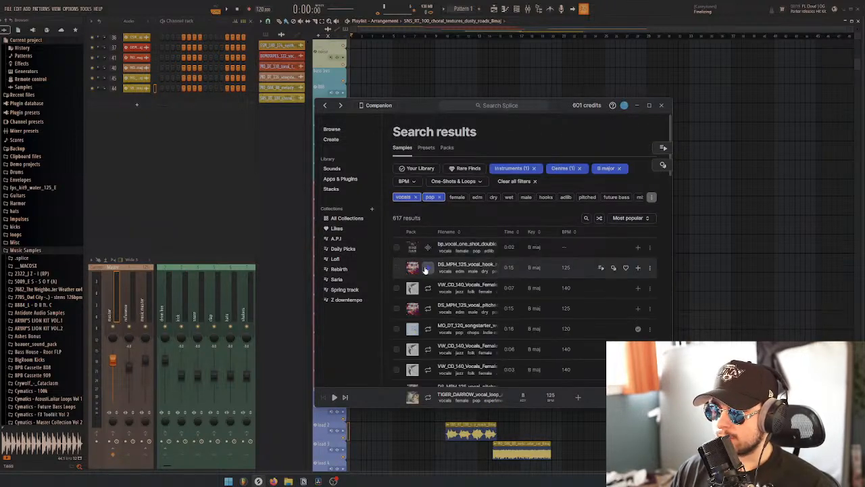
pyautogui.click(428, 248)
pyautogui.scroll(-2, 428, 250)
pyautogui.click(428, 254)
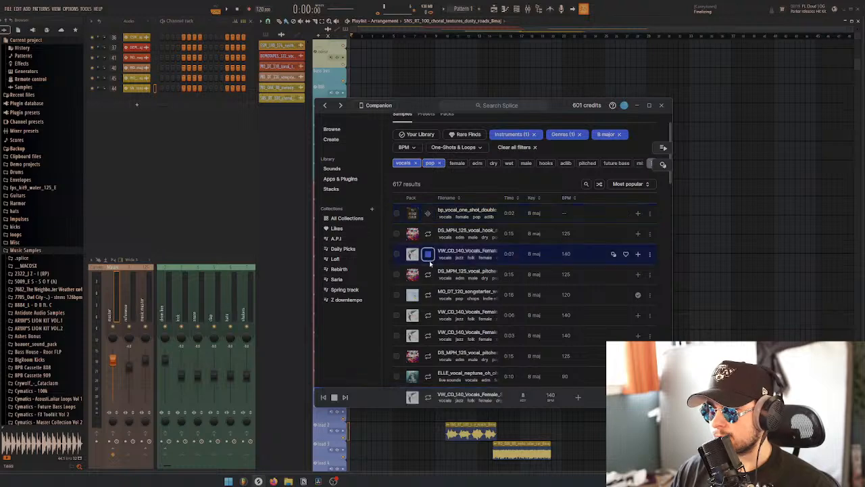
pyautogui.scroll(-2, 428, 257)
pyautogui.click(428, 261)
pyautogui.scroll(-2, 430, 277)
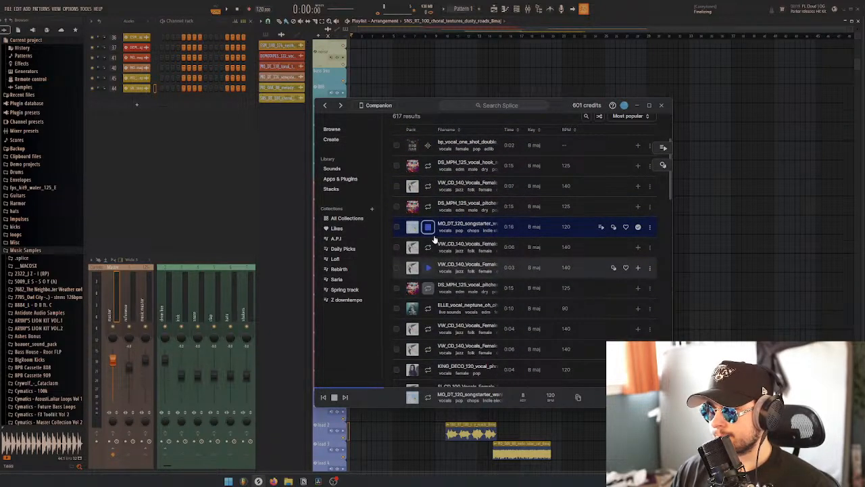
# Place the MO_DT_120 songstarter vocal chop among the playlist's synth tracks and return to the Splice window
pyautogui.moveTo(414, 105); pyautogui.dragTo(427, 42)
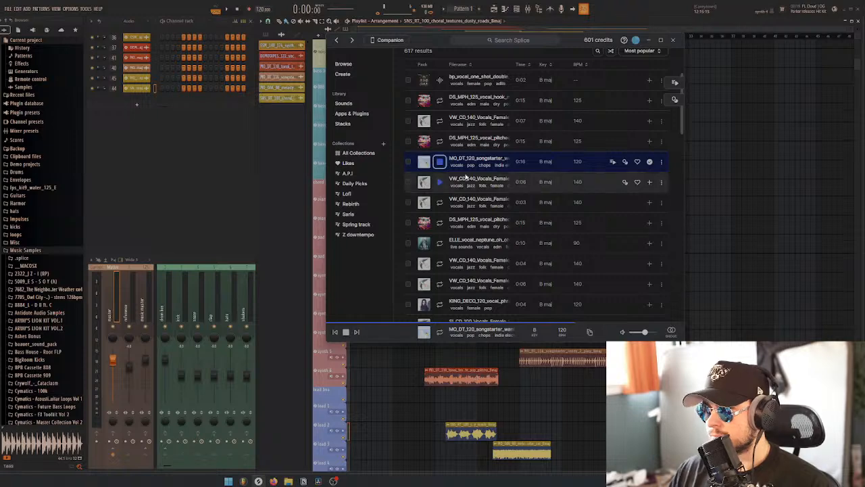
pyautogui.moveTo(468, 160); pyautogui.dragTo(497, 338)
pyautogui.click(258, 481)
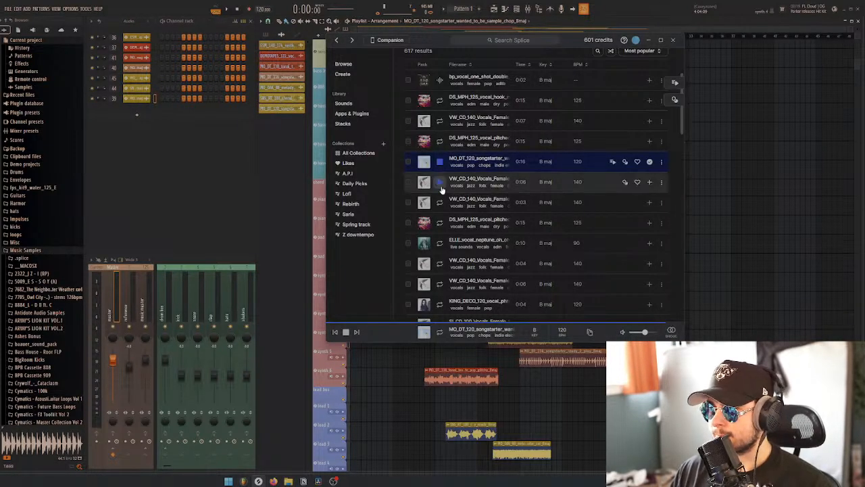
# Audition the page 9 vocals following the songstarter chop, from the VW_CD 140 BPM samples through the KING_DECO 120 BPM phrase
pyautogui.press('Down')
pyautogui.press('Down')
pyautogui.press('Down')
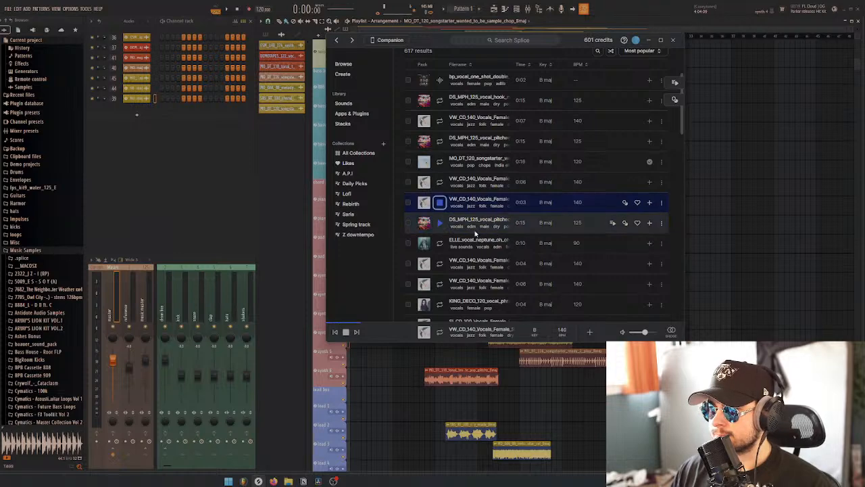
pyautogui.press('Down')
pyautogui.press('Down')
pyautogui.press('Down')
pyautogui.press('Down')
pyautogui.scroll(-1, 441, 239)
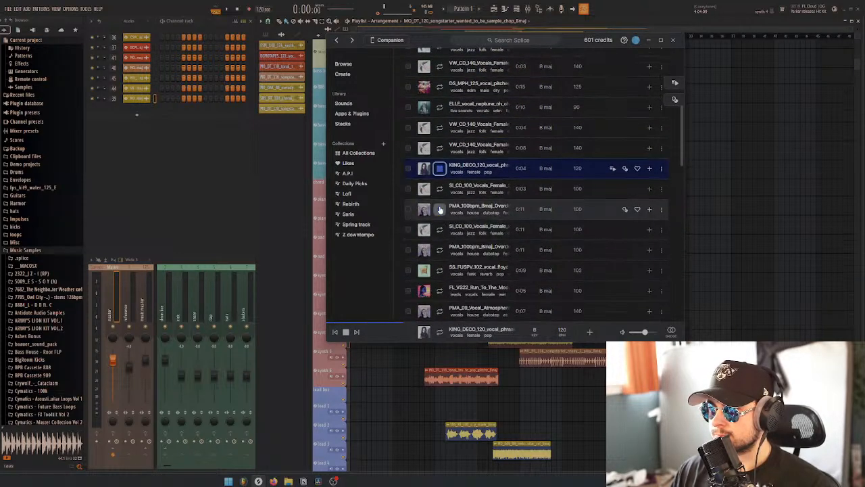
# Audition the PMA 100 BPM, SS_FUSPV 102 BPM, DBAZIL Slow Down run and jc_et_100 vocal loop samples
pyautogui.click(440, 209)
pyautogui.click(440, 271)
pyautogui.scroll(-4, 451, 241)
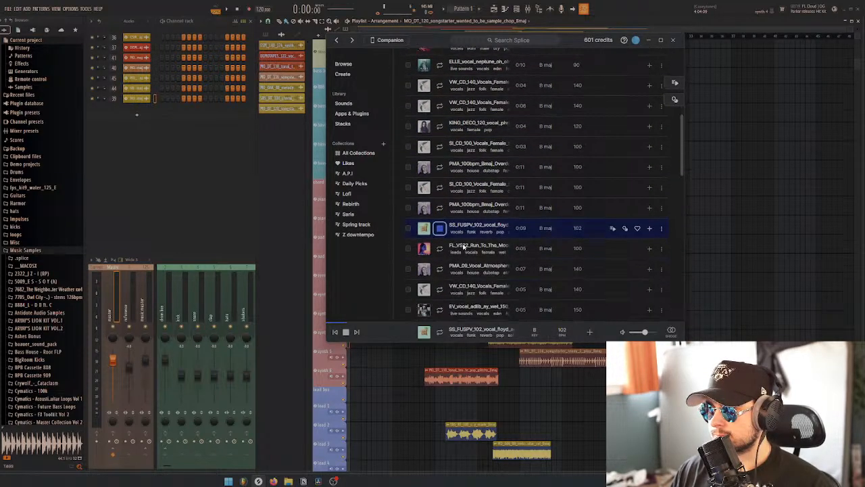
pyautogui.click(440, 223)
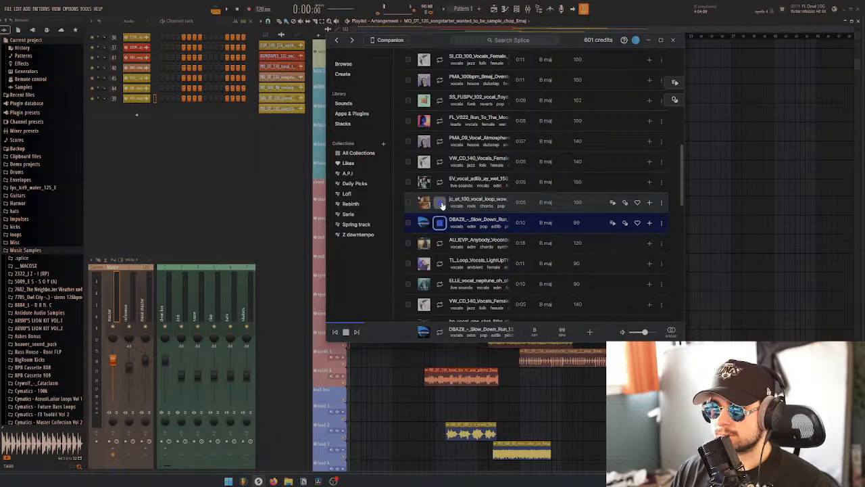
pyautogui.click(440, 203)
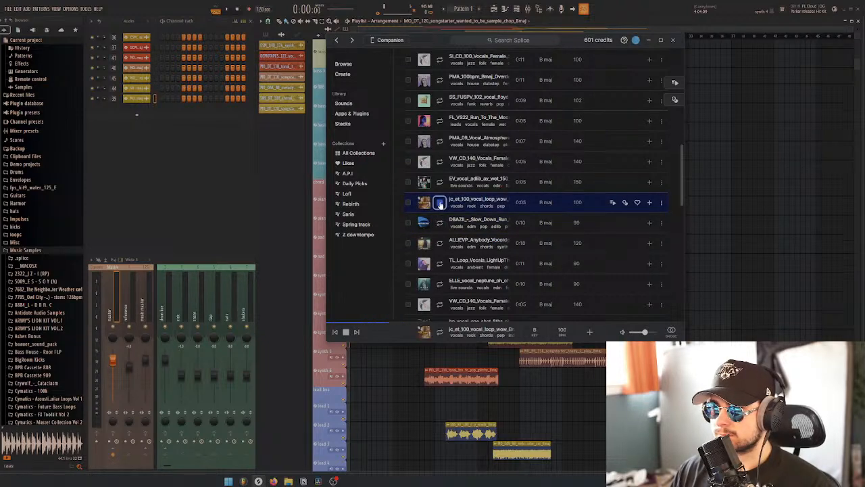
# Clear all search filters and filter the samples by the drums instrument
pyautogui.scroll(6, 473, 196)
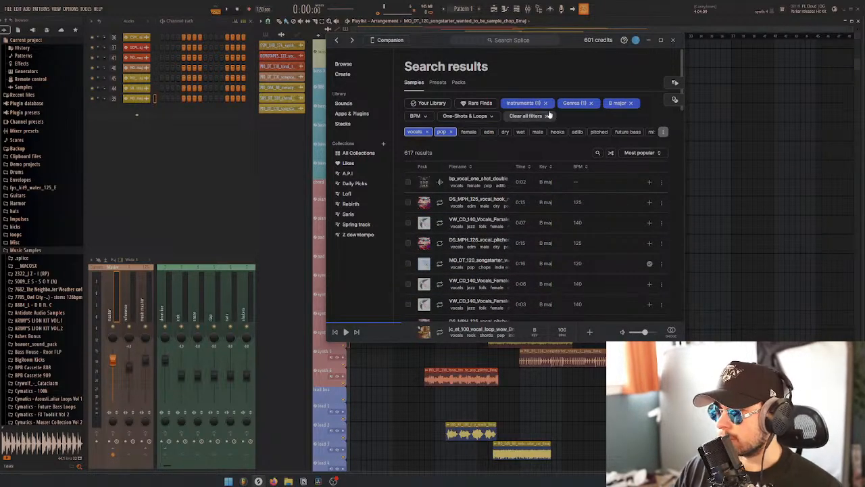
pyautogui.click(549, 115)
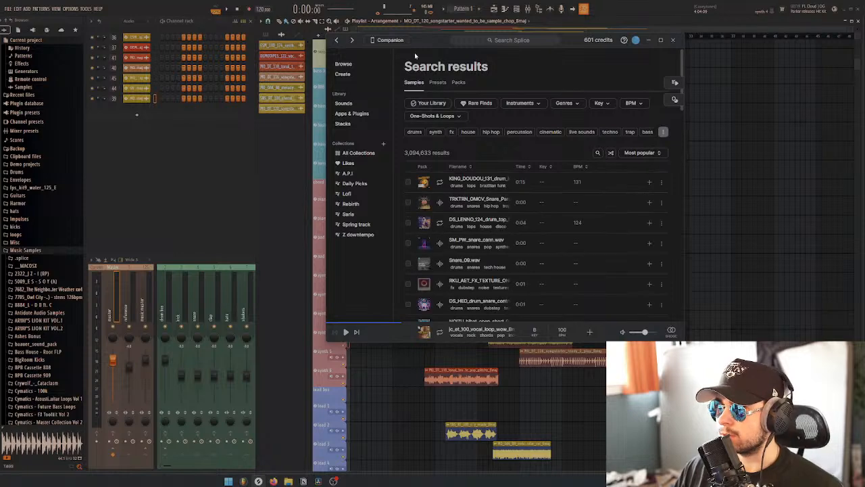
pyautogui.moveTo(419, 42); pyautogui.dragTo(413, 106)
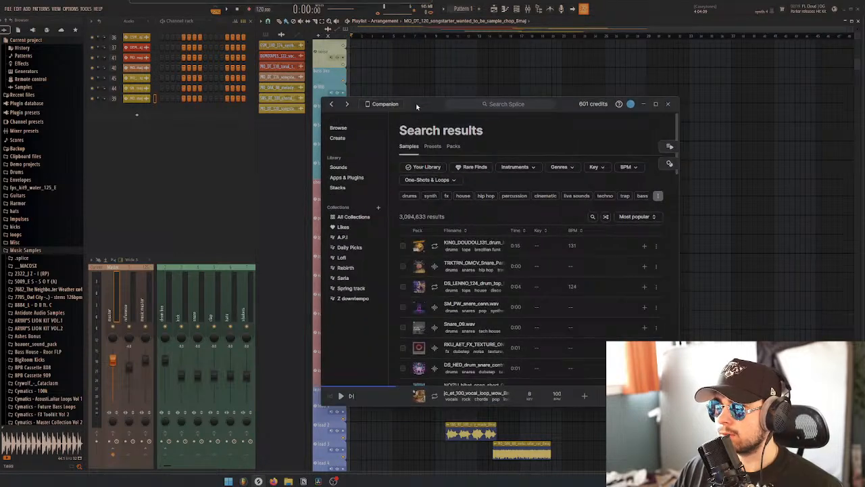
pyautogui.click(517, 167)
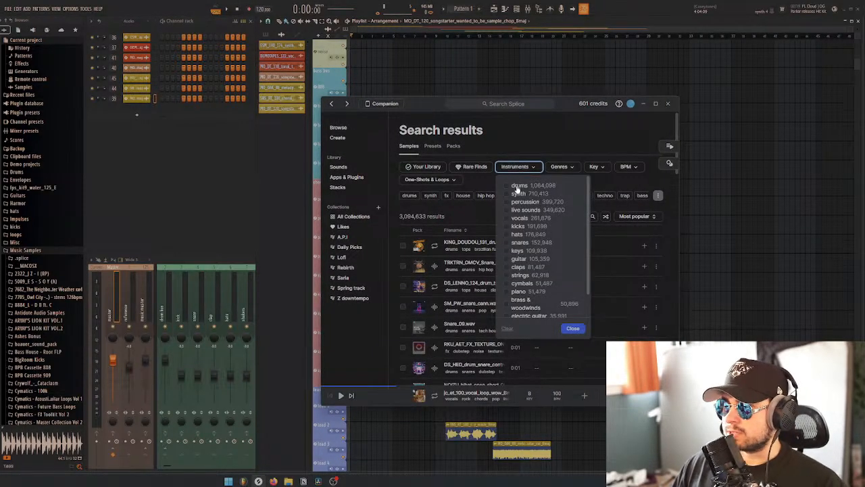
pyautogui.click(517, 188)
pyautogui.click(495, 140)
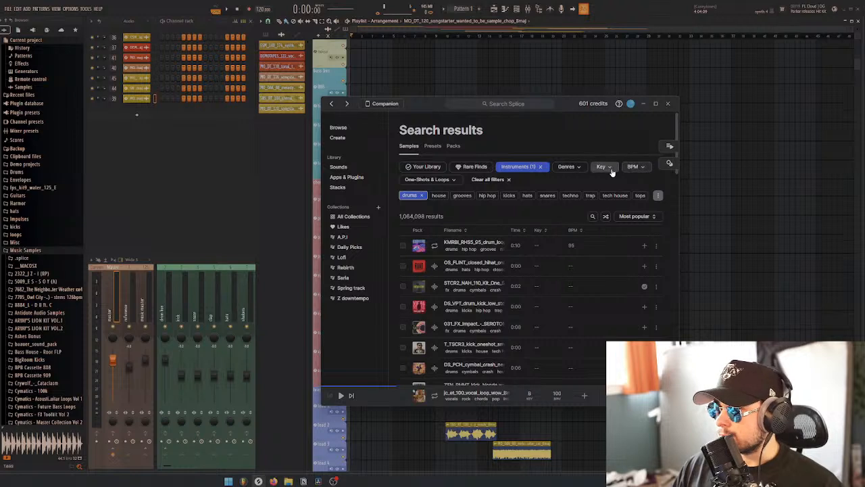
# Narrow the drum samples to the tech house genre and loops only
pyautogui.click(579, 167)
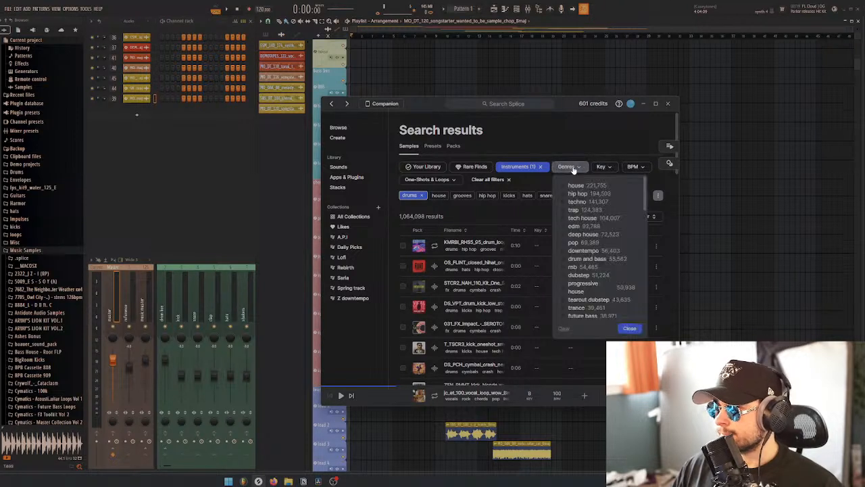
pyautogui.click(589, 219)
pyautogui.click(531, 148)
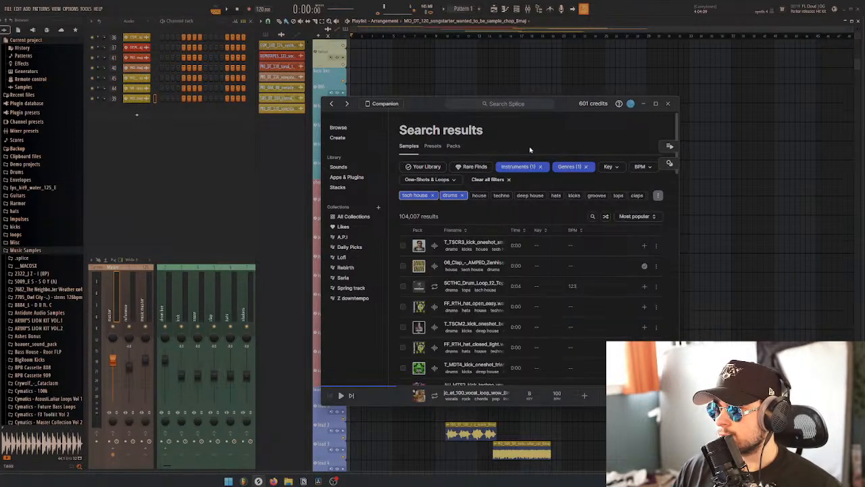
pyautogui.click(422, 201)
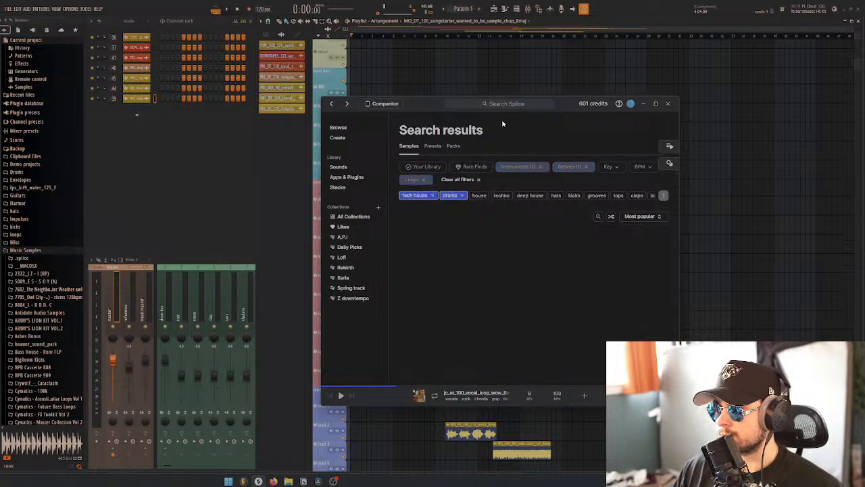
# Audition the SCTHC_Drum_Loop_12_Top_123 loop and place it at the start of the perc track in the FL Studio playlist
pyautogui.click(434, 246)
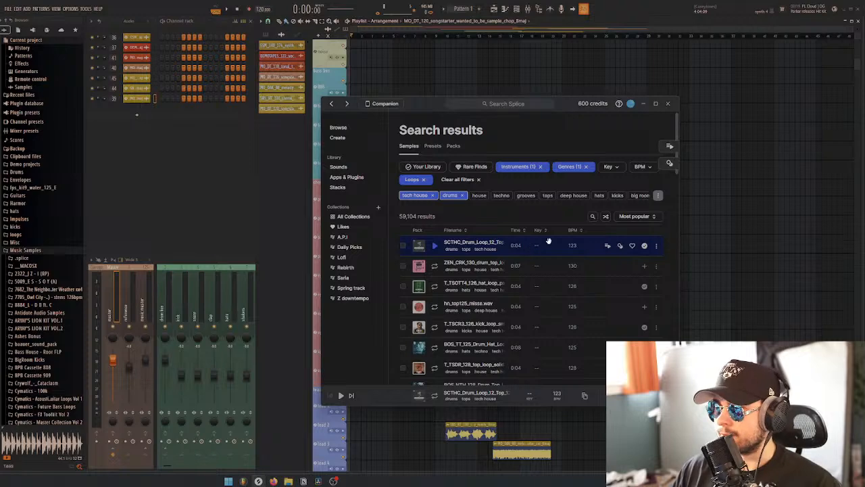
pyautogui.moveTo(548, 240); pyautogui.dragTo(403, 79)
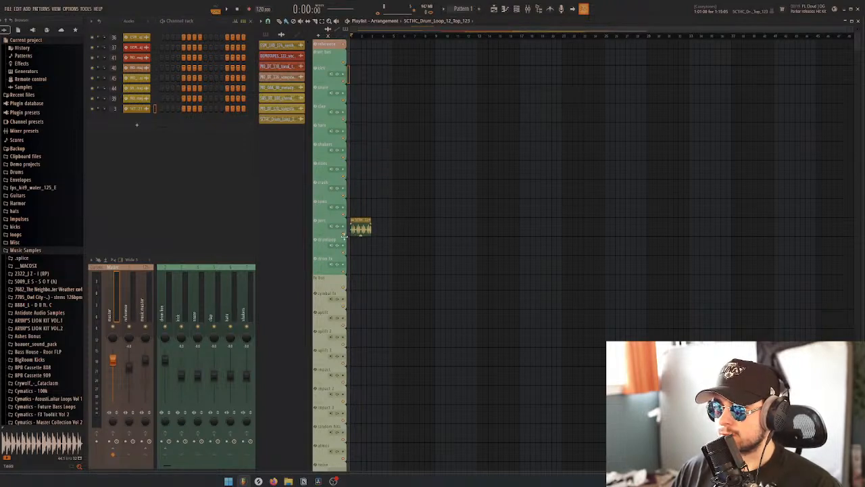
pyautogui.scroll(2, 372, 242)
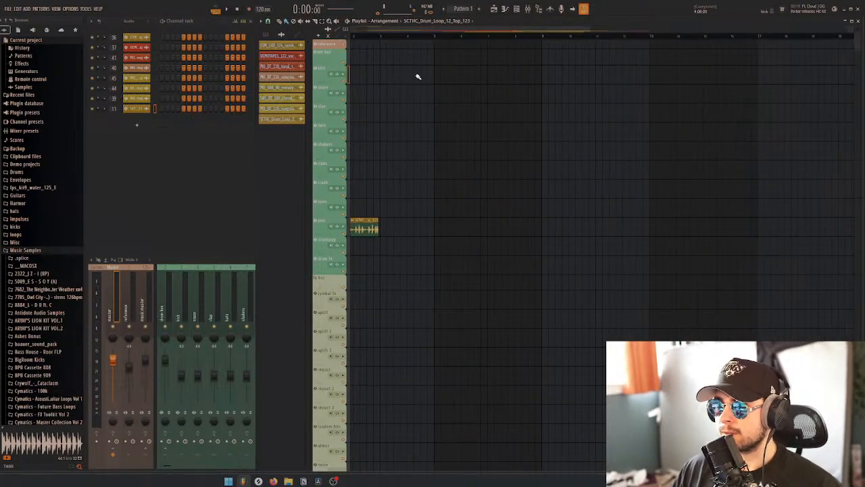
pyautogui.moveTo(403, 29); pyautogui.dragTo(302, 38)
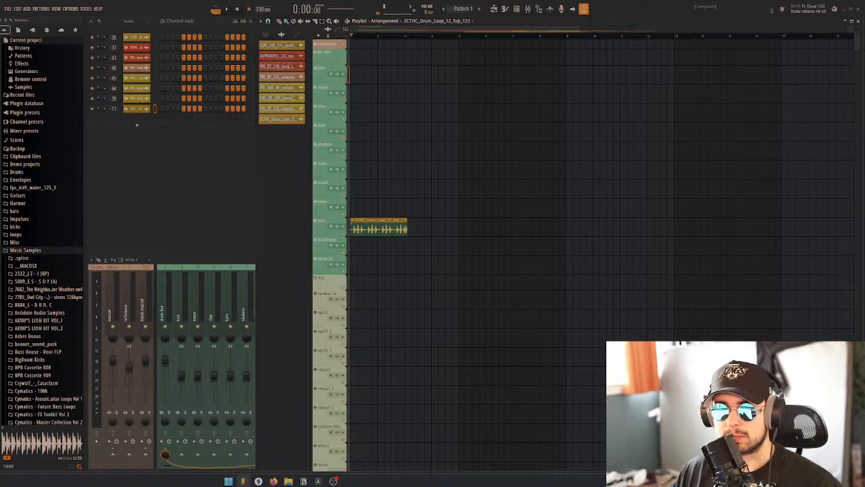
# Time-stretch the SCTHC drum loop to two bars and set its stretching mode to Stretch Pro
pyautogui.click(137, 109)
pyautogui.moveTo(255, 132); pyautogui.dragTo(569, 123)
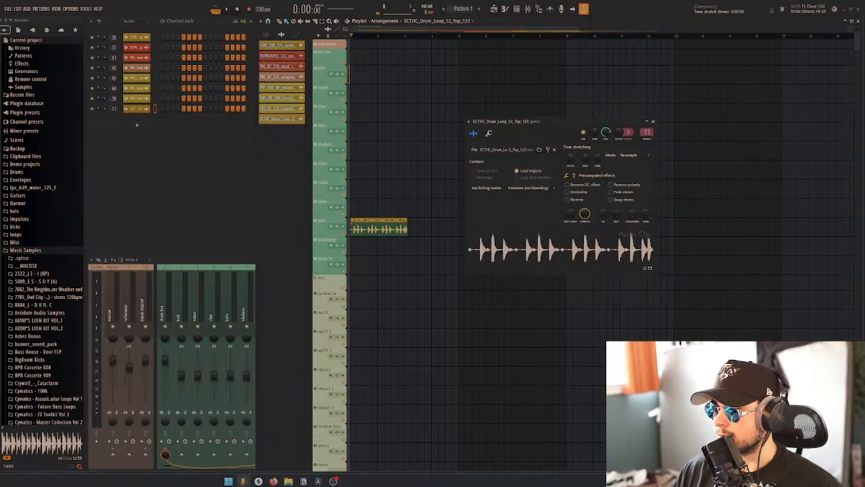
pyautogui.moveTo(597, 160); pyautogui.dragTo(597, 157)
pyautogui.click(638, 157)
pyautogui.click(632, 181)
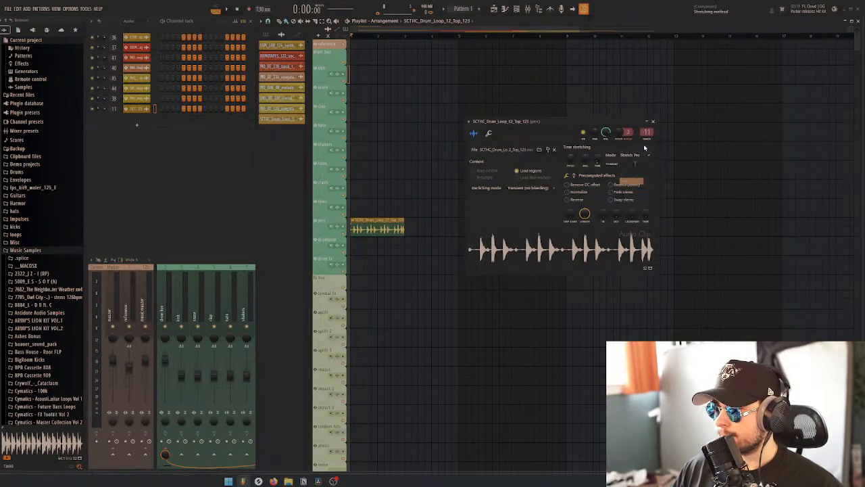
pyautogui.click(653, 123)
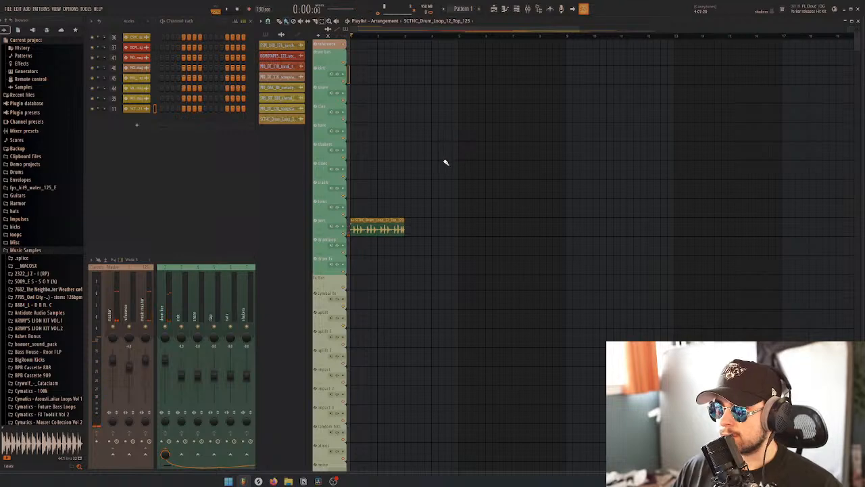
# Switch to Splice and audition the tech house drum loops from ZEN_CRK_130 through the BOS_TT_125 hat loop
pyautogui.scroll(-2, 463, 222)
pyautogui.click(258, 481)
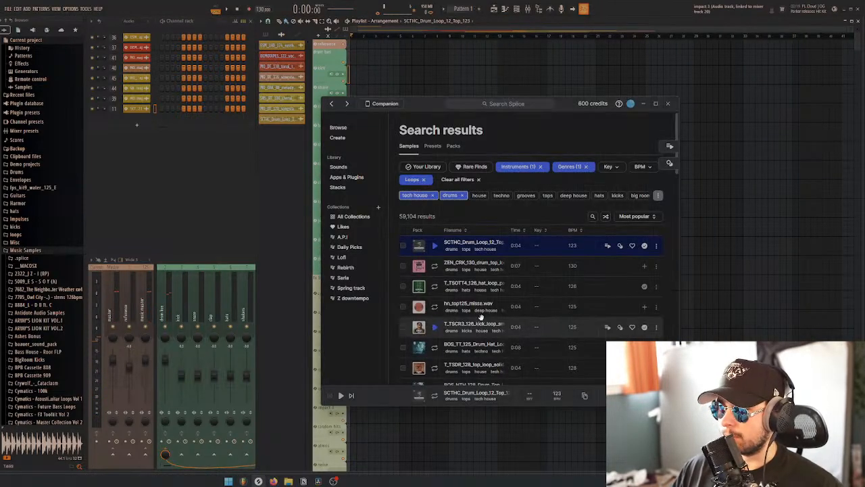
pyautogui.click(436, 267)
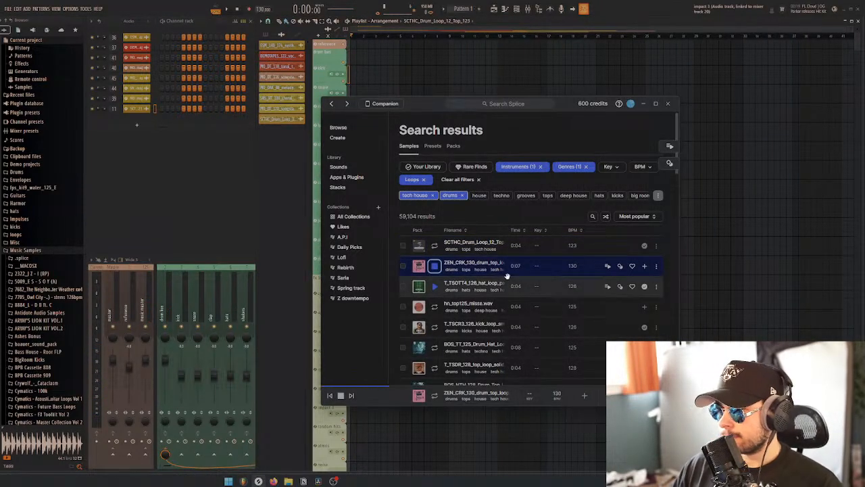
pyautogui.click(474, 286)
pyautogui.click(488, 307)
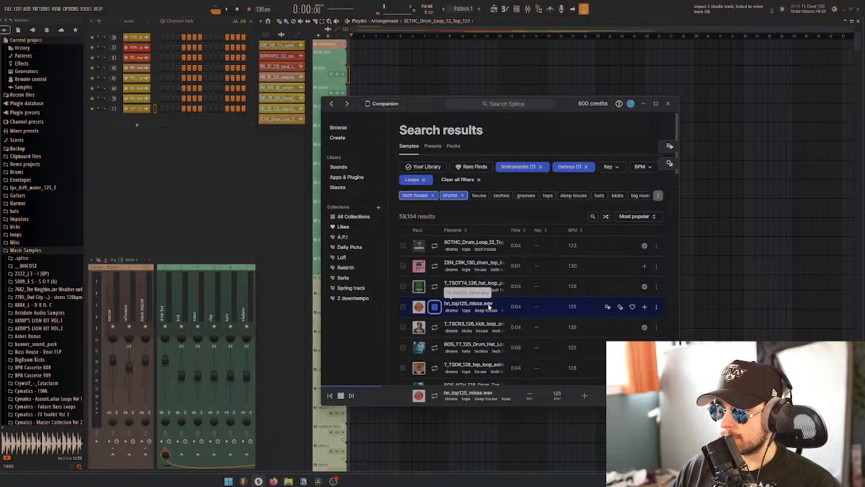
pyautogui.press('Down')
pyautogui.scroll(-2, 491, 306)
pyautogui.press('Down')
pyautogui.press('Down')
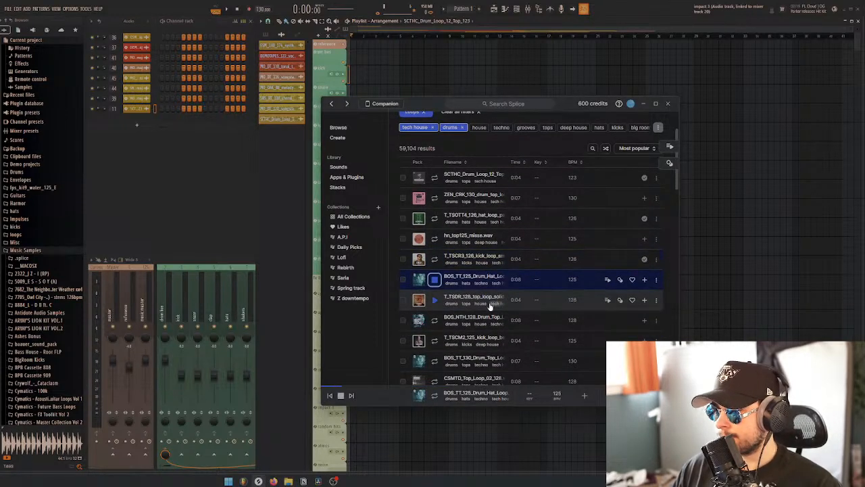
# Audition the drum loops from the T_TSDR_128 top loop through JRPSTH_Top_Loop_05_124
pyautogui.press('Down')
pyautogui.scroll(-2, 490, 306)
pyautogui.press('Down')
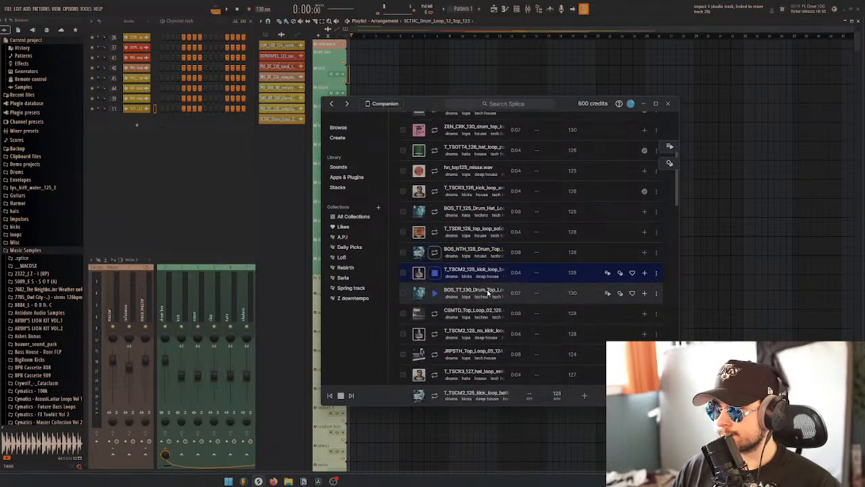
pyautogui.press('Down')
pyautogui.press('Down')
pyautogui.press('Down')
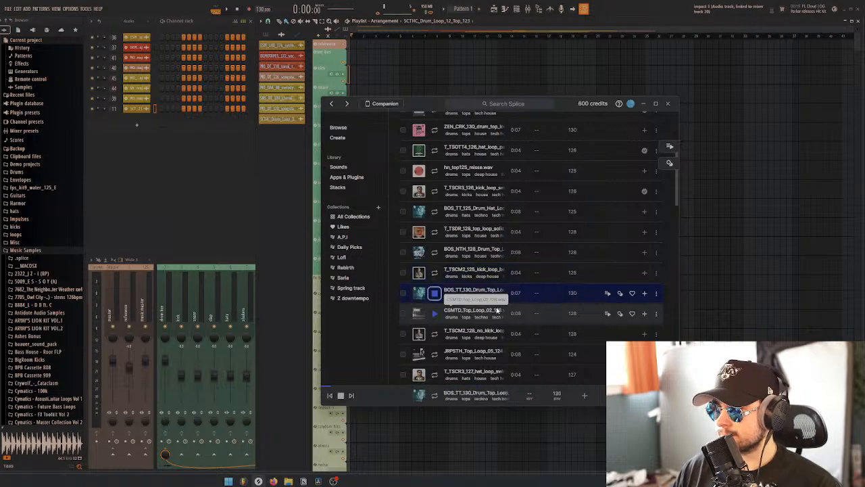
pyautogui.press('Down')
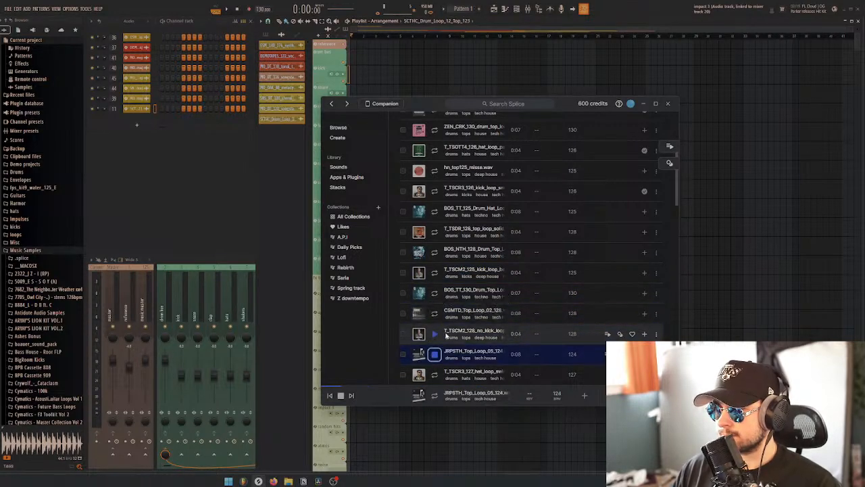
# Replace the loops filter with one-shots and narrow the tech house drum samples to kicks
pyautogui.scroll(4, 480, 257)
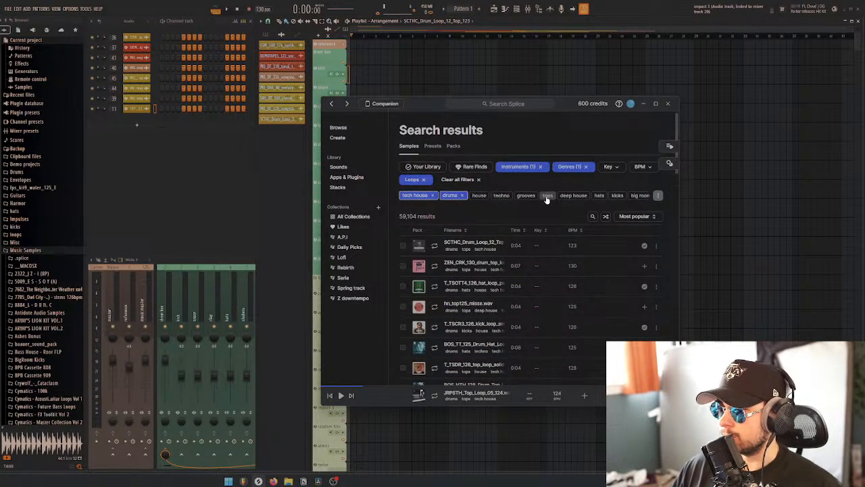
pyautogui.click(423, 180)
pyautogui.click(433, 180)
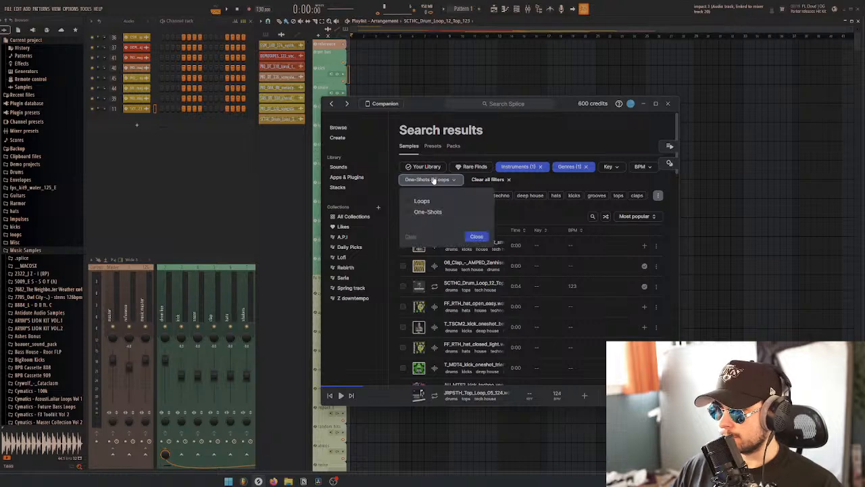
pyautogui.click(423, 212)
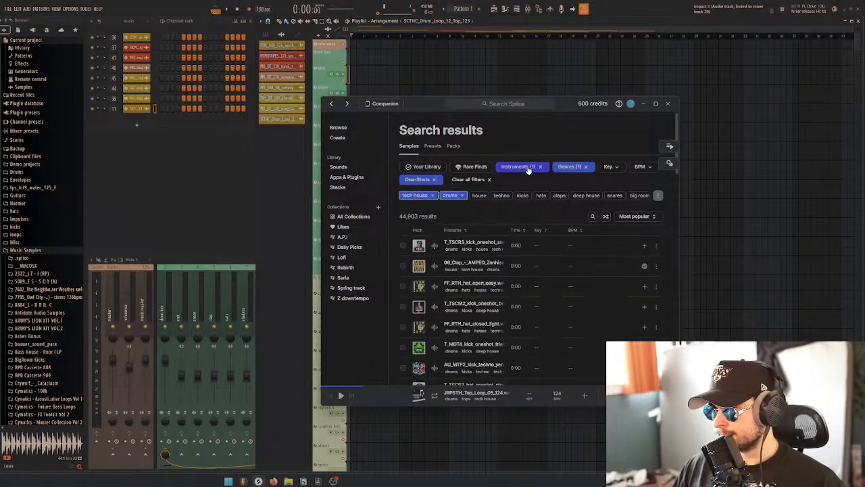
pyautogui.click(528, 168)
pyautogui.click(518, 194)
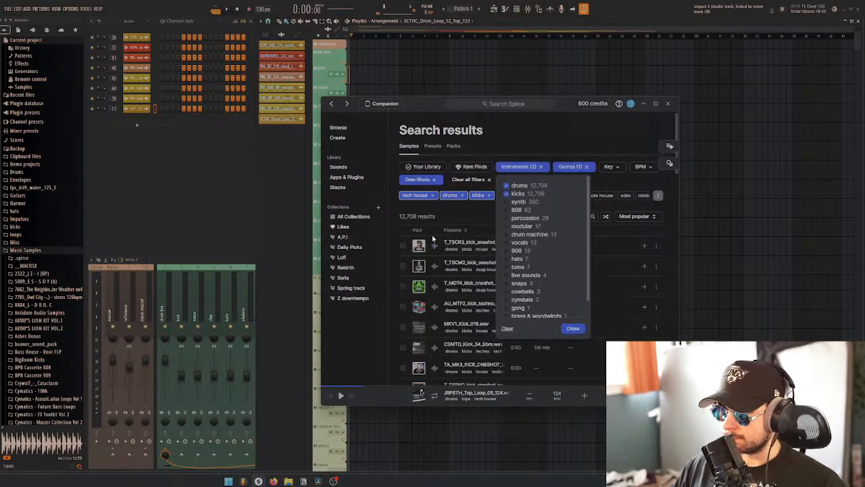
# Audition the kick one-shots from T_TSCR3 down through the TA_MK3 kick
pyautogui.click(434, 247)
pyautogui.press('Down')
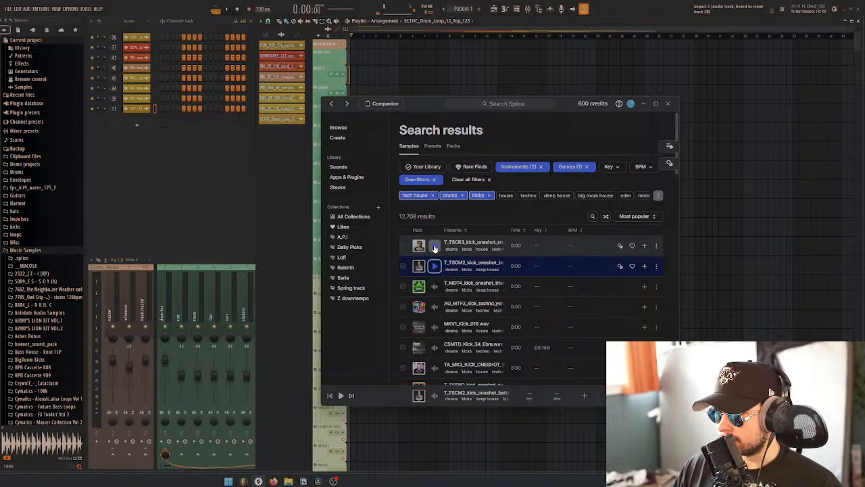
pyautogui.press('Down')
pyautogui.click(437, 286)
pyautogui.press('Down')
pyautogui.press('Down')
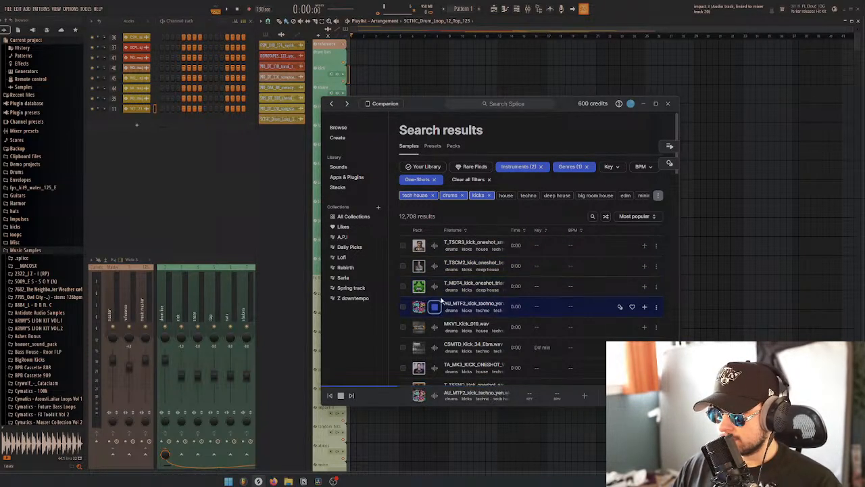
pyautogui.press('Down')
pyautogui.press('Down')
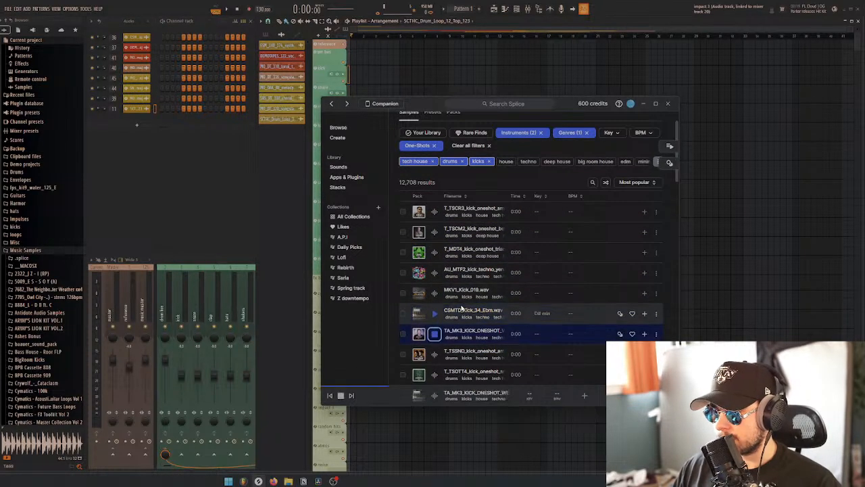
# Replay the kicks in reverse order from CSMTD_Kick_34_Ebm back up to the T_MDT4 triangle kick
pyautogui.press('Up')
pyautogui.press('Up')
pyautogui.press('Up')
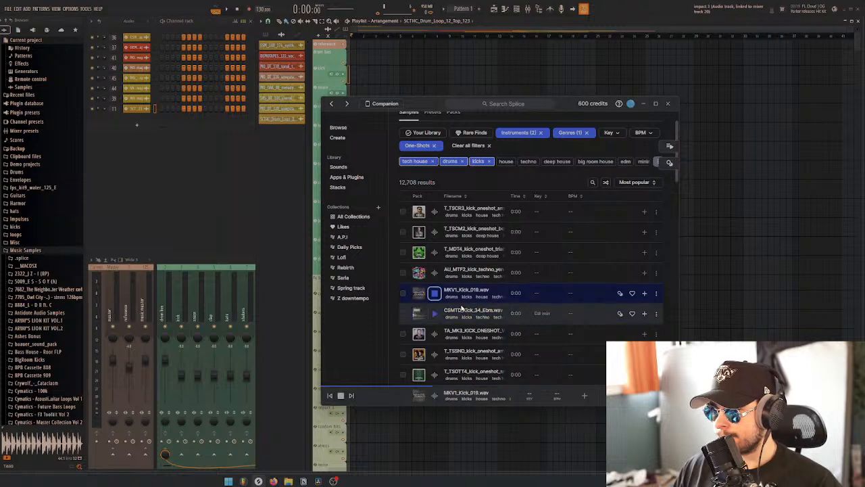
pyautogui.press('Up')
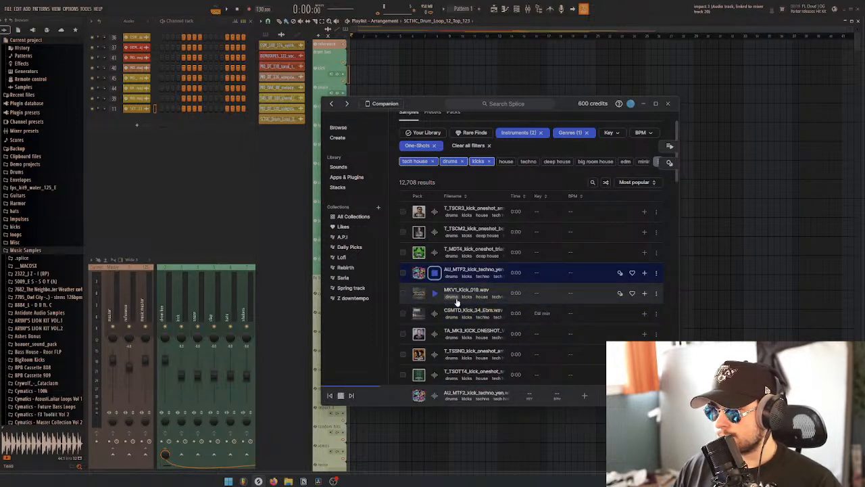
pyautogui.press('Up')
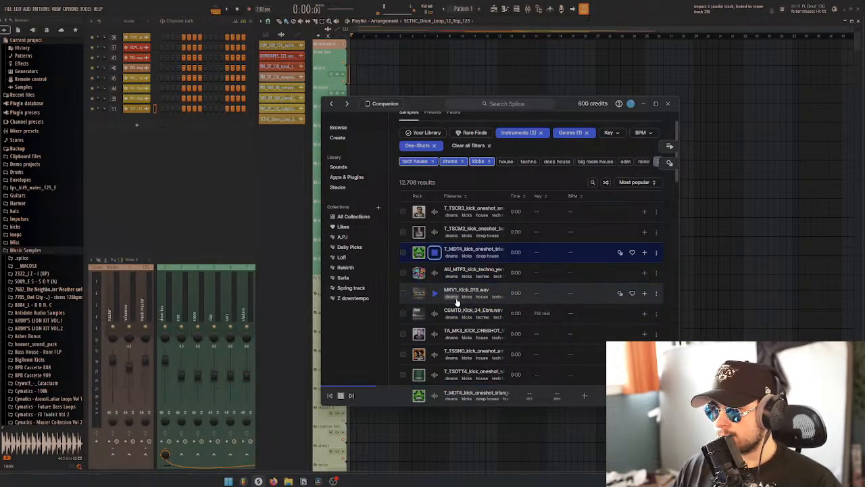
# Place the T_MDT4 triangle kick one-shot at the start of the kick track in the FL Studio playlist
pyautogui.moveTo(429, 103); pyautogui.dragTo(578, 129)
pyautogui.moveTo(624, 274); pyautogui.dragTo(357, 76)
pyautogui.scroll(5, 376, 88)
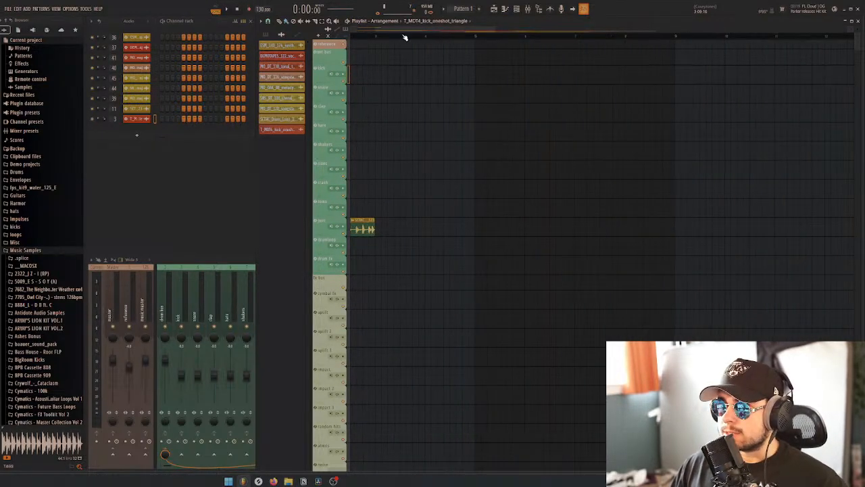
pyautogui.moveTo(404, 31); pyautogui.dragTo(301, 42)
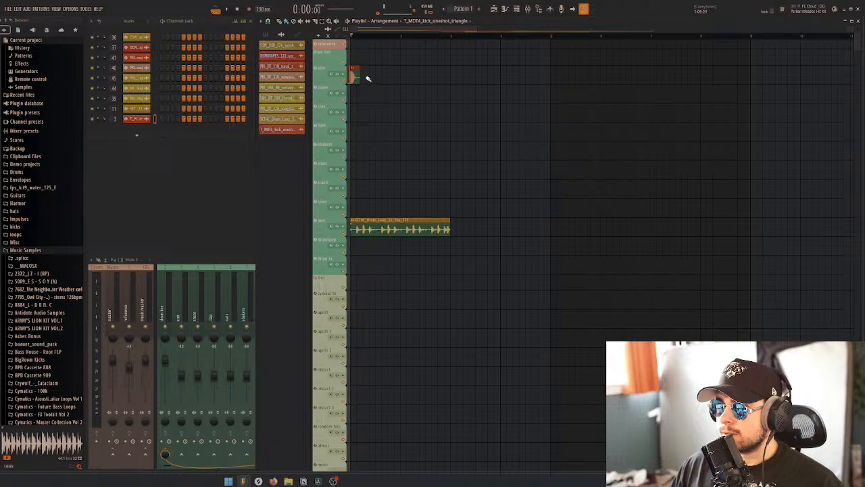
# Fill the first four bars with a kick on every beat and a second copy of the SCTHC drum loop
pyautogui.moveTo(368, 79); pyautogui.dragTo(461, 82)
pyautogui.press('space')
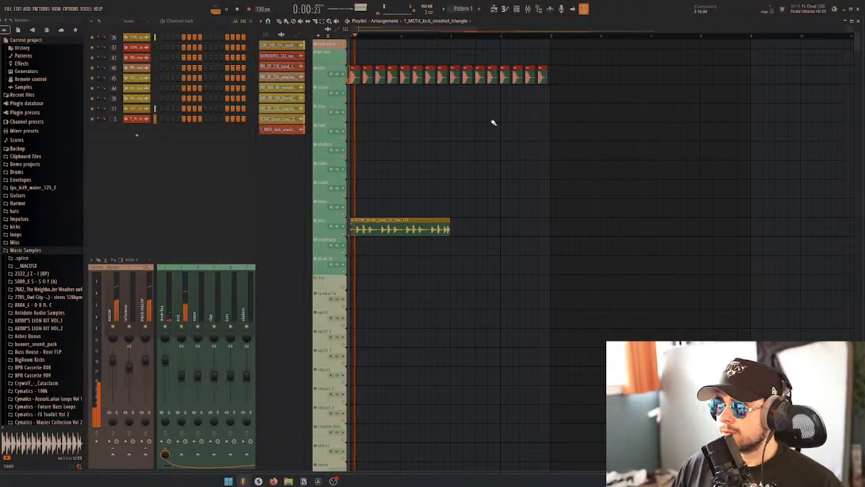
pyautogui.click(462, 230)
pyautogui.press('space')
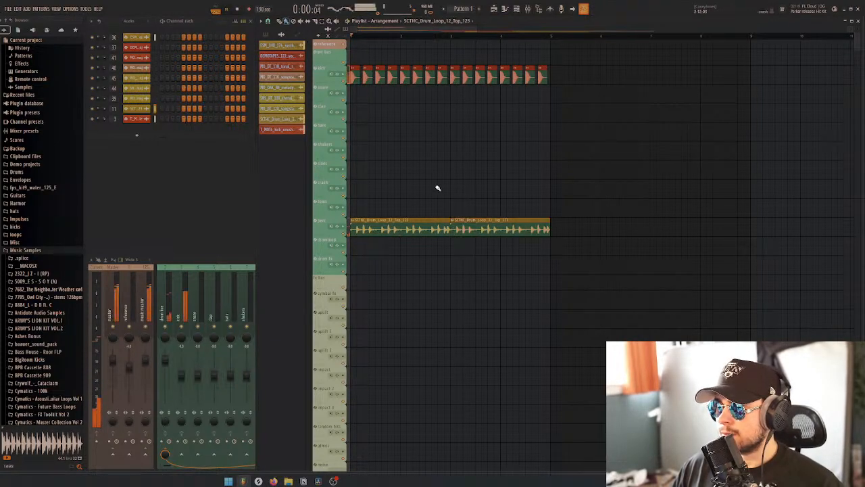
pyautogui.scroll(-10, 390, 180)
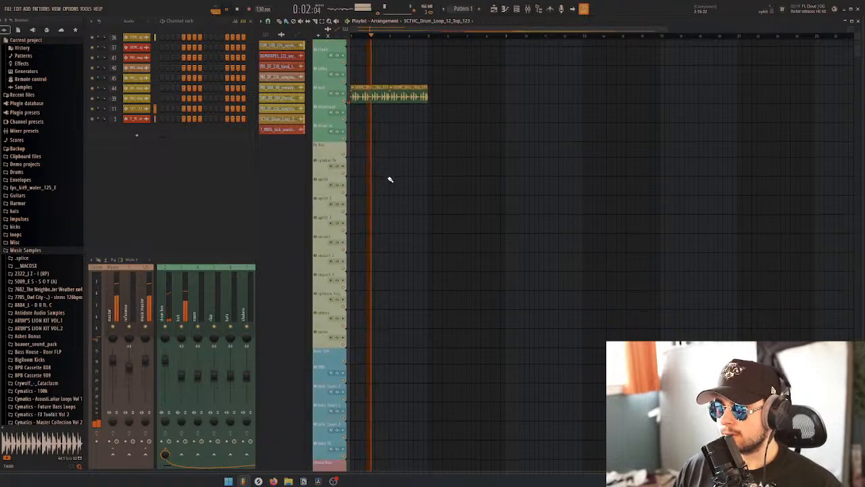
pyautogui.press('space')
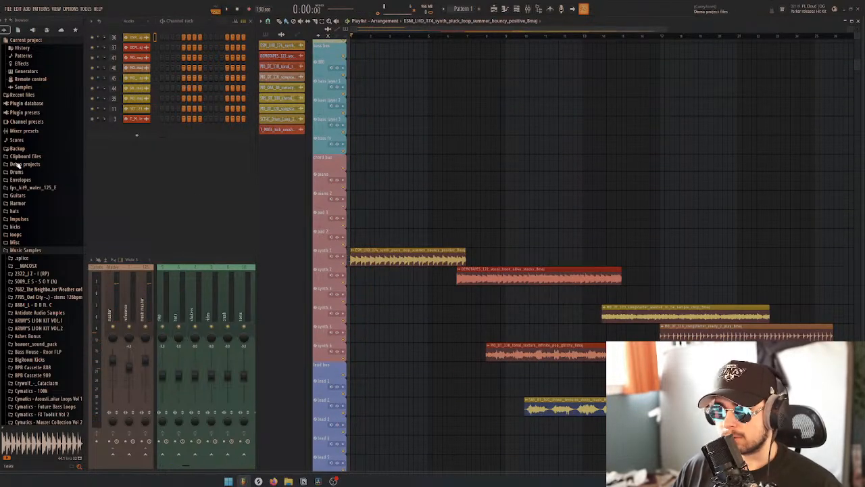
# Time-stretch the ESM_LHD_174 synth pluck loop to four bars in Stretch Pro mode and play it with the drums
pyautogui.doubleClick(395, 257)
pyautogui.moveTo(342, 111); pyautogui.dragTo(284, 139)
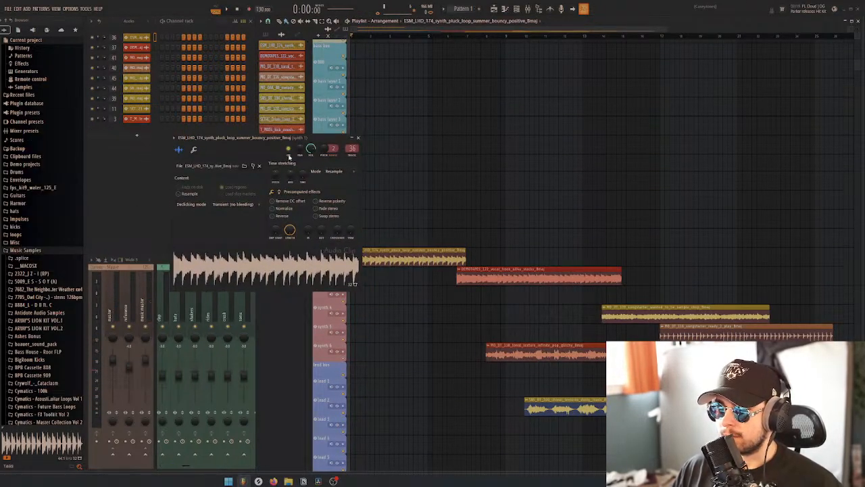
pyautogui.moveTo(302, 181); pyautogui.dragTo(301, 174)
pyautogui.click(335, 171)
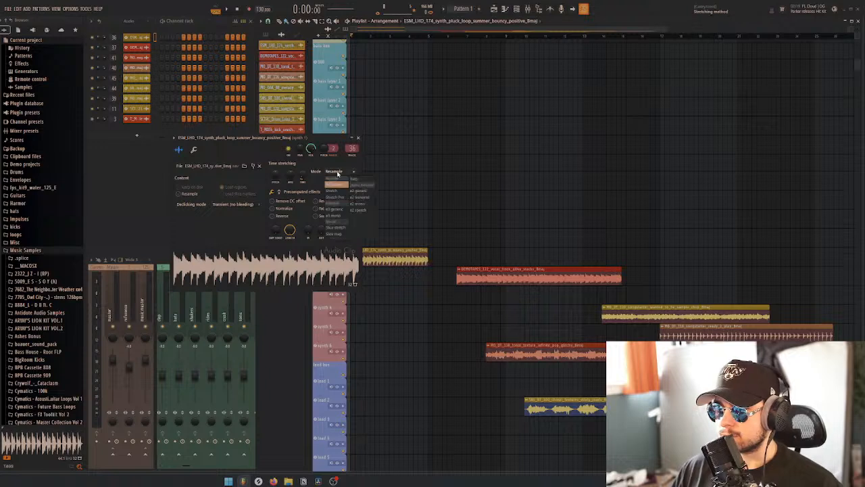
pyautogui.click(334, 197)
pyautogui.press('space')
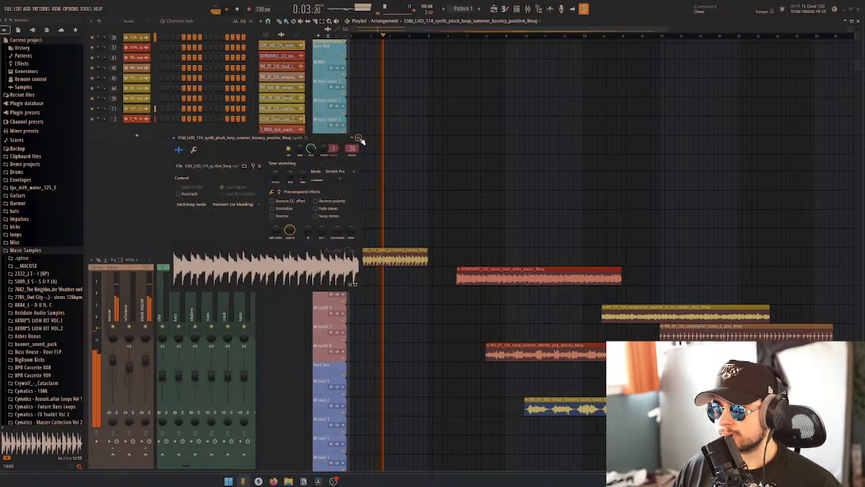
# Set the synth pluck loop's time stretch to eight bars and play it back
pyautogui.press('space')
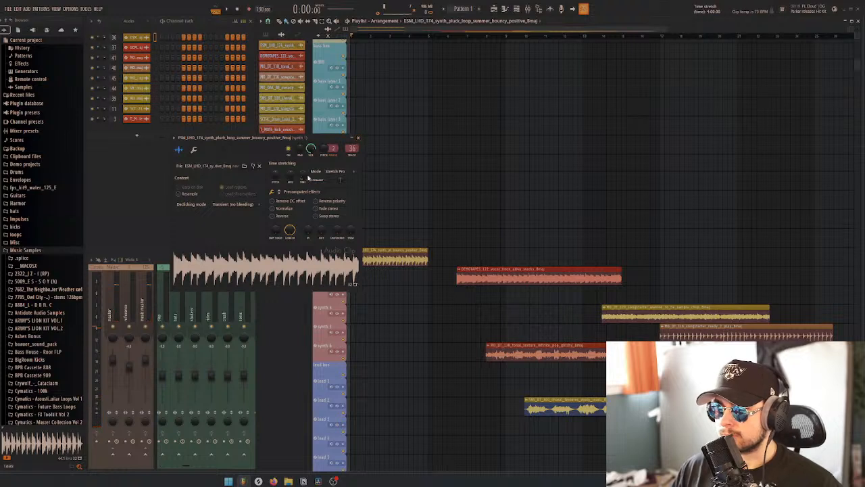
pyautogui.moveTo(304, 177); pyautogui.dragTo(304, 203)
pyautogui.press('space')
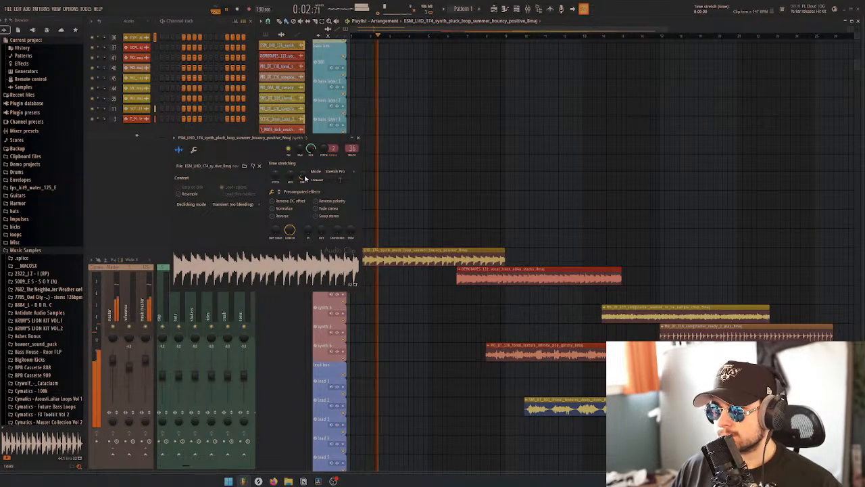
# Stop playback and delete the ESM_LHD_174 synth pluck loop clip from the playlist
pyautogui.press('space')
pyautogui.click(357, 138)
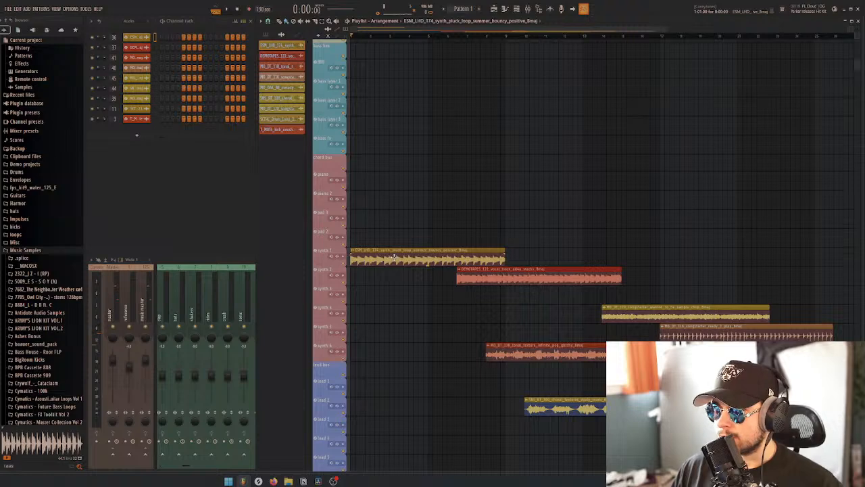
pyautogui.rightClick(393, 257)
# Move the DEMOTAPES_122 vocal hook loop to bar 1 and time-stretch it to eight bars in Stretch Pro mode, playing it with the drums
pyautogui.moveTo(488, 274); pyautogui.dragTo(381, 271)
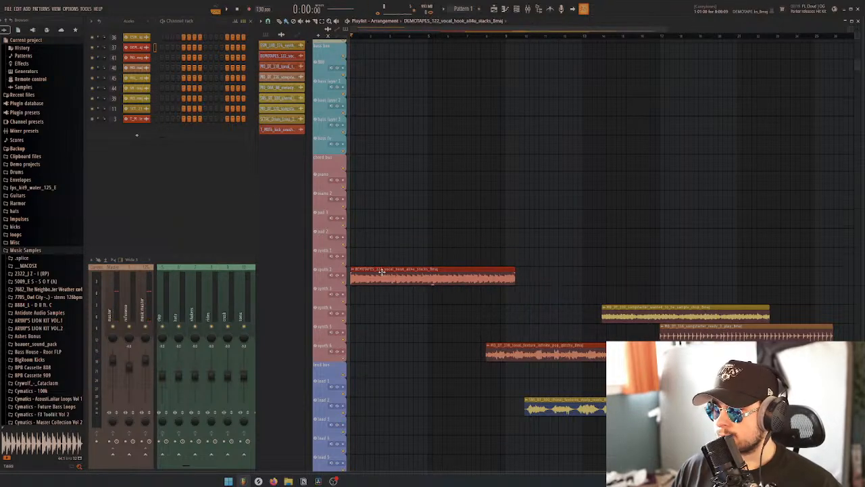
pyautogui.doubleClick(384, 276)
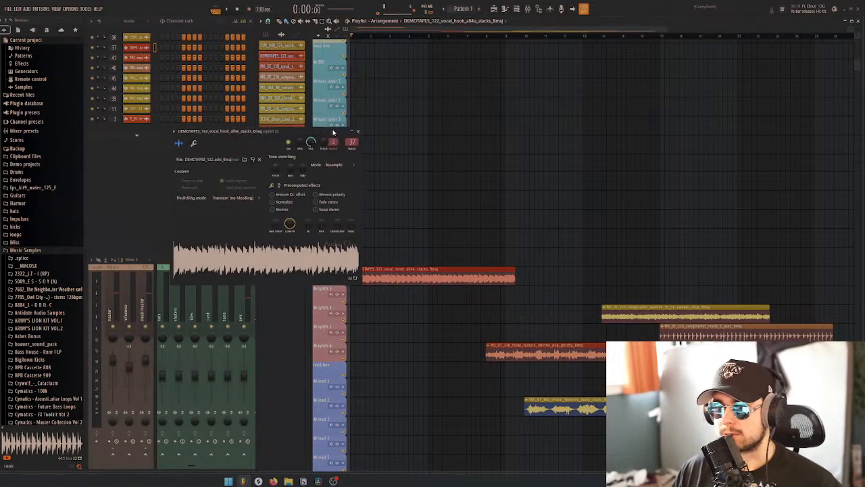
pyautogui.moveTo(301, 171); pyautogui.dragTo(301, 157)
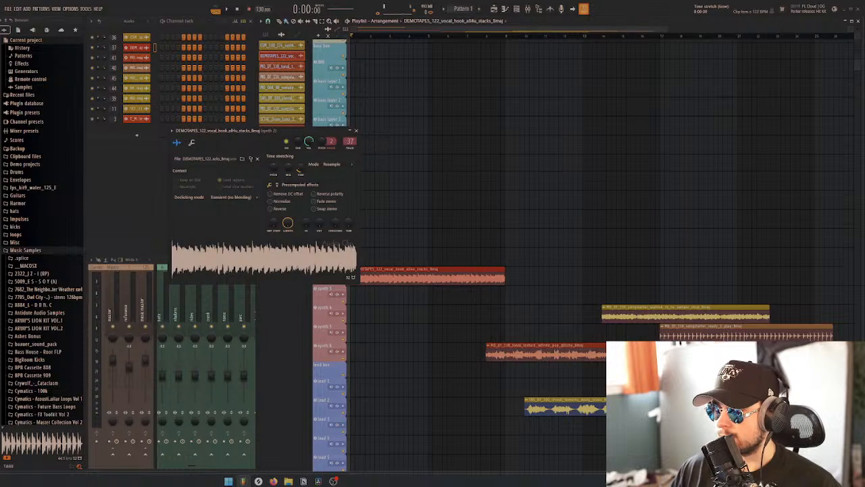
pyautogui.click(334, 171)
pyautogui.click(336, 192)
pyautogui.press('space')
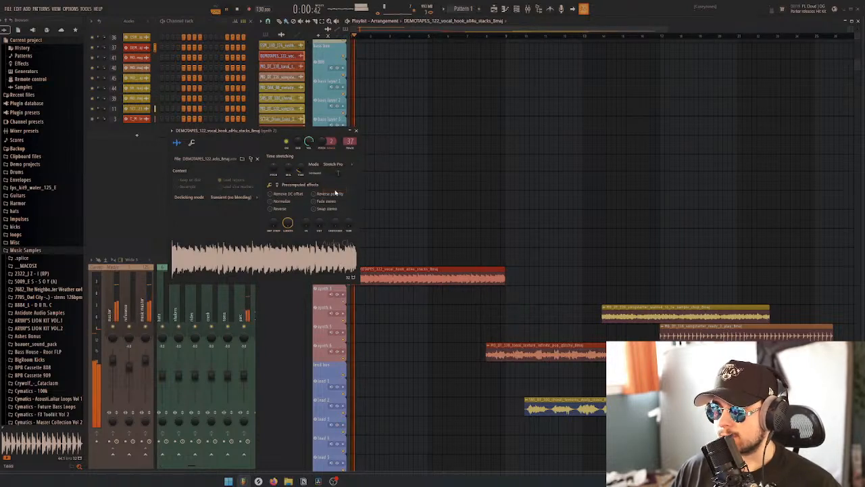
pyautogui.click(356, 133)
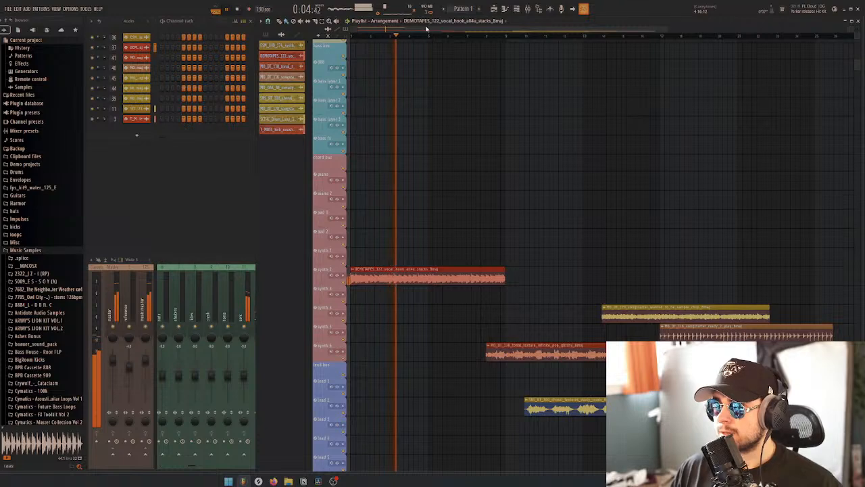
# Stop playback and duplicate the four-bar kick pattern and SCTHC drum loop clips further along the same tracks
pyautogui.keyDown('ctrl'); pyautogui.scroll(-2, 473, 119); pyautogui.keyUp('ctrl')
pyautogui.scroll(-2, 433, 139)
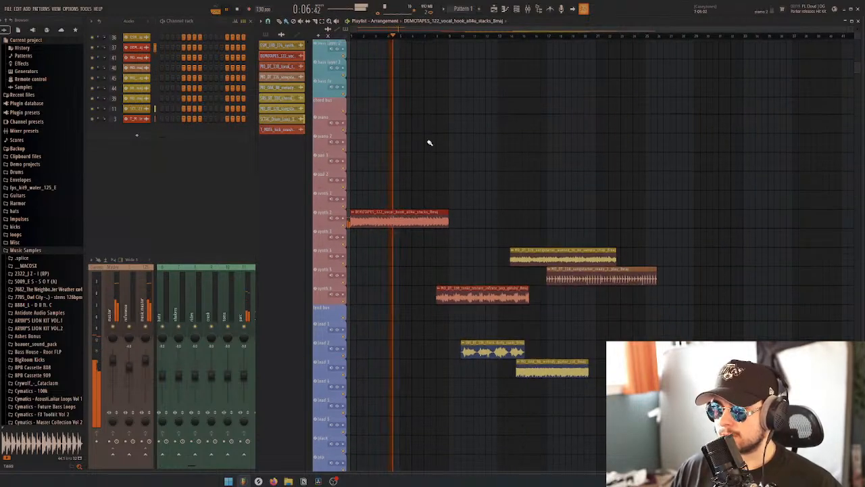
pyautogui.scroll(-1, 428, 141)
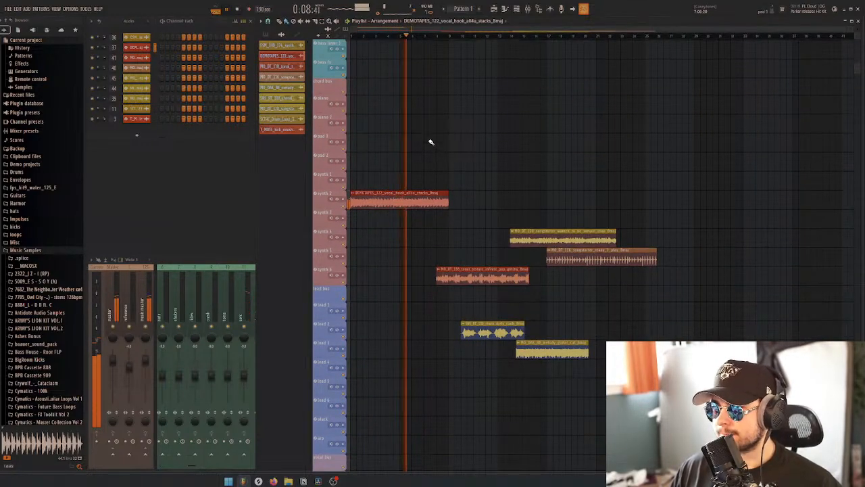
pyautogui.scroll(5, 432, 148)
pyautogui.scroll(8, 431, 165)
pyautogui.press('space')
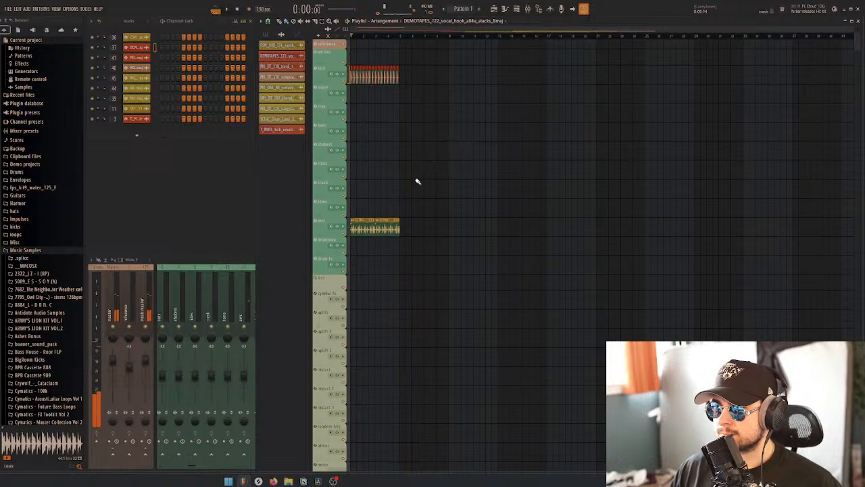
pyautogui.moveTo(407, 236); pyautogui.dragTo(348, 70)
pyautogui.moveTo(365, 228); pyautogui.dragTo(426, 223)
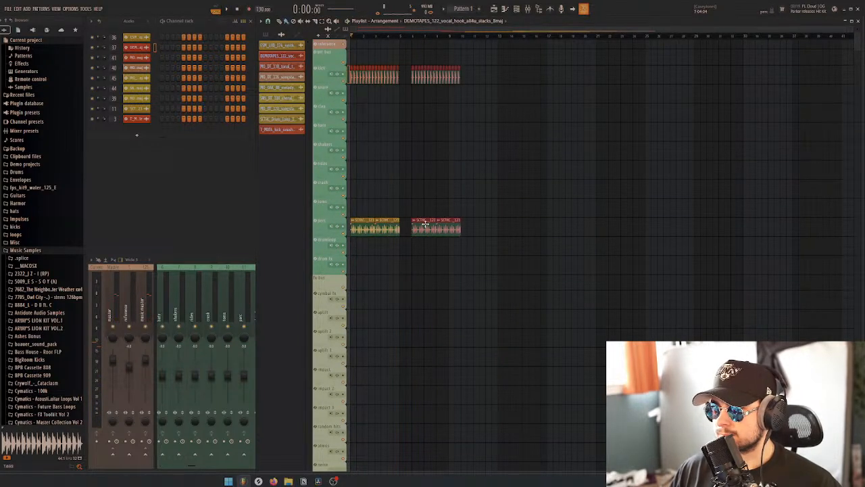
pyautogui.scroll(-10, 409, 243)
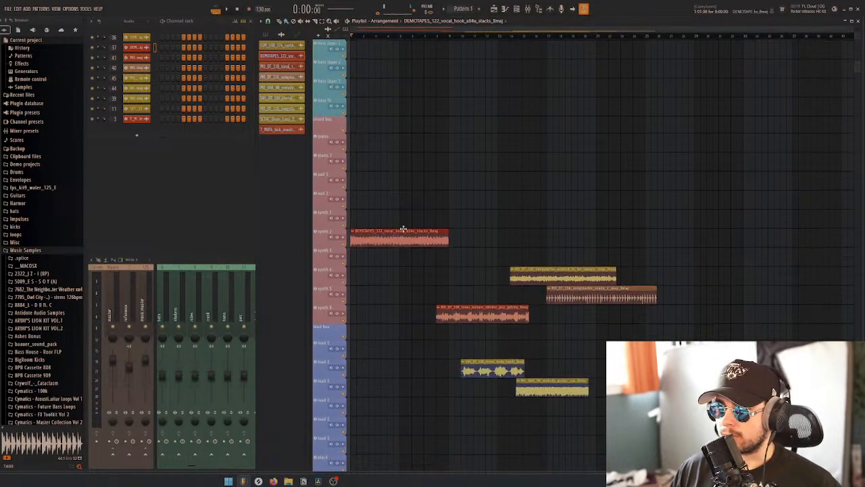
# Move the vocal hook clip aside and place the MO_DT_120 songstarter wanted_to_be sample chop at the start of the playlist
pyautogui.press('space')
pyautogui.press('space')
pyautogui.moveTo(398, 240); pyautogui.dragTo(544, 237)
pyautogui.moveTo(531, 277); pyautogui.dragTo(371, 277)
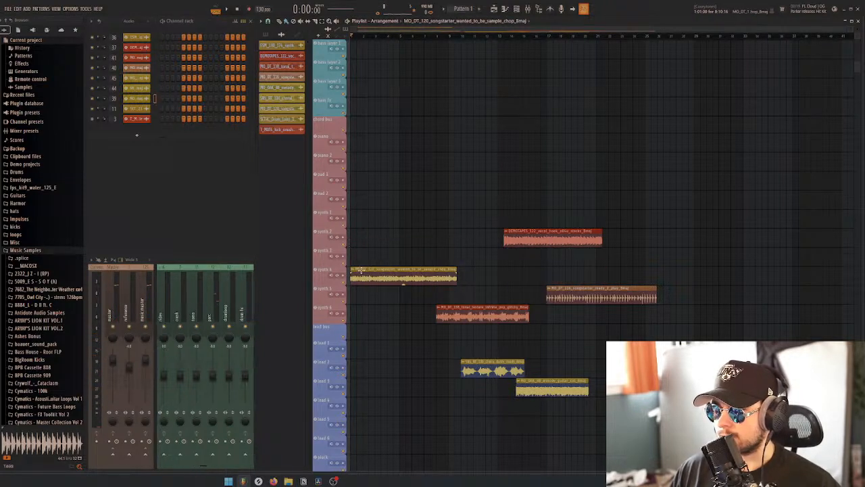
# Time-stretch the MO_DT_120 songstarter sample chop to eight bars in Stretch Pro mode and play it with the drums
pyautogui.moveTo(0, 120); pyautogui.dragTo(272, 146)
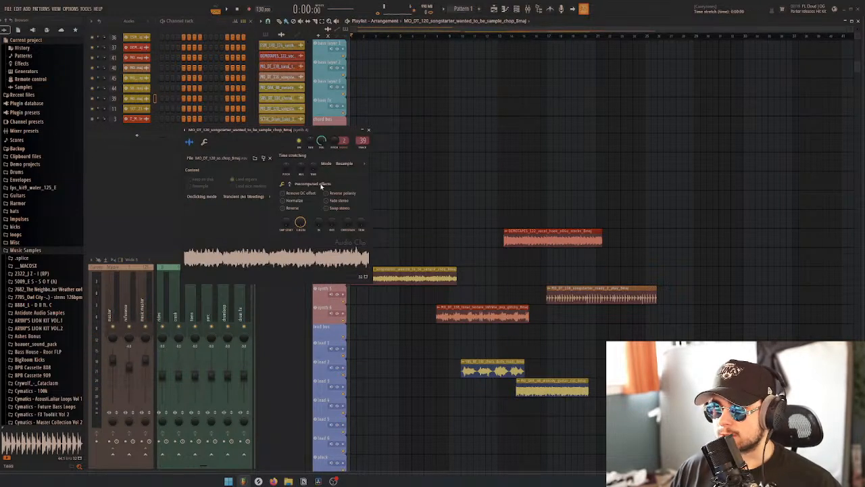
pyautogui.moveTo(457, 274); pyautogui.dragTo(413, 274)
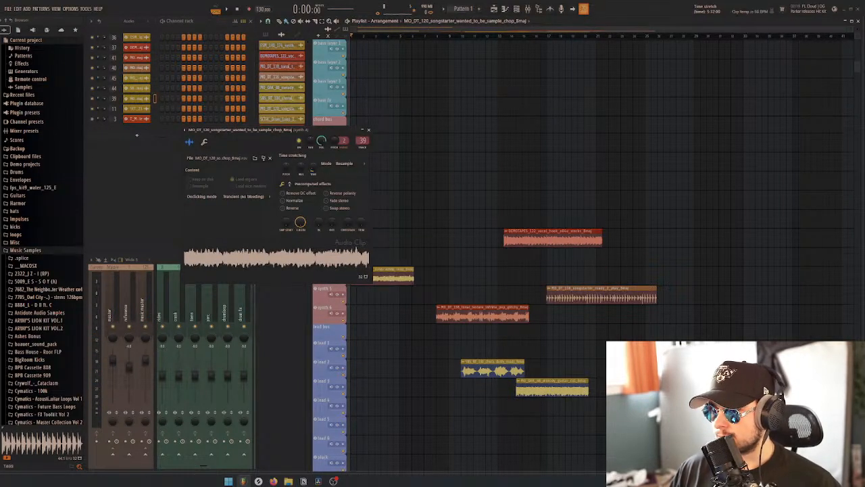
pyautogui.click(345, 164)
pyautogui.click(347, 190)
pyautogui.click(368, 130)
pyautogui.press('space')
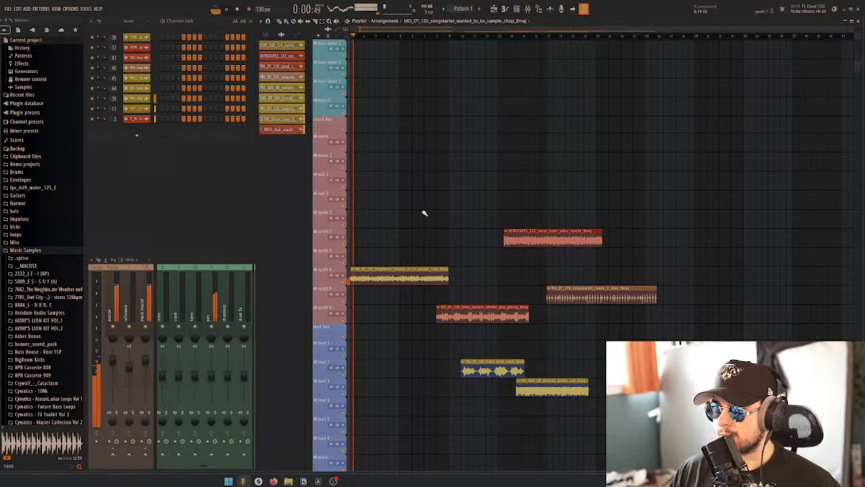
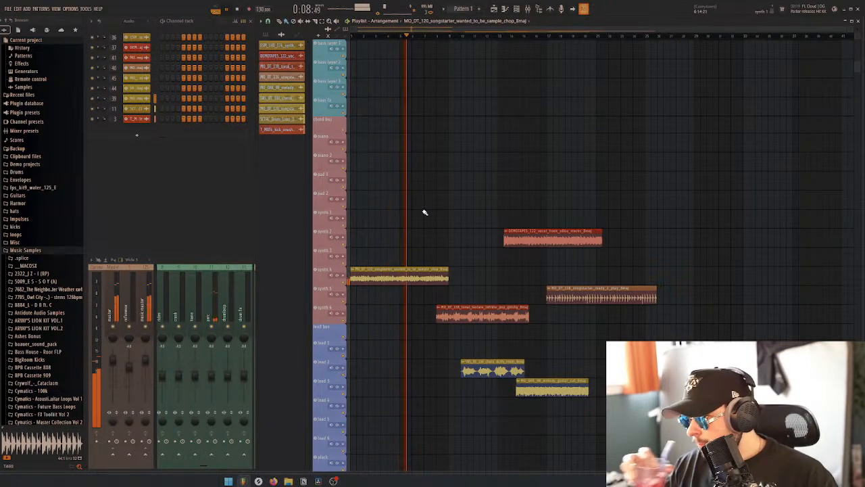
# Stop playback, move the wanted_to_be sample chop aside and place the MO_DT_116 songstarter ready_2_play clip at bar 1
pyautogui.press('space')
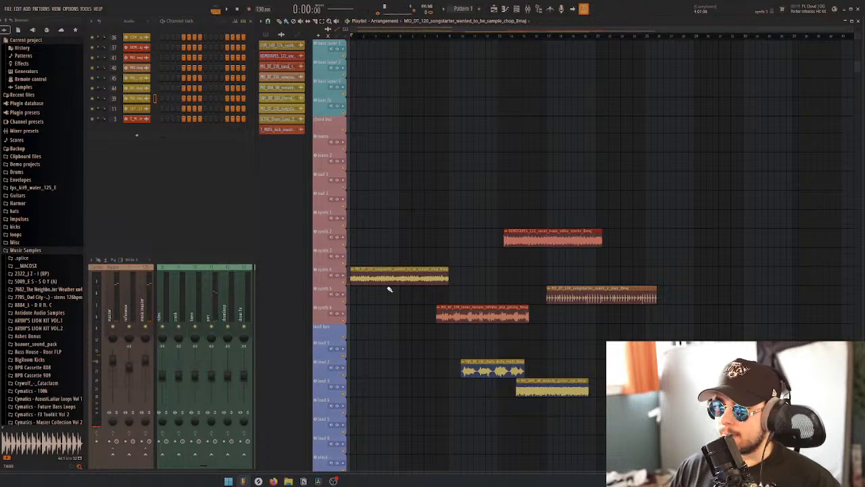
pyautogui.moveTo(387, 276); pyautogui.dragTo(535, 257)
pyautogui.moveTo(584, 297); pyautogui.dragTo(358, 284)
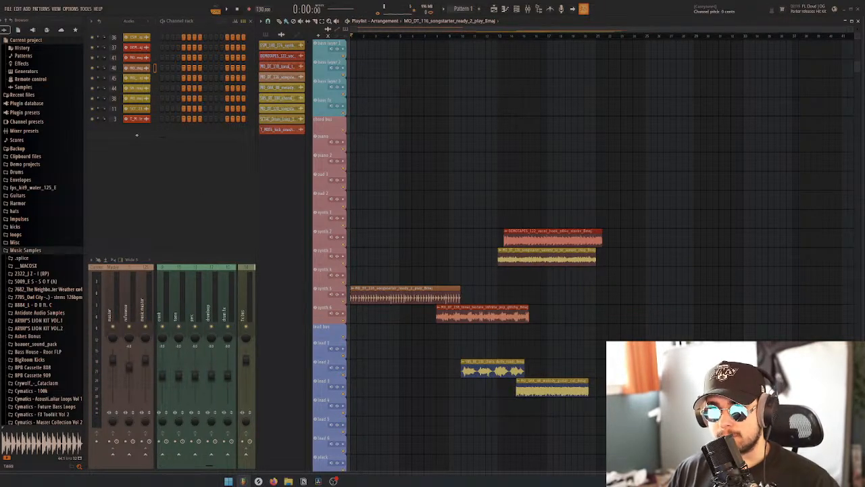
# Time-stretch the MO_DT_116 songstarter ready_2_play clip to eight bars in Stretch Pro mode and play it with the drums
pyautogui.moveTo(205, 95); pyautogui.dragTo(292, 112)
pyautogui.moveTo(274, 149); pyautogui.dragTo(275, 128)
pyautogui.click(303, 146)
pyautogui.click(318, 153)
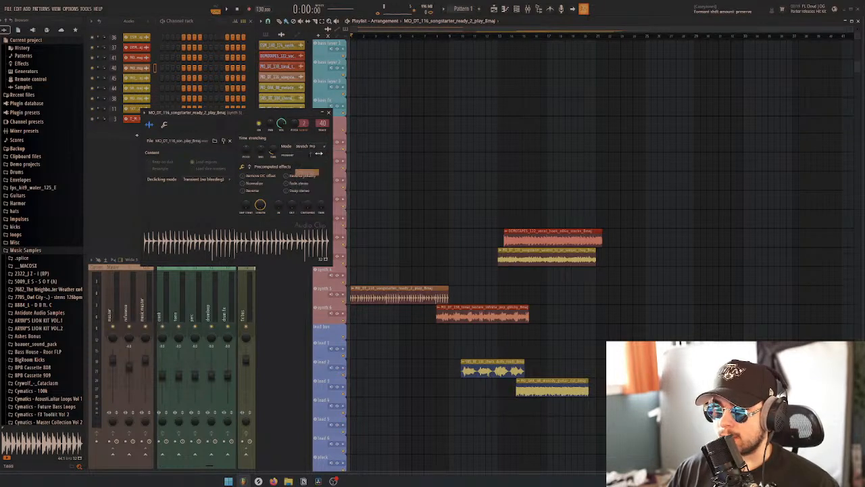
pyautogui.click(325, 113)
pyautogui.press('space')
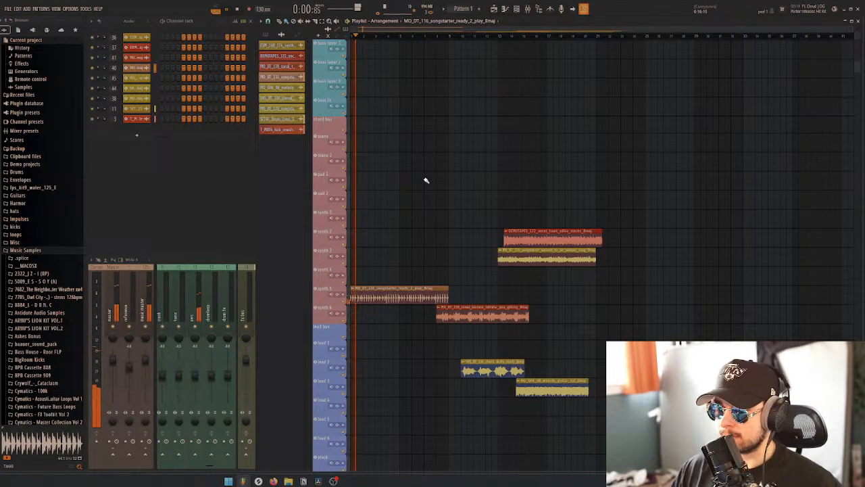
# Stop playback, set the ready_2_play clip under the sample chop at bar 13 and place the MO_DT_138 tonal texture loop at bar 1
pyautogui.scroll(-2, 420, 207)
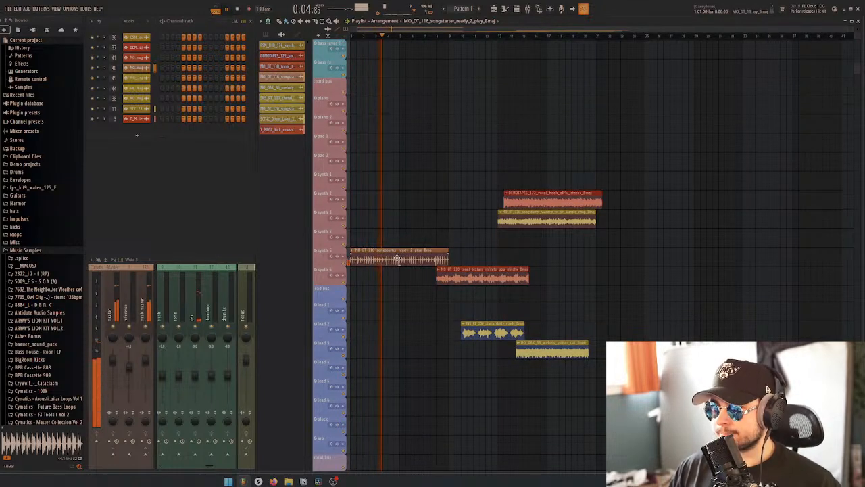
pyautogui.press('space')
pyautogui.moveTo(395, 259); pyautogui.dragTo(544, 238)
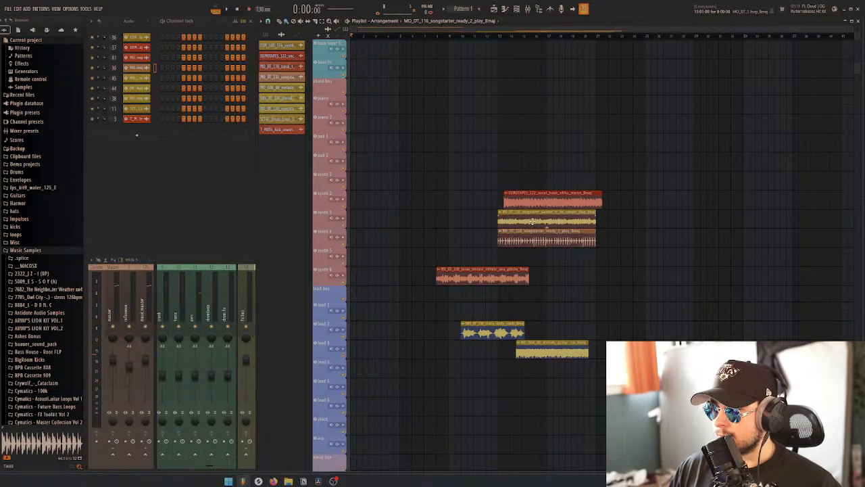
pyautogui.moveTo(484, 273); pyautogui.dragTo(391, 269)
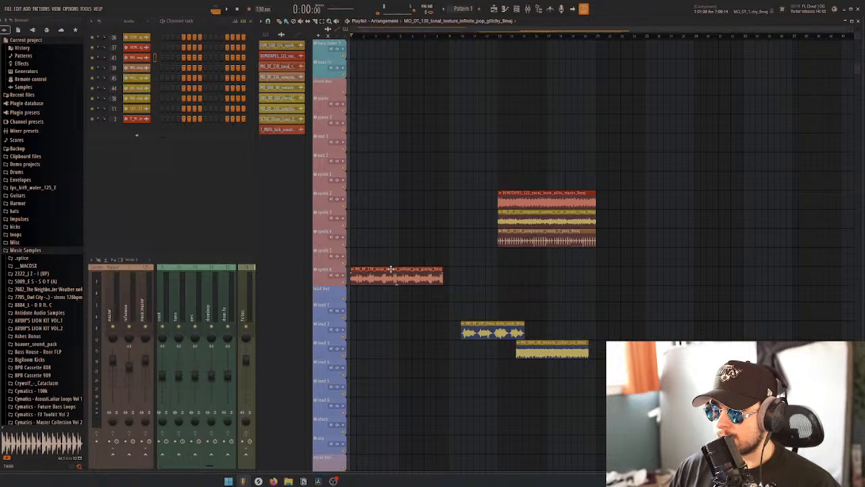
# Time-stretch the MO_DT_138 tonal texture loop to eight bars in Stretch Pro mode
pyautogui.click(135, 58)
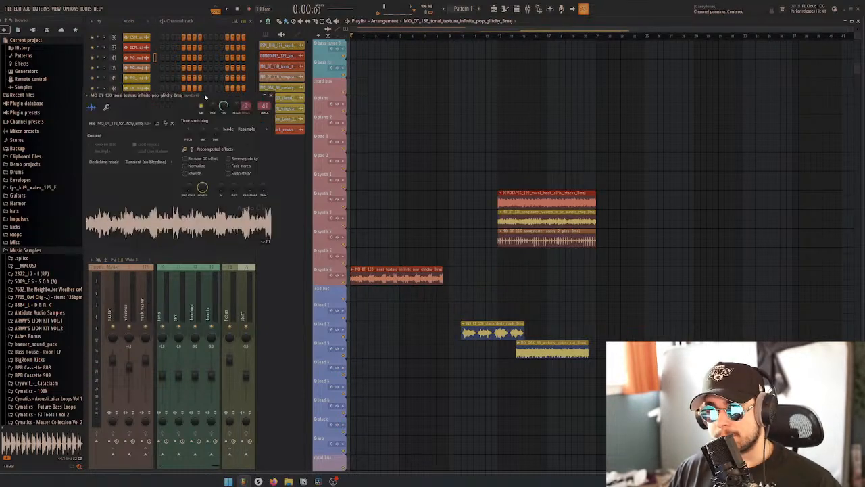
pyautogui.moveTo(206, 95); pyautogui.dragTo(260, 92)
pyautogui.moveTo(270, 127); pyautogui.dragTo(270, 111)
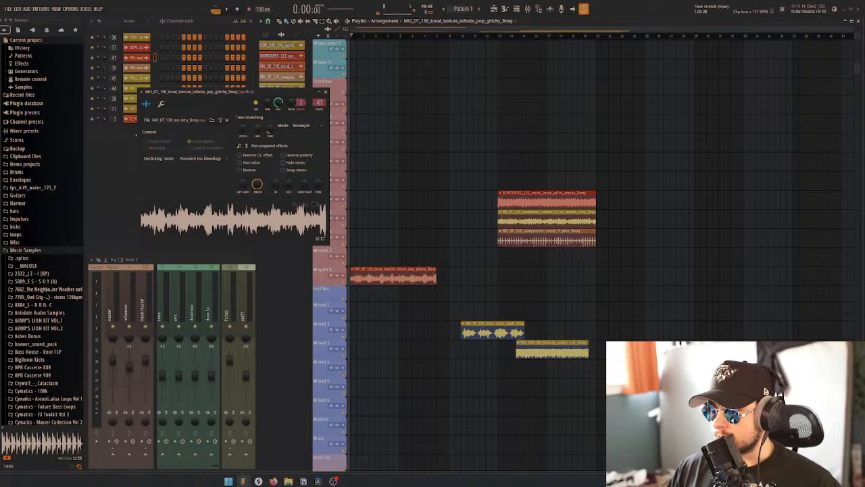
pyautogui.click(299, 126)
pyautogui.click(302, 153)
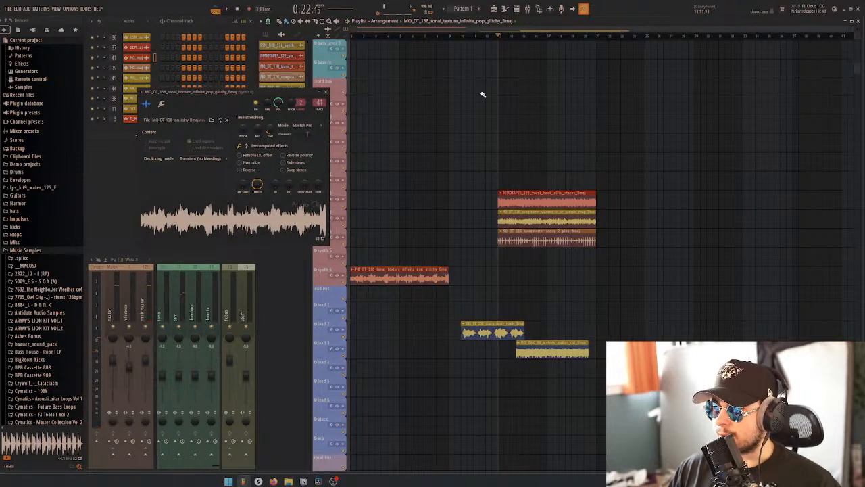
# Solo the ready_2_play clip's track, play it from bar 13, and turn the solo off again
pyautogui.rightClick(344, 246)
pyautogui.press('space')
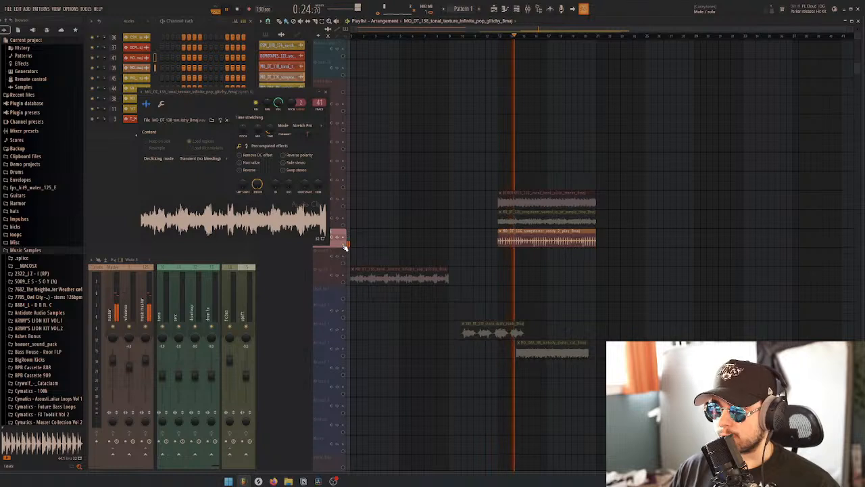
pyautogui.press('space')
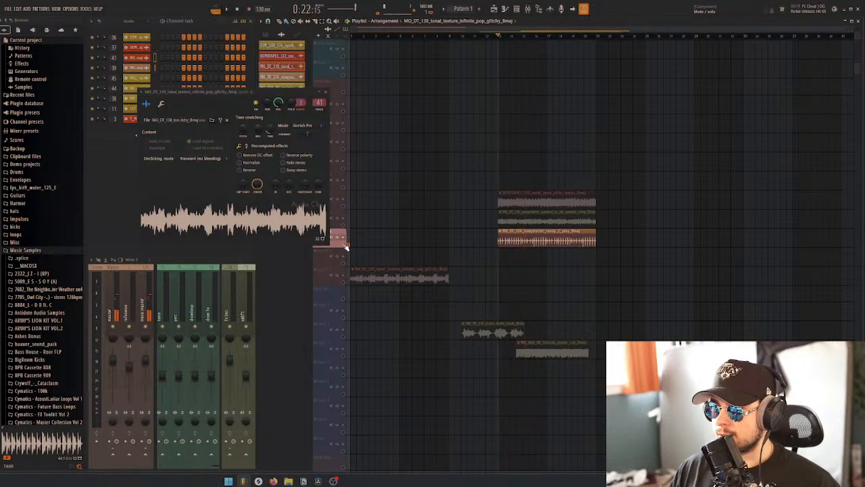
pyautogui.rightClick(344, 245)
# Play the tonal texture loop from bar 1 with the drums, stop playback and delete the clip from the playlist
pyautogui.press('space')
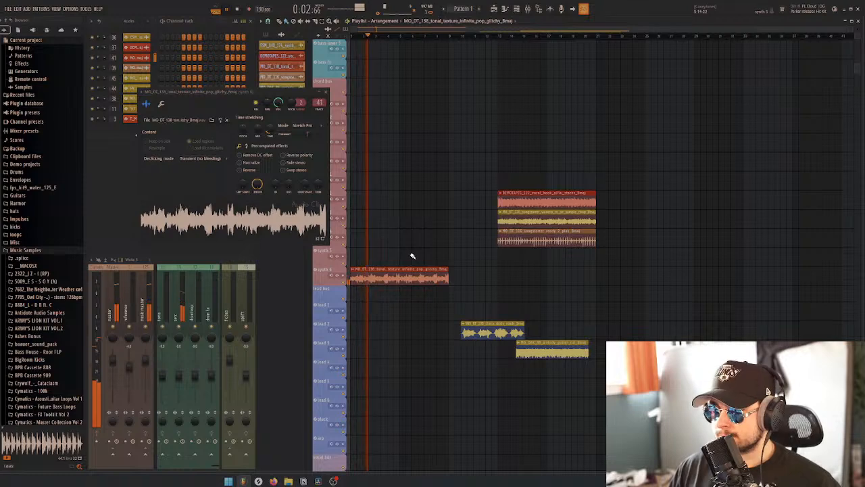
pyautogui.press('space')
pyautogui.rightClick(401, 279)
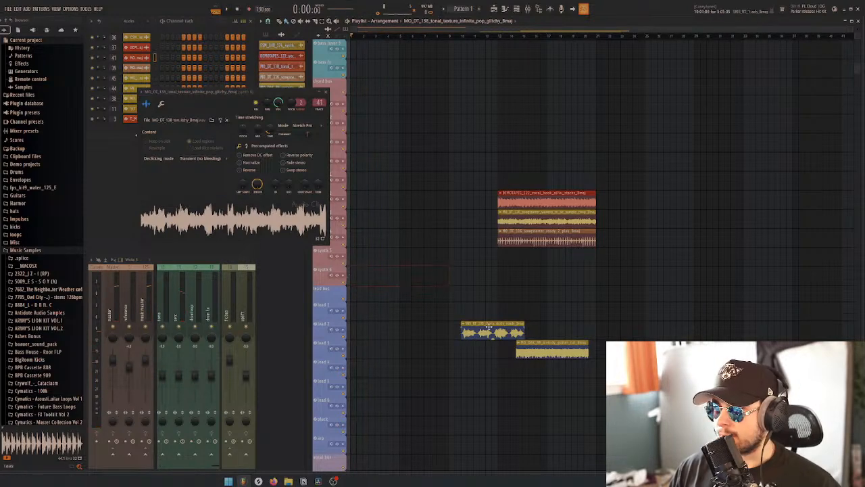
# Move the SNS_RT_100 choral textures clip to bar 1 and time-stretch it to four bars in Stretch Pro mode, playing it with the drums
pyautogui.moveTo(488, 326); pyautogui.dragTo(375, 265)
pyautogui.click(353, 267)
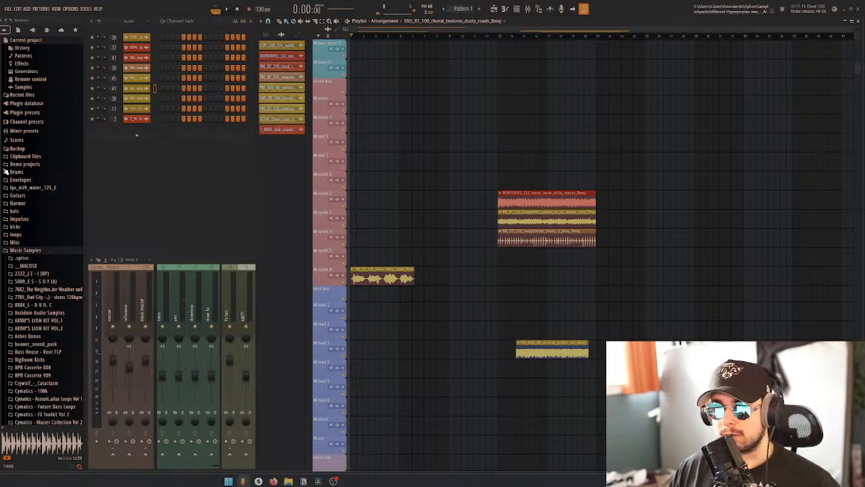
pyautogui.doubleClick(367, 271)
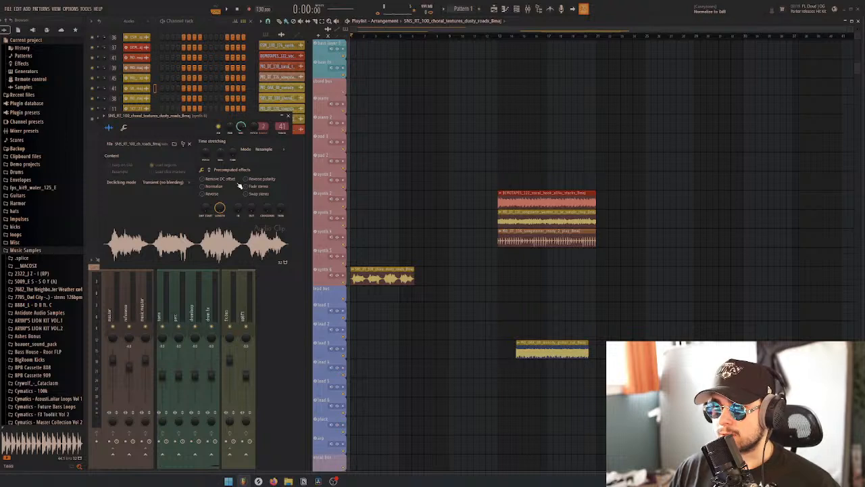
pyautogui.moveTo(230, 157); pyautogui.dragTo(230, 145)
pyautogui.click(264, 149)
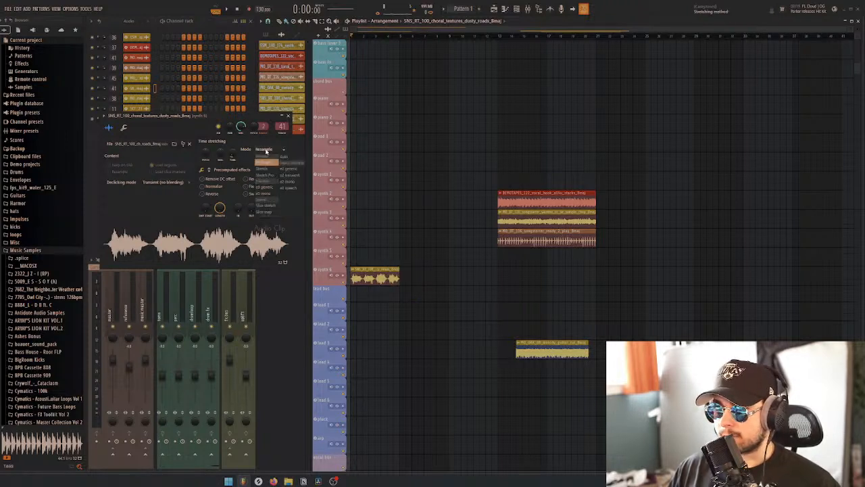
pyautogui.press('space')
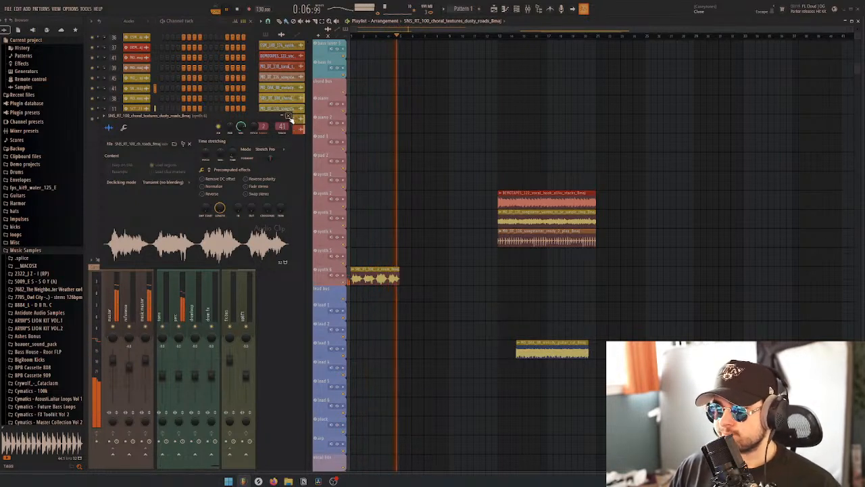
# Stop playback, delete the choral textures clip and place the MO_OAK_88 melody guitar cut at bar 1
pyautogui.click(289, 116)
pyautogui.press('space')
pyautogui.rightClick(381, 278)
pyautogui.moveTo(571, 349); pyautogui.dragTo(367, 259)
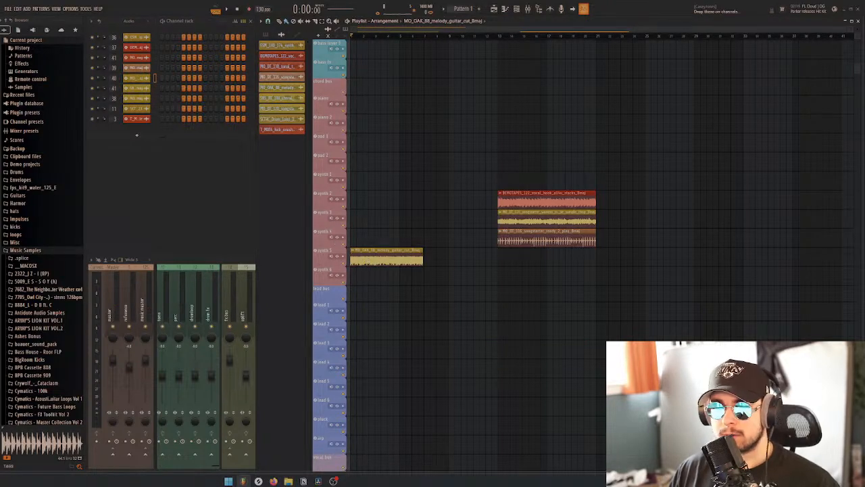
# Try time-stretching the MO_OAK_88 guitar cut to four bars in Stretch Pro mode and play it with the drums
pyautogui.rightClick(352, 259)
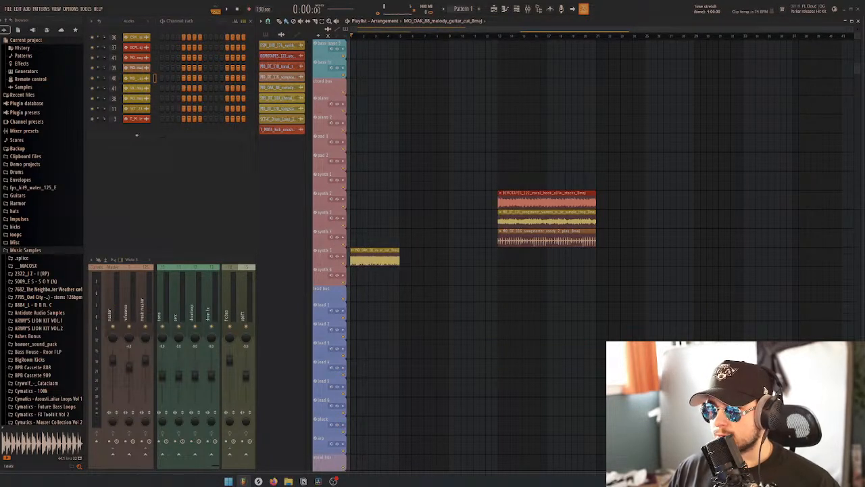
pyautogui.click(137, 78)
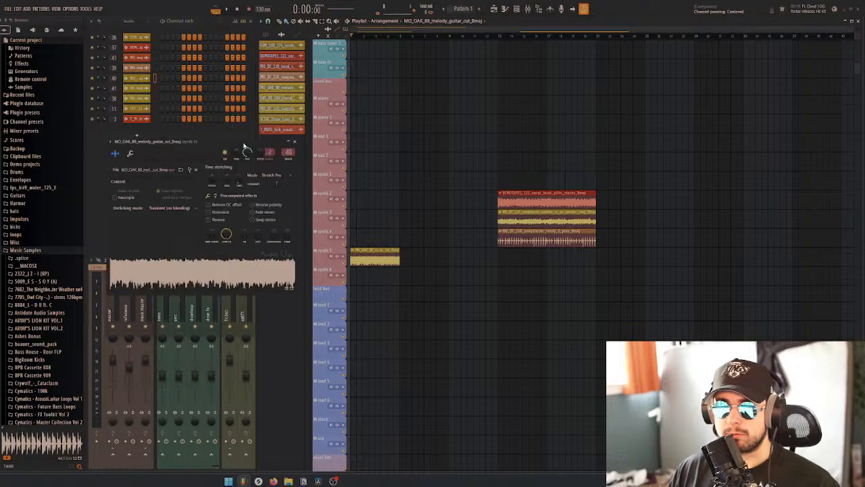
pyautogui.moveTo(243, 143); pyautogui.dragTo(267, 141)
pyautogui.press('space')
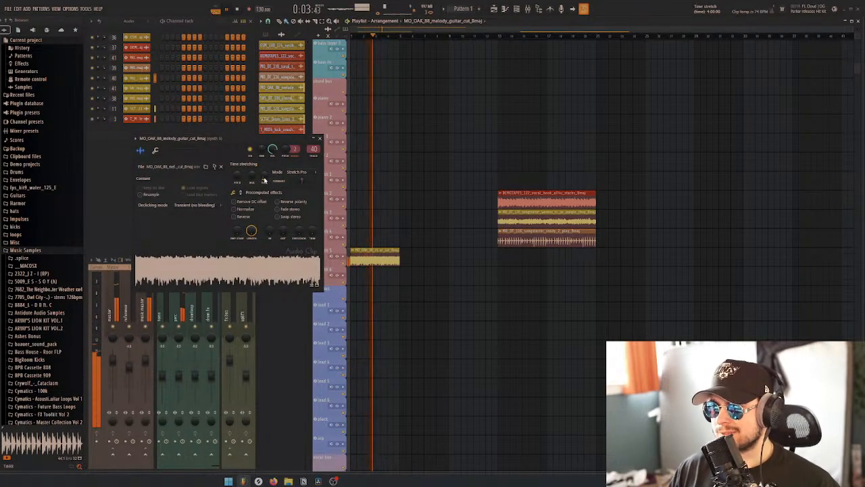
pyautogui.press('space')
# Try time-stretching the guitar cut to eight bars and play it with the drums
pyautogui.moveTo(265, 180); pyautogui.dragTo(265, 166)
pyautogui.press('space')
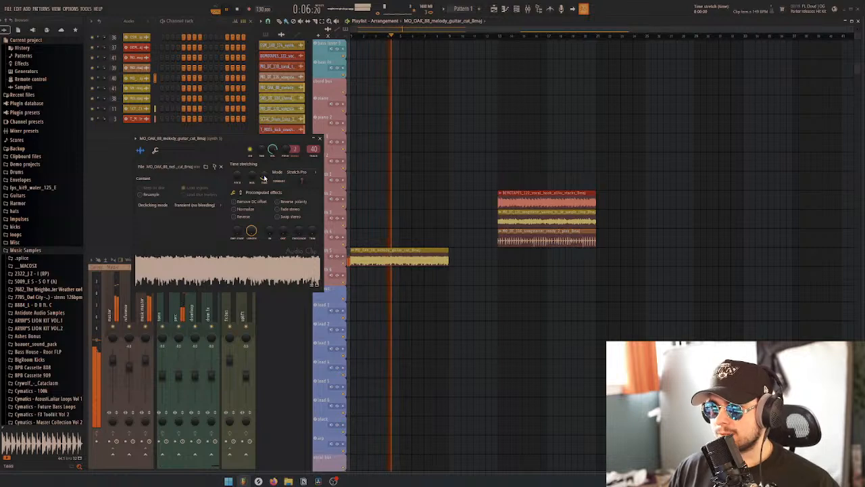
pyautogui.press('space')
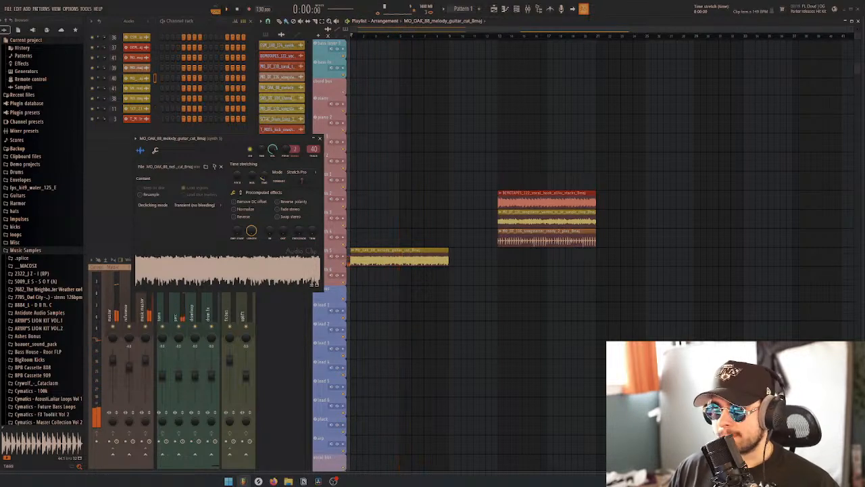
# Reset the guitar cut's time stretch to its original length, then solo its track and play it alone
pyautogui.moveTo(265, 178); pyautogui.dragTo(264, 217)
pyautogui.press('space')
pyautogui.press('space')
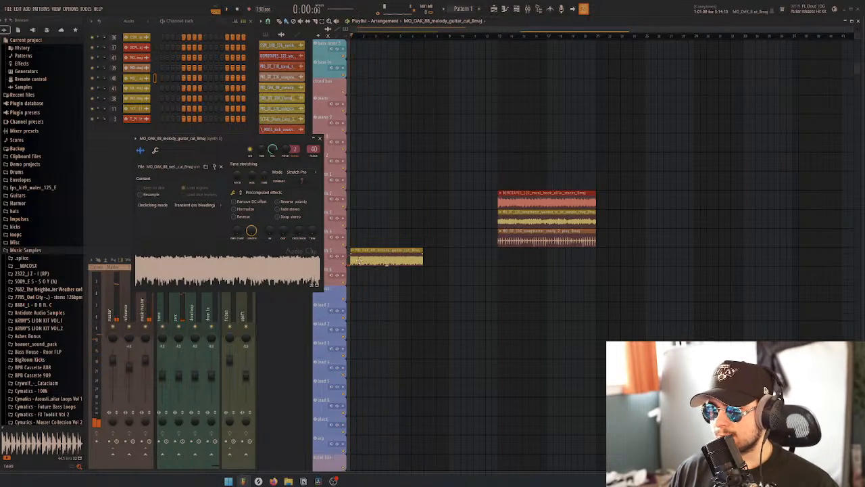
pyautogui.rightClick(345, 264)
pyautogui.press('space')
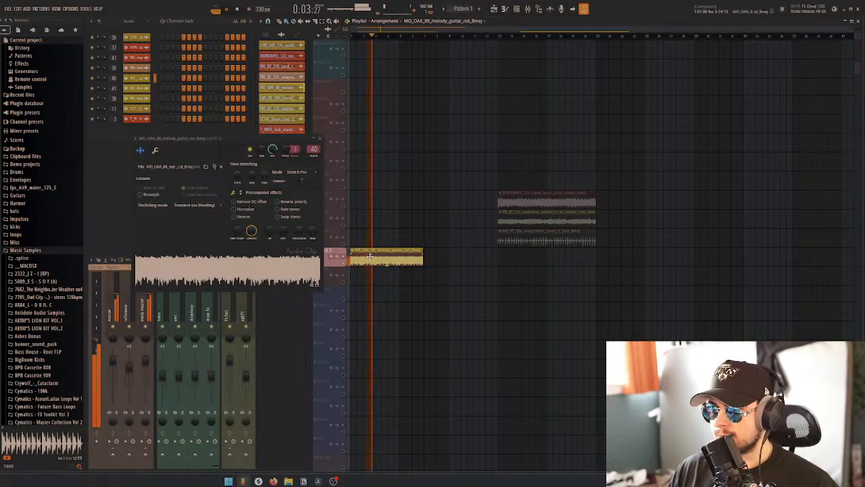
# Delete the guitar cut clip, stop playback and unsolo its track
pyautogui.rightClick(371, 257)
pyautogui.press('space')
pyautogui.click(320, 139)
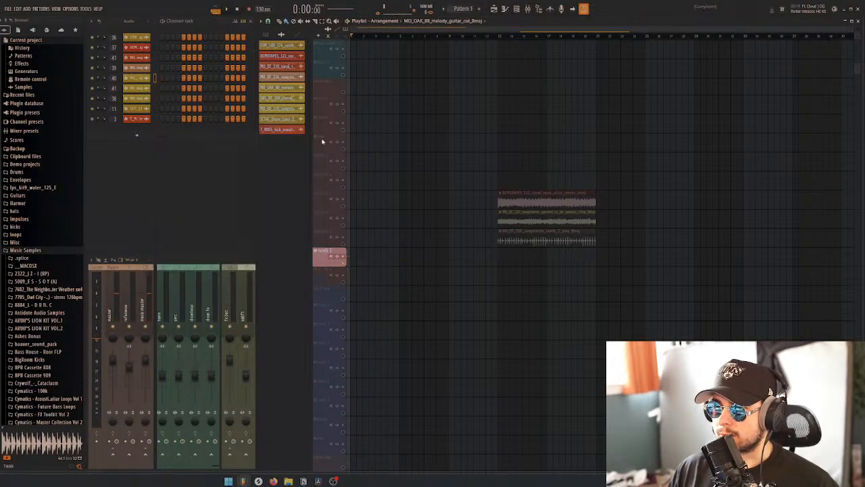
pyautogui.rightClick(343, 263)
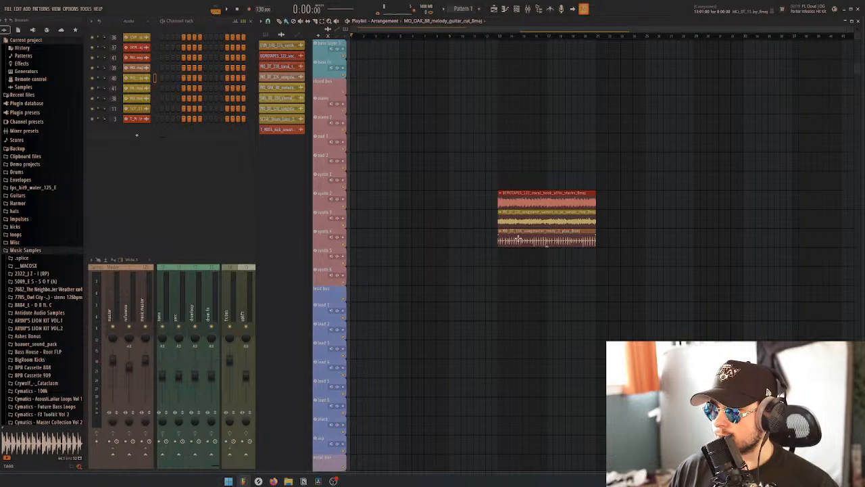
# Move the MO_DT_116 songstarter ready_2_play clip back to bar 1 and play it with the drums
pyautogui.moveTo(543, 241); pyautogui.dragTo(396, 242)
pyautogui.scroll(1, 494, 261)
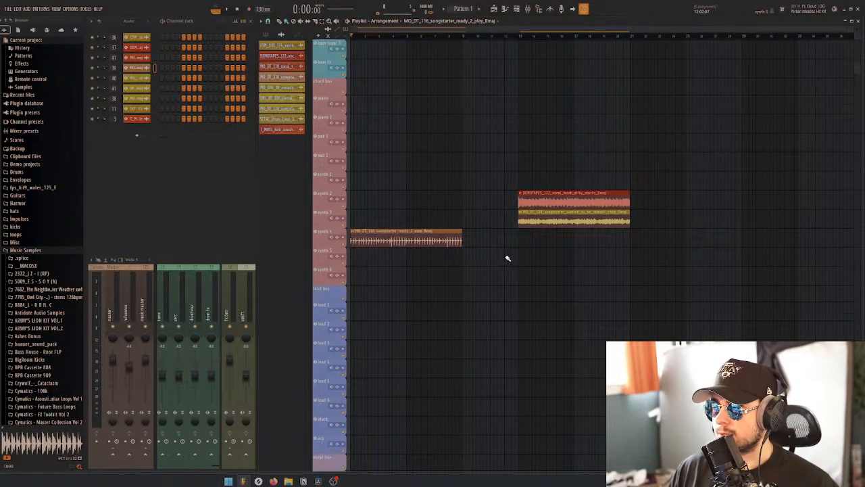
pyautogui.press('space')
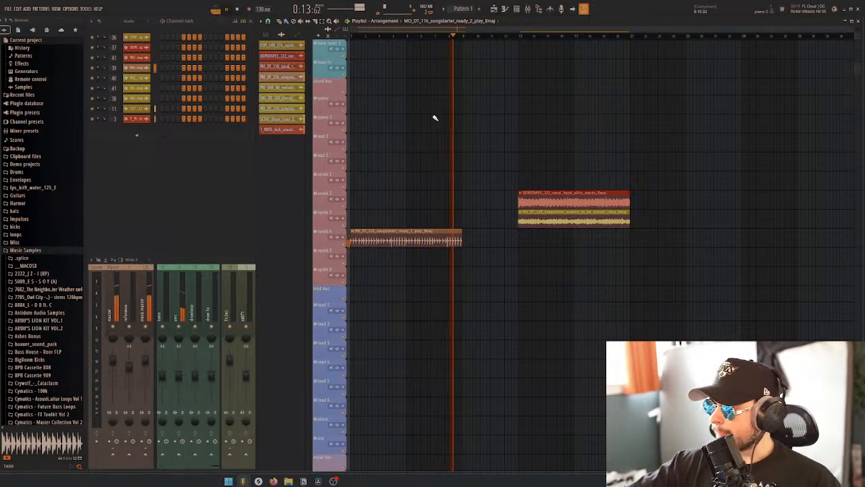
pyautogui.press('space')
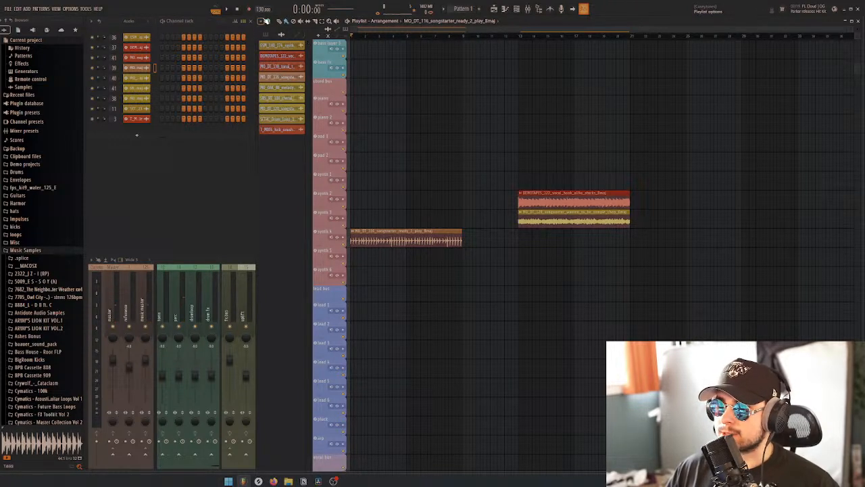
# Add time markers named "intro" at bar 1 and "lead melody" at bar 9 of the playlist
pyautogui.click(261, 21)
pyautogui.moveTo(287, 52)
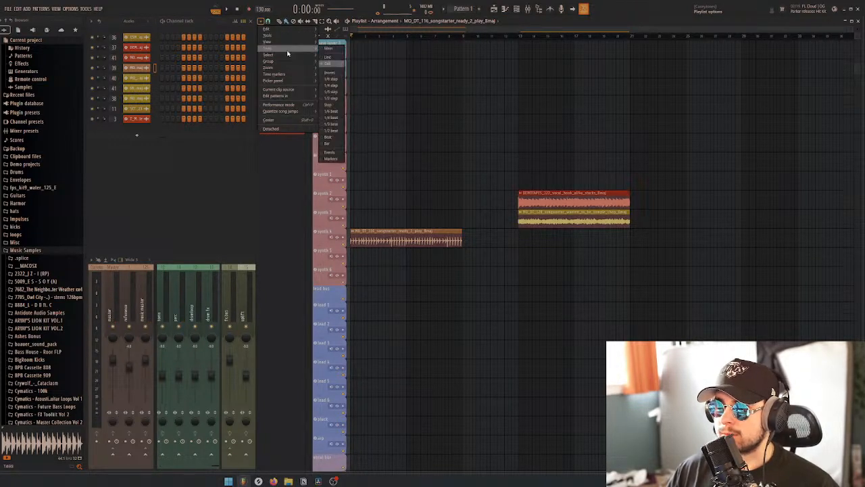
pyautogui.moveTo(290, 75)
pyautogui.click(349, 75)
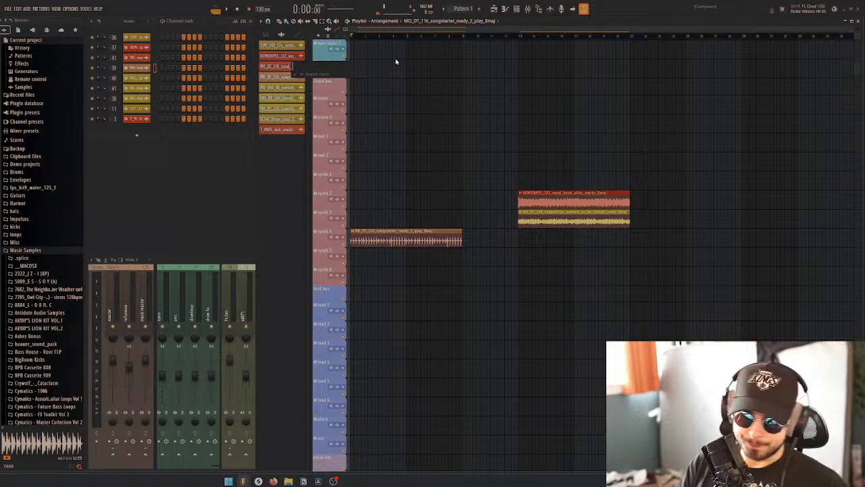
pyautogui.press('Return')
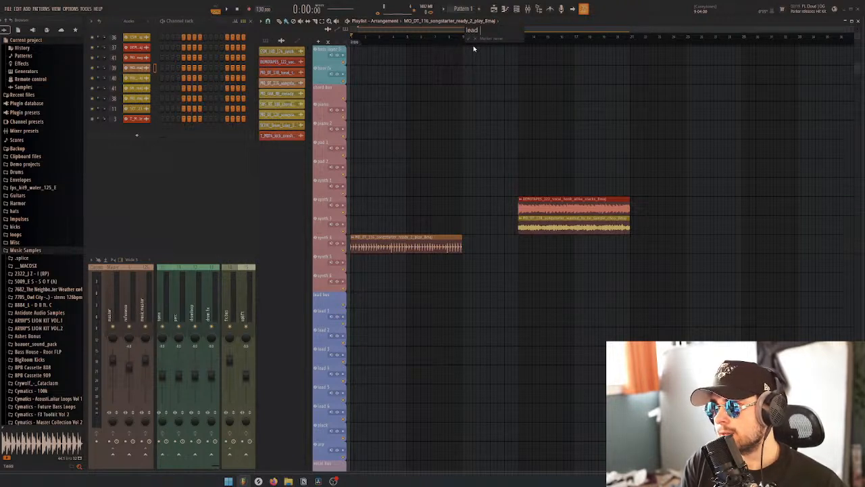
pyautogui.press('Return')
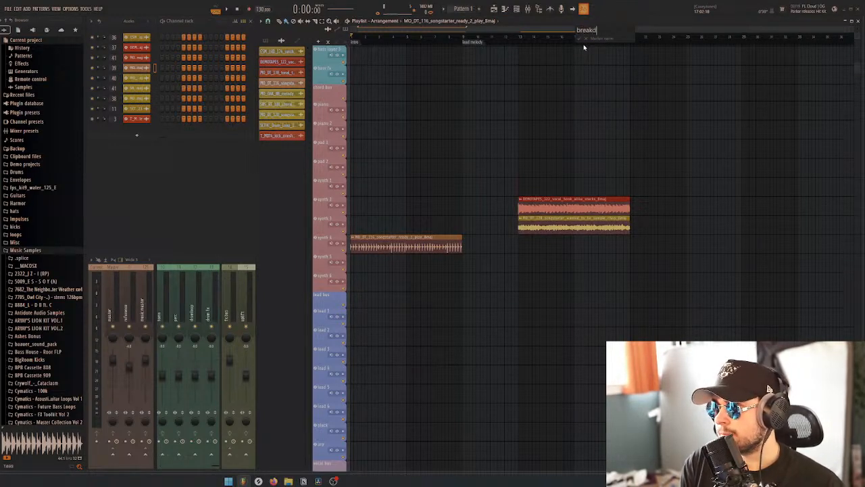
# Add time markers named "breakdown" at bar 17 and "build" at bar 21
pyautogui.write('own')
pyautogui.press('Return')
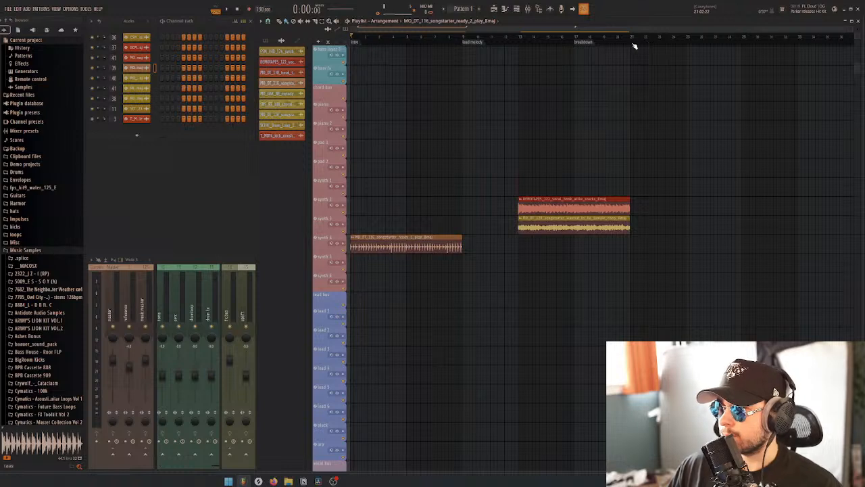
pyautogui.write('bui')
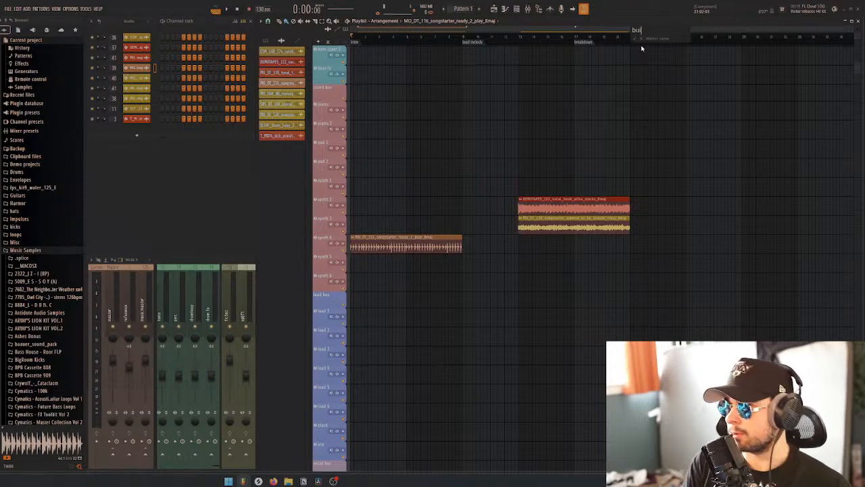
pyautogui.write('ld')
pyautogui.press('Return')
# Add a time marker named "drop" at bar 25, after the build
pyautogui.rightClick(693, 47)
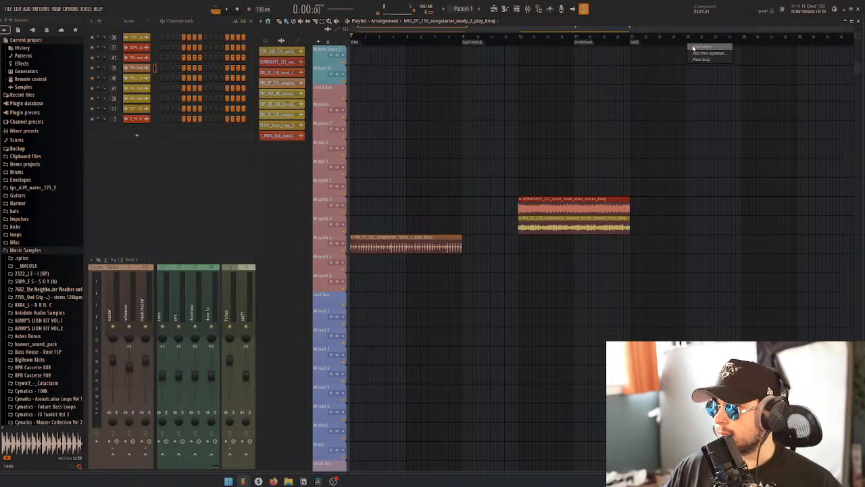
pyautogui.click(694, 48)
pyautogui.write('drop')
pyautogui.press('Return')
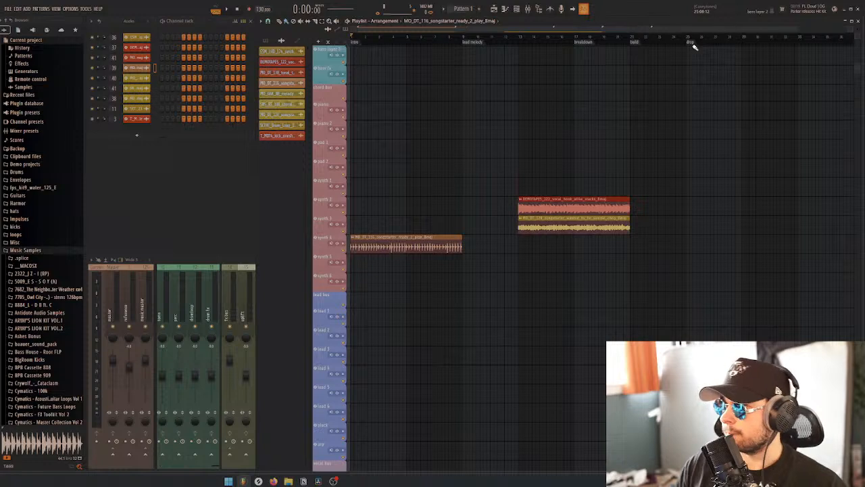
# Add a time marker named "verse 1" at bar 57, well after the drop
pyautogui.scroll(-1, 724, 122)
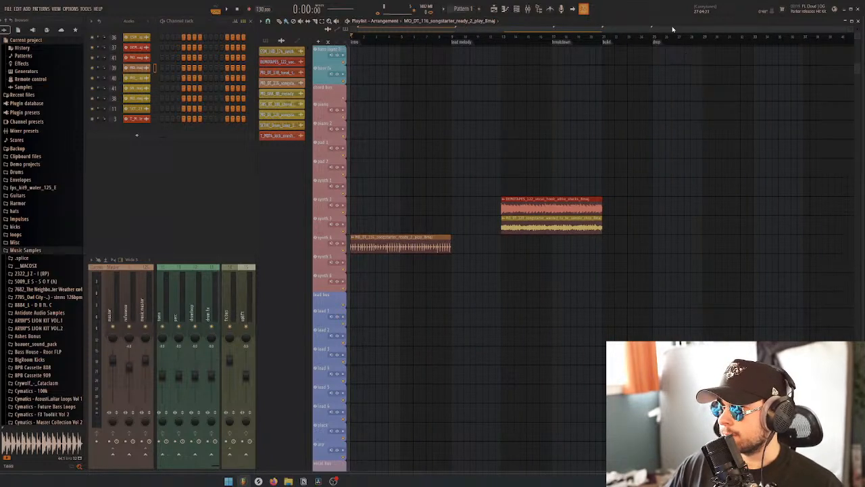
pyautogui.moveTo(673, 29); pyautogui.dragTo(830, 30)
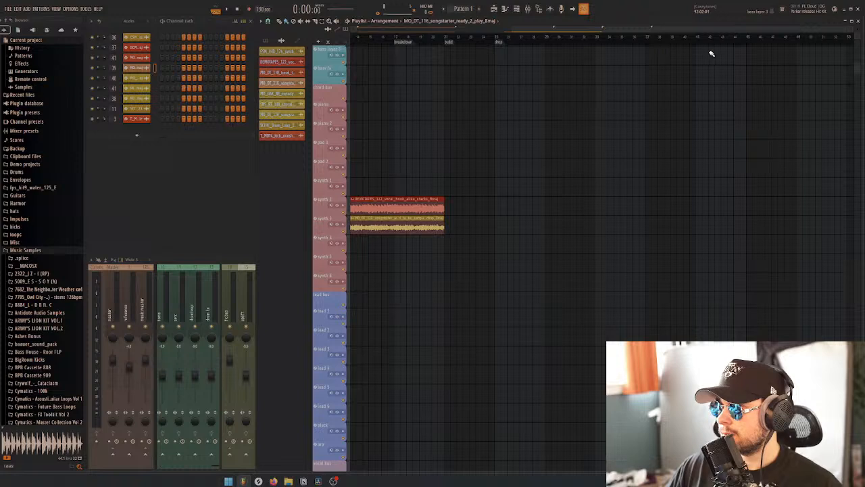
pyautogui.moveTo(716, 42); pyautogui.dragTo(787, 43)
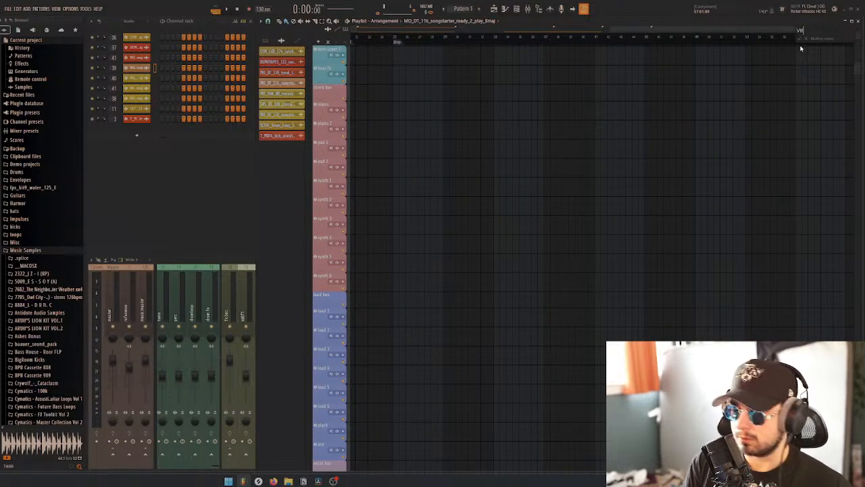
pyautogui.press('Return')
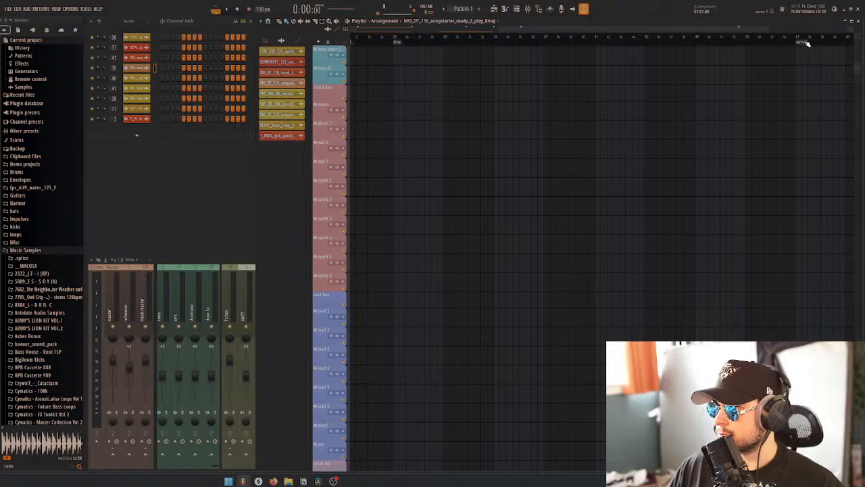
# Rename the marker at bar 57 to "verse 2"
pyautogui.rightClick(807, 42)
pyautogui.click(818, 77)
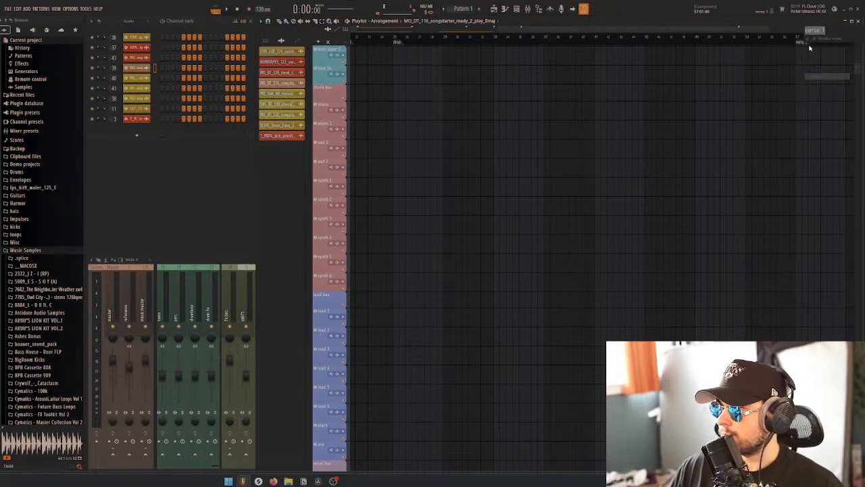
pyautogui.press('Right')
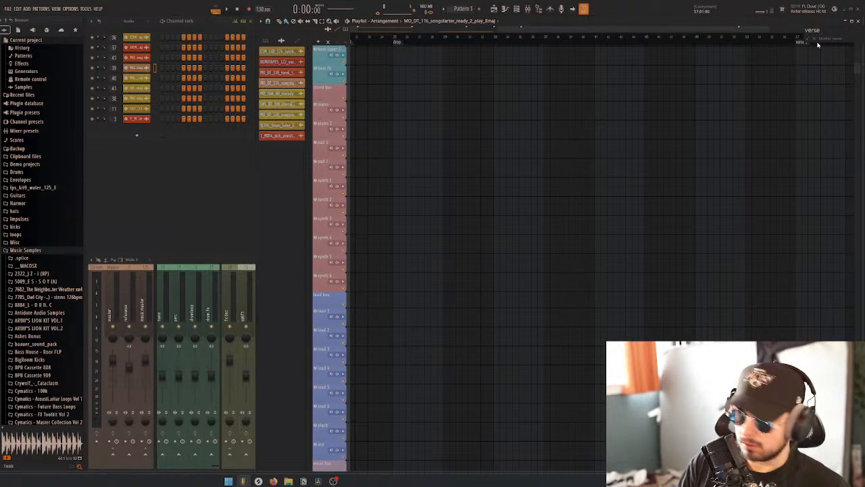
pyautogui.press('Return')
# Try the MO_DT_120 songstarter wanted_to_be_sample_chop clip at the drop marker, bar 25, and play it from there
pyautogui.scroll(-3, 749, 91)
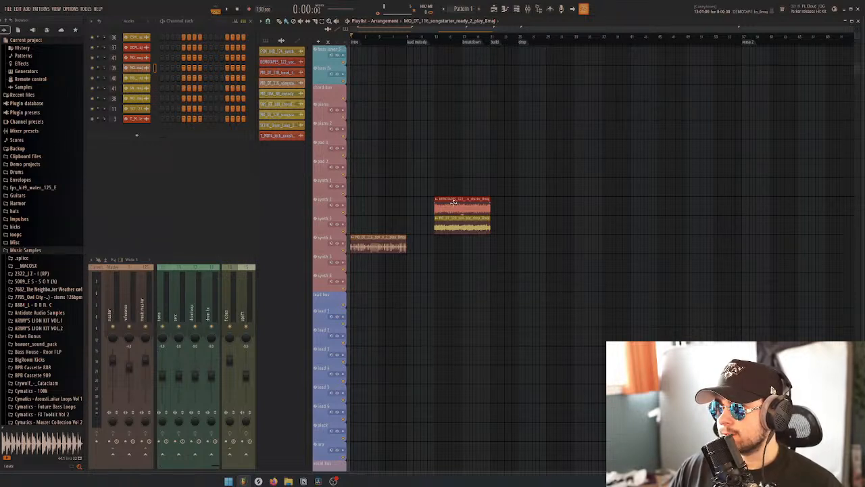
pyautogui.moveTo(471, 228); pyautogui.dragTo(555, 227)
pyautogui.click(521, 39)
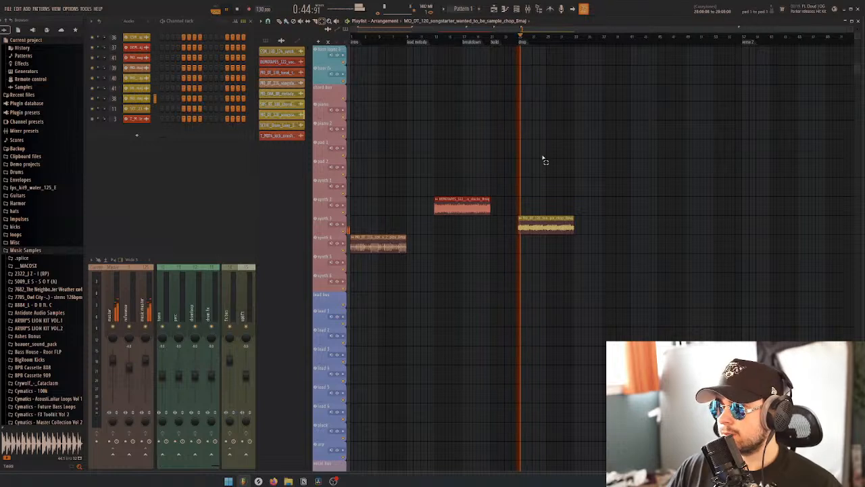
pyautogui.press('space')
# Move the sample chop clip to the breakdown at bar 17 and the DEMOTAPES vocal hook clip to the drop, playing the hook
pyautogui.moveTo(535, 225); pyautogui.dragTo(545, 206)
pyautogui.press('space')
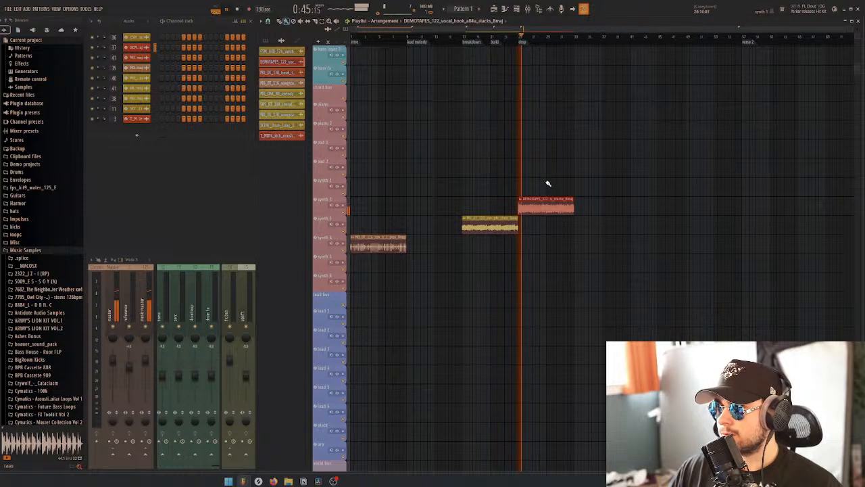
pyautogui.press('space')
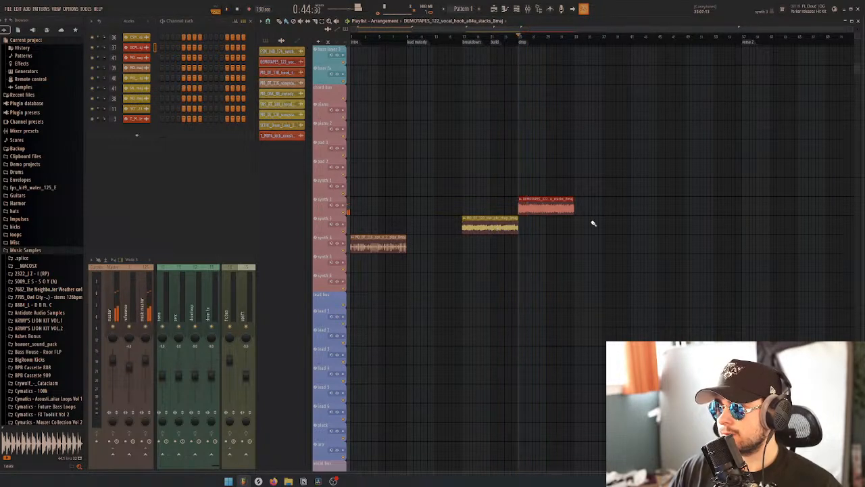
# Play the intro clip with the drums from bar 1, then stop playback
pyautogui.click(746, 38)
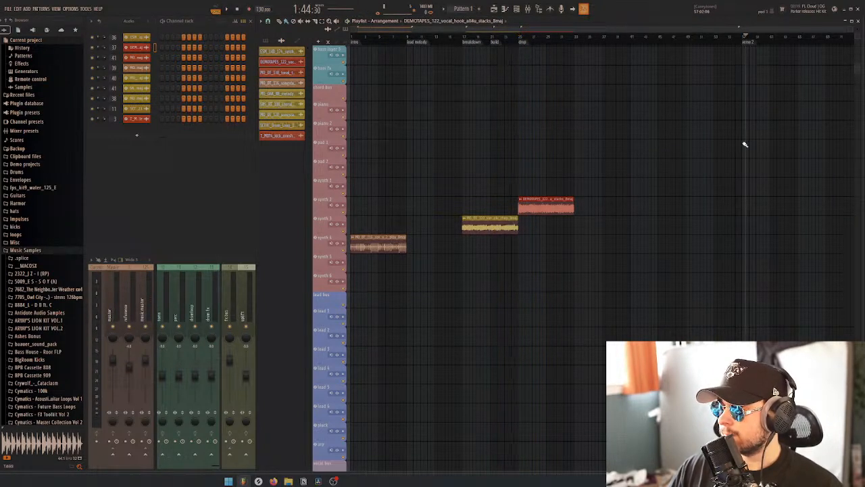
pyautogui.moveTo(371, 38); pyautogui.dragTo(350, 38)
pyautogui.press('space')
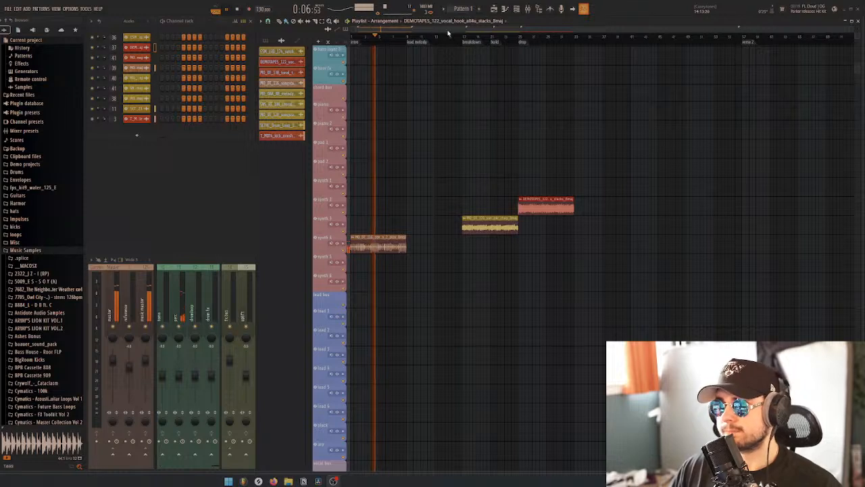
pyautogui.press('space')
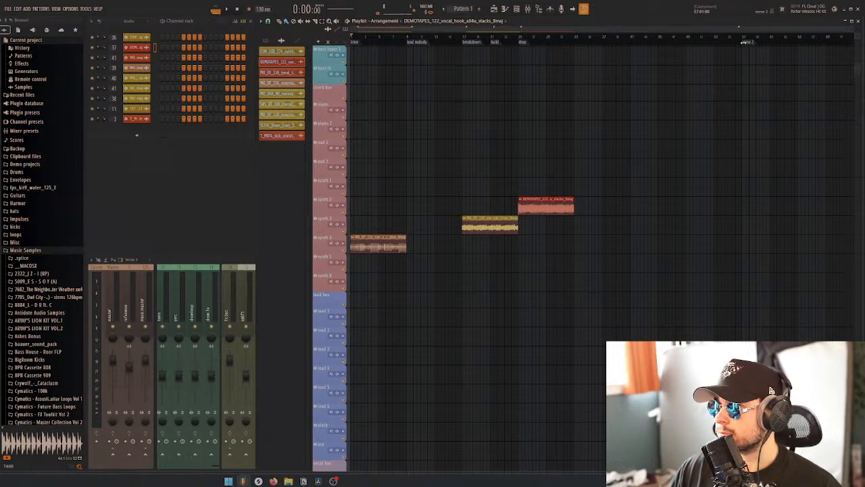
# Move the "verse 2" marker to bar 41 and check the length of the drop section with the playhead
pyautogui.moveTo(745, 43); pyautogui.dragTo(636, 43)
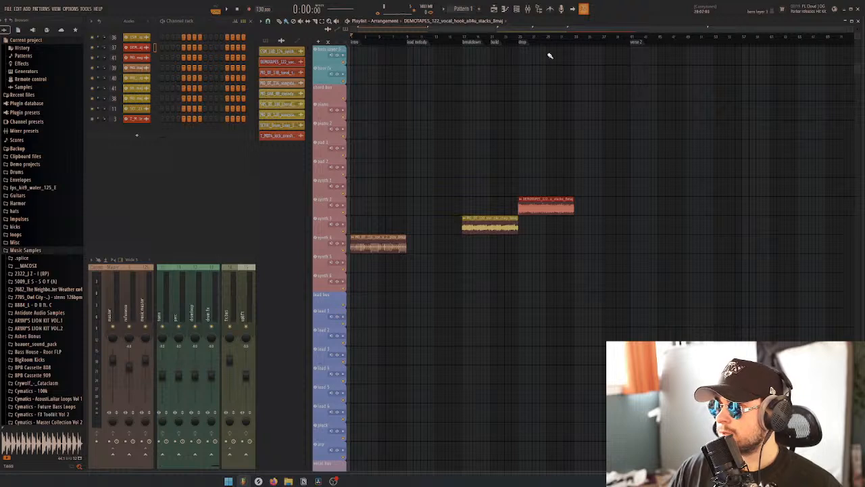
pyautogui.click(522, 36)
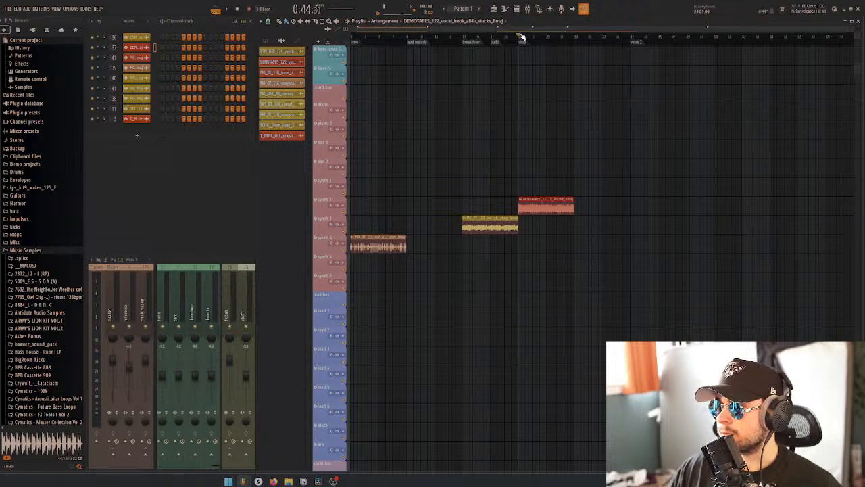
pyautogui.click(633, 38)
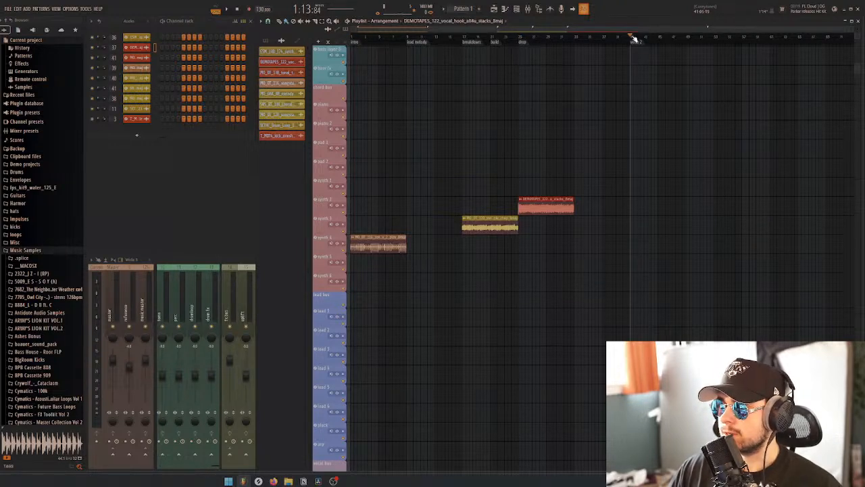
pyautogui.moveTo(522, 38); pyautogui.dragTo(634, 42)
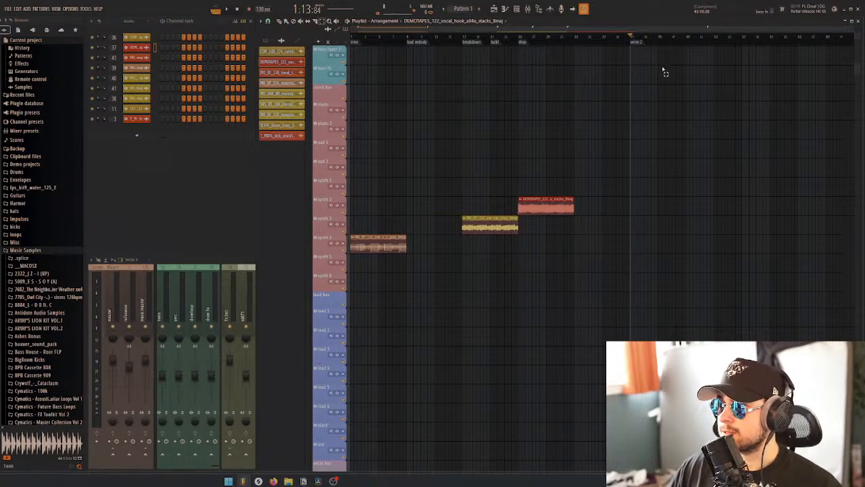
# Add a second time marker named "build" at bar 57, after verse 2
pyautogui.scroll(3, 665, 73)
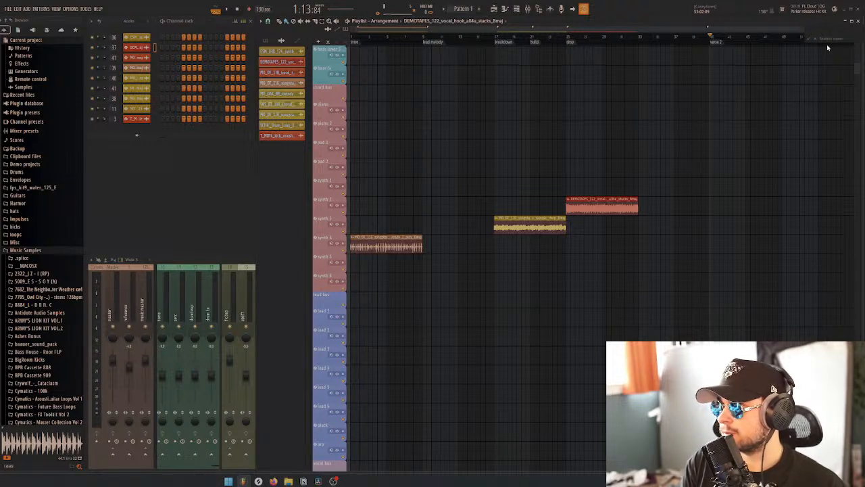
pyautogui.write('build')
pyautogui.press('Return')
pyautogui.scroll(-3, 739, 43)
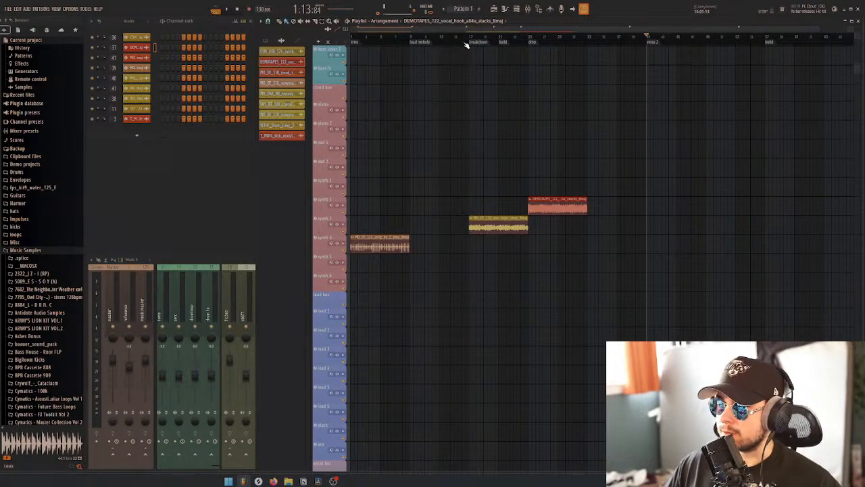
# Play the arrangement from bar 1, stop it, and step the playhead through the breakdown to verse 2
pyautogui.moveTo(371, 38); pyautogui.dragTo(336, 45)
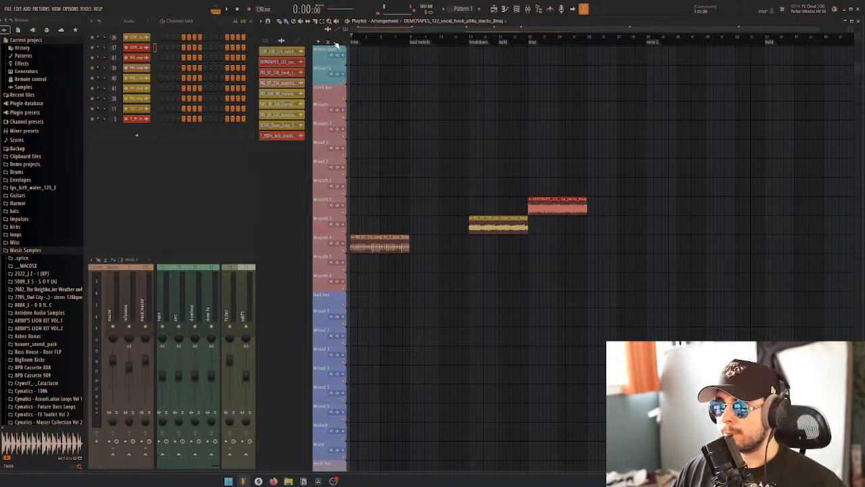
pyautogui.press('space')
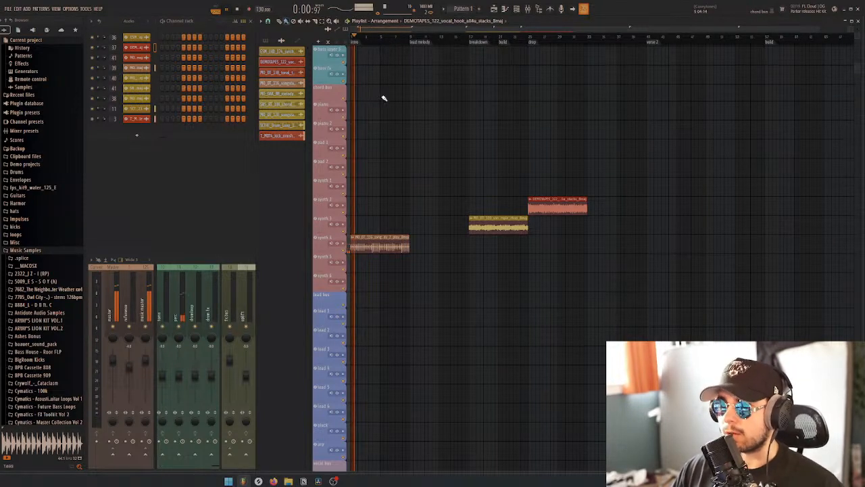
pyautogui.press('space')
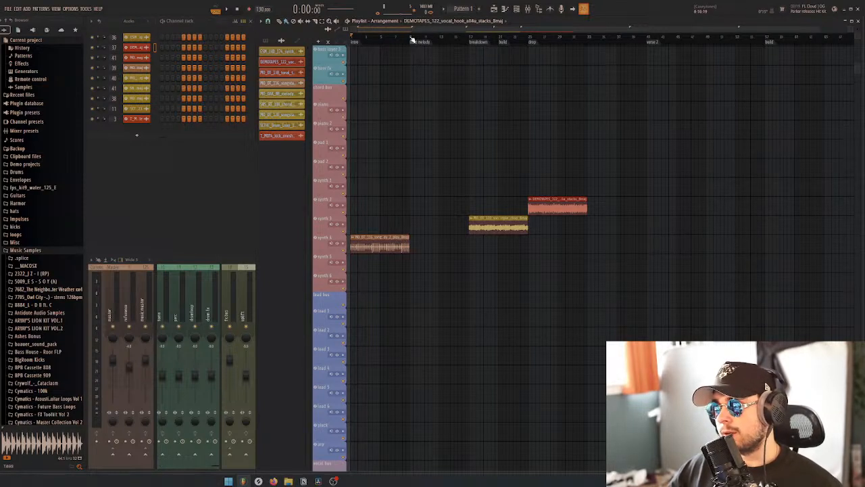
pyautogui.moveTo(432, 39); pyautogui.dragTo(471, 37)
pyautogui.scroll(5, 492, 83)
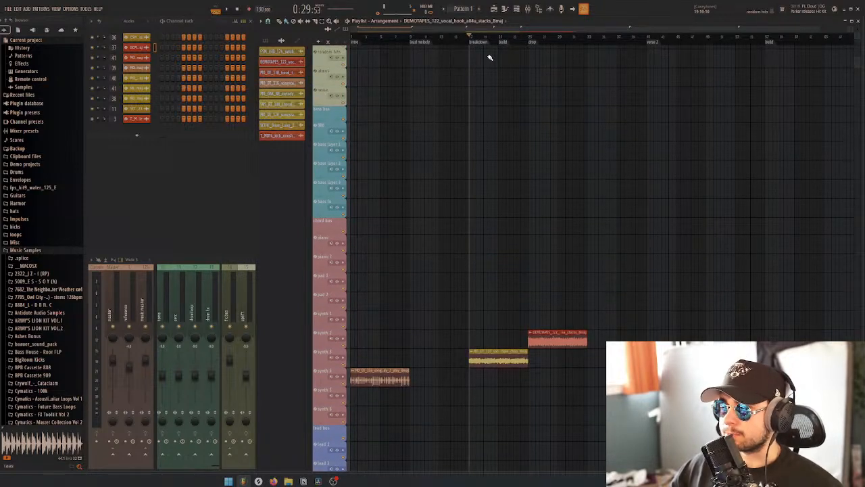
pyautogui.moveTo(476, 37)
pyautogui.mouseDown()
pyautogui.moveTo(575, 36)
pyautogui.moveTo(654, 58)
pyautogui.moveTo(652, 66)
pyautogui.mouseUp()
# Add a time marker named "drop 2" at bar 73 and an outro marker at bar 85
pyautogui.scroll(-1, 708, 108)
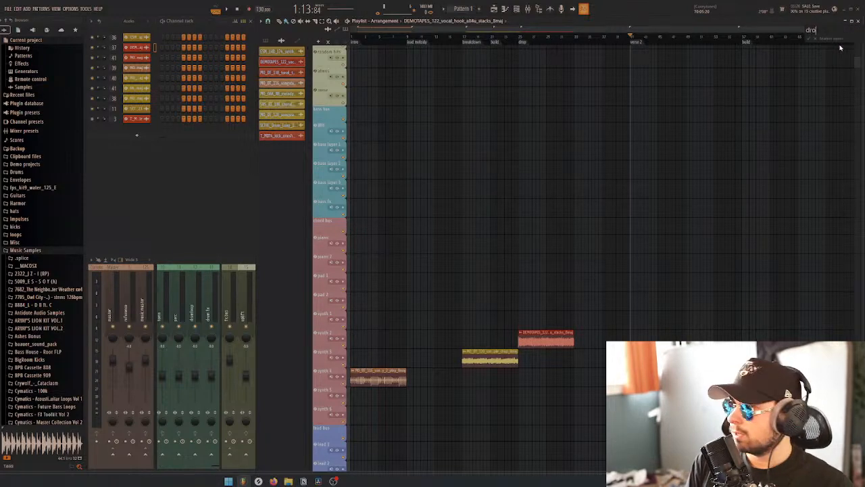
pyautogui.press('Return')
pyautogui.scroll(-1, 806, 47)
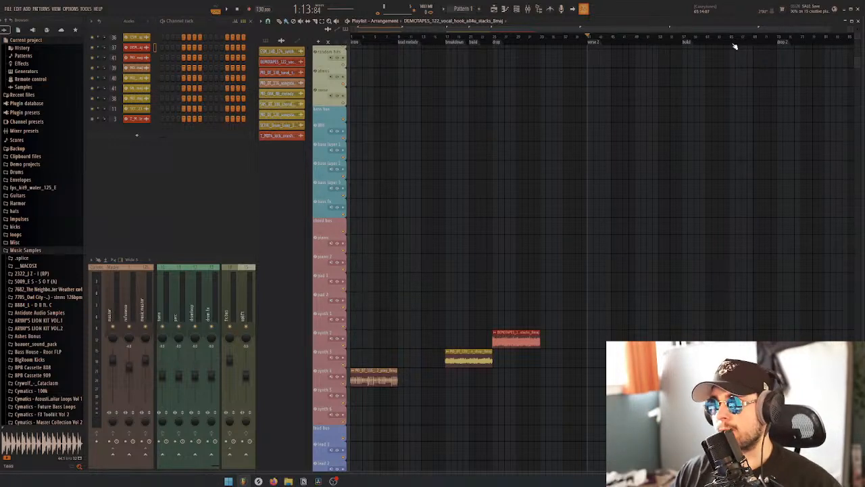
pyautogui.scroll(-1, 655, 92)
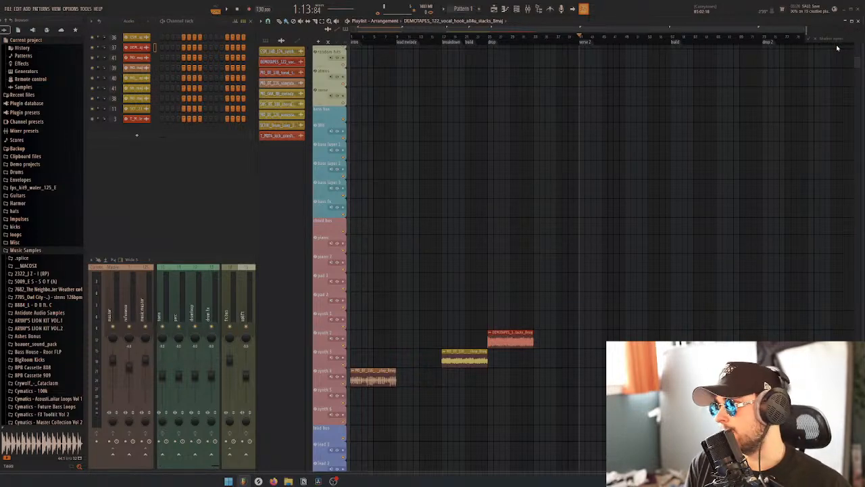
pyautogui.press('Return')
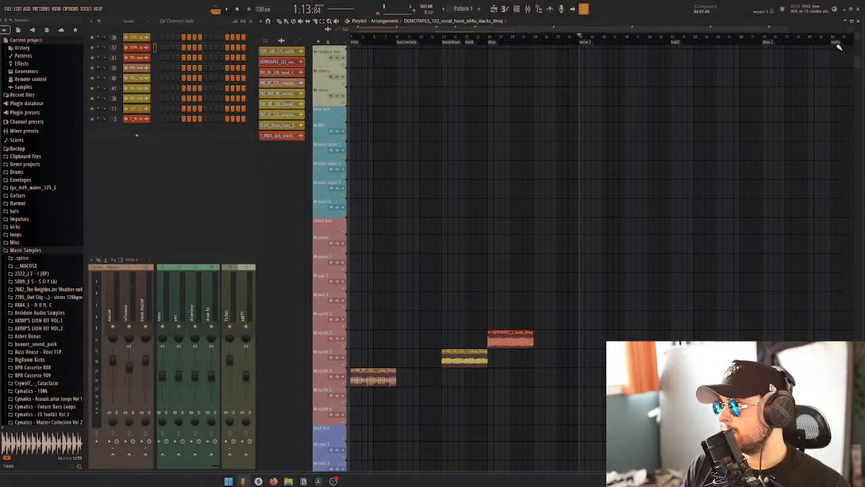
# Move the outro marker to bar 105 and add an "end" marker at bar 109
pyautogui.scroll(-2, 774, 59)
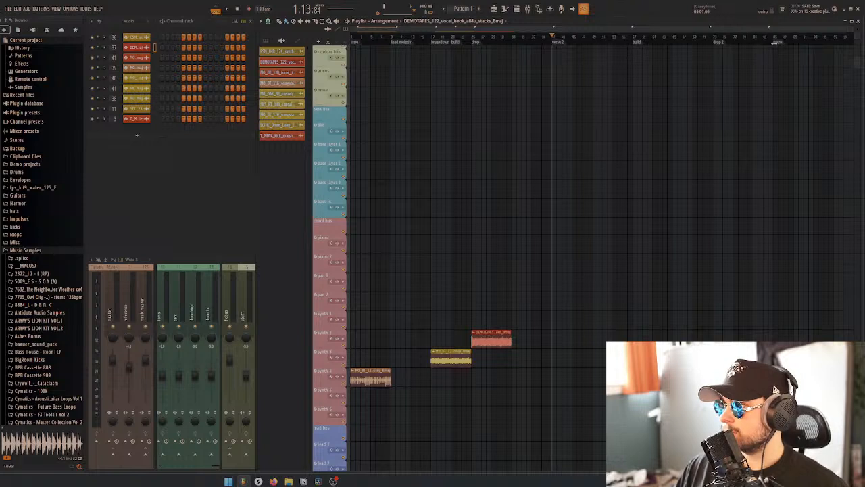
pyautogui.moveTo(777, 44); pyautogui.dragTo(792, 52)
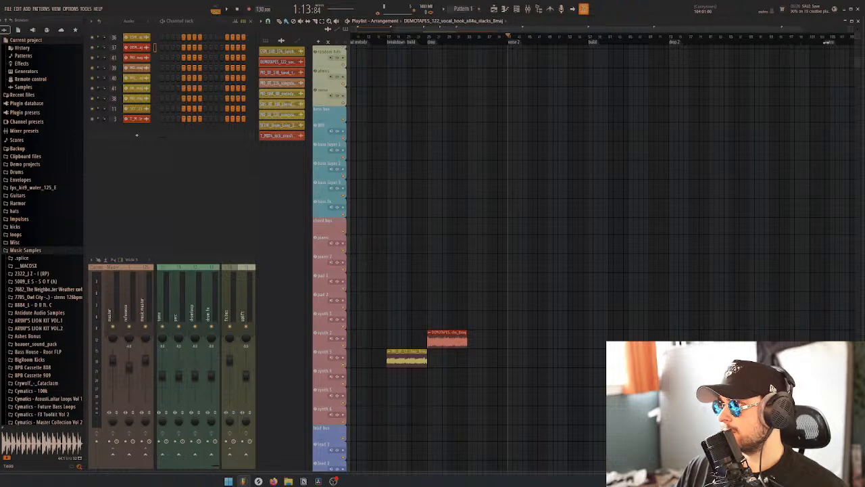
pyautogui.scroll(-2, 840, 69)
pyautogui.scroll(4, 838, 61)
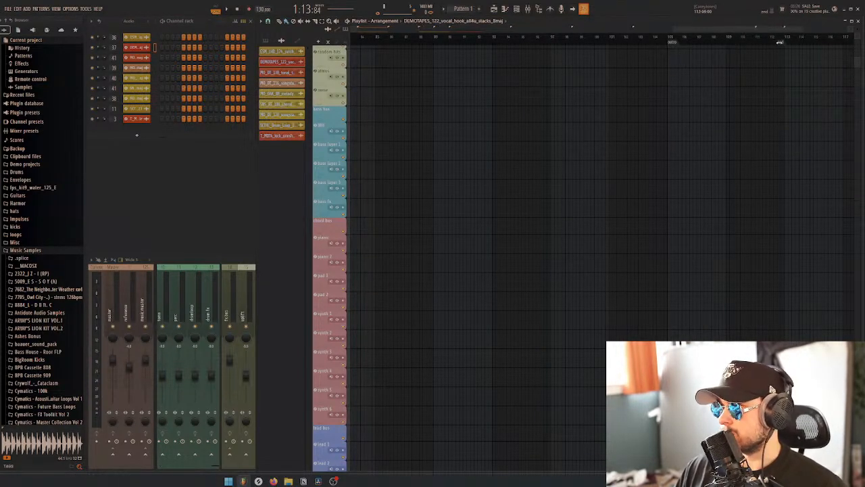
pyautogui.scroll(-4, 738, 88)
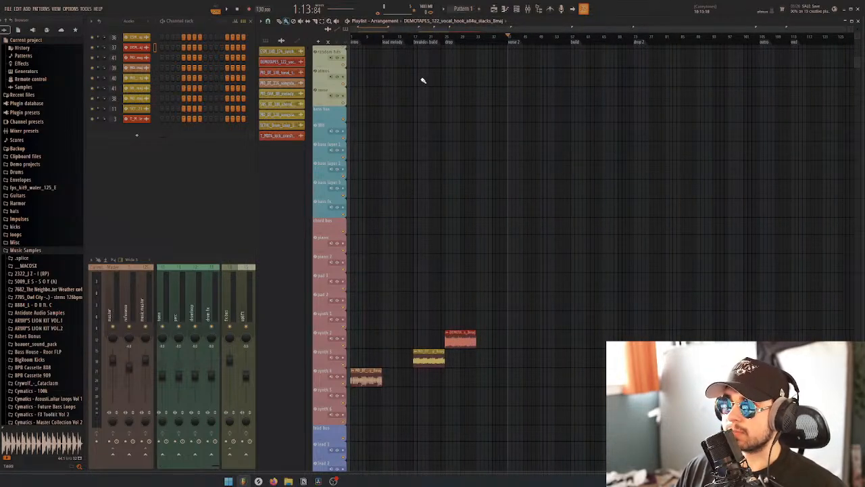
pyautogui.scroll(3, 804, 59)
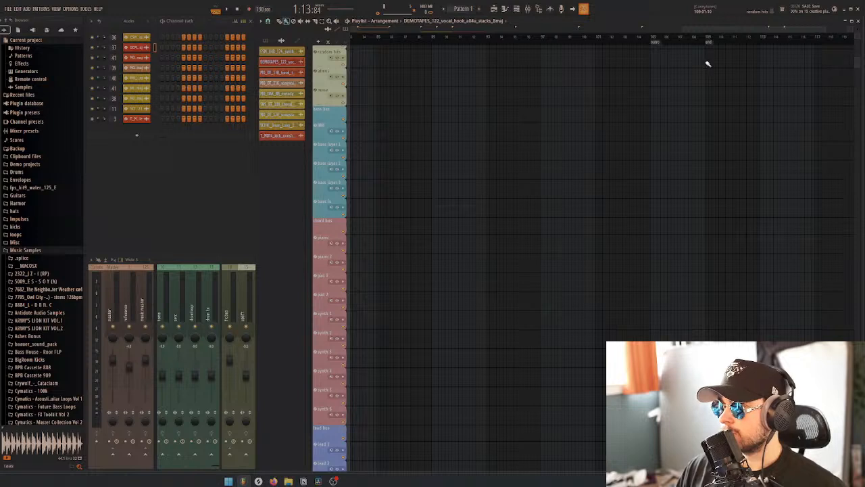
pyautogui.scroll(-4, 683, 77)
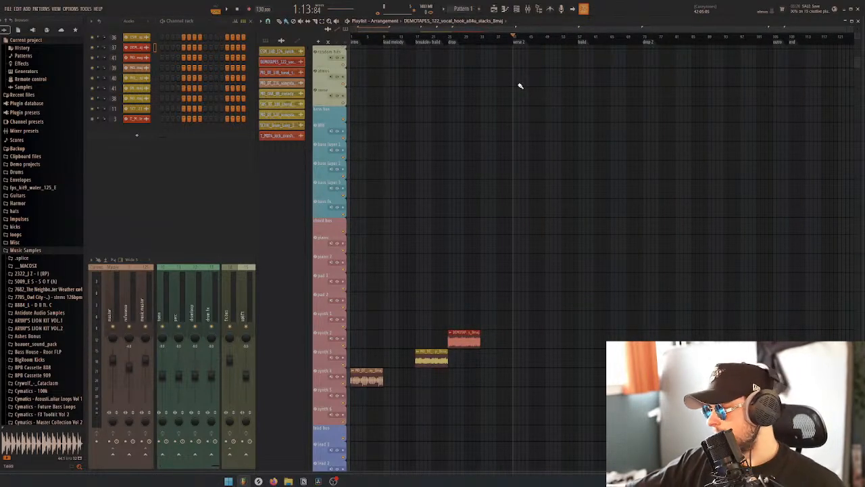
# Play the arrangement from bar 1 and look over the FX, bass and synth tracks
pyautogui.press('space')
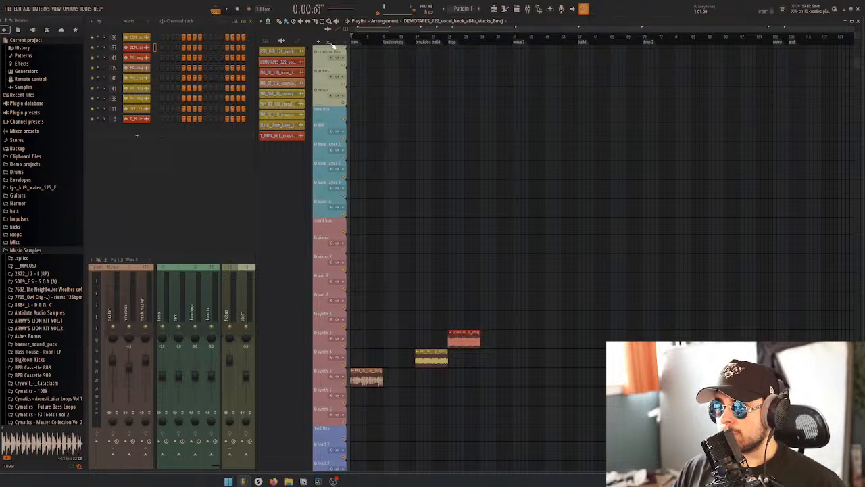
pyautogui.scroll(4, 393, 93)
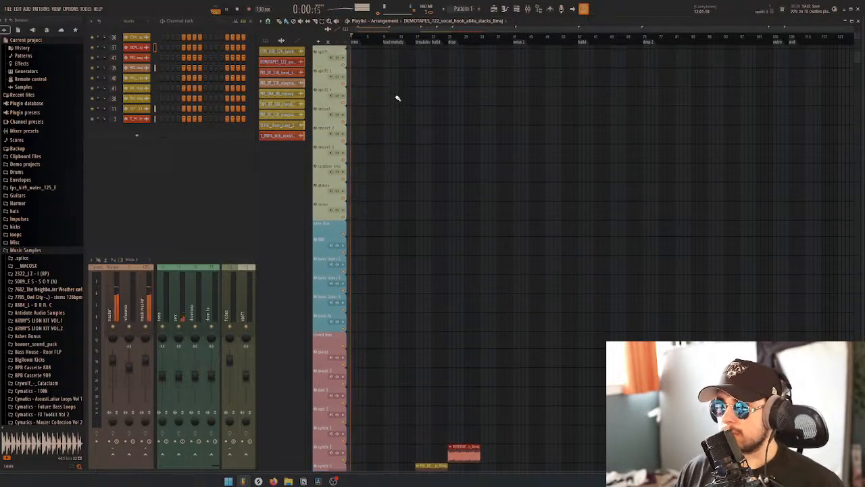
pyautogui.press('space')
pyautogui.scroll(-5, 407, 120)
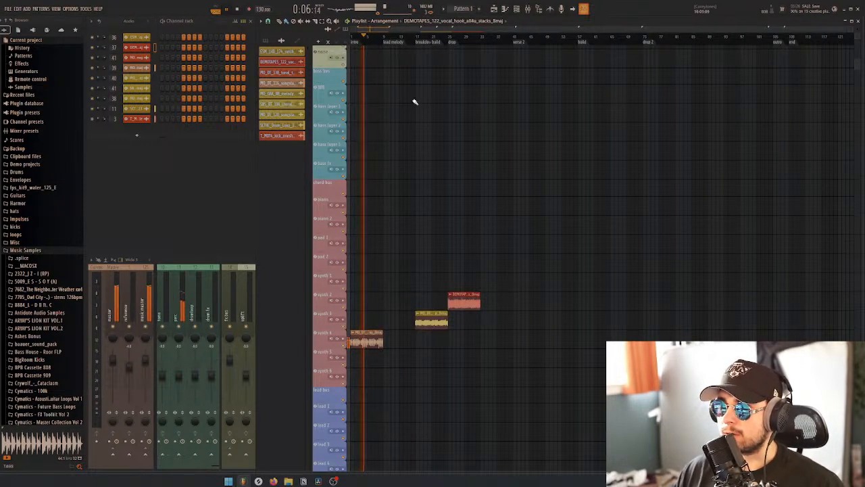
# Stop playback and save the project as "summer track"
pyautogui.press('space')
pyautogui.hotkey('ctrl', 's')
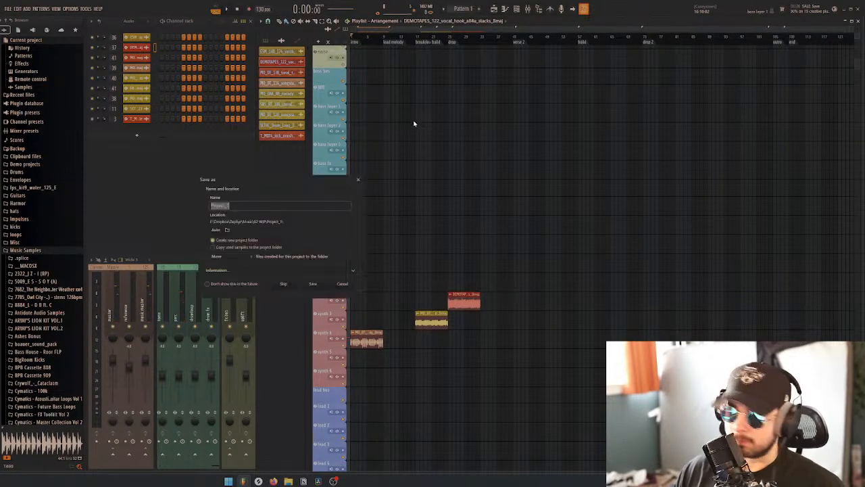
pyautogui.click(358, 181)
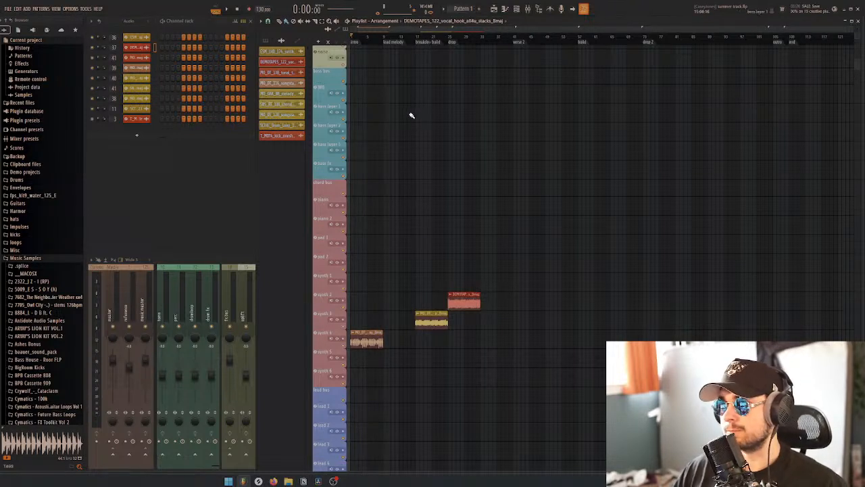
# Play the intro from bar 1 while looking through its kick, percussion and synth clips, and stop before the lead melody
pyautogui.press('space')
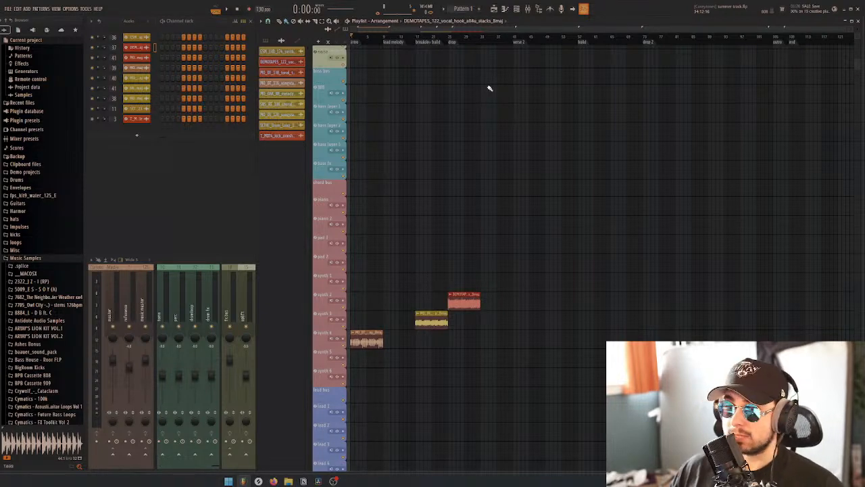
pyautogui.press('space')
pyautogui.scroll(10, 400, 116)
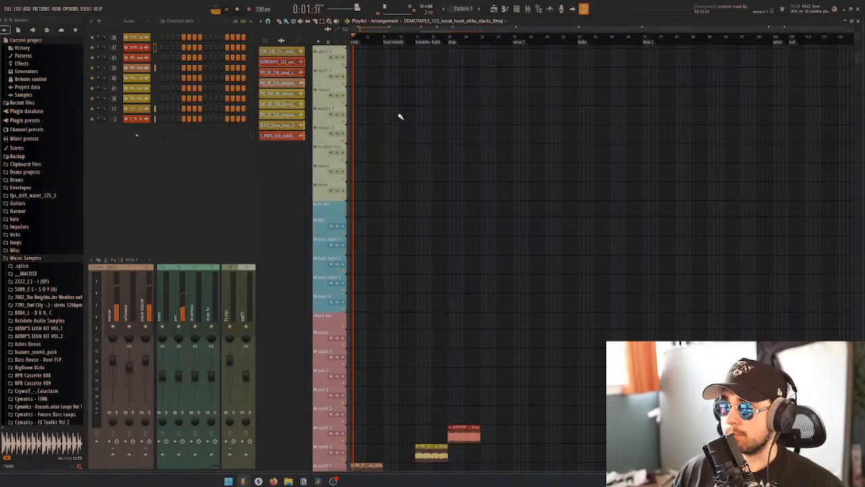
pyautogui.scroll(3, 399, 116)
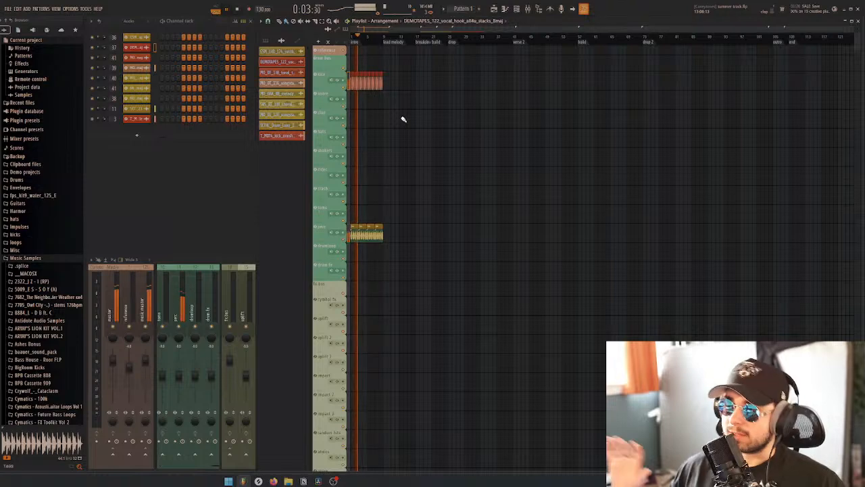
pyautogui.scroll(-5, 384, 142)
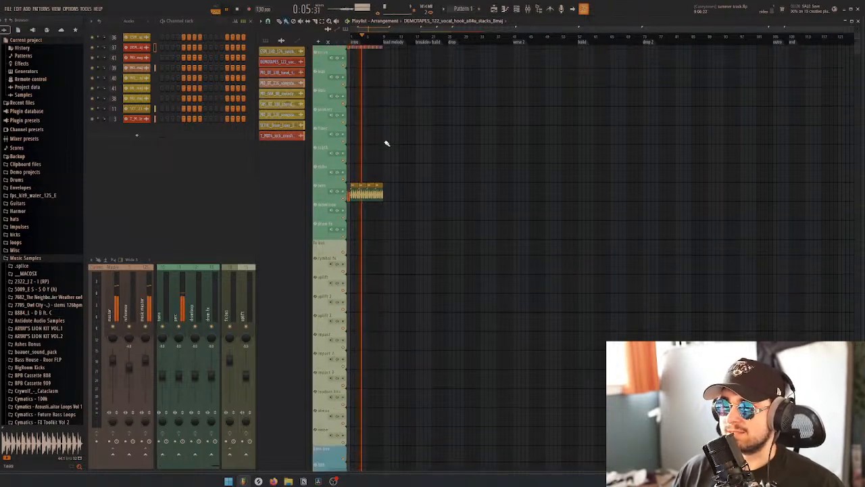
pyautogui.scroll(2, 384, 144)
pyautogui.scroll(5, 418, 35)
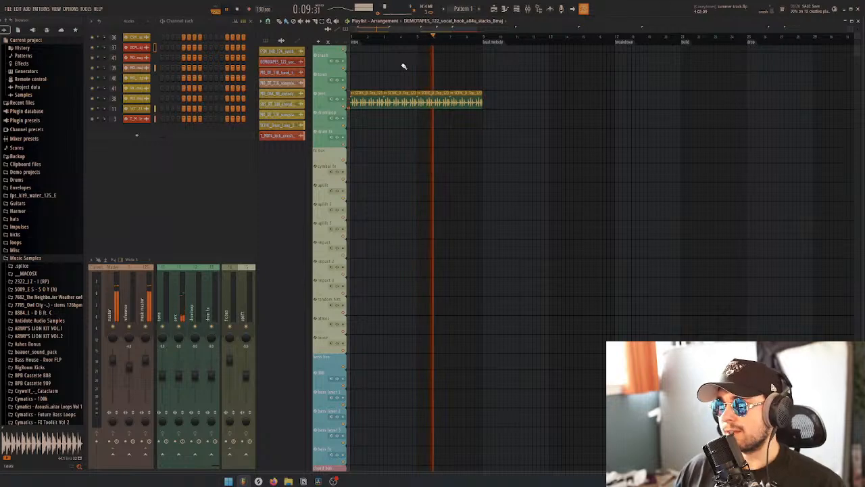
pyautogui.scroll(-14, 473, 176)
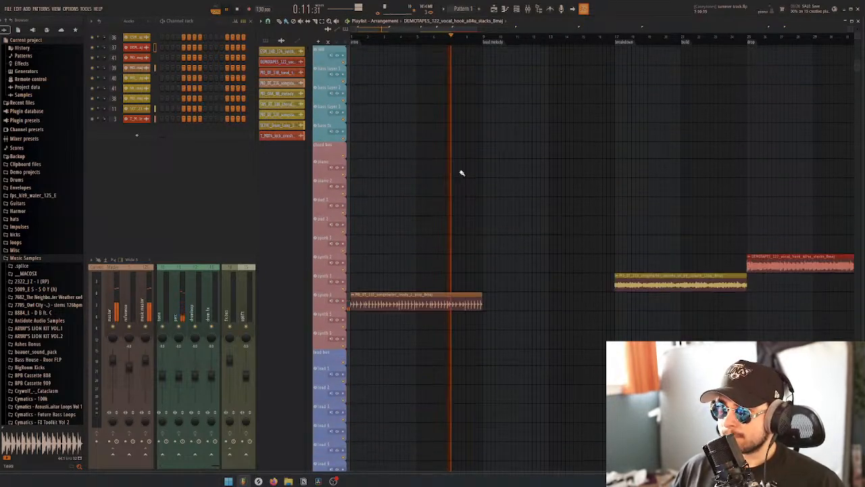
pyautogui.press('space')
# Move the songstarter_wanted_to_be_sample_chop clip from the breakdown to bar 9 and place a second songstarter_ready_2_play clip beneath it
pyautogui.scroll(-4, 465, 173)
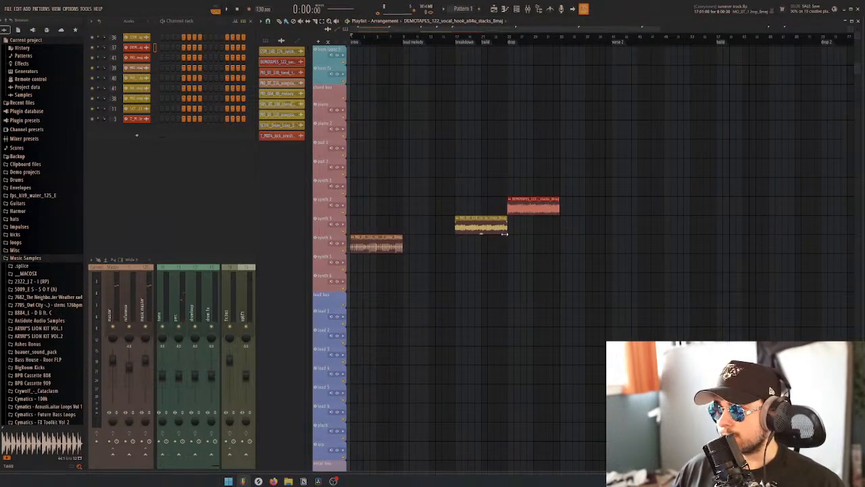
pyautogui.click(455, 37)
pyautogui.press('space')
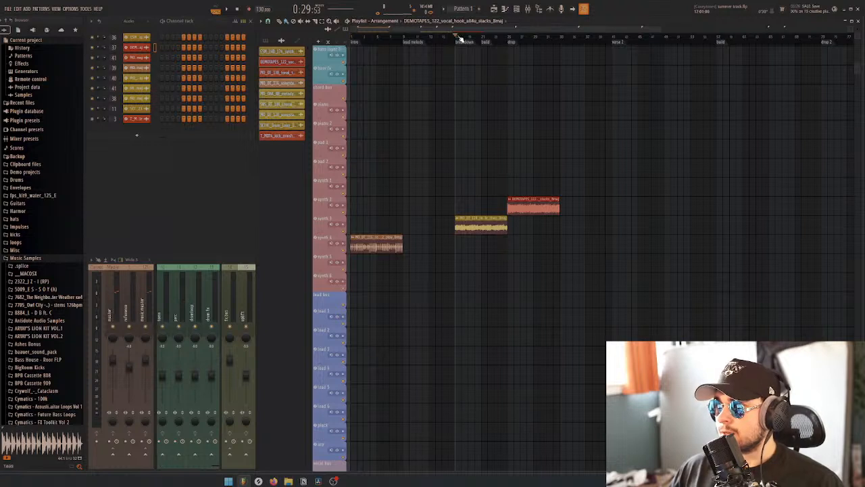
pyautogui.press('space')
pyautogui.moveTo(492, 220); pyautogui.dragTo(440, 219)
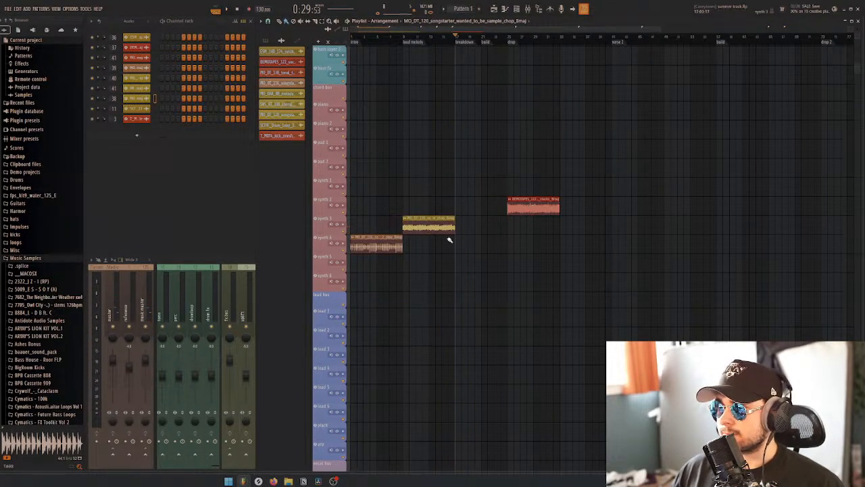
pyautogui.click(410, 248)
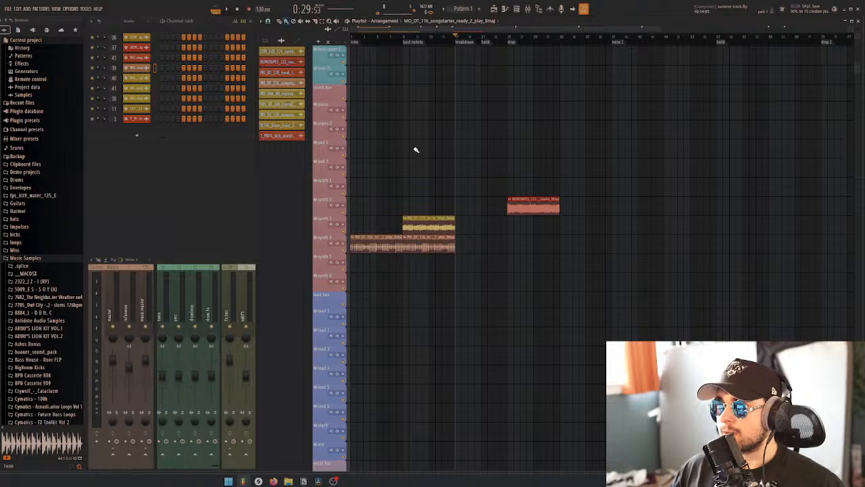
# Play the layered synth clips from the "lead melody" marker at bar 9 and stop
pyautogui.click(408, 41)
pyautogui.press('space')
pyautogui.scroll(-10, 430, 138)
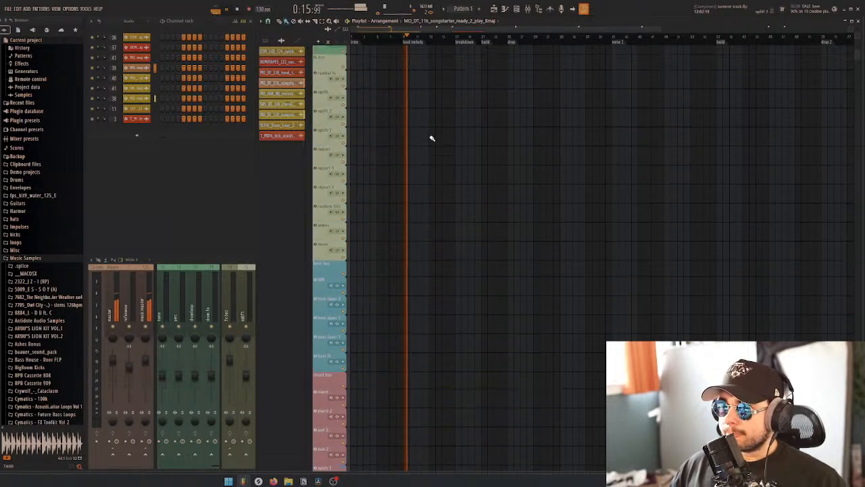
pyautogui.scroll(3, 431, 139)
pyautogui.press('space')
# Duplicate the intro's kick and percussion clips into the lead melody section, starting at bar 9
pyautogui.moveTo(410, 261); pyautogui.dragTo(348, 71)
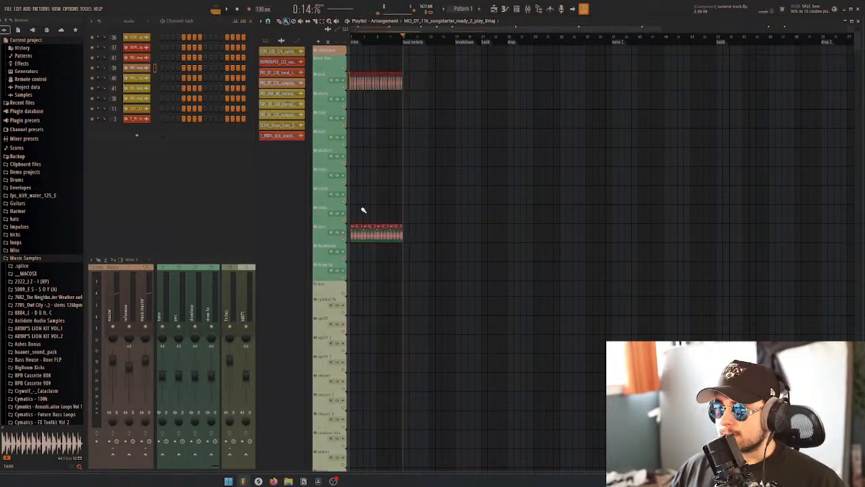
pyautogui.moveTo(369, 234); pyautogui.dragTo(423, 228)
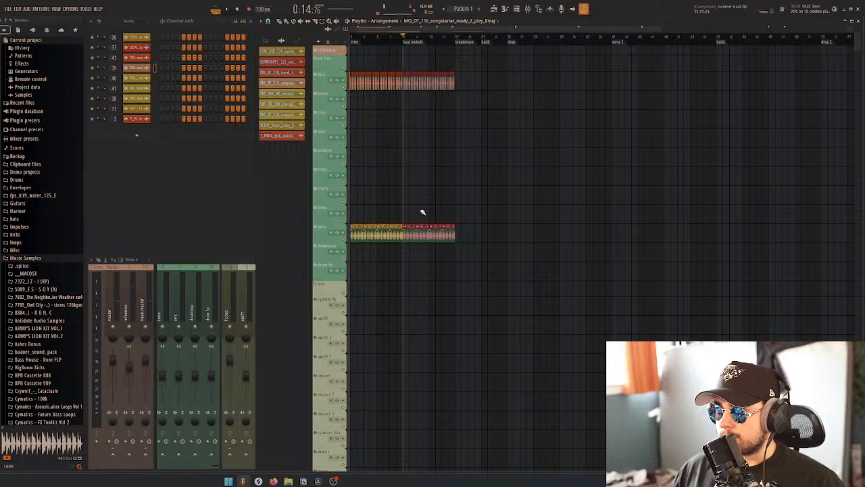
pyautogui.keyDown('ctrl'); pyautogui.click(424, 201); pyautogui.keyUp('ctrl')
# Listen to the lead melody section with its added drums and stop playback
pyautogui.press('space')
pyautogui.scroll(-2, 467, 187)
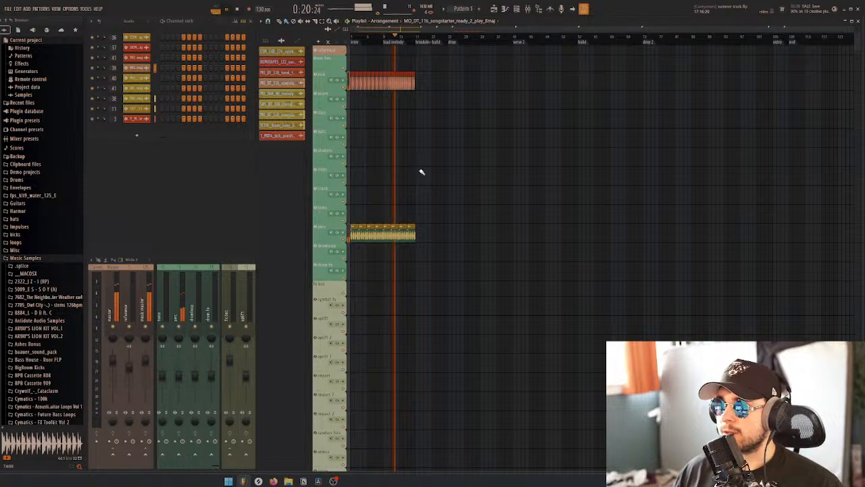
pyautogui.press('space')
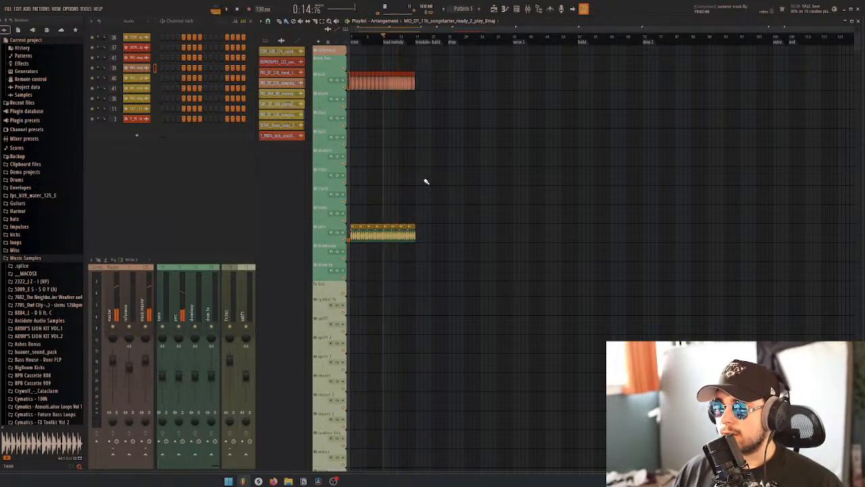
# Move the vocal hook clip on synth 2 from the drop to the breakdown start at bar 17
pyautogui.scroll(-10, 428, 185)
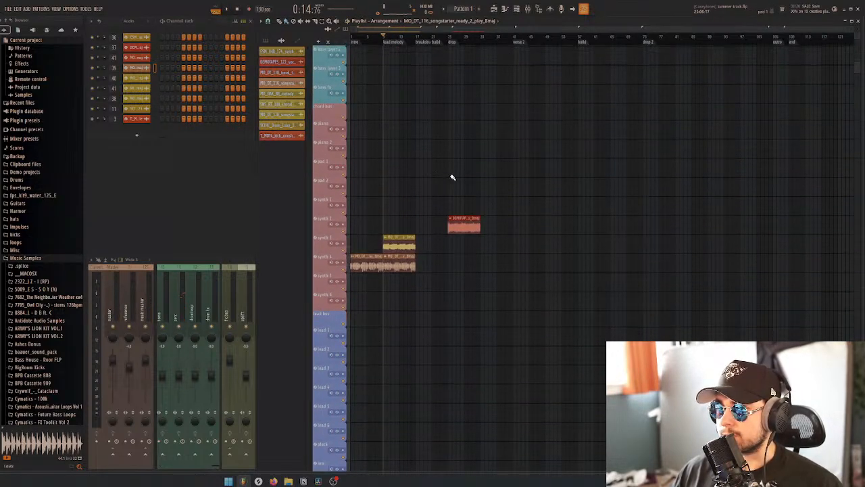
pyautogui.scroll(-2, 426, 171)
pyautogui.scroll(-2, 398, 167)
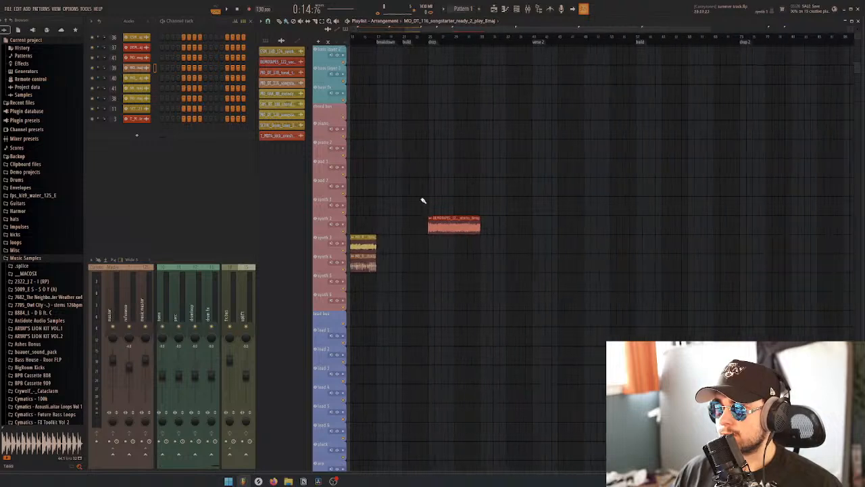
pyautogui.moveTo(450, 229); pyautogui.dragTo(398, 228)
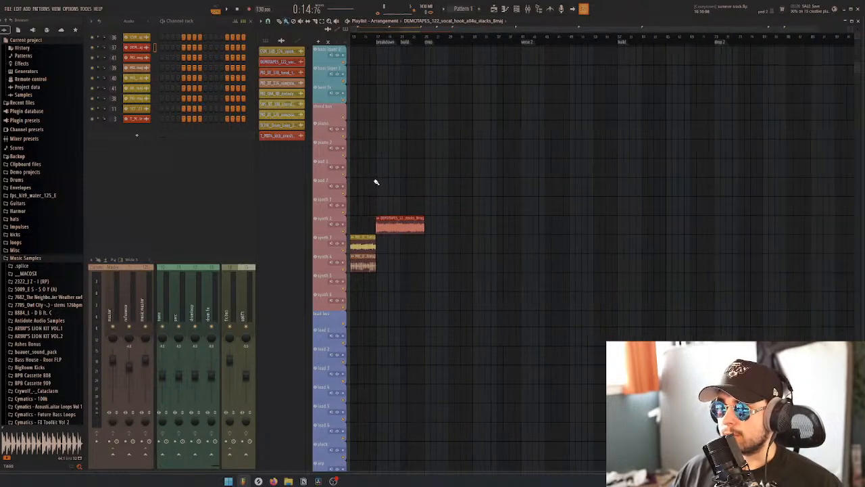
pyautogui.scroll(-2, 446, 161)
pyautogui.scroll(3, 433, 154)
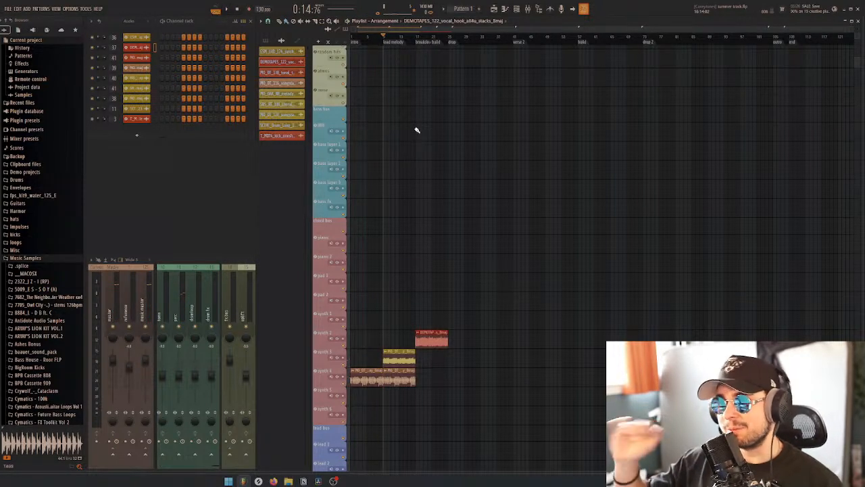
# Play the lead melody section and mute its songstarter_ready_2_play clip on synth 4
pyautogui.press('space')
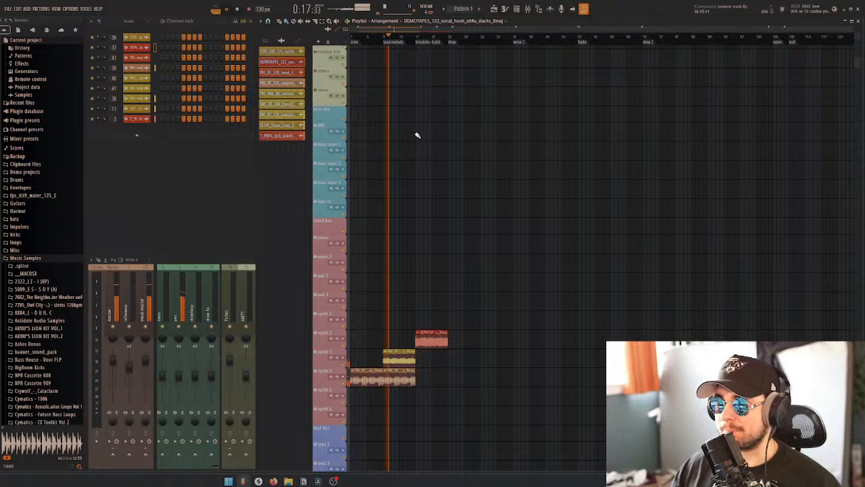
pyautogui.scroll(-4, 420, 249)
pyautogui.keyDown('alt'); pyautogui.rightClick(393, 249); pyautogui.keyUp('alt')
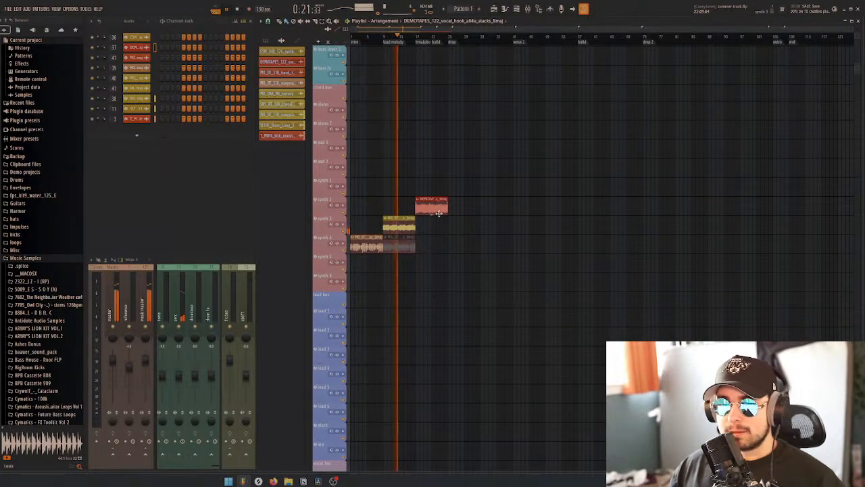
pyautogui.press('space')
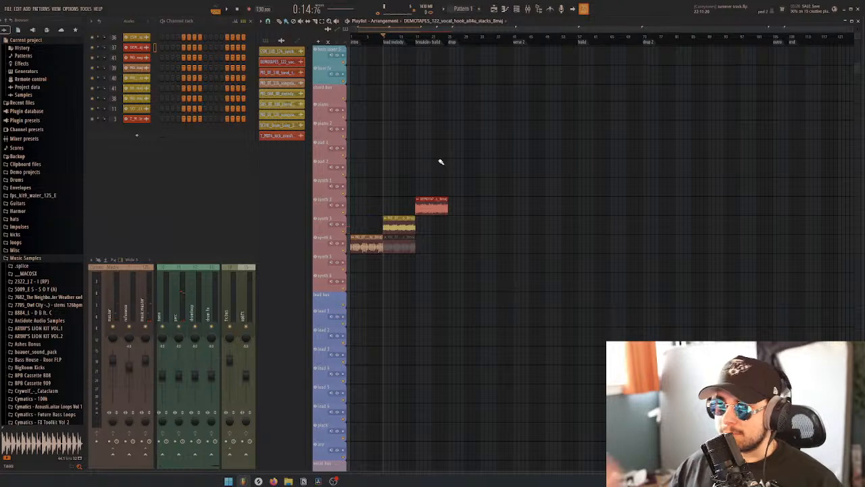
pyautogui.scroll(10, 442, 164)
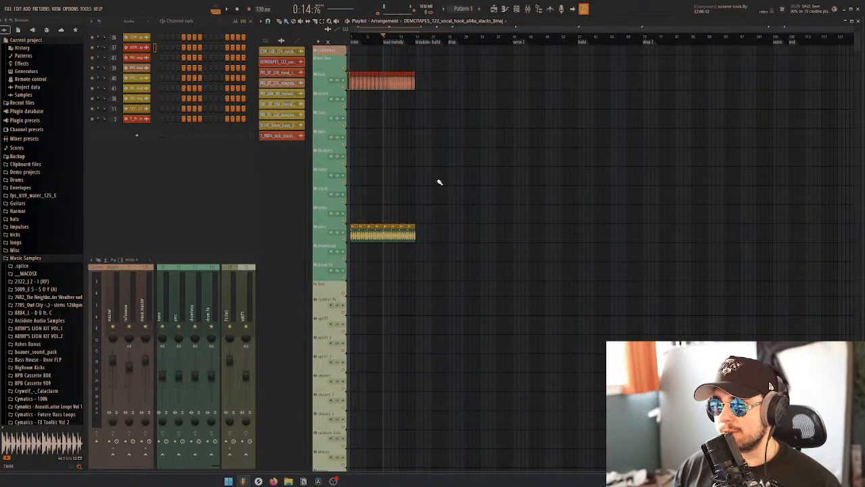
pyautogui.scroll(3, 440, 174)
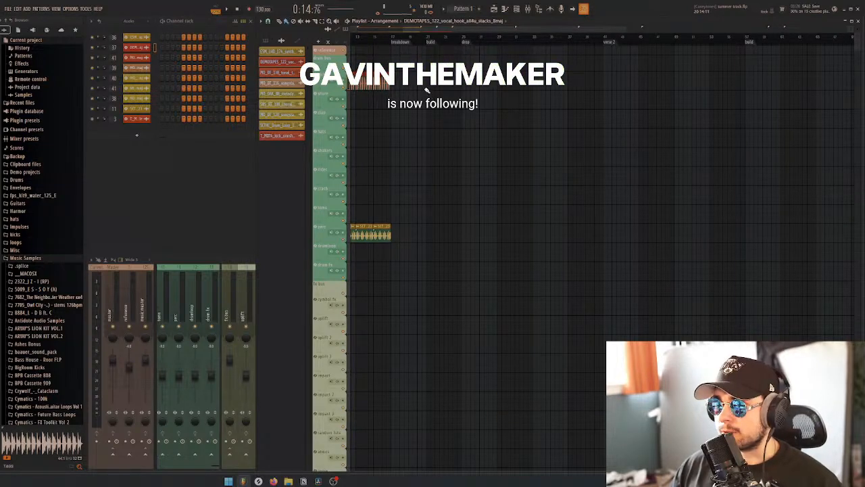
# Switch to Splice and clear all filters from the sample search
pyautogui.click(258, 480)
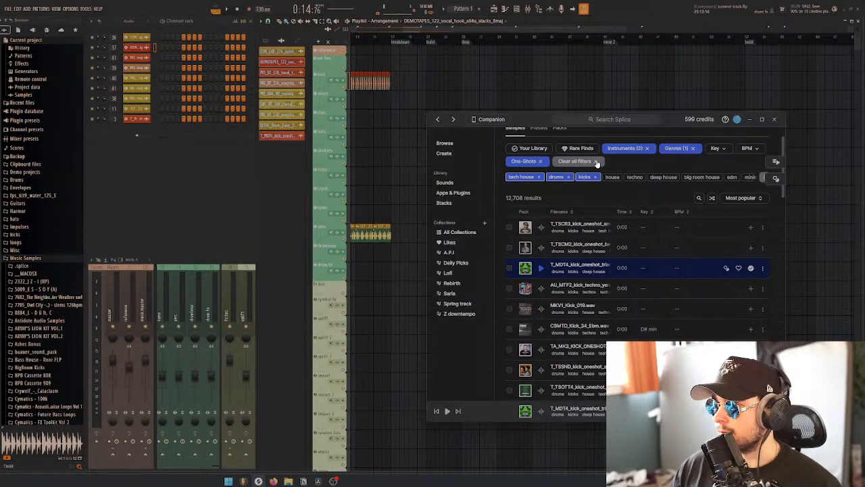
pyautogui.click(575, 161)
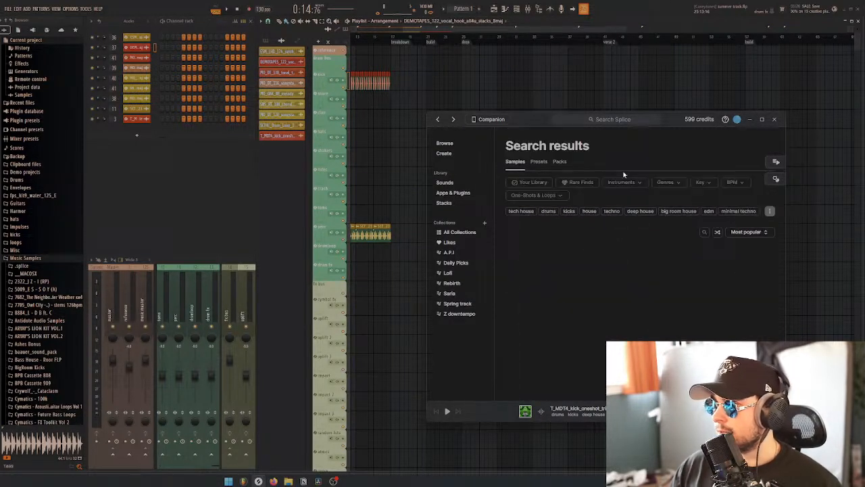
pyautogui.click(443, 145)
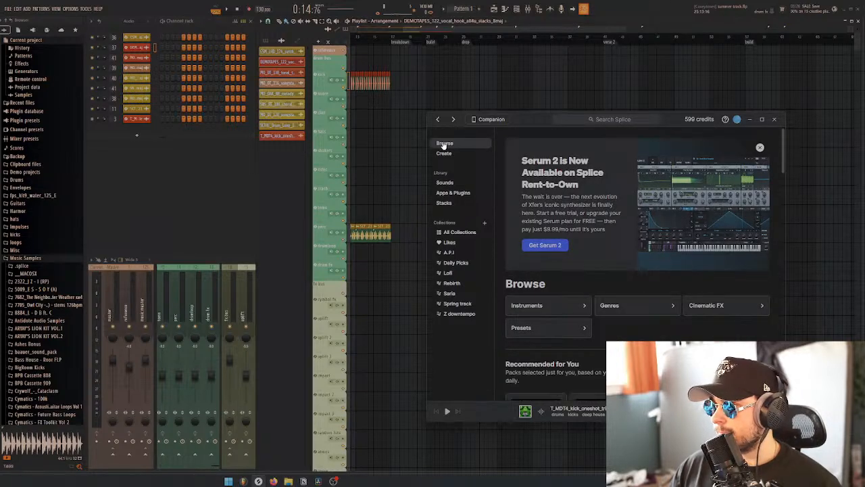
pyautogui.click(437, 119)
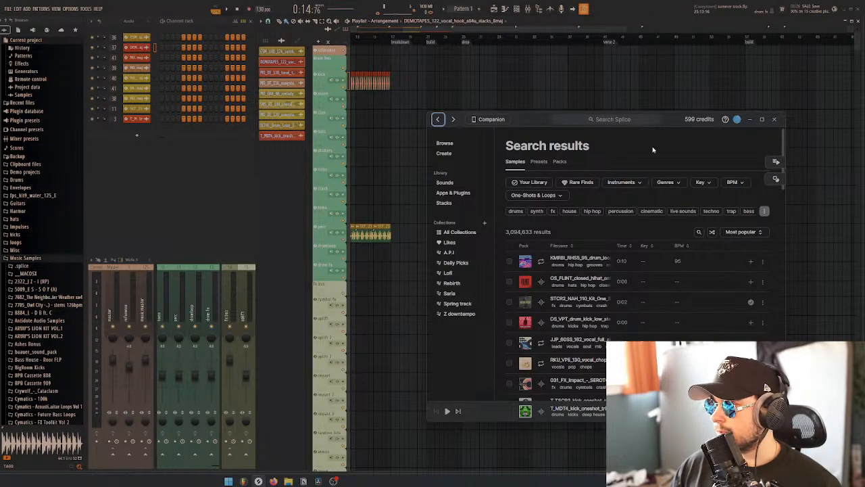
pyautogui.click(622, 182)
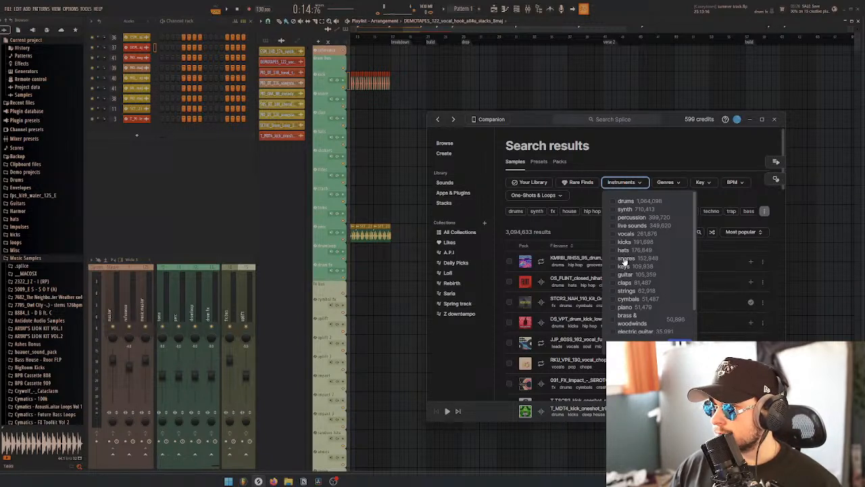
pyautogui.scroll(-2, 631, 274)
pyautogui.scroll(2, 631, 318)
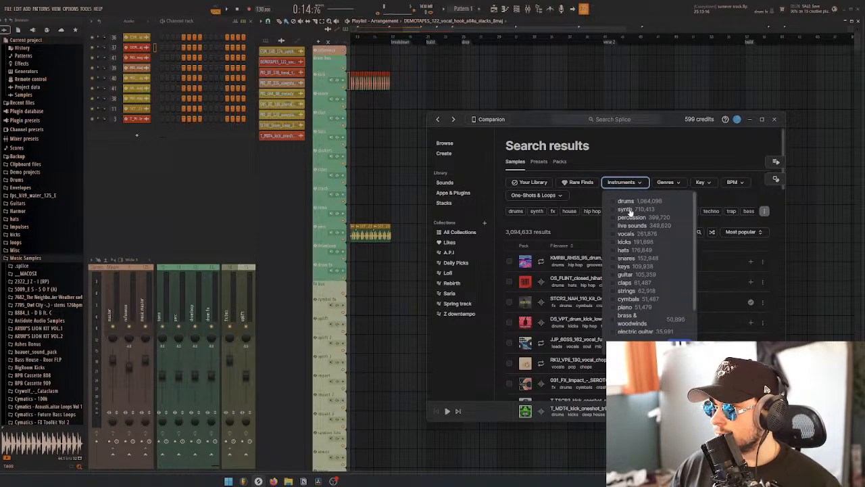
pyautogui.scroll(-2, 638, 266)
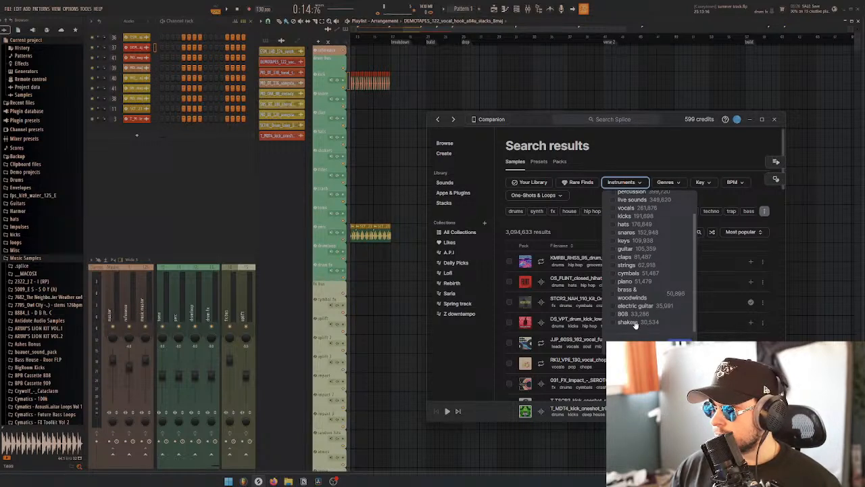
# Search Splice for "bass" and filter the results to the key of B major
pyautogui.click(613, 118)
pyautogui.write('b')
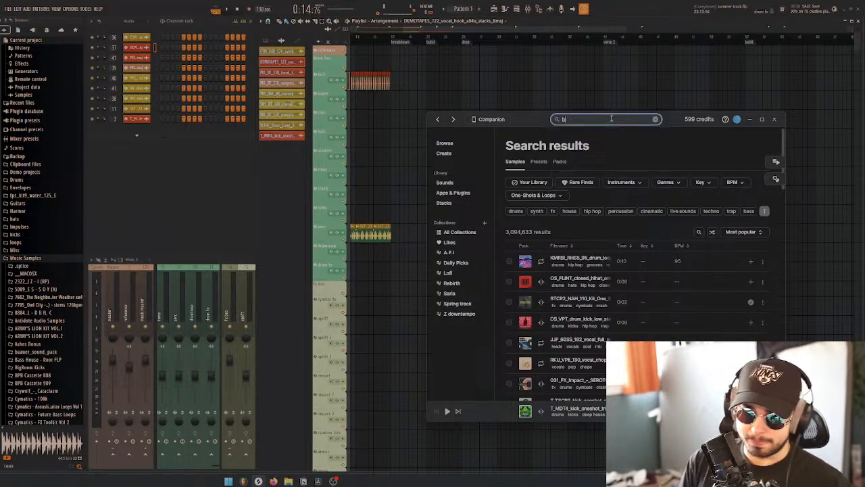
pyautogui.write('ass')
pyautogui.press('Return')
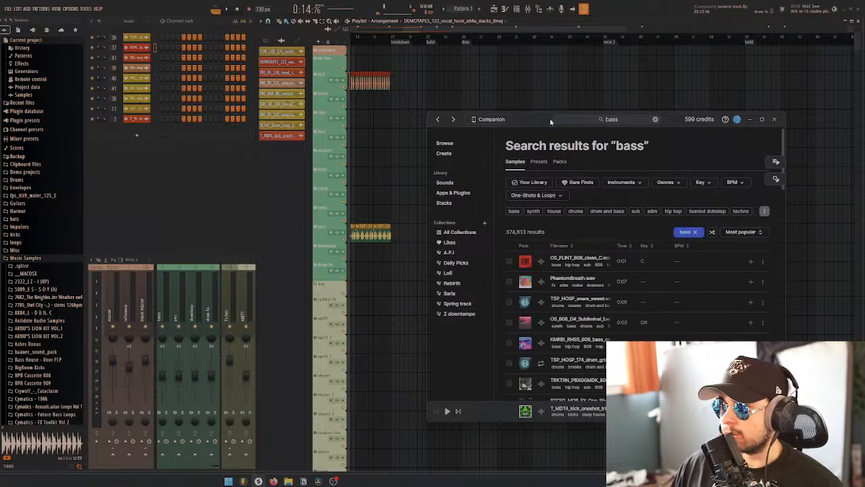
pyautogui.moveTo(537, 119)
pyautogui.mouseDown()
pyautogui.moveTo(494, 101)
pyautogui.moveTo(524, 111)
pyautogui.mouseUp()
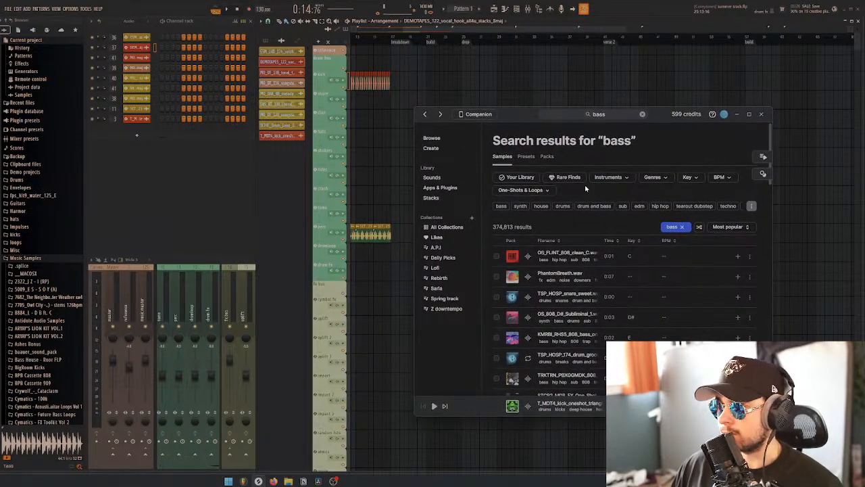
pyautogui.click(688, 177)
pyautogui.click(727, 224)
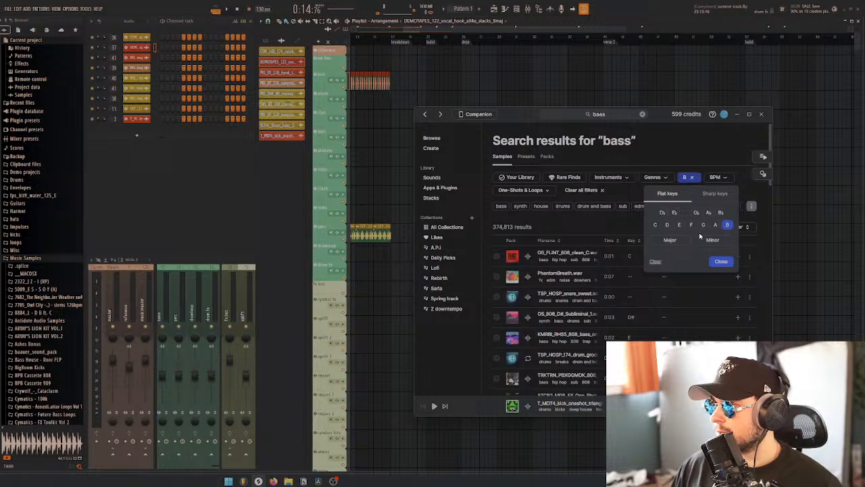
pyautogui.click(670, 241)
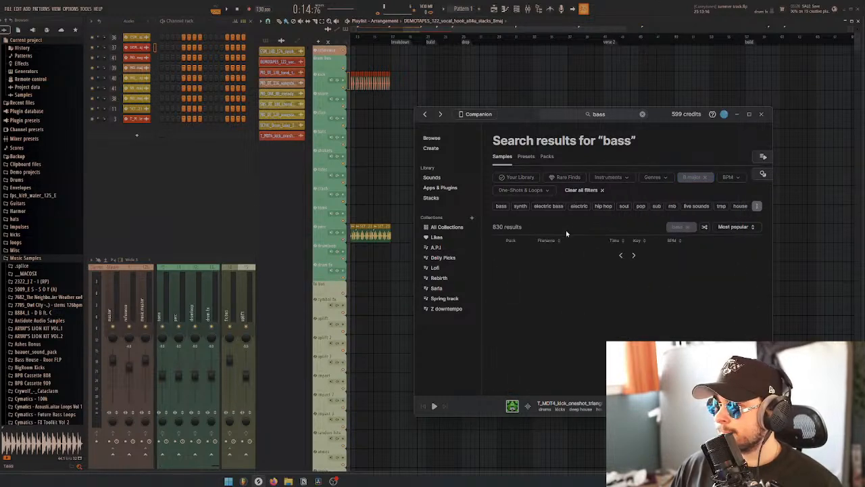
# Preview the first four B major bass samples in the search results
pyautogui.click(528, 255)
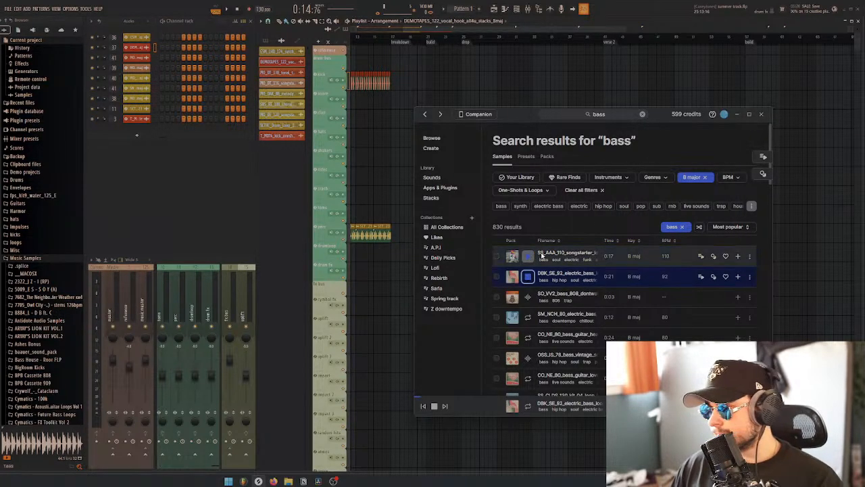
pyautogui.press('Down')
pyautogui.press('Down')
pyautogui.press('Down')
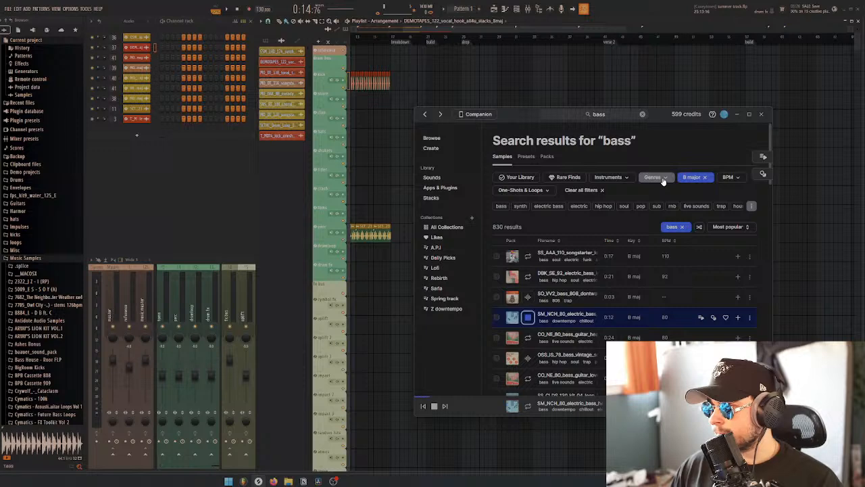
# Narrow the bass results to the house genre and to loops only
pyautogui.click(664, 179)
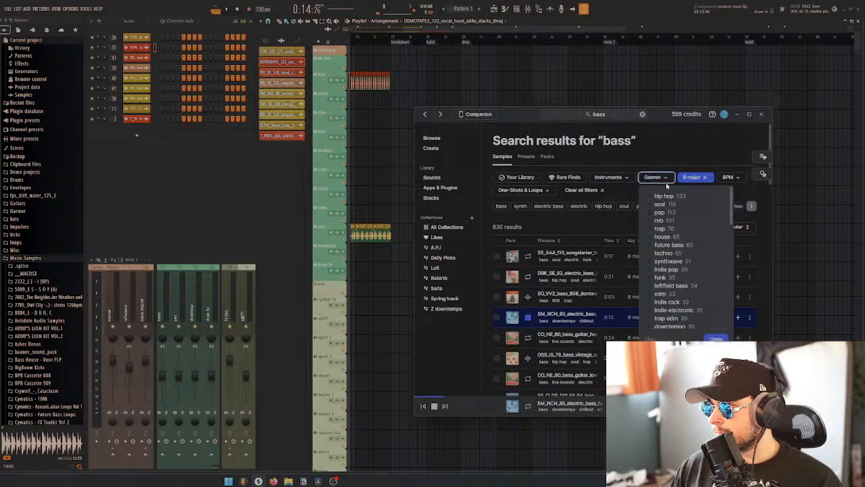
pyautogui.click(662, 237)
pyautogui.click(555, 187)
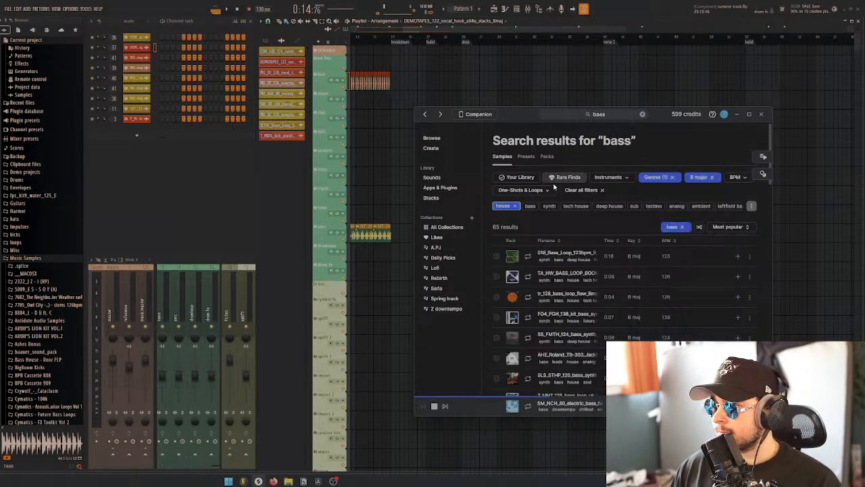
pyautogui.click(544, 190)
pyautogui.click(514, 218)
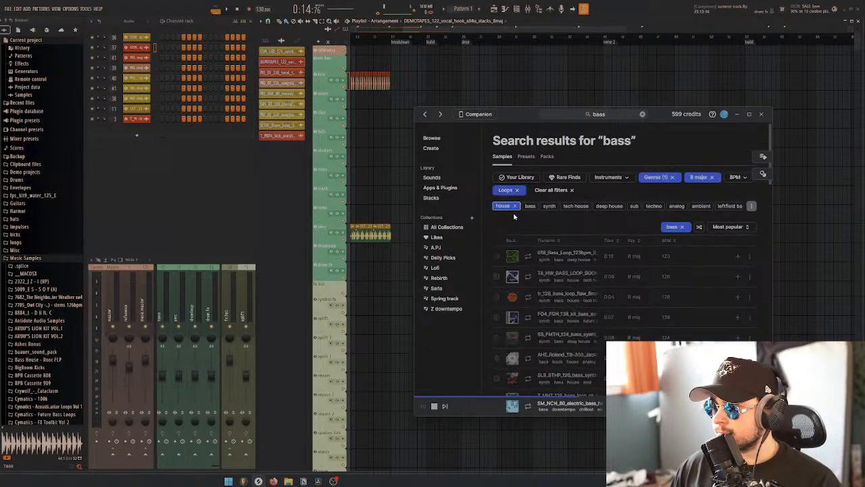
# Audition the filtered house bass loops one after another, returning to T_MHT_125_bass_loop_uk for another listen
pyautogui.click(528, 257)
pyautogui.press('Down')
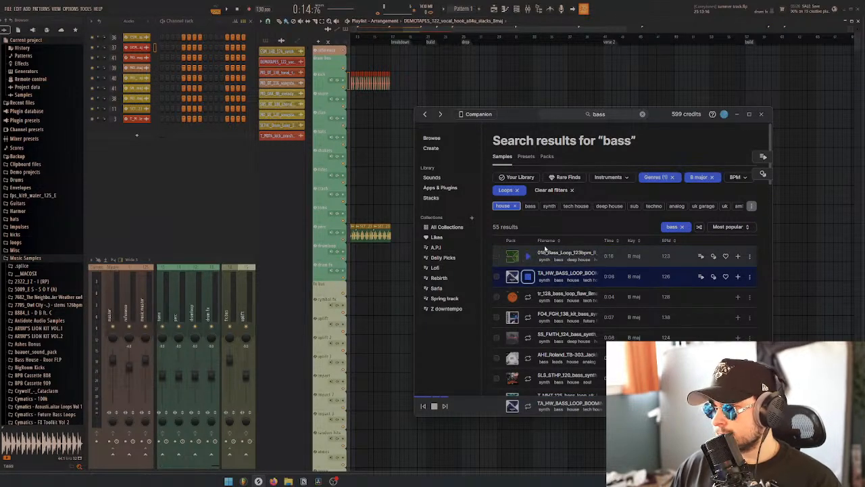
pyautogui.press('Down')
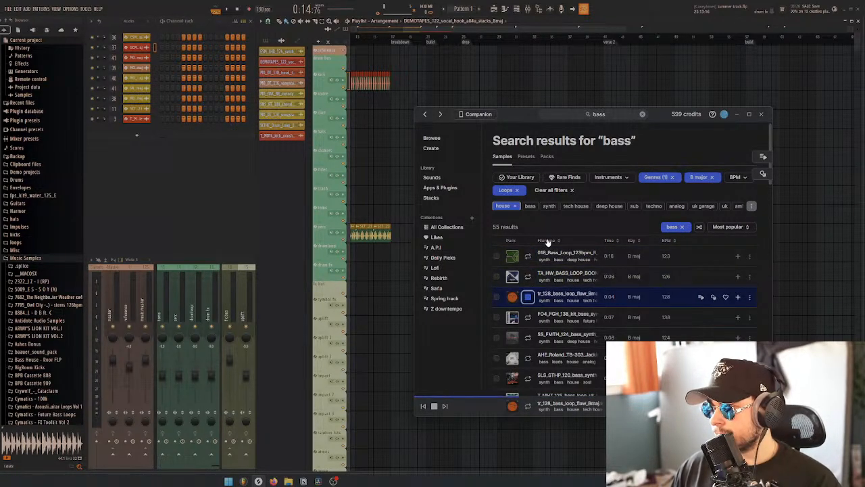
pyautogui.press('Down')
pyautogui.scroll(-2, 549, 257)
pyautogui.press('Down')
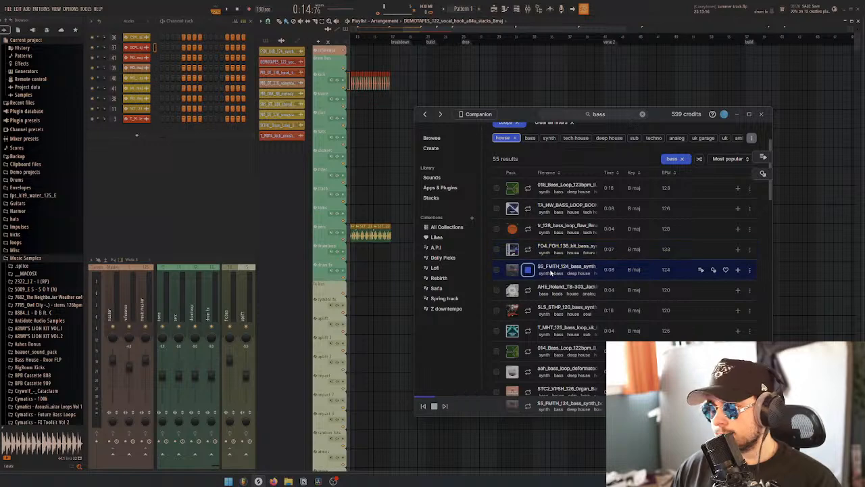
pyautogui.press('Down')
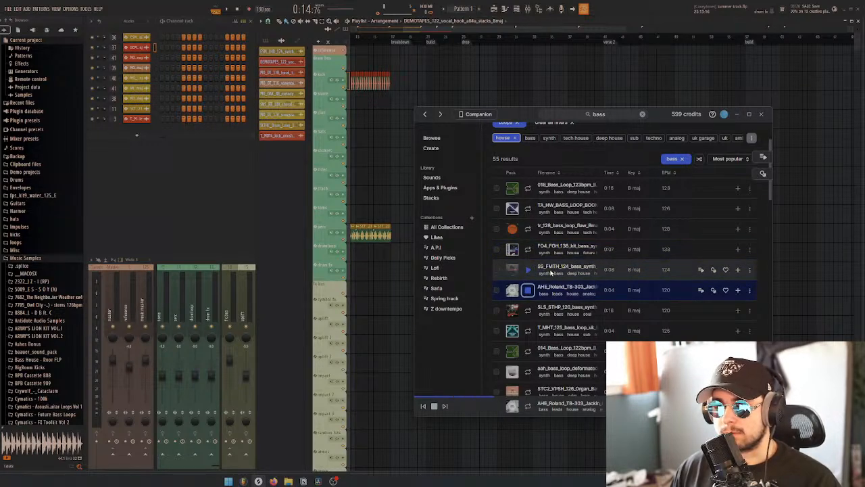
pyautogui.press('Down')
pyautogui.scroll(-2, 550, 272)
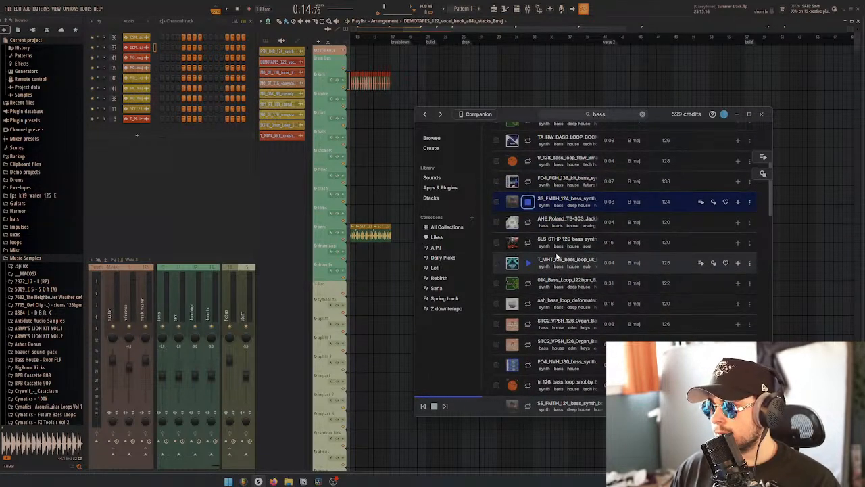
pyautogui.press('Down')
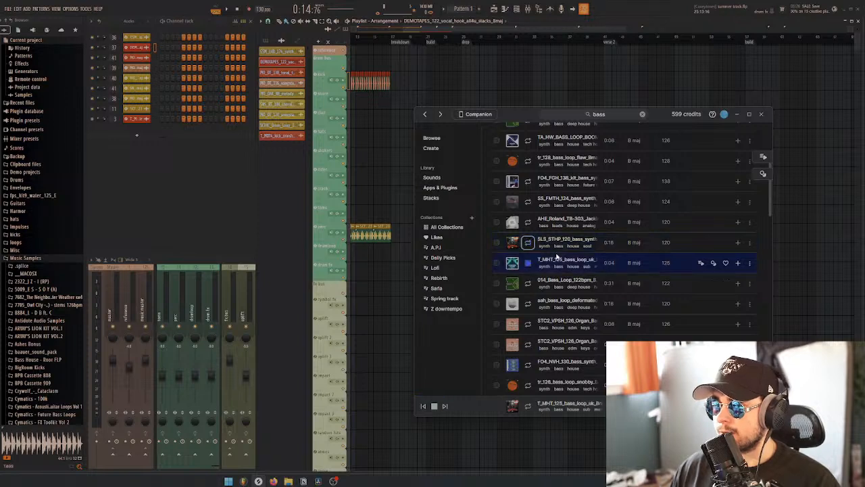
pyautogui.press('Down')
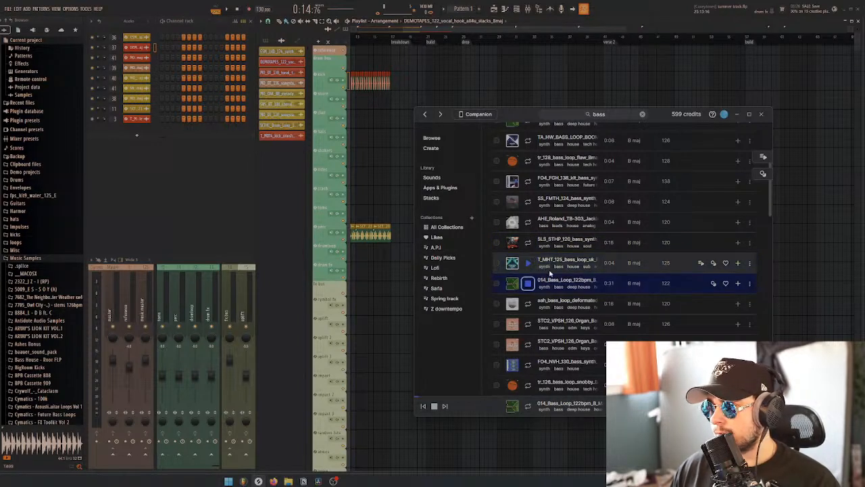
pyautogui.press('Up')
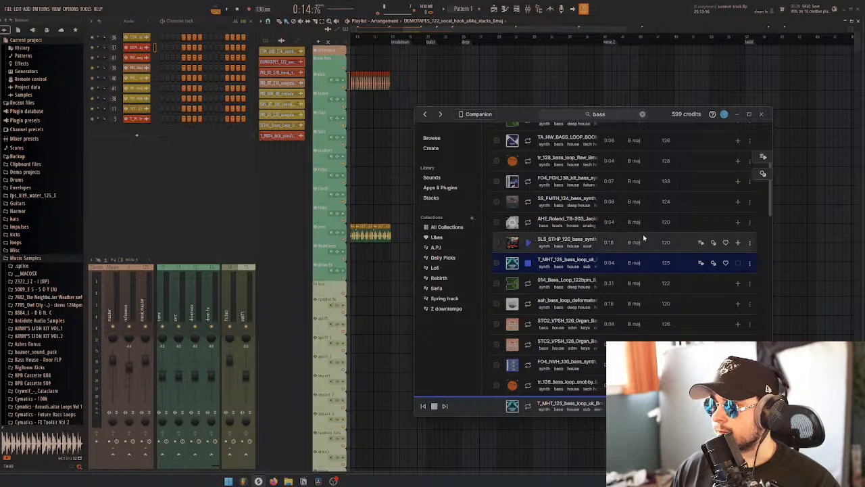
# Add the T_MHT_125_bass_loop_uk sample to the playlist on bass layer 1 at the start of the lead melody section
pyautogui.moveTo(574, 260); pyautogui.dragTo(388, 340)
pyautogui.scroll(-5, 386, 185)
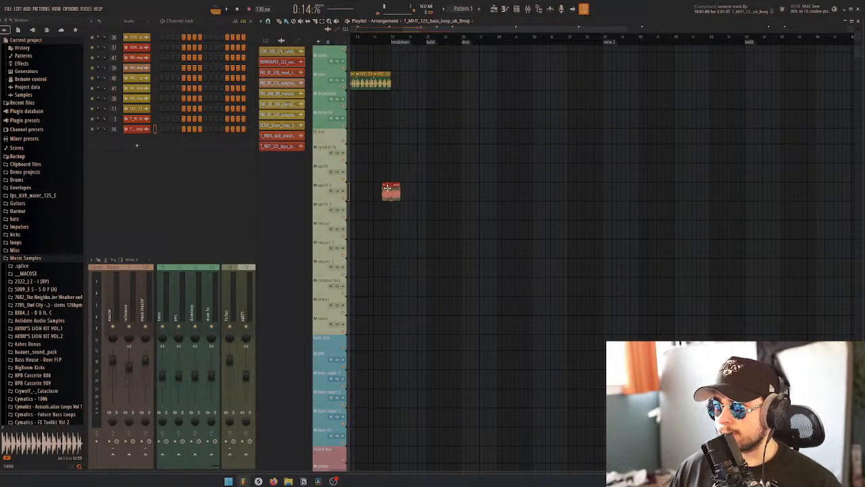
pyautogui.moveTo(386, 187)
pyautogui.mouseDown()
pyautogui.moveTo(403, 298)
pyautogui.moveTo(352, 330)
pyautogui.moveTo(400, 365)
pyautogui.moveTo(422, 365)
pyautogui.moveTo(420, 382)
pyautogui.mouseUp()
pyautogui.scroll(4, 434, 404)
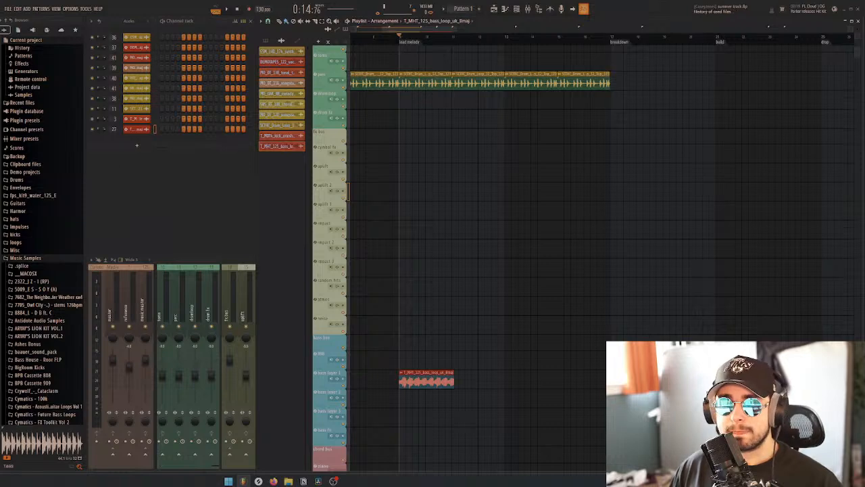
# Adjust the bass loop's stretch time to fit the bar grid and set its stretch mode to Elastique Pro with formant shifting
pyautogui.click(136, 129)
pyautogui.moveTo(363, 203); pyautogui.dragTo(363, 185)
pyautogui.click(393, 195)
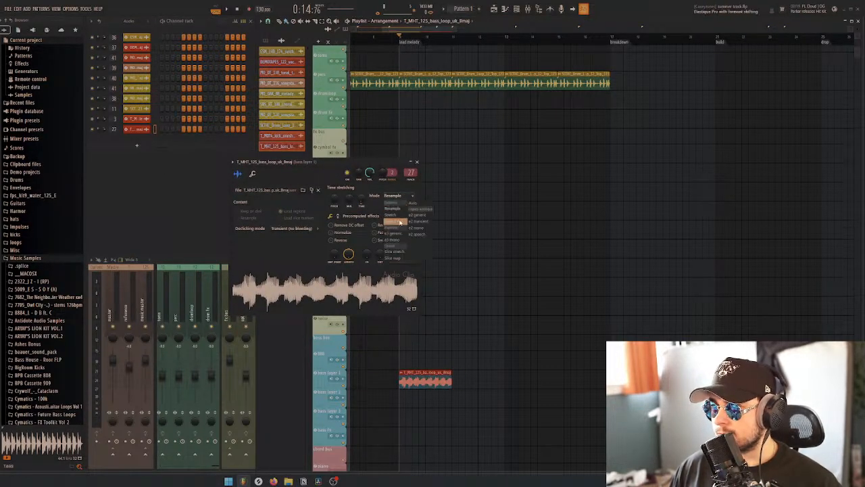
pyautogui.click(395, 222)
pyautogui.click(417, 162)
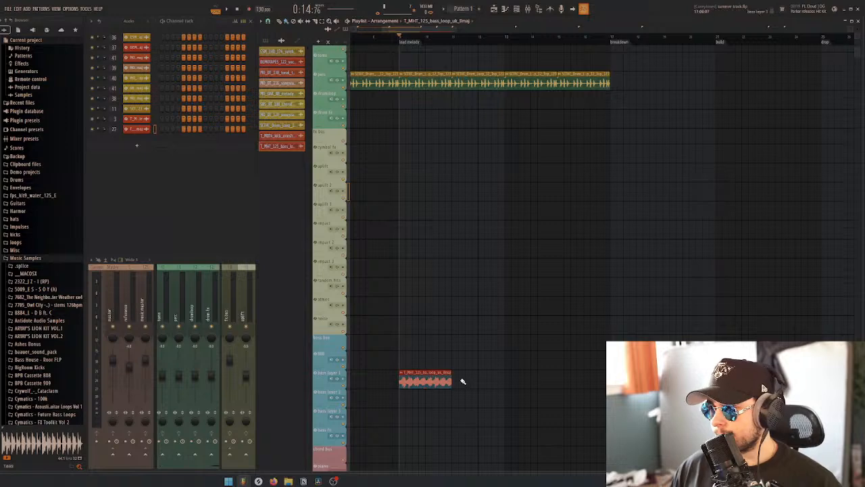
# Repeat the bass loop clip across the lead melody section up to the breakdown and listen to it with the drums
pyautogui.moveTo(452, 379); pyautogui.dragTo(598, 382)
pyautogui.press('space')
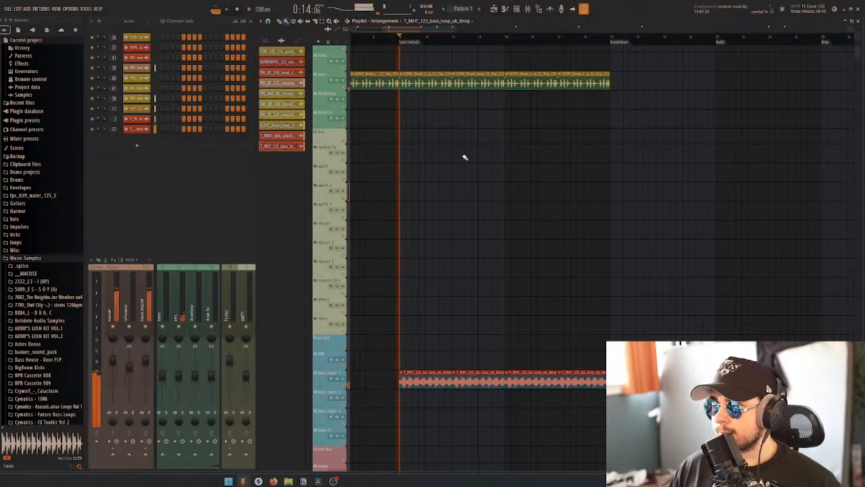
pyautogui.keyDown('ctrl'); pyautogui.scroll(-3, 483, 202); pyautogui.keyUp('ctrl')
pyautogui.keyDown('ctrl'); pyautogui.scroll(-1, 533, 225); pyautogui.keyUp('ctrl')
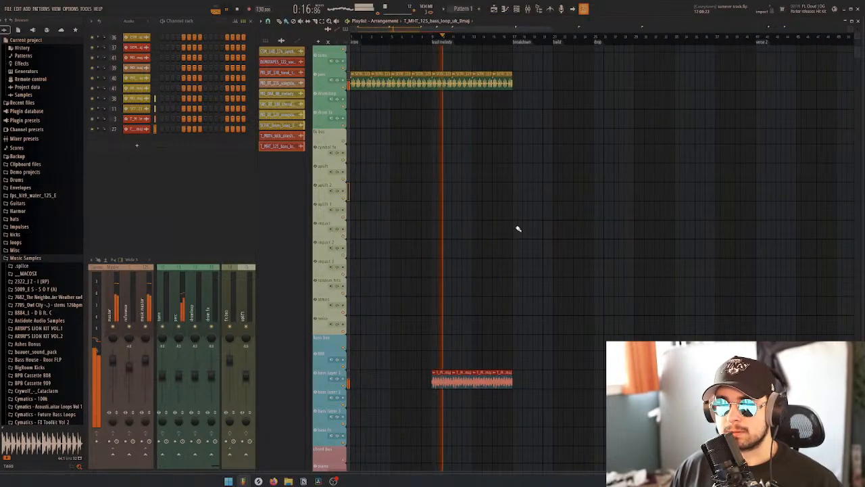
pyautogui.scroll(-2, 483, 227)
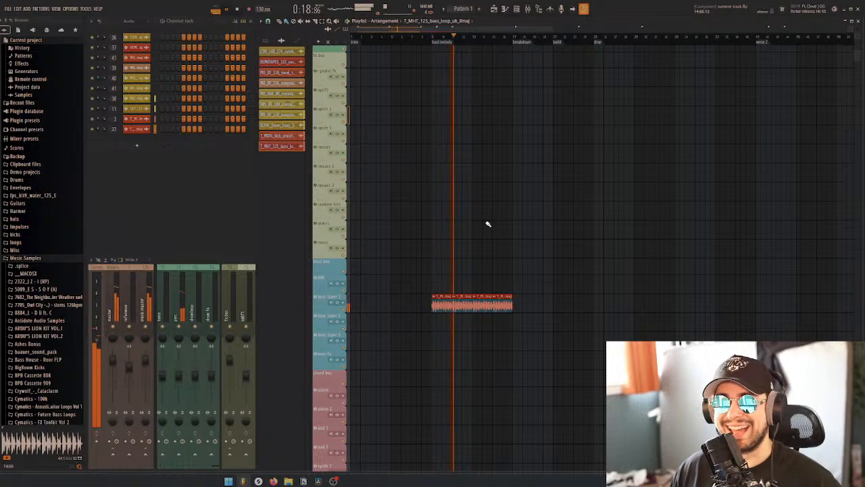
pyautogui.press('space')
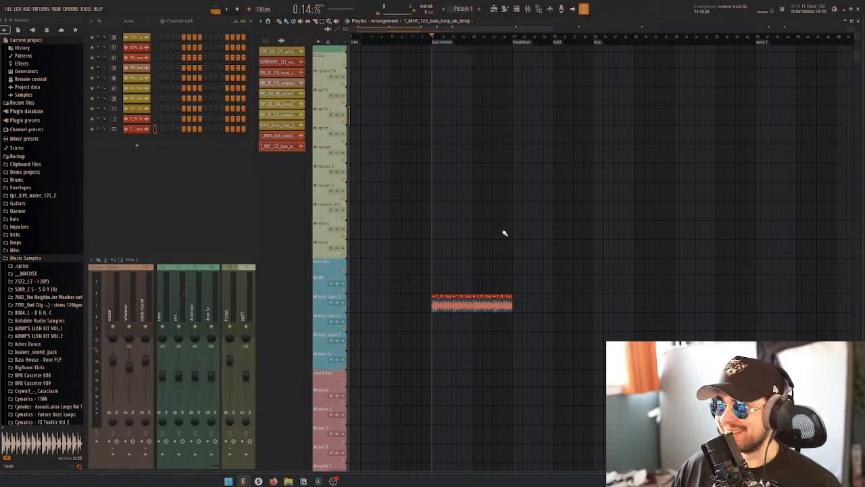
# Play the lead melody section again while viewing its bass and synth tracks
pyautogui.scroll(-1, 498, 223)
pyautogui.scroll(-1, 491, 182)
pyautogui.scroll(-1, 507, 189)
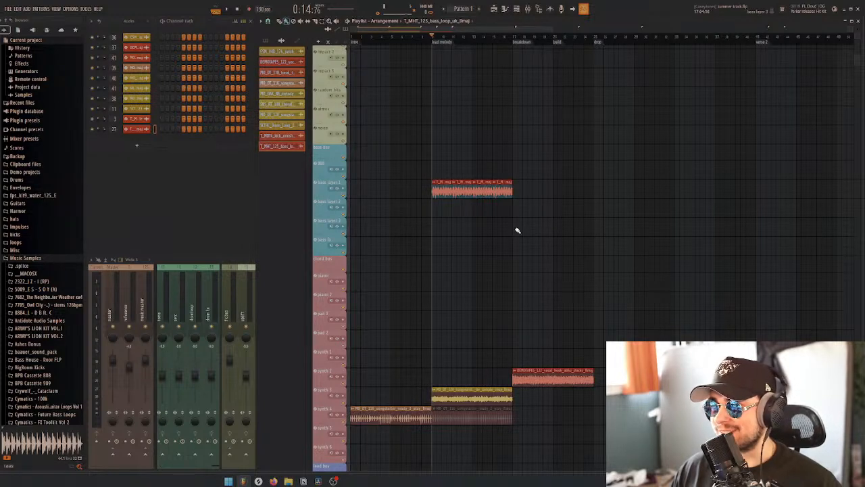
pyautogui.press('space')
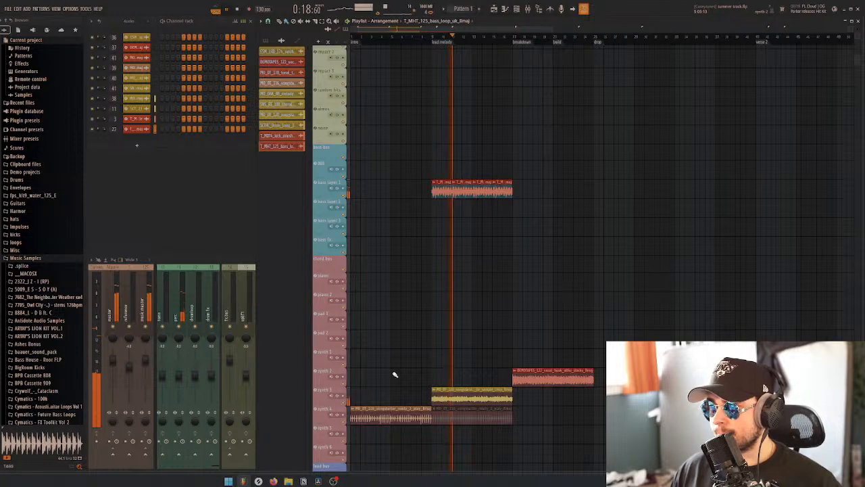
# Mute the synth 3 track while the lead melody section plays, and stop playback
pyautogui.click(345, 404)
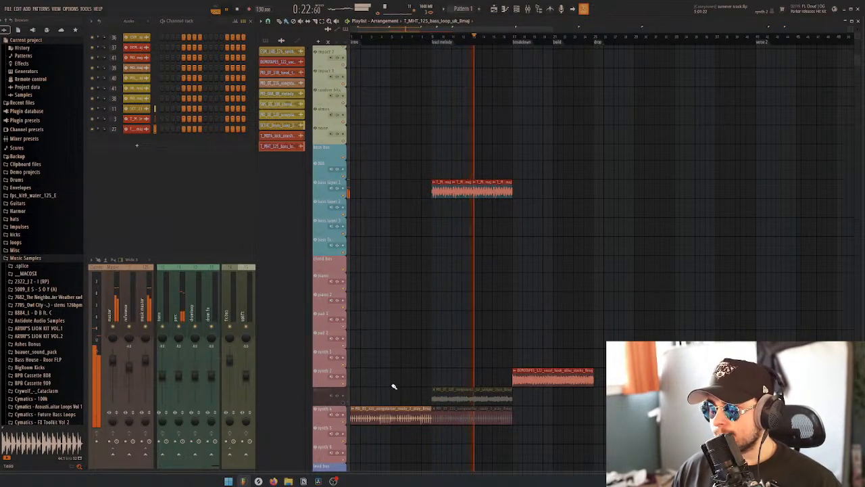
pyautogui.press('space')
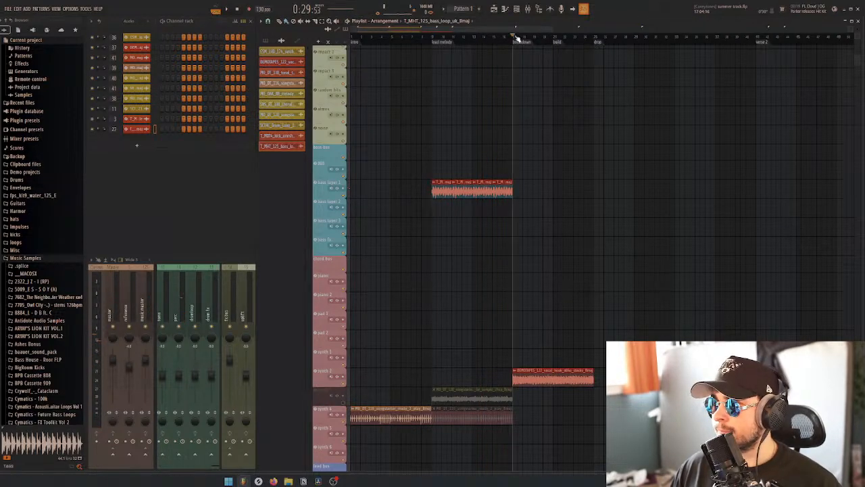
# Switch to Splice and open the Sounds page of the library
pyautogui.scroll(5, 584, 158)
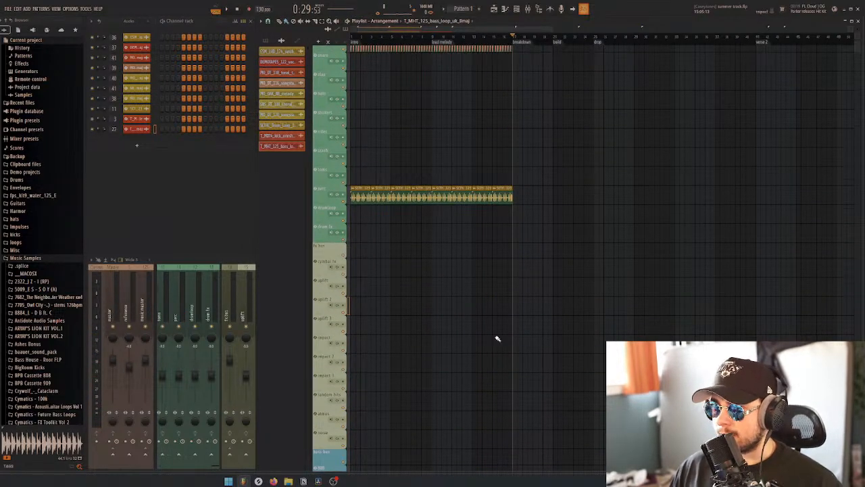
pyautogui.click(258, 482)
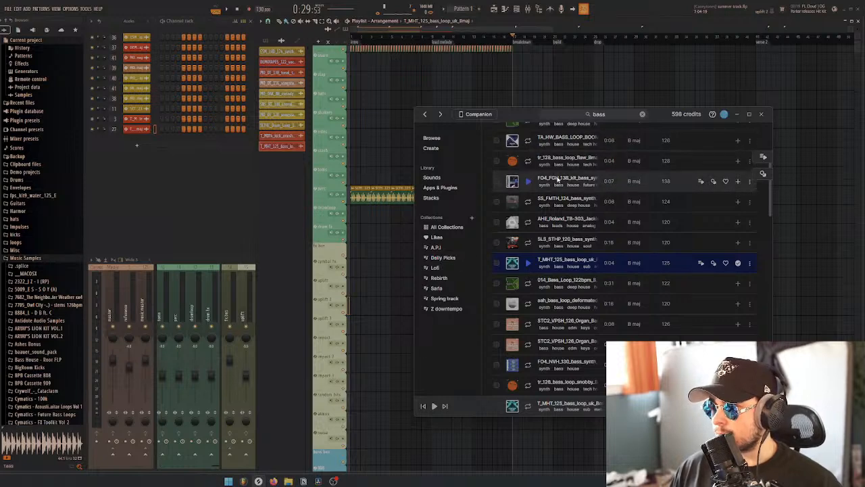
pyautogui.click(444, 179)
pyautogui.moveTo(521, 111); pyautogui.dragTo(485, 99)
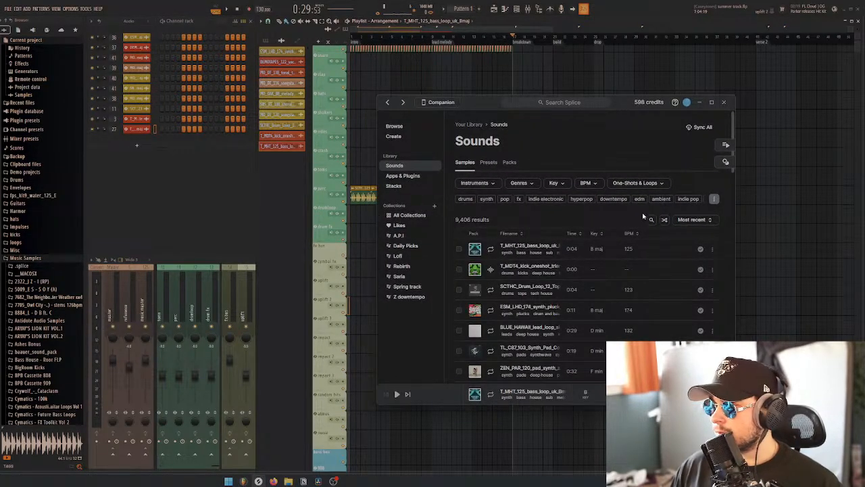
pyautogui.click(490, 184)
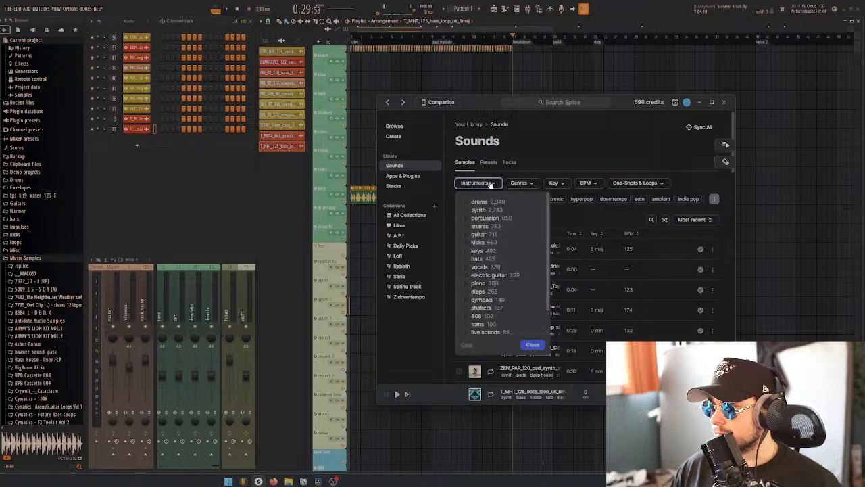
pyautogui.scroll(-1, 486, 240)
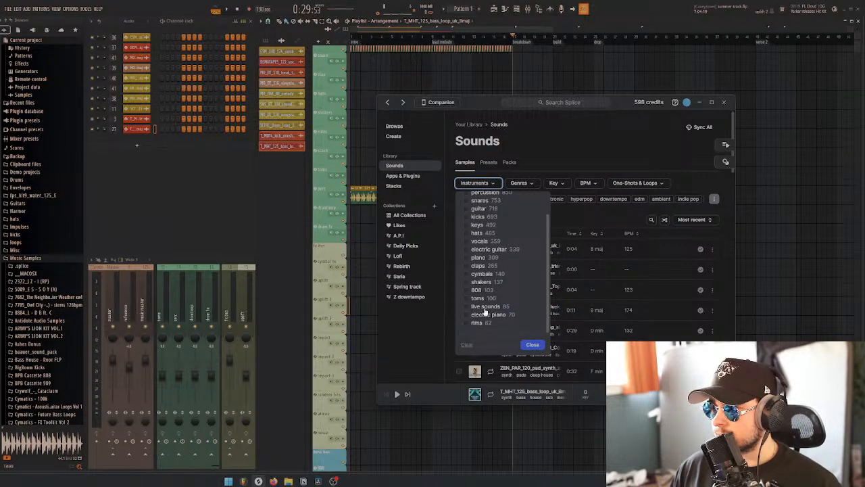
pyautogui.scroll(1, 481, 260)
pyautogui.click(566, 165)
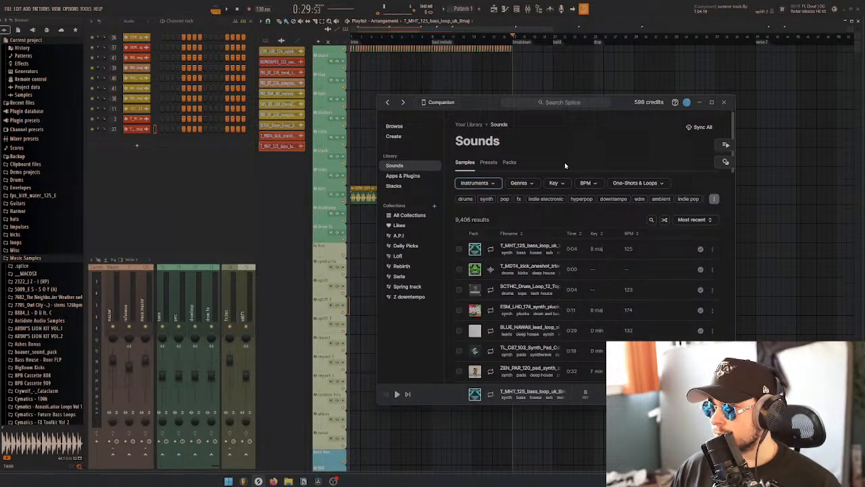
# Search the library samples for crash
pyautogui.click(651, 221)
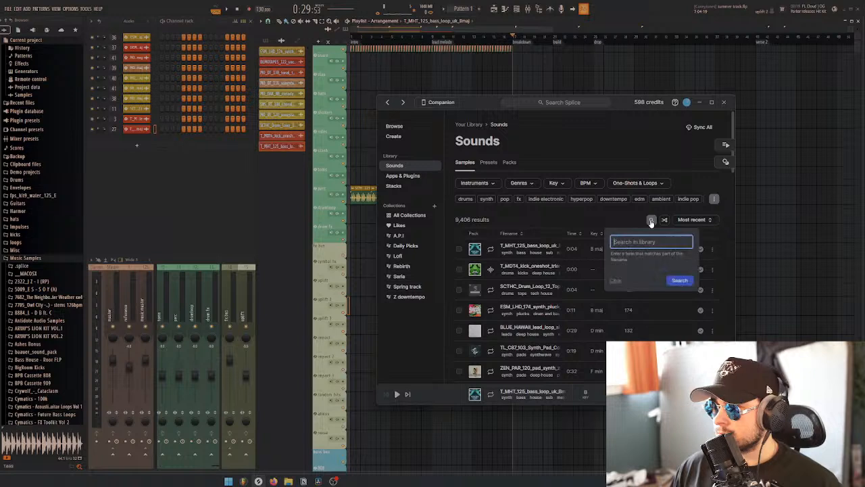
pyautogui.write('crash')
pyautogui.press('Return')
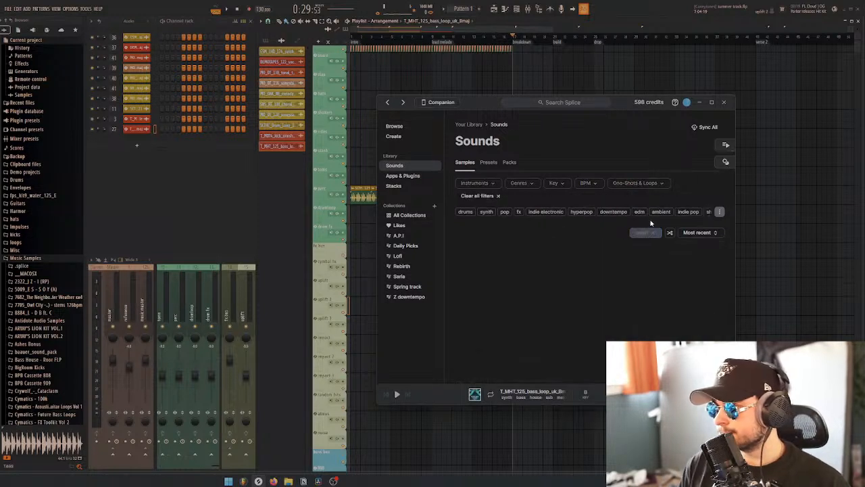
# Audition the crash samples and add ZEN_DRD_crash_one_shot_wisp to the playlist's crash track at the start of the breakdown
pyautogui.click(492, 264)
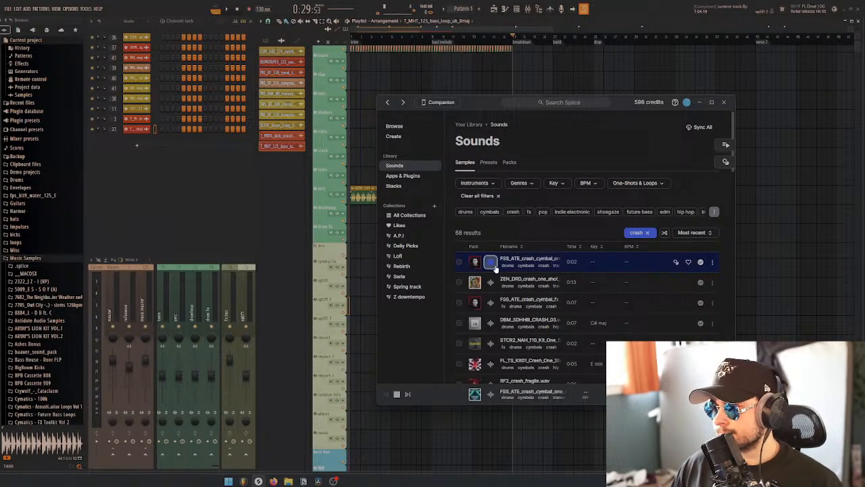
pyautogui.click(493, 283)
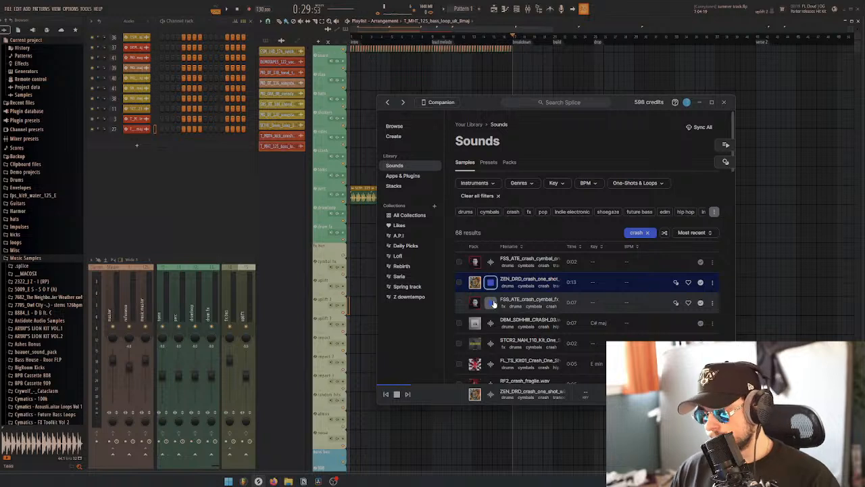
pyautogui.click(492, 302)
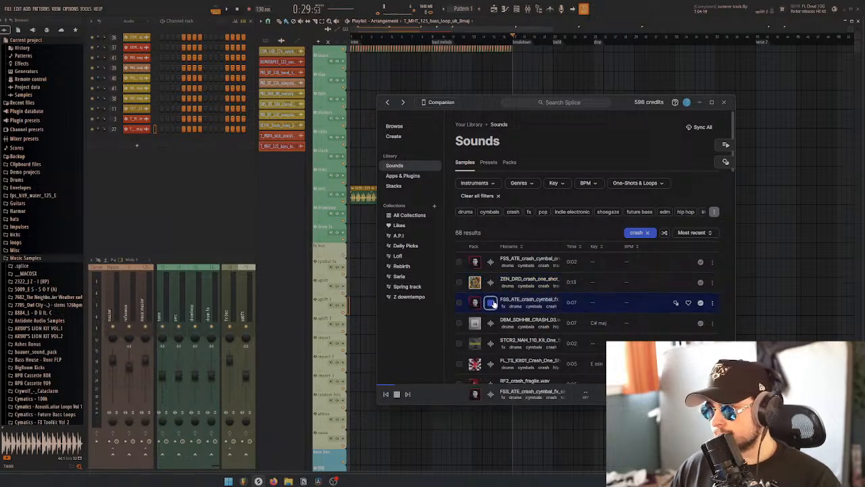
pyautogui.click(491, 283)
pyautogui.moveTo(533, 279)
pyautogui.mouseDown()
pyautogui.moveTo(574, 90)
pyautogui.moveTo(566, 77)
pyautogui.moveTo(523, 168)
pyautogui.mouseUp()
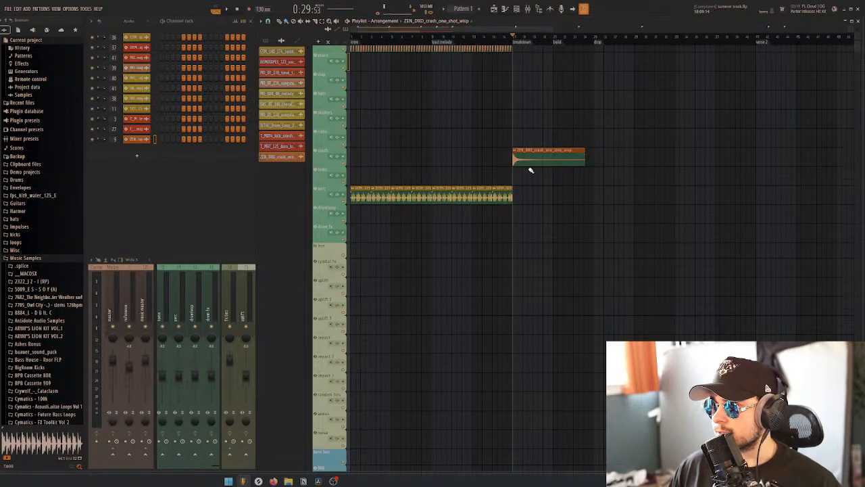
# Adjust the crash clip's stretch time so it ends at the drop marker, and set its stretch mode to Stretch Pro
pyautogui.click(531, 158)
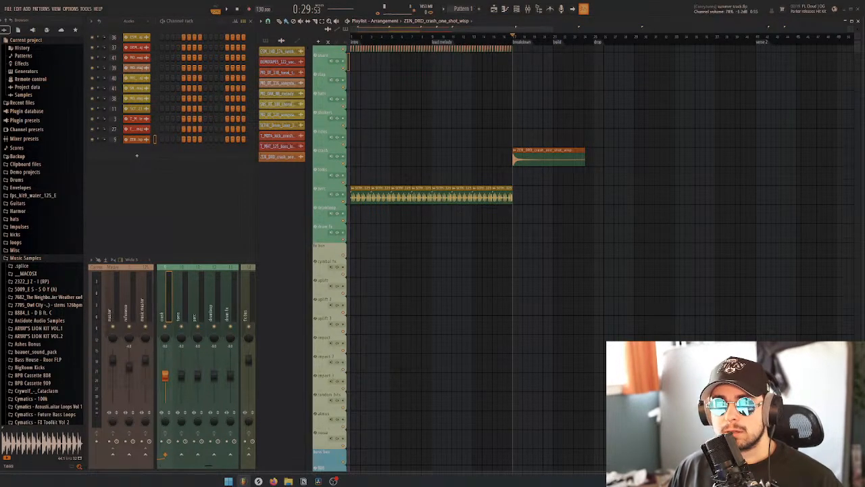
pyautogui.doubleClick(531, 158)
pyautogui.moveTo(358, 163); pyautogui.dragTo(512, 239)
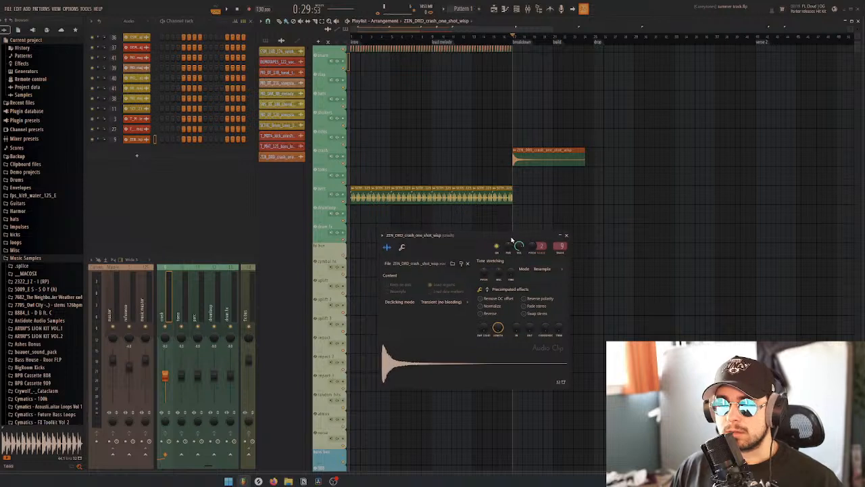
pyautogui.moveTo(512, 277); pyautogui.dragTo(512, 267)
pyautogui.click(534, 267)
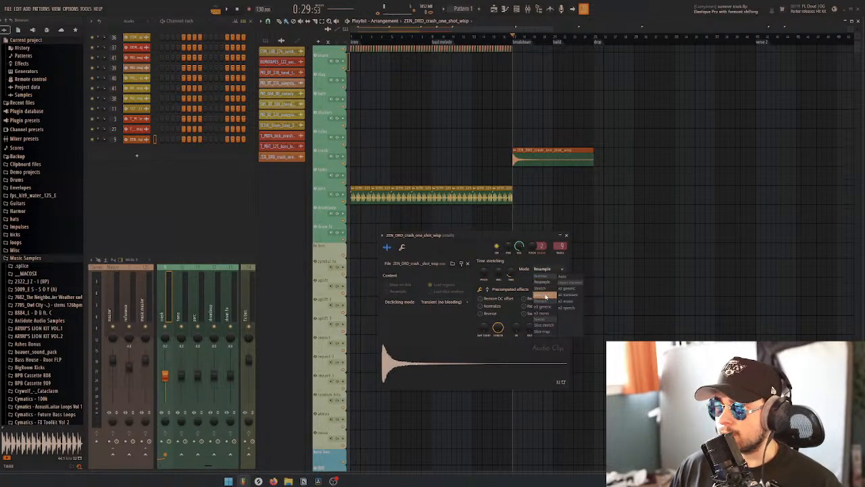
pyautogui.click(538, 294)
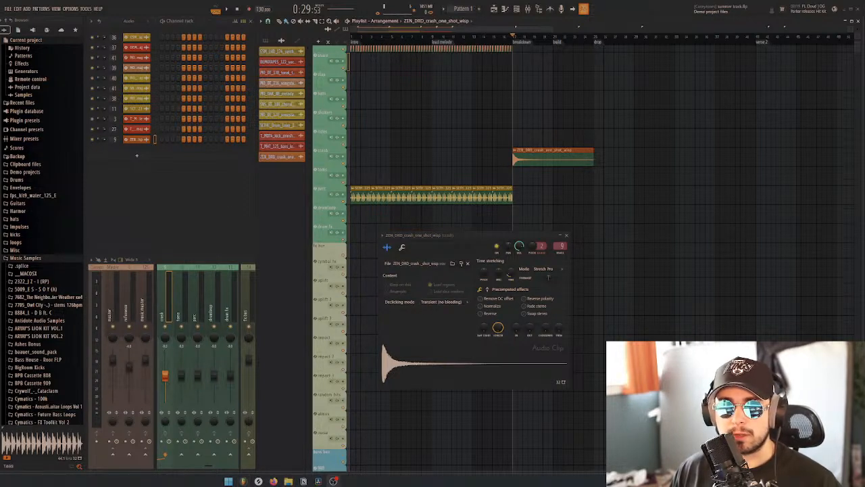
pyautogui.click(567, 236)
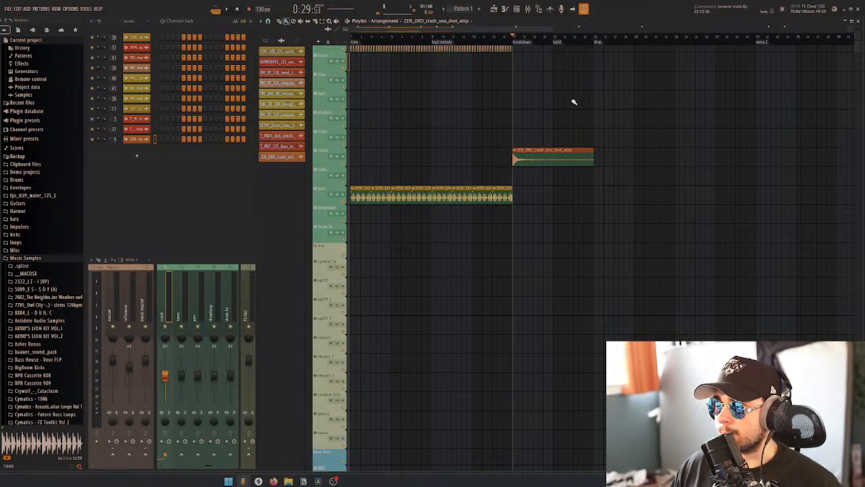
pyautogui.scroll(-10, 572, 103)
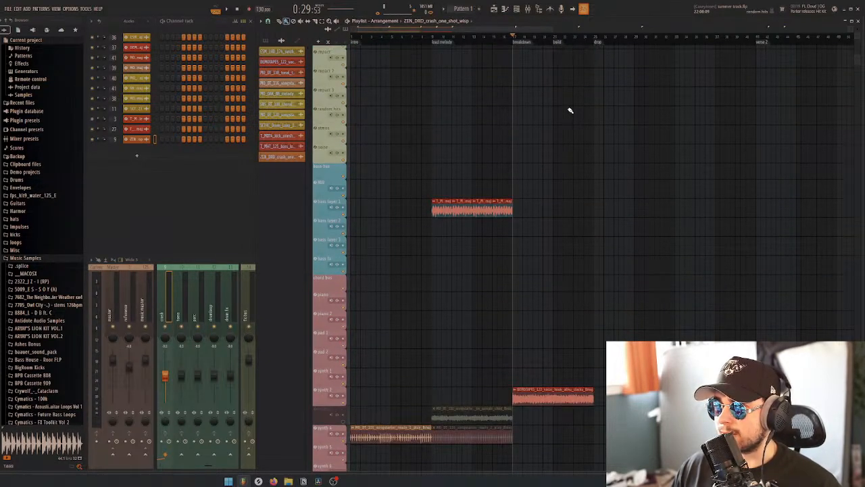
pyautogui.scroll(10, 569, 108)
pyautogui.scroll(2, 569, 110)
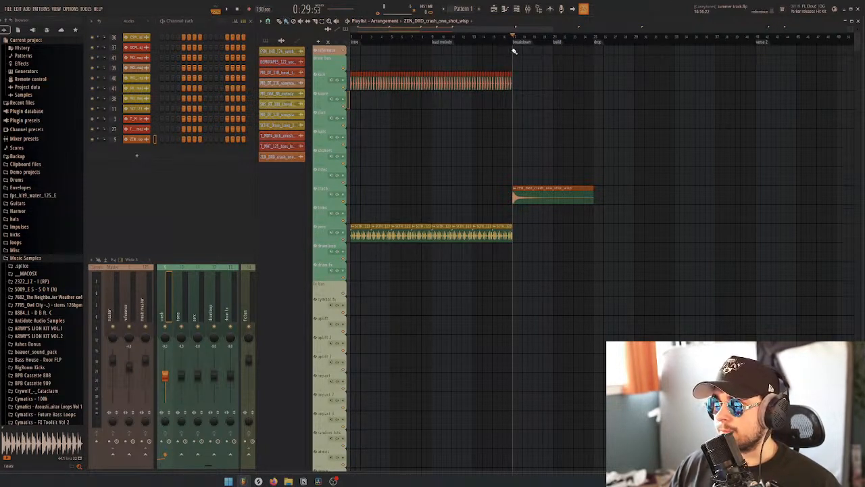
pyautogui.moveTo(509, 44); pyautogui.dragTo(478, 44)
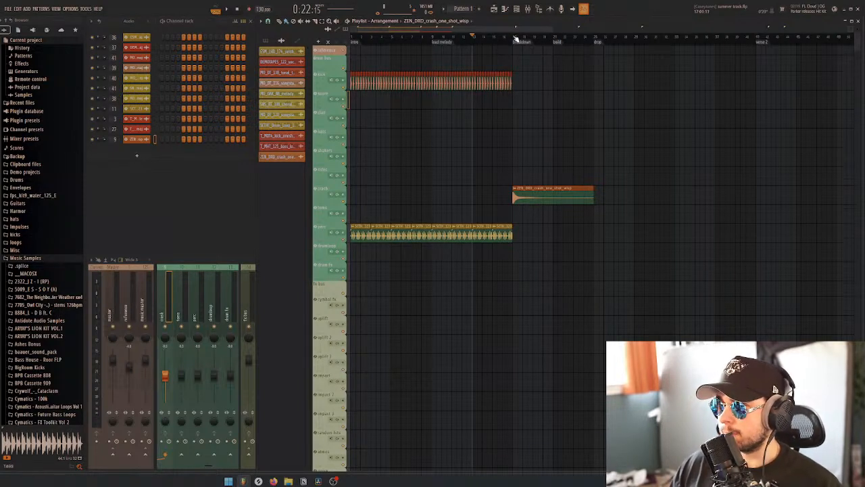
pyautogui.click(516, 39)
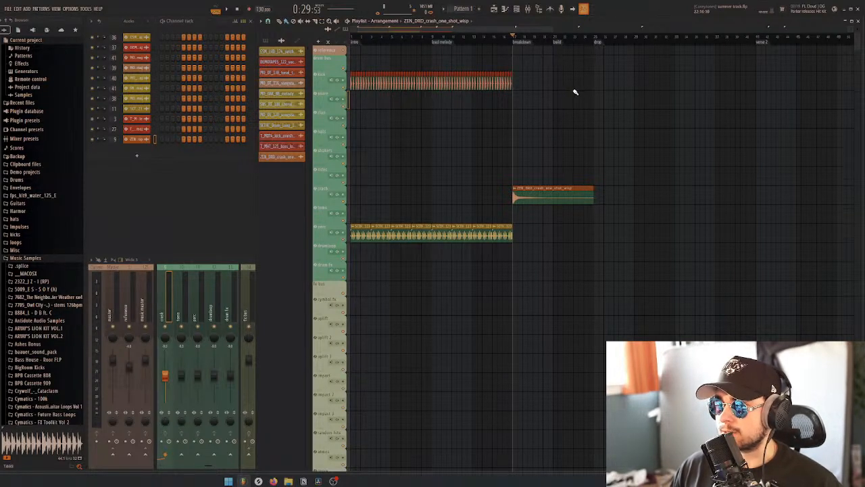
# Play the start of the breakdown with the synth 2 vocal hook clip muted, and delete that clip
pyautogui.scroll(-6, 573, 139)
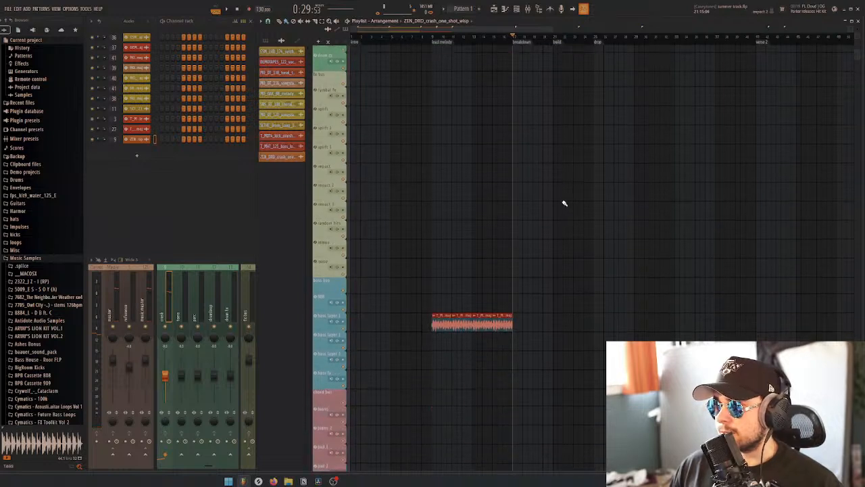
pyautogui.scroll(-6, 564, 203)
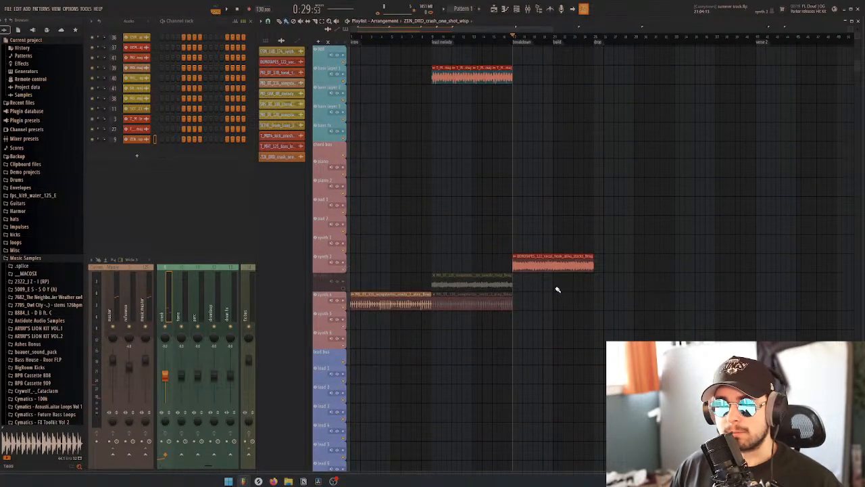
pyautogui.keyDown('alt'); pyautogui.rightClick(553, 265); pyautogui.keyUp('alt')
pyautogui.press('e')
pyautogui.press('space')
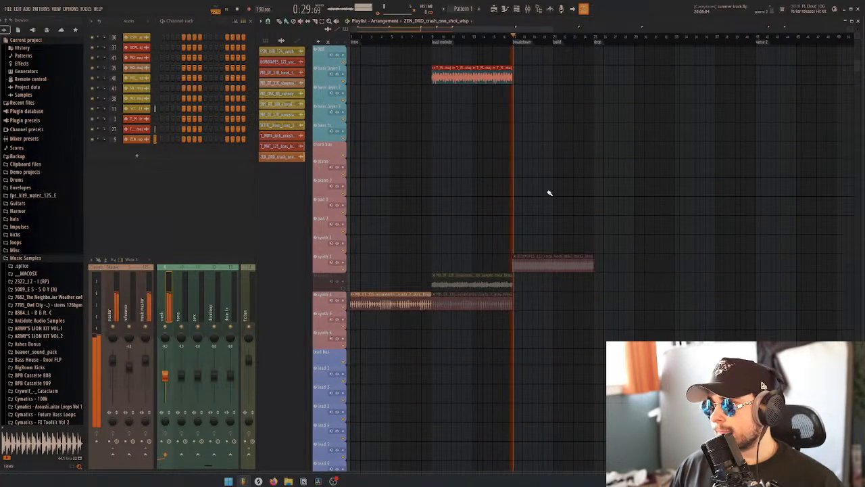
pyautogui.press('space')
pyautogui.click(557, 267)
pyautogui.press('Delete')
pyautogui.press('b')
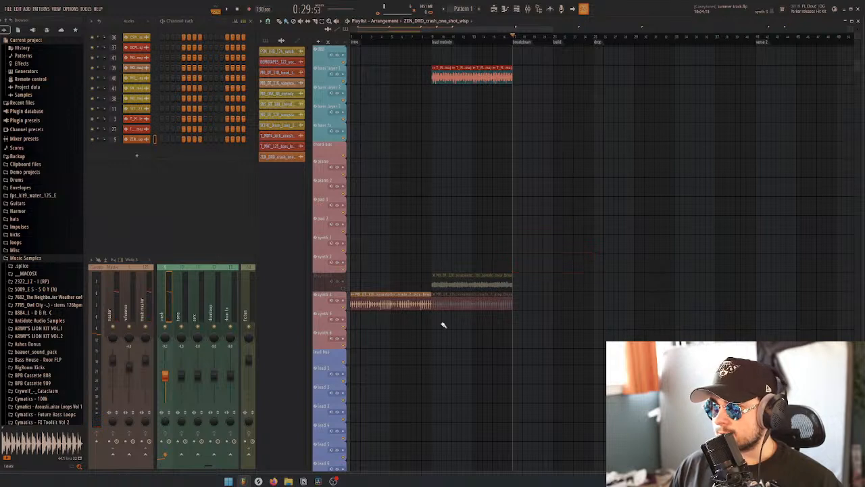
# Move the synth 3 songstarter sample chop clip from the lead melody to the breakdown, unmute its track and play the section
pyautogui.click(408, 304)
pyautogui.moveTo(501, 280); pyautogui.dragTo(580, 280)
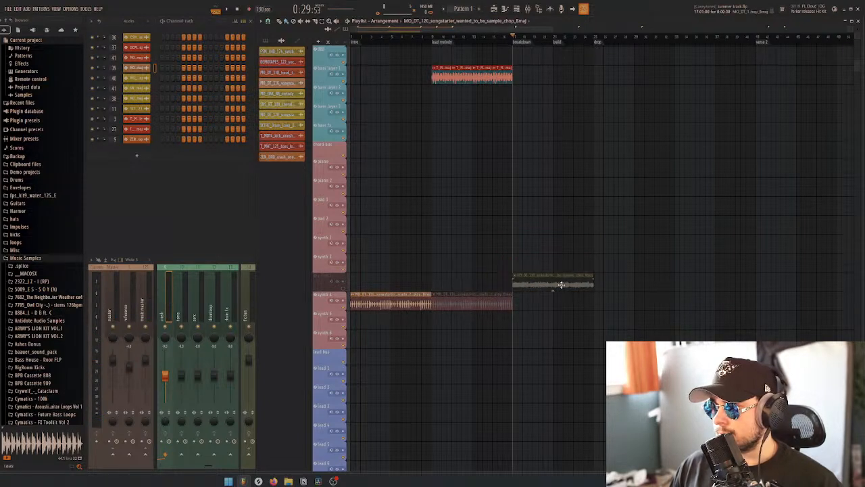
pyautogui.click(344, 289)
pyautogui.press('t')
pyautogui.click(581, 284)
pyautogui.press('b')
pyautogui.press('space')
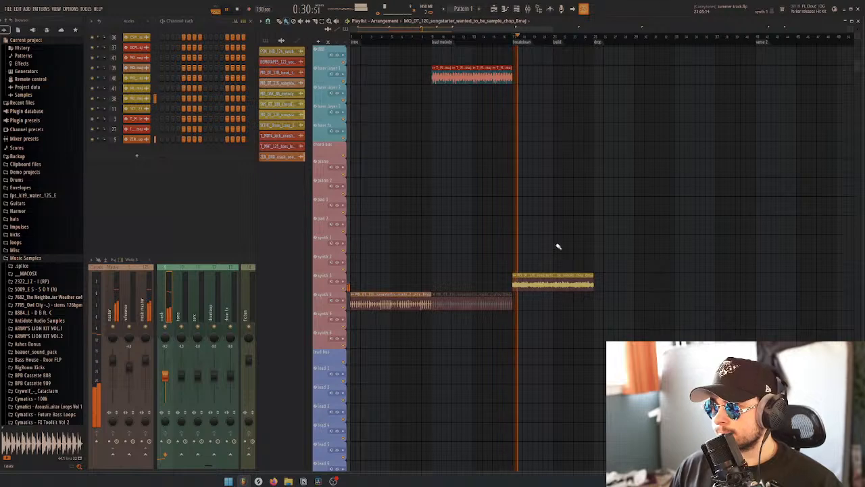
pyautogui.scroll(-3, 559, 250)
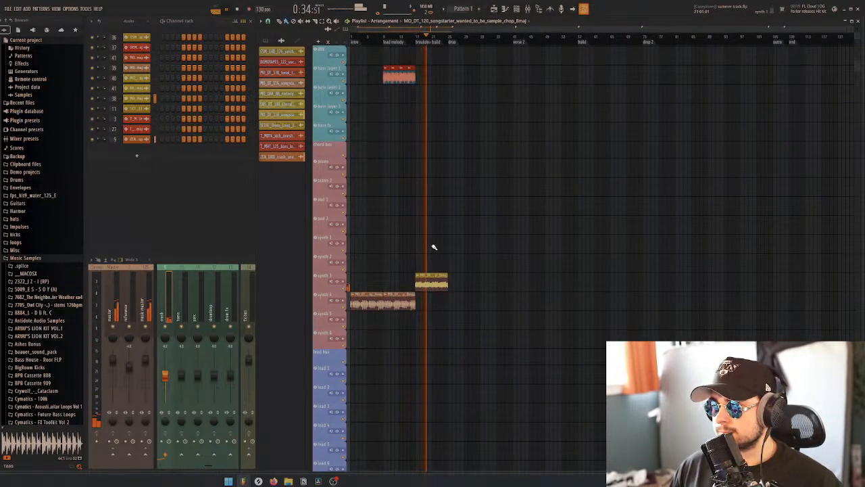
pyautogui.scroll(8, 446, 248)
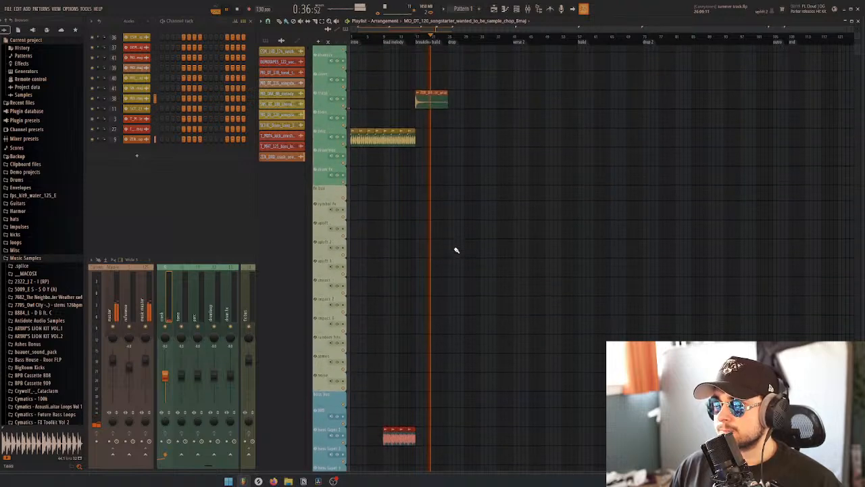
pyautogui.scroll(3, 455, 249)
pyautogui.press('space')
# Slice the crash clip at the build marker and delete the part after the cut
pyautogui.click(393, 105)
pyautogui.press('c')
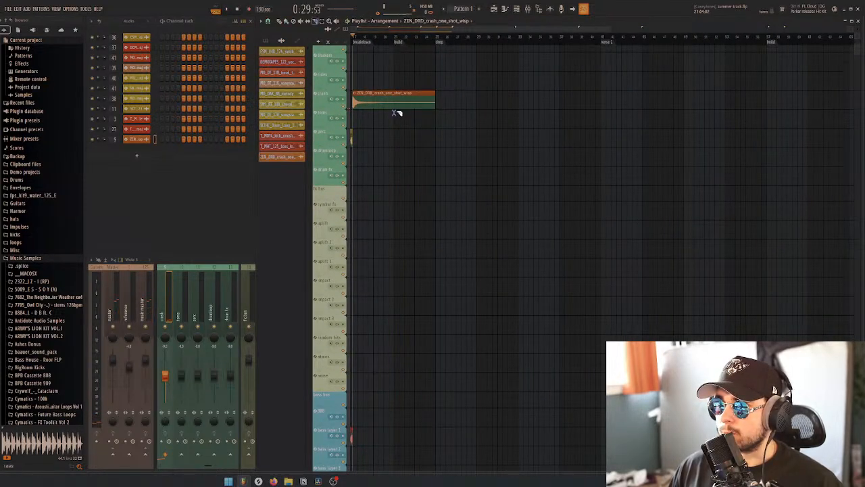
pyautogui.moveTo(395, 113); pyautogui.dragTo(396, 89)
pyautogui.press('b')
pyautogui.rightClick(410, 106)
# Switch to Splice and replace the crash filter with a search for "build" in the sound library
pyautogui.scroll(-3, 457, 169)
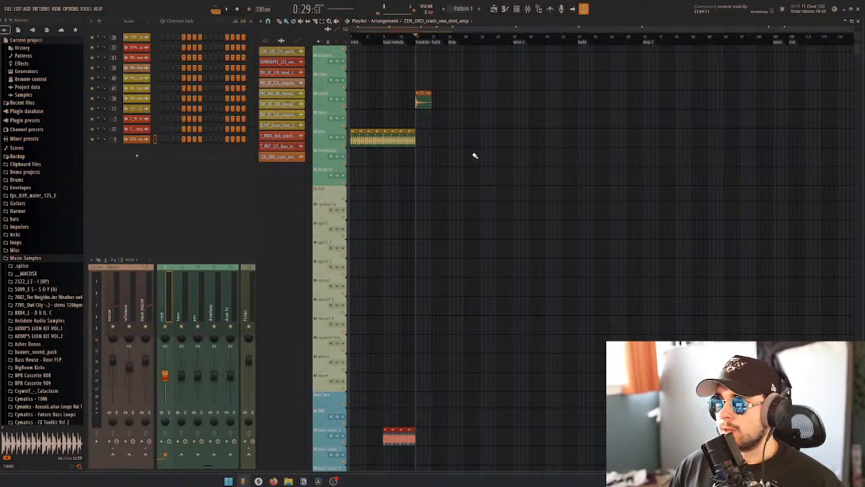
pyautogui.scroll(4, 439, 150)
pyautogui.scroll(3, 437, 157)
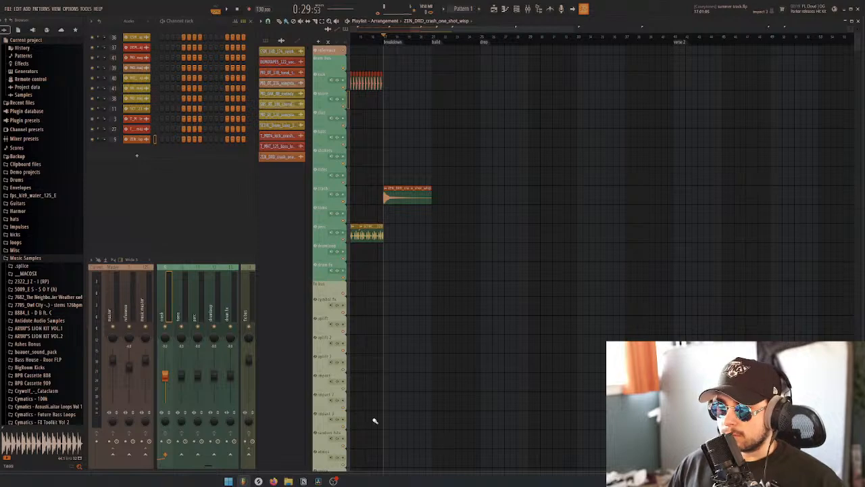
pyautogui.click(258, 481)
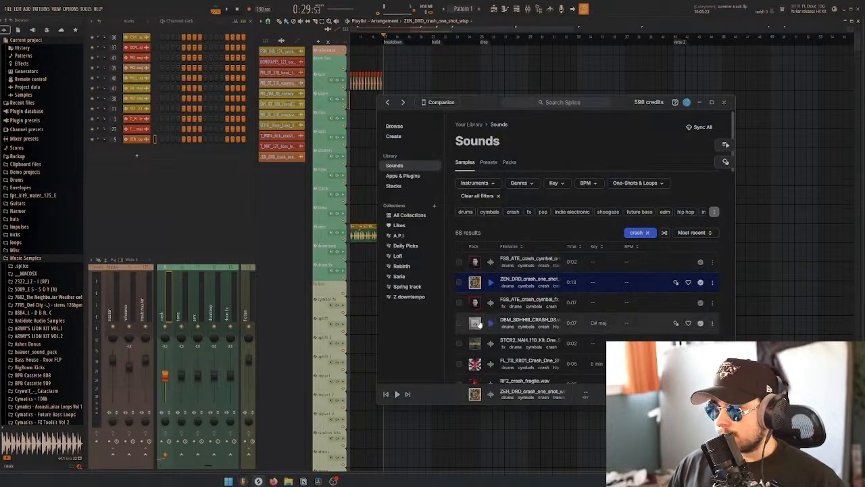
pyautogui.click(646, 233)
pyautogui.click(651, 220)
pyautogui.write('b')
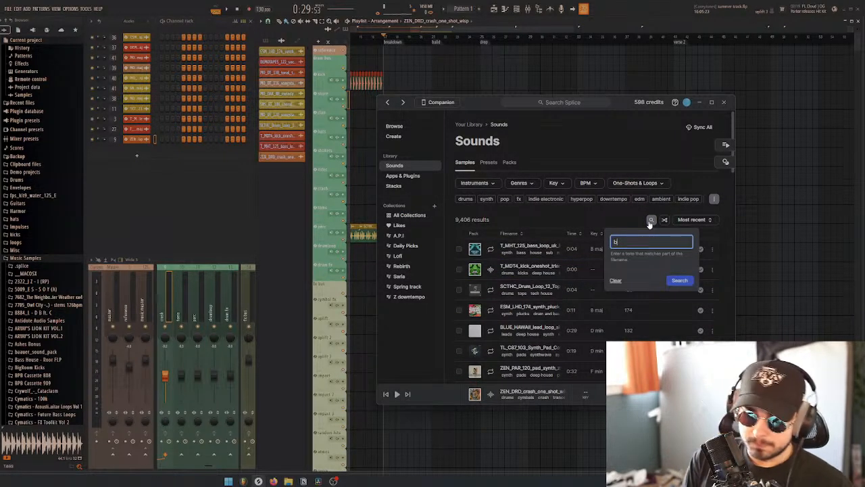
pyautogui.write('uild')
pyautogui.press('Return')
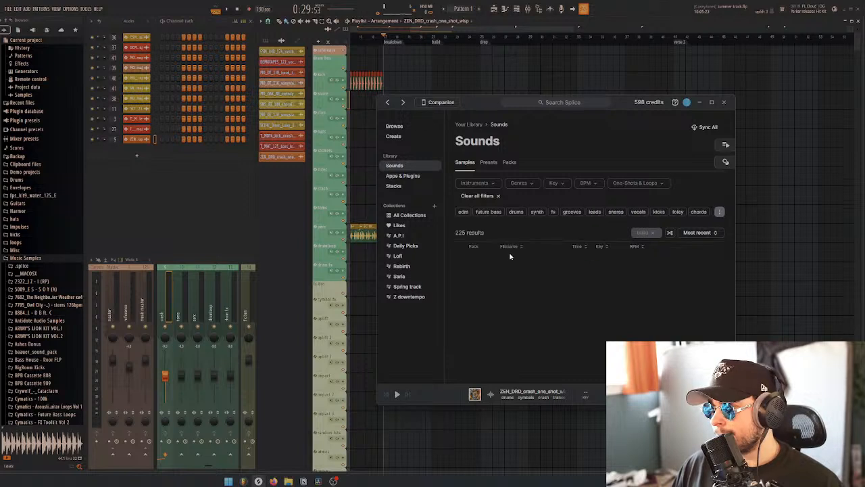
# Audition the first build samples and place the ESM_Reverse_Thin_Riser sample on the uplift track shortly before the build marker
pyautogui.click(491, 263)
pyautogui.press('Down')
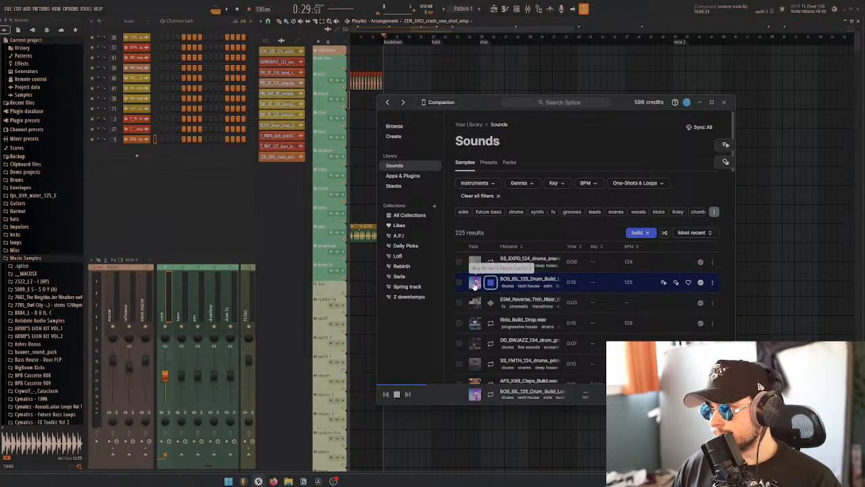
pyautogui.click(477, 302)
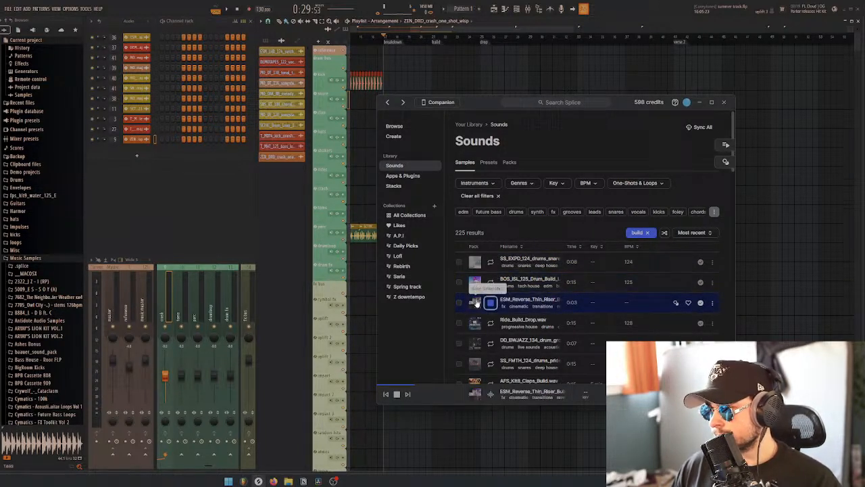
pyautogui.click(524, 302)
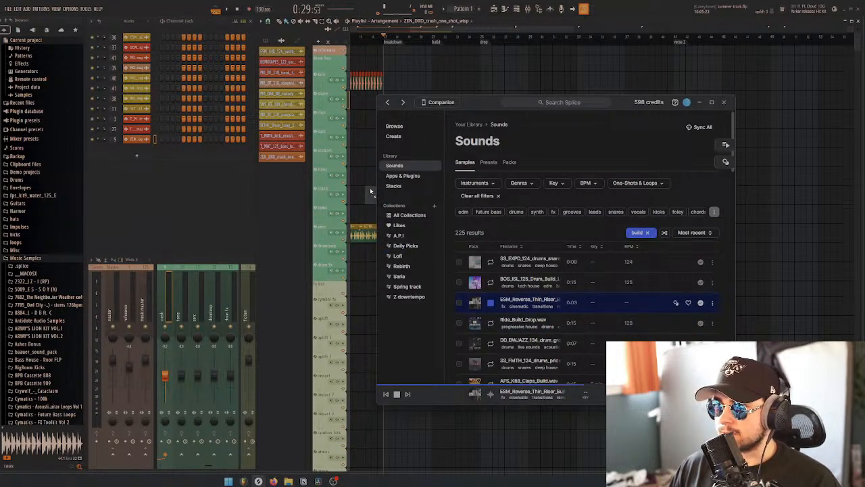
pyautogui.moveTo(371, 192); pyautogui.dragTo(414, 360)
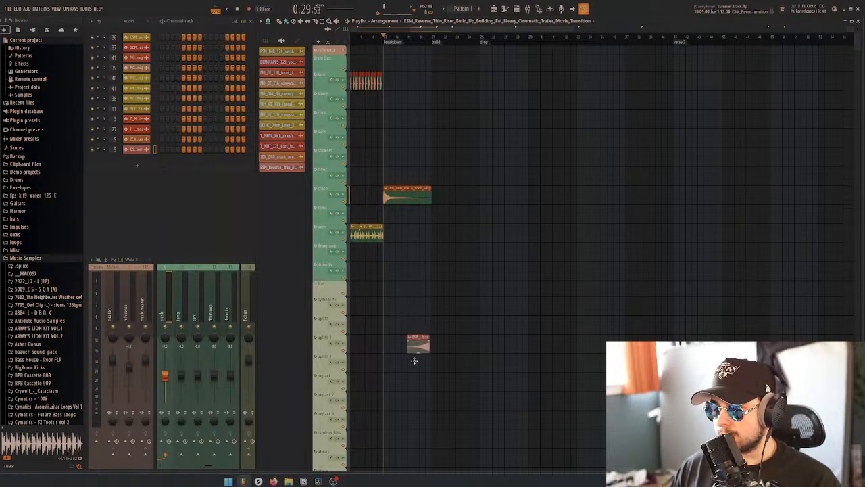
pyautogui.moveTo(414, 328); pyautogui.dragTo(415, 326)
# Adjust the reverse riser clip's stretch time so it ends at the build marker, and set its stretch mode to Stretch Pro
pyautogui.scroll(3, 414, 348)
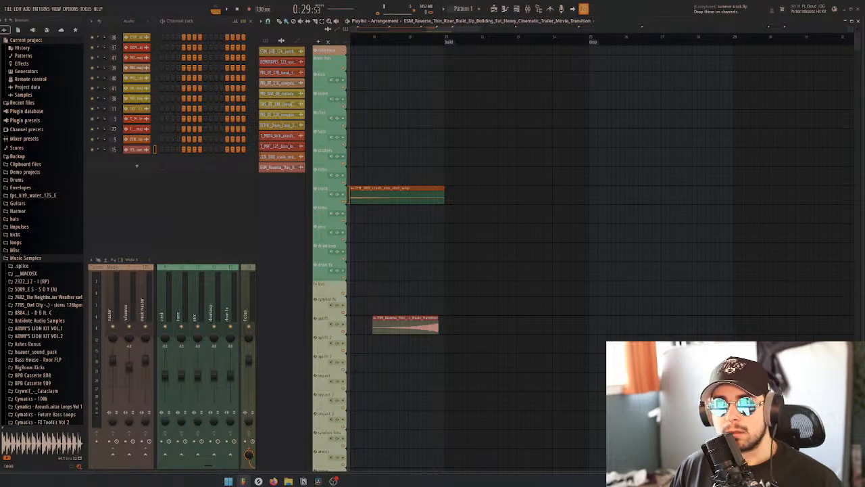
pyautogui.moveTo(2, 102); pyautogui.dragTo(172, 145)
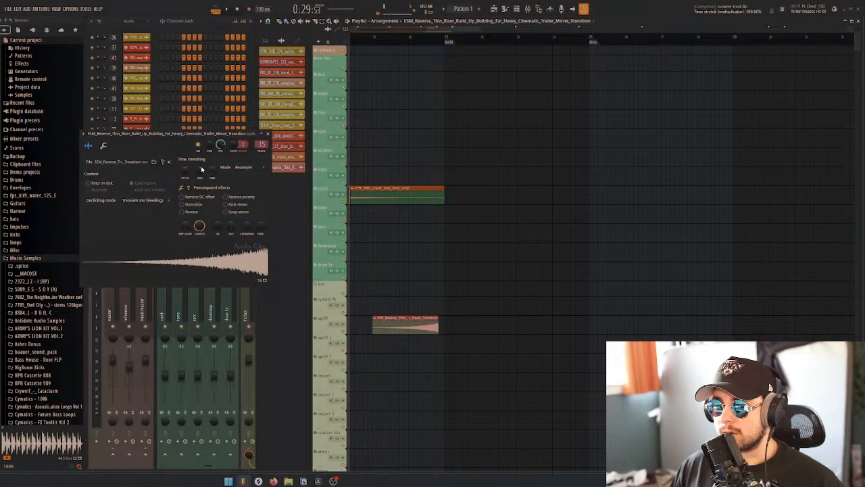
pyautogui.moveTo(213, 171); pyautogui.dragTo(212, 160)
pyautogui.click(243, 167)
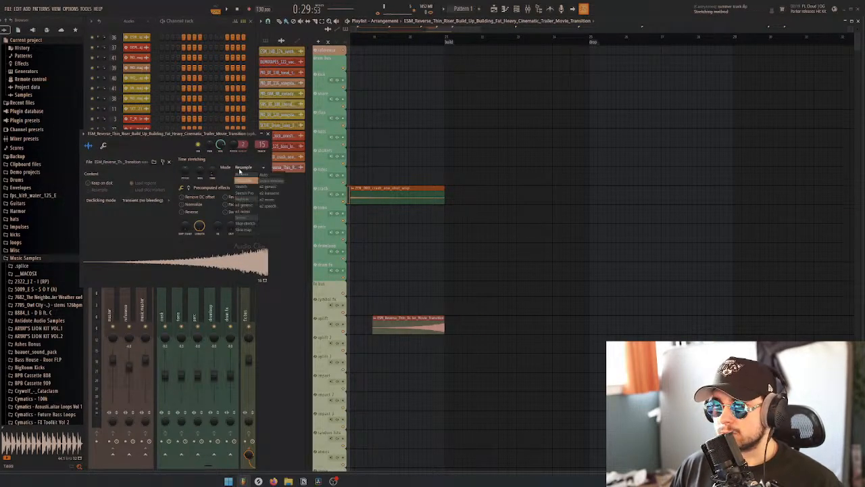
pyautogui.click(244, 195)
pyautogui.click(268, 134)
# Play the end of the breakdown from the start of the riser clip, removing the stray riser copy on the snare track
pyautogui.press('space')
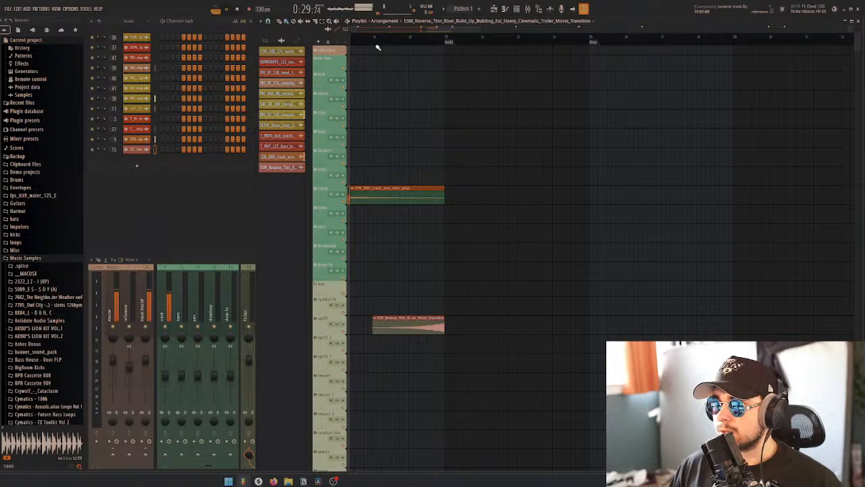
pyautogui.press('space')
pyautogui.click(373, 37)
pyautogui.click(420, 100)
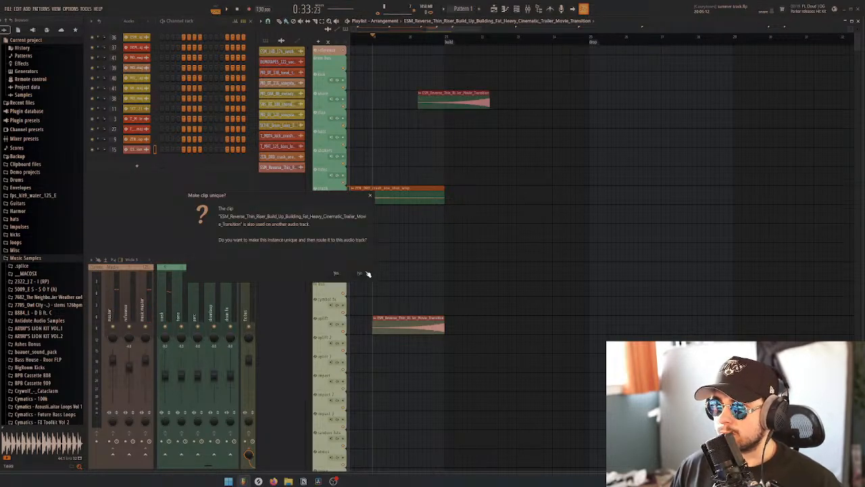
pyautogui.click(368, 273)
pyautogui.rightClick(462, 98)
pyautogui.keyDown('ctrl'); pyautogui.scroll(-4, 463, 129); pyautogui.keyUp('ctrl')
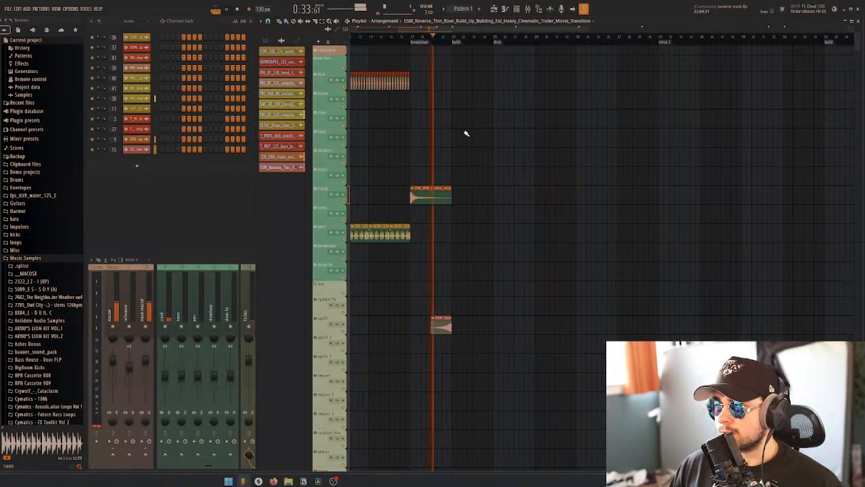
pyautogui.scroll(-6, 440, 144)
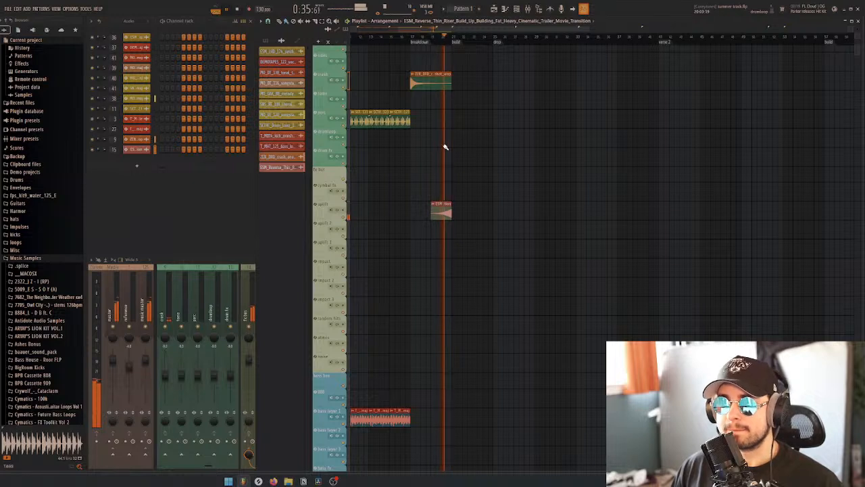
pyautogui.press('space')
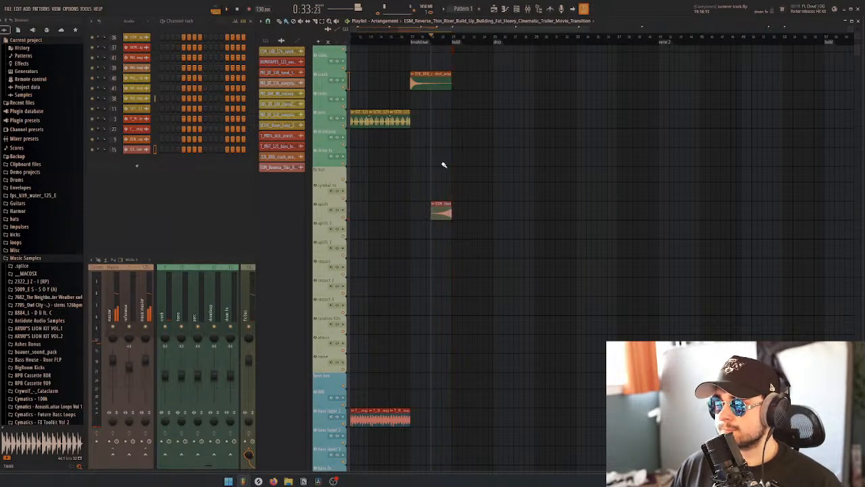
# Move the riser clip to the end of the build, play into the drop, and shift the clip to end just before the drop marker
pyautogui.moveTo(440, 209); pyautogui.dragTo(482, 210)
pyautogui.click(481, 47)
pyautogui.press('space')
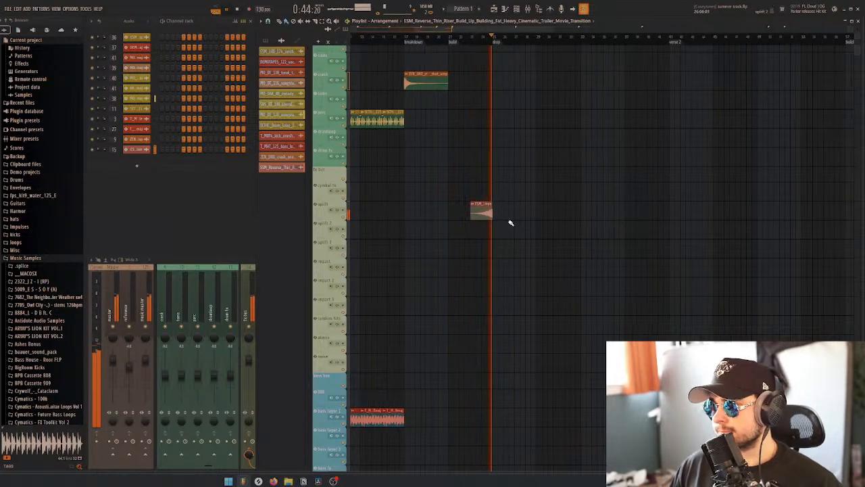
pyautogui.scroll(3, 507, 217)
pyautogui.press('space')
pyautogui.moveTo(465, 210); pyautogui.dragTo(458, 212)
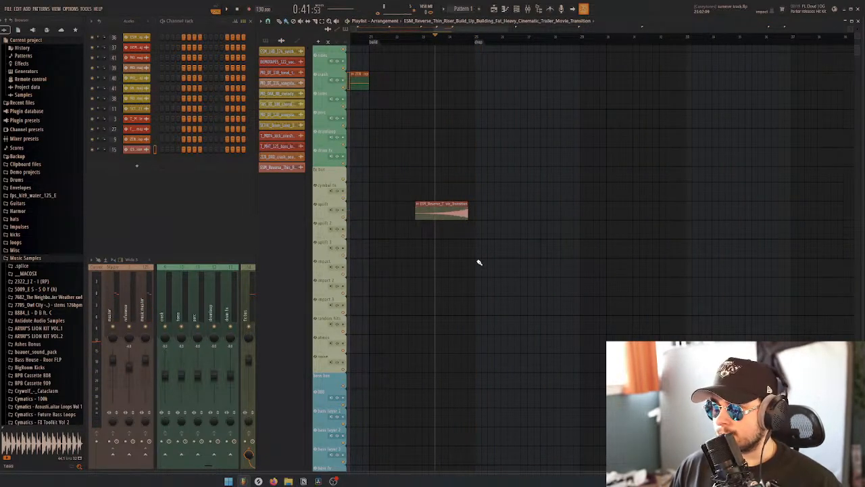
# Switch to Splice and replace the build filter with a search for "fill"
pyautogui.click(258, 482)
pyautogui.scroll(-2, 517, 256)
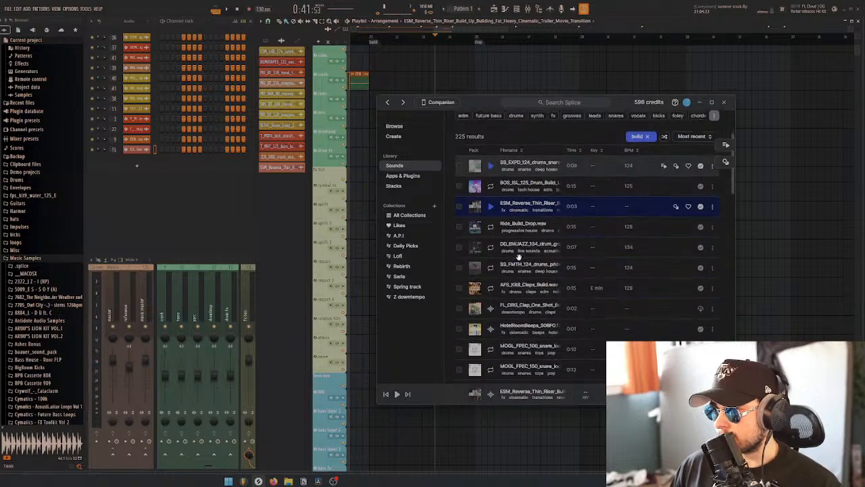
pyautogui.scroll(3, 527, 241)
pyautogui.click(647, 231)
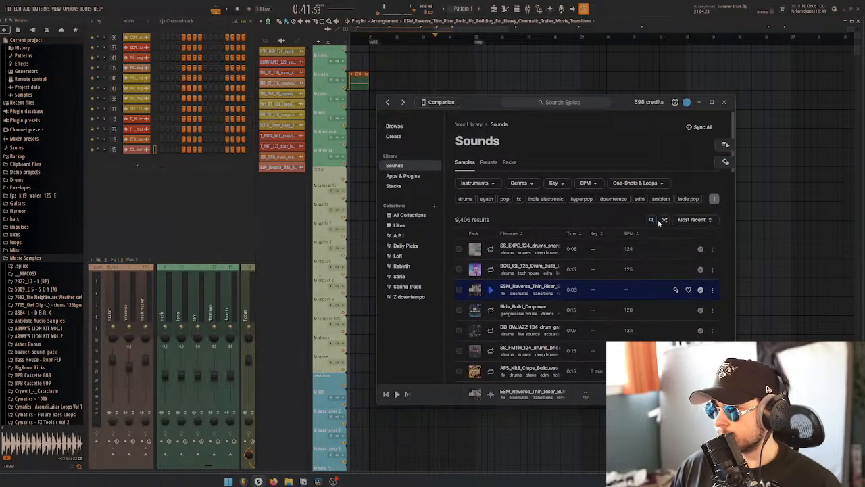
pyautogui.click(652, 220)
pyautogui.write('fill')
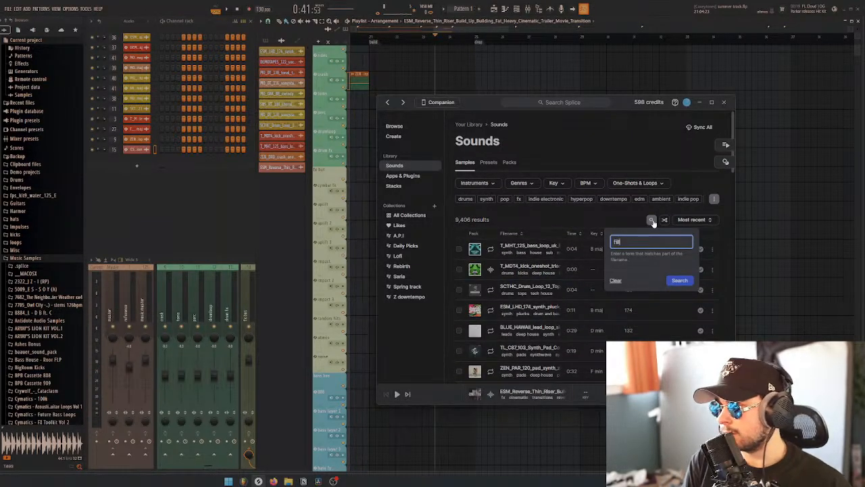
pyautogui.press('Return')
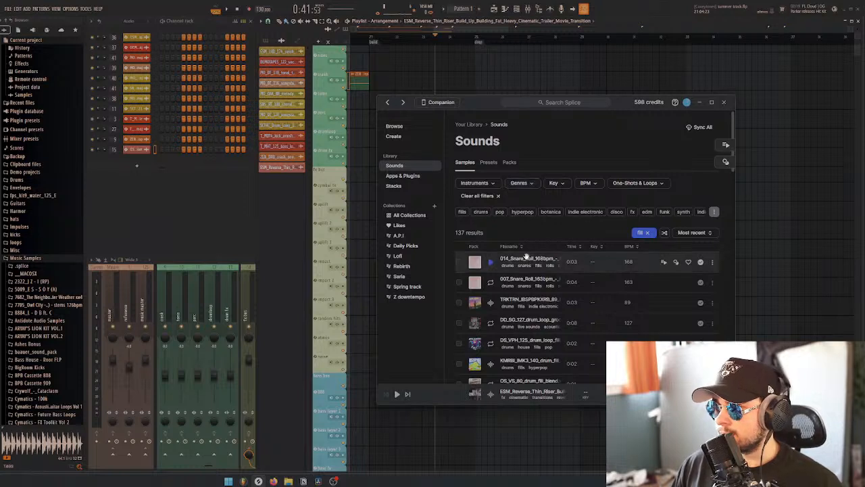
# Audition the fill samples one after another, from the 014_Snare_Roll loop to the 91V_2H_160 drum fill
pyautogui.click(492, 262)
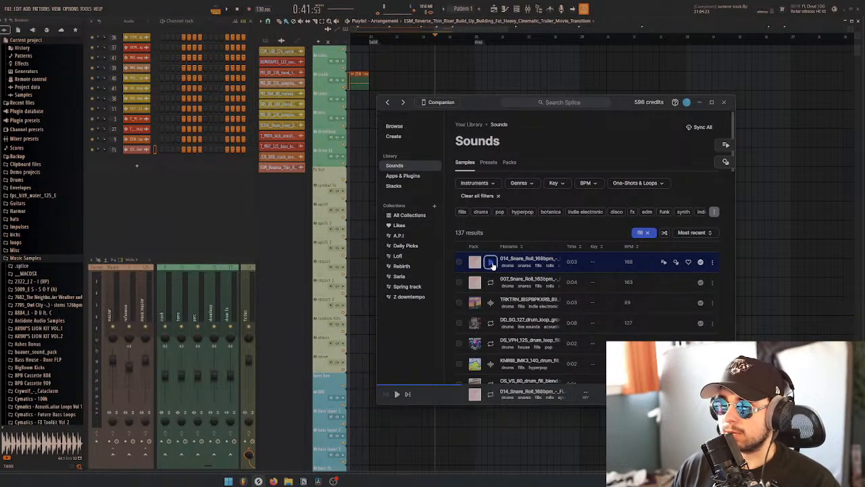
pyautogui.press('Down')
pyautogui.press('Down')
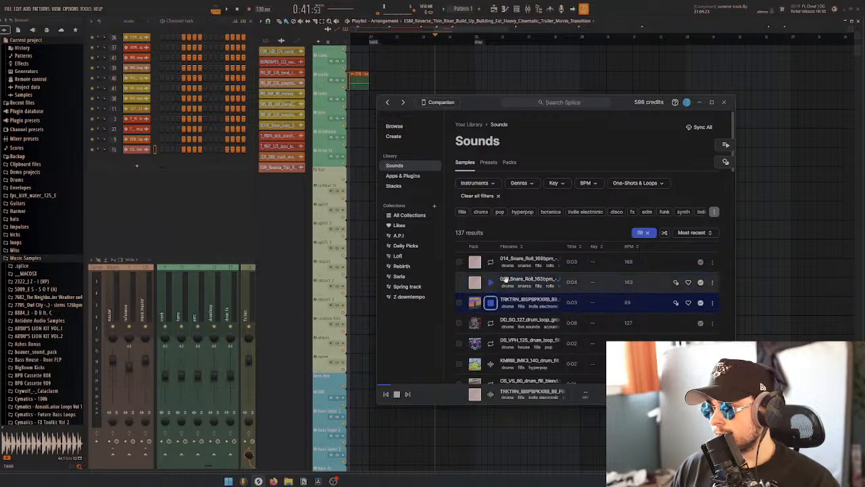
pyautogui.scroll(-1, 521, 292)
pyautogui.press('Down')
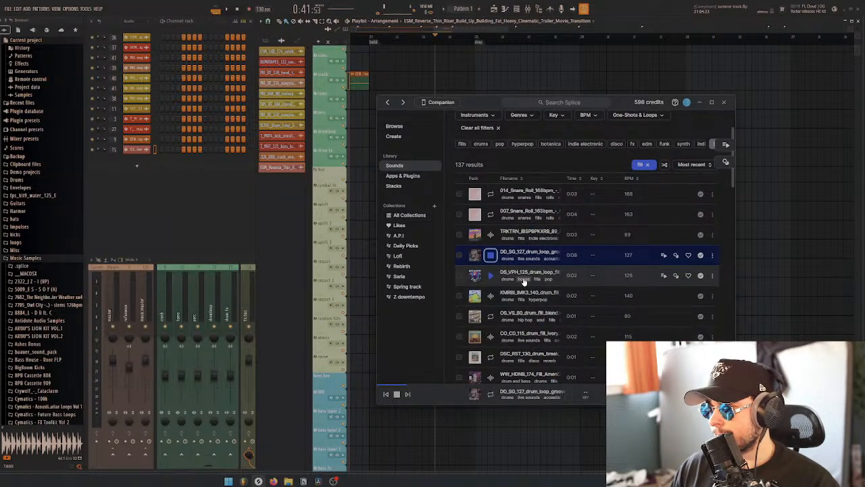
pyautogui.press('Down')
pyautogui.press('Down')
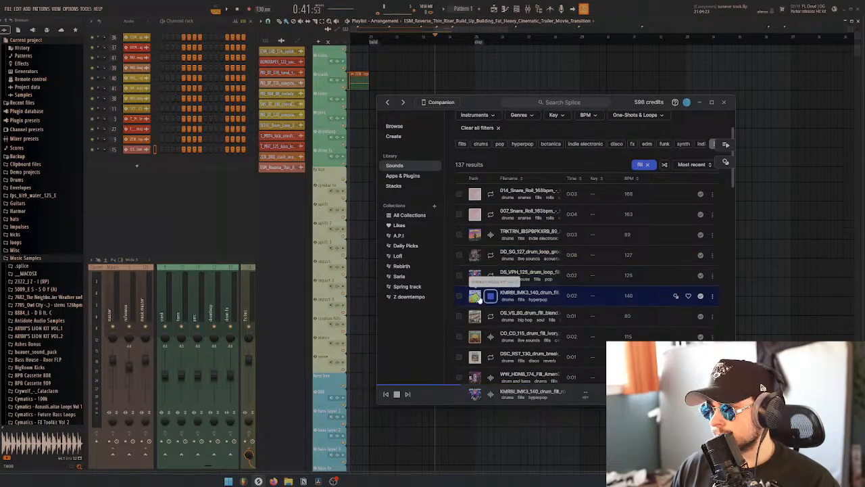
pyautogui.scroll(-1, 477, 290)
pyautogui.press('Down')
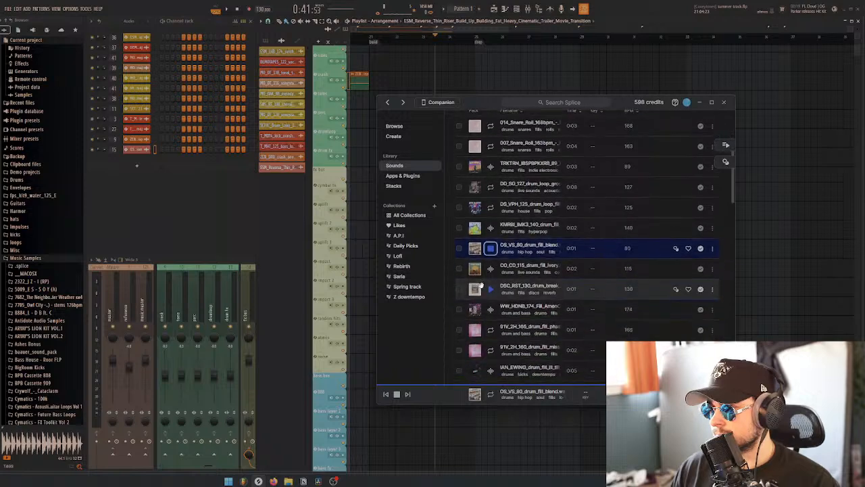
pyautogui.press('Down')
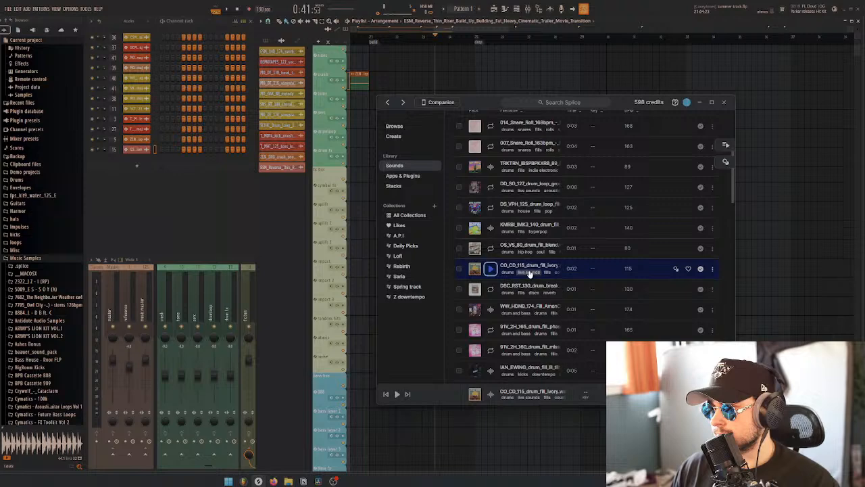
pyautogui.press('Down')
pyautogui.press('Down')
pyautogui.scroll(-1, 510, 302)
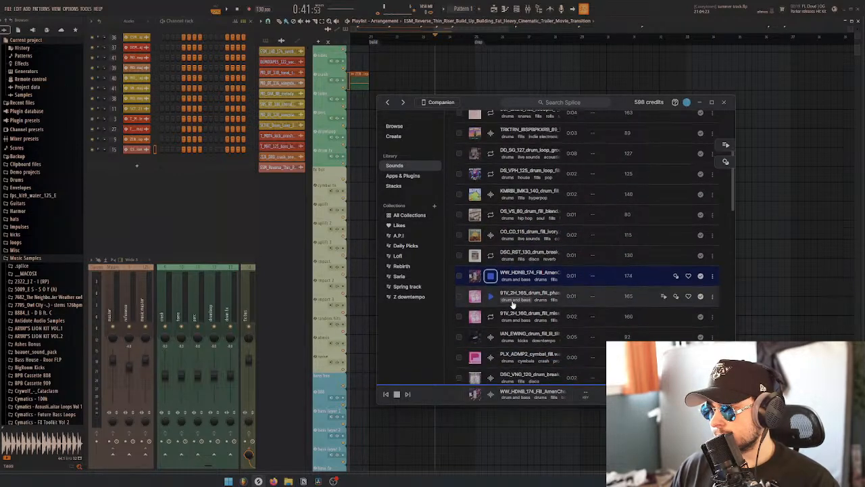
pyautogui.press('Down')
pyautogui.scroll(-2, 509, 299)
pyautogui.click(478, 248)
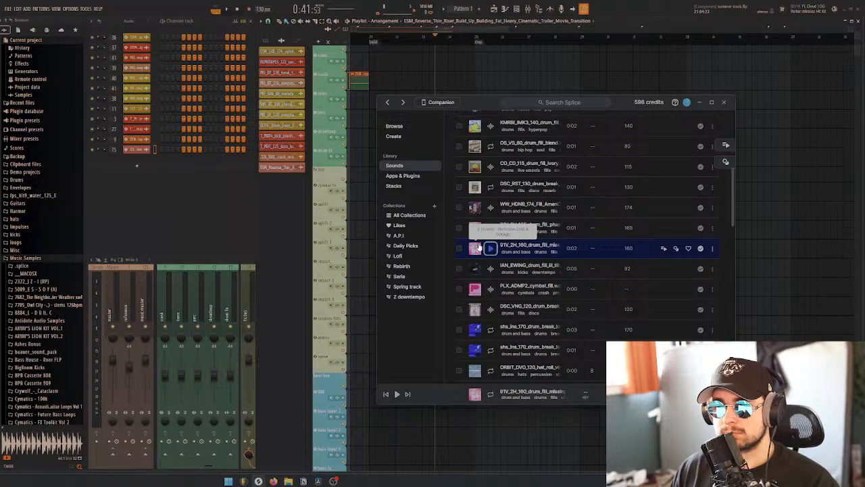
pyautogui.click(475, 229)
pyautogui.press('Down')
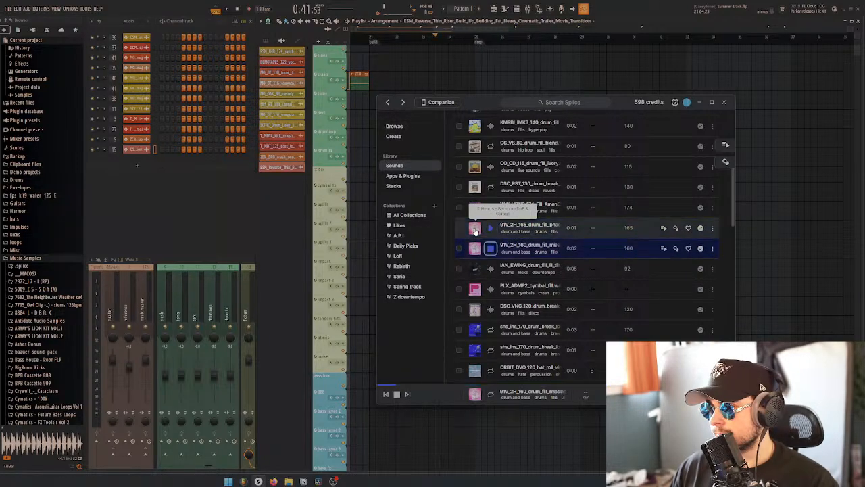
# Place the 91V_2H_160_drum_fill_missing_u_break sample on the drum fx track just before the drop marker
pyautogui.moveTo(483, 101); pyautogui.dragTo(598, 140)
pyautogui.moveTo(592, 292); pyautogui.dragTo(465, 158)
pyautogui.scroll(3, 478, 177)
# Shorten the drum fill clip's stretch time so it ends at the drop marker, set its mode to Stretch Pro, and play the transition
pyautogui.click(323, 163)
pyautogui.click(137, 159)
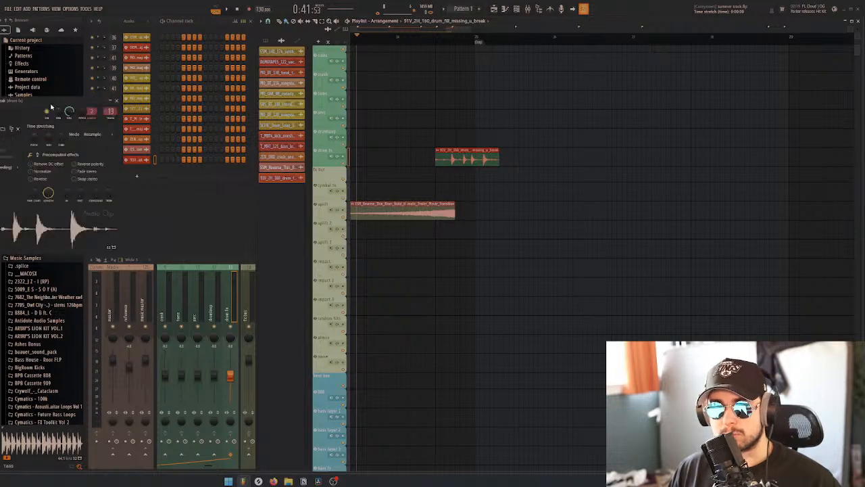
pyautogui.moveTo(11, 107); pyautogui.dragTo(219, 117)
pyautogui.moveTo(268, 147)
pyautogui.mouseDown()
pyautogui.moveTo(267, 157)
pyautogui.moveTo(269, 149)
pyautogui.mouseUp()
pyautogui.click(298, 142)
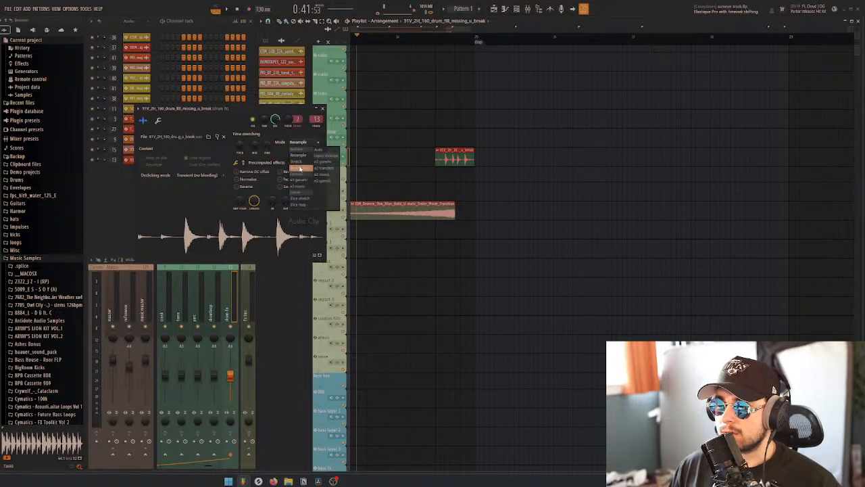
pyautogui.click(301, 168)
pyautogui.press('space')
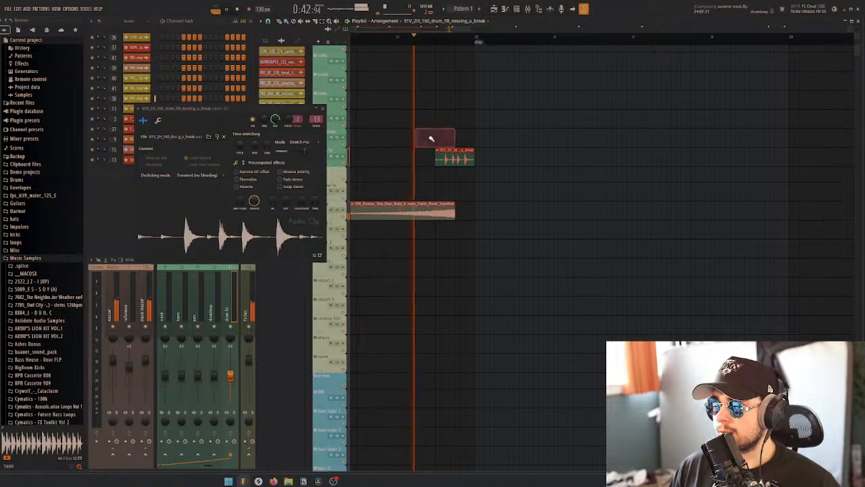
# Move the reverse riser clip earlier so it ends where the drum fill starts, and play the transition
pyautogui.press('space')
pyautogui.scroll(-3, 429, 182)
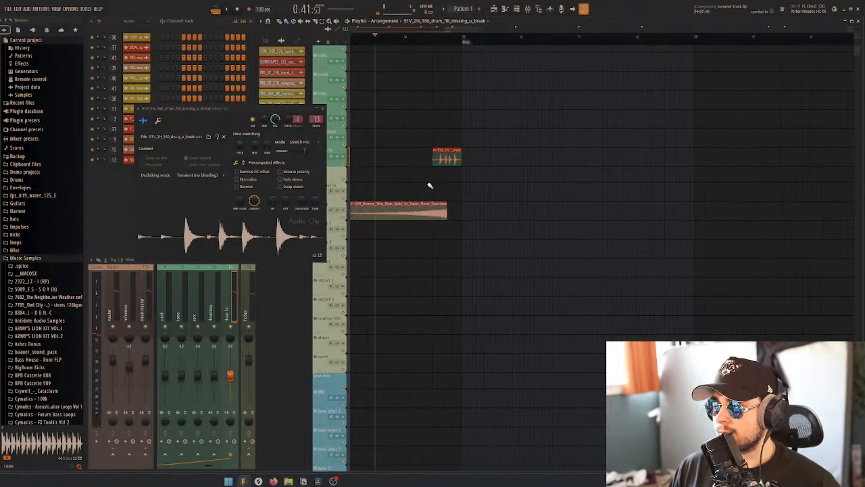
pyautogui.moveTo(421, 213); pyautogui.dragTo(411, 213)
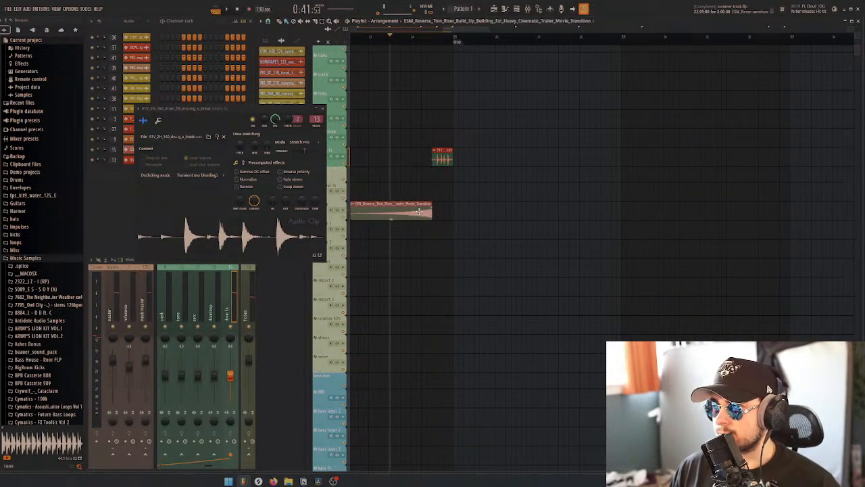
pyautogui.press('space')
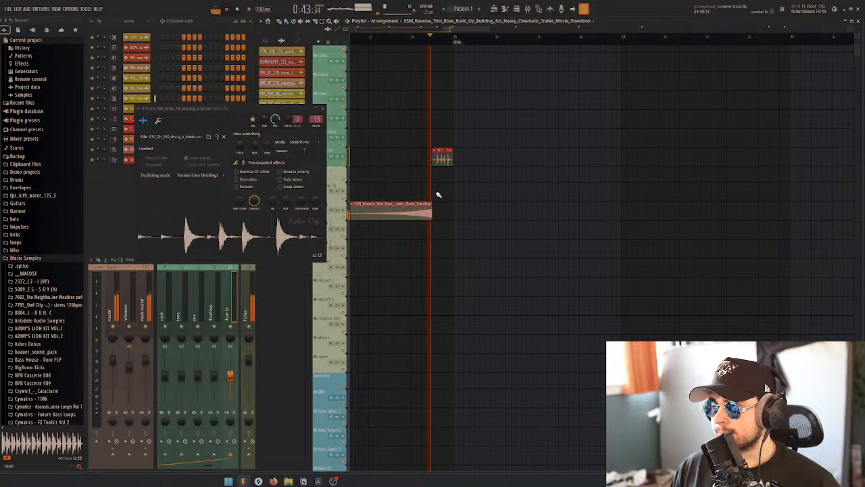
pyautogui.press('space')
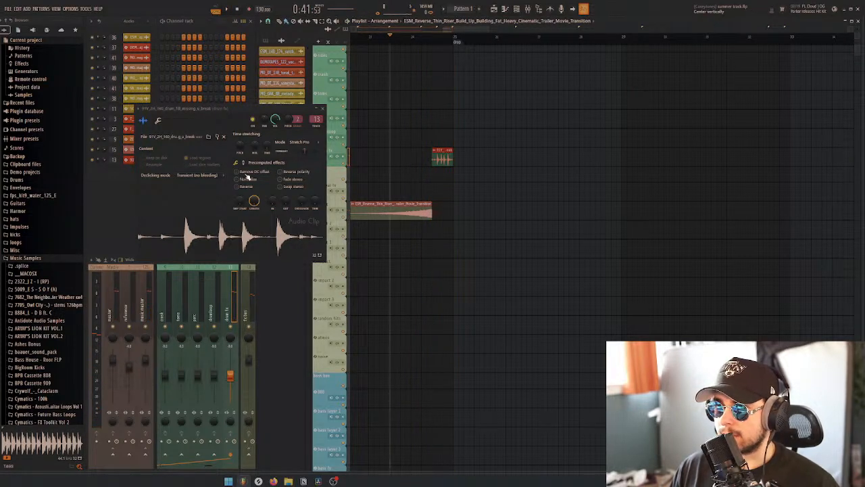
# Move the drum fill earlier and lengthen its stretch time to fill the full bar before the drop marker, then play the build
pyautogui.moveTo(434, 160); pyautogui.dragTo(413, 160)
pyautogui.moveTo(267, 146); pyautogui.dragTo(266, 137)
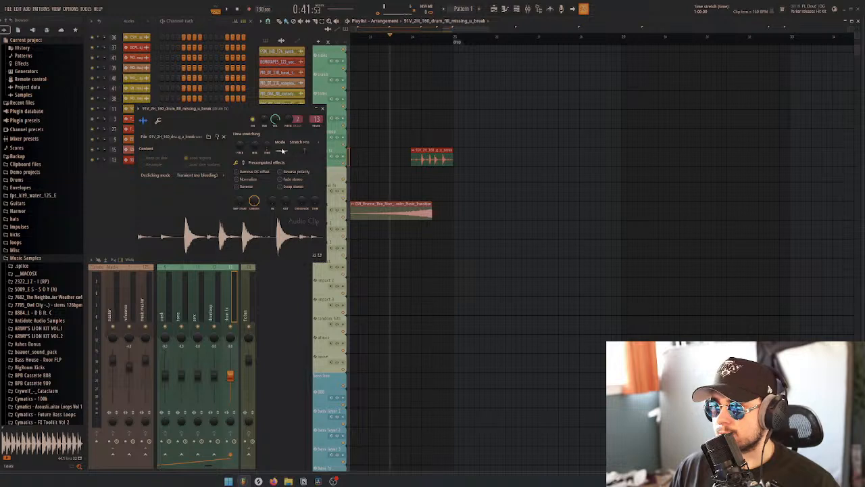
pyautogui.click(323, 109)
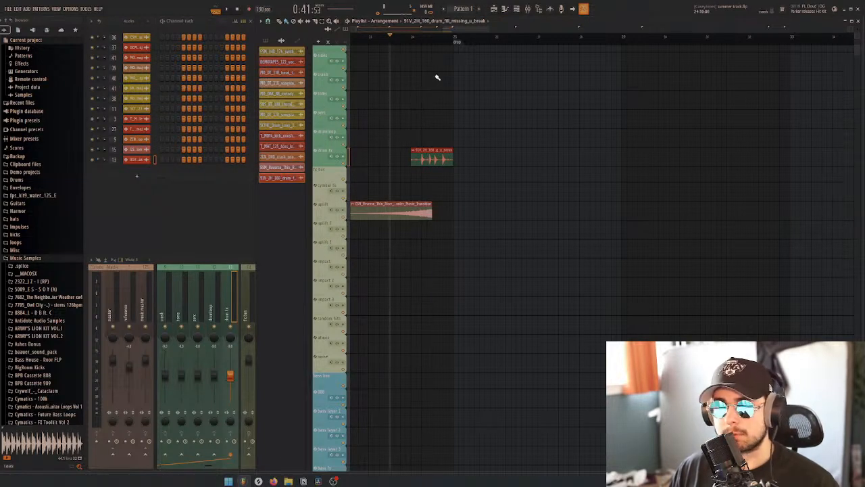
pyautogui.moveTo(447, 63); pyautogui.dragTo(446, 64)
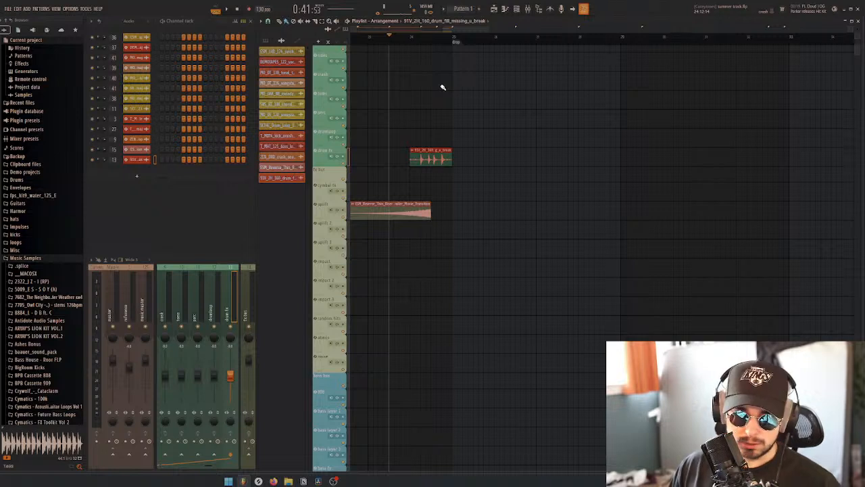
pyautogui.scroll(-2, 402, 103)
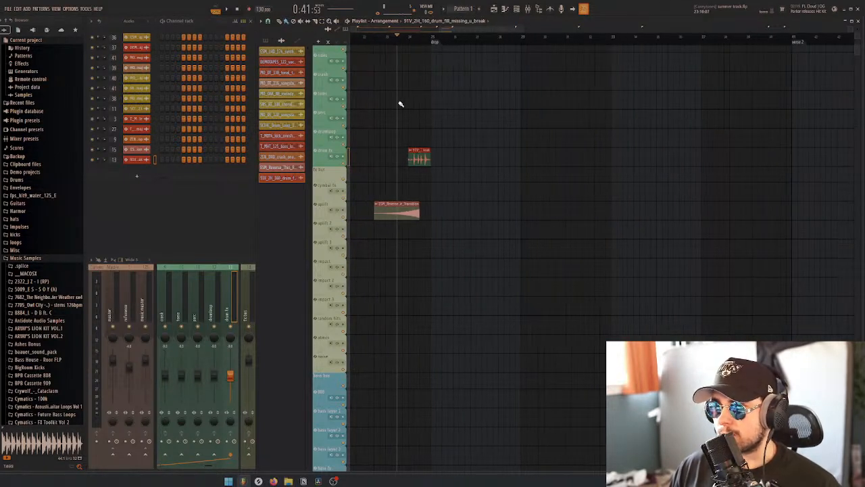
pyautogui.click(387, 44)
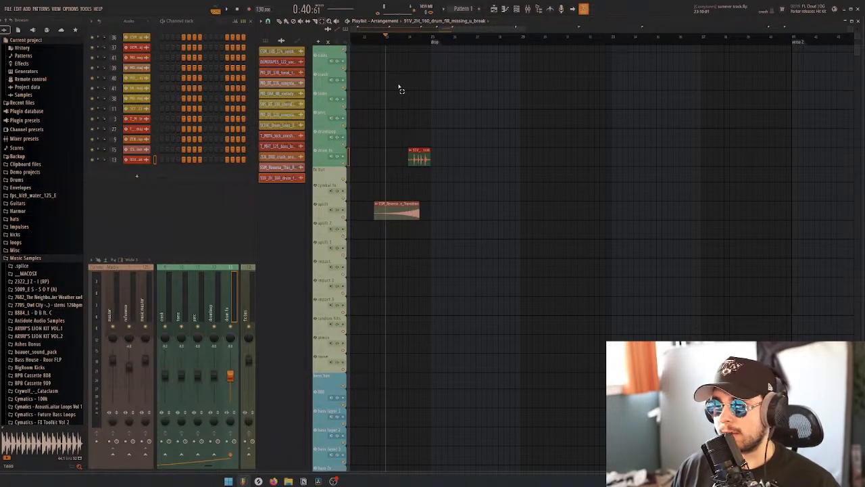
pyautogui.press('space')
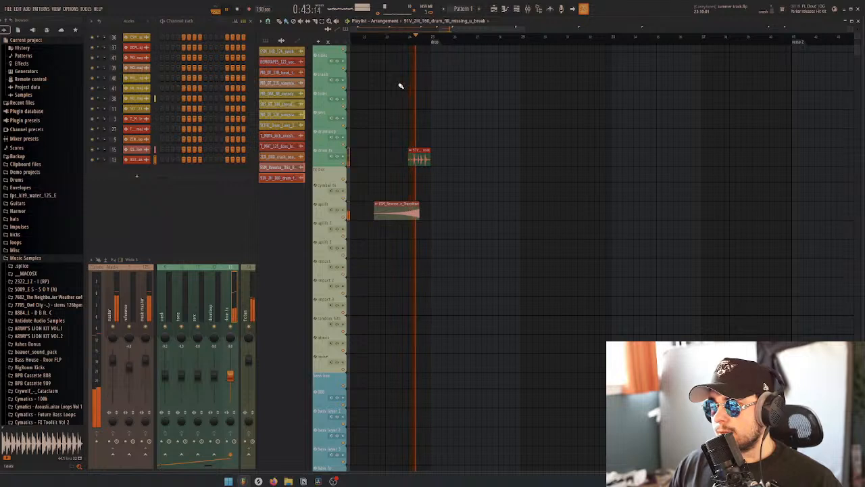
pyautogui.press('space')
# Move the reverse riser clip back so it ends at the start of the one-bar drum fill, and play the transition
pyautogui.moveTo(410, 208); pyautogui.dragTo(399, 208)
pyautogui.scroll(-3, 413, 192)
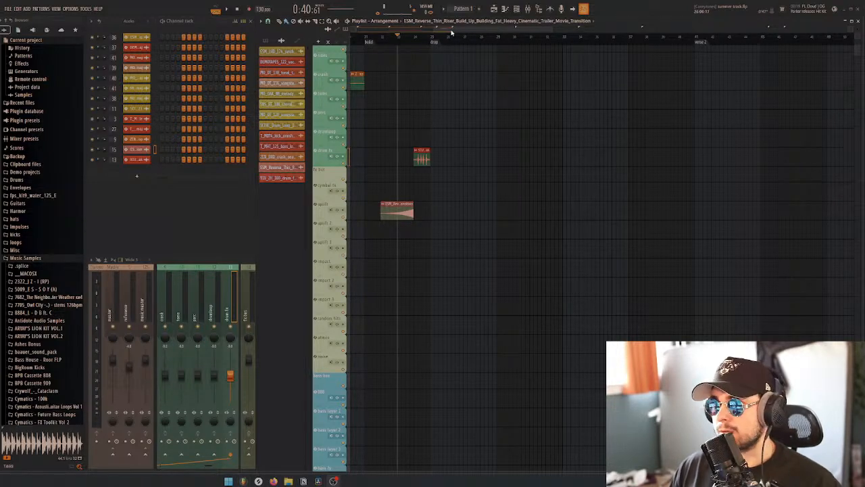
pyautogui.scroll(-3, 393, 91)
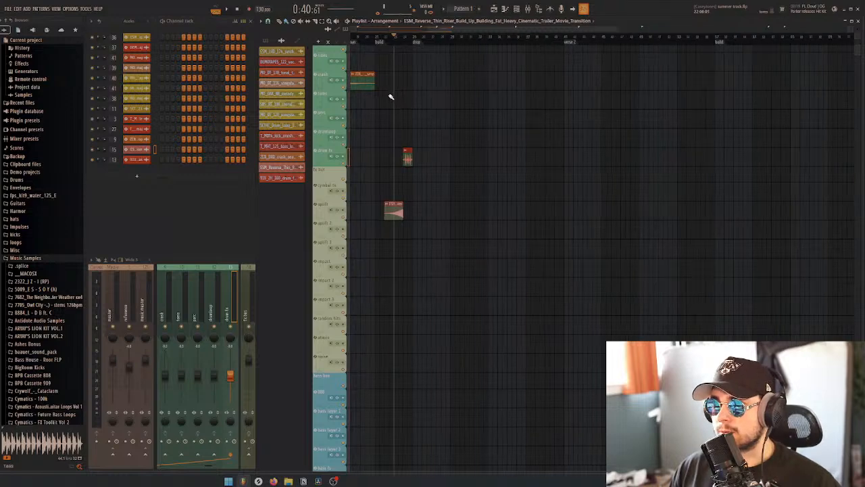
pyautogui.scroll(3, 391, 96)
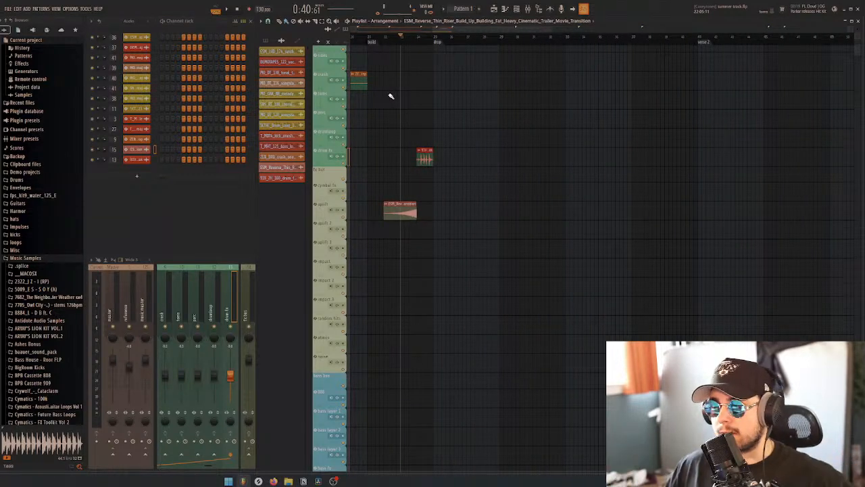
pyautogui.press('space')
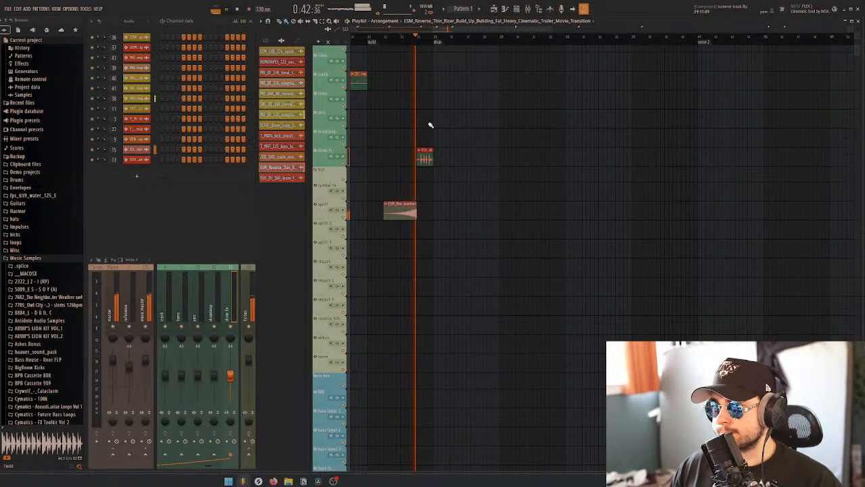
pyautogui.scroll(2, 432, 125)
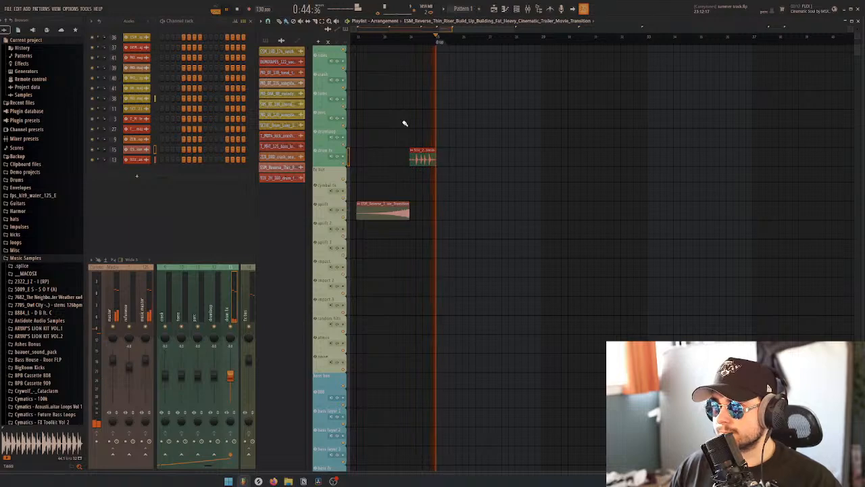
pyautogui.press('space')
pyautogui.scroll(-2, 405, 128)
pyautogui.scroll(3, 398, 129)
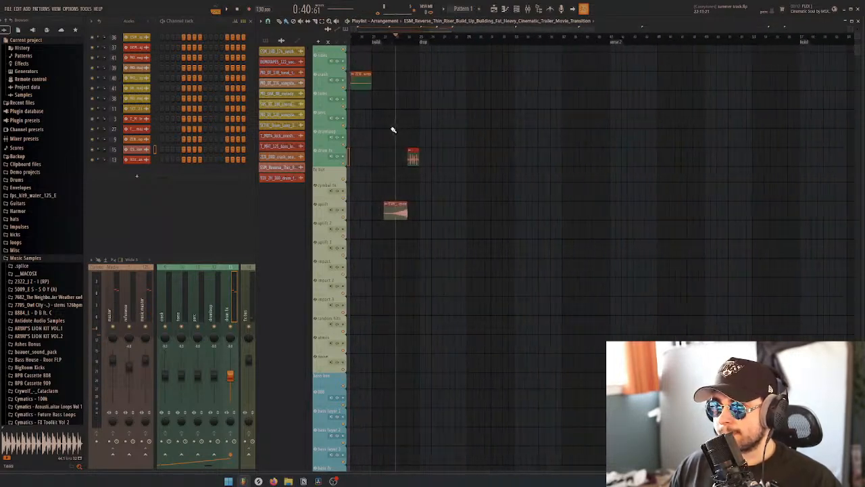
pyautogui.scroll(1, 396, 131)
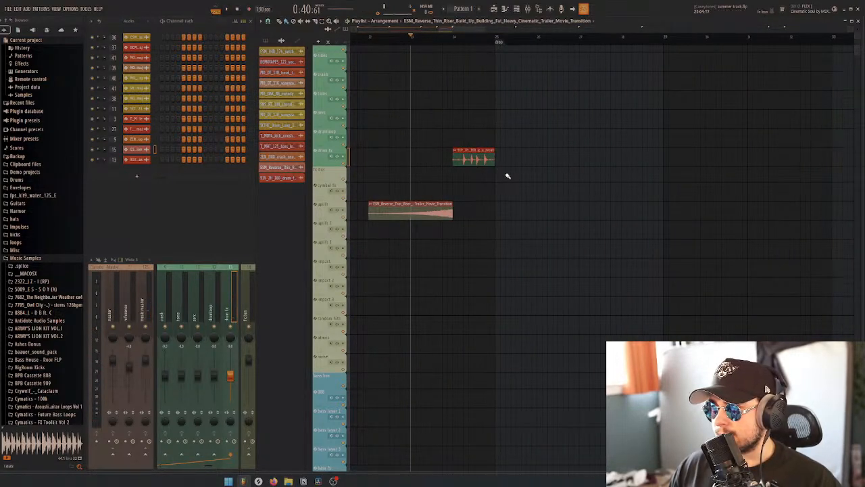
# Try a shorter stretch time on the drum fill, with the clip moved to end at the drop marker, and play it
pyautogui.click(478, 159)
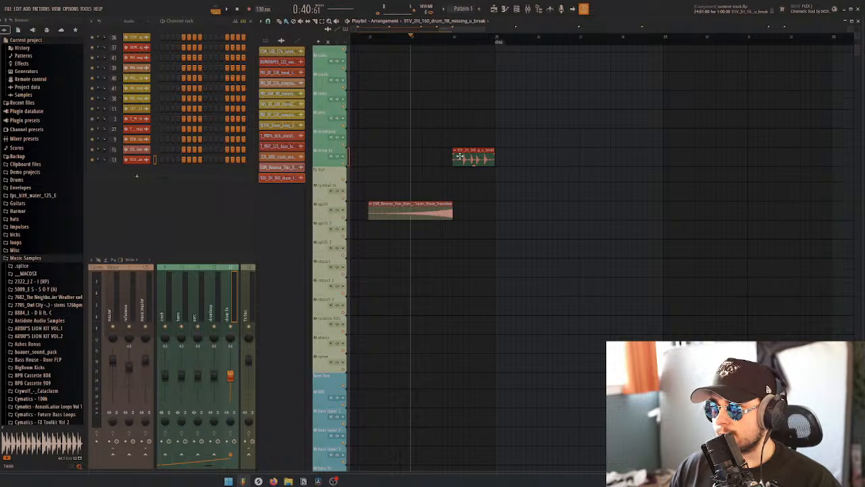
pyautogui.doubleClick(476, 160)
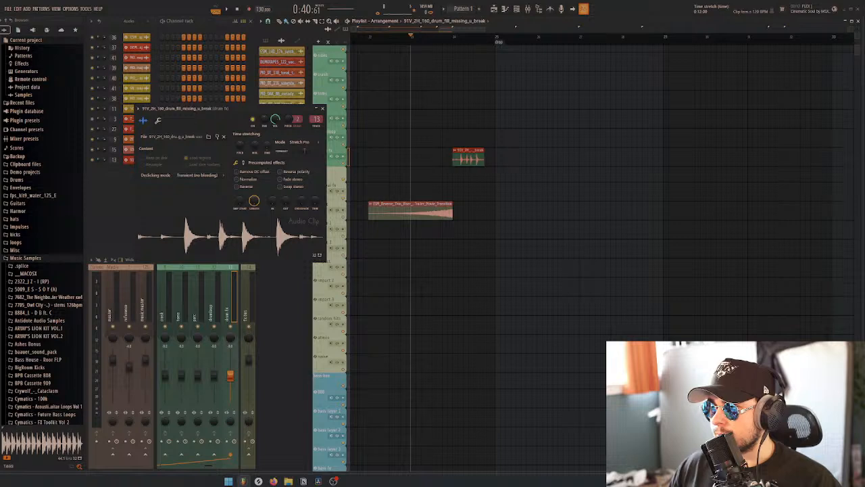
pyautogui.moveTo(472, 157); pyautogui.dragTo(483, 157)
pyautogui.press('space')
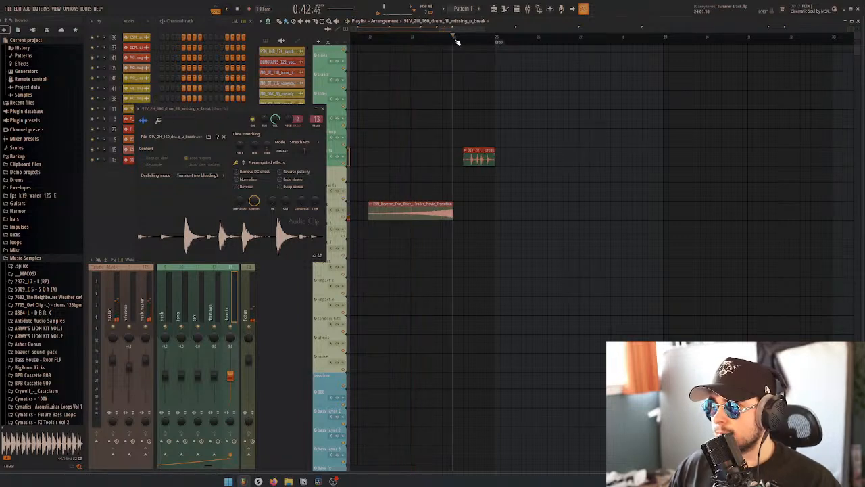
pyautogui.press('space')
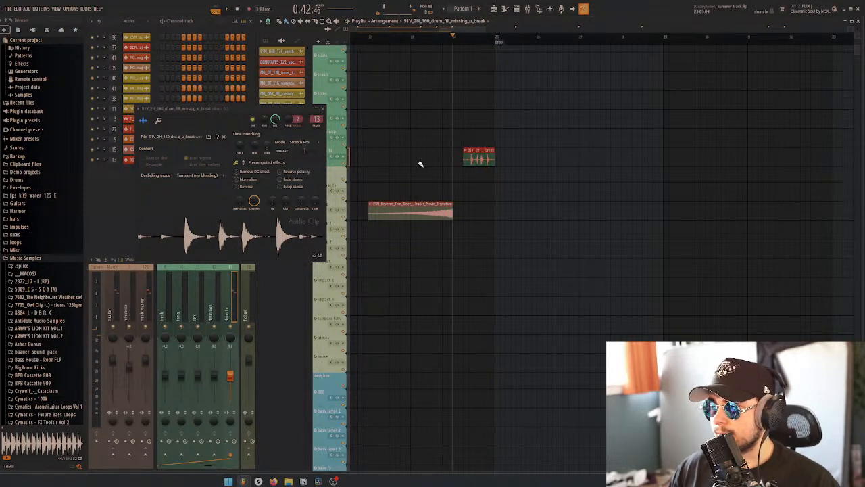
# Restore the drum fill's one-bar stretch and position before the drop marker, and play it
pyautogui.moveTo(476, 159); pyautogui.dragTo(465, 160)
pyautogui.moveTo(271, 143); pyautogui.dragTo(271, 127)
pyautogui.press('space')
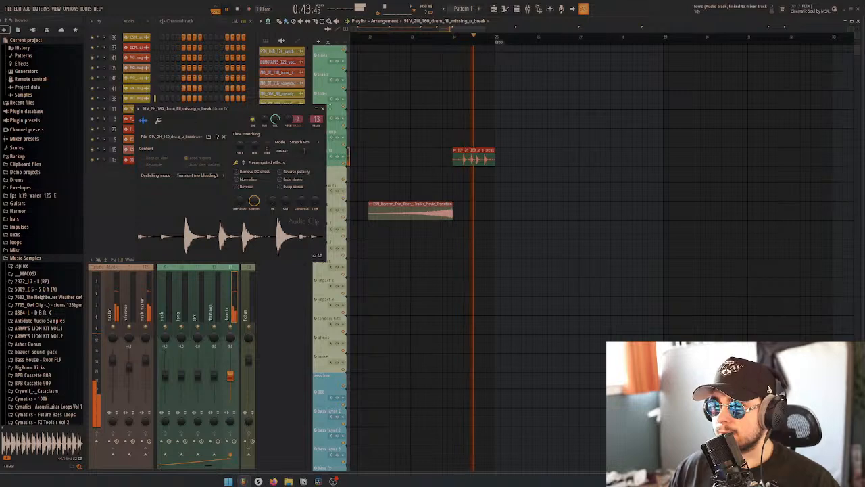
pyautogui.press('Escape')
pyautogui.press('space')
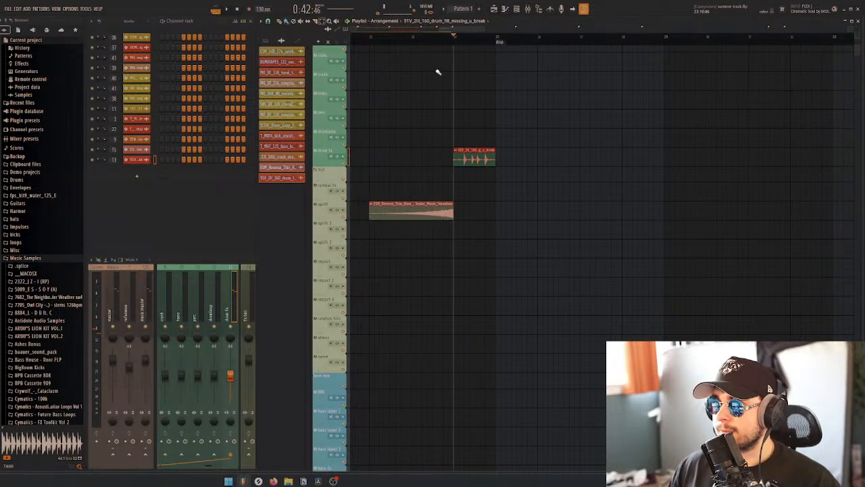
# Copy all clips from the intro and lead melody sections to the drop marker, and play from the drop
pyautogui.scroll(-5, 466, 112)
pyautogui.scroll(-2, 465, 113)
pyautogui.scroll(3, 406, 156)
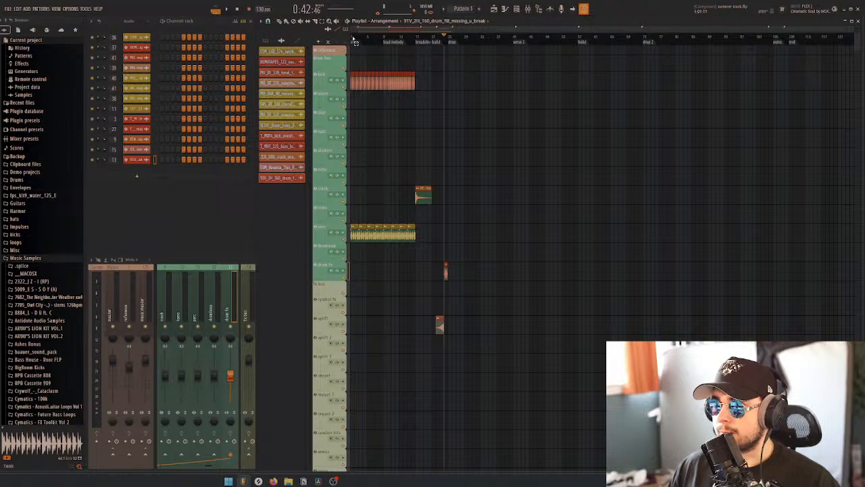
pyautogui.moveTo(354, 42); pyautogui.dragTo(416, 47)
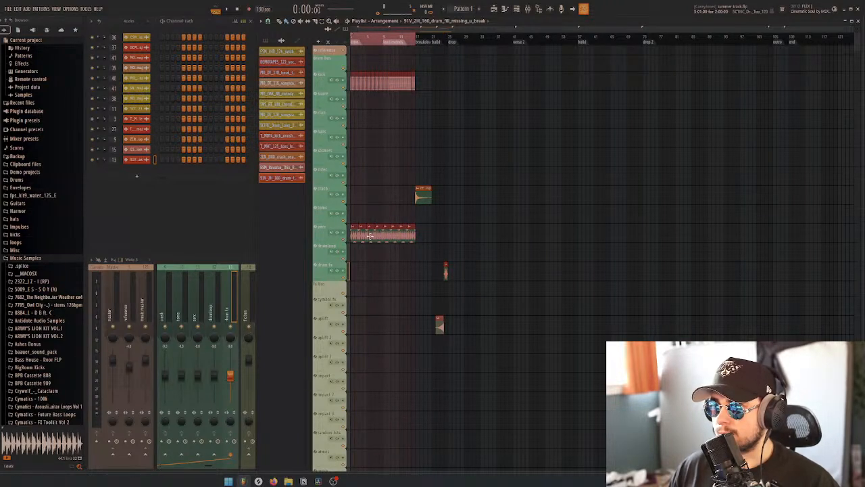
pyautogui.moveTo(370, 235); pyautogui.dragTo(469, 232)
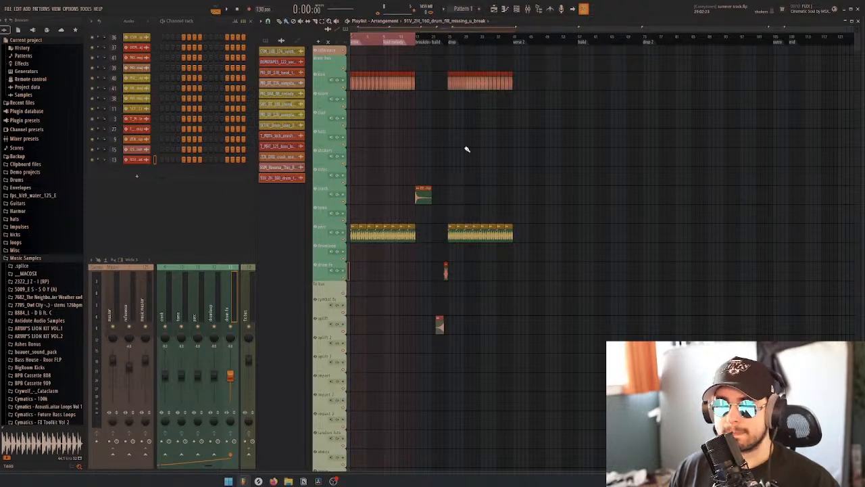
pyautogui.press('space')
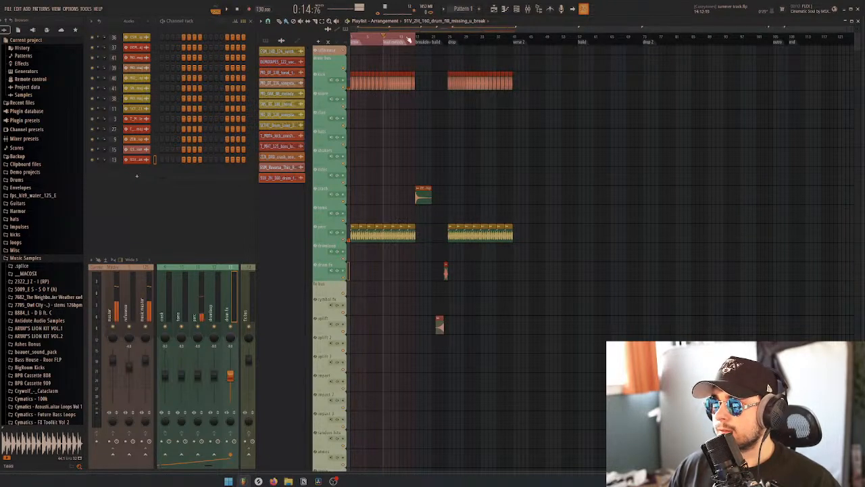
pyautogui.click(451, 39)
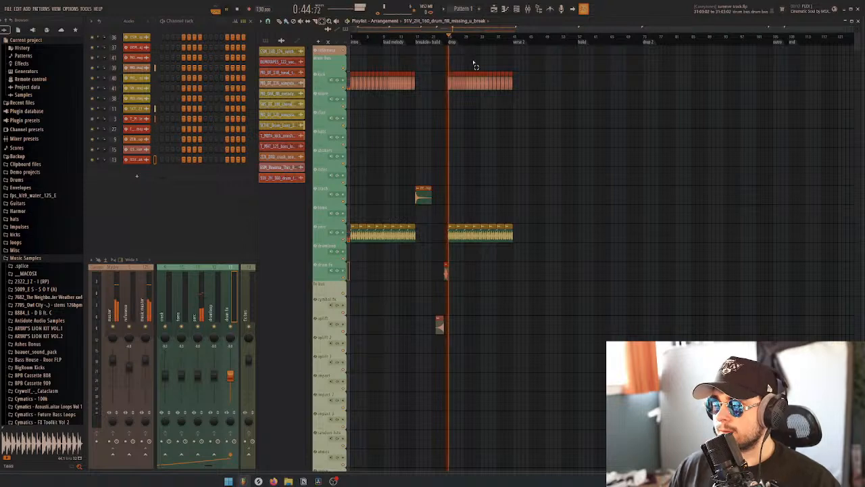
pyautogui.scroll(-5, 501, 117)
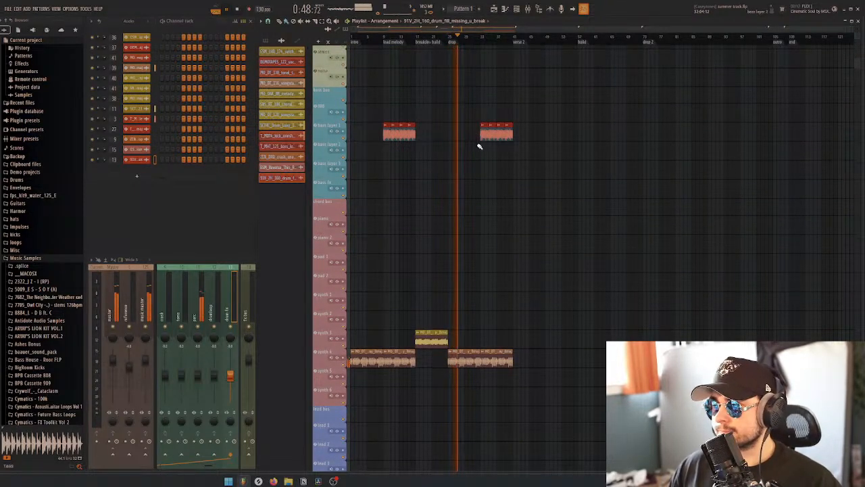
pyautogui.press('space')
# Copy the T_MHT_125 bass loop clips into the first half of the drop on their bass layer track, and save the project
pyautogui.scroll(4, 492, 157)
pyautogui.scroll(-2, 475, 147)
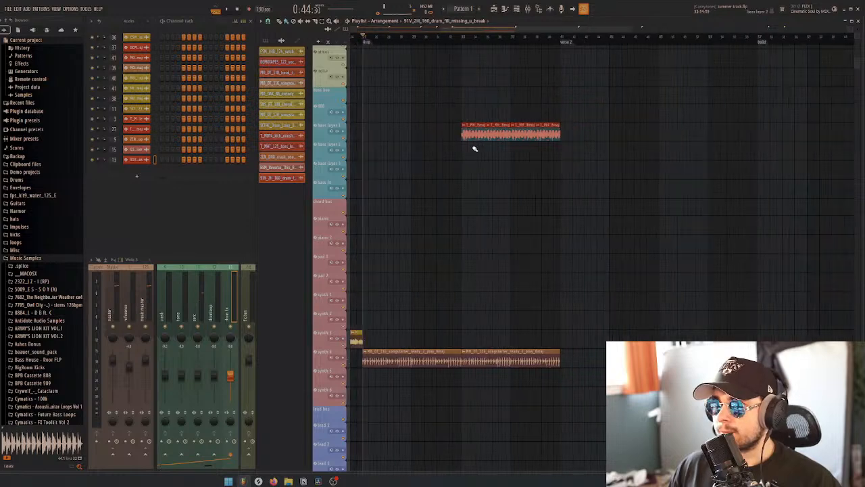
pyautogui.click(468, 134)
pyautogui.moveTo(399, 133); pyautogui.dragTo(444, 135)
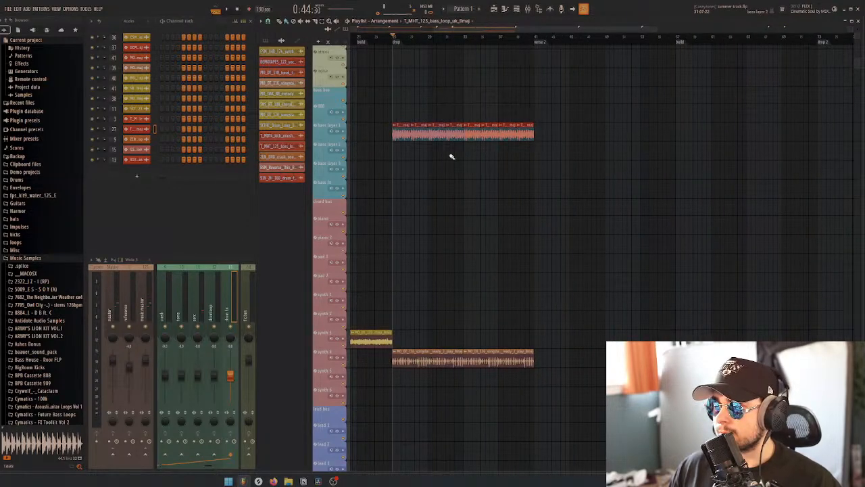
pyautogui.hotkey('ctrl', 's')
# Play the drop with the added bass loops and review its clips on the bass and synth tracks
pyautogui.press('space')
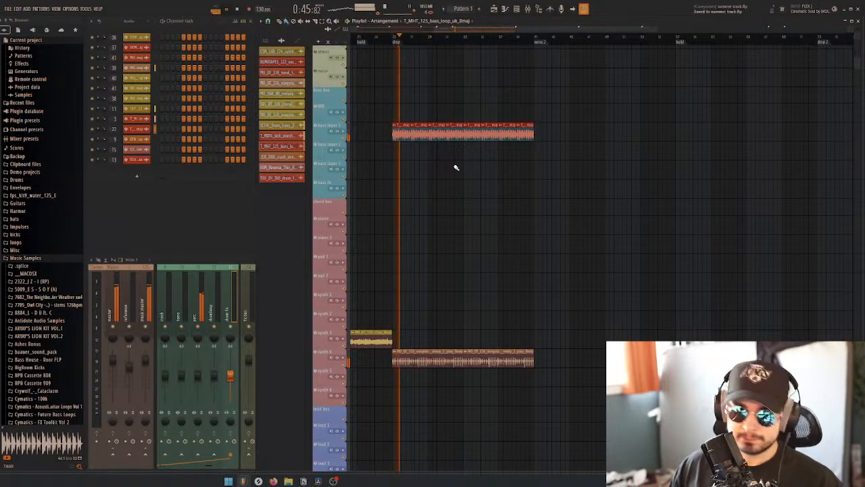
pyautogui.scroll(-3, 464, 178)
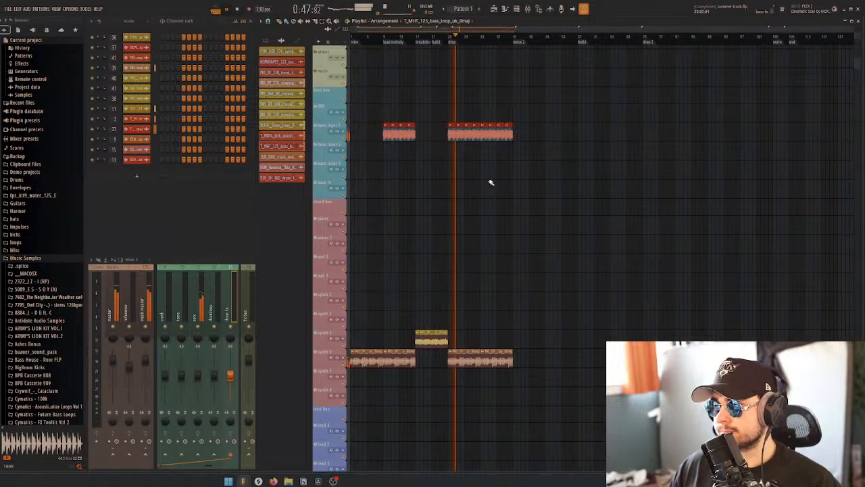
pyautogui.scroll(-3, 497, 227)
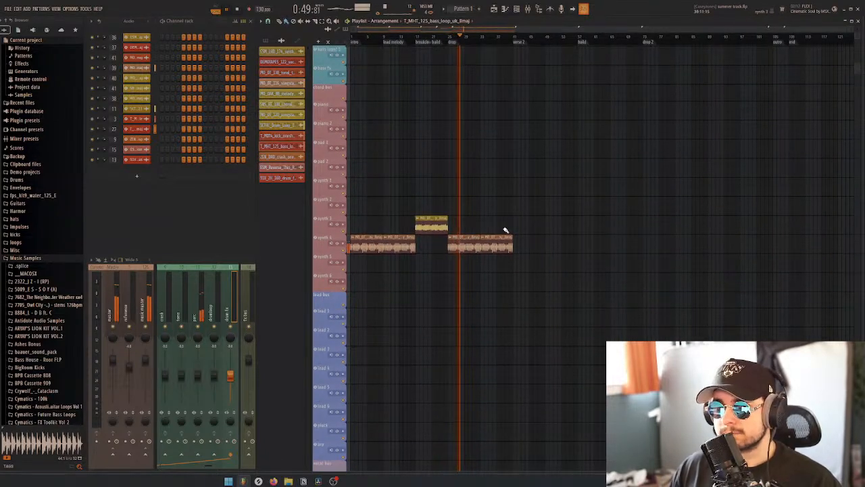
pyautogui.press('space')
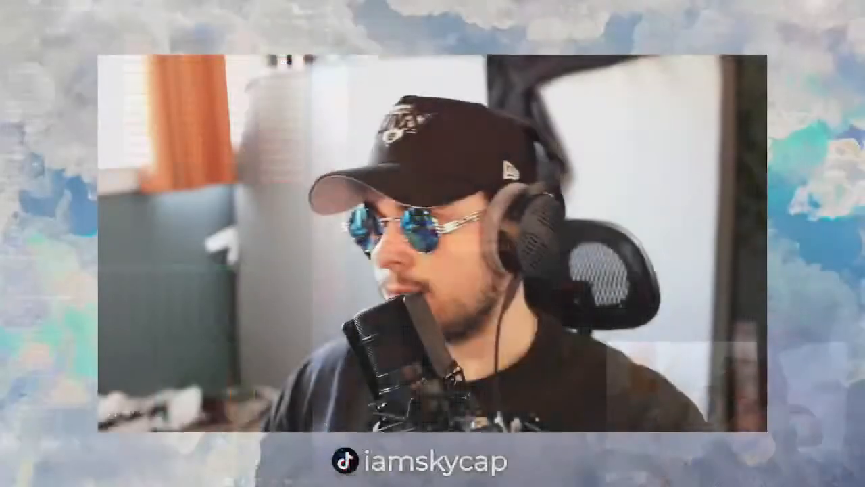
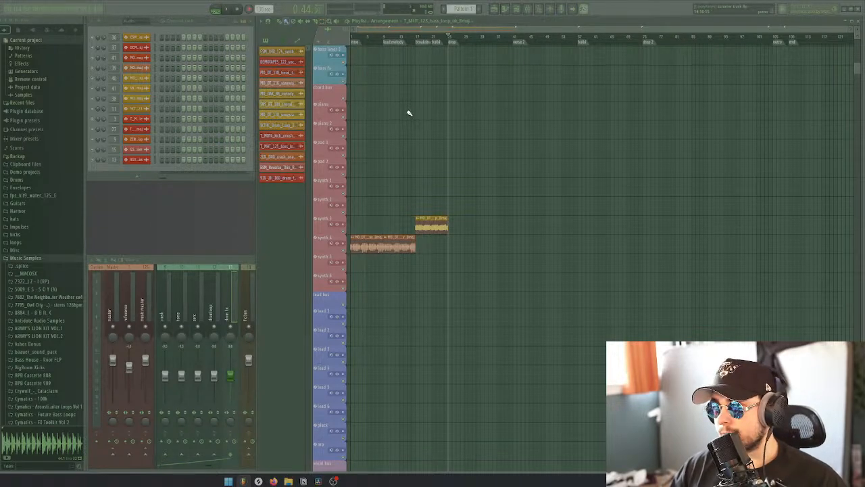
# Play the arrangement from the intro and review the clips on the bass, synth, drum and FX tracks
pyautogui.moveTo(366, 39); pyautogui.dragTo(351, 39)
pyautogui.press('space')
pyautogui.scroll(3, 415, 148)
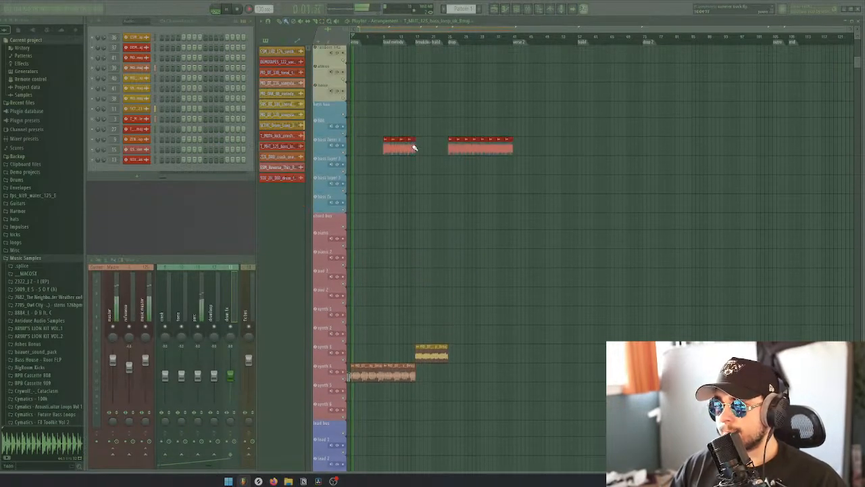
pyautogui.scroll(2, 415, 148)
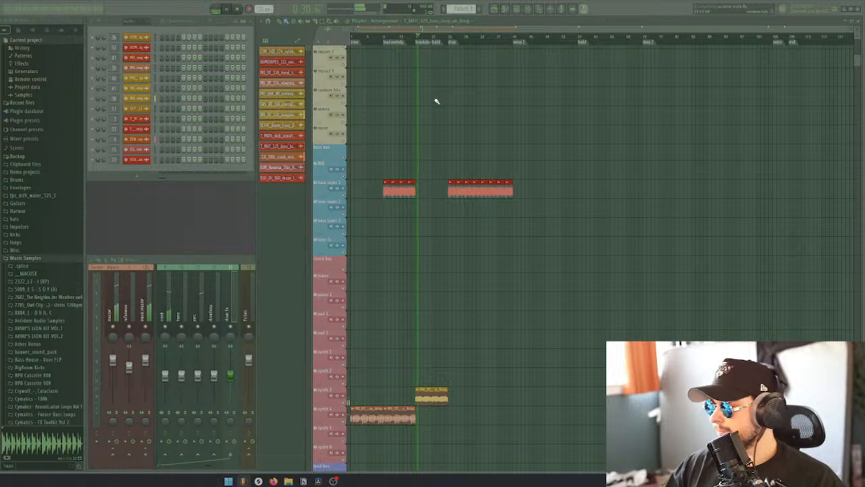
pyautogui.press('space')
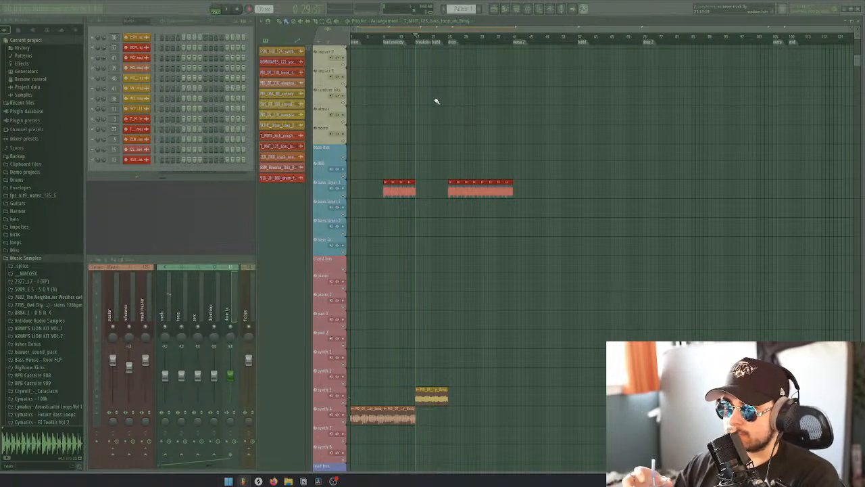
pyautogui.scroll(-5, 396, 266)
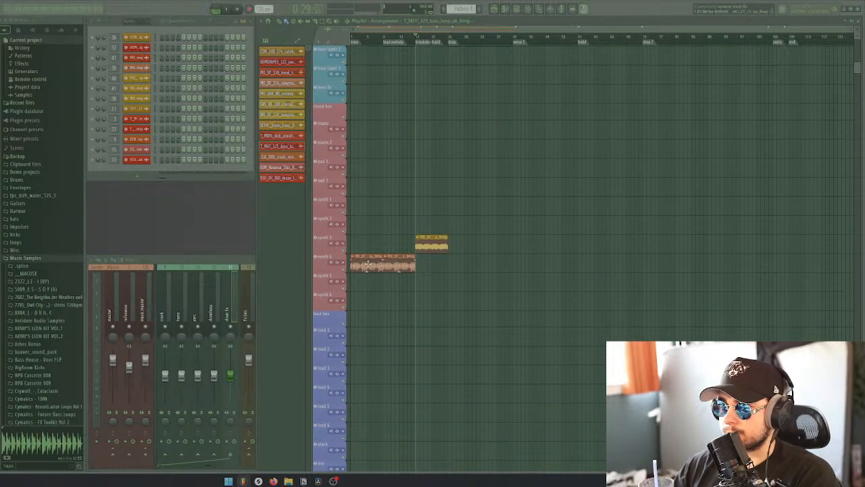
pyautogui.scroll(15, 447, 257)
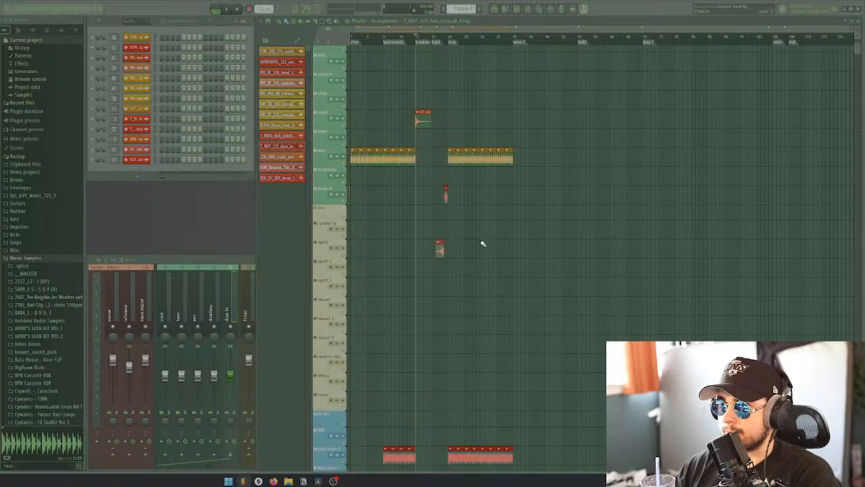
pyautogui.scroll(-5, 511, 211)
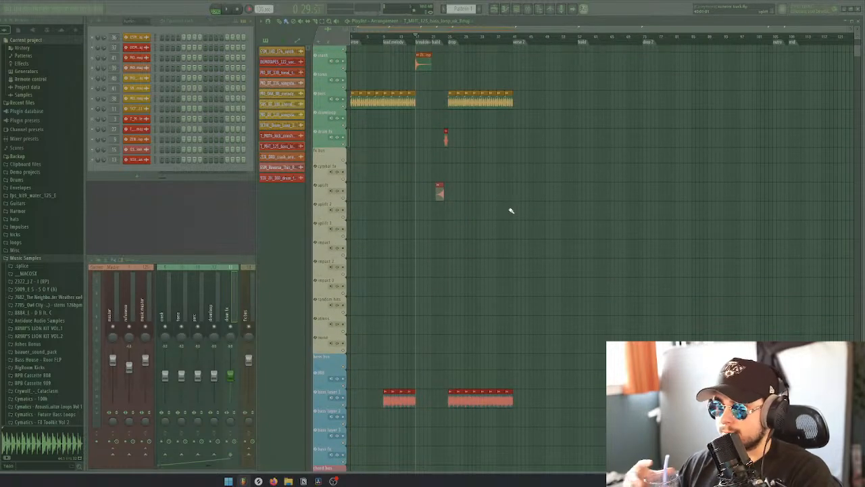
# Play from the breakdown marker towards the drop and check the crash, riser and drum fill clips
pyautogui.press('space')
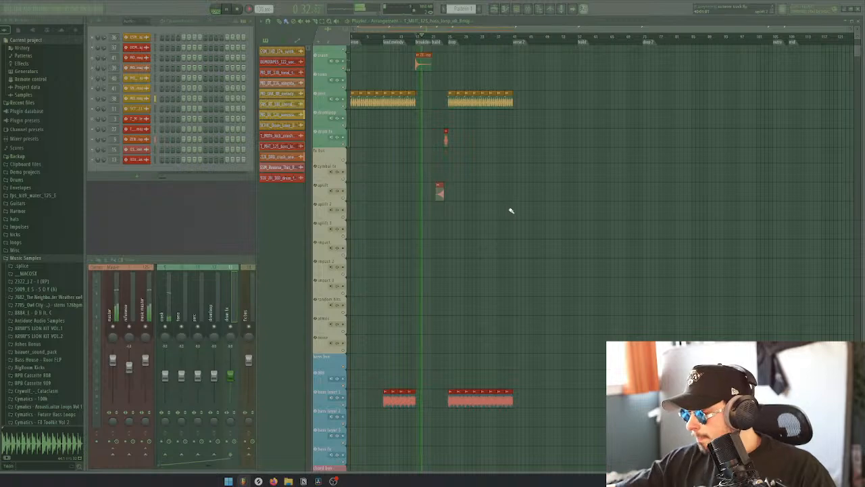
pyautogui.scroll(2, 511, 213)
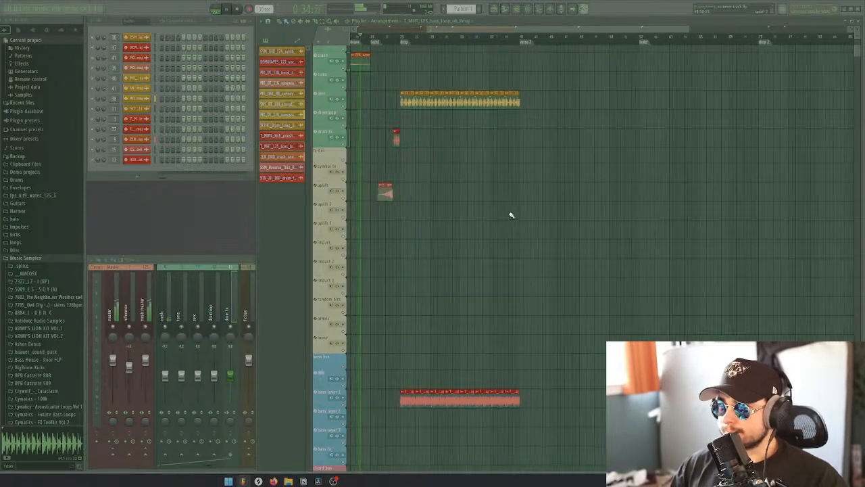
pyautogui.hscroll(-3, 447, 178)
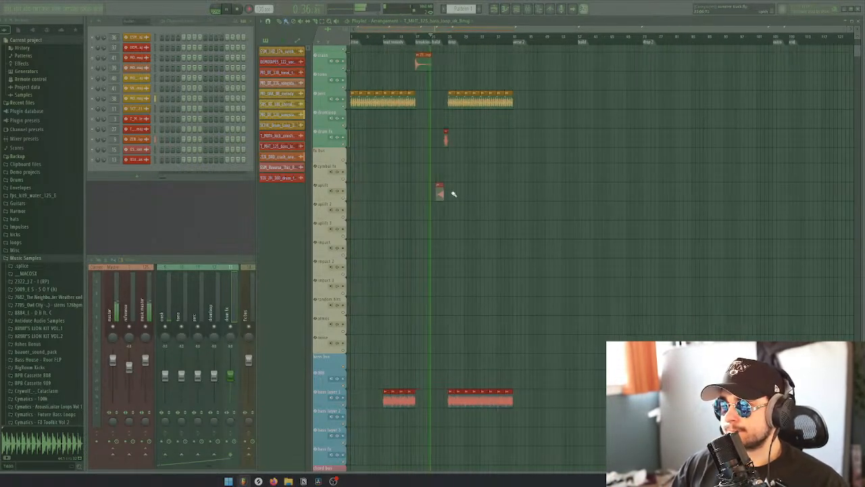
pyautogui.scroll(4, 440, 233)
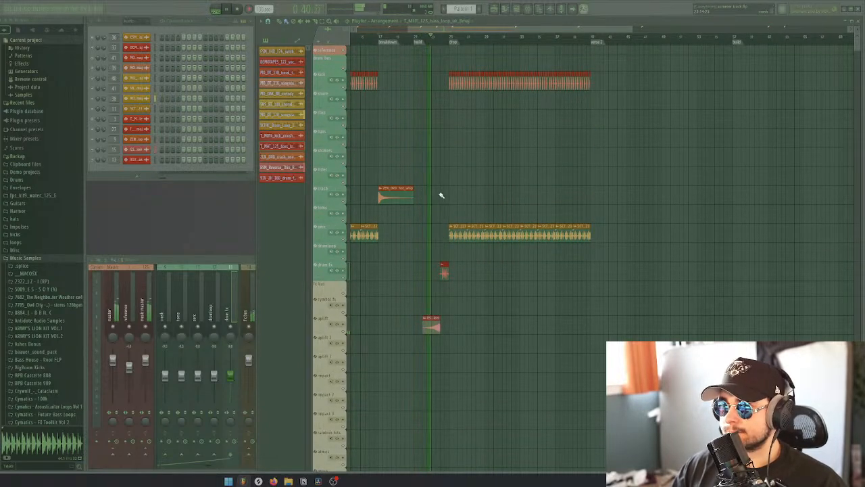
# Delete the breakdown marker, move the build marker to its position, and play from there
pyautogui.click(381, 42)
pyautogui.rightClick(382, 43)
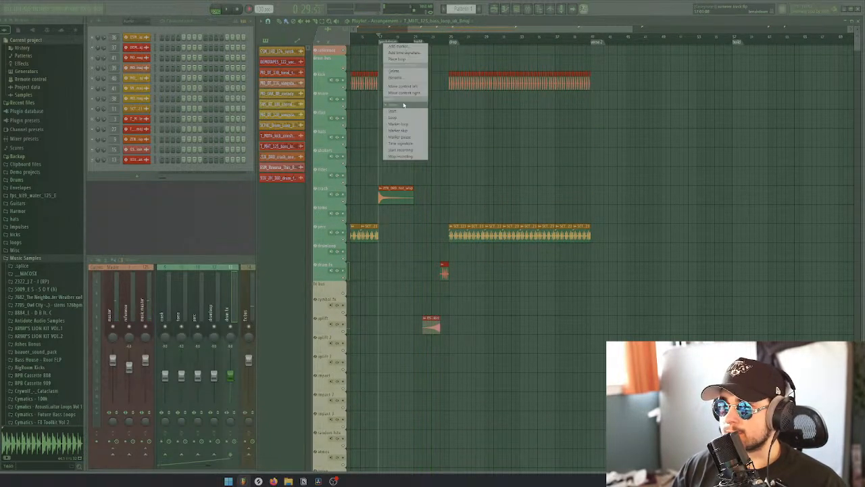
pyautogui.click(395, 70)
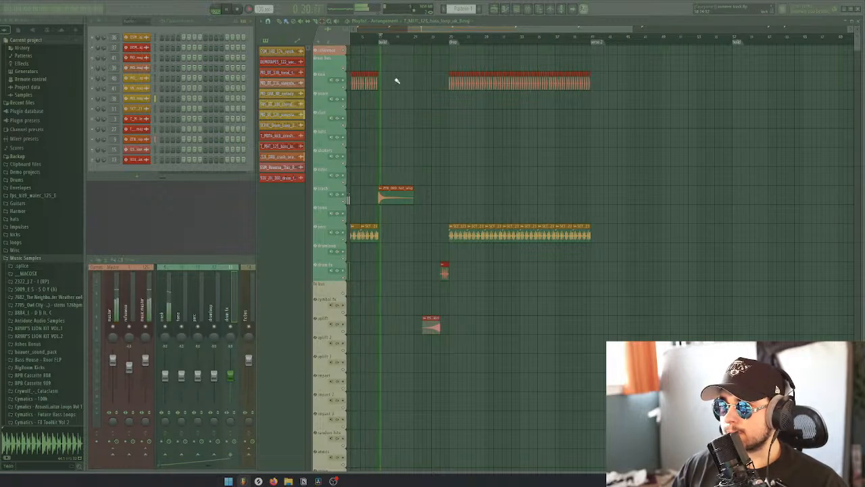
pyautogui.scroll(-2, 404, 120)
# Switch to Splice, clear the previous search, search the library sounds for "build", and shuffle the list into random order
pyautogui.click(259, 481)
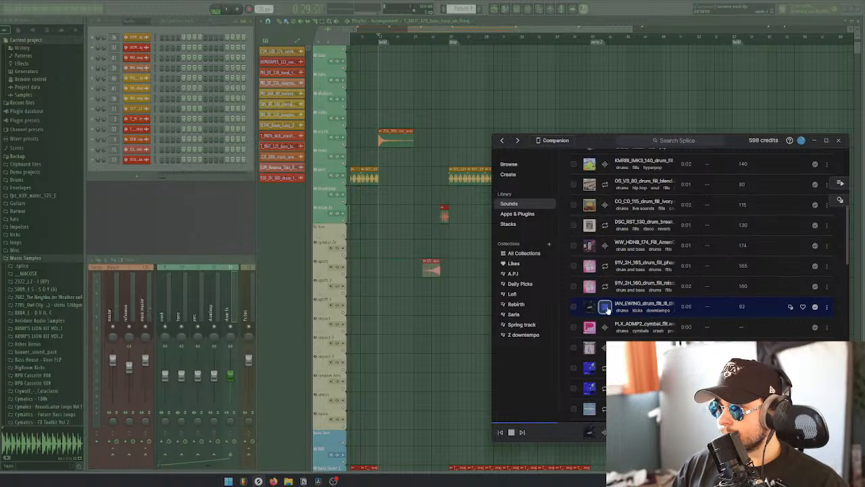
pyautogui.scroll(5, 637, 324)
pyautogui.click(762, 270)
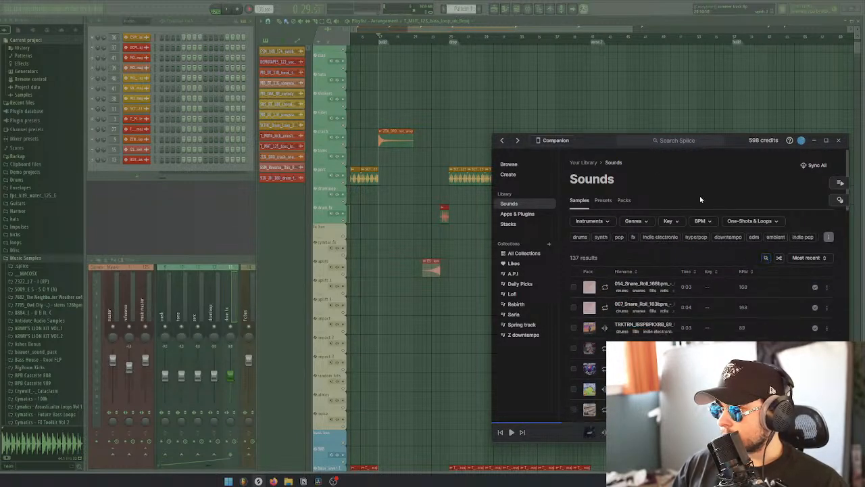
pyautogui.moveTo(593, 146); pyautogui.dragTo(393, 101)
pyautogui.click(564, 212)
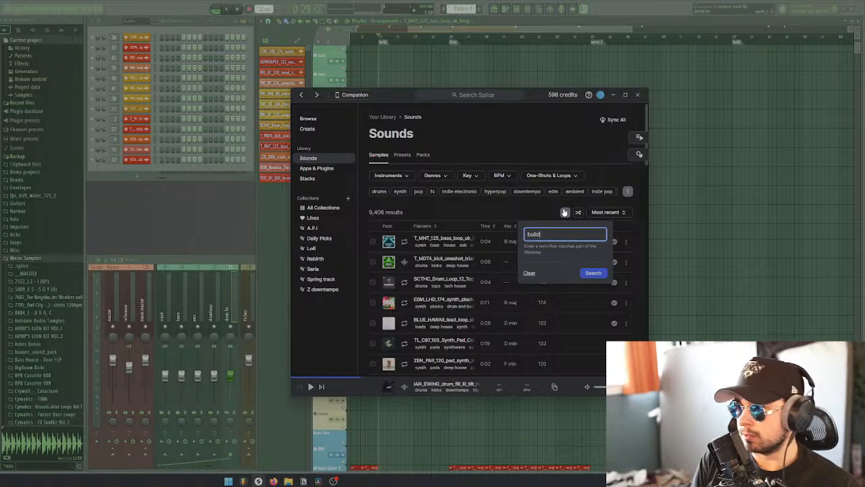
pyautogui.press('Return')
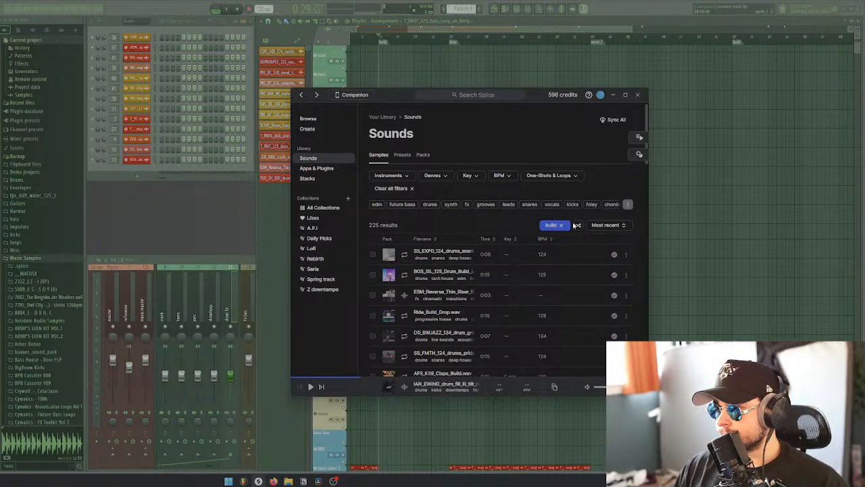
pyautogui.click(577, 225)
# Audition the listed build samples one after another to find a drum build-up for the section
pyautogui.click(404, 255)
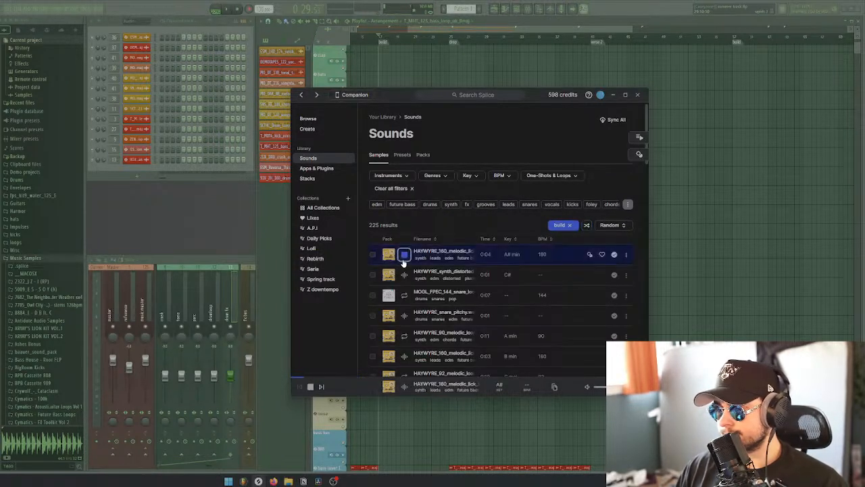
pyautogui.press('Down')
pyautogui.press('Down')
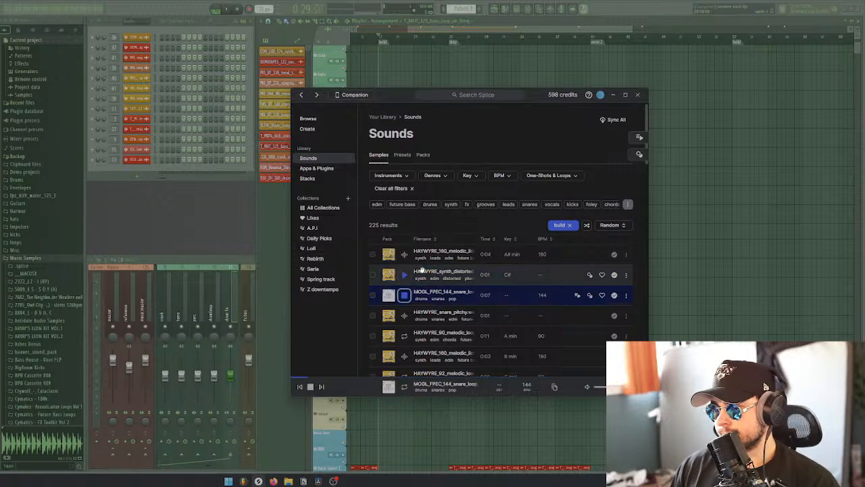
pyautogui.press('Down')
pyautogui.scroll(-3, 416, 291)
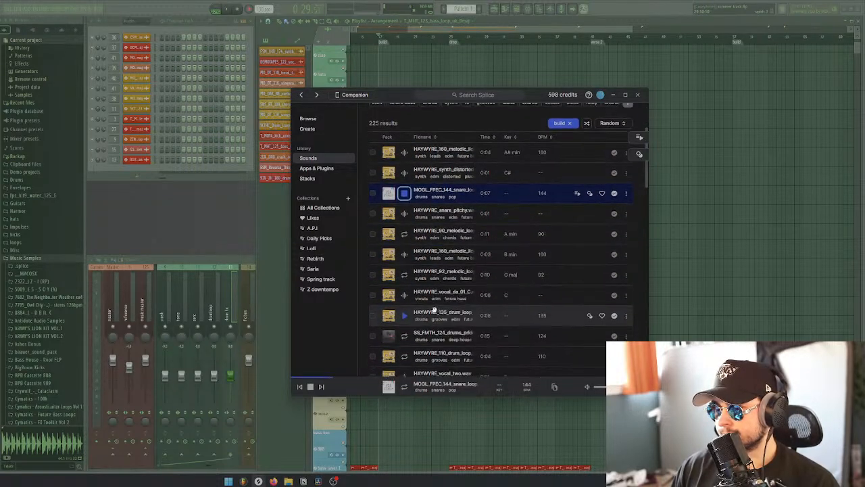
pyautogui.press('Down')
pyautogui.press('Down')
pyautogui.press('Down')
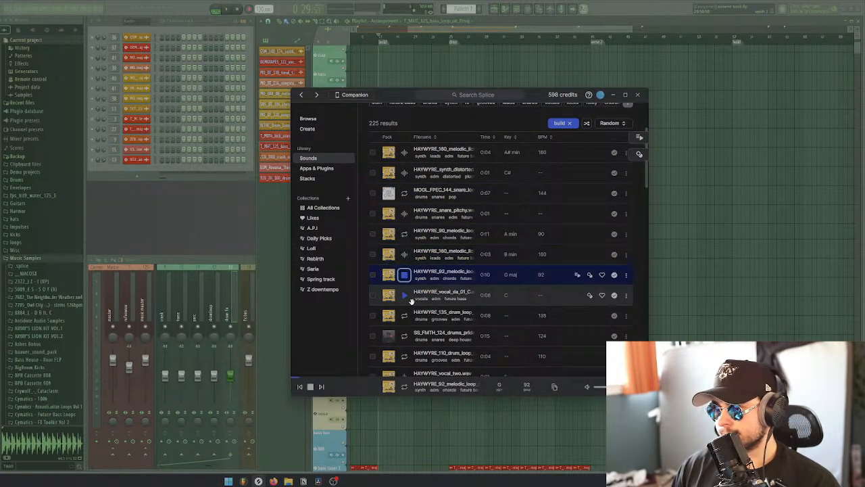
pyautogui.click(409, 299)
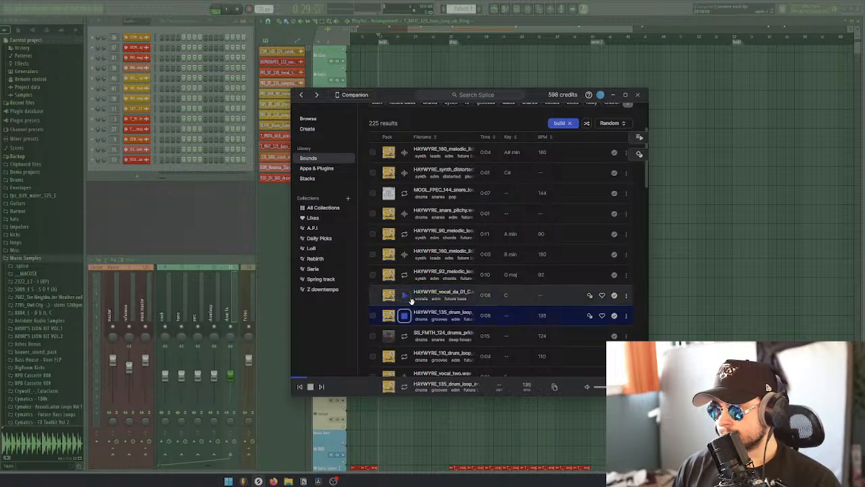
pyautogui.click(429, 312)
pyautogui.scroll(-1, 429, 310)
# Preview the SS_FMTH_124 snare build-up loop and place it on the third uplift track at the build marker
pyautogui.click(429, 310)
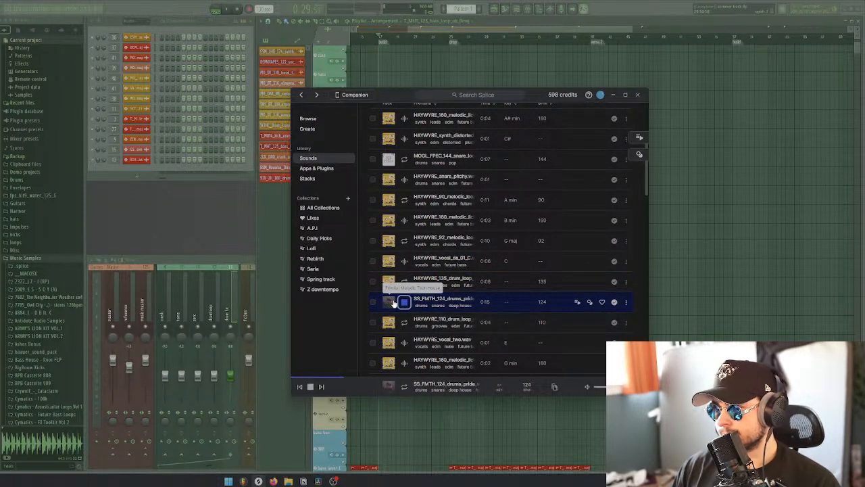
pyautogui.moveTo(400, 96); pyautogui.dragTo(588, 98)
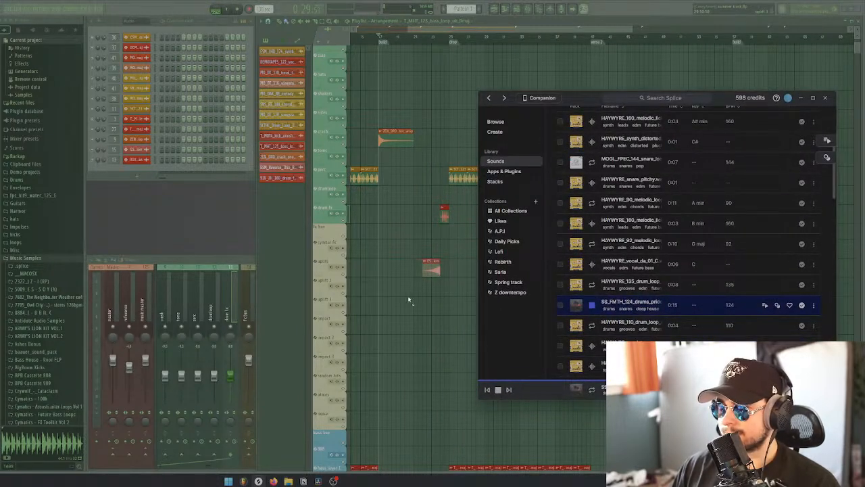
pyautogui.moveTo(405, 306); pyautogui.dragTo(414, 309)
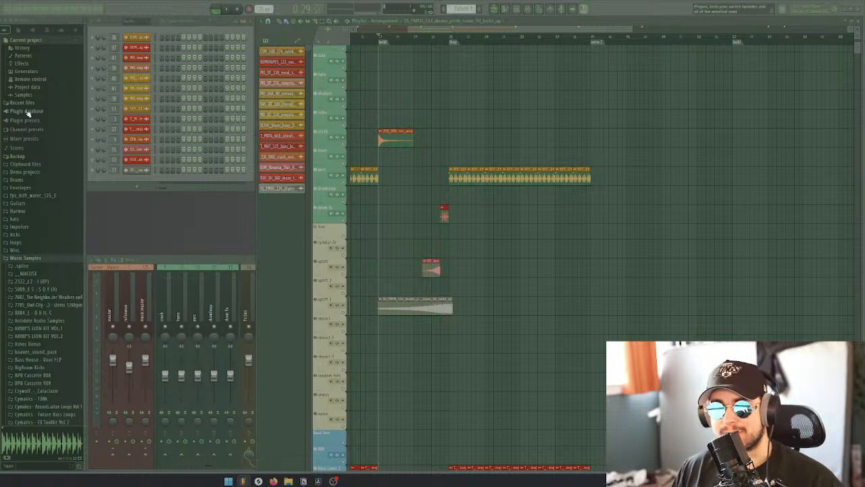
# Time-stretch the snare build-up to span from the build marker to the drop marker, and change its stretch mode
pyautogui.click(136, 171)
pyautogui.moveTo(76, 109); pyautogui.dragTo(272, 103)
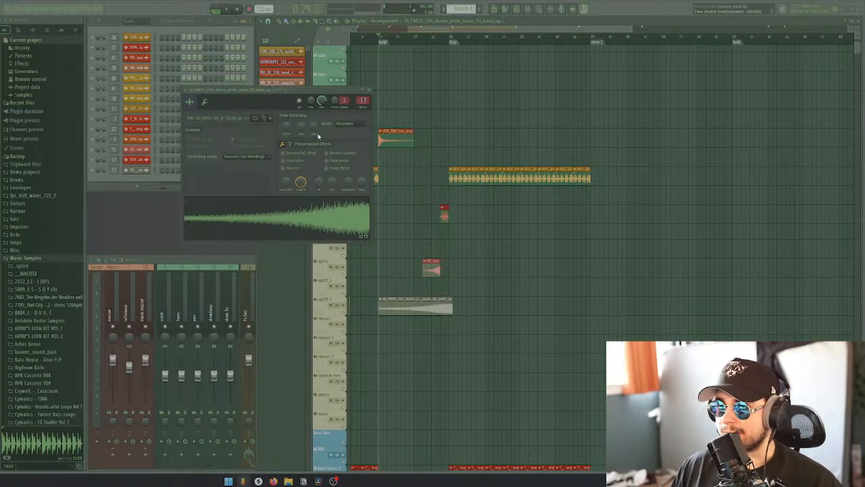
pyautogui.moveTo(313, 129); pyautogui.dragTo(313, 128)
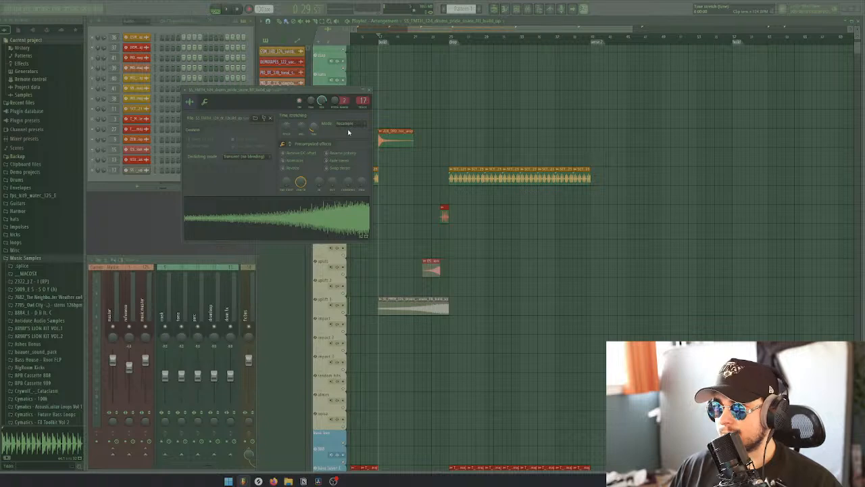
pyautogui.click(348, 125)
pyautogui.click(348, 146)
pyautogui.click(369, 91)
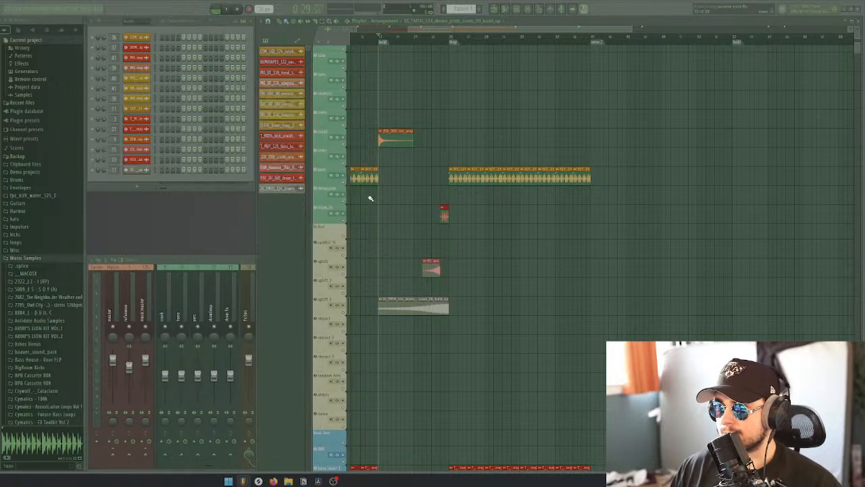
# Move the snare build-up earlier to end where the drum fill starts, and cut off the part before the build marker
pyautogui.moveTo(411, 303); pyautogui.dragTo(382, 288)
pyautogui.press('b')
pyautogui.click(373, 299)
pyautogui.click(375, 301)
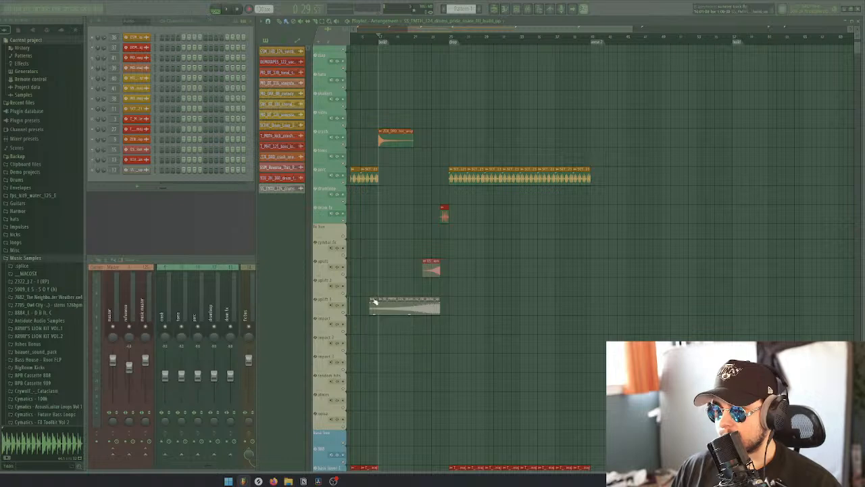
# Play the build section with the snare build-up and check how its clips lead into the drop
pyautogui.scroll(-2, 395, 264)
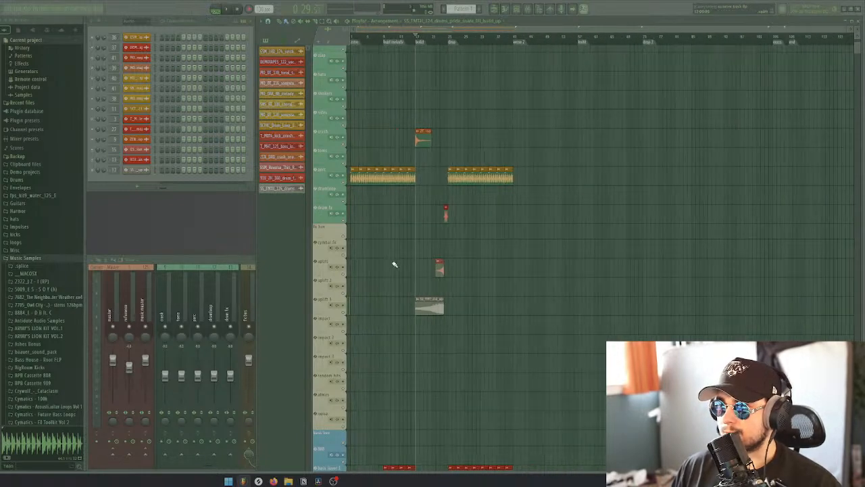
pyautogui.press('space')
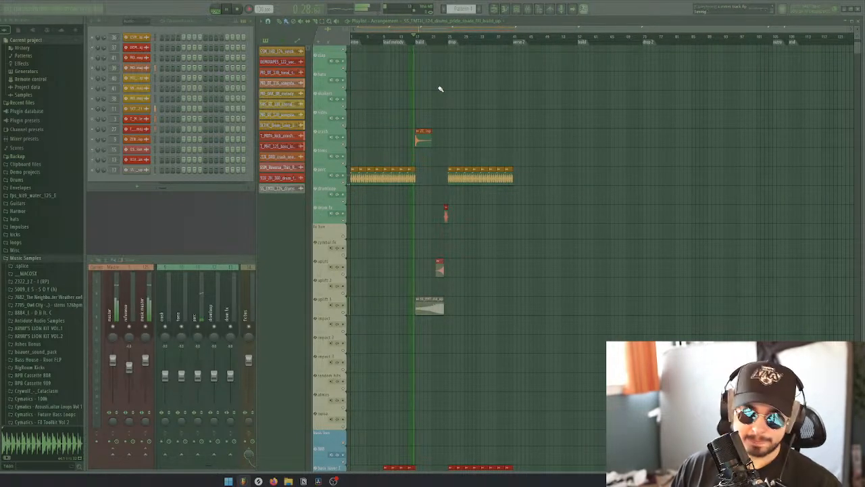
pyautogui.scroll(2, 440, 120)
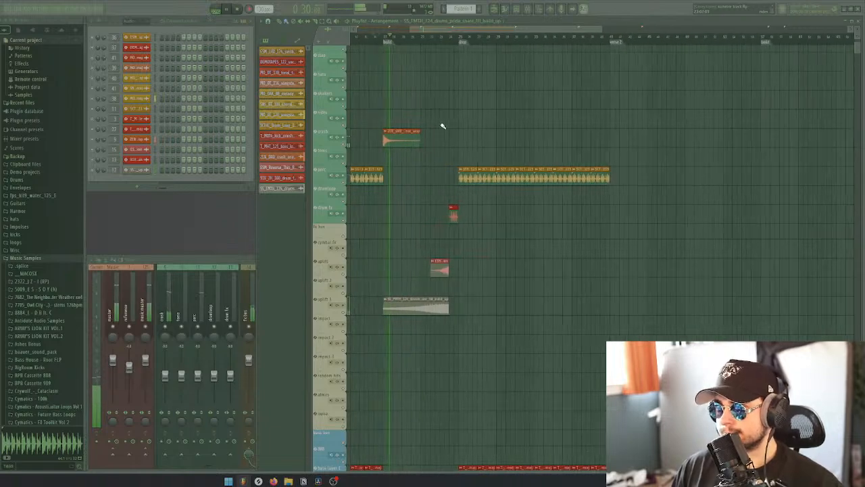
pyautogui.scroll(-3, 434, 125)
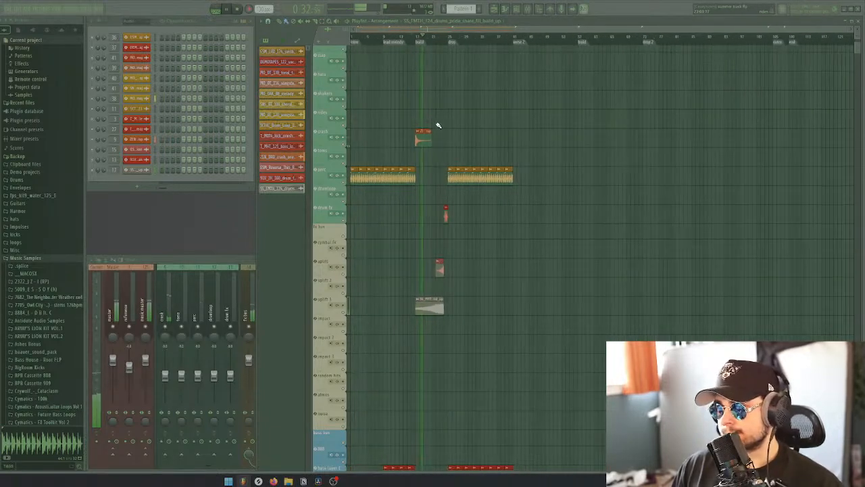
pyautogui.scroll(-4, 440, 130)
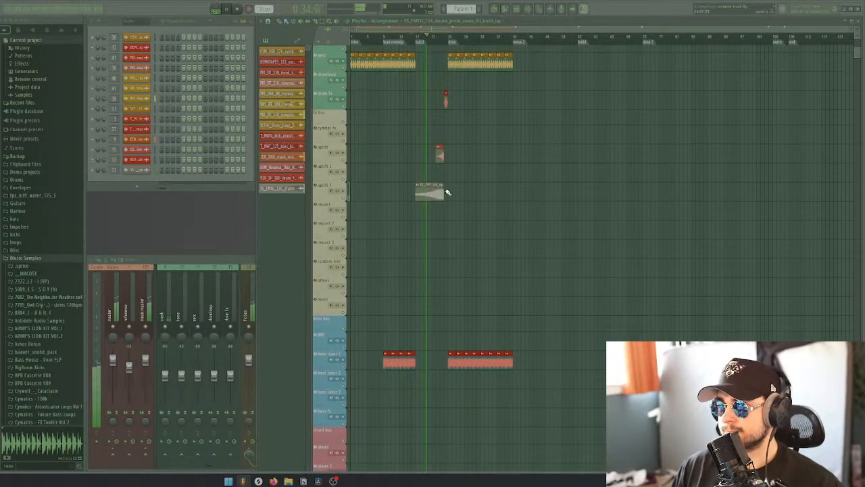
pyautogui.scroll(2, 452, 213)
pyautogui.scroll(2, 446, 211)
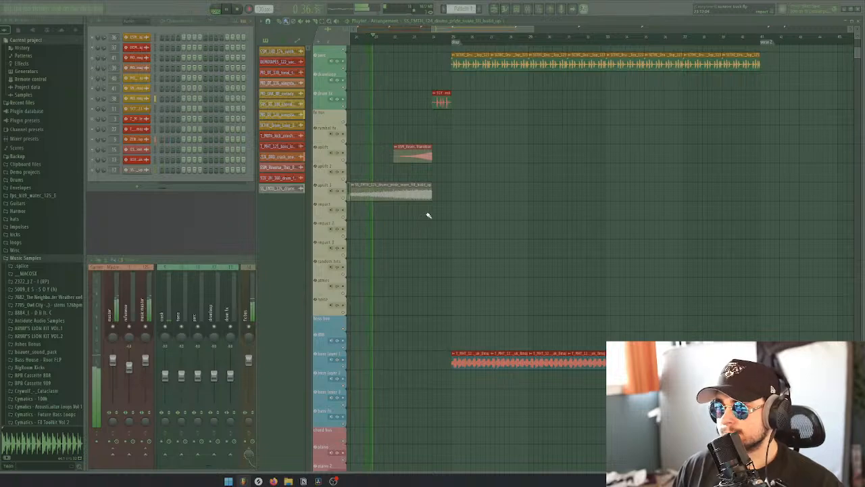
pyautogui.scroll(-4, 429, 227)
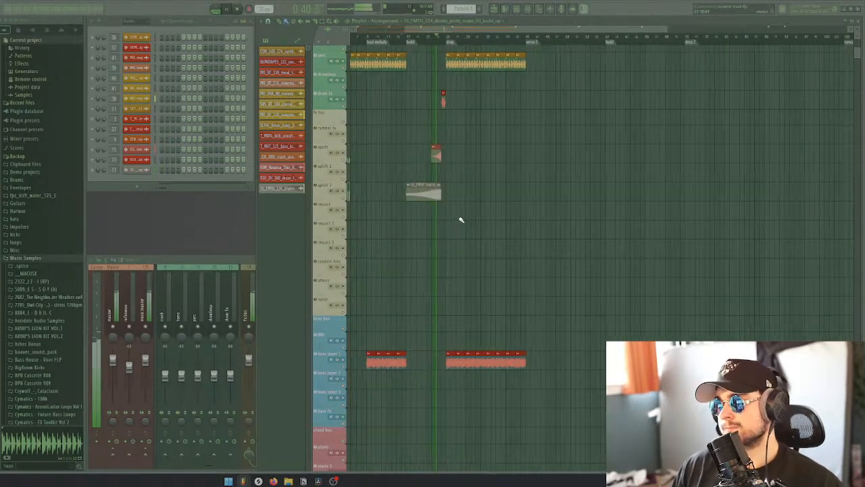
# Shorten the songstarter sample chop clip in the first build so it ends where the drum fill starts
pyautogui.scroll(3, 442, 223)
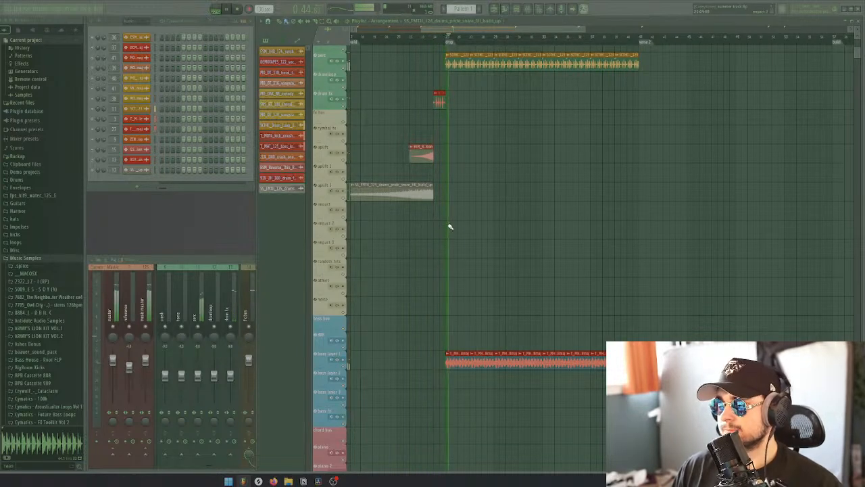
pyautogui.scroll(-6, 443, 226)
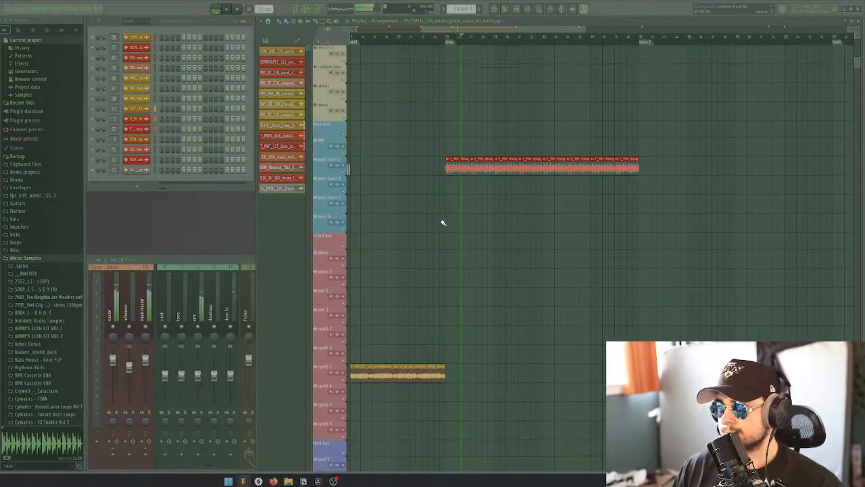
pyautogui.press('space')
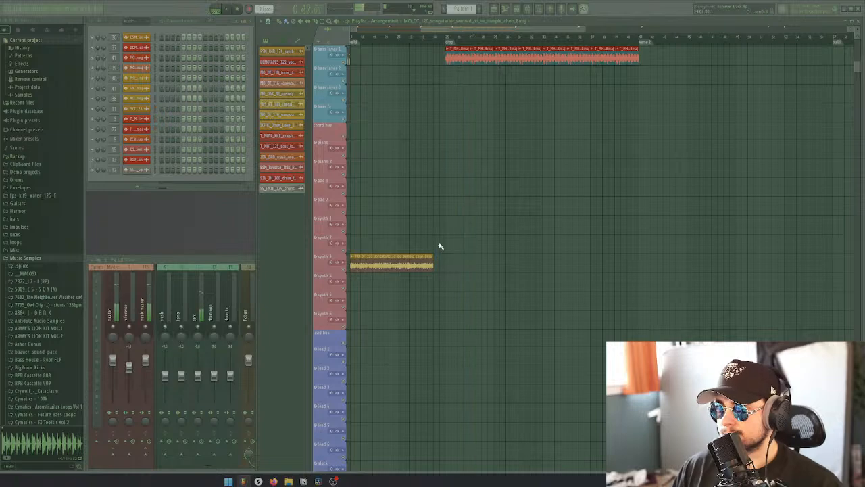
# Play the build into the drop and examine how the riser, snare build-up and drum fill lead into it
pyautogui.scroll(3, 433, 238)
pyautogui.scroll(-6, 433, 238)
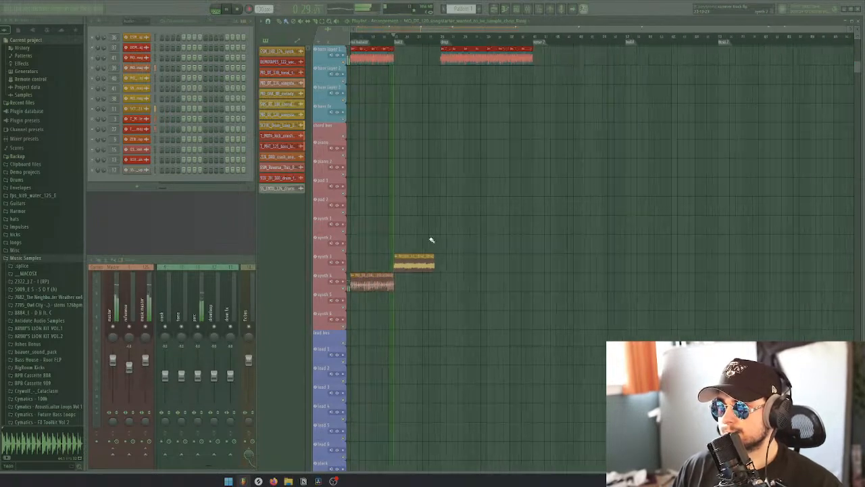
pyautogui.scroll(6, 444, 235)
pyautogui.click(432, 37)
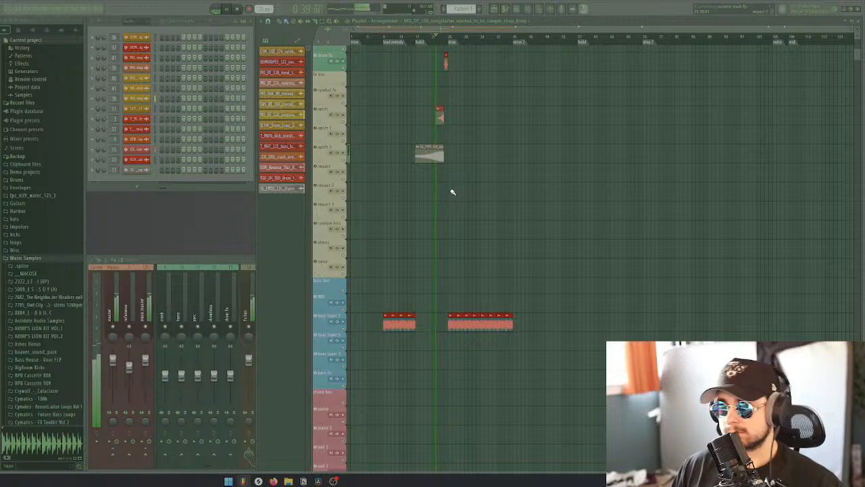
pyautogui.scroll(3, 446, 192)
pyautogui.scroll(2, 417, 204)
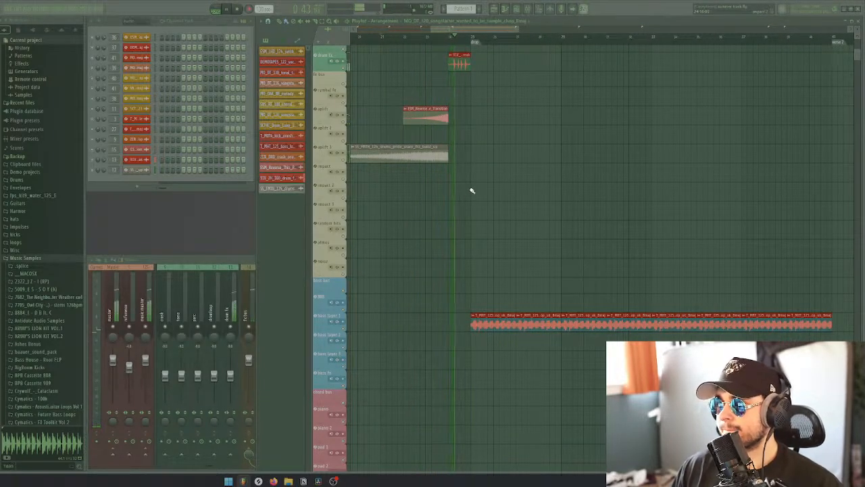
pyautogui.scroll(5, 467, 196)
pyautogui.scroll(-6, 460, 209)
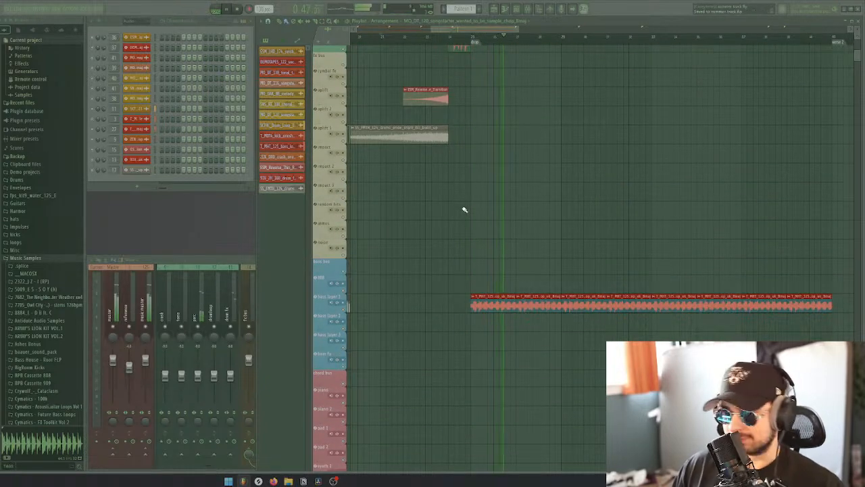
pyautogui.scroll(-5, 477, 207)
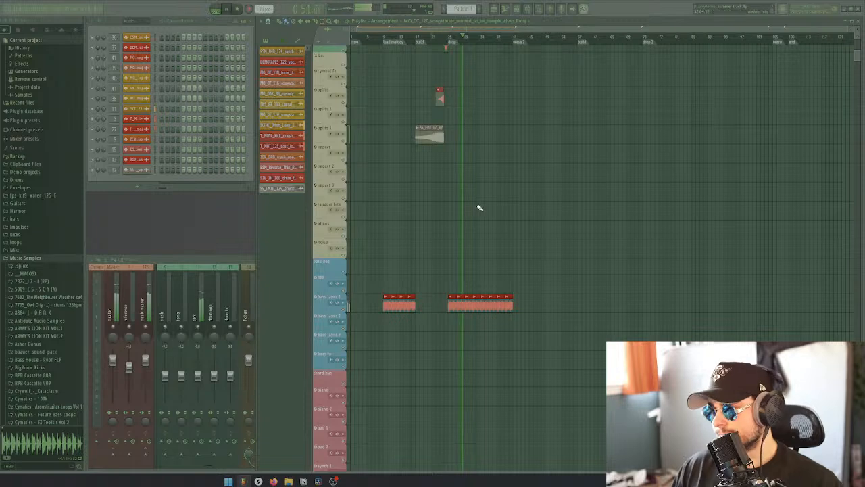
# Stop playback and copy the songstarter sample chop clip into the second half of the drop, ending at the verse 2 marker
pyautogui.scroll(-6, 479, 211)
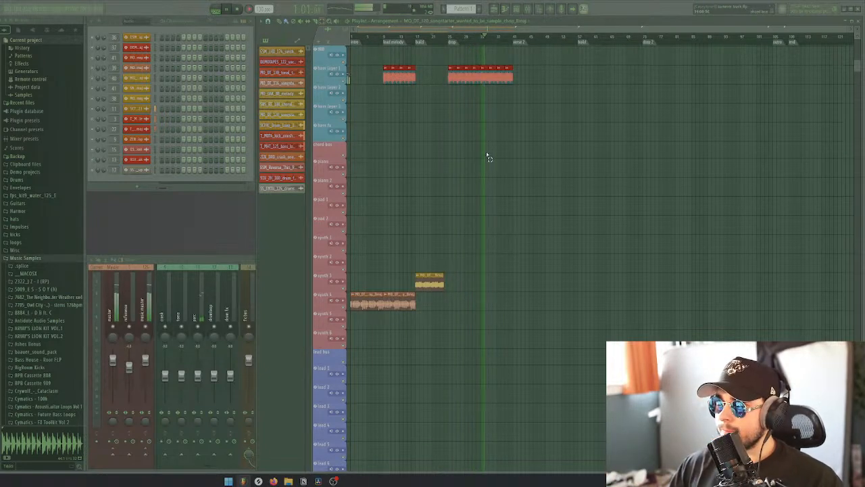
pyautogui.press('space')
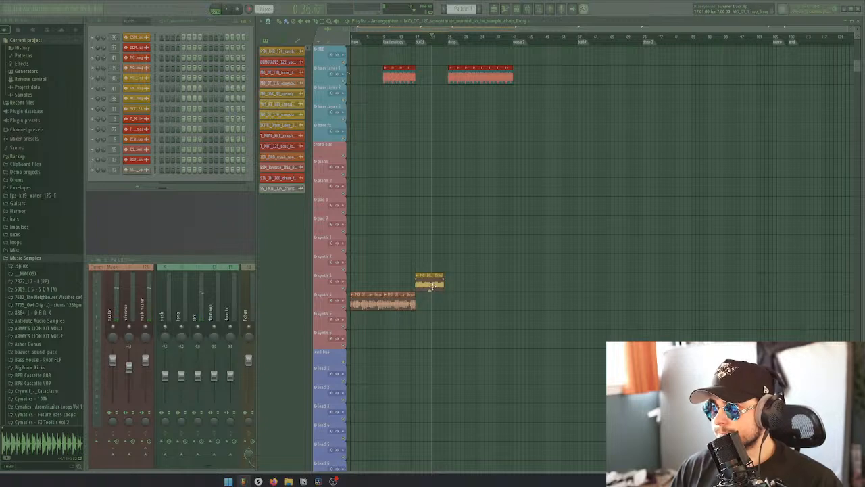
pyautogui.moveTo(428, 283); pyautogui.dragTo(488, 280)
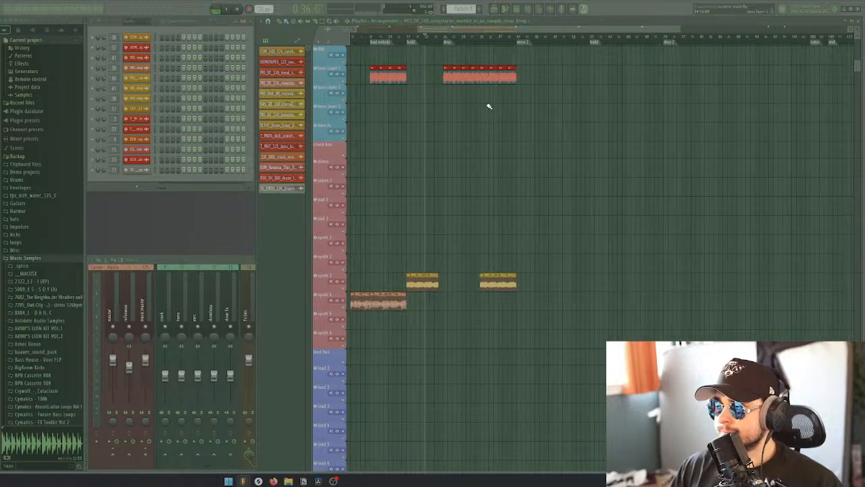
# Slice the bass loop shortly before the drop's midpoint, delete one slice, and fill the gap with a repeat of the preceding slice
pyautogui.scroll(3, 489, 106)
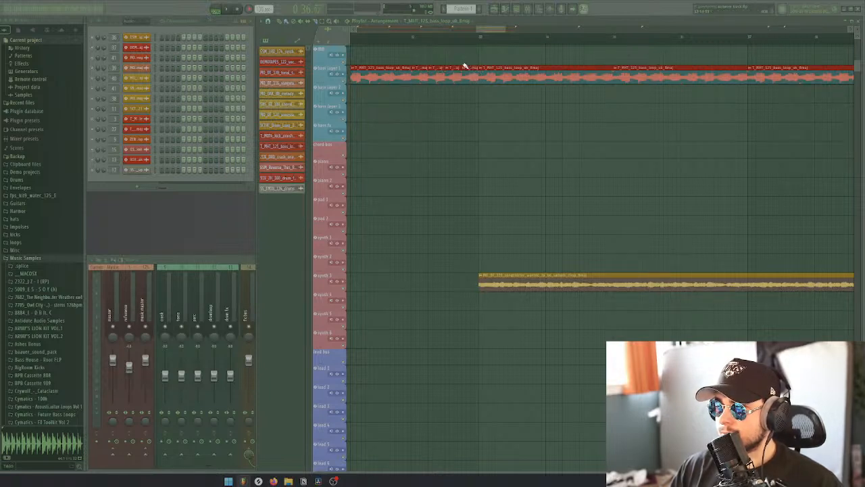
pyautogui.click(413, 34)
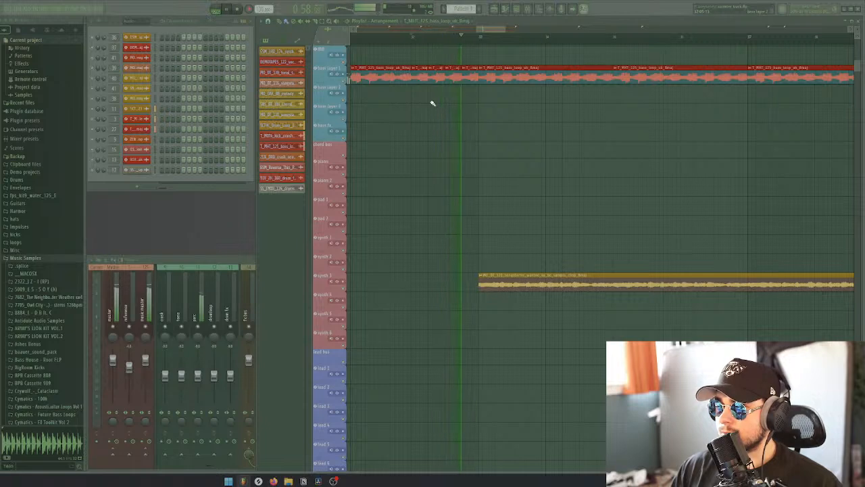
pyautogui.press('space')
pyautogui.scroll(4, 442, 94)
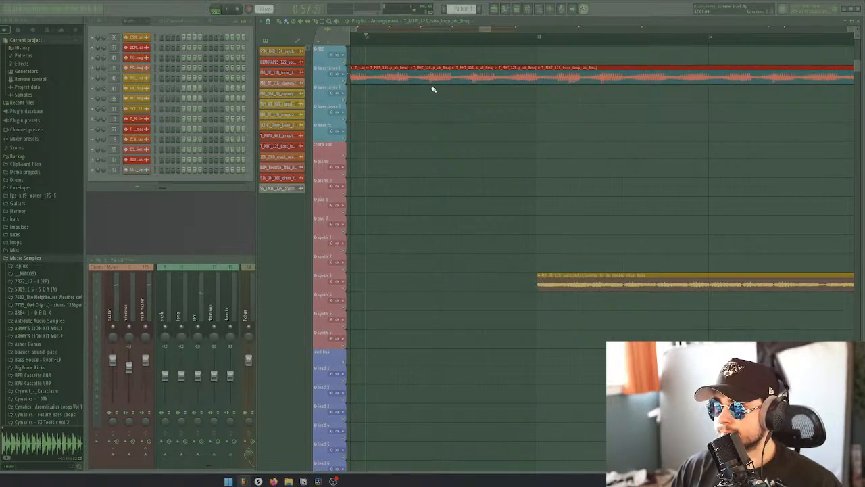
pyautogui.moveTo(430, 62); pyautogui.dragTo(430, 60)
pyautogui.press('b')
pyautogui.rightClick(425, 74)
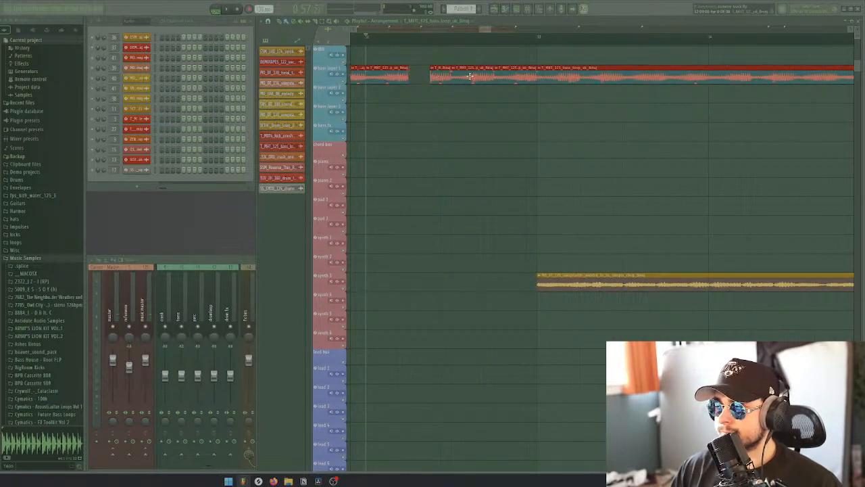
pyautogui.moveTo(413, 76); pyautogui.dragTo(423, 77)
pyautogui.press('space')
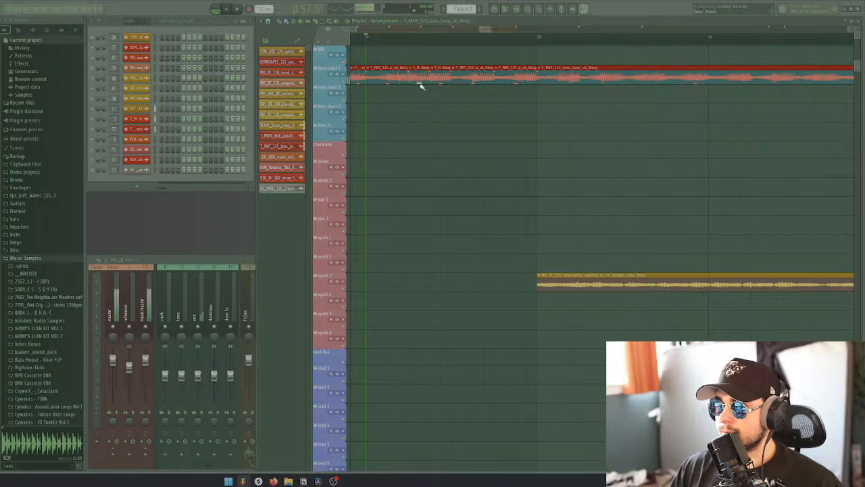
# Replace further slices of the bass loop with short repeats leading up to the drop's midpoint, and play the edited fill
pyautogui.press('space')
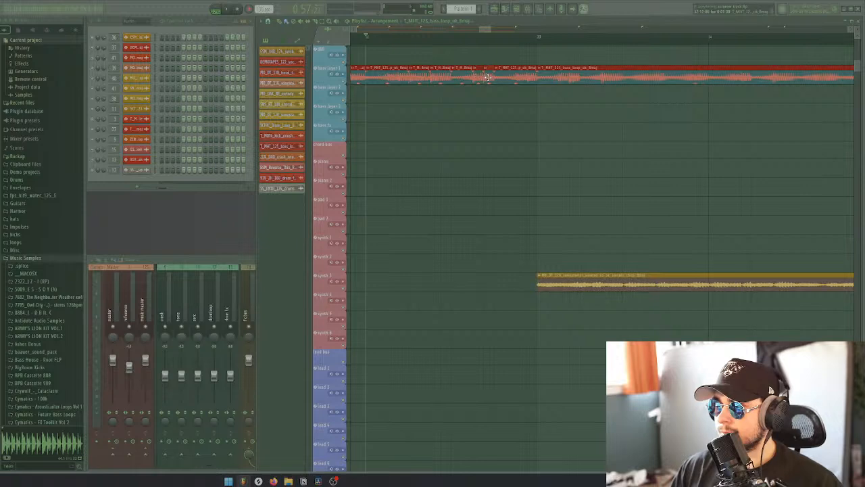
pyautogui.click(473, 32)
pyautogui.press('space')
pyautogui.press('space')
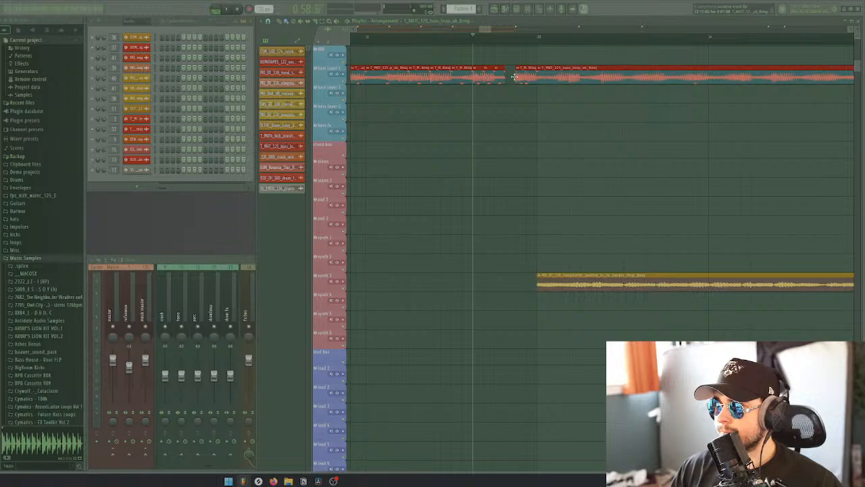
pyautogui.press('space')
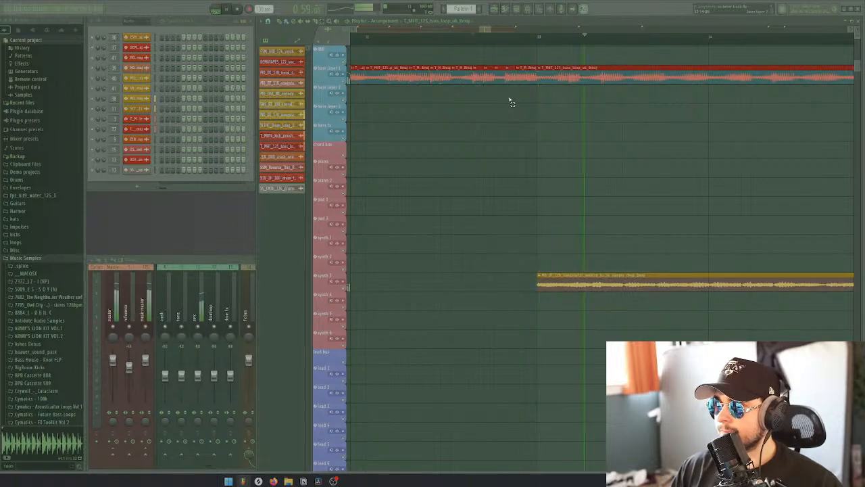
# Review the clips across all tracks from the intro to the end of the drop and briefly play the intro
pyautogui.scroll(-4, 513, 104)
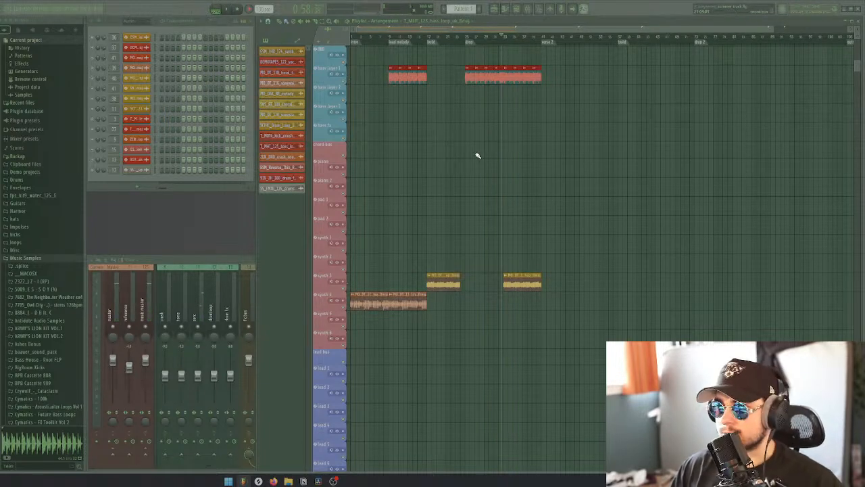
pyautogui.scroll(3, 478, 152)
pyautogui.scroll(6, 473, 146)
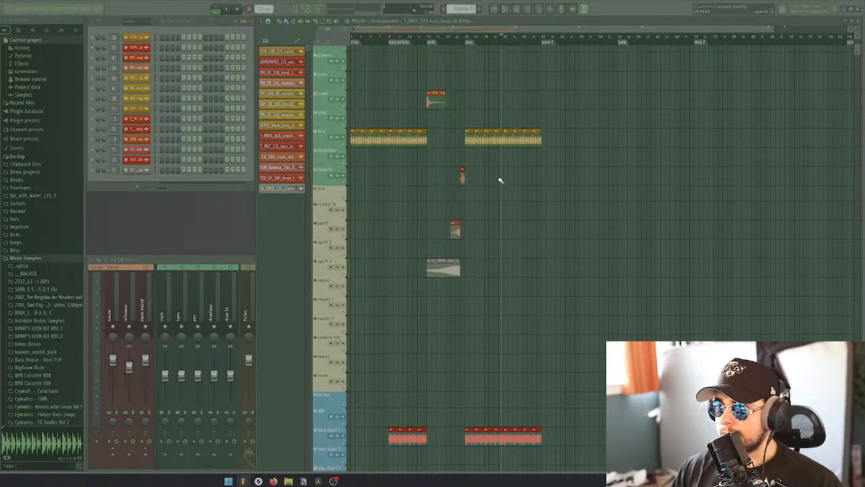
pyautogui.scroll(-9, 499, 177)
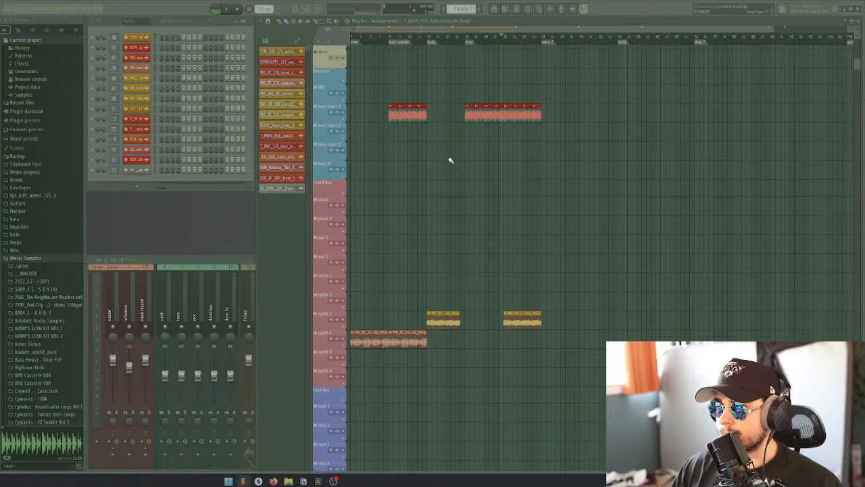
pyautogui.scroll(4, 450, 160)
pyautogui.scroll(7, 453, 162)
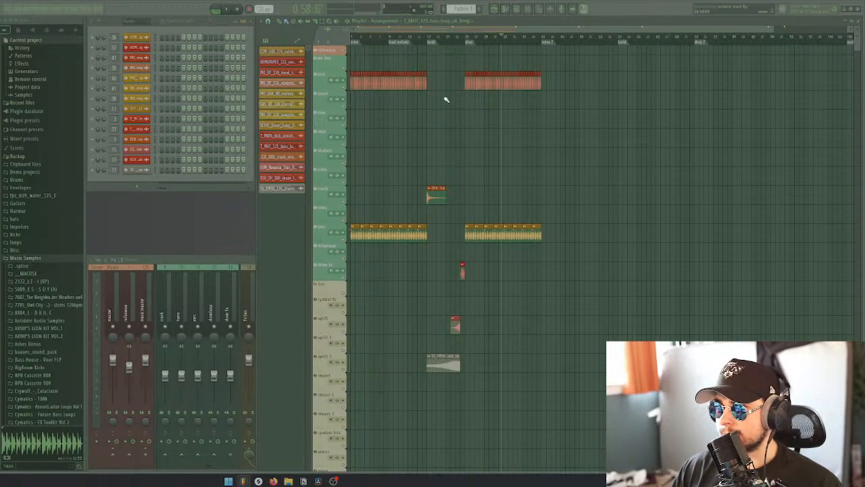
pyautogui.press('space')
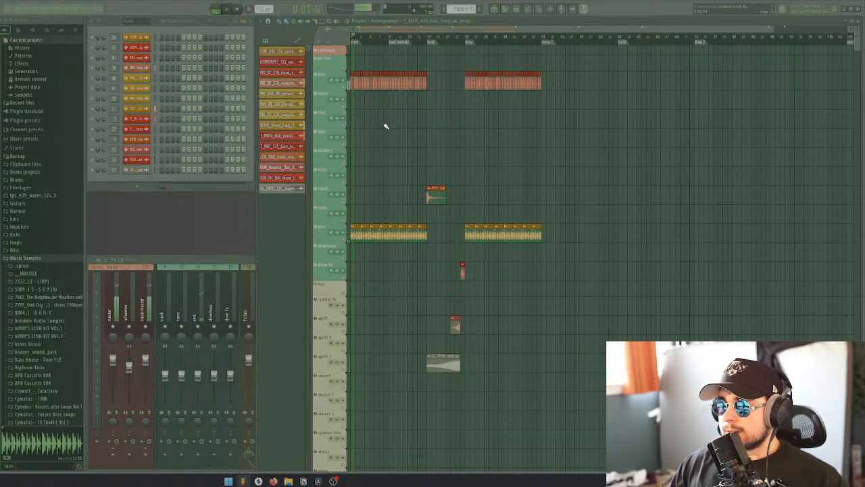
pyautogui.press('space')
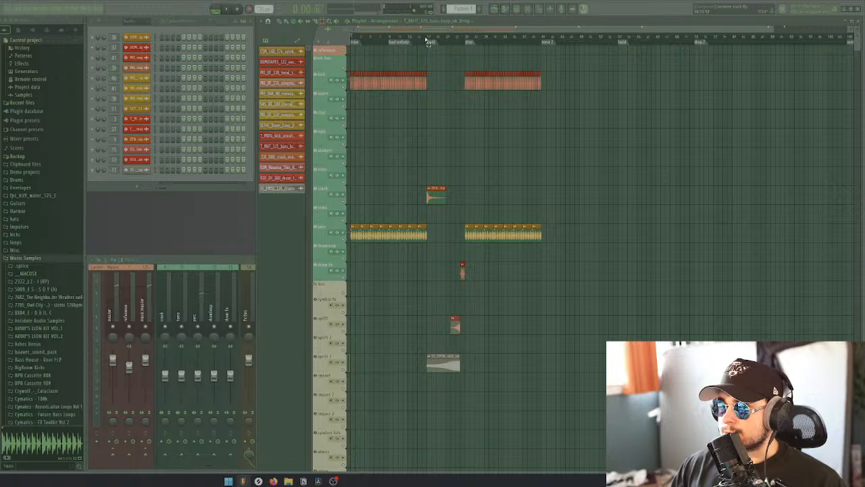
# Select everything from the intro to the end of the drop and duplicate it at the verse 2 marker
pyautogui.moveTo(428, 40); pyautogui.dragTo(336, 63)
pyautogui.scroll(-4, 376, 141)
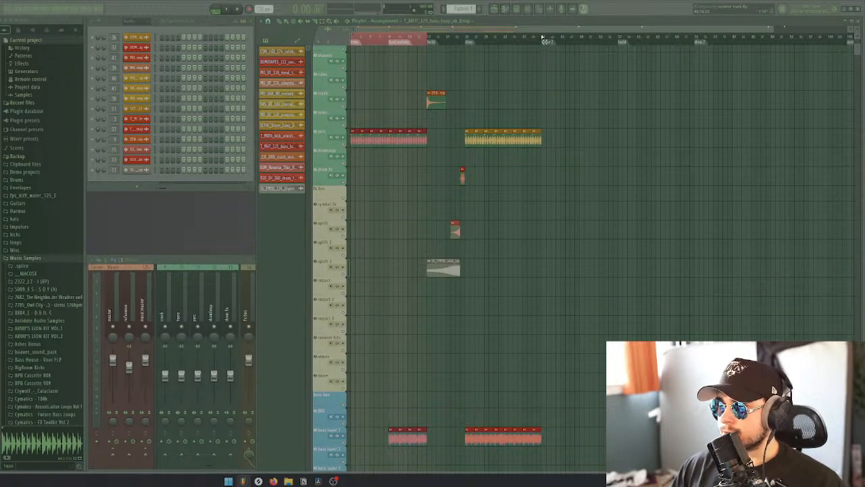
pyautogui.moveTo(543, 38); pyautogui.dragTo(356, 65)
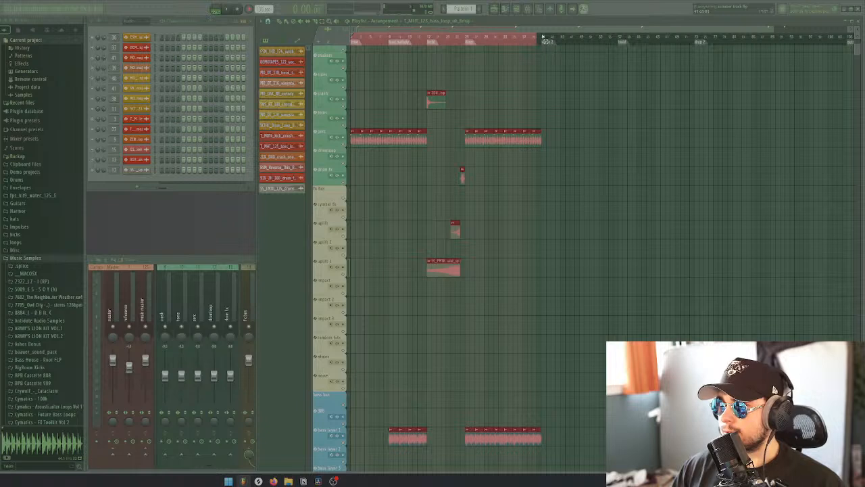
pyautogui.moveTo(542, 38); pyautogui.dragTo(550, 123)
pyautogui.scroll(-1, 356, 168)
pyautogui.keyDown('ctrl'); pyautogui.click(560, 141); pyautogui.keyUp('ctrl')
pyautogui.keyDown('ctrl'); pyautogui.click(518, 42); pyautogui.keyUp('ctrl')
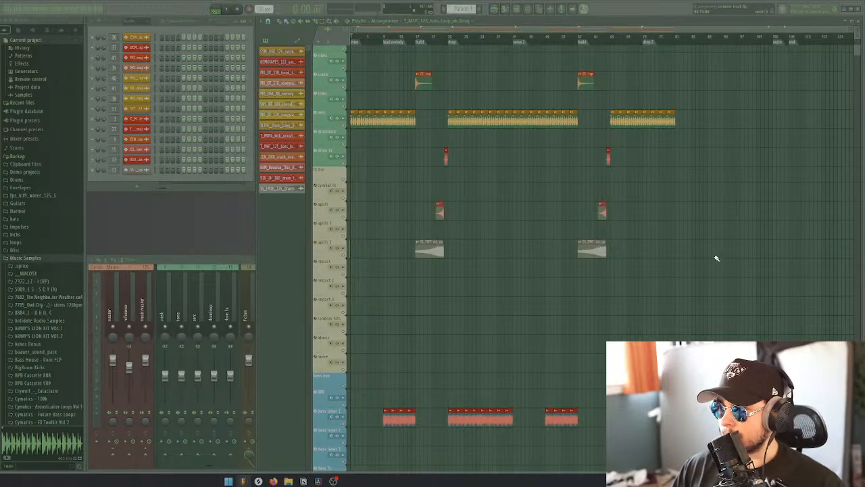
# Select the duplicated drop clips together with the drum fill and move them later so the drop starts at the drop 2 marker
pyautogui.scroll(-1, 714, 255)
pyautogui.moveTo(690, 341); pyautogui.dragTo(608, 70)
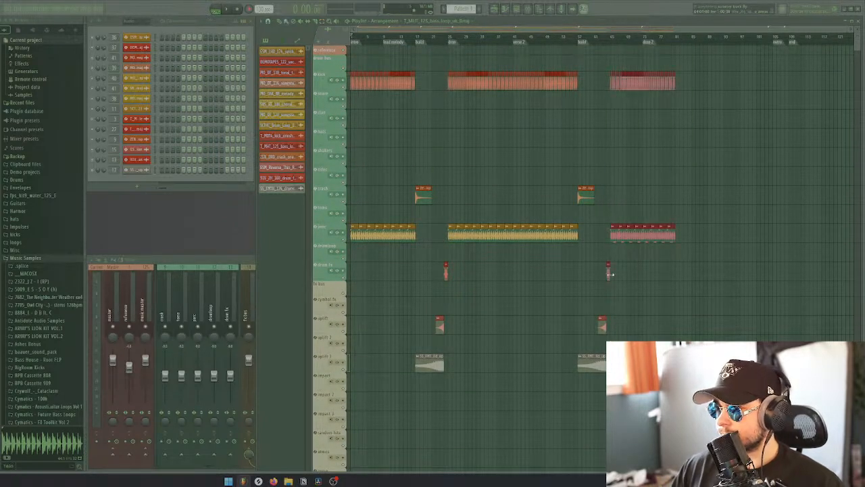
pyautogui.moveTo(608, 273); pyautogui.dragTo(641, 273)
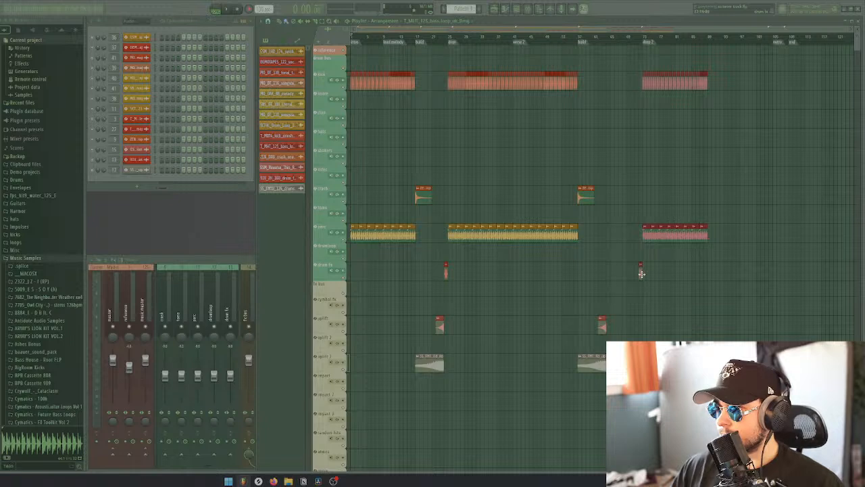
pyautogui.click(663, 297)
# Move the second build's reverse riser and snare build-up later so both end where the drum fill before drop 2 starts
pyautogui.scroll(-3, 661, 296)
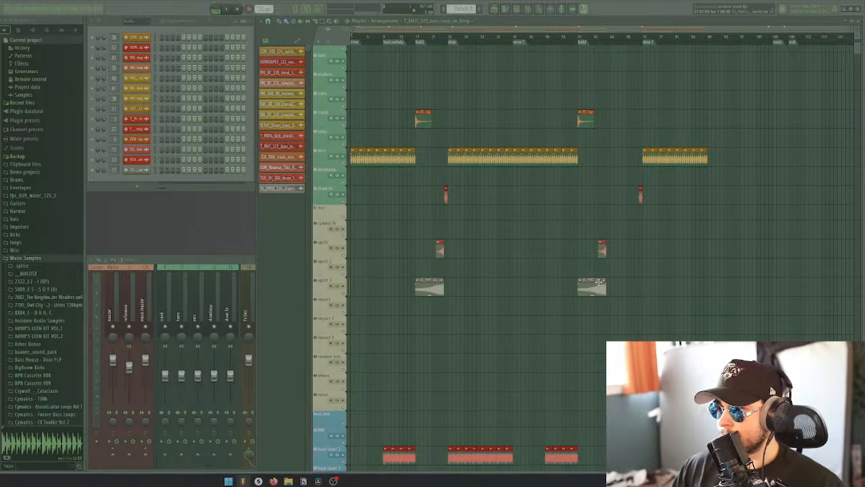
pyautogui.moveTo(603, 251); pyautogui.dragTo(632, 250)
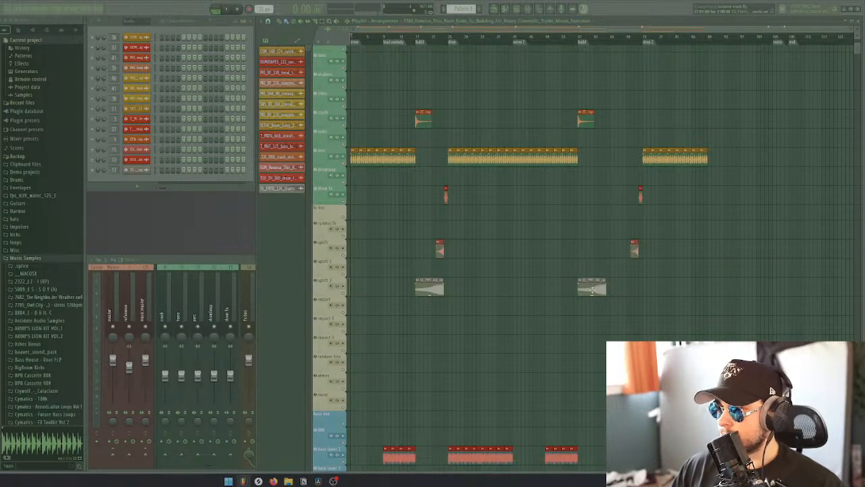
pyautogui.moveTo(591, 291); pyautogui.dragTo(624, 289)
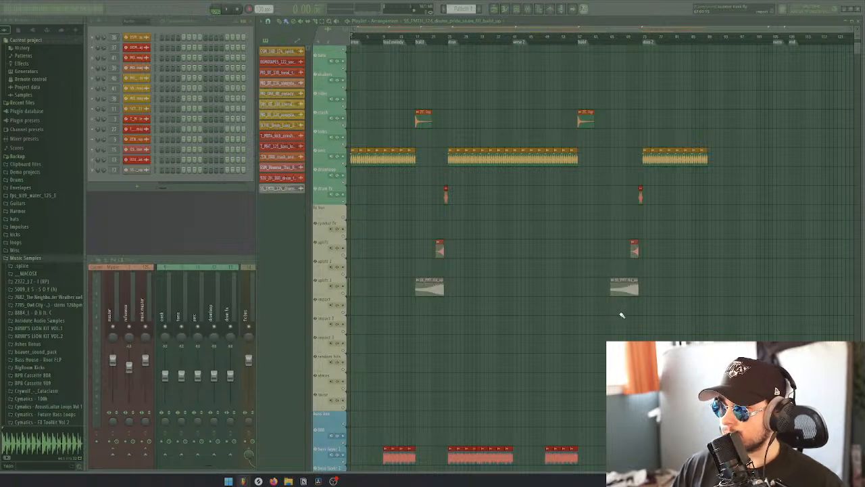
# Fill the second build with the synth 3 chop, adding a copy from drop 2 and ending it where the drum fill begins
pyautogui.scroll(3, 669, 331)
pyautogui.scroll(-4, 570, 325)
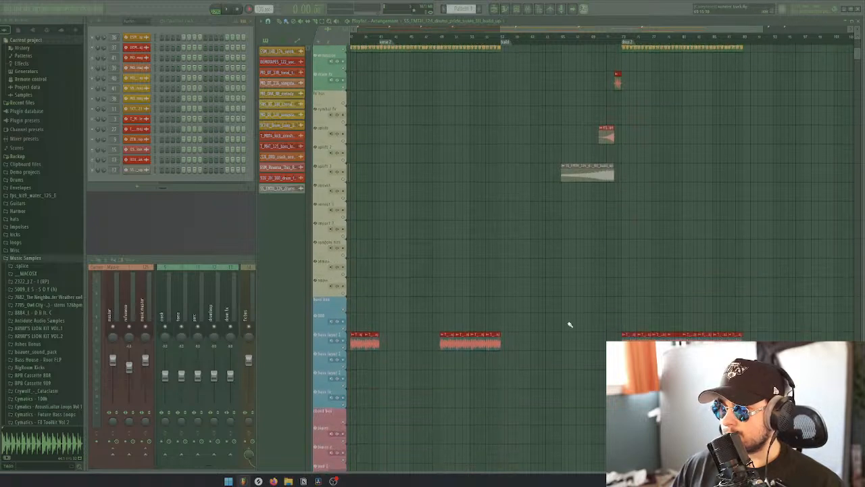
pyautogui.scroll(-4, 551, 320)
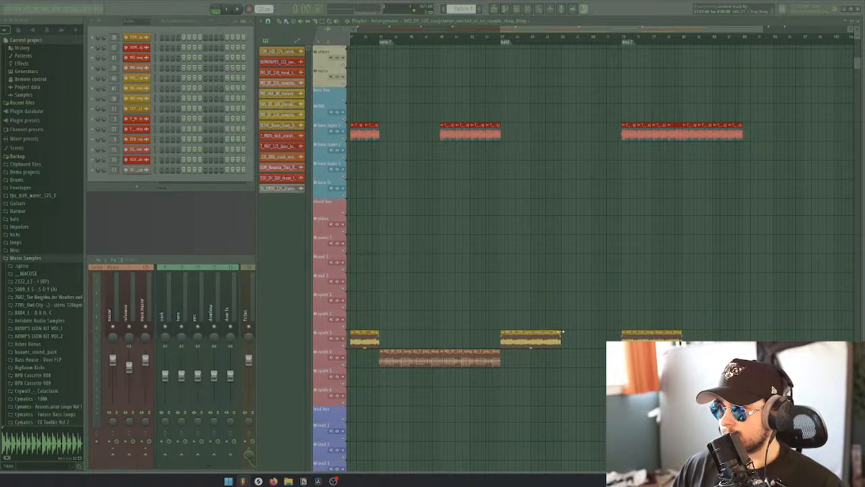
pyautogui.moveTo(532, 336); pyautogui.dragTo(592, 336)
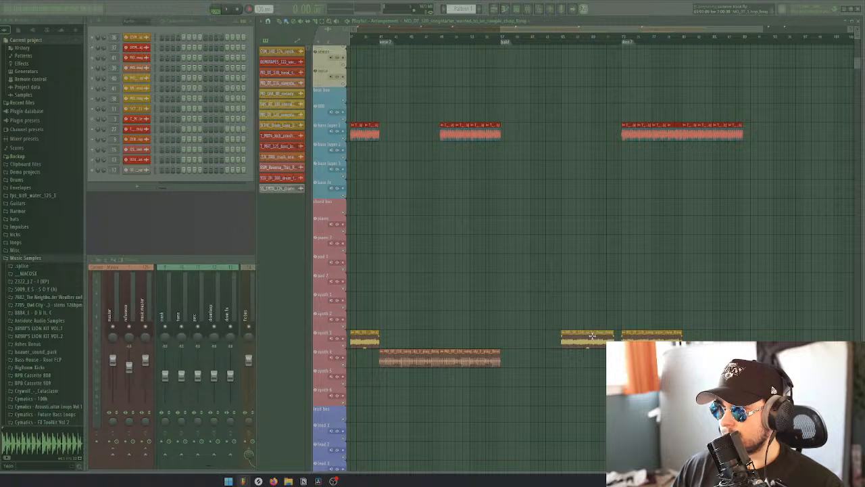
pyautogui.moveTo(645, 338); pyautogui.dragTo(522, 338)
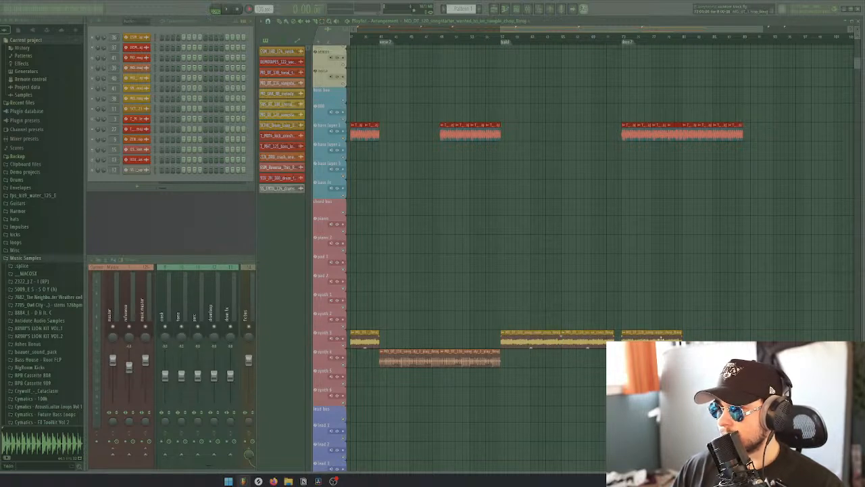
# Shift the synth 3 chop in drop 2 to the second half of the existing drop clips
pyautogui.scroll(-3, 699, 307)
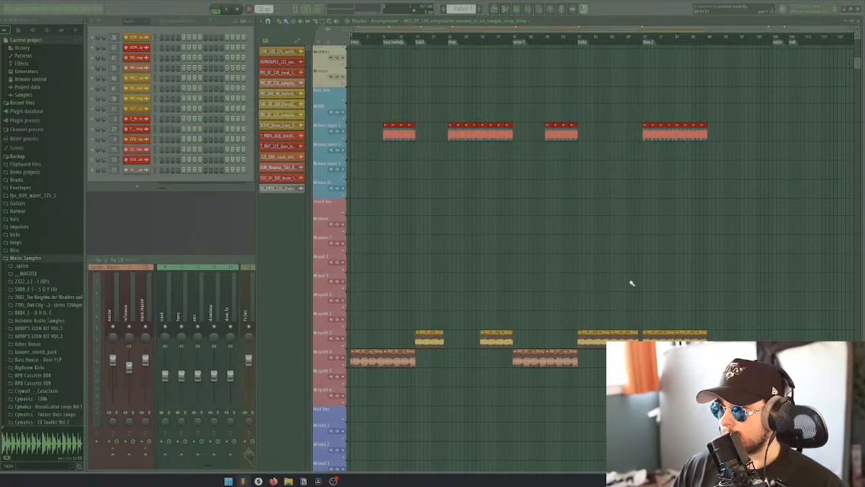
pyautogui.moveTo(654, 337); pyautogui.dragTo(672, 338)
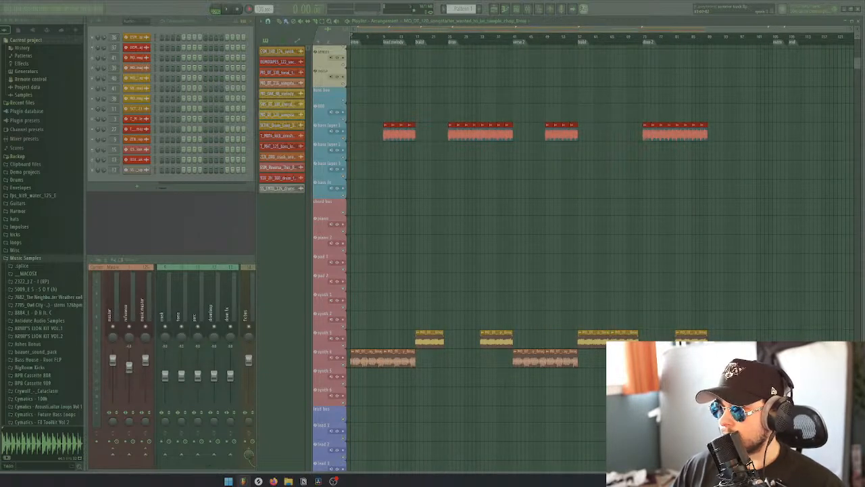
pyautogui.moveTo(719, 254); pyautogui.dragTo(683, 343)
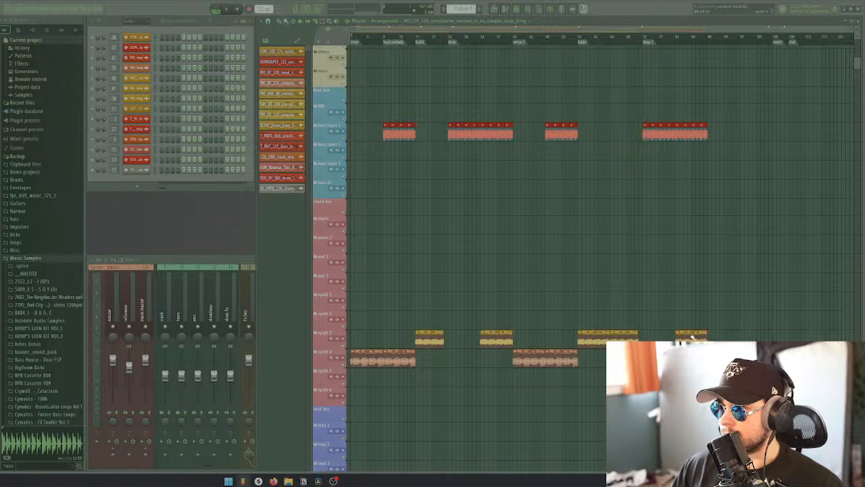
# Duplicate drop 2's bass, kick and percussion clips up to the outro marker and start the synth 3 chop where the added section begins
pyautogui.scroll(6, 722, 336)
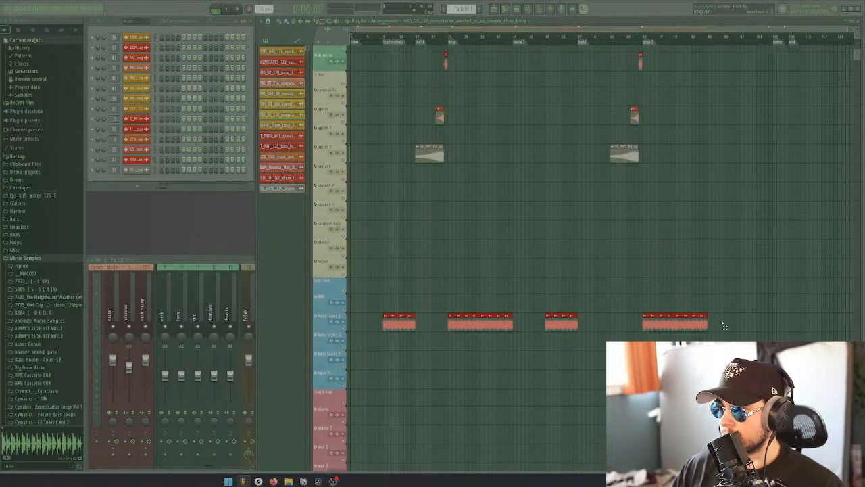
pyautogui.moveTo(645, 324); pyautogui.dragTo(711, 323)
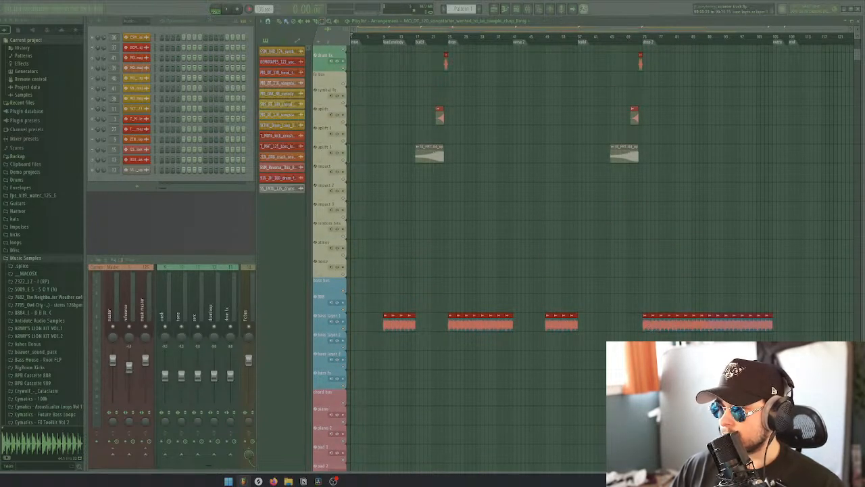
pyautogui.scroll(7, 714, 264)
pyautogui.moveTo(726, 241); pyautogui.dragTo(651, 94)
pyautogui.moveTo(640, 55); pyautogui.dragTo(730, 233)
pyautogui.moveTo(644, 237); pyautogui.dragTo(713, 237)
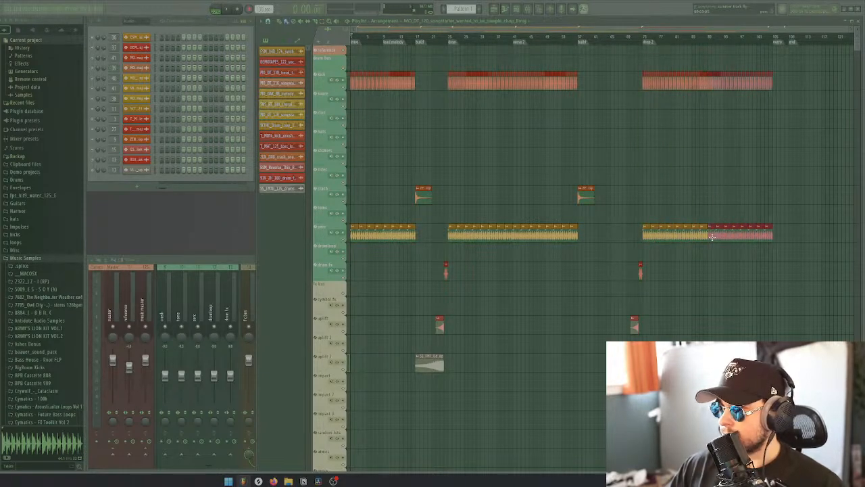
pyautogui.scroll(-15, 711, 280)
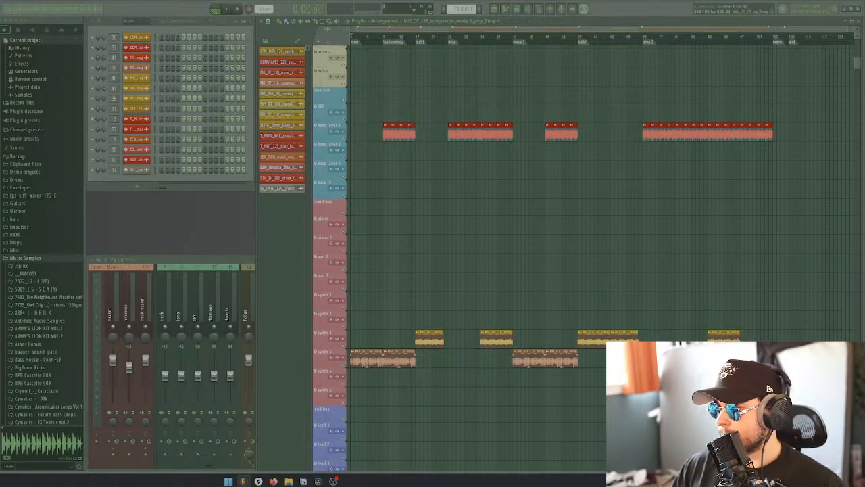
# Try a synth 4 loop across the outro marker, slice it there, delete the part before the marker and play the transition
pyautogui.scroll(5, 521, 358)
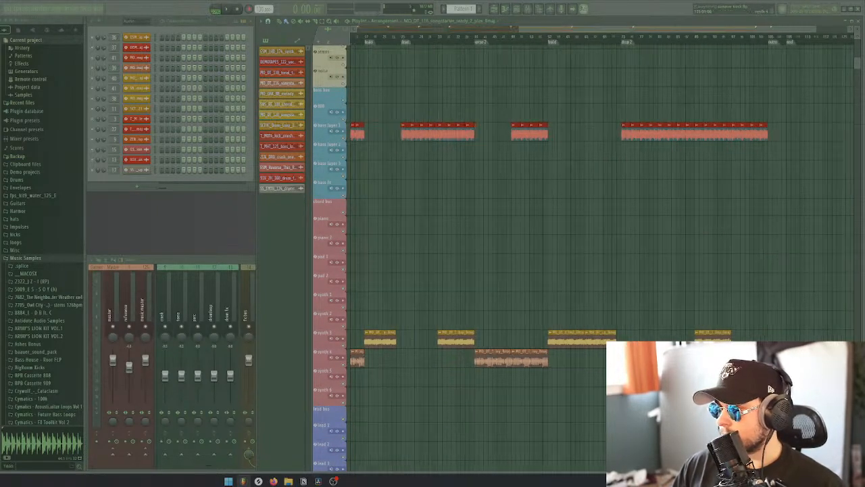
pyautogui.moveTo(523, 358); pyautogui.dragTo(451, 360)
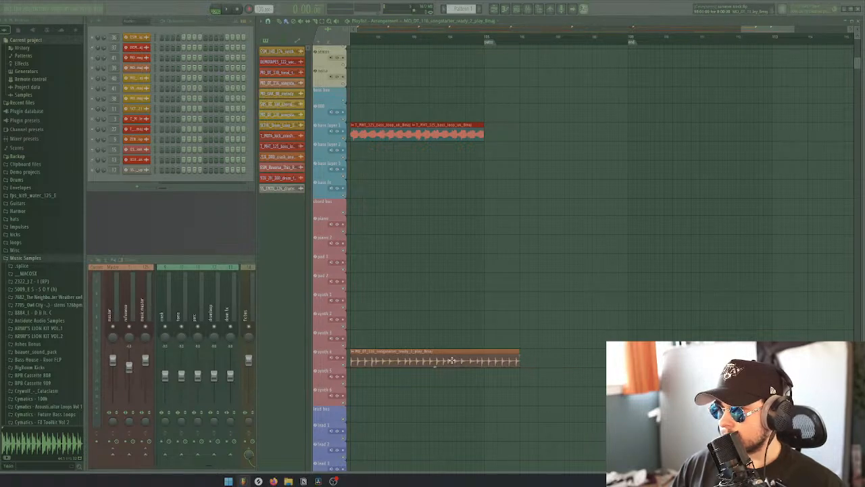
pyautogui.click(486, 351)
pyautogui.rightClick(465, 357)
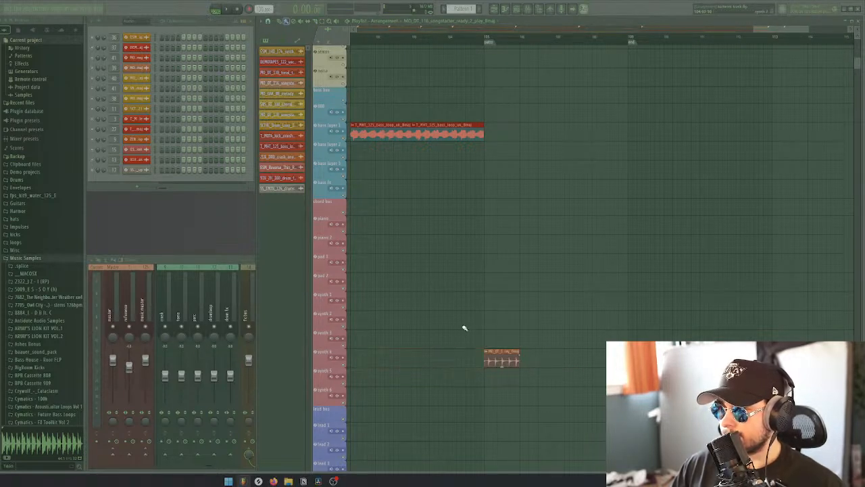
pyautogui.press('space')
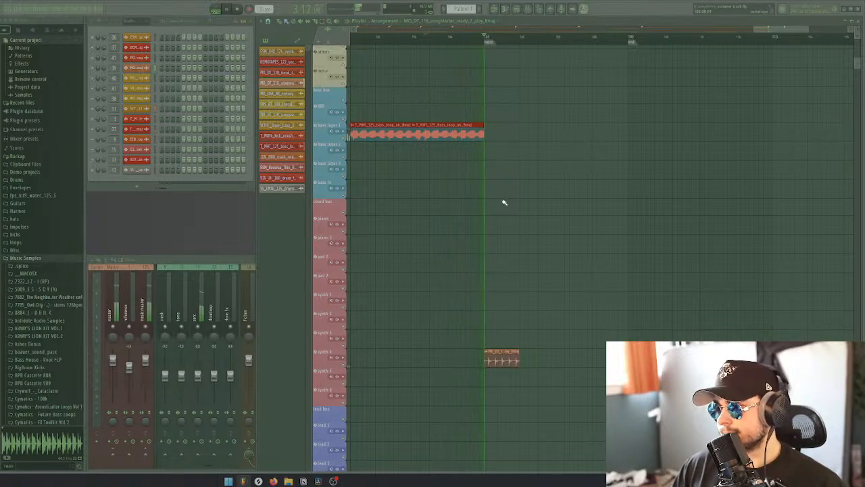
pyautogui.scroll(-2, 501, 216)
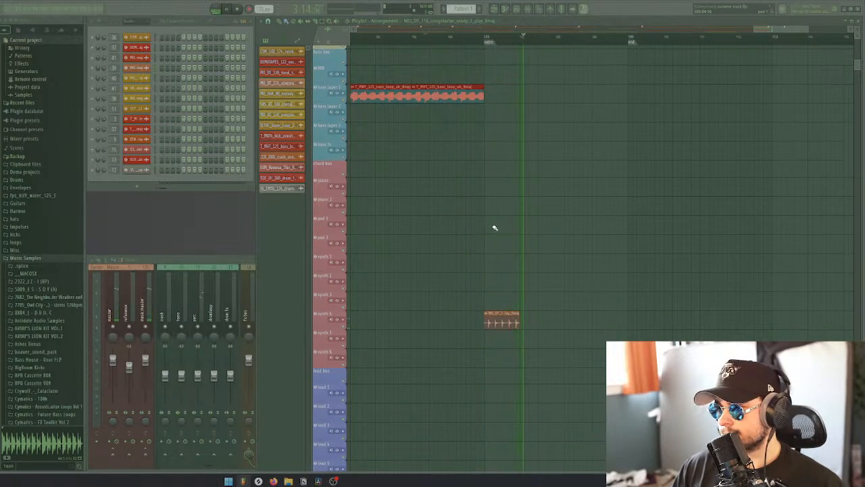
pyautogui.press('space')
# Add another copy of the synth 3 chop directly after the one in drop 2 so it runs up to the outro marker
pyautogui.scroll(-3, 494, 228)
pyautogui.scroll(-3, 555, 228)
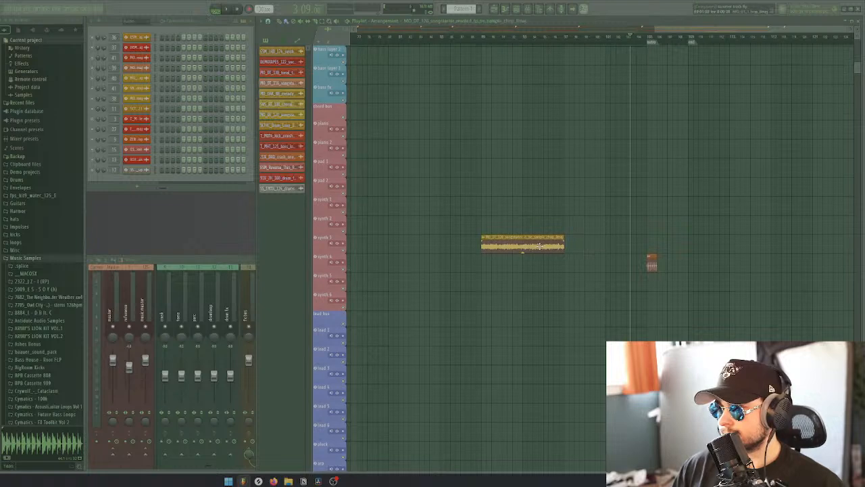
pyautogui.click(568, 247)
pyautogui.scroll(2, 647, 216)
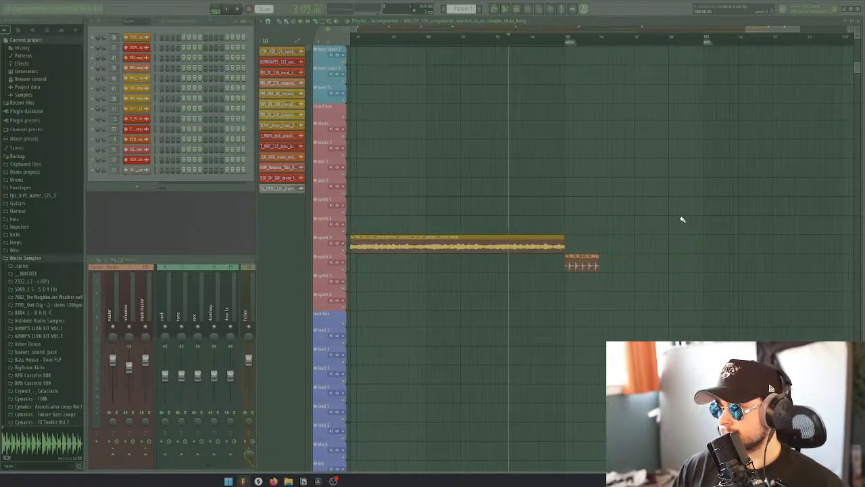
# Trim the last bass loop to end just before the outro marker and delete the short synth 4 clip at the outro
pyautogui.scroll(5, 547, 196)
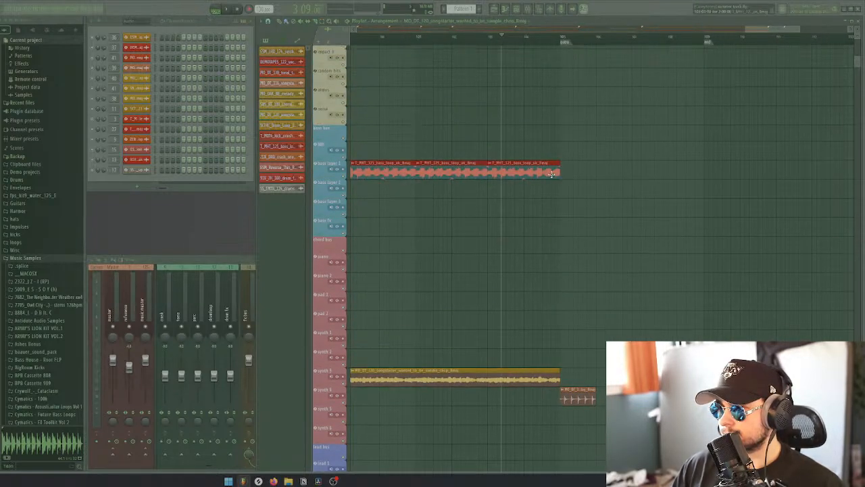
pyautogui.press('space')
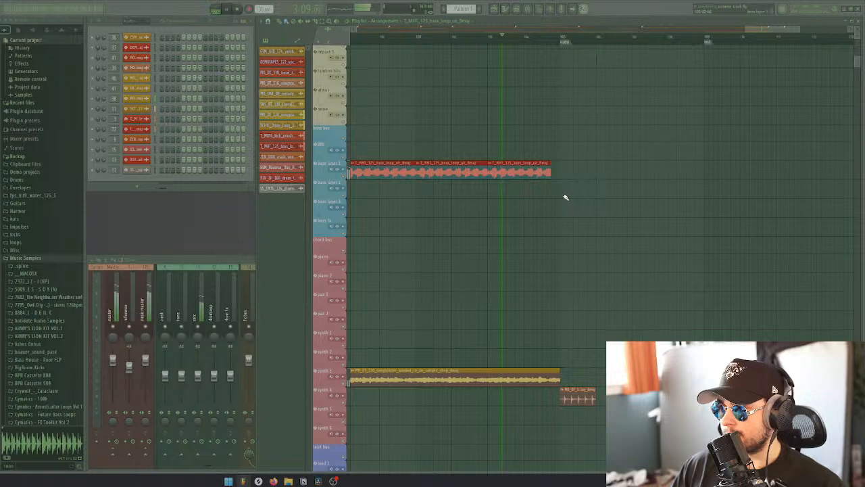
pyautogui.rightClick(573, 390)
# Delete the last kick before the outro, keep the percussion loop's end matched to the bass, and play the transition
pyautogui.scroll(12, 573, 253)
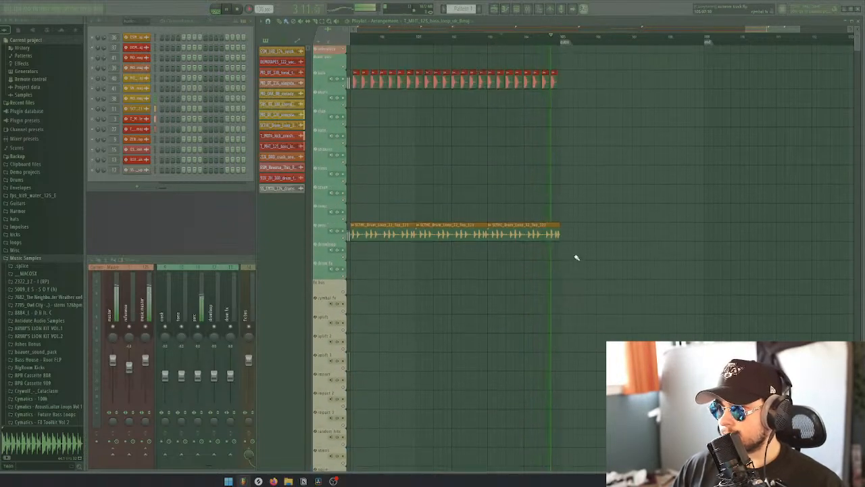
pyautogui.rightClick(555, 86)
pyautogui.scroll(-15, 565, 200)
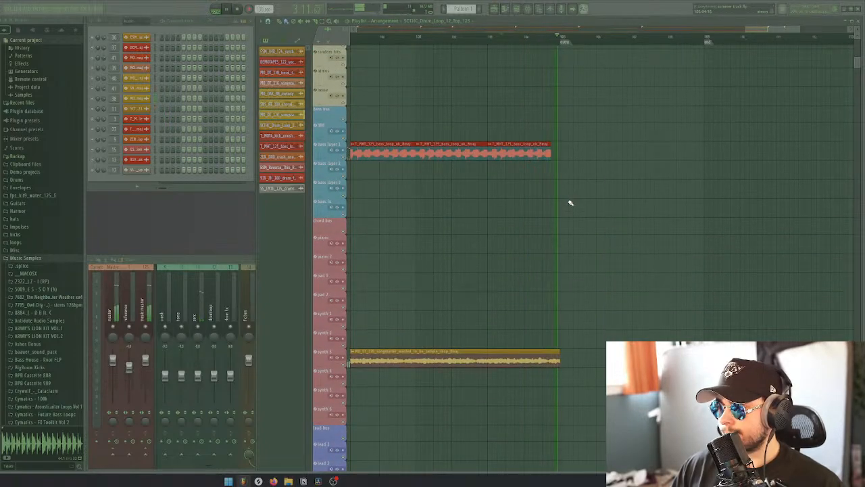
# Trim the last percussion and bass loops slightly further back from the outro marker and play the end of drop 2
pyautogui.scroll(15, 560, 206)
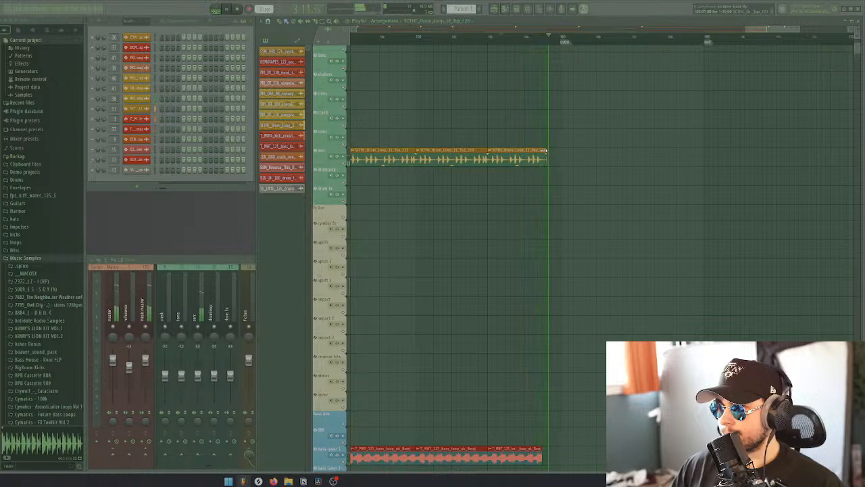
pyautogui.scroll(4, 557, 195)
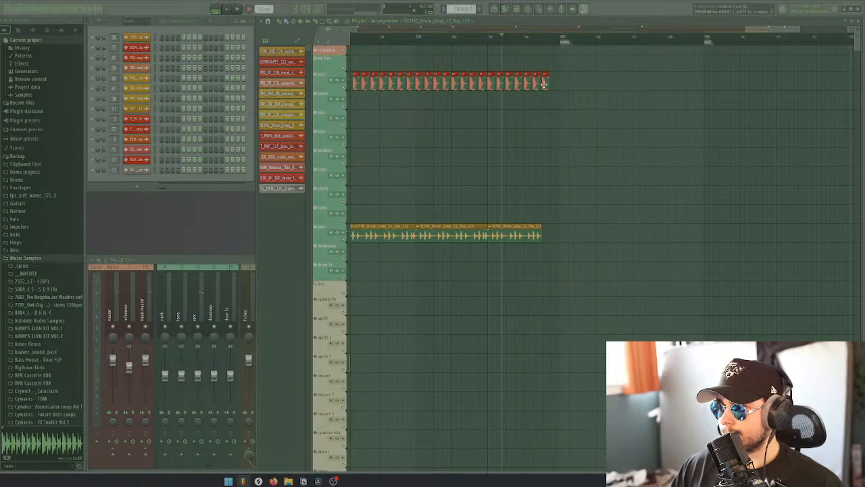
pyautogui.scroll(-15, 557, 162)
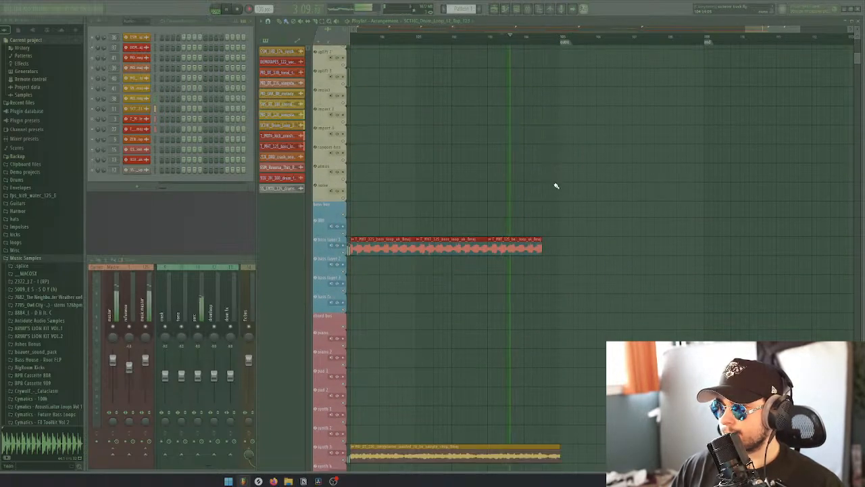
pyautogui.scroll(-8, 558, 207)
pyautogui.scroll(-2, 613, 212)
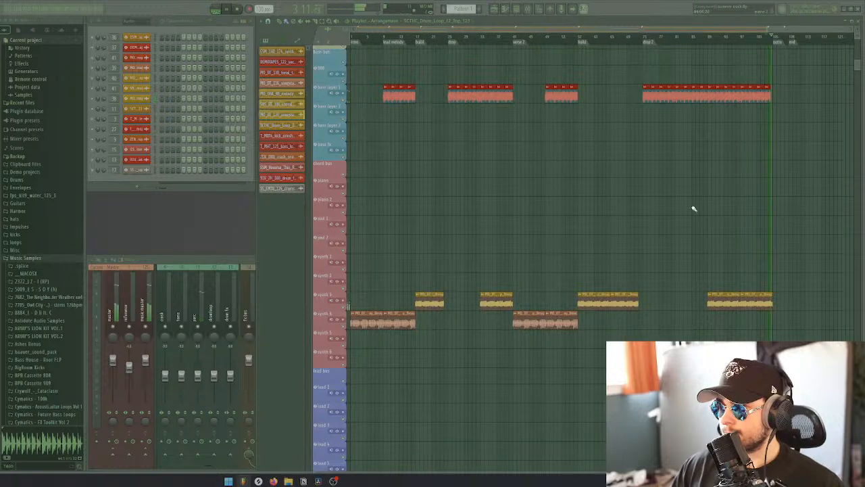
# Place a copy of the synth 3 chop at the outro marker and cut it down to a short tail
pyautogui.scroll(3, 786, 196)
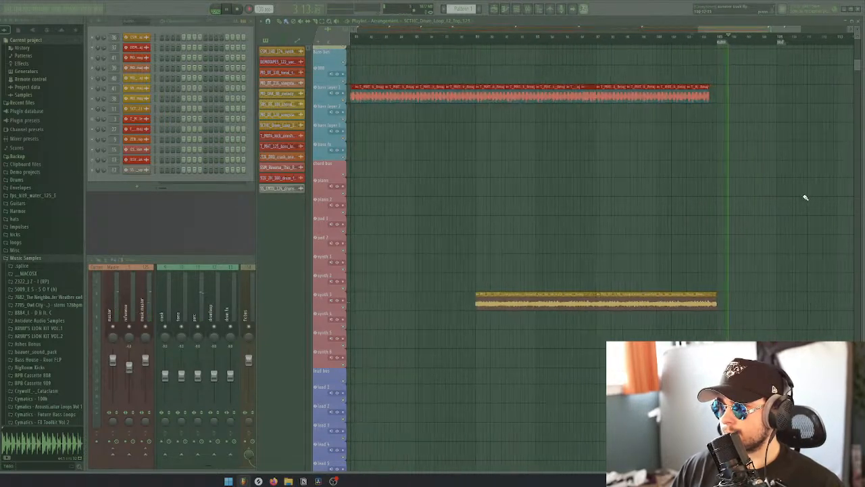
pyautogui.click(510, 299)
pyautogui.moveTo(715, 301); pyautogui.dragTo(684, 302)
pyautogui.scroll(5, 720, 327)
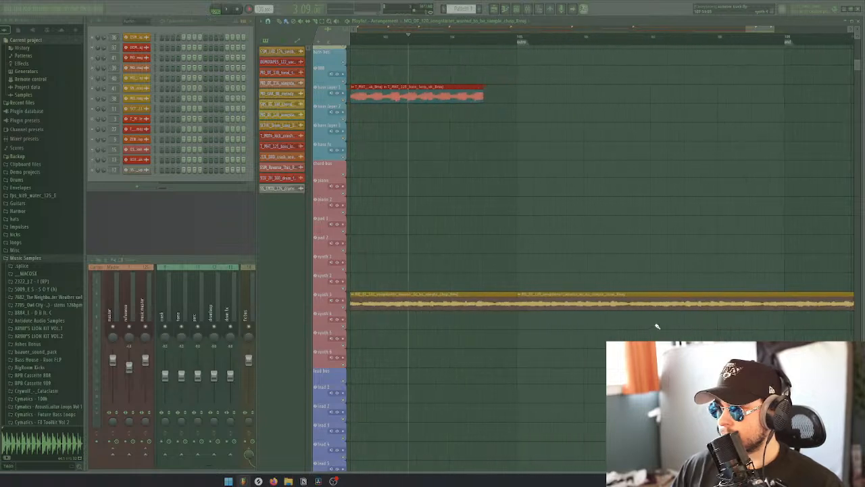
pyautogui.rightClick(550, 309)
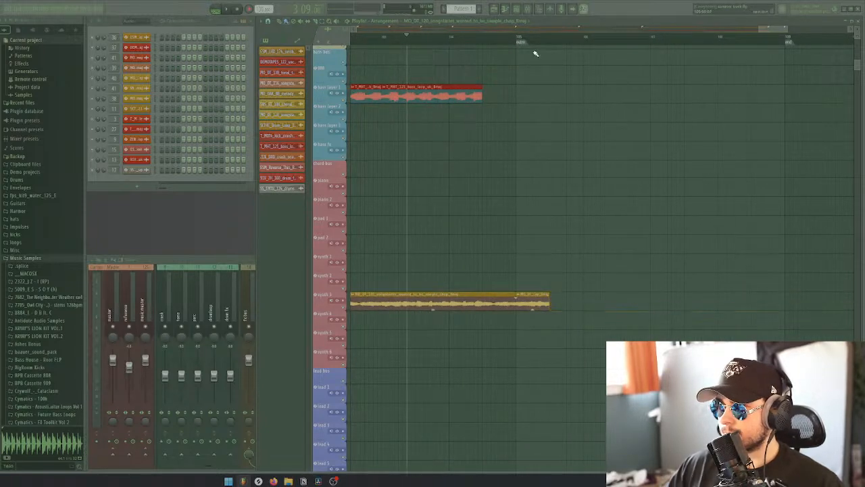
# Try several end points for the synth 3 tail at the outro marker, playing from the marker to check each length
pyautogui.click(518, 38)
pyautogui.press('space')
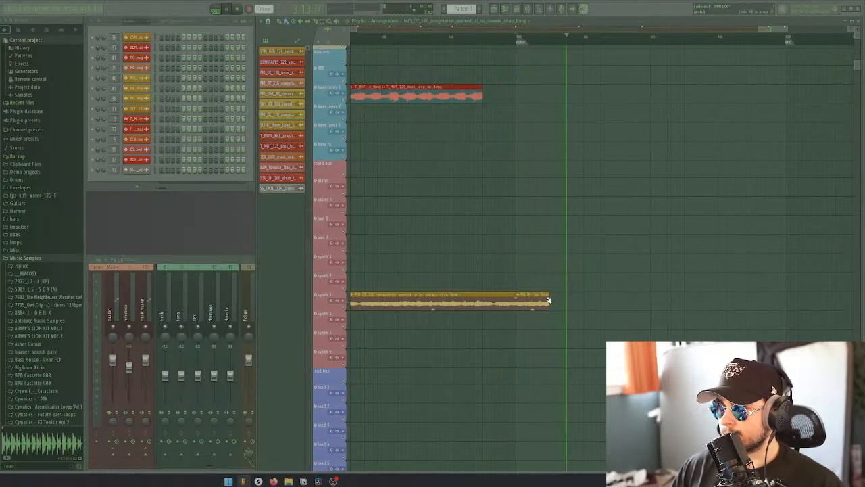
pyautogui.press('space')
pyautogui.press('space')
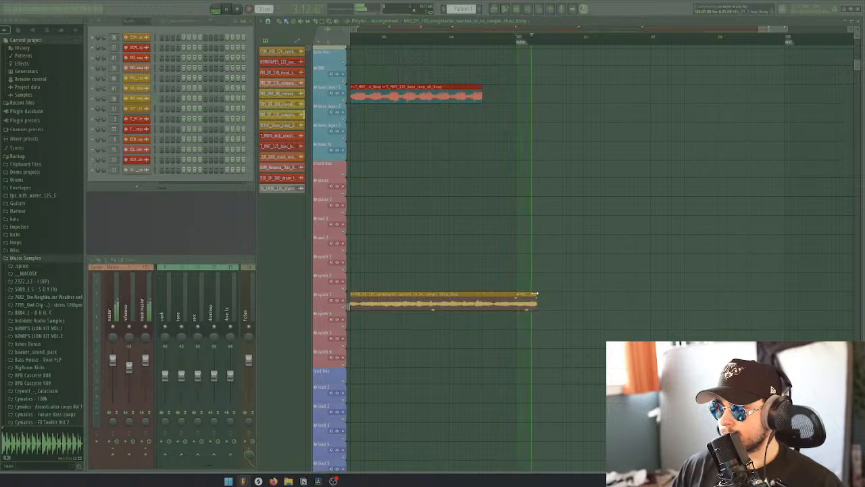
pyautogui.press('space')
pyautogui.moveTo(534, 295); pyautogui.dragTo(565, 294)
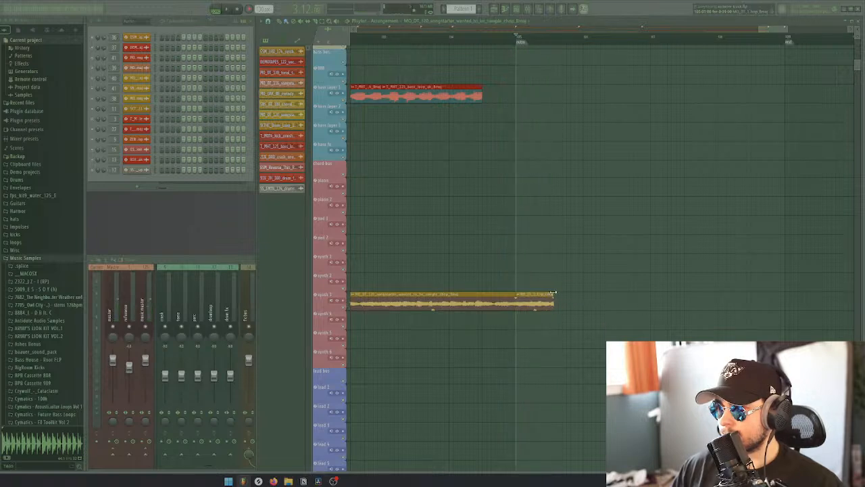
pyautogui.press('space')
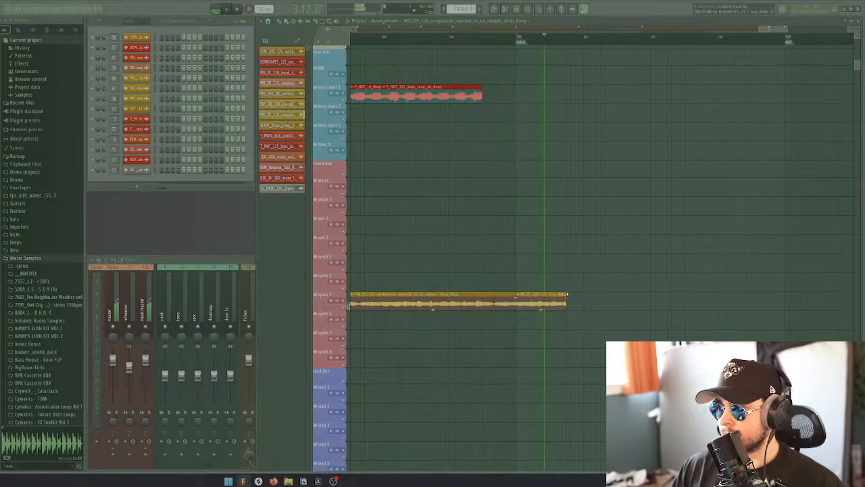
pyautogui.press('space')
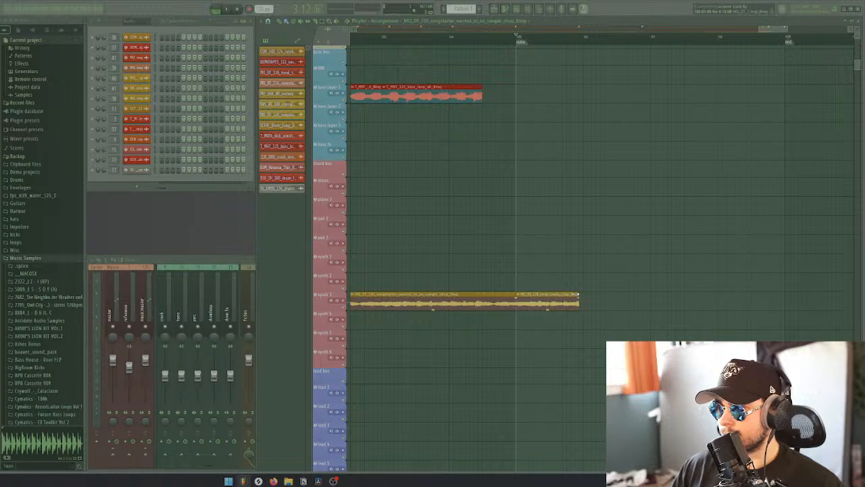
pyautogui.press('space')
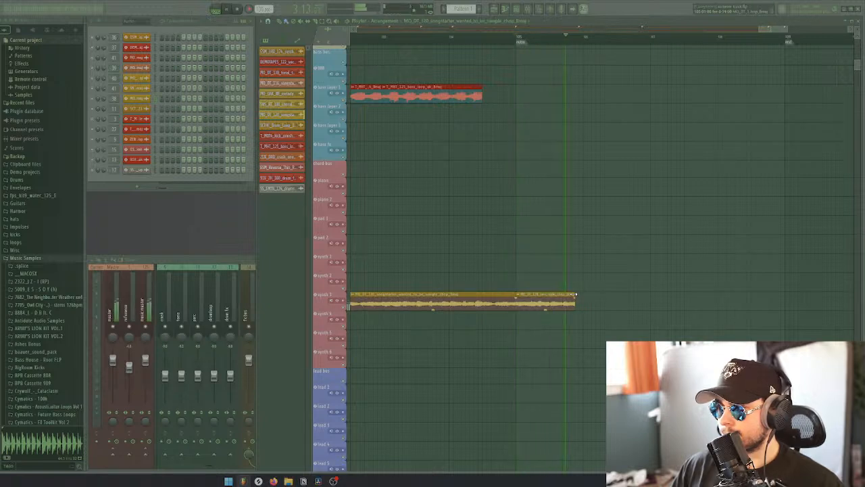
pyautogui.press('space')
# Place short slices of the synth 3 chop after the tail, leaving a small gap before the last slice, and play the ending
pyautogui.moveTo(575, 295); pyautogui.dragTo(566, 295)
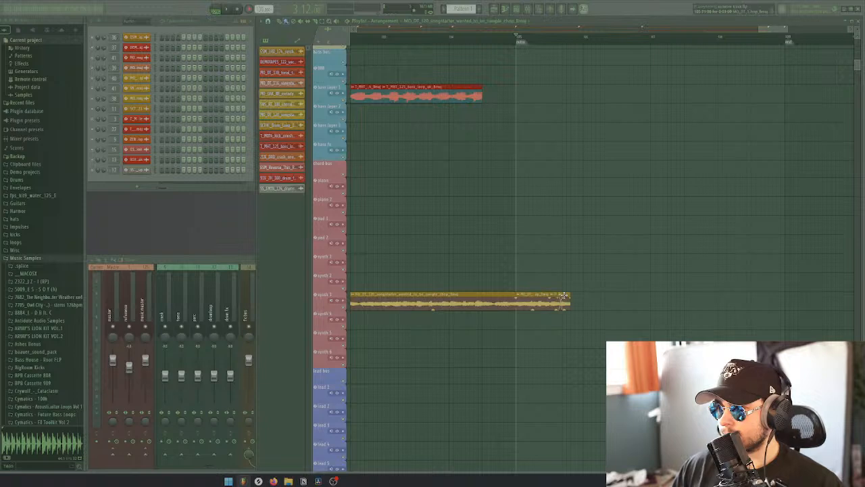
pyautogui.press('space')
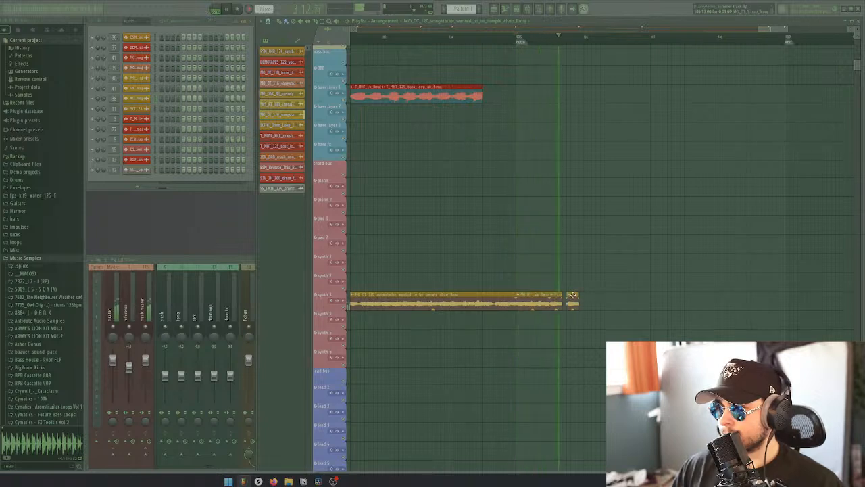
# Play the arrangement from the drop 2 marker and review the drum, FX, bass and synth tracks for missing layers
pyautogui.scroll(-3, 574, 277)
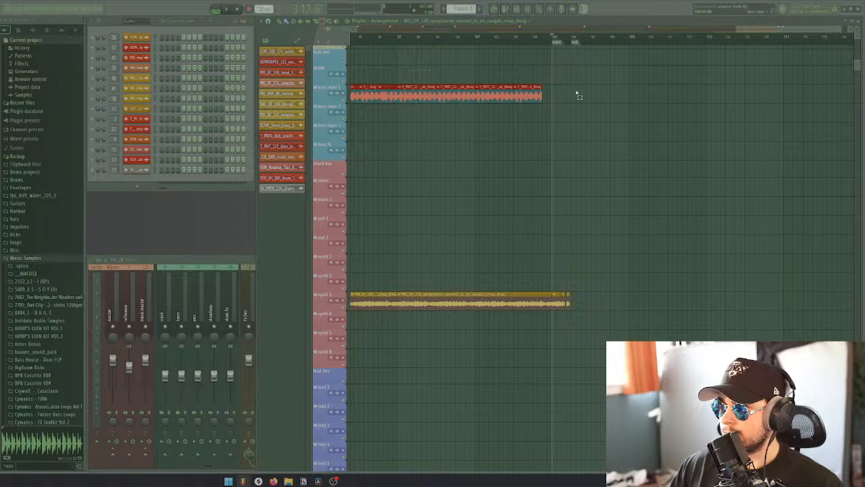
pyautogui.scroll(-5, 587, 179)
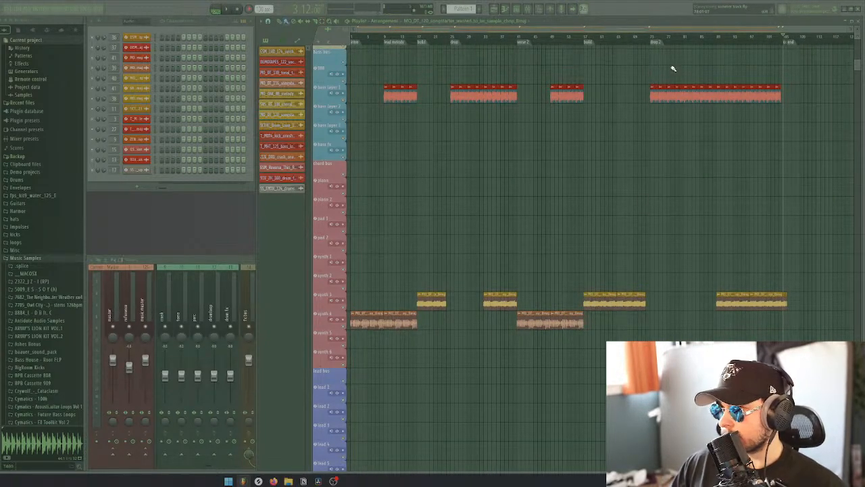
pyautogui.click(653, 38)
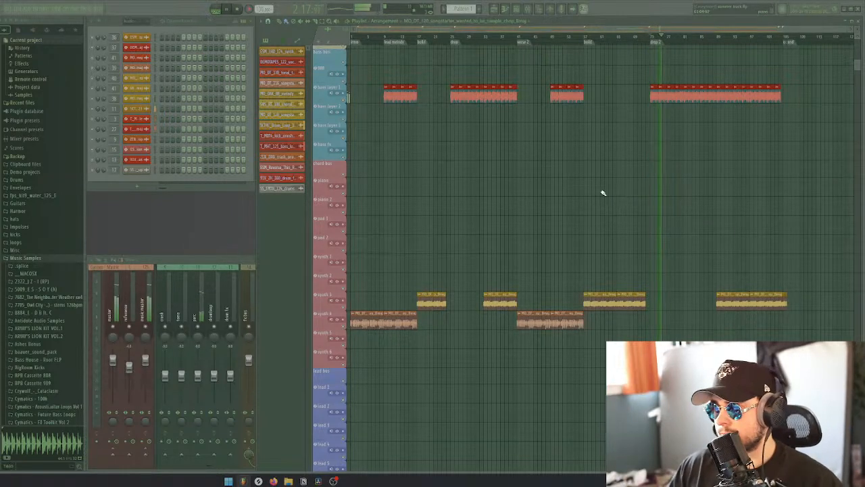
pyautogui.scroll(-3, 685, 239)
pyautogui.scroll(10, 685, 243)
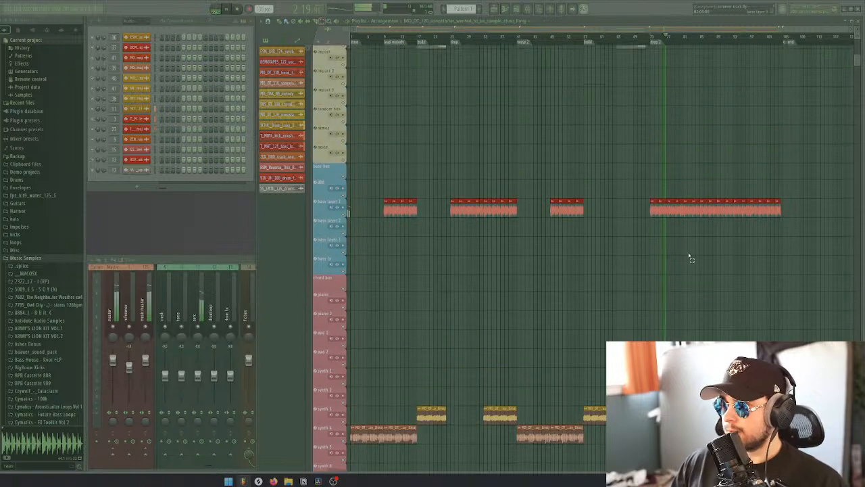
pyautogui.scroll(6, 690, 256)
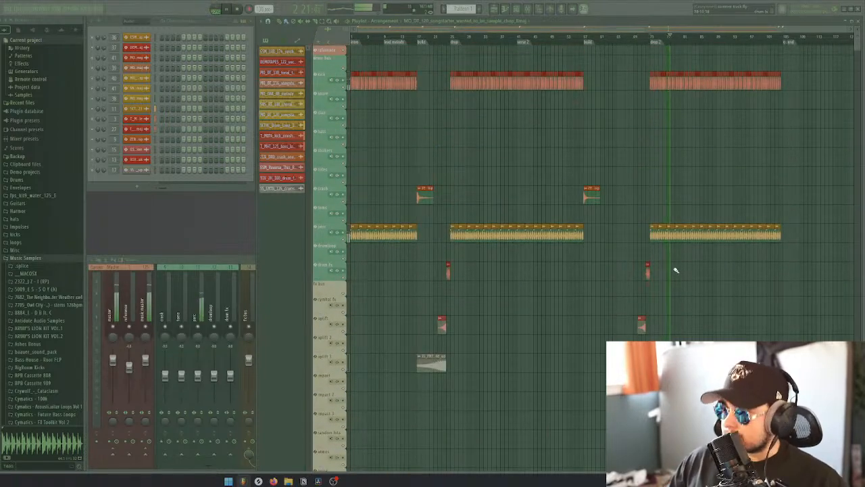
pyautogui.scroll(-12, 616, 257)
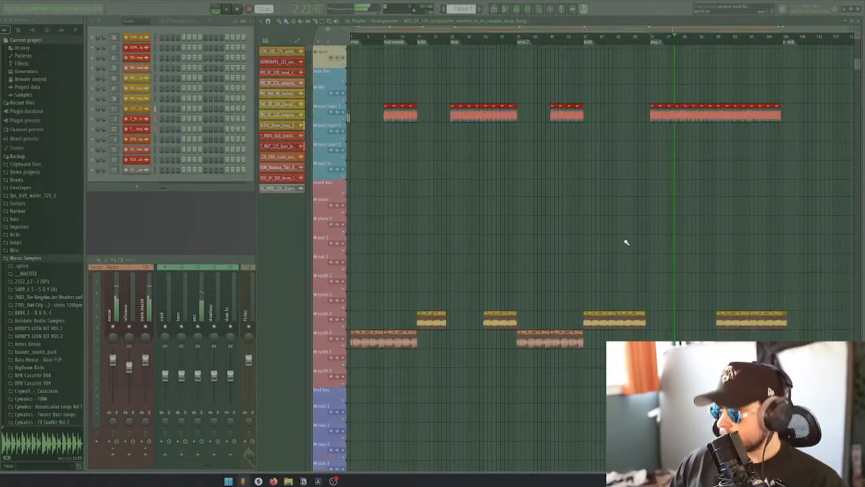
pyautogui.keyDown('ctrl'); pyautogui.rightClick(624, 242); pyautogui.keyUp('ctrl')
pyautogui.scroll(-6, 625, 242)
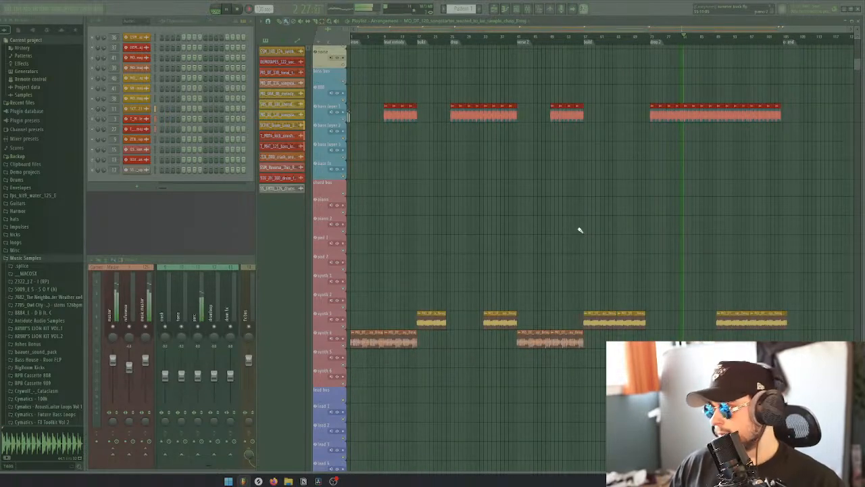
pyautogui.scroll(10, 580, 231)
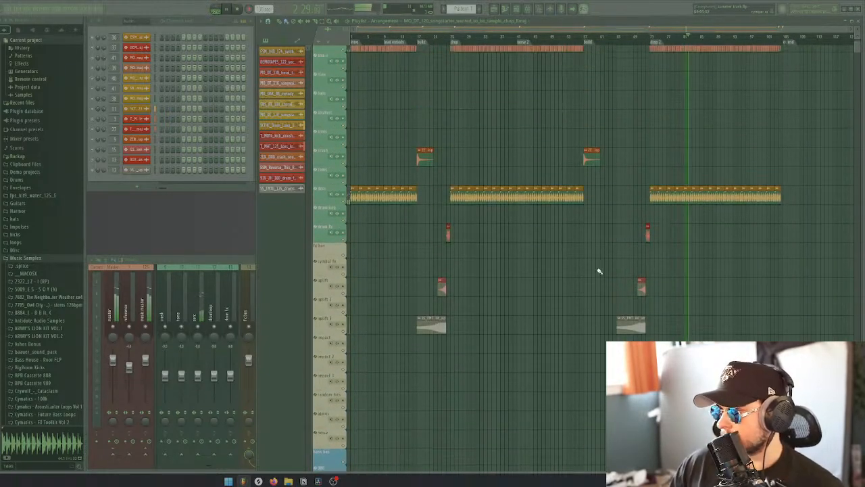
pyautogui.scroll(2, 598, 271)
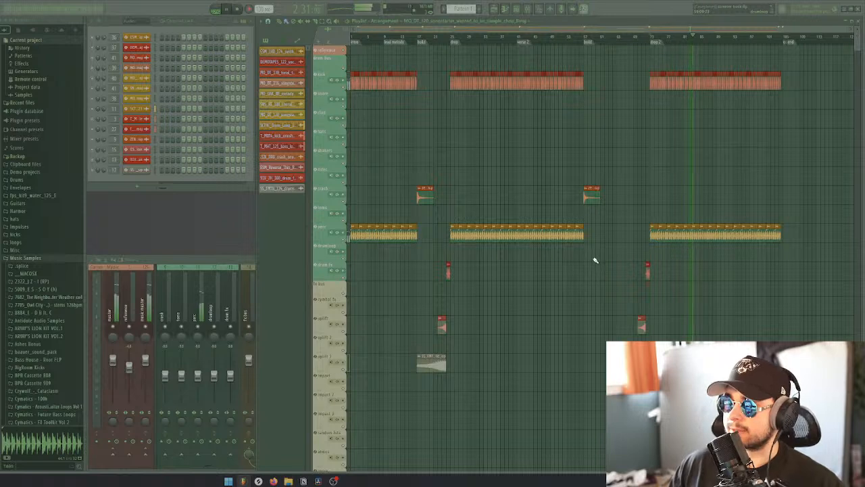
pyautogui.scroll(-10, 595, 260)
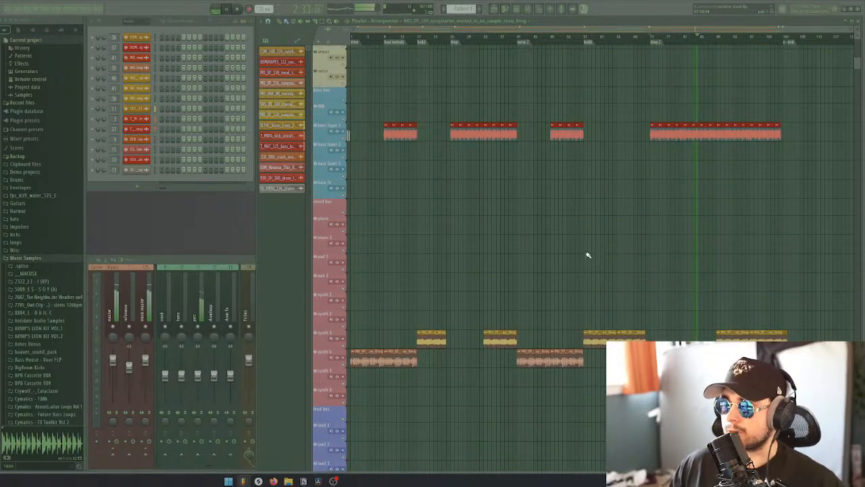
pyautogui.scroll(-4, 582, 267)
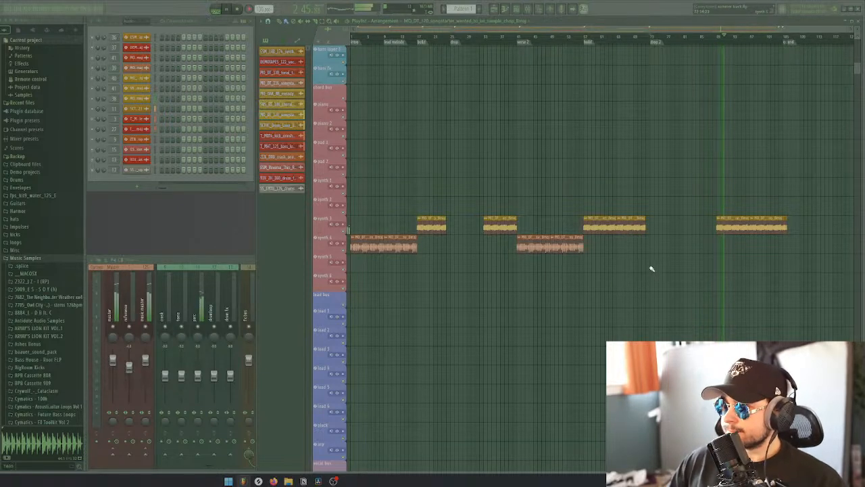
pyautogui.press('space')
# Show only the unsorted channels in the channel rack, and switch to Splice with its window moved over the playlist
pyautogui.click(141, 22)
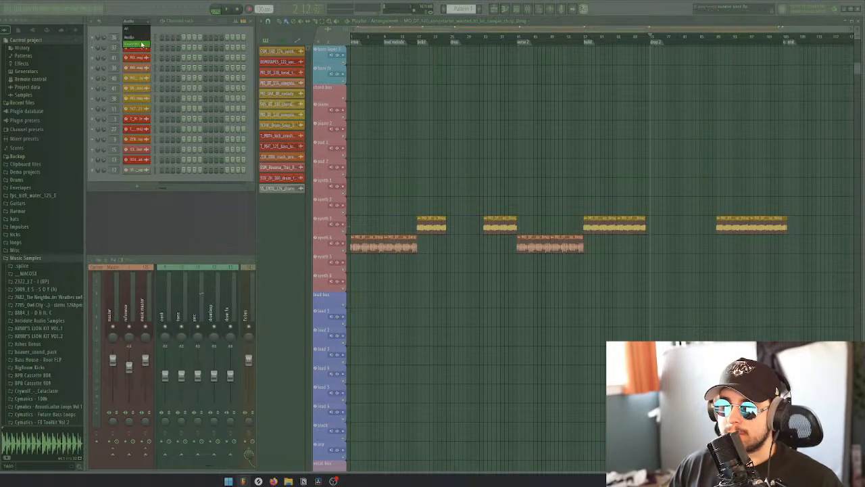
pyautogui.click(141, 44)
pyautogui.click(259, 480)
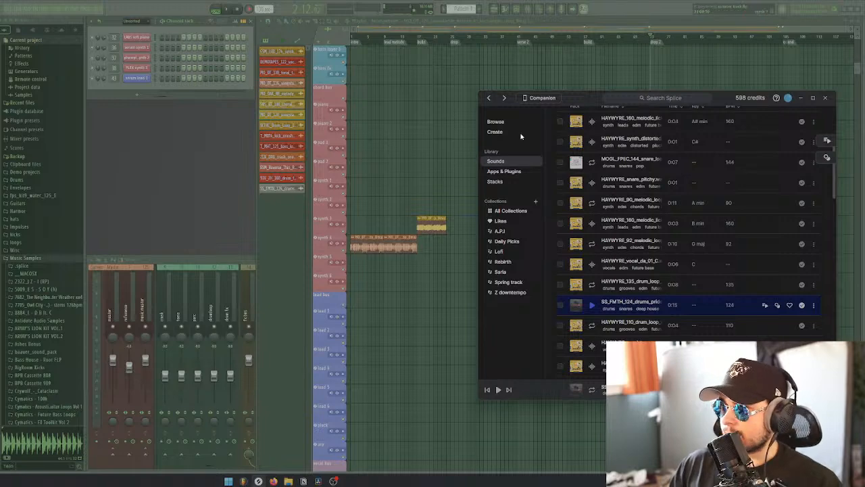
pyautogui.moveTo(580, 97); pyautogui.dragTo(420, 75)
# Show the library's presets, remove the "build" search term and search for "pluck"
pyautogui.scroll(5, 448, 135)
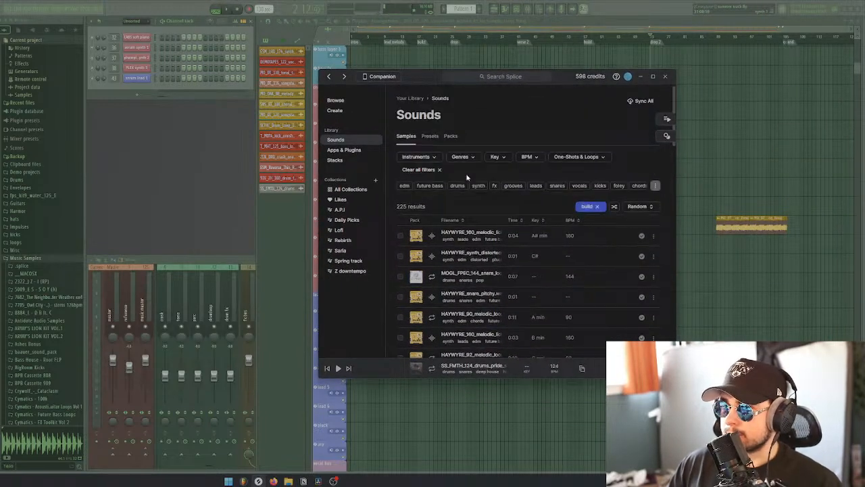
pyautogui.click(448, 136)
pyautogui.click(430, 137)
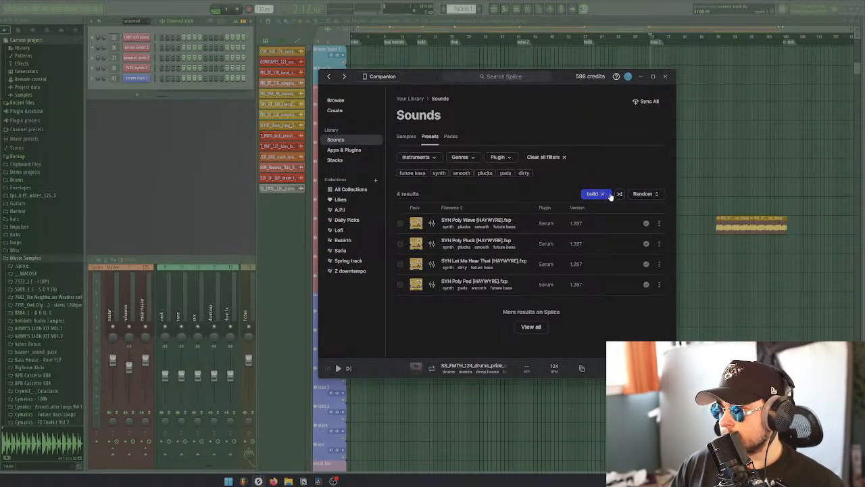
pyautogui.click(604, 194)
pyautogui.click(604, 195)
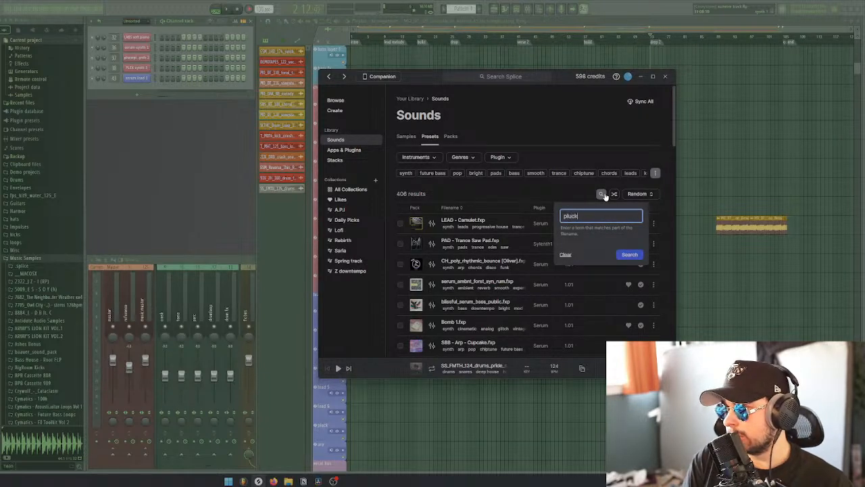
pyautogui.write('pluck')
pyautogui.press('Return')
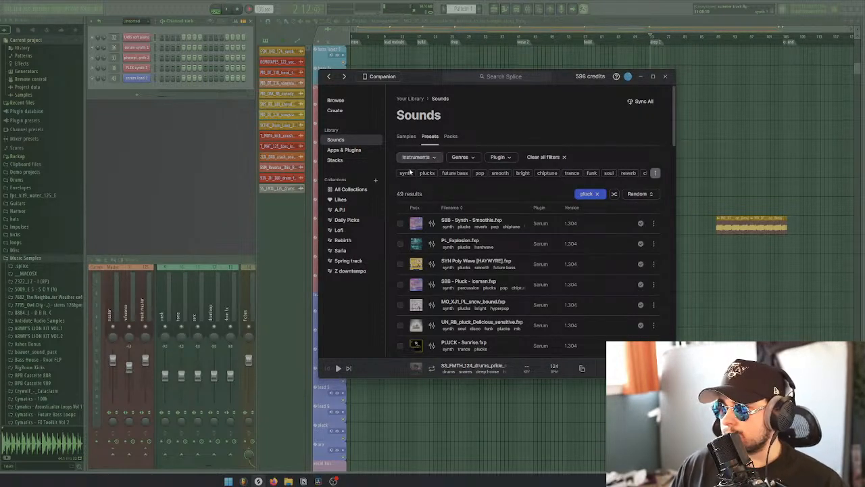
# Filter the pluck presets by the synth tag and the Serum 2 plugin
pyautogui.click(406, 173)
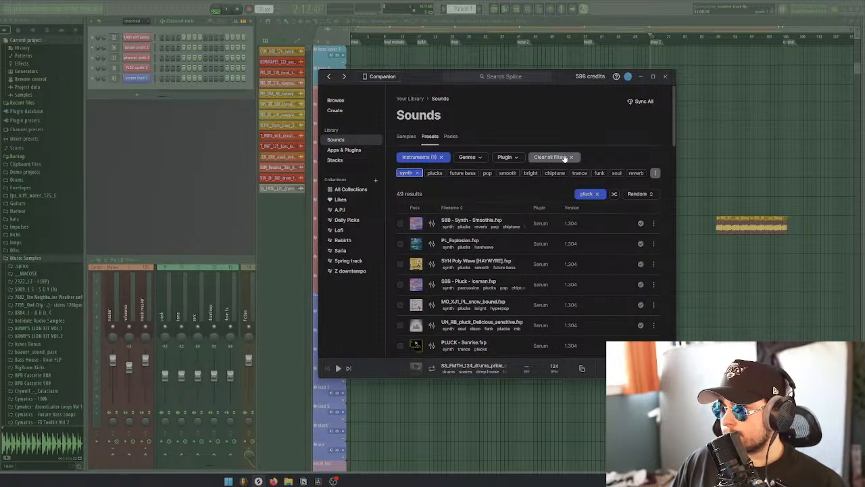
pyautogui.click(517, 158)
pyautogui.click(516, 233)
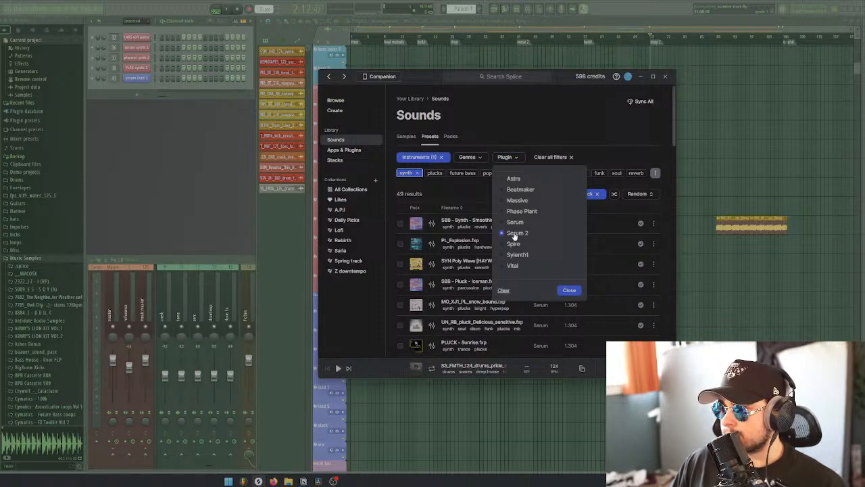
pyautogui.click(466, 192)
pyautogui.click(507, 157)
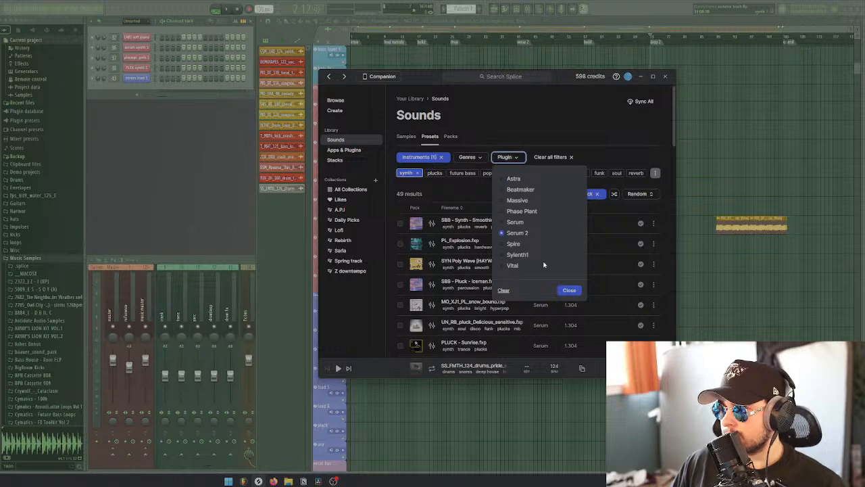
pyautogui.click(570, 291)
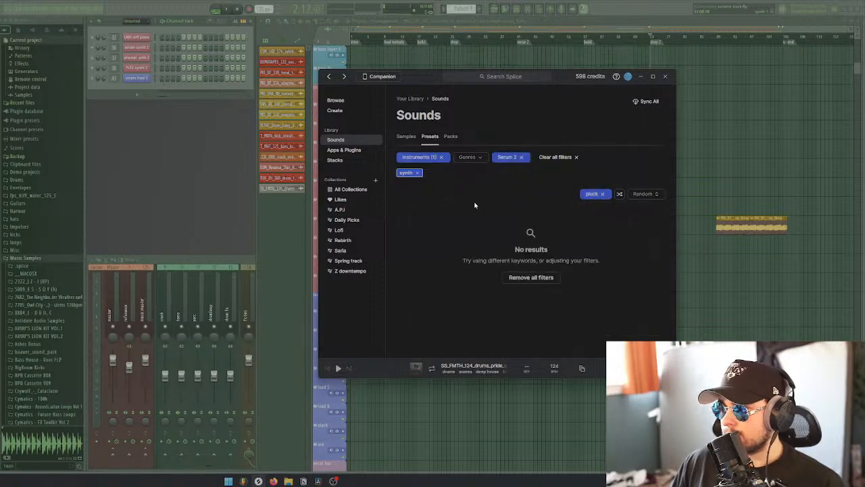
# Replace the Serum 2 plugin filter with Serum
pyautogui.click(521, 157)
pyautogui.click(505, 157)
pyautogui.click(515, 223)
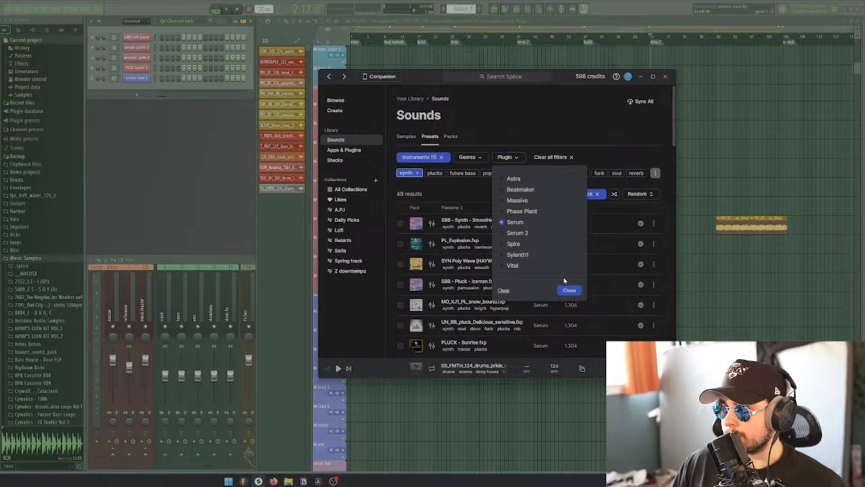
pyautogui.click(569, 290)
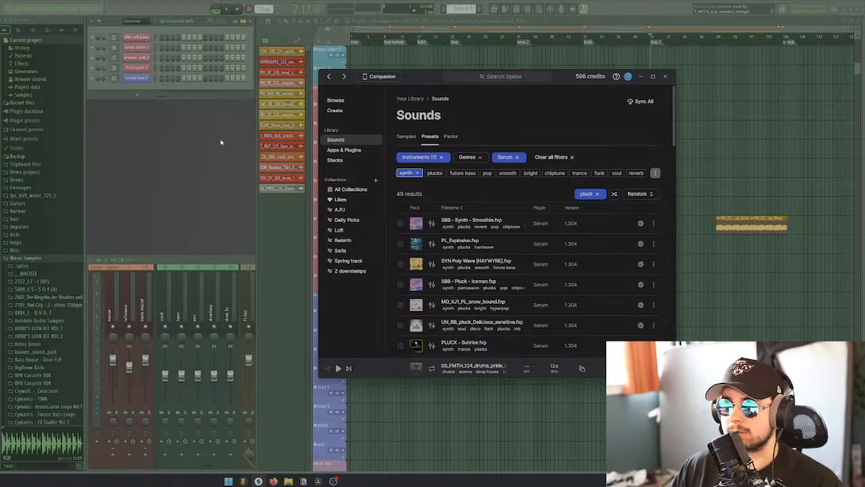
# Back in FL Studio, add a Serum 2 instrument to the channel rack and open the existing Serum lead channel's plugin
pyautogui.click(139, 94)
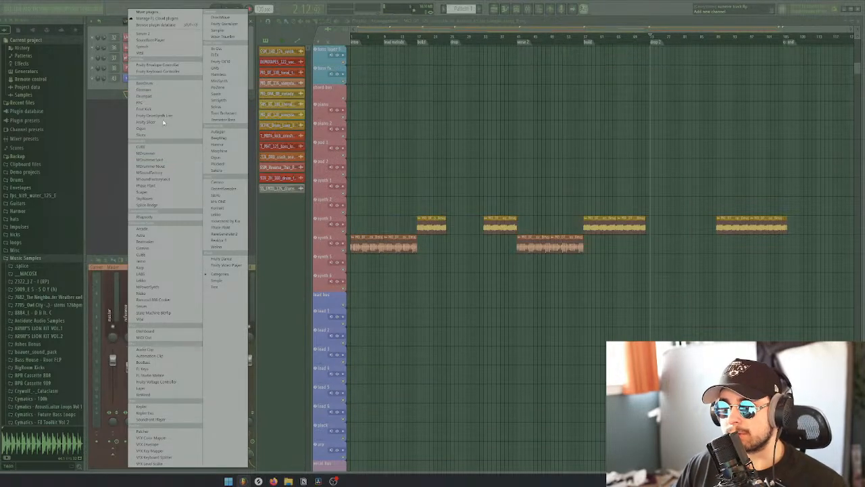
pyautogui.click(214, 96)
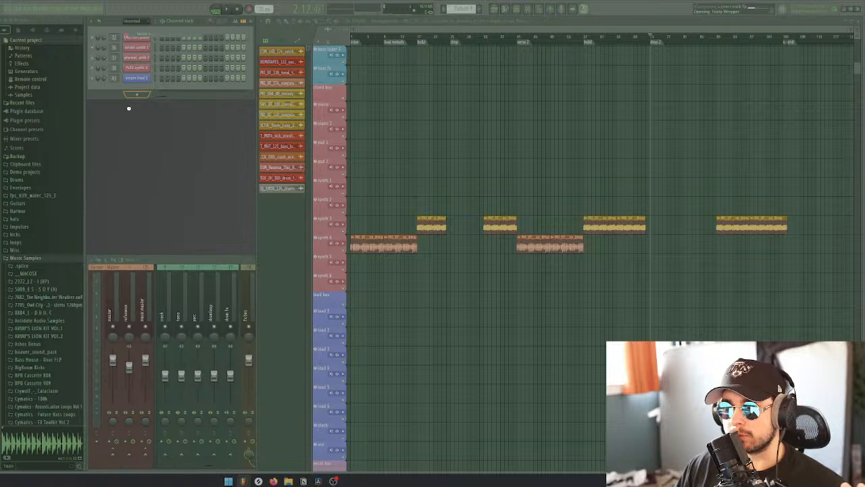
pyautogui.moveTo(26, 83); pyautogui.dragTo(432, 92)
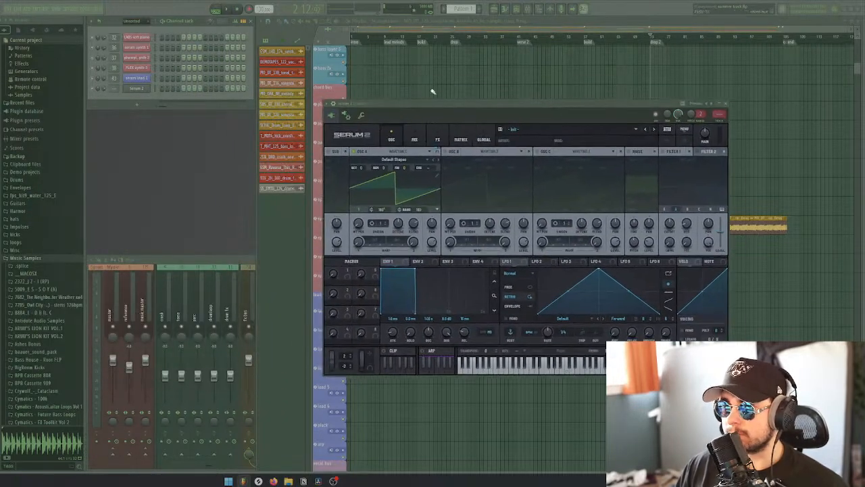
pyautogui.click(144, 80)
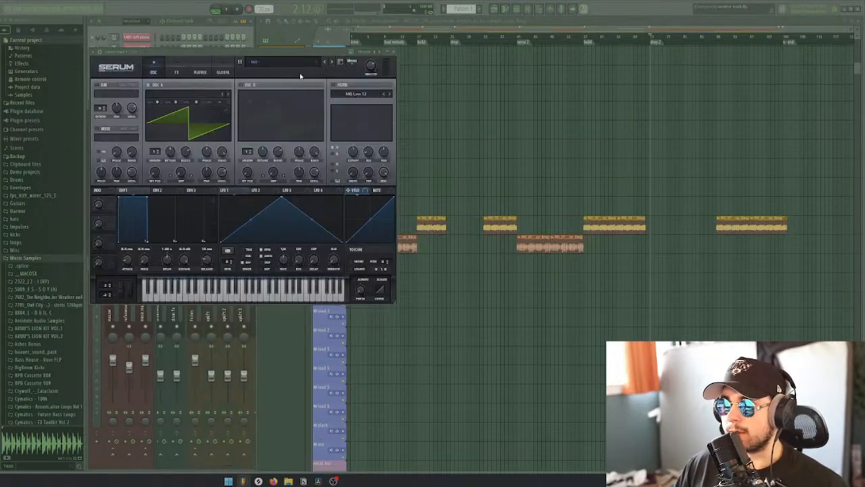
# Close the Serum lead channel's plugin and show the new Serum 2 instrument's window beside the channel rack
pyautogui.moveTo(273, 52); pyautogui.dragTo(509, 106)
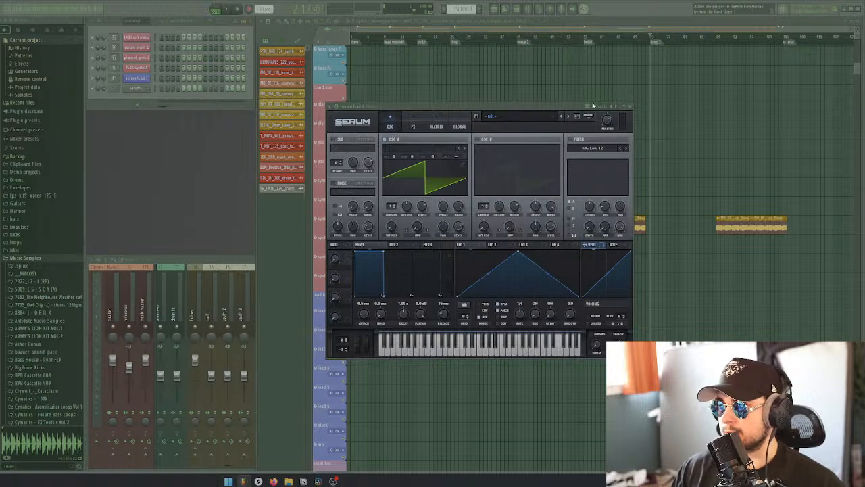
pyautogui.click(630, 108)
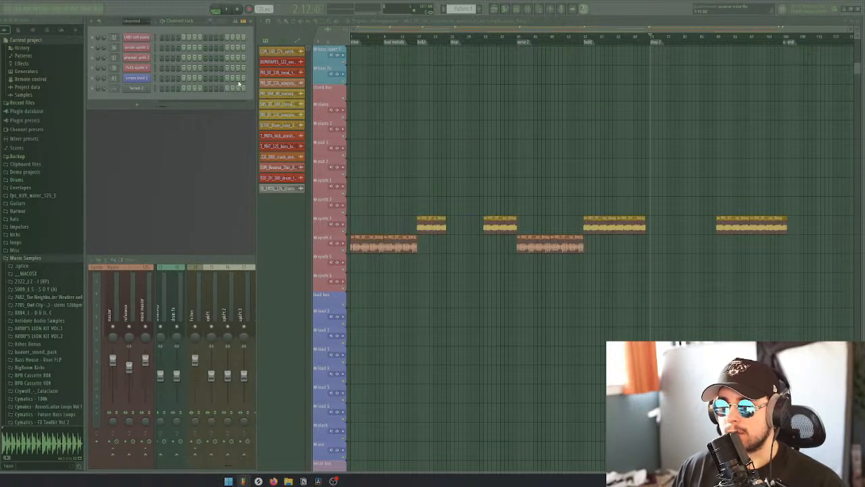
pyautogui.click(141, 90)
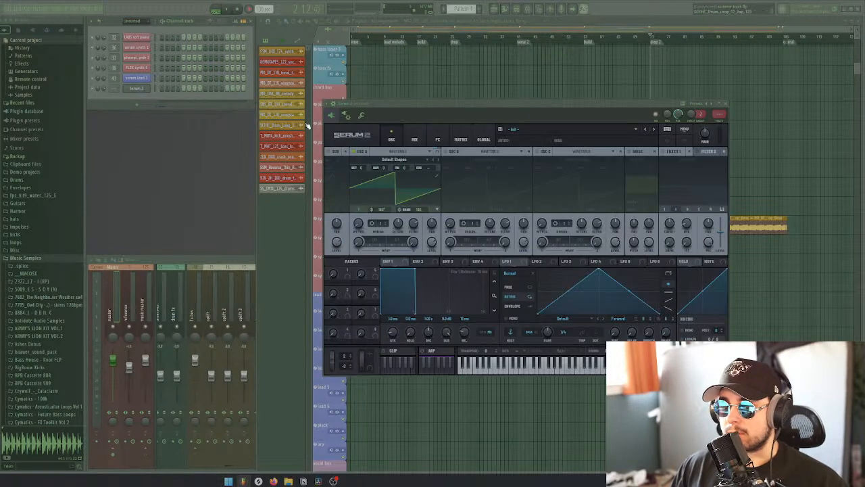
pyautogui.moveTo(416, 109); pyautogui.dragTo(409, 107)
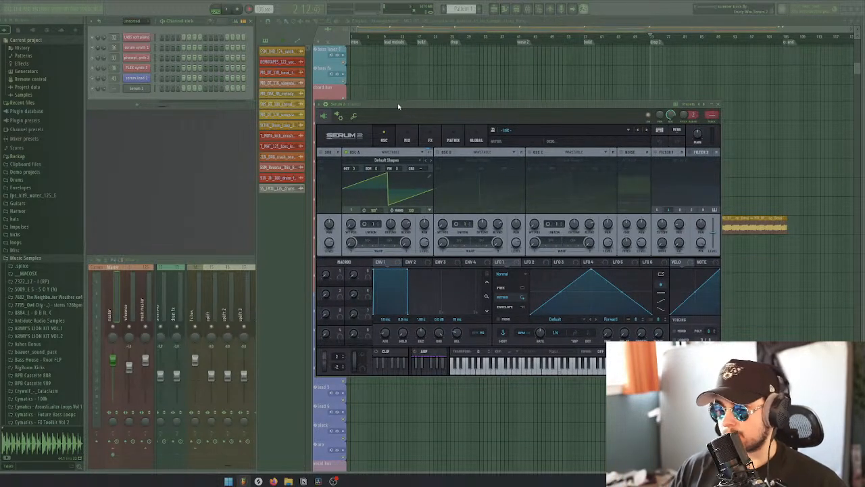
pyautogui.moveTo(400, 105)
pyautogui.mouseDown()
pyautogui.moveTo(397, 111)
pyautogui.moveTo(404, 106)
pyautogui.mouseUp()
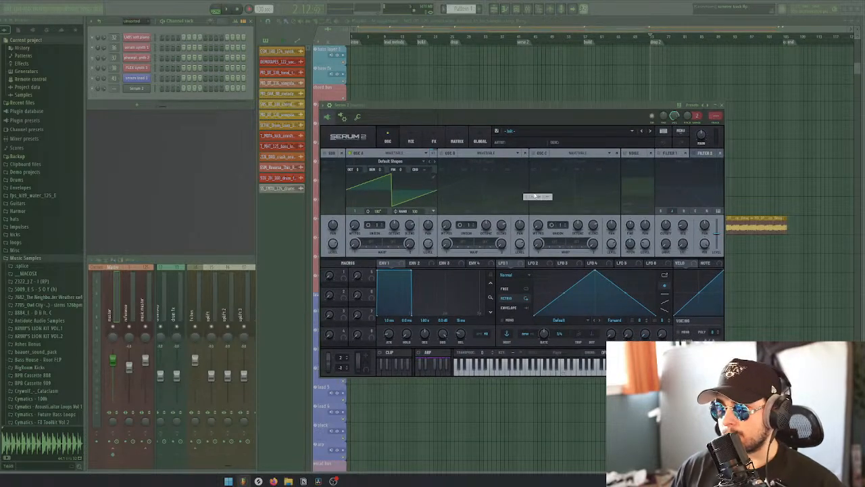
# Reposition the Serum and Serum 2 windows over the playlist and alternate between them to compare their oscillator pages
pyautogui.click(134, 80)
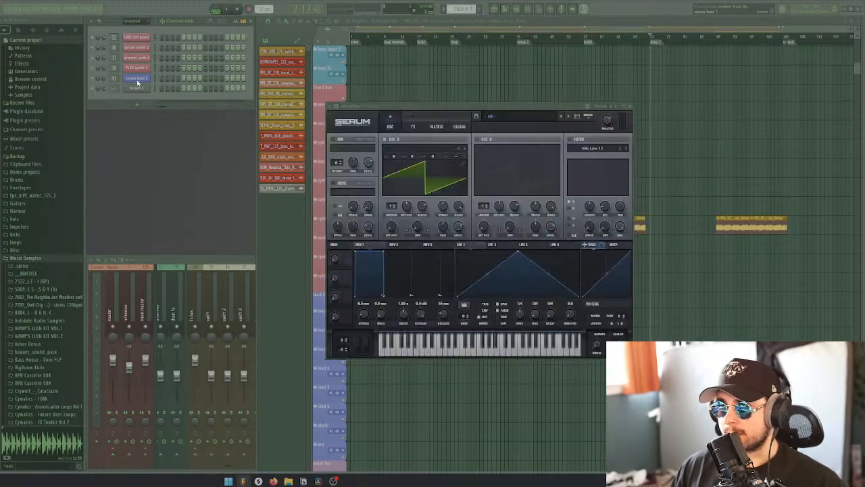
pyautogui.moveTo(388, 106); pyautogui.dragTo(208, 145)
pyautogui.click(139, 88)
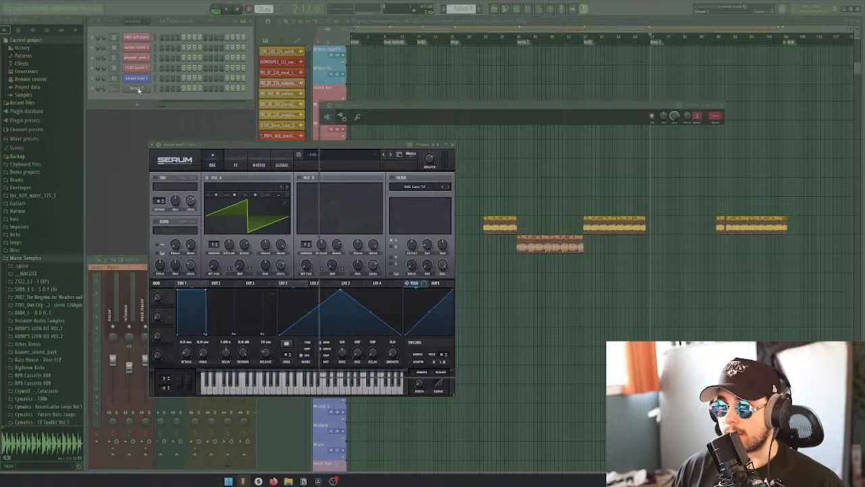
pyautogui.click(140, 80)
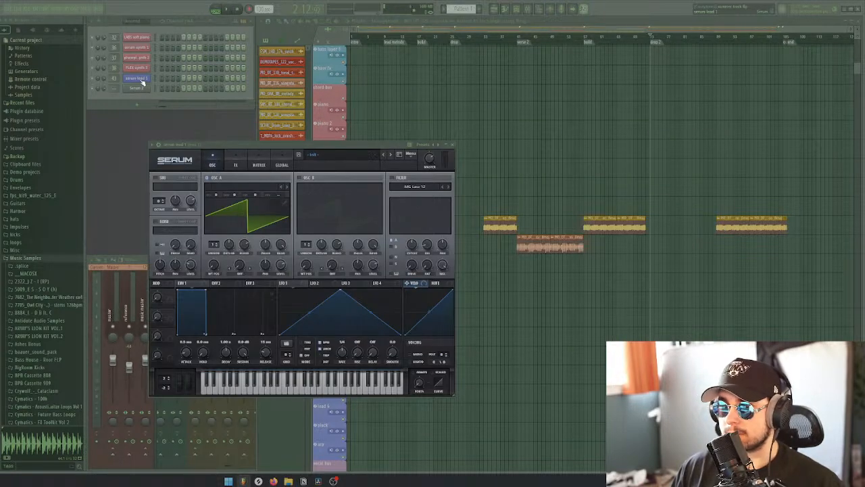
pyautogui.moveTo(257, 144); pyautogui.dragTo(453, 32)
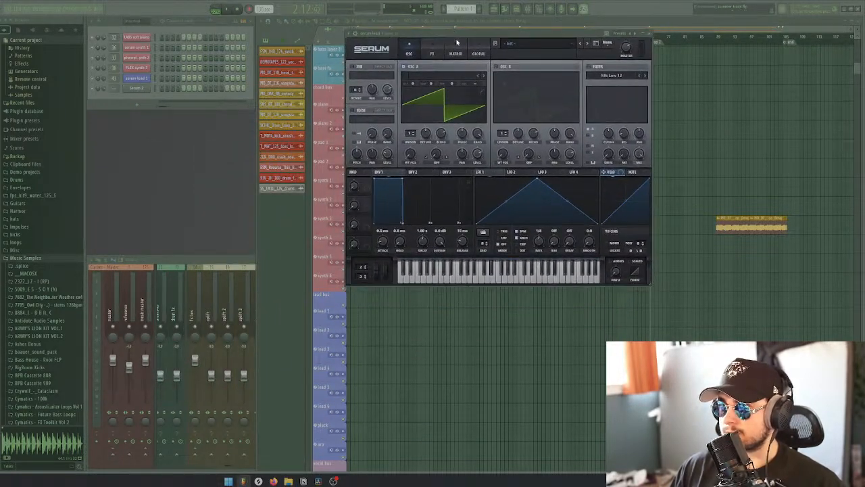
pyautogui.click(137, 89)
pyautogui.moveTo(431, 112); pyautogui.dragTo(437, 189)
pyautogui.click(137, 77)
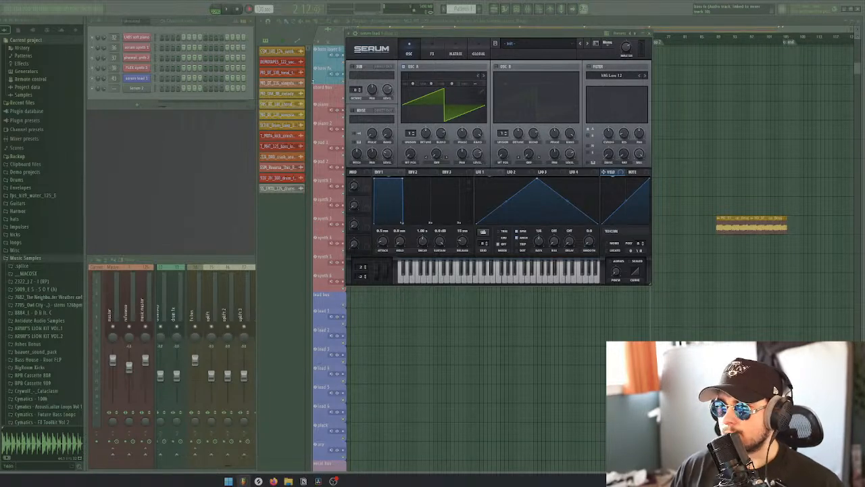
pyautogui.click(139, 88)
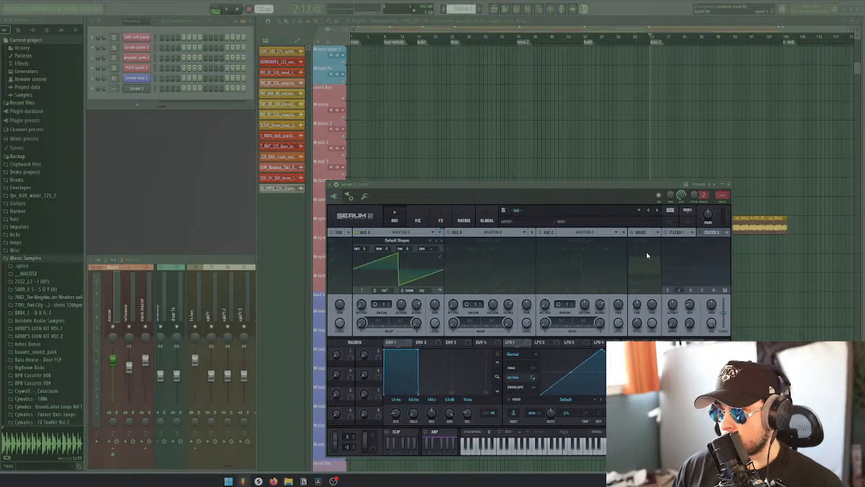
# Examine Serum 2's oscillator C type options and its mixer page against the original Serum's oscillators
pyautogui.click(584, 233)
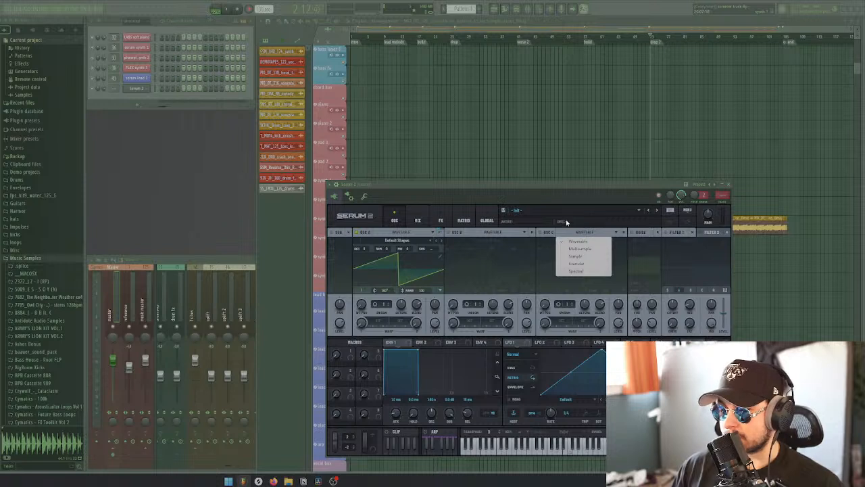
pyautogui.click(555, 187)
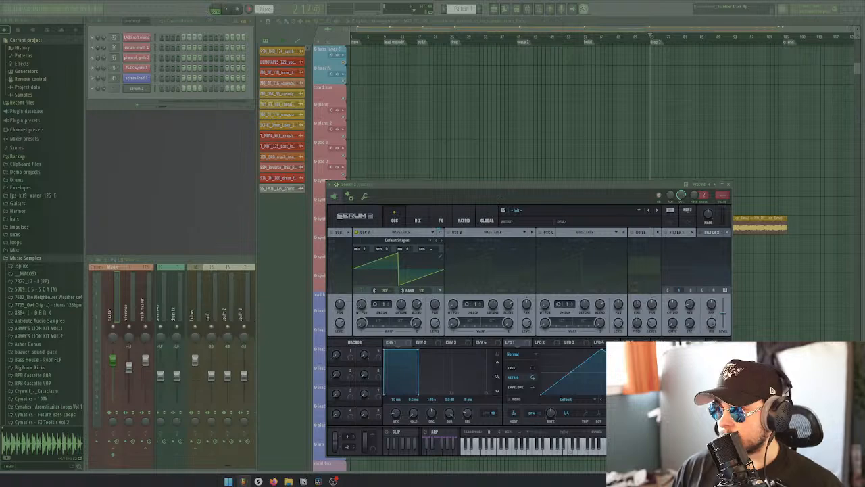
pyautogui.click(134, 78)
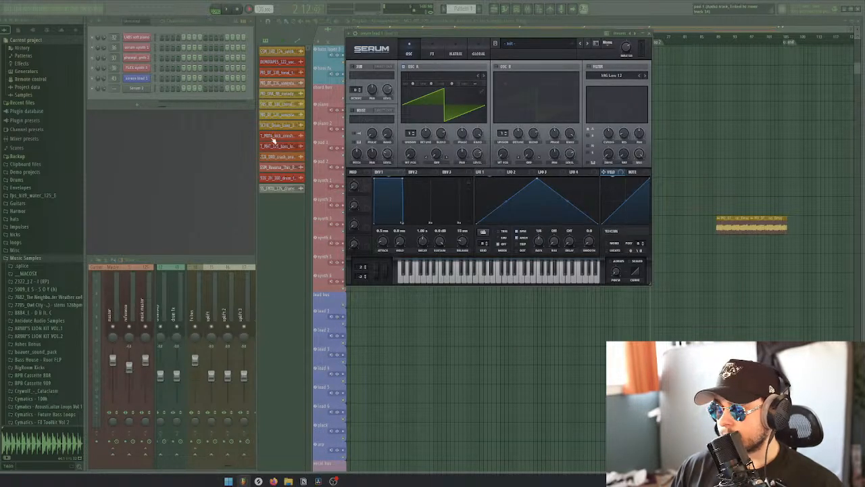
pyautogui.click(143, 89)
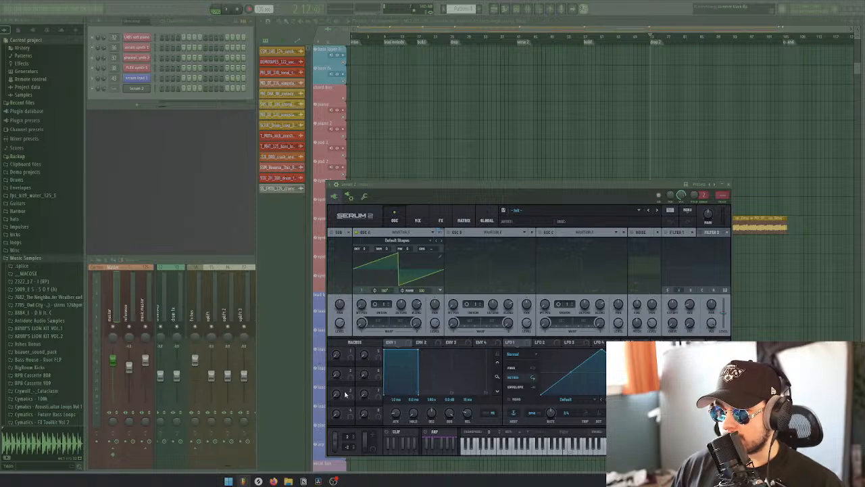
pyautogui.click(136, 80)
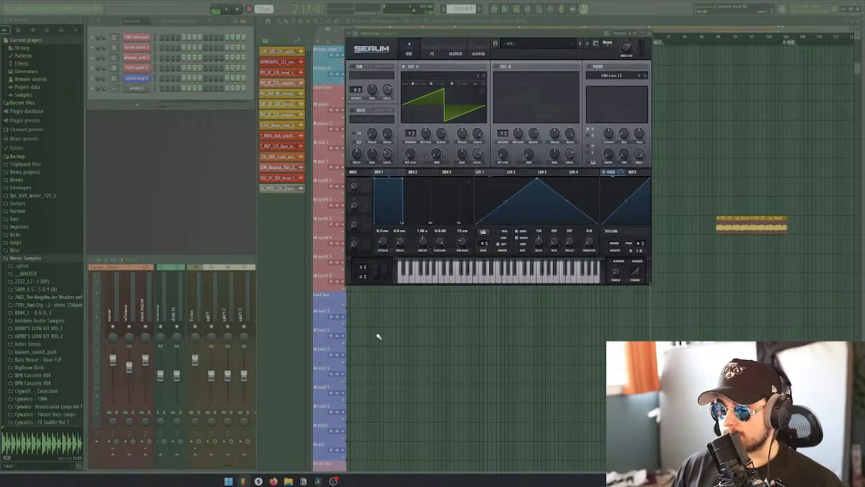
pyautogui.click(135, 89)
pyautogui.click(416, 218)
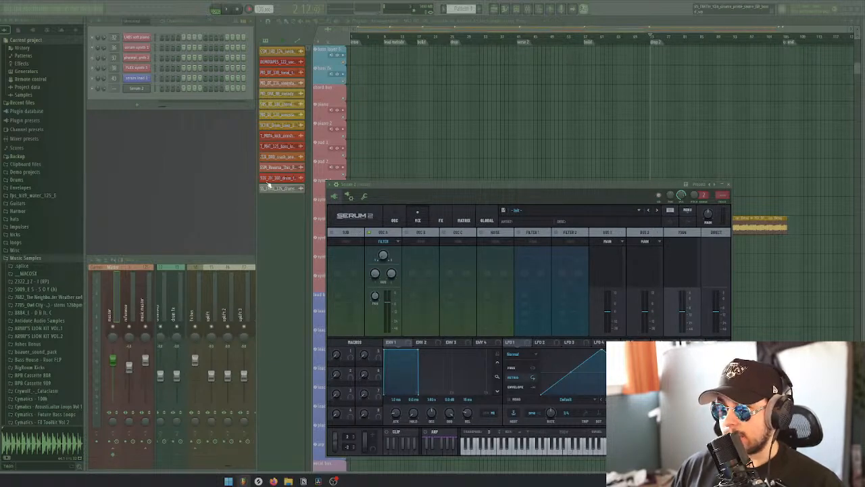
# In the original Serum's effects rack, switch Flanger, Phaser, Hyper/Dimension and Distortion on and back off one at a time
pyautogui.click(136, 79)
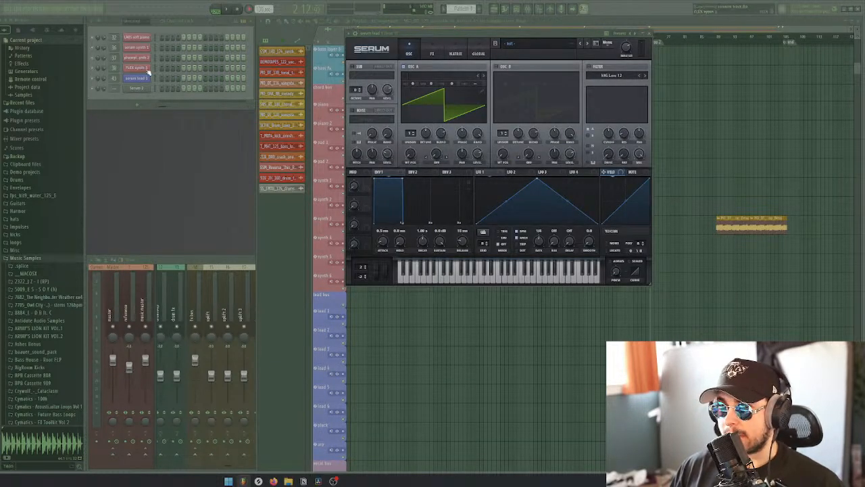
pyautogui.click(425, 53)
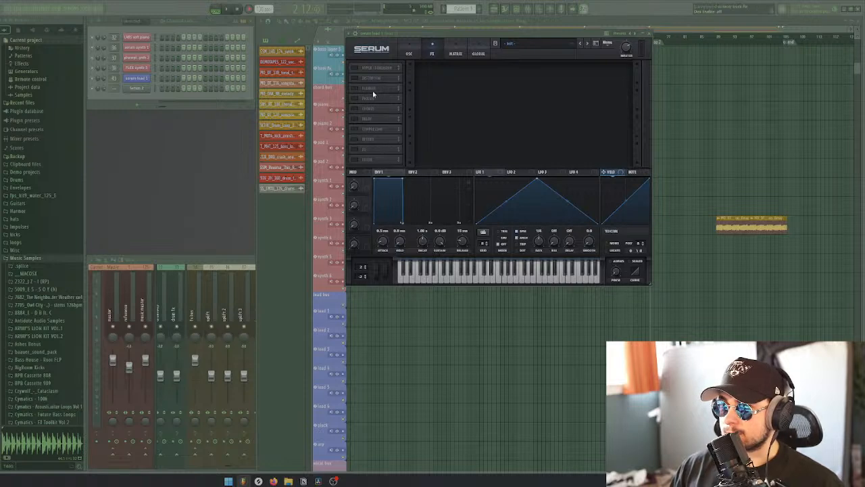
pyautogui.click(355, 88)
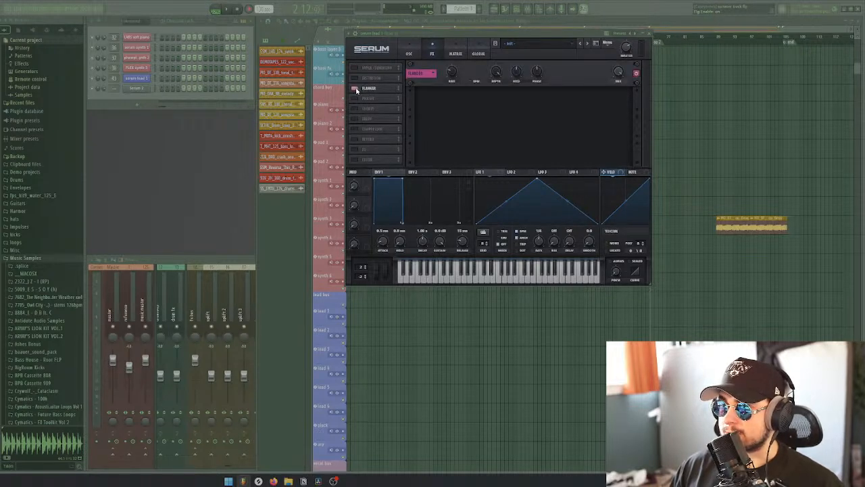
pyautogui.click(355, 88)
pyautogui.click(355, 98)
pyautogui.click(355, 98)
pyautogui.click(354, 67)
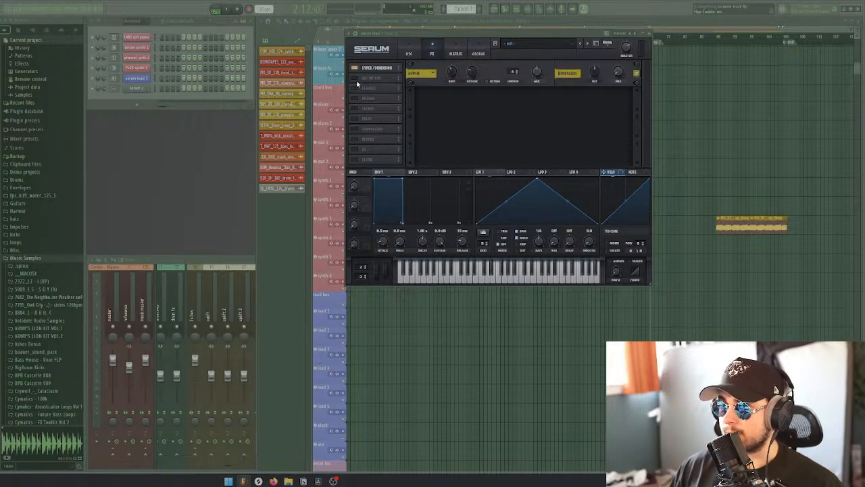
pyautogui.click(354, 68)
pyautogui.click(355, 78)
pyautogui.click(355, 78)
pyautogui.click(356, 88)
pyautogui.click(355, 89)
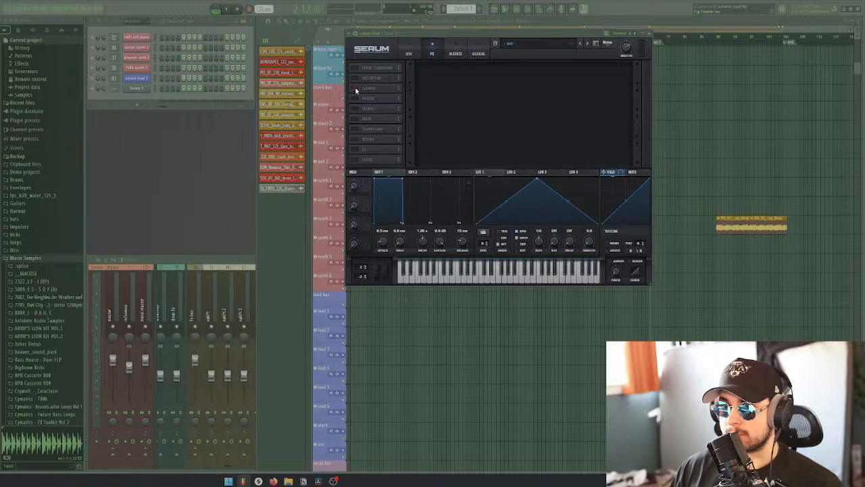
# Add three Compressor modules to the main effects chain in Serum 2
pyautogui.click(149, 90)
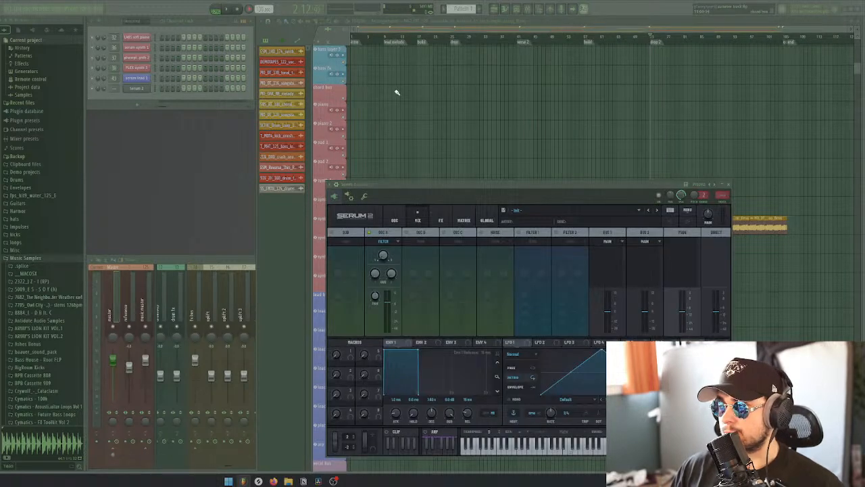
pyautogui.click(443, 218)
pyautogui.click(333, 244)
pyautogui.click(339, 269)
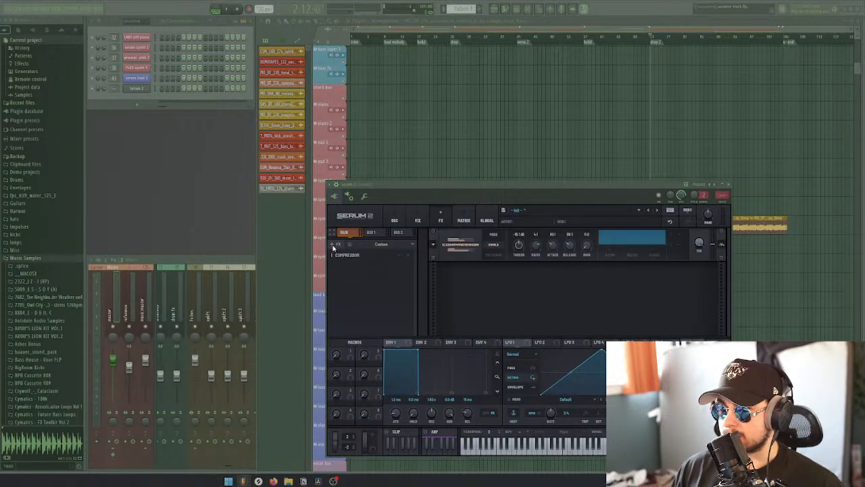
pyautogui.click(333, 244)
pyautogui.click(348, 270)
pyautogui.click(333, 245)
pyautogui.click(349, 273)
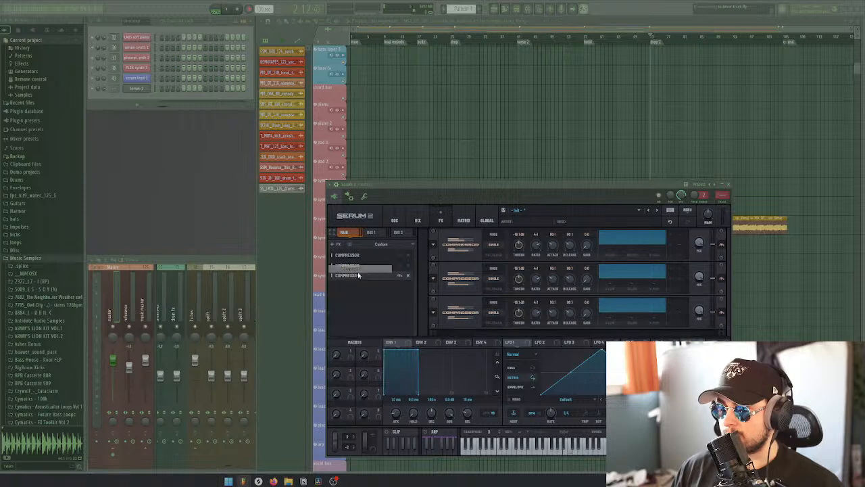
# Examine Serum 2's Bus 1 and Bus 2 effects chains and its mixer page
pyautogui.click(373, 233)
pyautogui.click(405, 233)
pyautogui.click(419, 219)
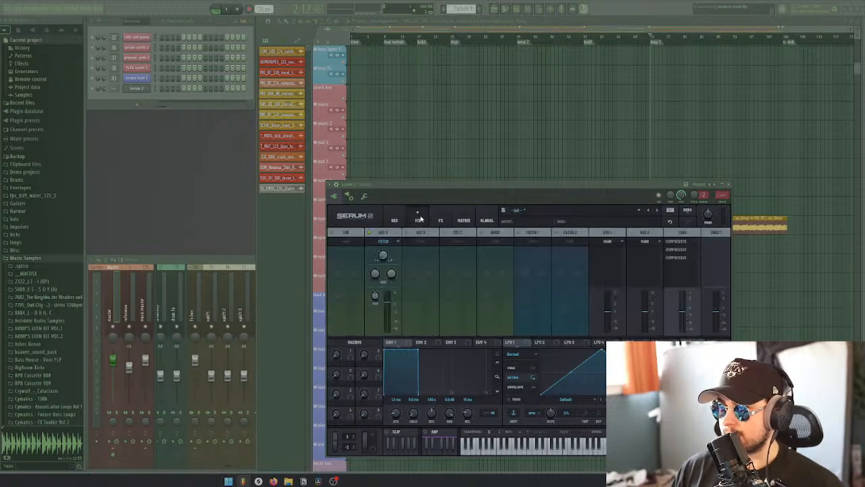
# Compare the modulation matrix in Serum 2 and Serum, and look over Serum 2's global settings
pyautogui.click(466, 215)
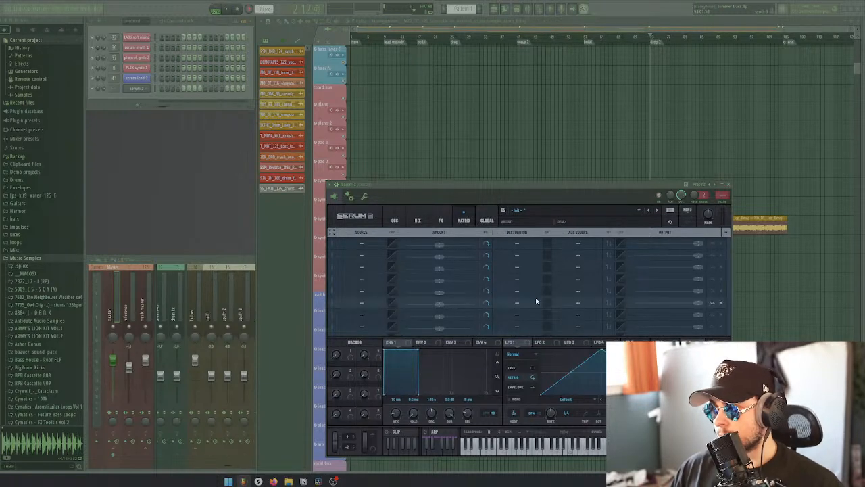
pyautogui.click(139, 79)
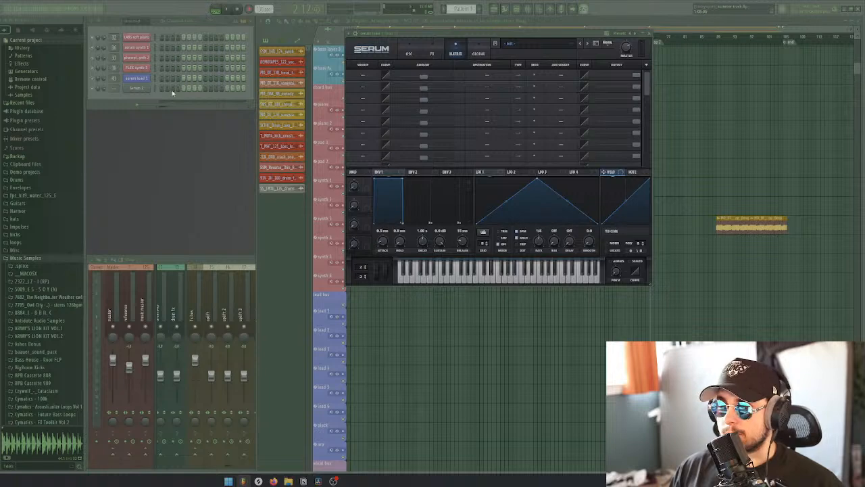
pyautogui.click(137, 88)
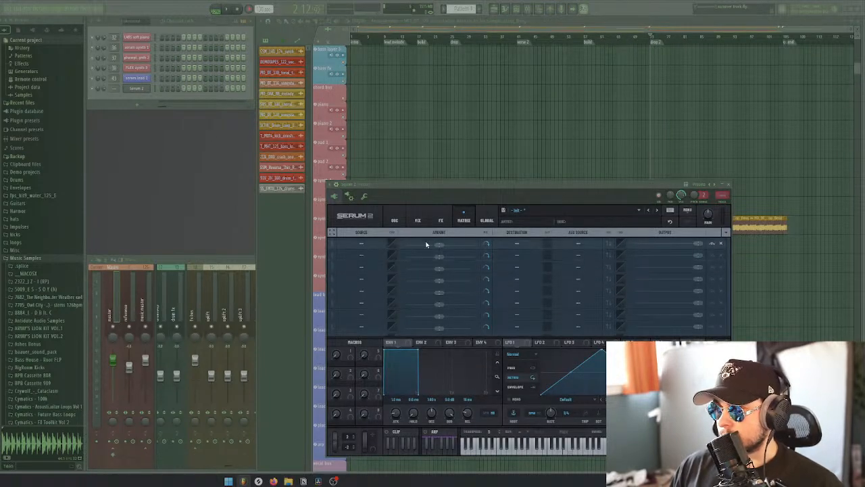
pyautogui.click(487, 219)
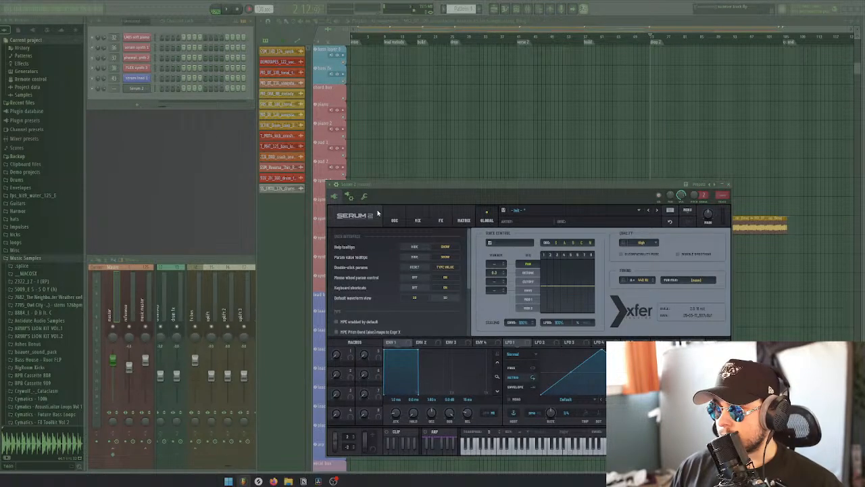
pyautogui.click(395, 220)
pyautogui.click(487, 219)
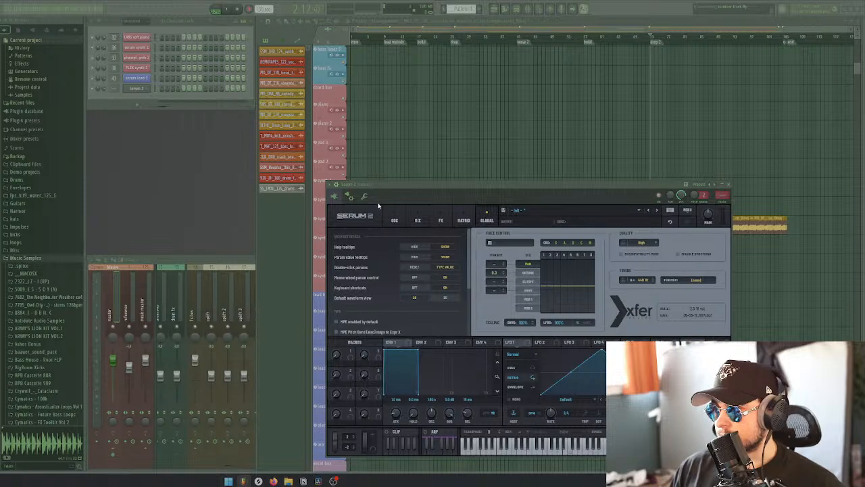
pyautogui.click(395, 219)
# Compare both synths' oscillator pages once more, then close Serum 2 and switch to the pluck presets in Splice
pyautogui.click(134, 79)
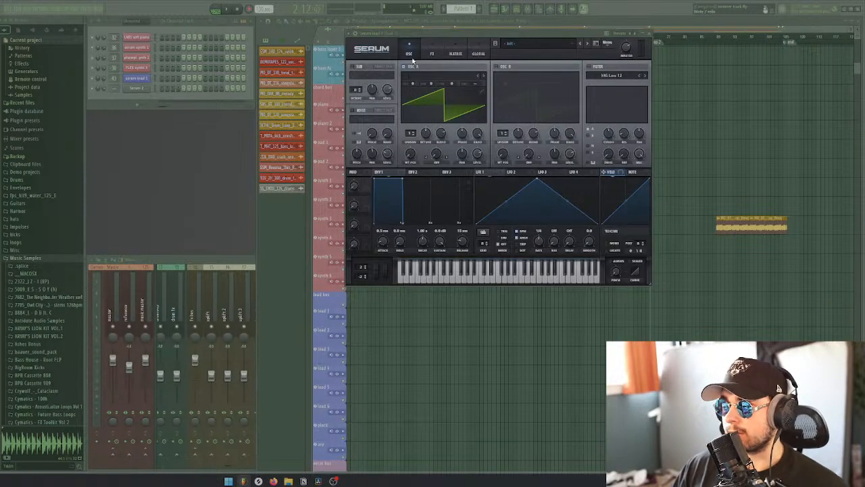
pyautogui.click(136, 89)
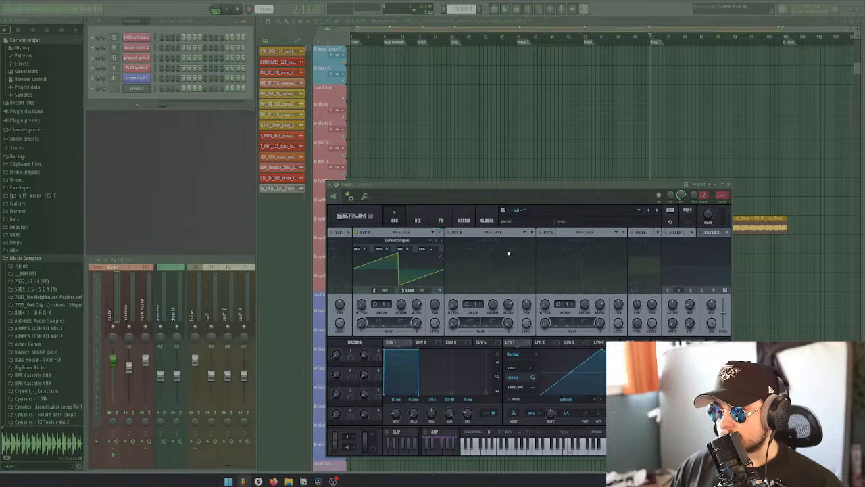
pyautogui.click(728, 184)
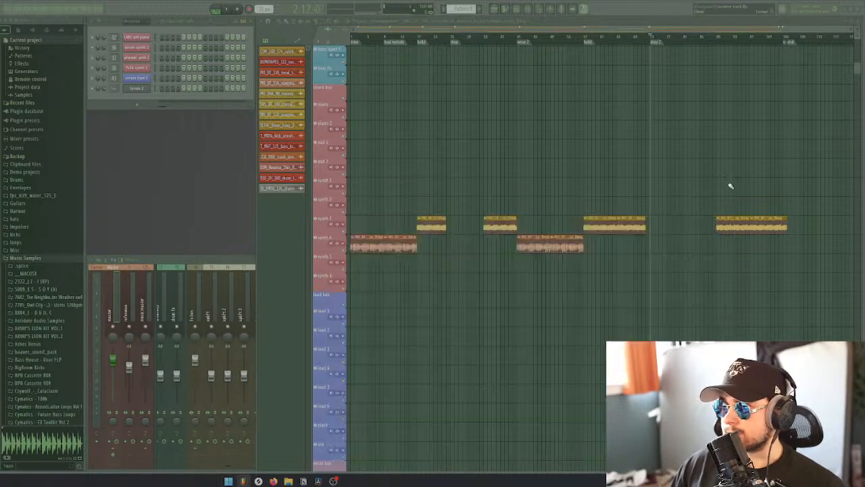
pyautogui.click(259, 481)
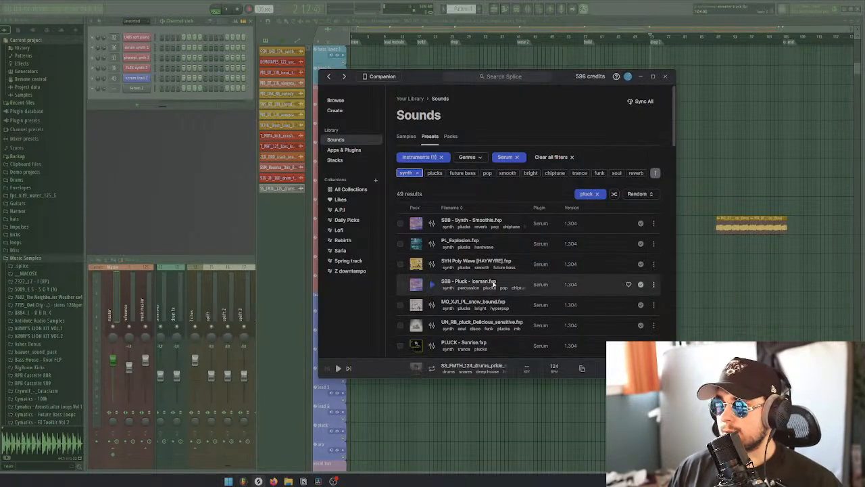
# Audition the SBB - Synth - Smoothie preset and narrow the pluck presets with the chords tag
pyautogui.click(432, 225)
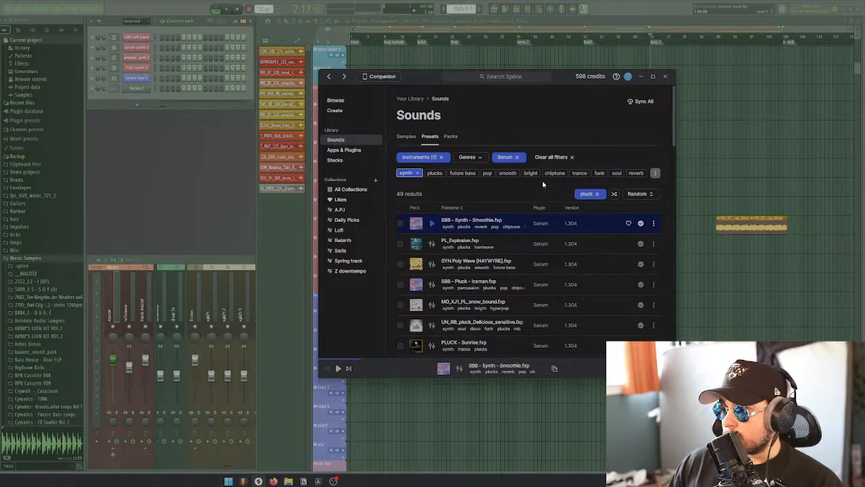
pyautogui.click(654, 174)
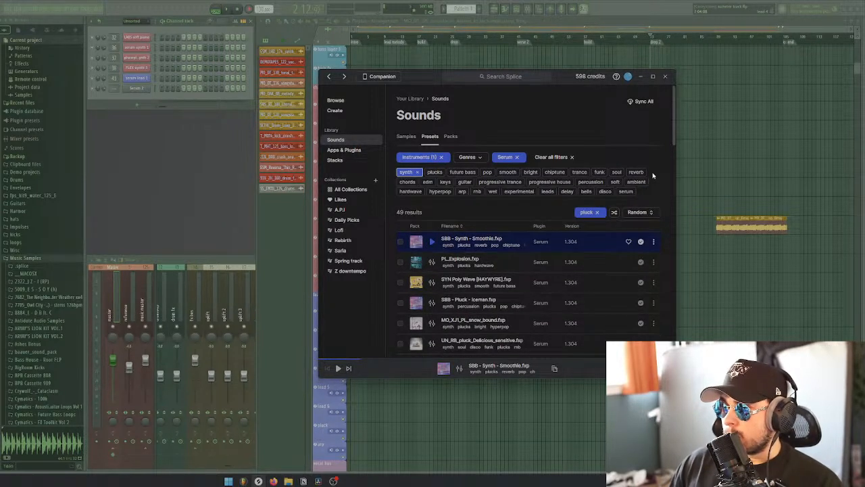
pyautogui.click(407, 182)
# Audition the chord-tagged pluck presets from SBB - Pluck - Drumplet through pluck_zomby, and go back to SBB - Pluck - Malley
pyautogui.click(444, 229)
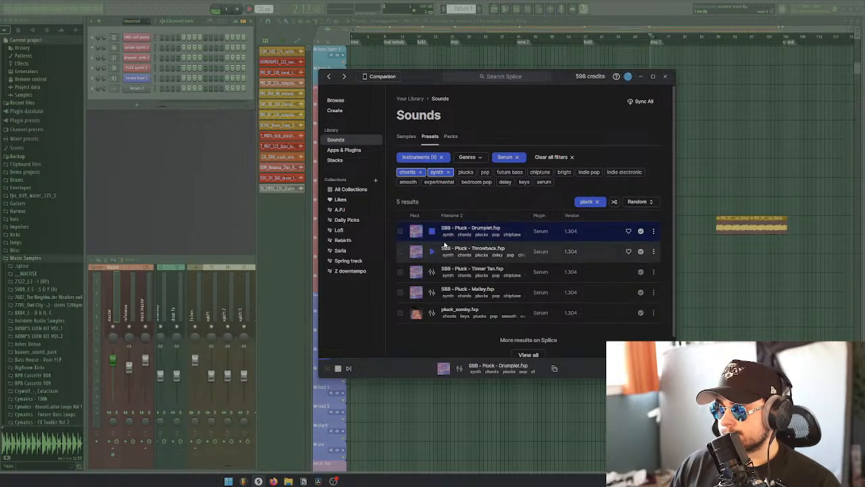
pyautogui.press('Down')
pyautogui.press('Down')
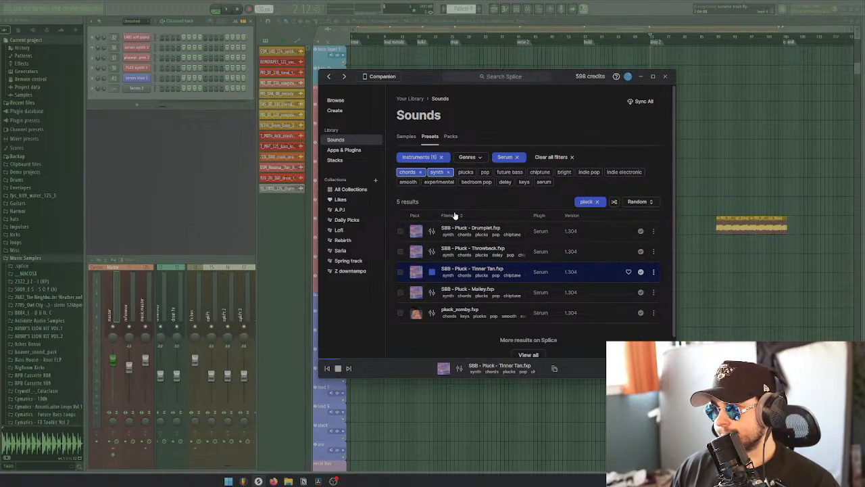
pyautogui.press('Down')
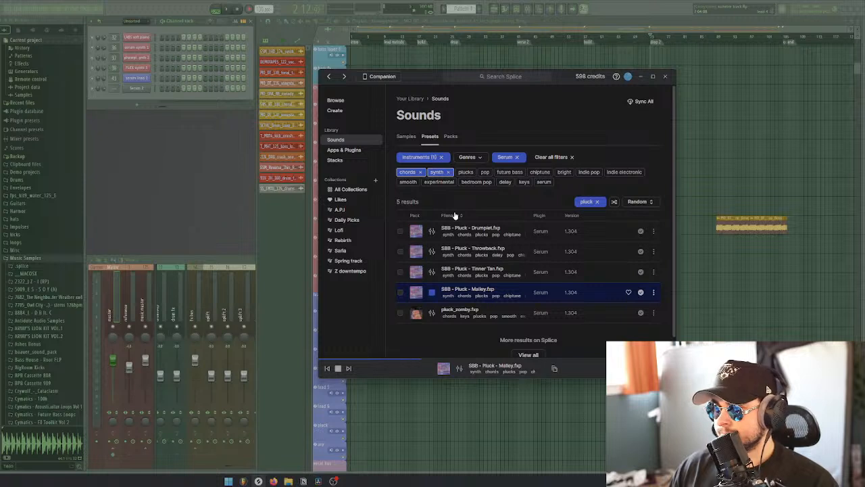
pyautogui.press('Down')
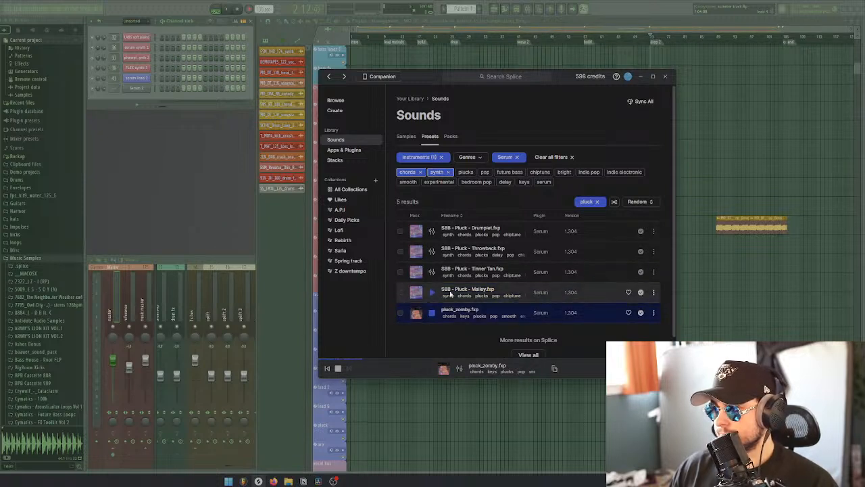
pyautogui.press('Up')
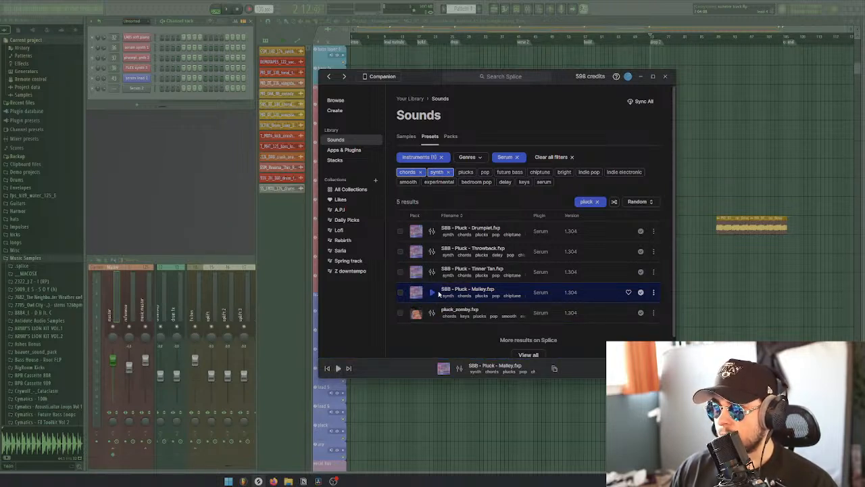
# Open Serum 2, move its window up, and look through the Splice folder of its preset list for the chosen pluck
pyautogui.click(137, 88)
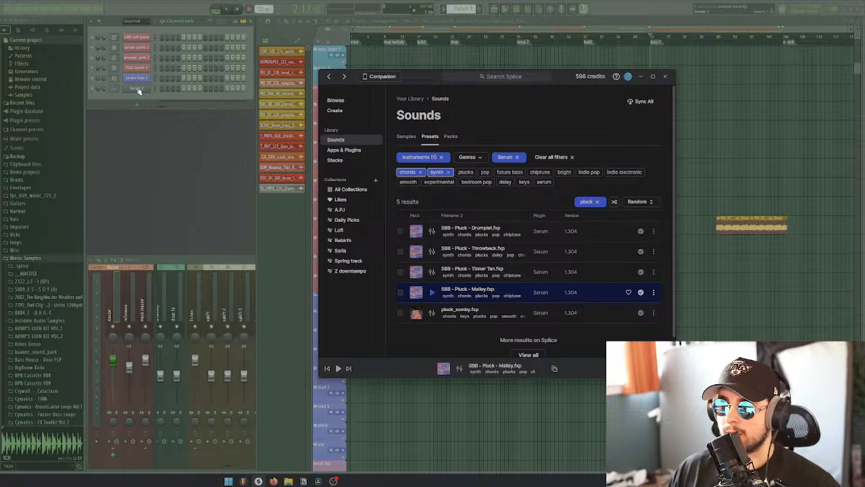
pyautogui.moveTo(536, 187); pyautogui.dragTo(522, 101)
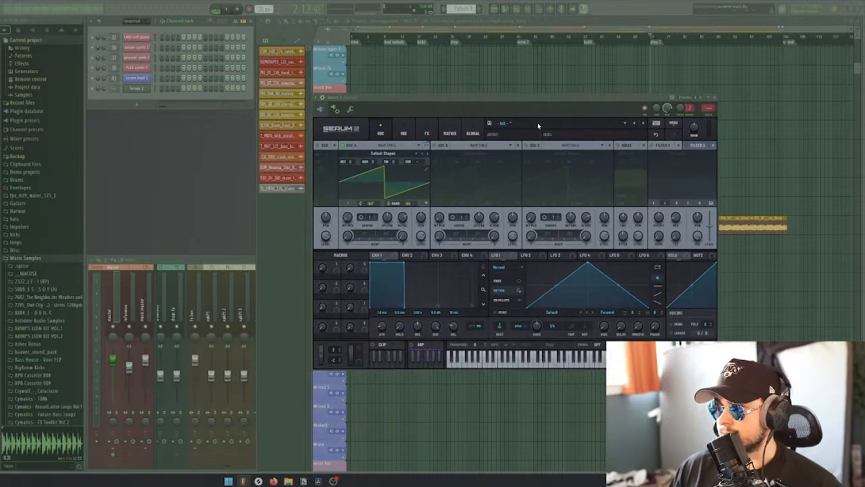
pyautogui.click(537, 123)
pyautogui.moveTo(523, 149)
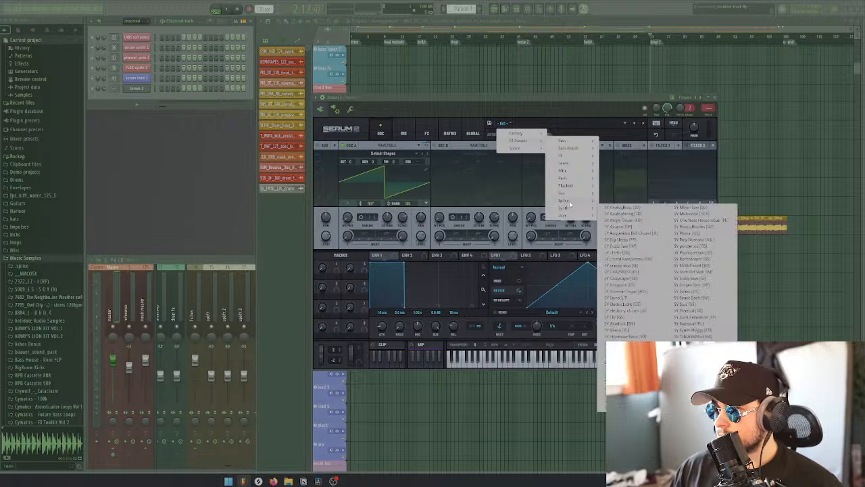
pyautogui.moveTo(568, 202)
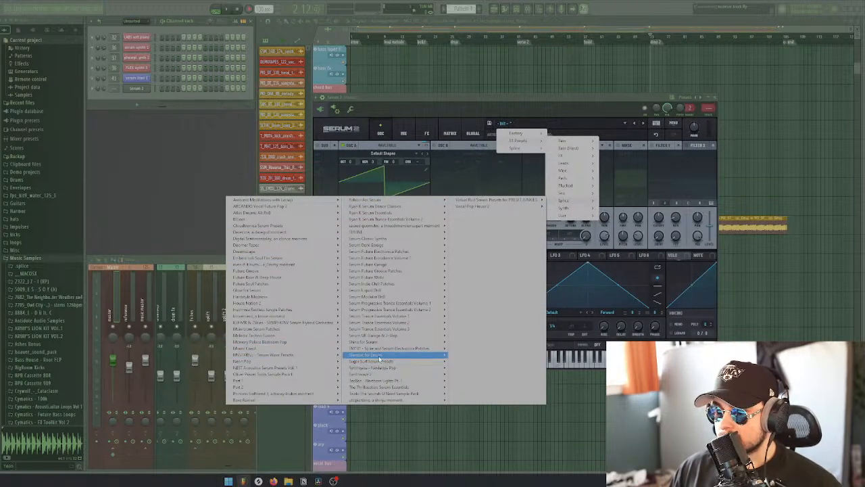
pyautogui.moveTo(265, 382)
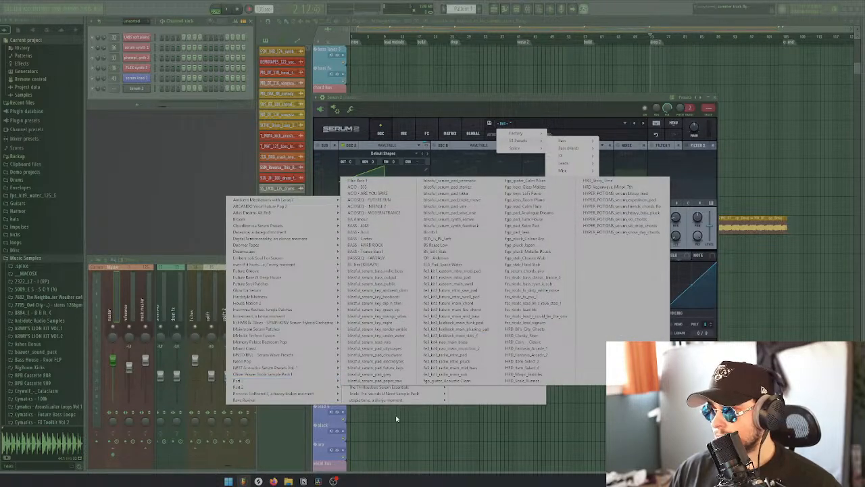
# Recheck the pluck preset's name in Splice, then load SBB - Synth - Superpaw in Serum 2
pyautogui.click(258, 480)
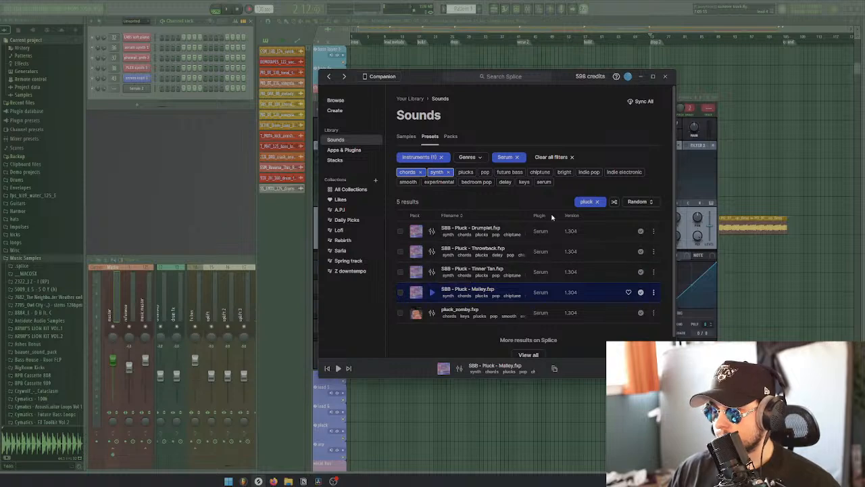
pyautogui.click(681, 168)
pyautogui.click(514, 123)
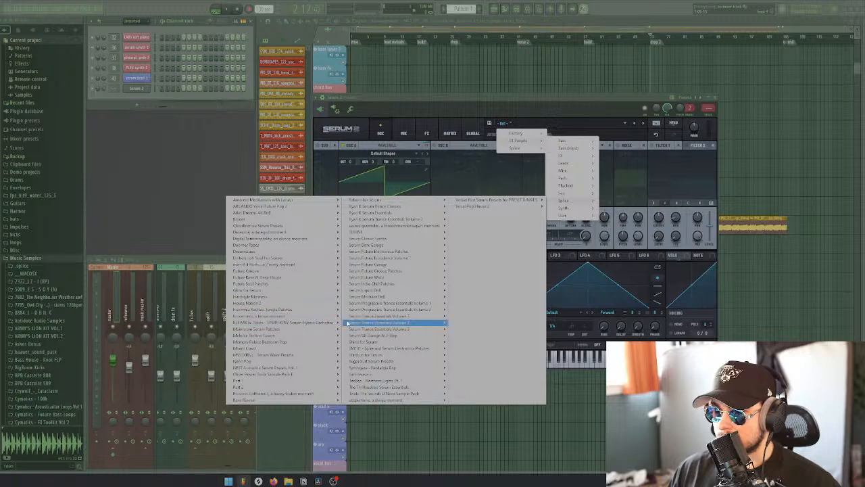
pyautogui.moveTo(283, 381)
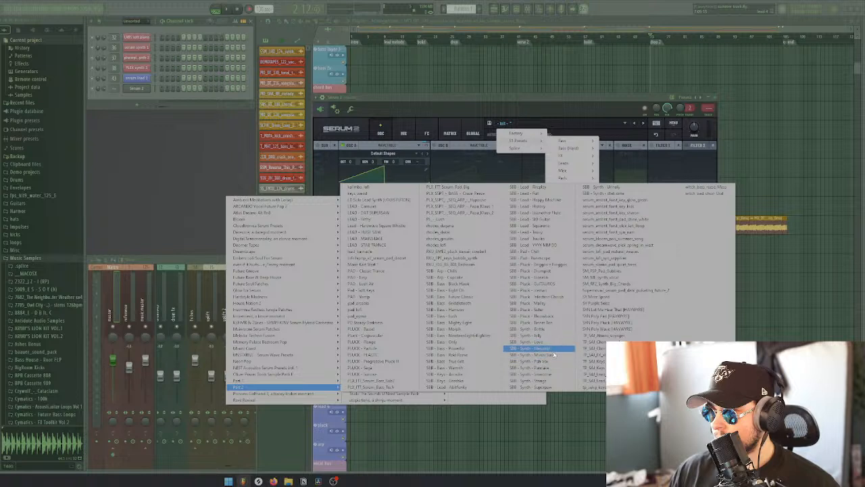
pyautogui.click(556, 389)
# Recheck the chosen preset in Splice and load SBB - Pluck - Malley from the Splice presets in Serum 2
pyautogui.click(259, 480)
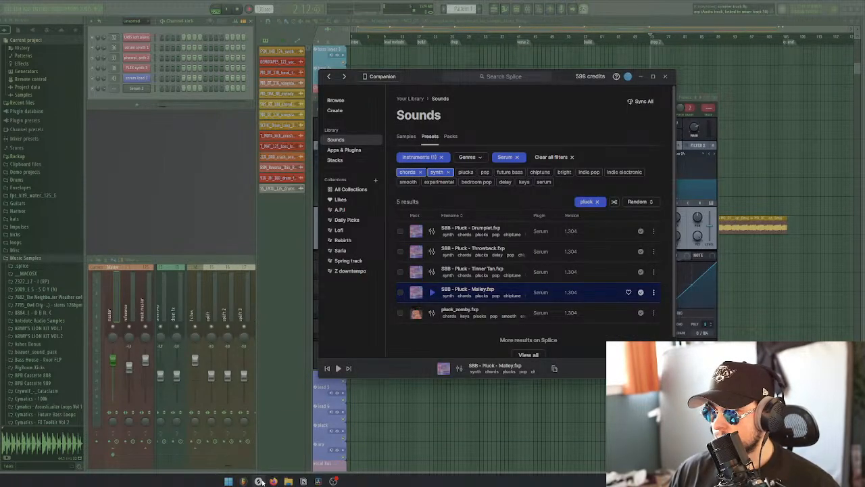
pyautogui.click(259, 481)
pyautogui.click(521, 126)
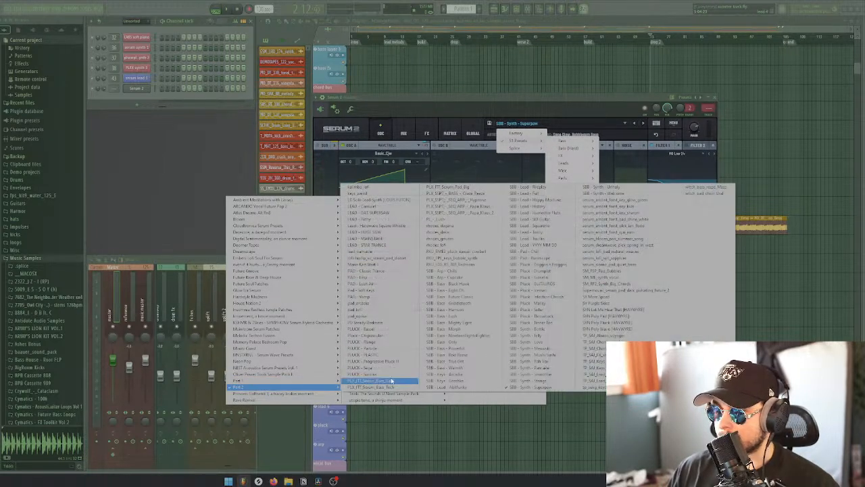
pyautogui.click(553, 304)
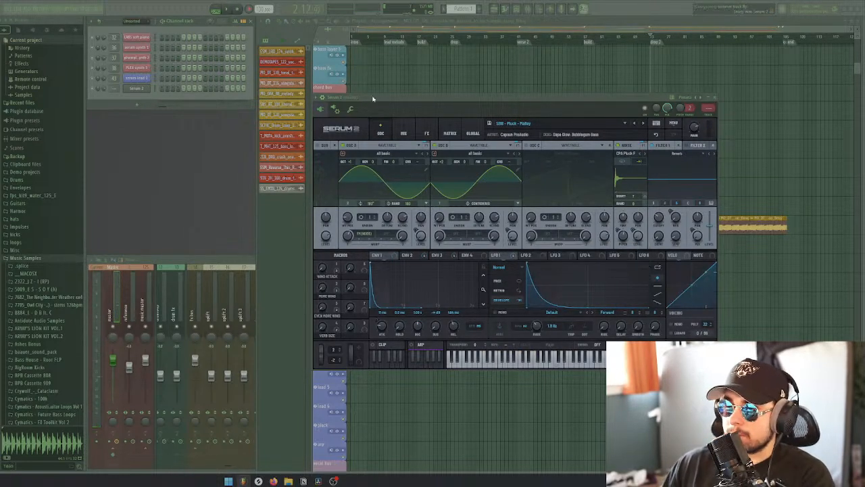
# Close Serum 2, check the synth 4 songstarter clip's channel settings, and show only the Unsorted channels in the channel rack
pyautogui.click(709, 107)
pyautogui.doubleClick(539, 242)
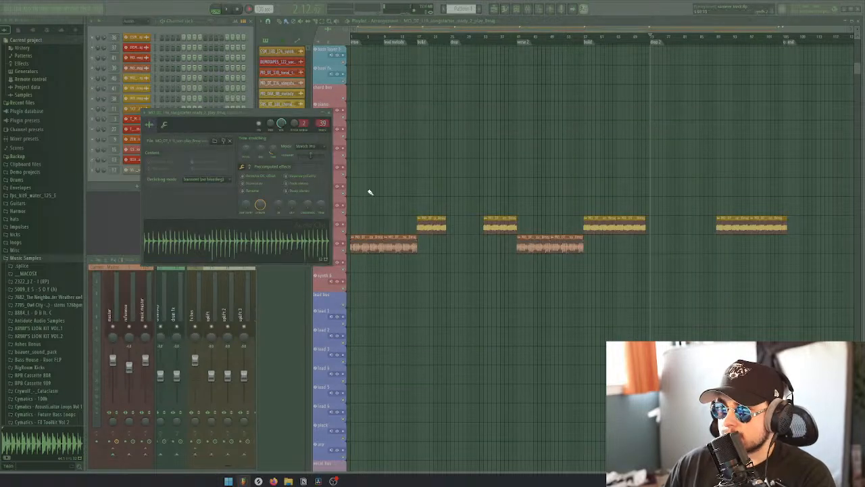
pyautogui.click(332, 112)
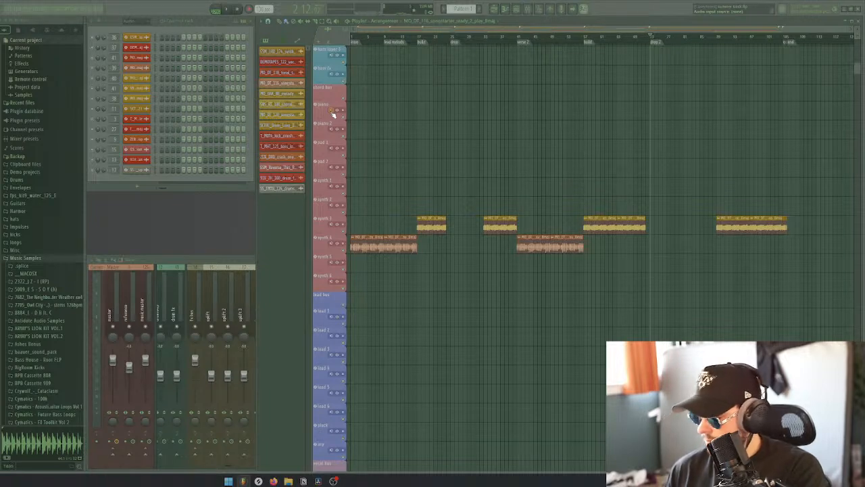
pyautogui.press('space')
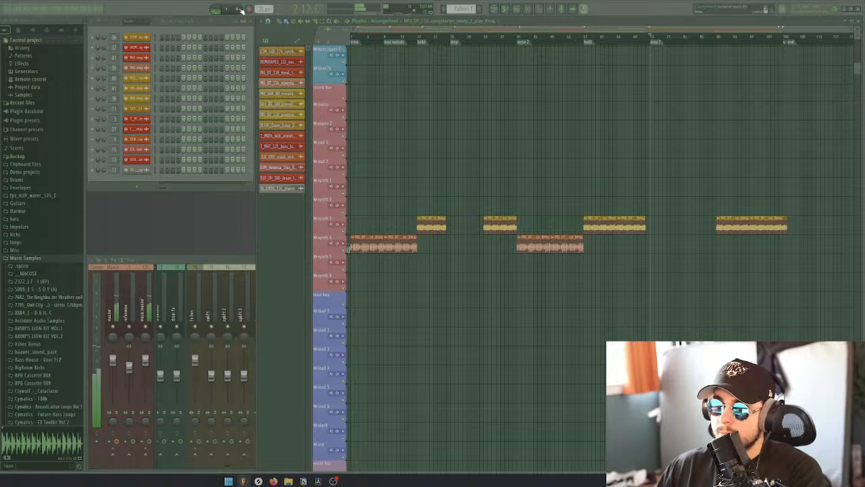
pyautogui.click(142, 21)
pyautogui.click(134, 44)
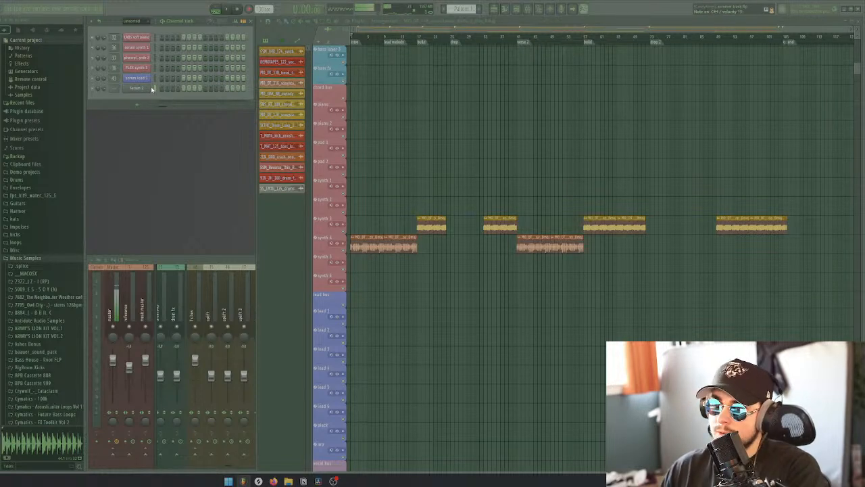
# Load the Soft Piano preset in the LABS soft piano channel and close the plugin
pyautogui.click(144, 38)
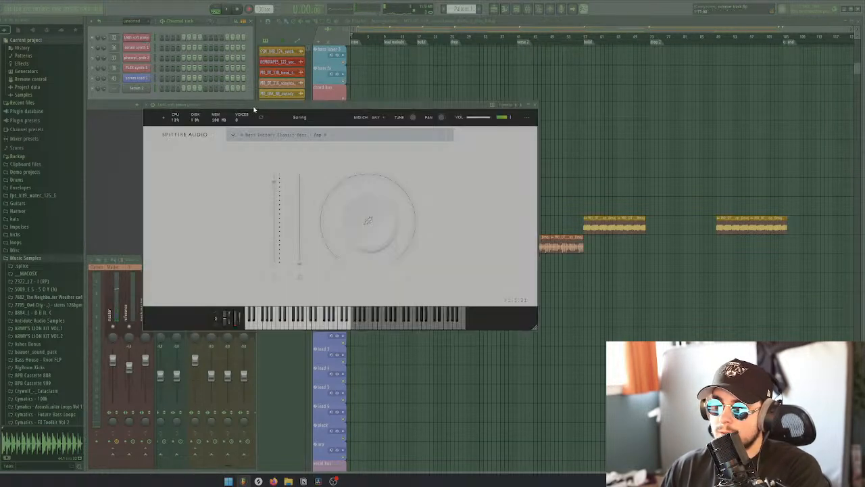
pyautogui.click(236, 136)
pyautogui.click(250, 175)
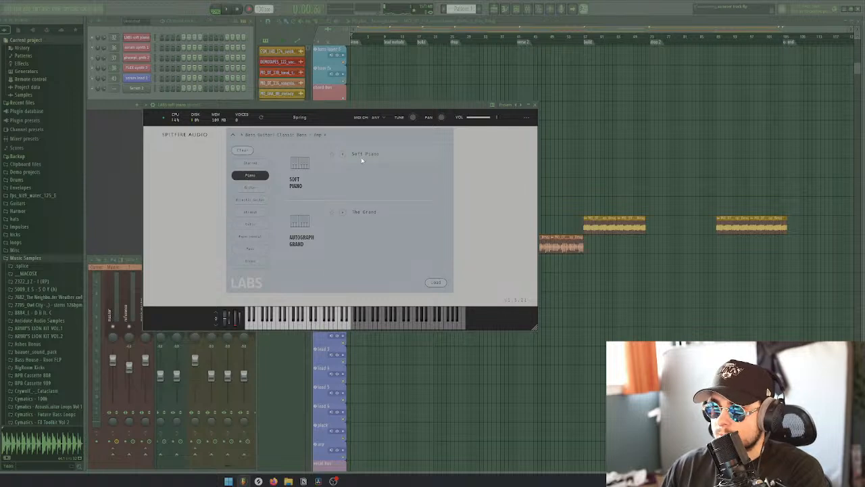
pyautogui.click(362, 157)
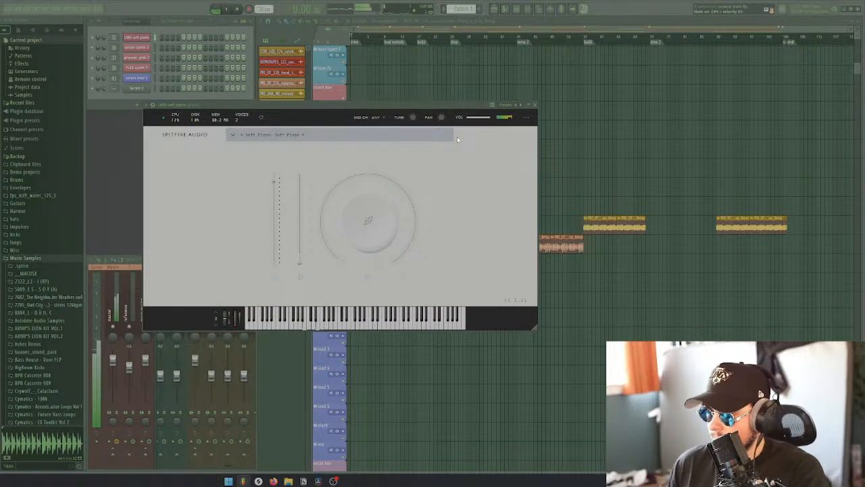
pyautogui.click(535, 105)
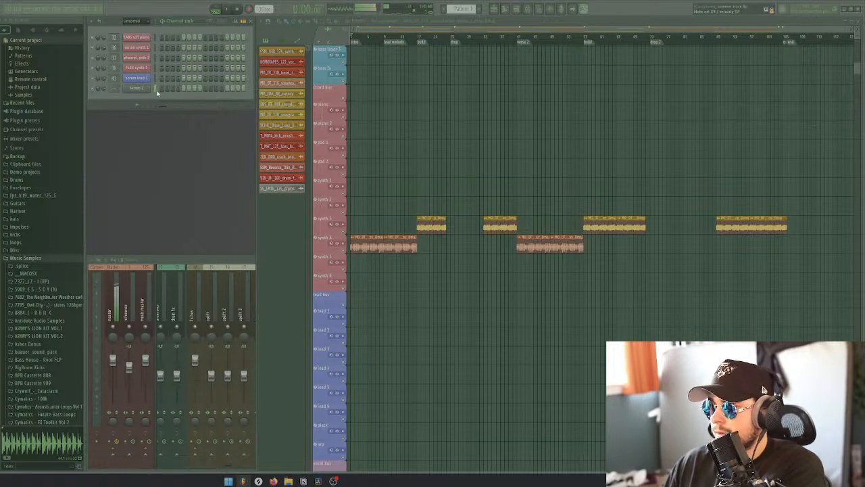
# Return the playhead to the start of the playlist, solo the synth 4 track and play its songstarter loop
pyautogui.click(361, 38)
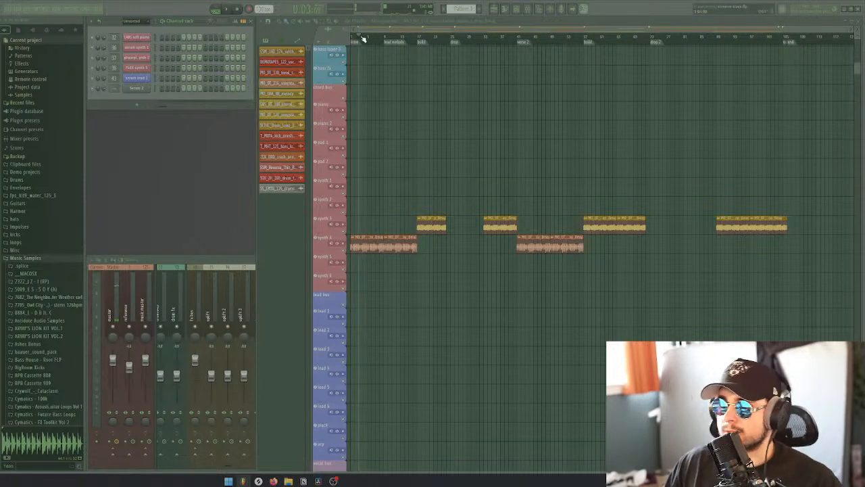
pyautogui.scroll(4, 363, 183)
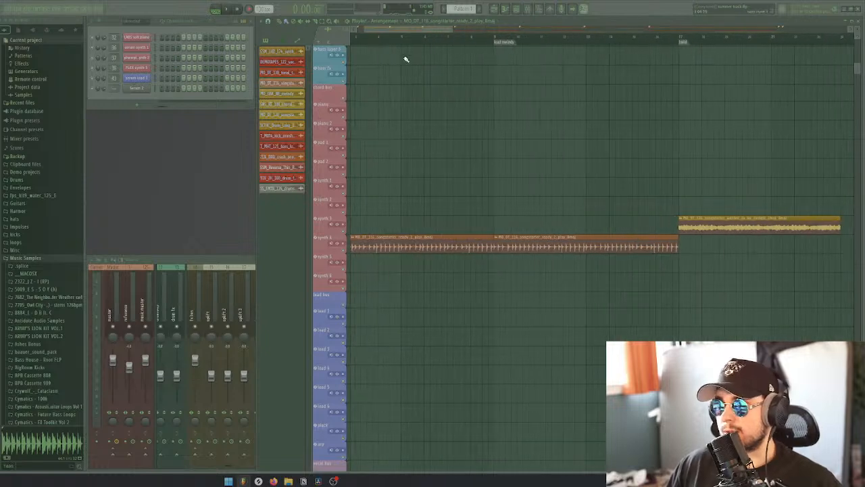
pyautogui.moveTo(393, 32); pyautogui.dragTo(381, 33)
pyautogui.scroll(-2, 408, 140)
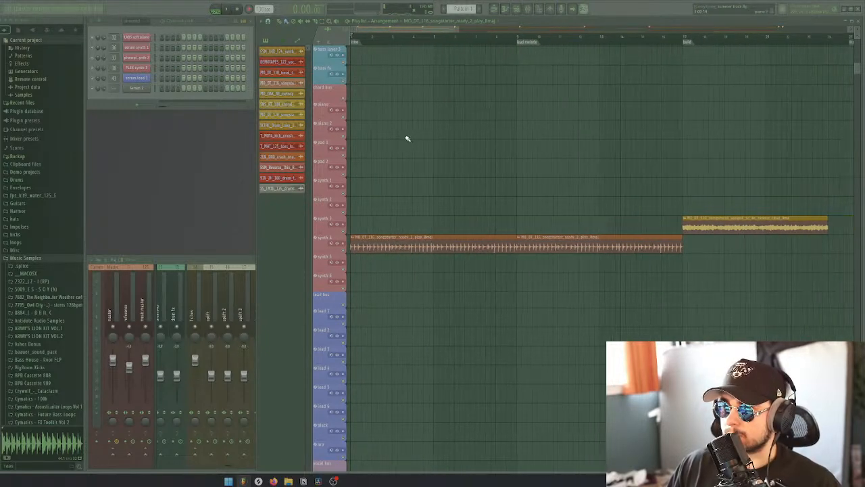
pyautogui.rightClick(344, 251)
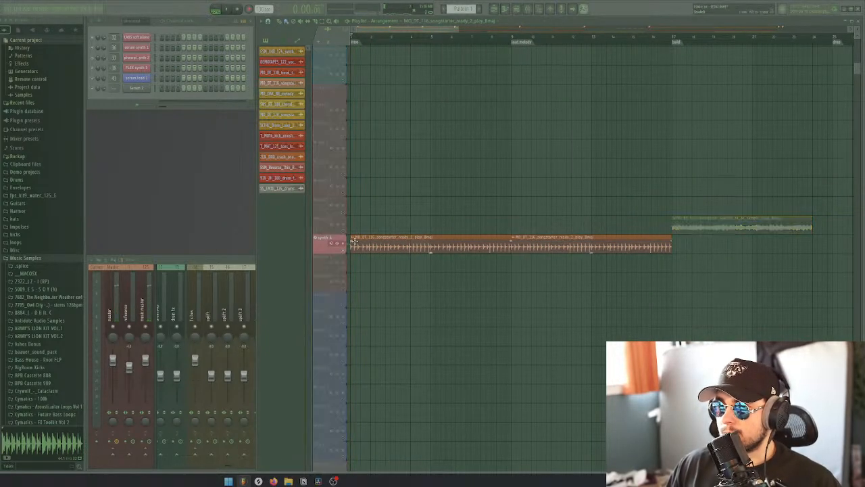
pyautogui.press('space')
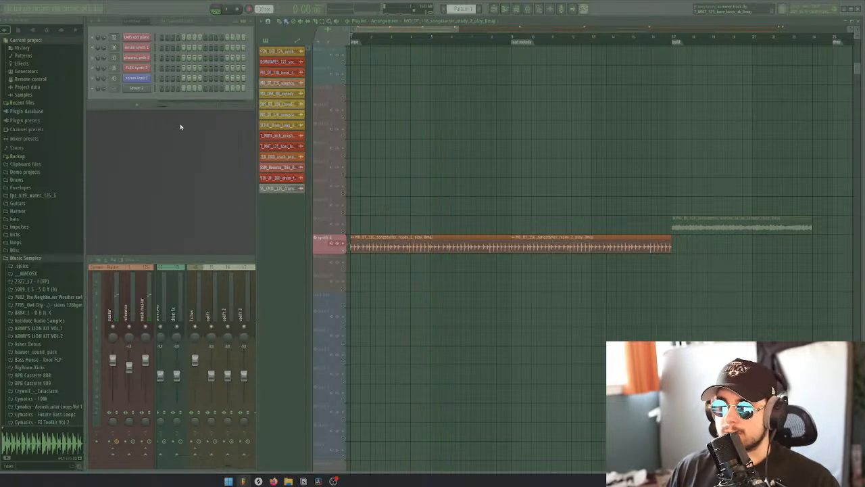
pyautogui.rightClick(149, 86)
pyautogui.click(158, 88)
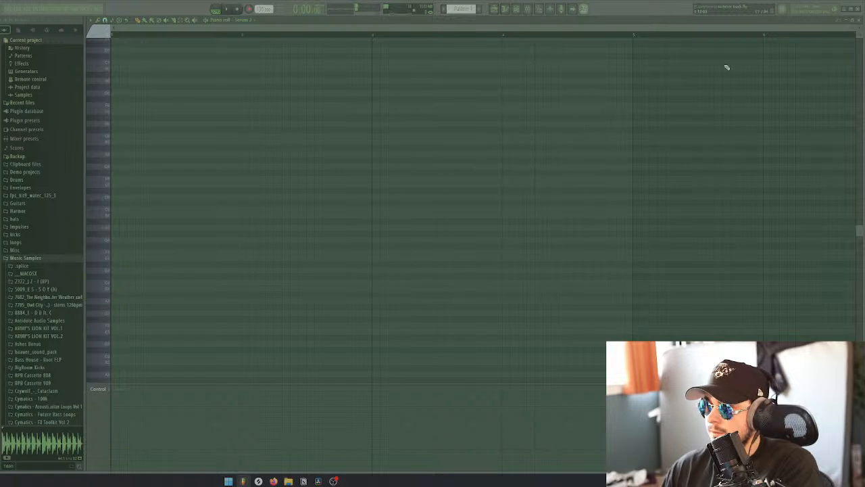
pyautogui.click(859, 22)
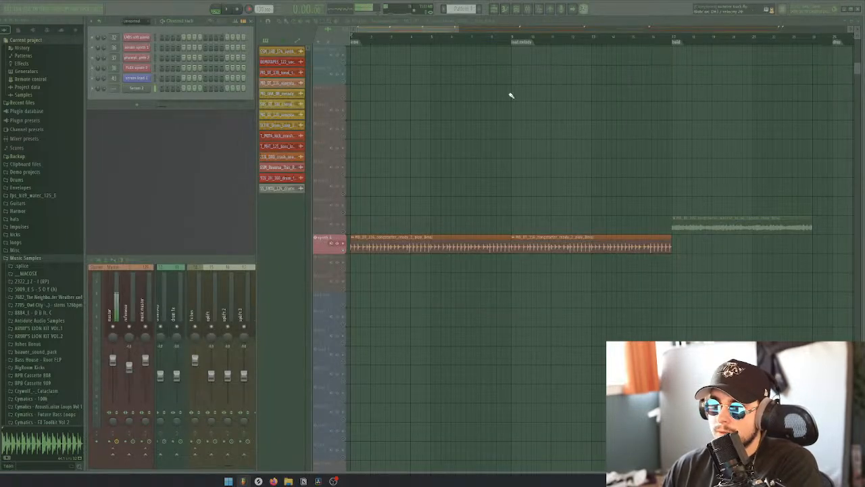
# Open the Serum 2 channel and review the SBB - Pluck - Malley preset's mixer and effects pages before returning to its oscillators
pyautogui.click(141, 89)
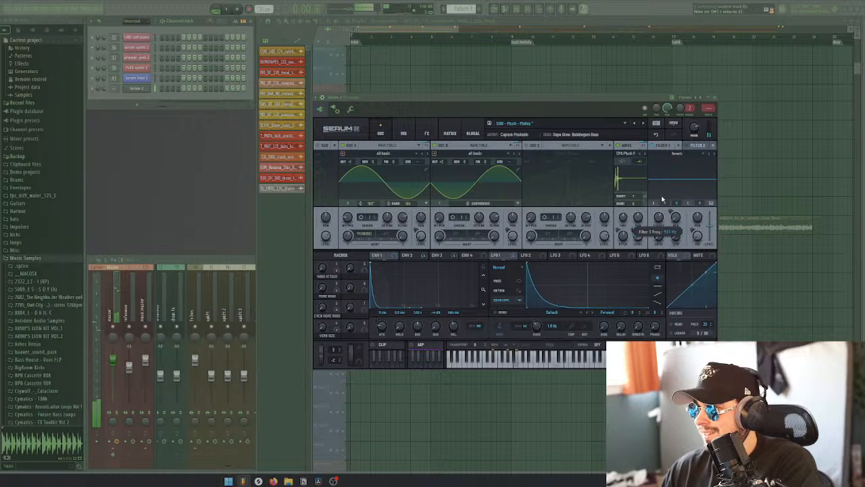
pyautogui.click(404, 133)
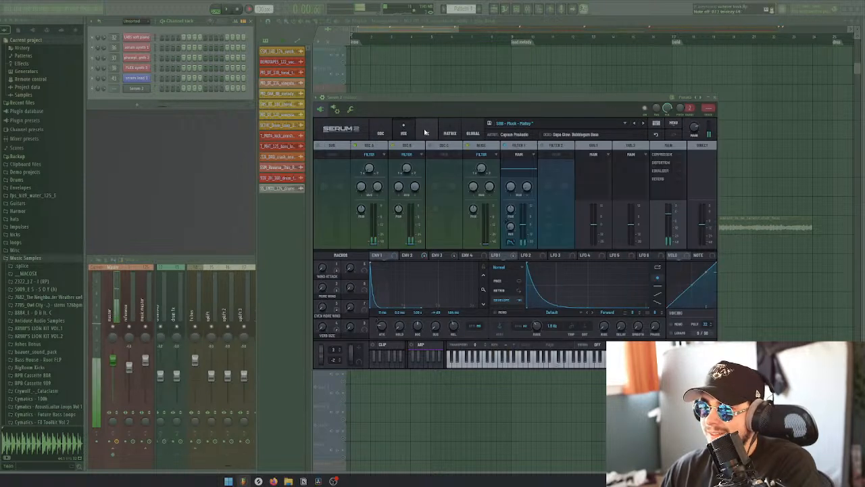
pyautogui.click(426, 133)
pyautogui.click(382, 133)
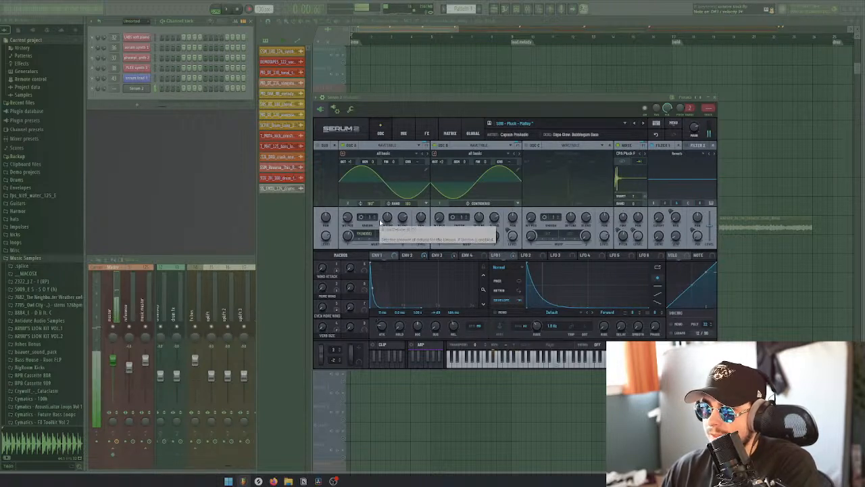
# Load PL - Acoustic Tape Loop from the Pluck presets and audition the following presets up to PL - Alive
pyautogui.click(625, 124)
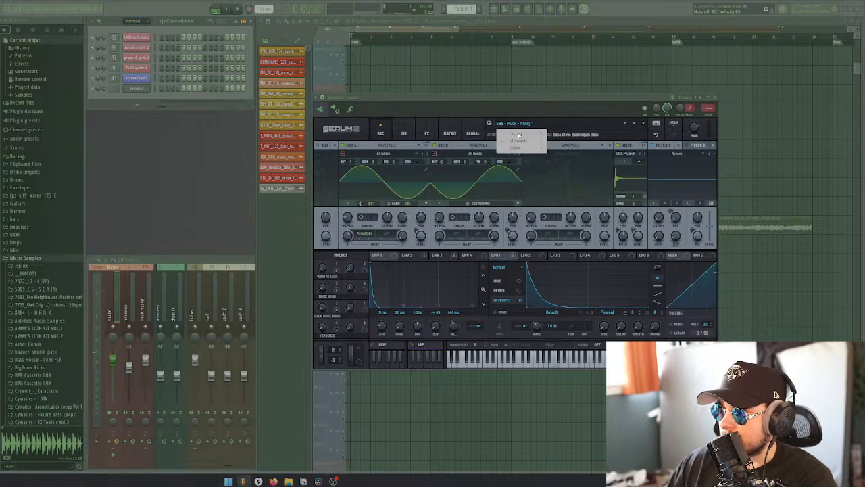
pyautogui.moveTo(519, 141)
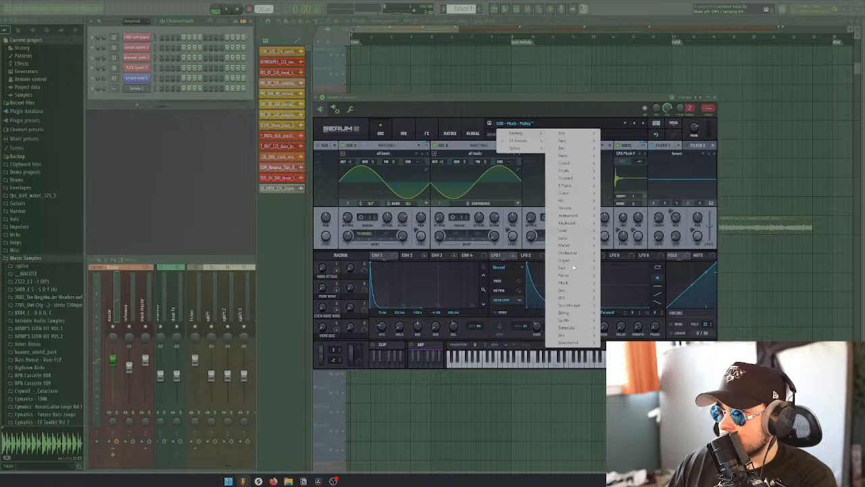
pyautogui.moveTo(571, 282)
pyautogui.click(617, 283)
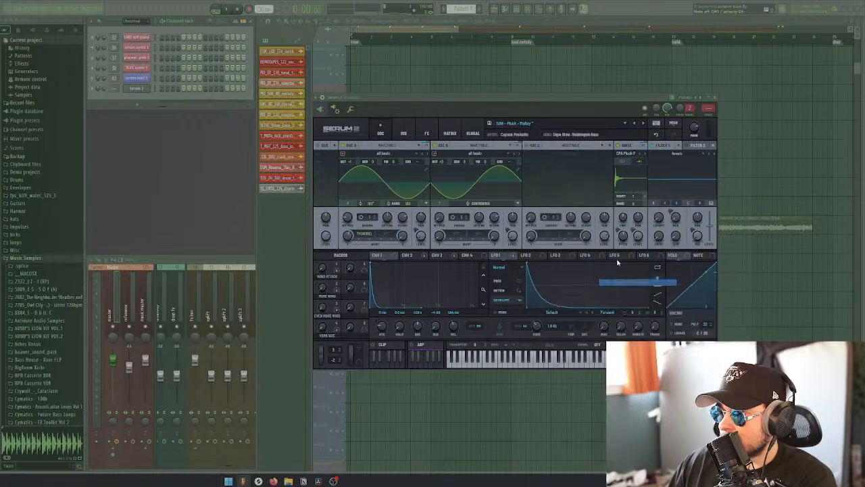
pyautogui.click(644, 123)
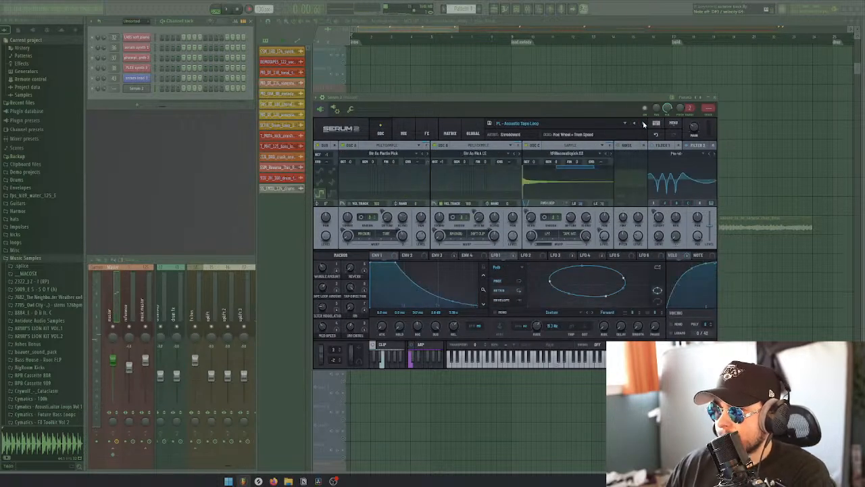
pyautogui.click(643, 123)
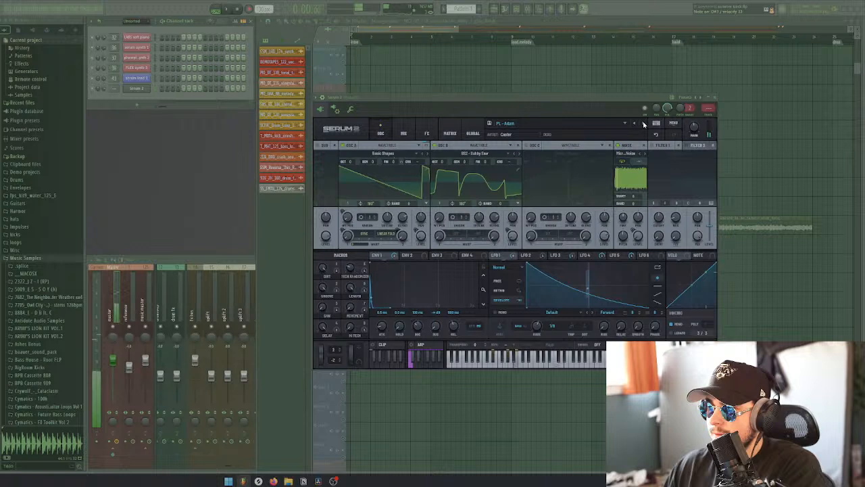
pyautogui.click(643, 123)
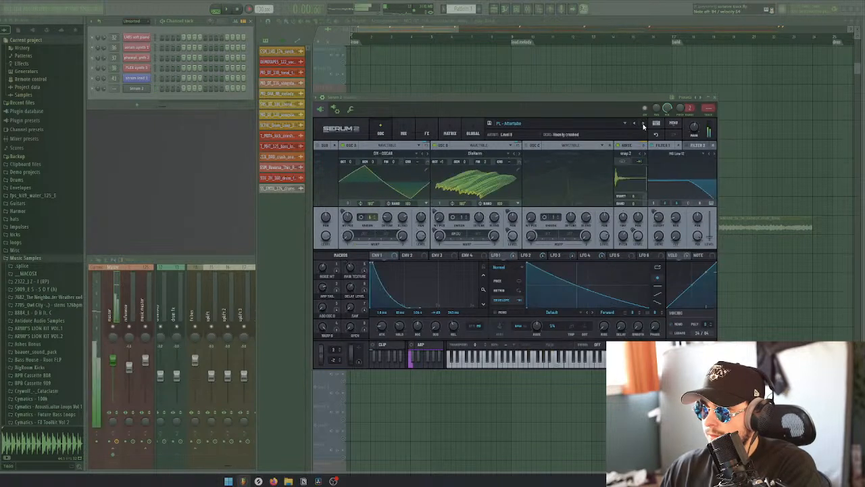
pyautogui.click(643, 124)
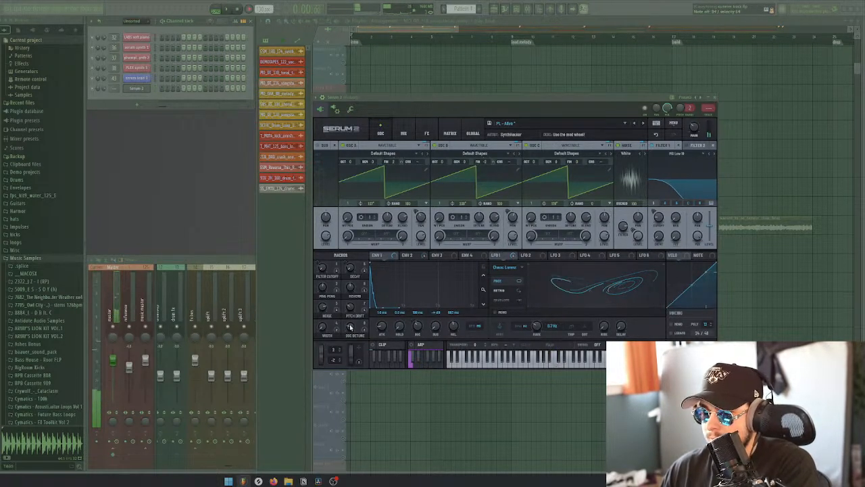
# Try different Filter Cutoff macro and mod wheel settings on the PL - Alive preset
pyautogui.moveTo(322, 272)
pyautogui.mouseDown()
pyautogui.moveTo(326, 236)
pyautogui.moveTo(324, 279)
pyautogui.mouseUp()
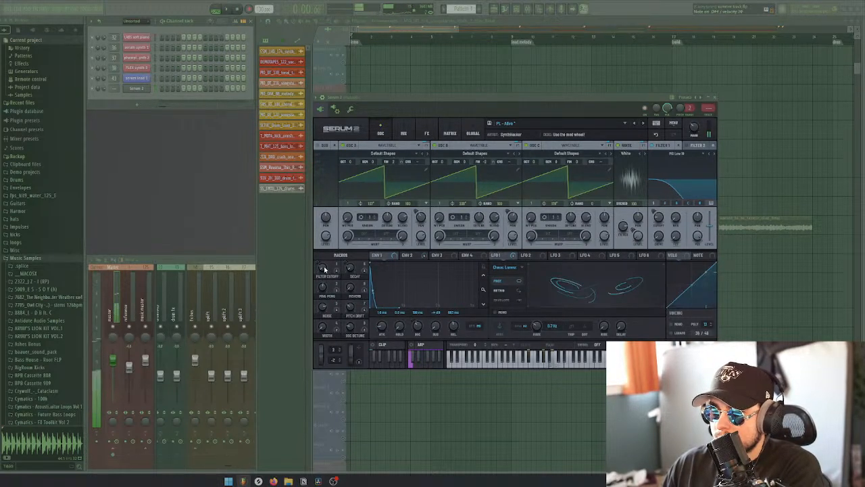
pyautogui.moveTo(324, 269)
pyautogui.mouseDown()
pyautogui.moveTo(325, 248)
pyautogui.moveTo(324, 265)
pyautogui.mouseUp()
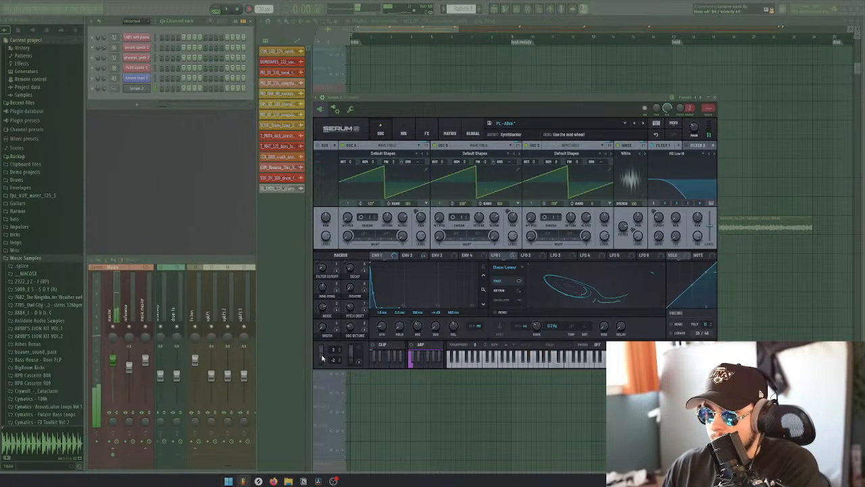
pyautogui.moveTo(322, 358); pyautogui.dragTo(350, 338)
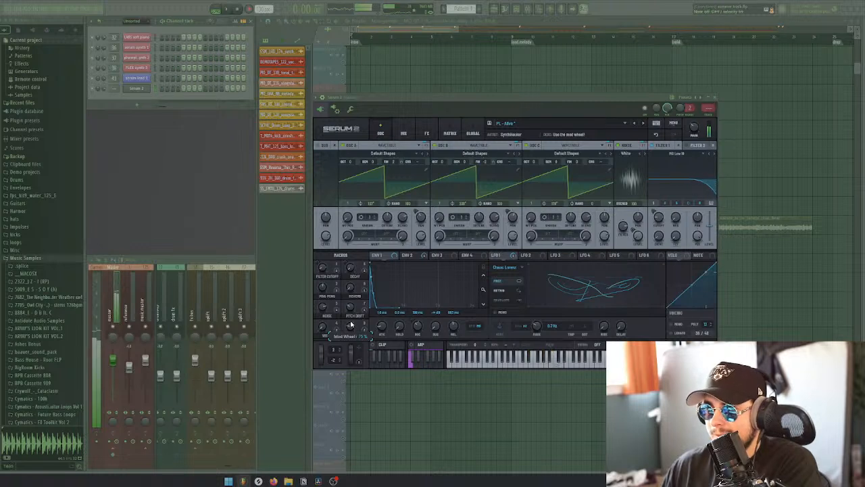
pyautogui.moveTo(351, 318); pyautogui.dragTo(353, 309)
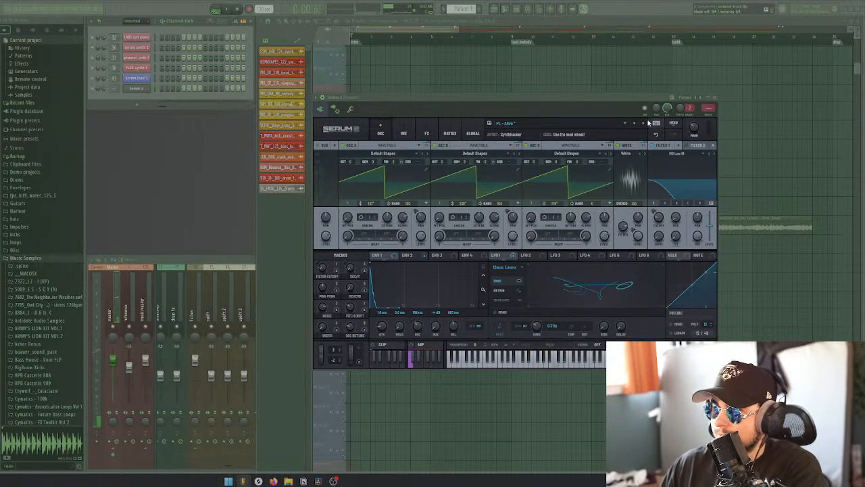
# Audition the presets from PL - Autumn Pluck to PL - Camp Fire 1 and go back to PL - Broken Light
pyautogui.click(643, 123)
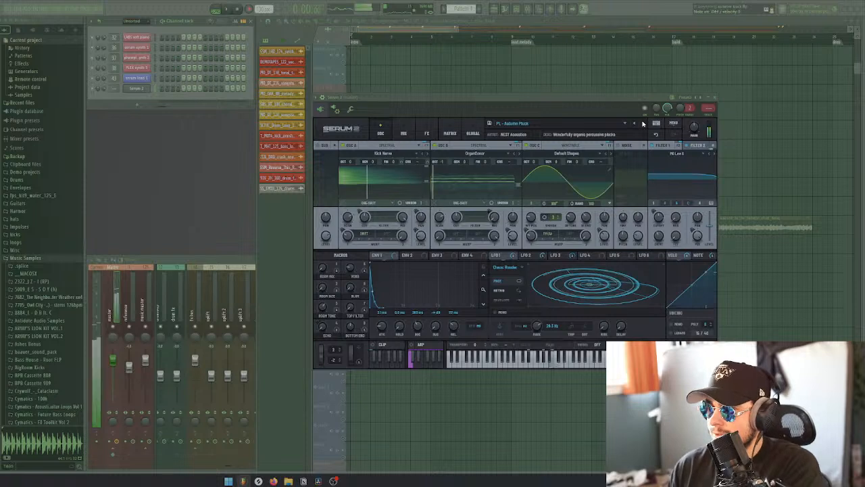
pyautogui.click(643, 123)
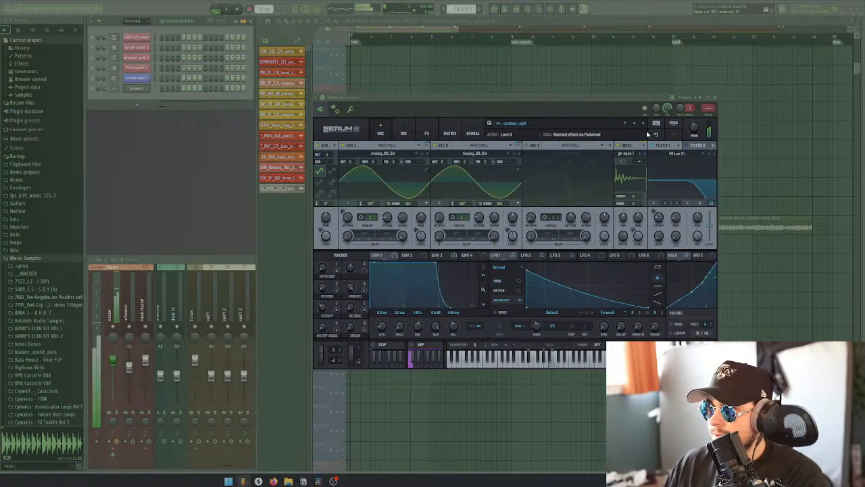
pyautogui.click(643, 123)
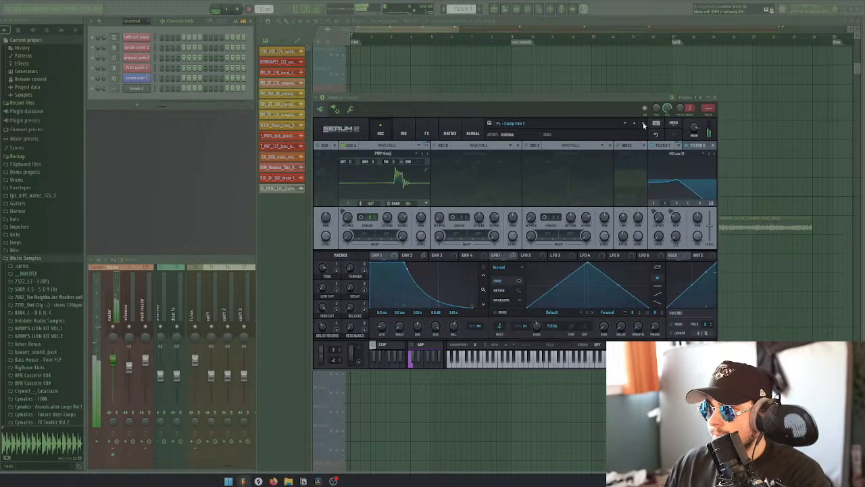
pyautogui.click(636, 123)
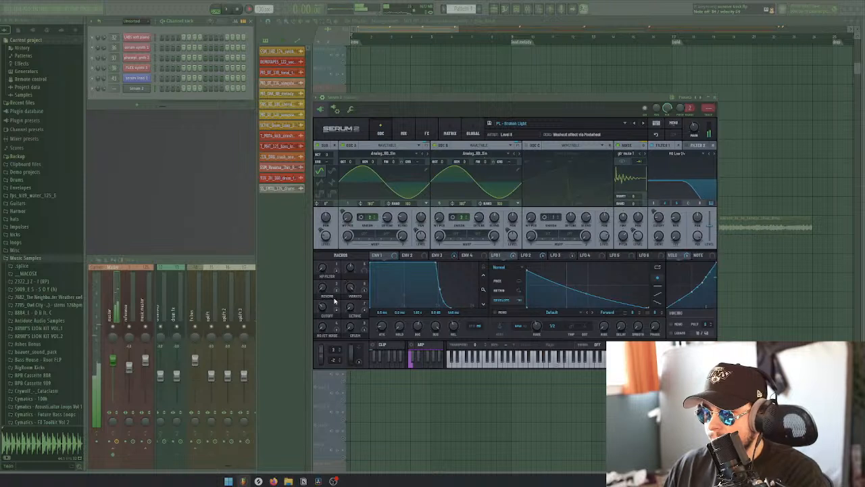
# Try a different Cutoff macro setting on PL - Broken Light and check its mixer and effects pages
pyautogui.moveTo(323, 308); pyautogui.dragTo(323, 311)
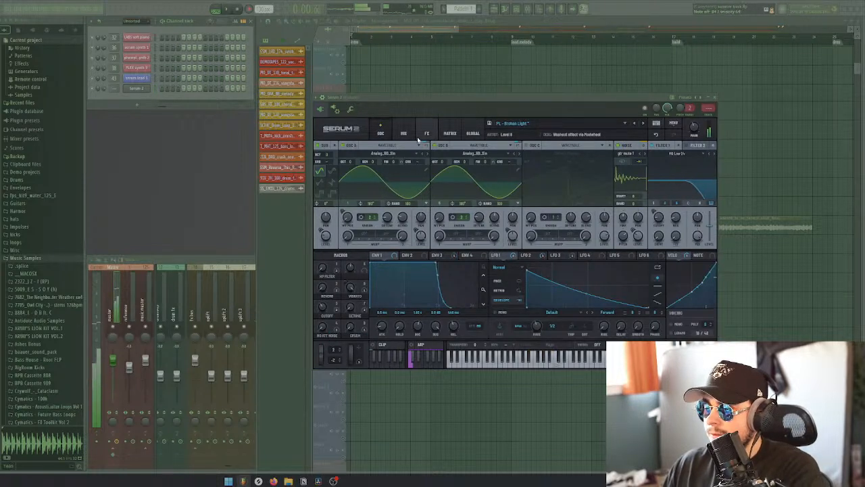
pyautogui.click(404, 134)
pyautogui.click(427, 134)
pyautogui.click(380, 133)
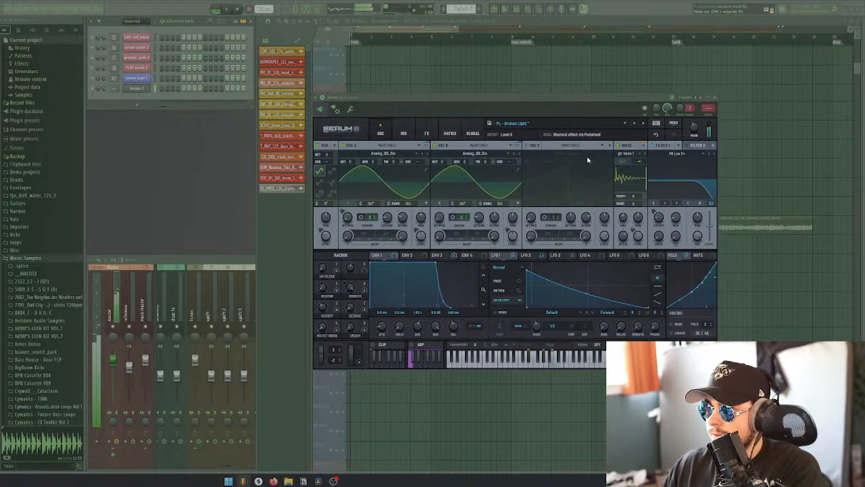
# Audition the Pluck presets from PL - Camp Fire 1 to PL - Harp Wire
pyautogui.click(642, 124)
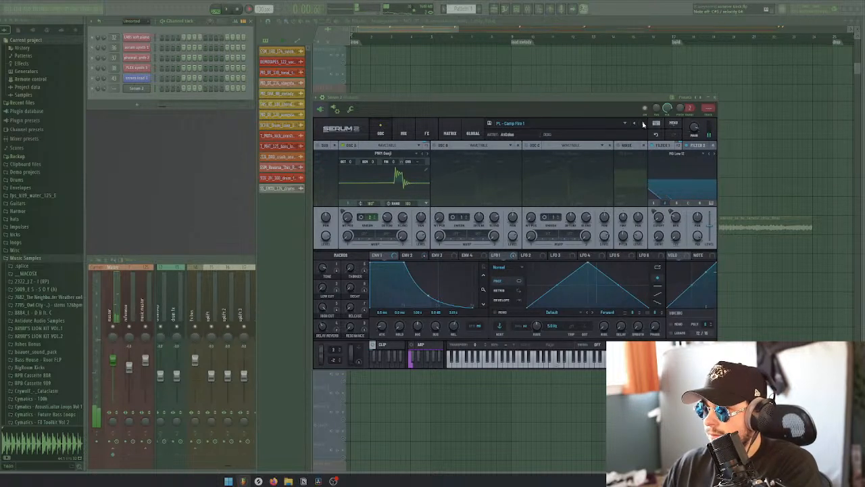
pyautogui.click(642, 124)
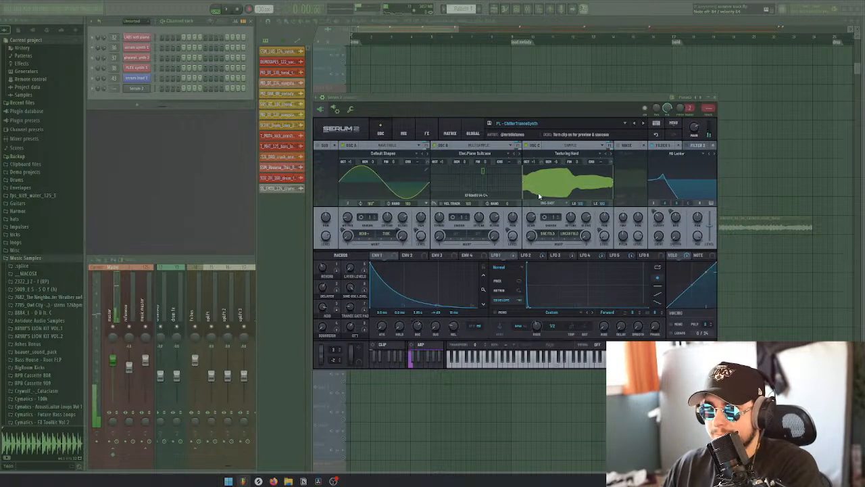
pyautogui.click(643, 124)
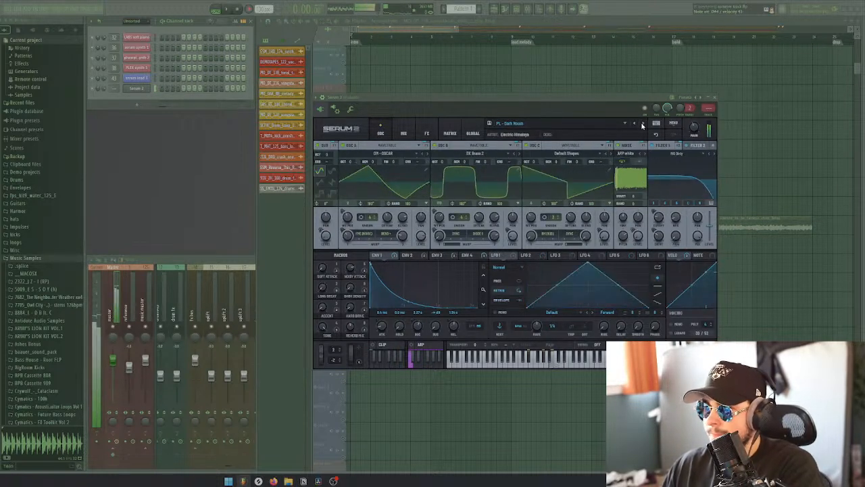
pyautogui.click(643, 124)
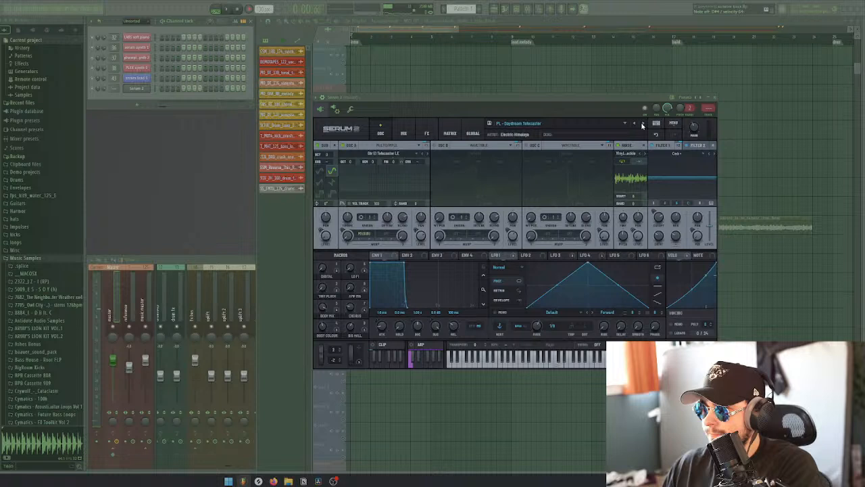
pyautogui.click(643, 124)
pyautogui.click(643, 124)
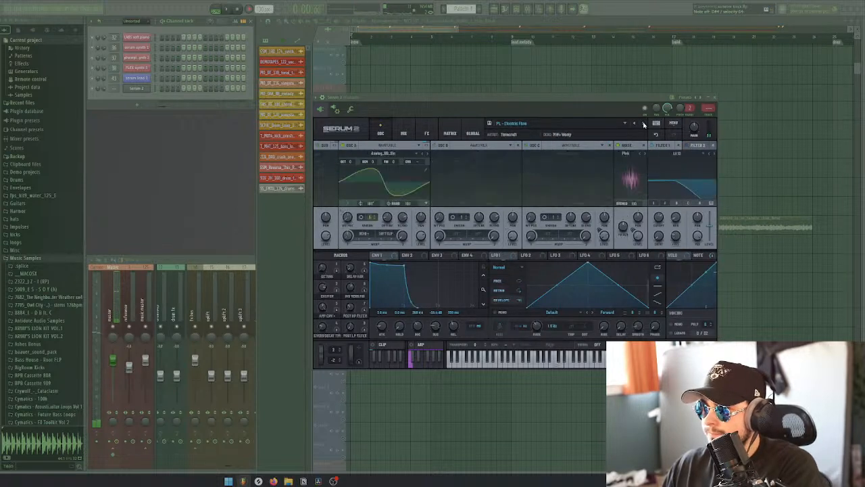
pyautogui.click(644, 124)
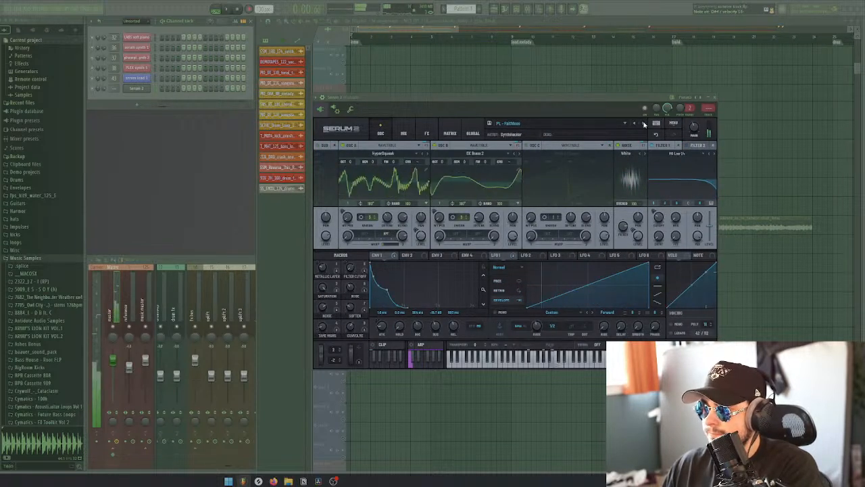
pyautogui.click(643, 124)
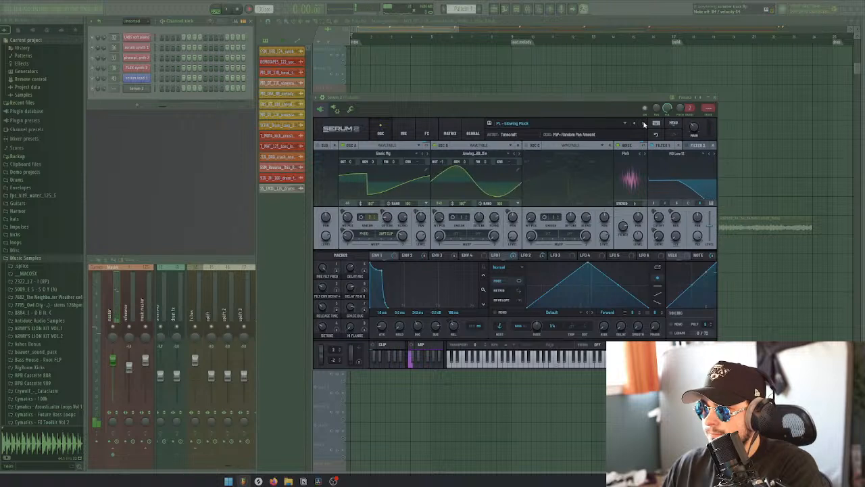
pyautogui.click(644, 123)
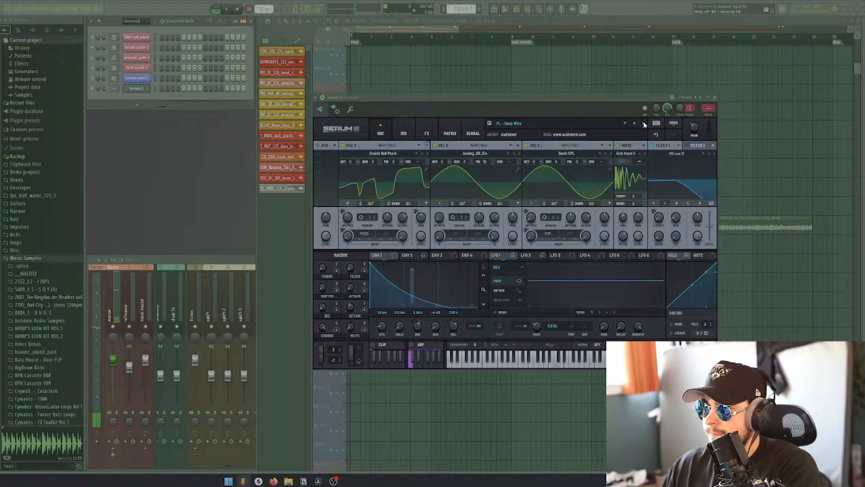
# Audition the presets following PL - Harp Wire, through PL - Infinity and PL - Magic Zither, up to PL - Moon Sailor
pyautogui.click(644, 124)
pyautogui.click(644, 123)
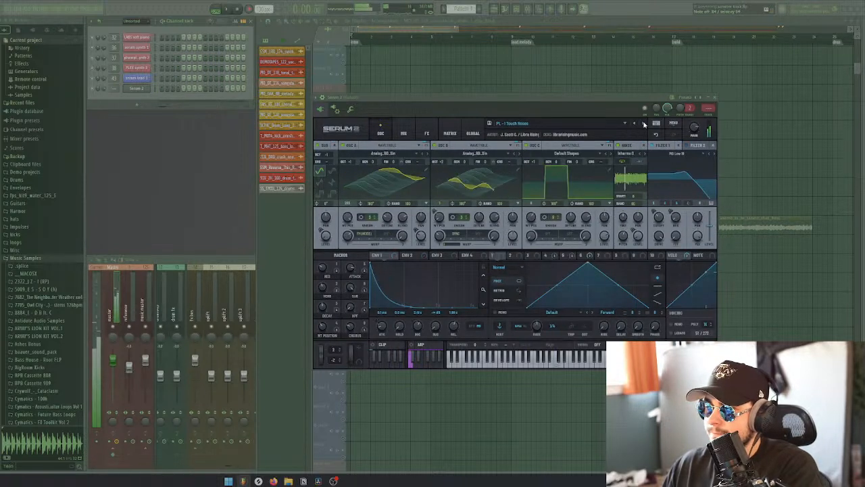
pyautogui.click(644, 123)
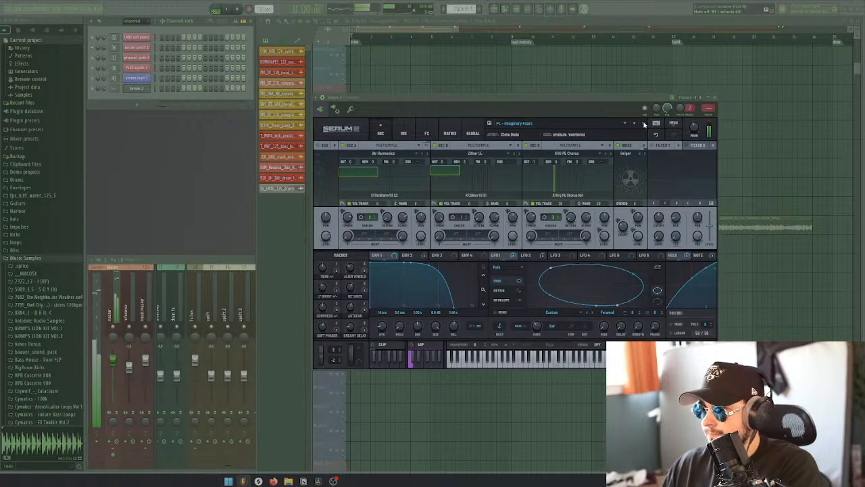
pyautogui.click(644, 124)
pyautogui.click(644, 124)
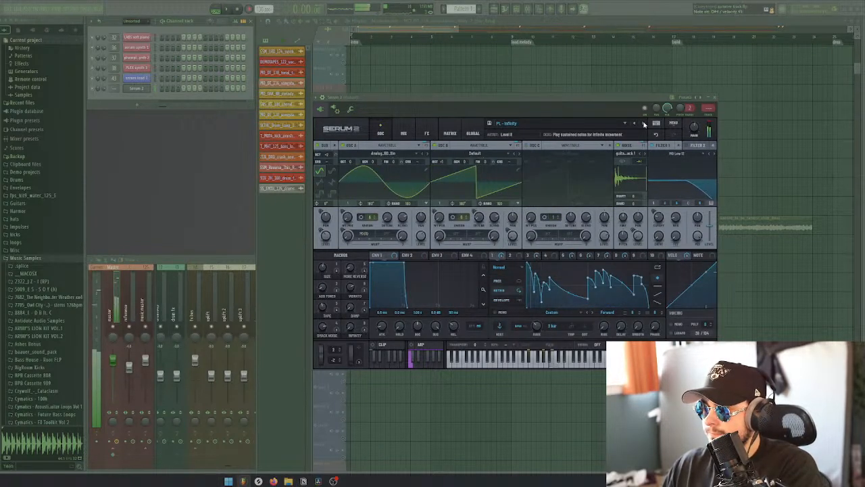
pyautogui.click(644, 123)
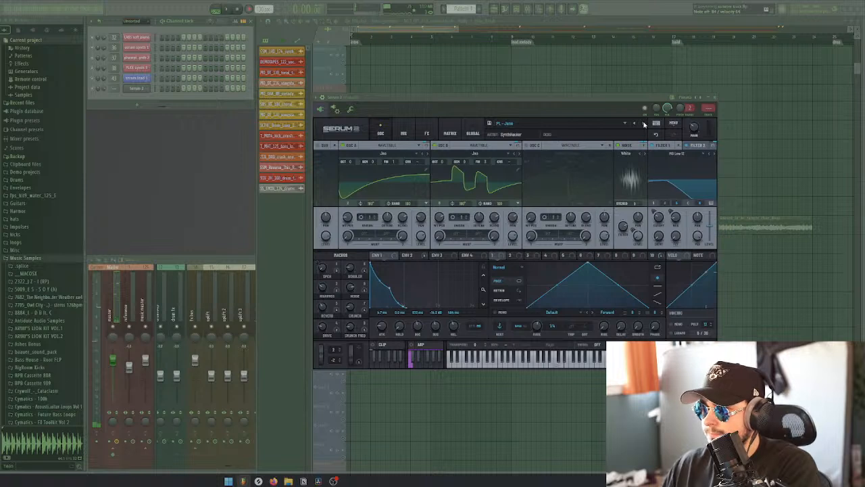
pyautogui.click(644, 124)
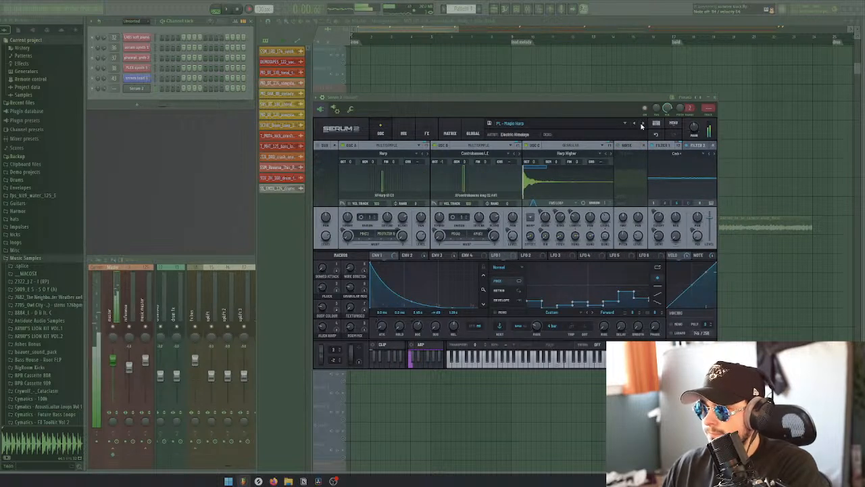
pyautogui.click(643, 123)
pyautogui.click(643, 124)
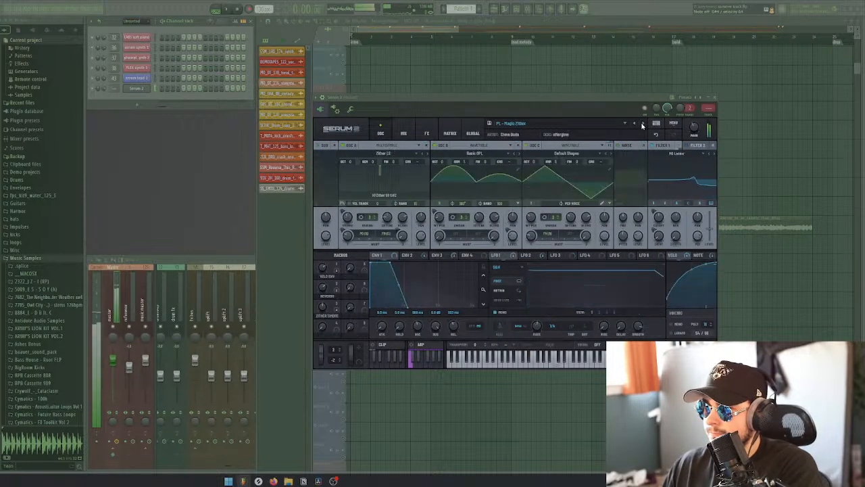
pyautogui.click(642, 124)
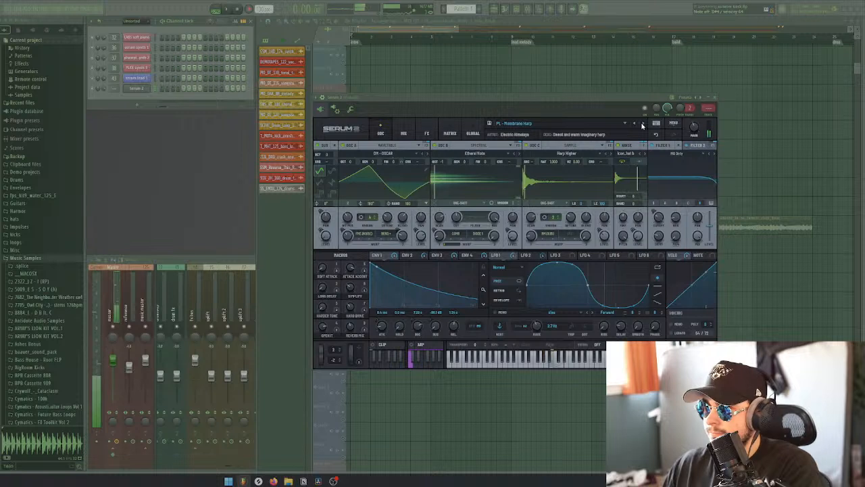
pyautogui.click(642, 124)
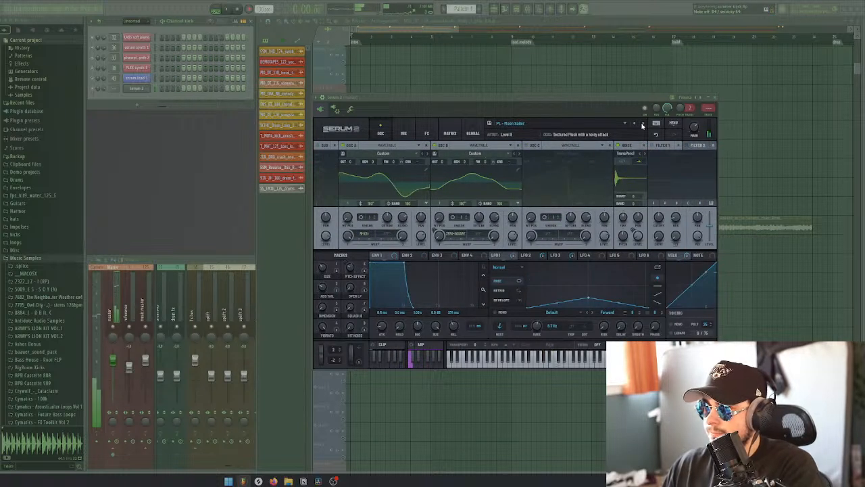
# Audition the presets from PL - Noisy Glass to PL - Plucked Bottle, keep PL - Plucked Bottle loaded and close the synth window
pyautogui.click(642, 125)
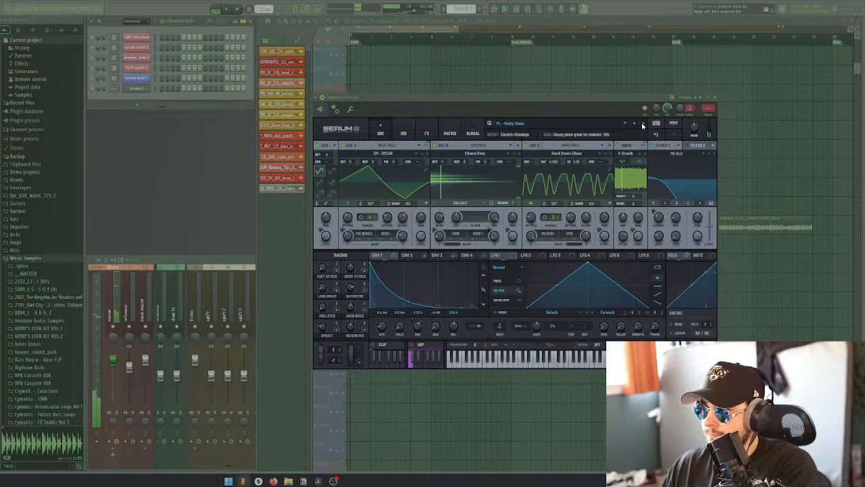
pyautogui.click(643, 124)
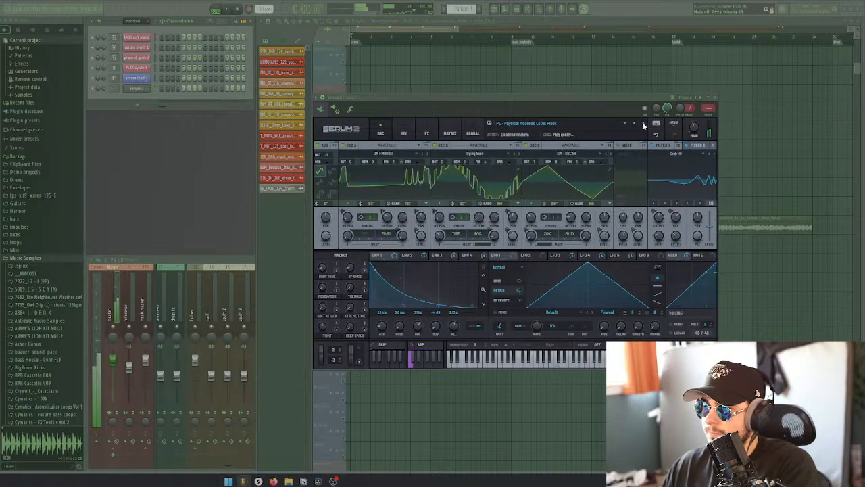
pyautogui.click(643, 124)
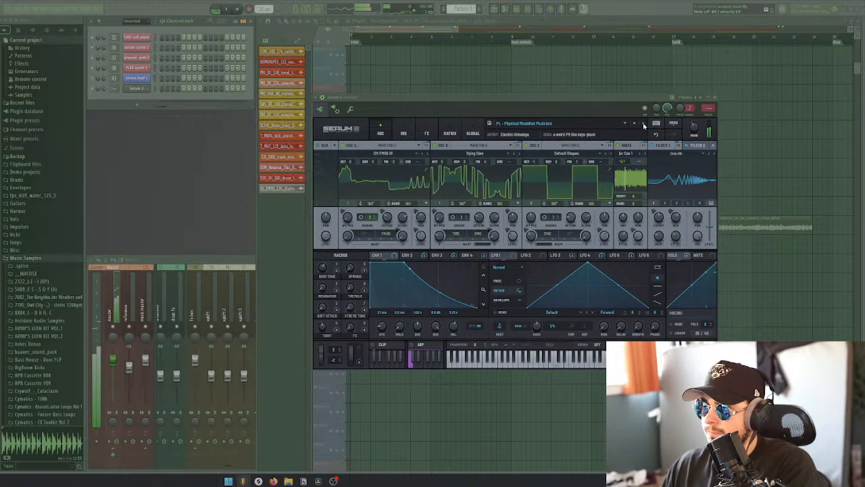
pyautogui.click(643, 124)
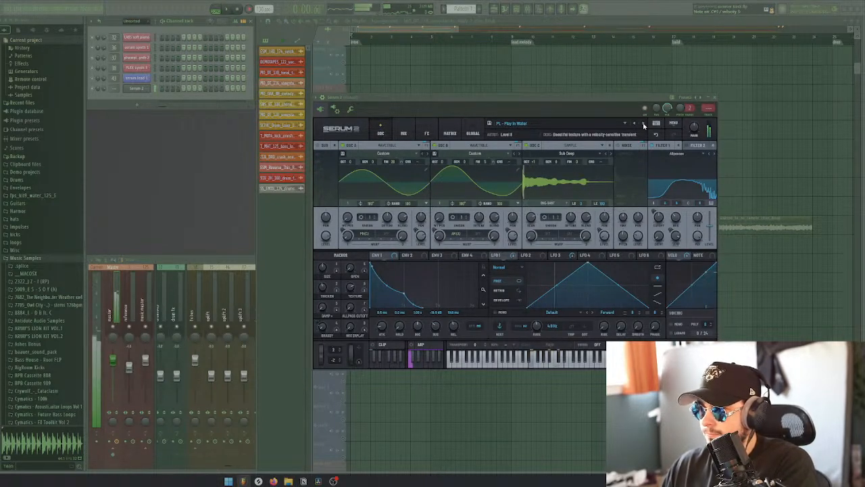
pyautogui.click(644, 125)
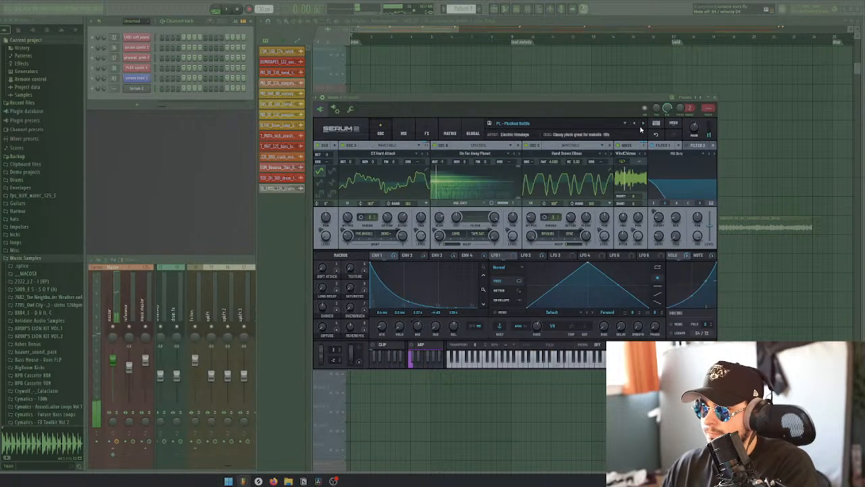
pyautogui.click(715, 99)
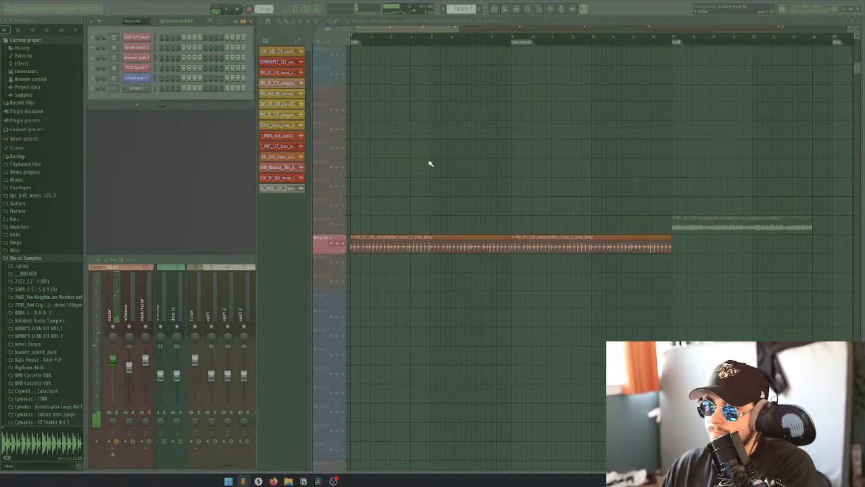
# Open the Serum 2 channel's piano roll, place a three-note major chord at the start of bar 1 and add two copies three steps apart
pyautogui.rightClick(142, 89)
pyautogui.click(154, 88)
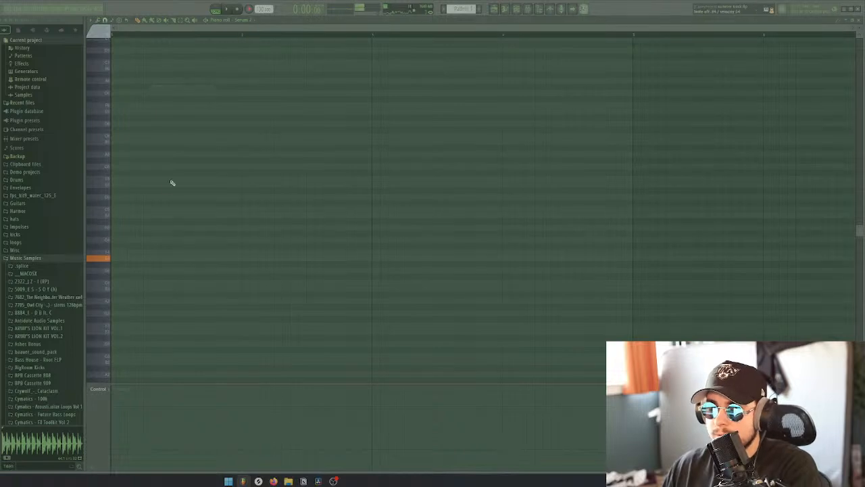
pyautogui.click(116, 217)
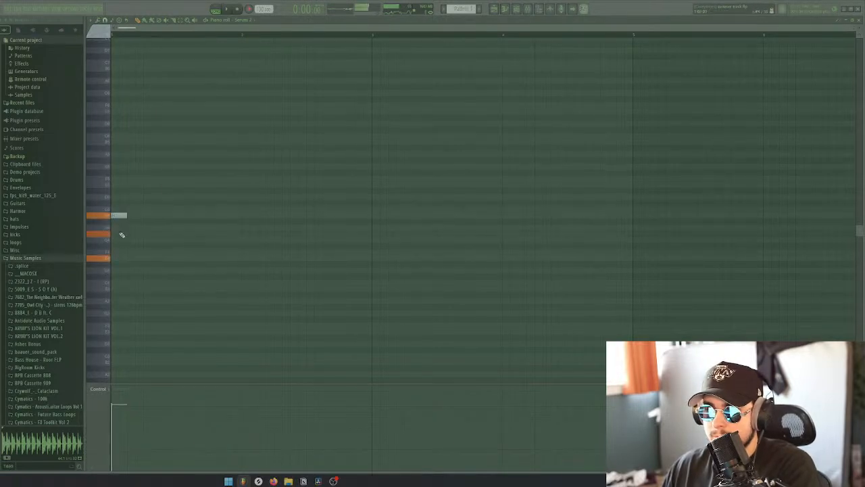
pyautogui.click(115, 258)
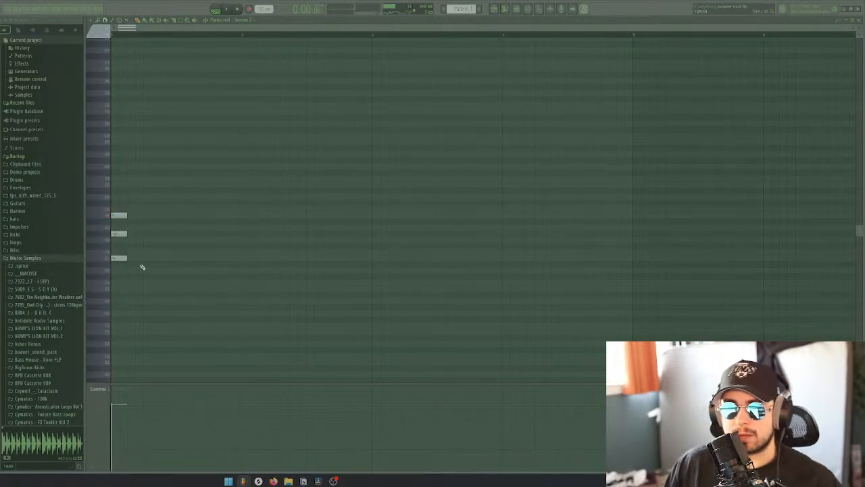
pyautogui.moveTo(134, 273); pyautogui.dragTo(171, 216)
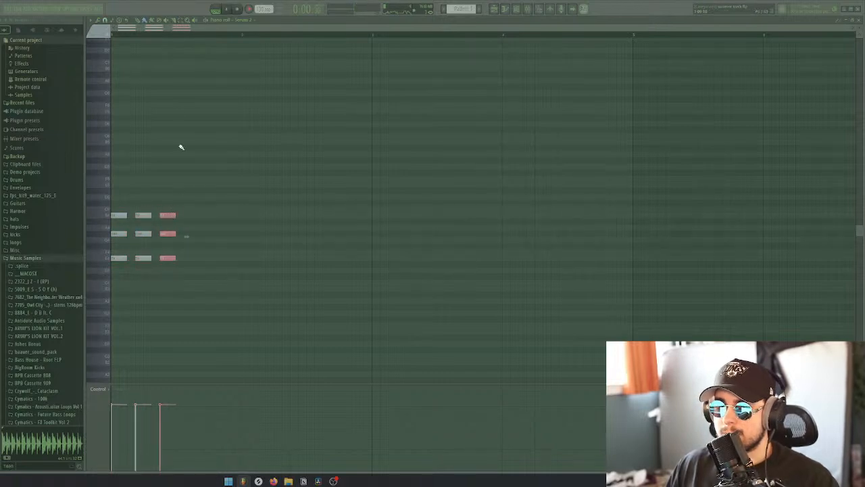
pyautogui.click(208, 21)
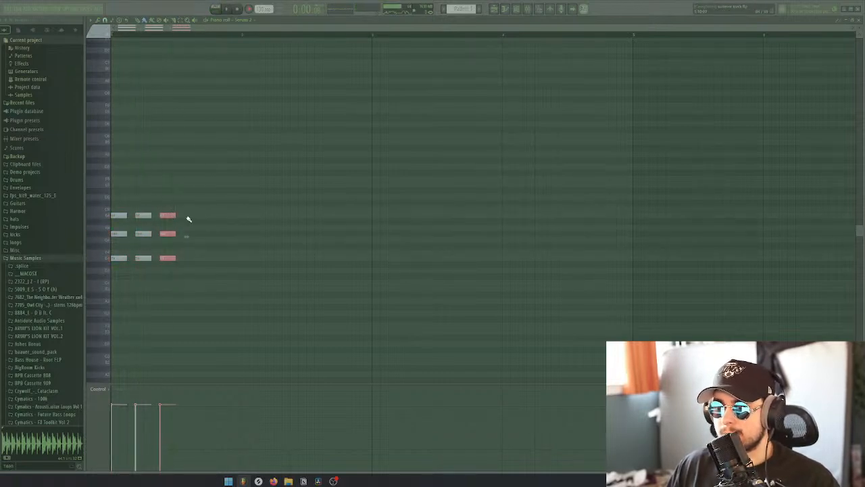
# Shorten the notes of all three chords to half their length
pyautogui.moveTo(177, 279); pyautogui.dragTo(103, 217)
pyautogui.keyDown('ctrl'); pyautogui.click(144, 201); pyautogui.keyUp('ctrl')
pyautogui.moveTo(143, 272); pyautogui.dragTo(133, 207)
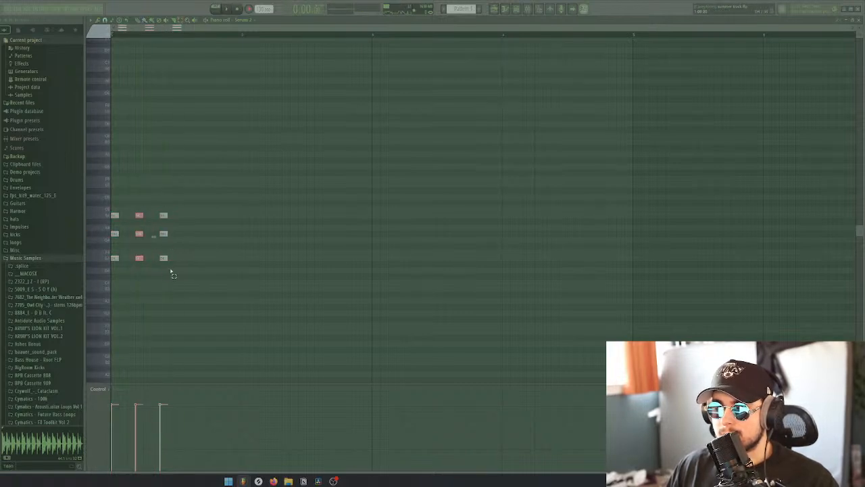
# Add two more copies of the chord in the first bar and shift the last one slightly earlier
pyautogui.moveTo(173, 274)
pyautogui.mouseDown()
pyautogui.moveTo(160, 200)
pyautogui.moveTo(196, 216)
pyautogui.moveTo(228, 215)
pyautogui.mouseUp()
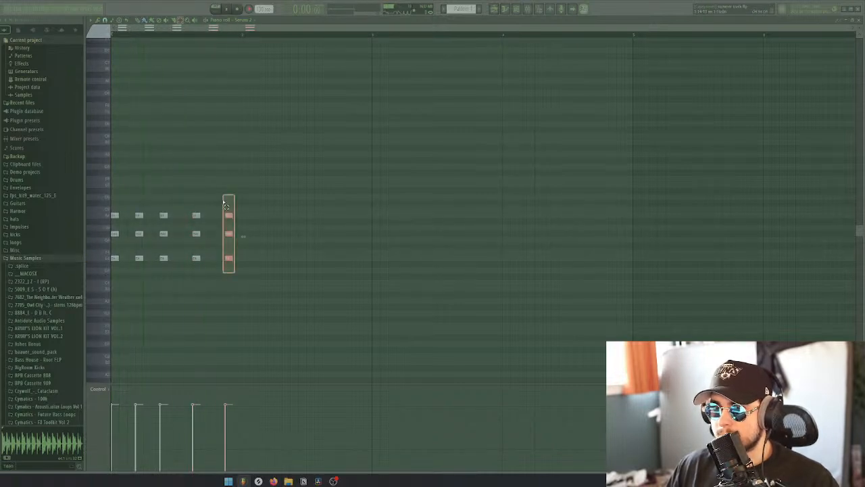
pyautogui.moveTo(229, 217); pyautogui.dragTo(220, 215)
pyautogui.click(224, 199)
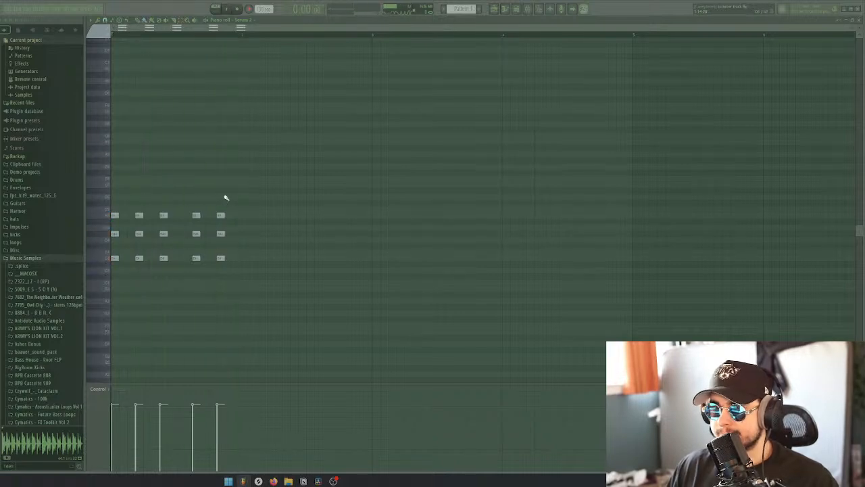
# Select the five chords of the first bar and duplicate them into the second bar
pyautogui.scroll(2, 249, 223)
pyautogui.moveTo(252, 268); pyautogui.dragTo(101, 191)
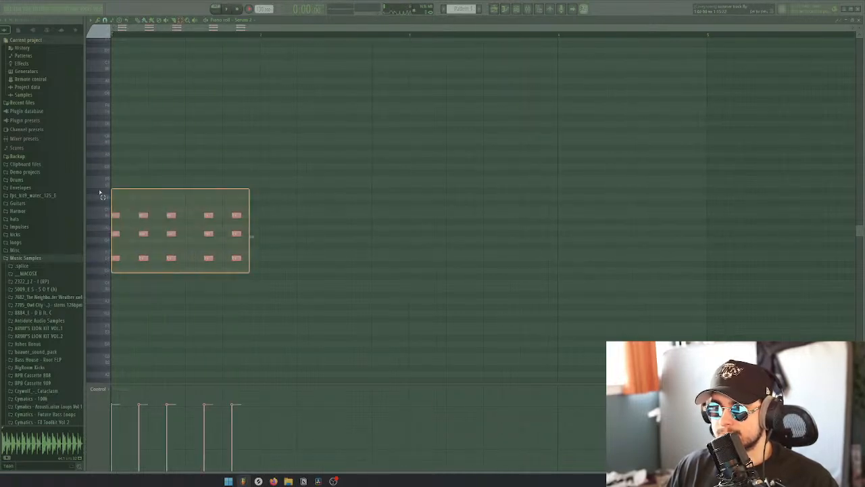
pyautogui.hotkey('ctrl', 'b')
pyautogui.hotkey('ctrl', 'd')
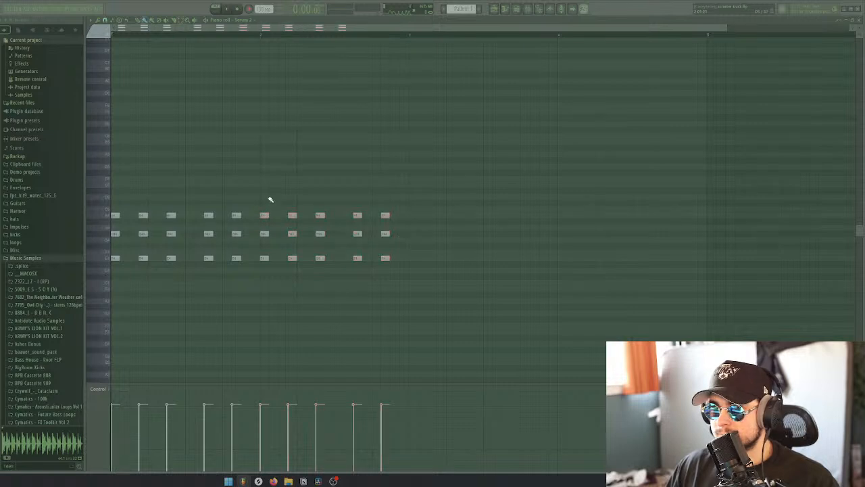
# Revoice the second bar's first chord by raising its top note four semitones, its middle note three and its bottom note two
pyautogui.press('space')
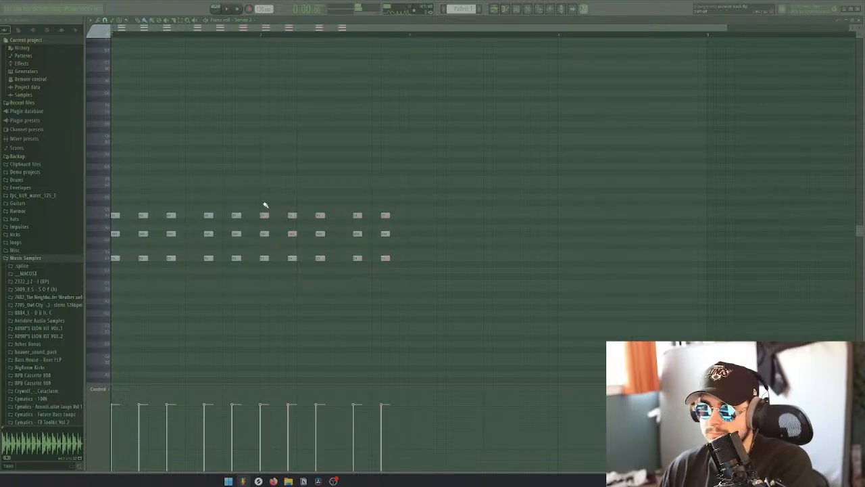
pyautogui.moveTo(264, 215); pyautogui.dragTo(263, 191)
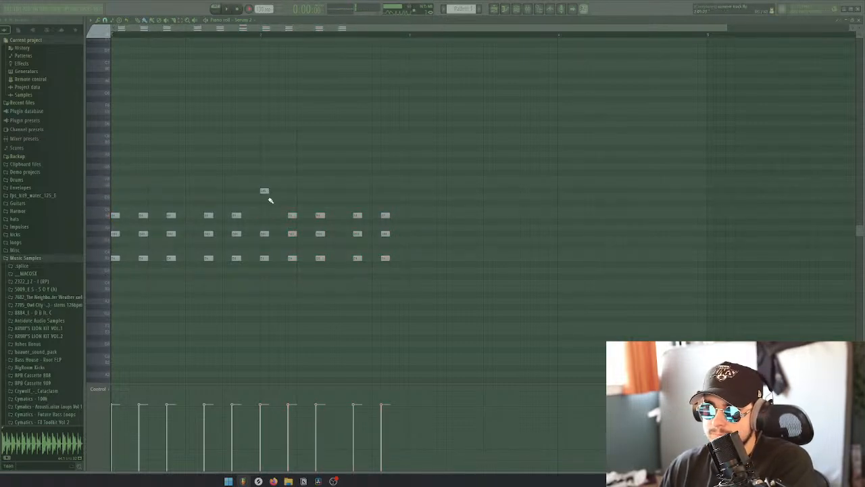
pyautogui.moveTo(264, 233); pyautogui.dragTo(265, 215)
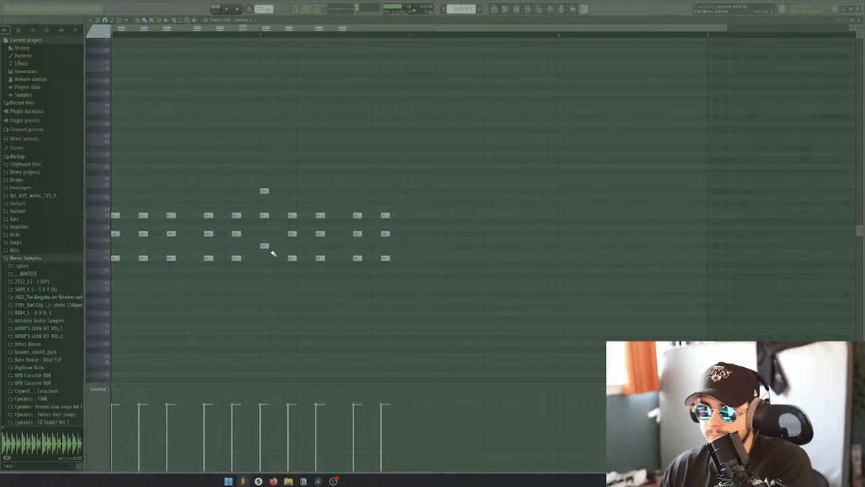
# Move the middle and bottom notes of the second bar's other four chords to match its first chord, and play the pattern back
pyautogui.moveTo(410, 273); pyautogui.dragTo(371, 243)
pyautogui.moveTo(397, 238); pyautogui.dragTo(288, 225)
pyautogui.moveTo(292, 232); pyautogui.dragTo(292, 189)
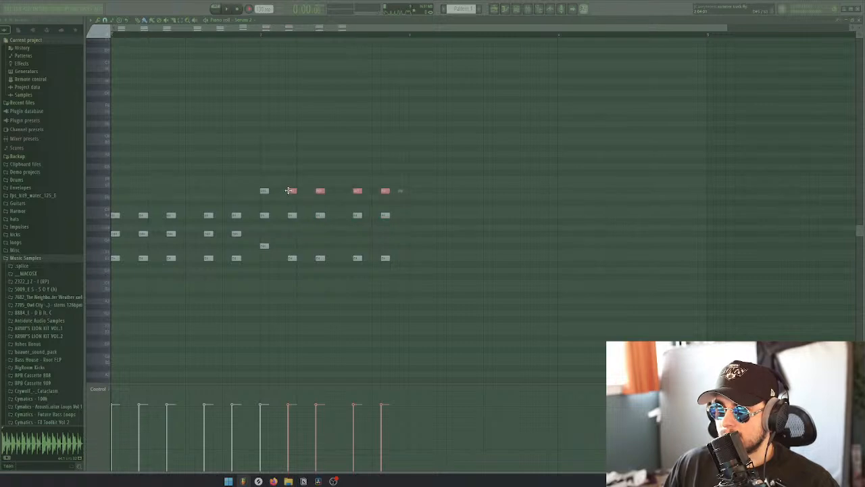
pyautogui.moveTo(395, 273); pyautogui.dragTo(293, 244)
pyautogui.click(300, 265)
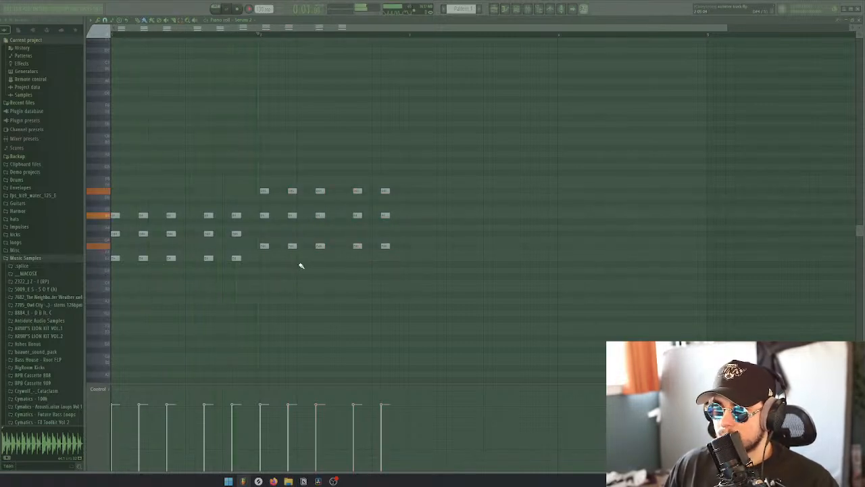
pyautogui.press('space')
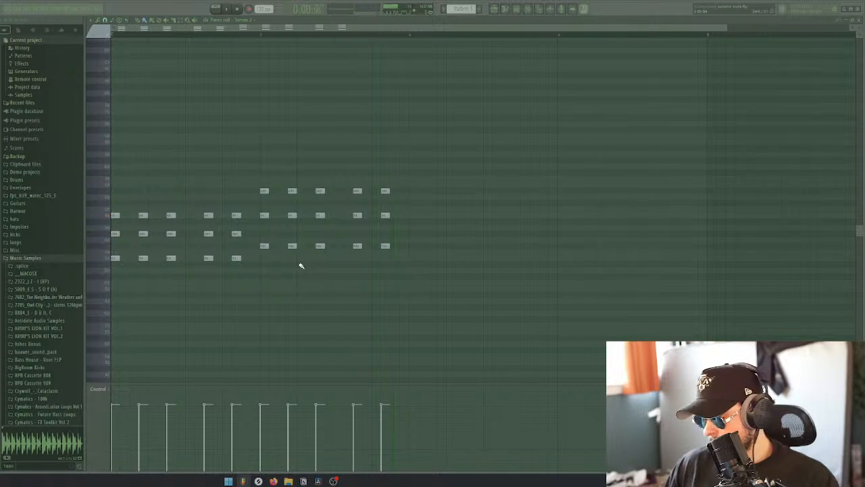
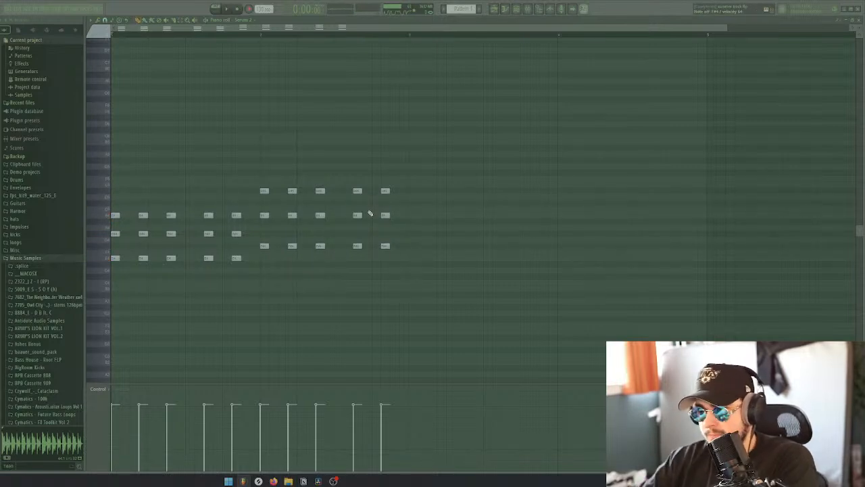
# Write a new three-note chord at the start of the third bar and repeat it in the same five-hit rhythm
pyautogui.click(412, 202)
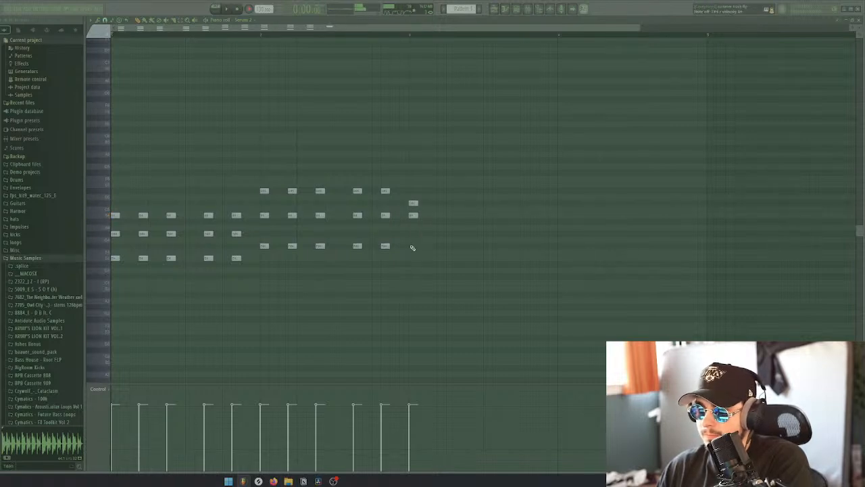
pyautogui.moveTo(431, 262); pyautogui.dragTo(534, 203)
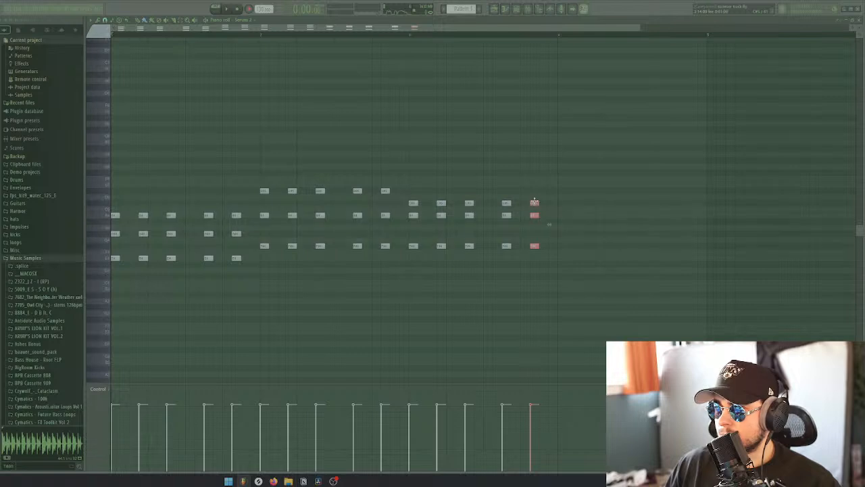
pyautogui.click(531, 184)
# Duplicate the third bar's five chords into the fourth bar, play the pattern back and close the piano roll
pyautogui.moveTo(553, 260); pyautogui.dragTo(409, 169)
pyautogui.moveTo(416, 202); pyautogui.dragTo(563, 201)
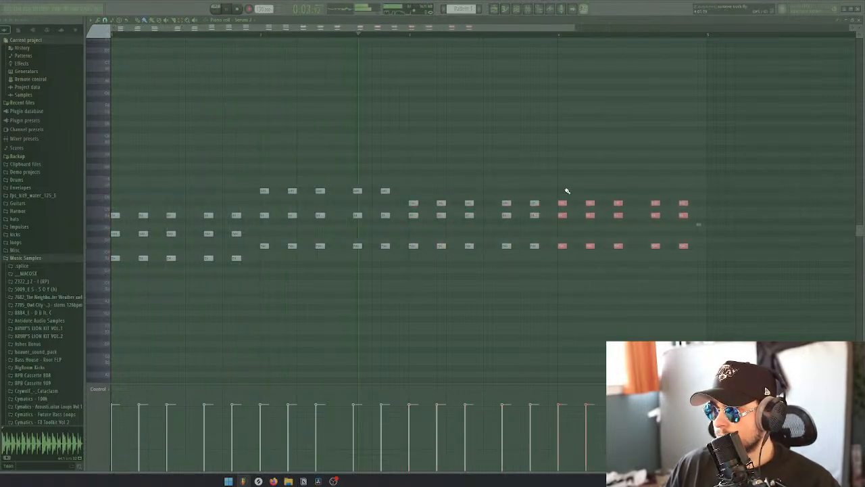
pyautogui.keyDown('ctrl'); pyautogui.click(564, 184); pyautogui.keyUp('ctrl')
pyautogui.scroll(-3, 553, 180)
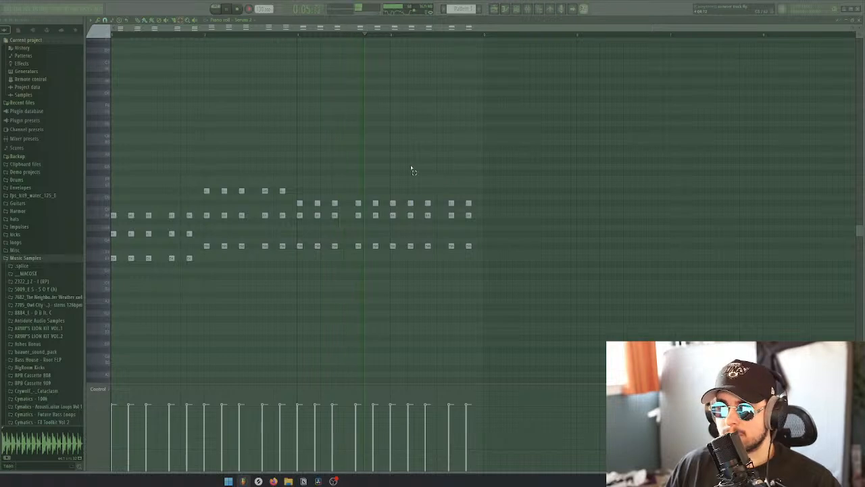
pyautogui.click(854, 25)
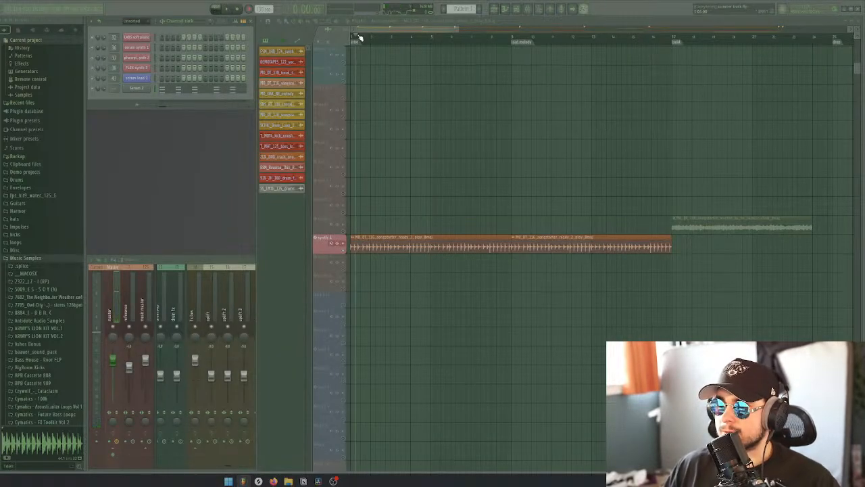
# Play the first songstarter loop clip on the synth 4 track, replace it with two Pattern 1 clips, and play them
pyautogui.press('space')
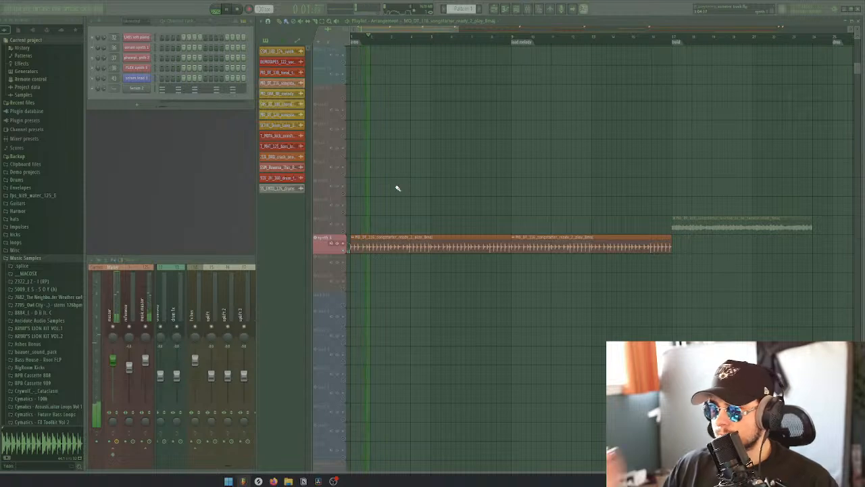
pyautogui.press('space')
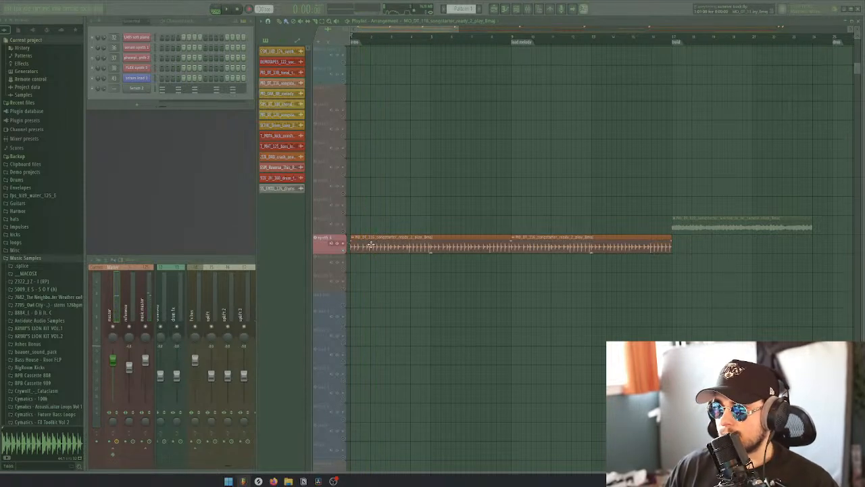
pyautogui.rightClick(371, 245)
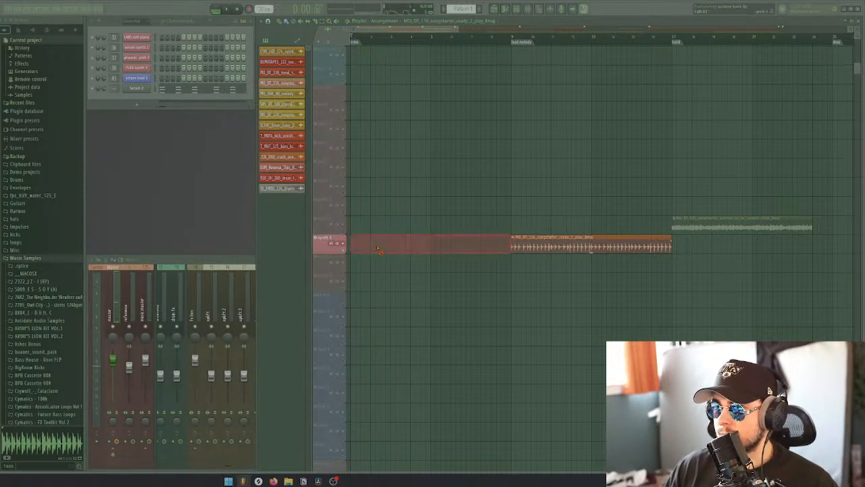
pyautogui.click(269, 42)
pyautogui.click(274, 52)
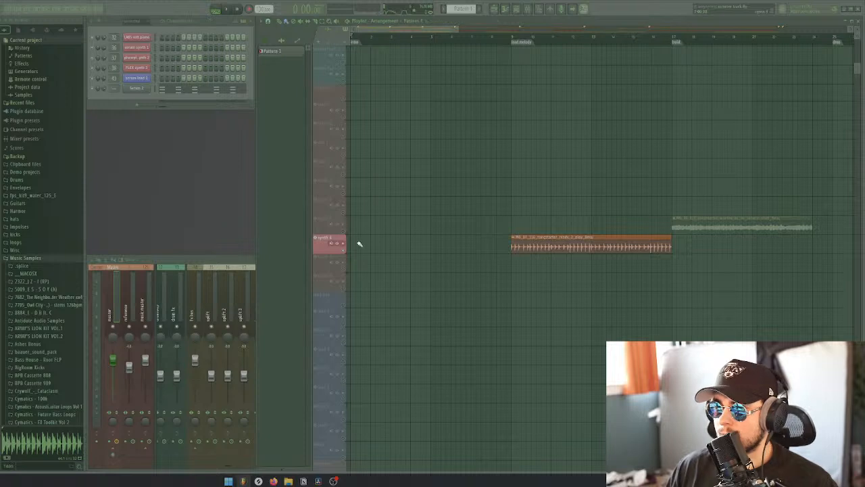
pyautogui.click(357, 243)
pyautogui.click(435, 247)
pyautogui.press('space')
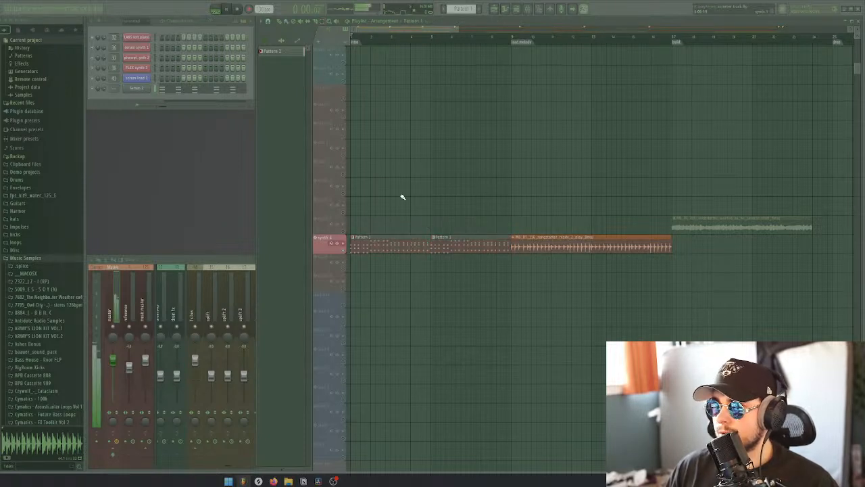
# Replace the loop clip in the lead melody section of synth 4 with two more Pattern 1 clips
pyautogui.scroll(-3, 400, 215)
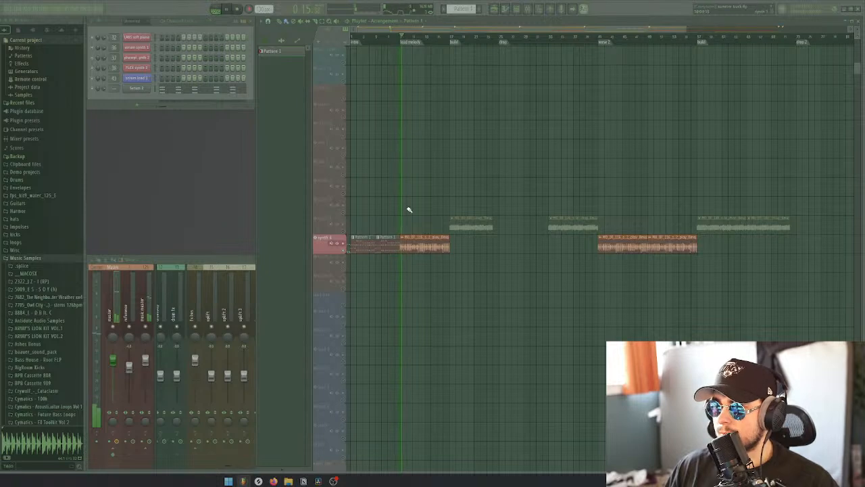
pyautogui.rightClick(406, 244)
pyautogui.moveTo(402, 244); pyautogui.dragTo(433, 245)
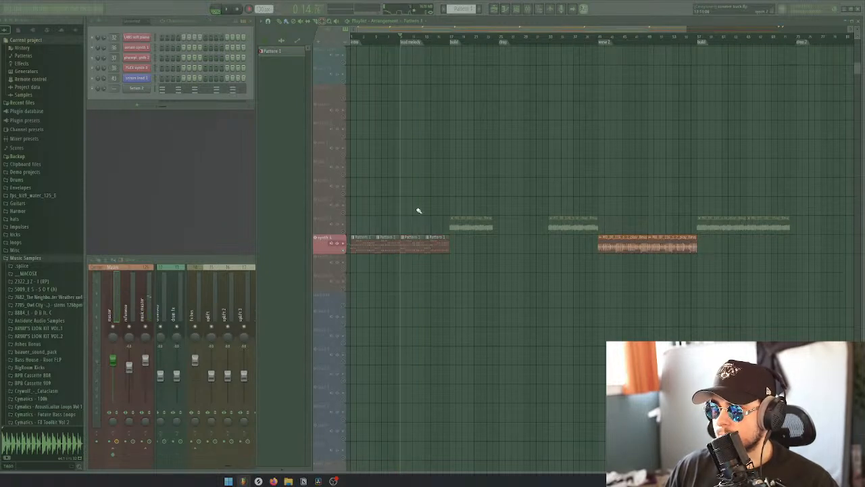
# Open the Serum 2 channel and try different Darker and Soft Attack macro amounts on the pluck during playback
pyautogui.click(143, 90)
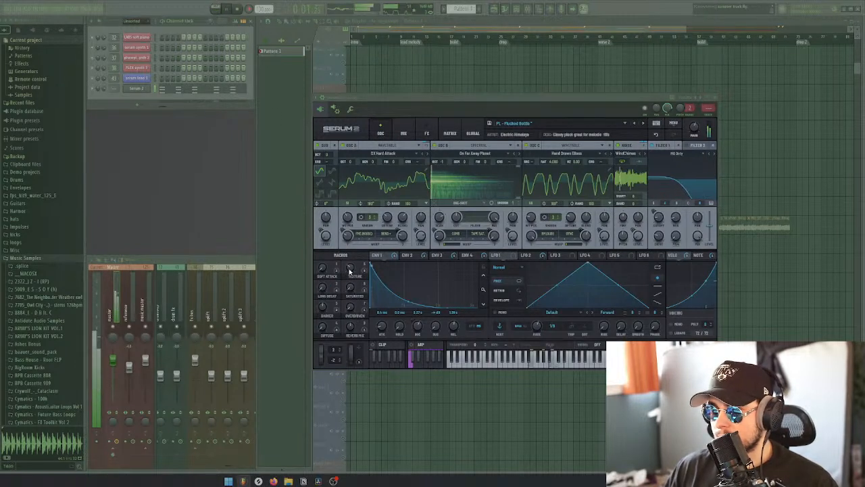
pyautogui.moveTo(327, 316); pyautogui.dragTo(325, 287)
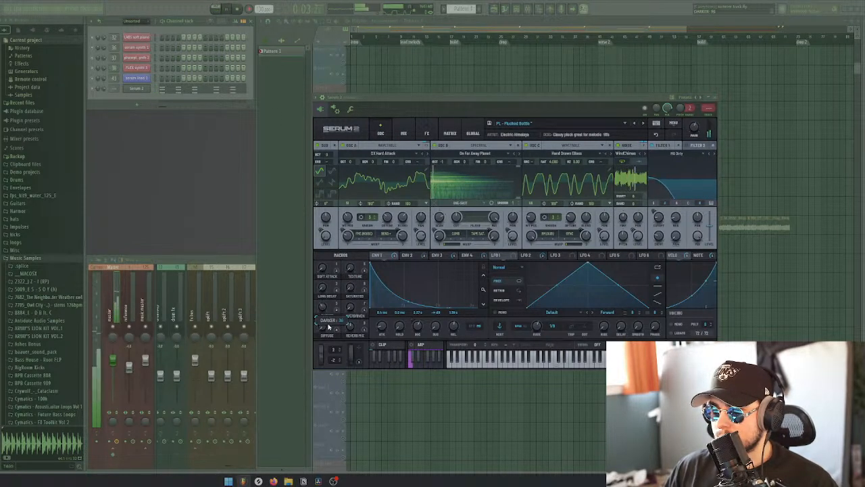
pyautogui.moveTo(328, 326)
pyautogui.mouseDown()
pyautogui.moveTo(328, 336)
pyautogui.moveTo(327, 309)
pyautogui.moveTo(325, 325)
pyautogui.mouseUp()
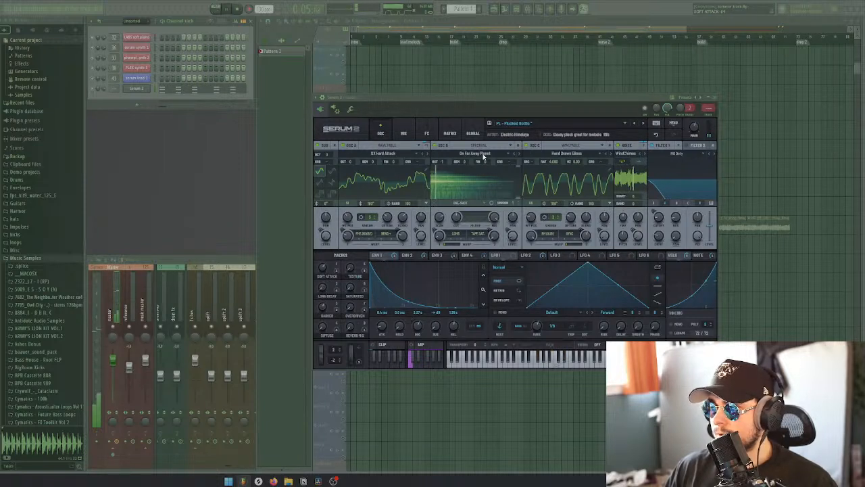
# Open the Serum 2 chords in the piano roll and try the whole pattern one octave lower and one octave higher
pyautogui.click(228, 89)
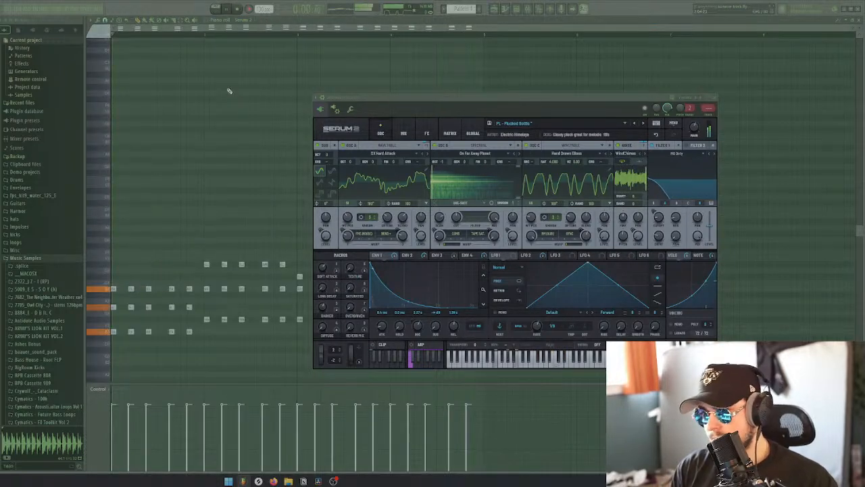
pyautogui.scroll(-5, 228, 91)
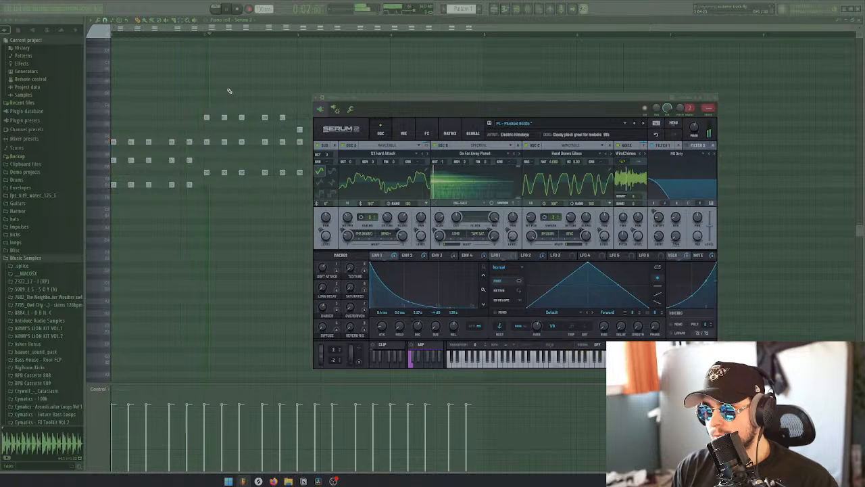
pyautogui.scroll(3, 229, 90)
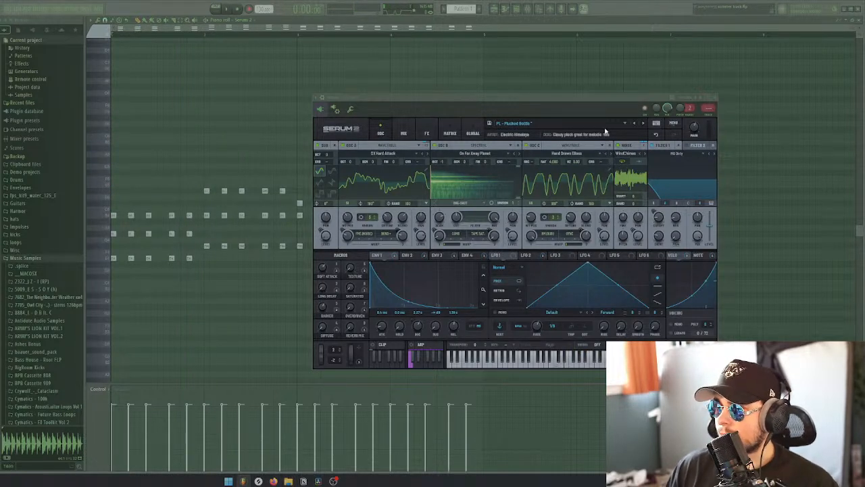
# Audition the next Serum 2 pluck presets, load PL - Poppy Pluck, and close the synth and the piano roll
pyautogui.click(643, 123)
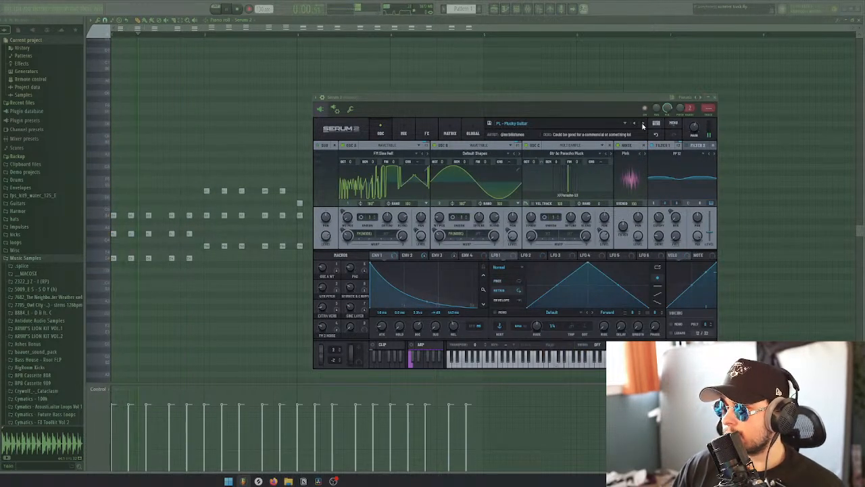
pyautogui.click(643, 123)
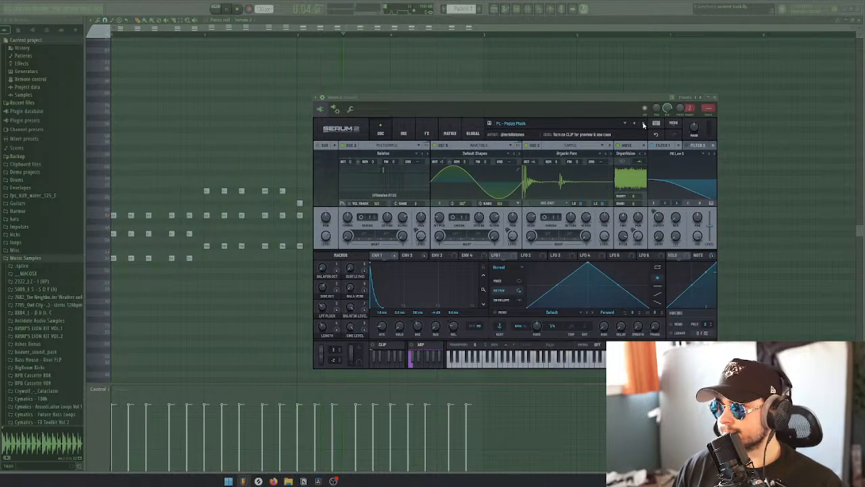
pyautogui.click(643, 124)
pyautogui.click(635, 124)
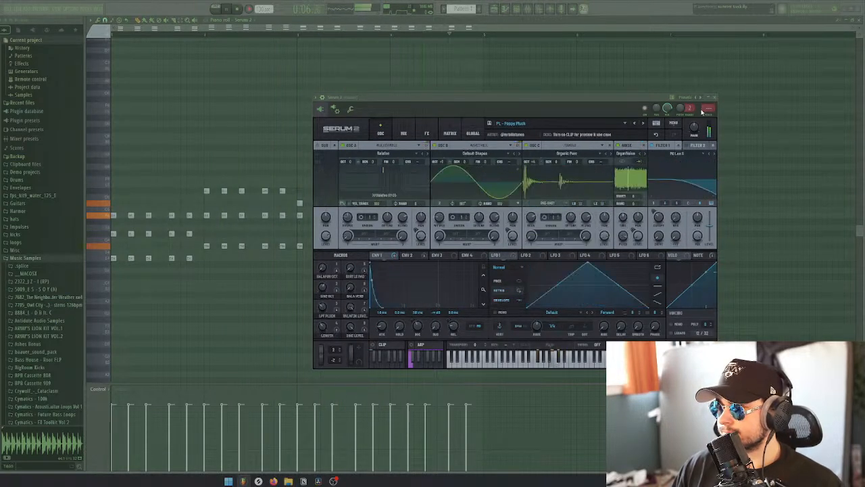
pyautogui.click(716, 100)
pyautogui.press('Escape')
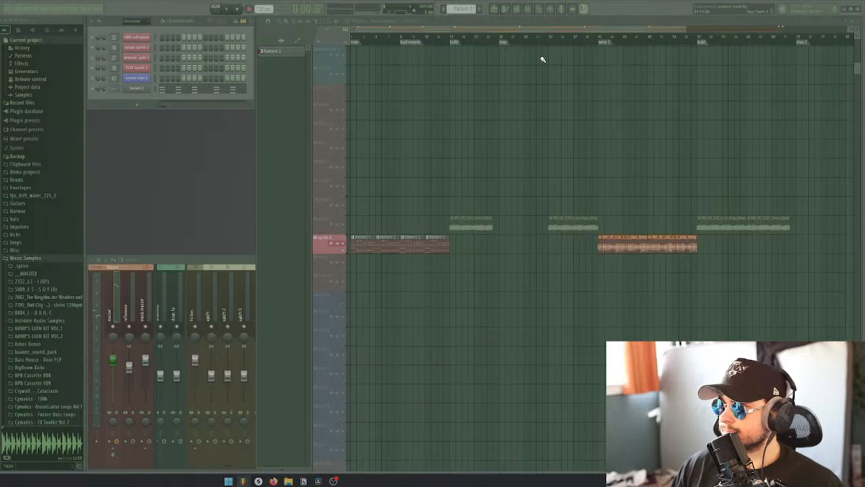
# Take the synth 4 track out of solo and play the full arrangement from the start
pyautogui.rightClick(343, 251)
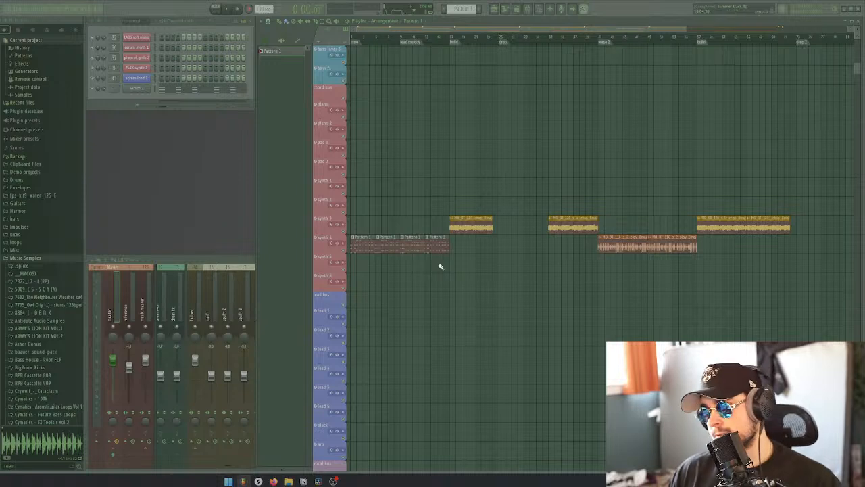
pyautogui.scroll(-3, 447, 276)
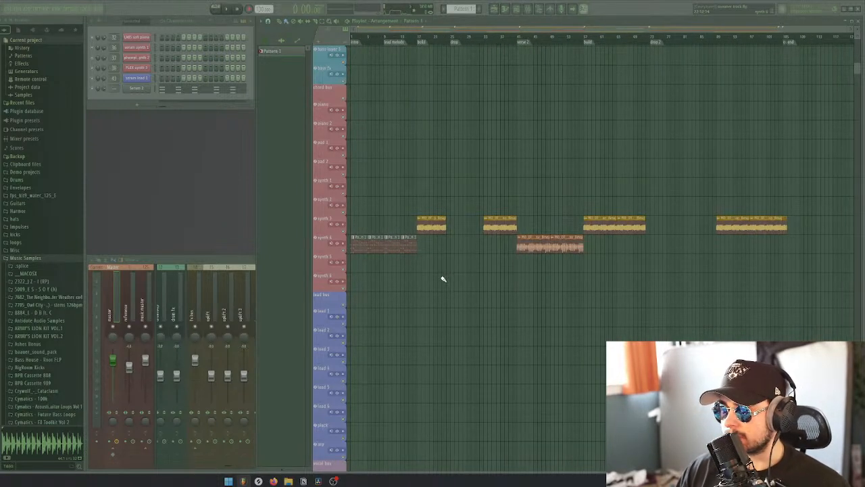
pyautogui.moveTo(369, 39); pyautogui.dragTo(351, 38)
pyautogui.press('space')
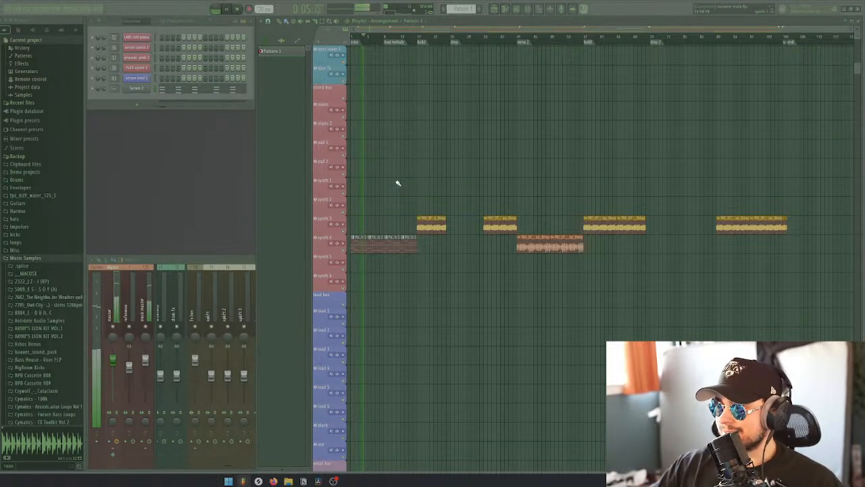
pyautogui.press('space')
# Delete the Pattern 1 clips from synth 4, place two copies of the songstarter loop there instead, and play them
pyautogui.rightClick(391, 247)
pyautogui.rightClick(374, 247)
pyautogui.rightClick(357, 248)
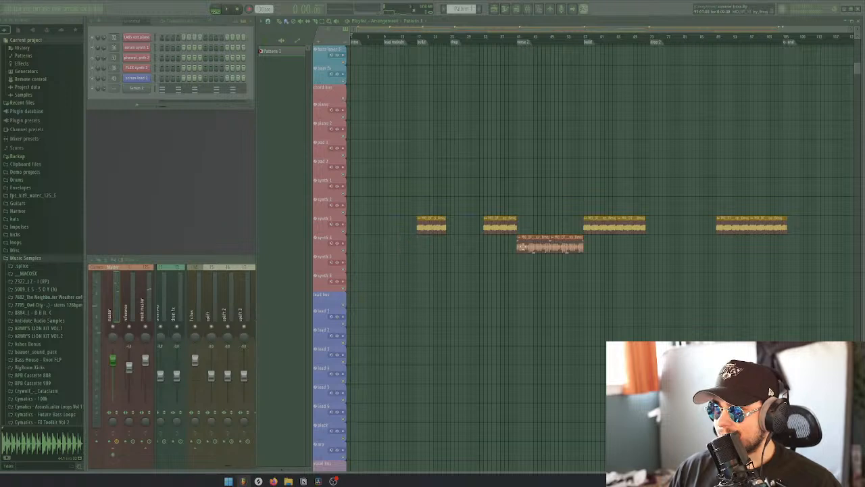
pyautogui.click(522, 247)
pyautogui.moveTo(388, 247); pyautogui.dragTo(413, 249)
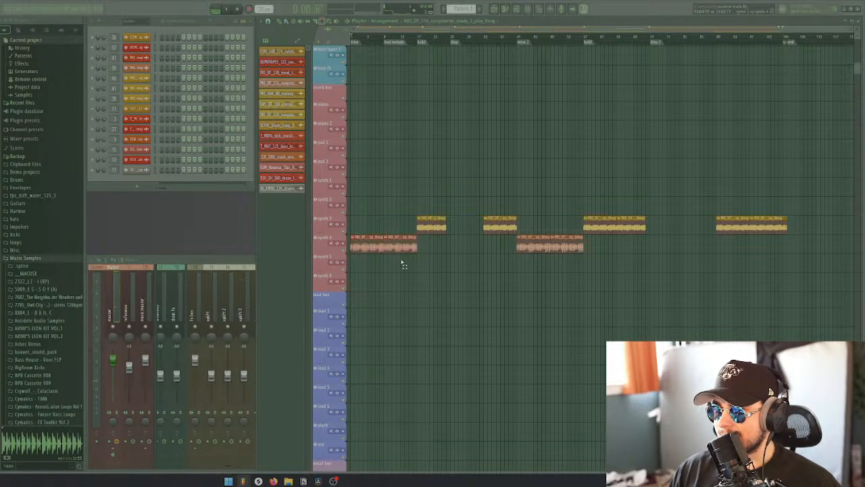
pyautogui.press('space')
pyautogui.press('space')
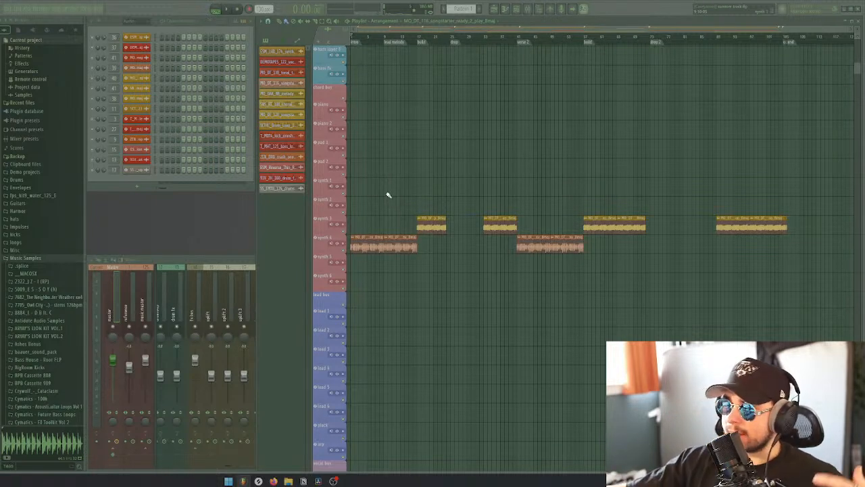
# Delete the first songstarter loop clip on synth 4 and fill its eight bars with two Pattern 1 clips
pyautogui.rightClick(370, 247)
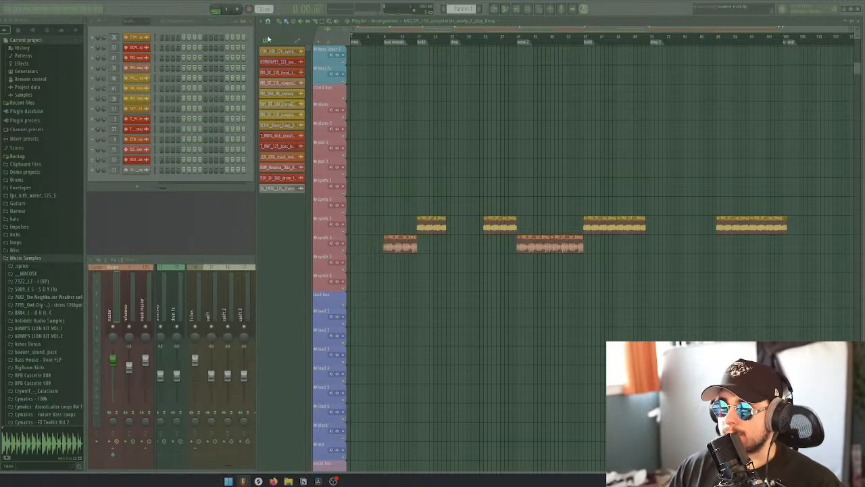
pyautogui.click(269, 40)
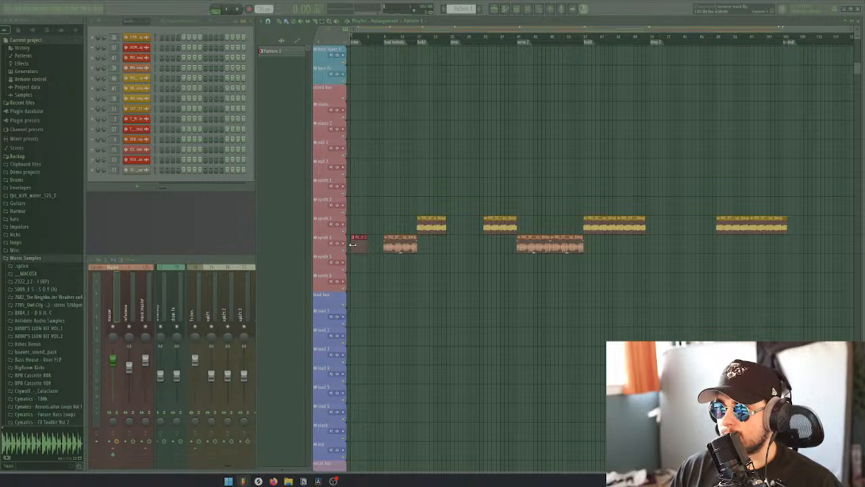
pyautogui.keyDown('ctrl'); pyautogui.scroll(5, 360, 217); pyautogui.keyUp('ctrl')
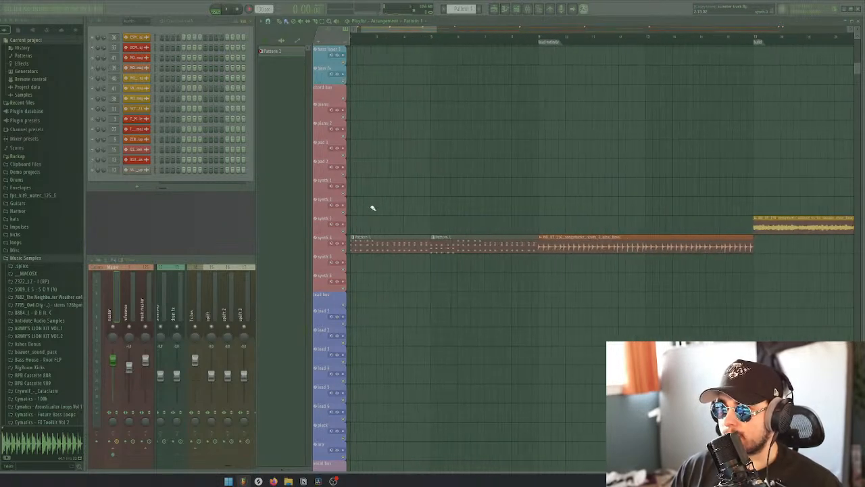
# Play the second Pattern 1 clip, solo the synth 4 track, and compare it with the loop from the lead melody marker
pyautogui.click(464, 42)
pyautogui.press('space')
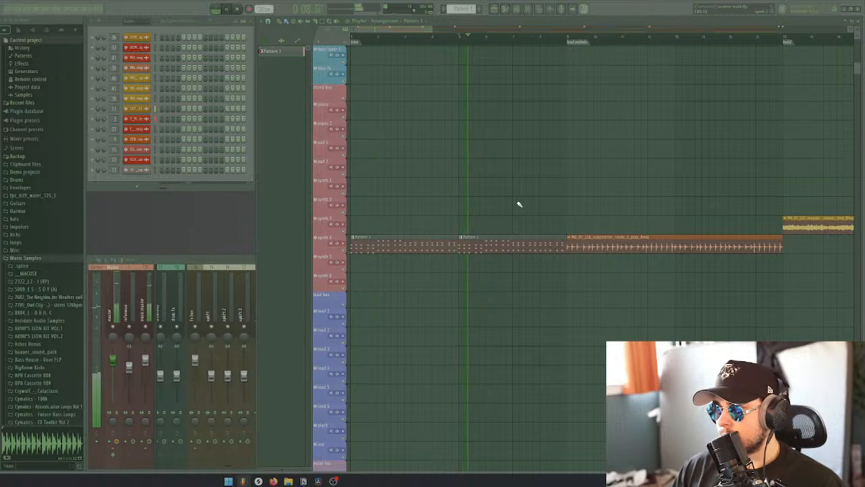
pyautogui.press('space')
pyautogui.rightClick(344, 252)
pyautogui.press('space')
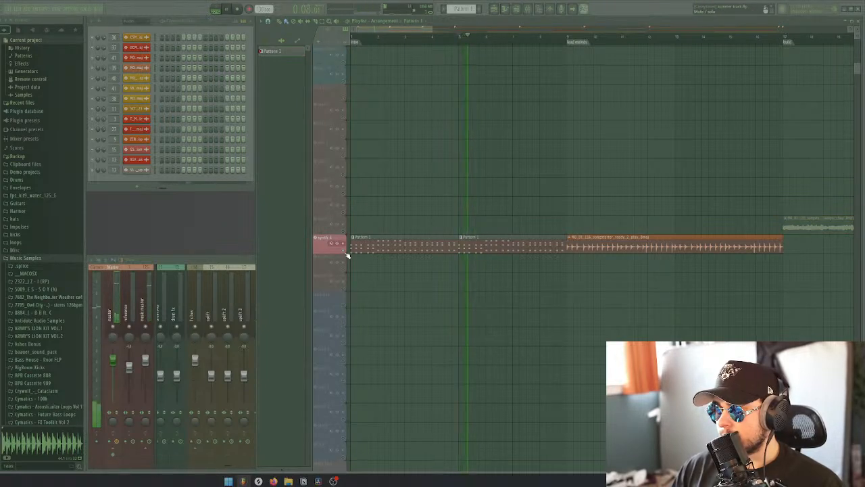
pyautogui.press('space')
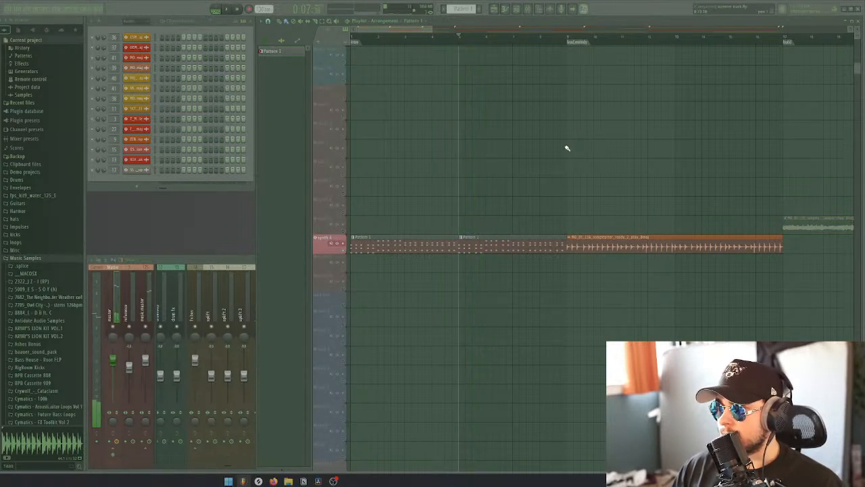
pyautogui.click(568, 36)
pyautogui.press('space')
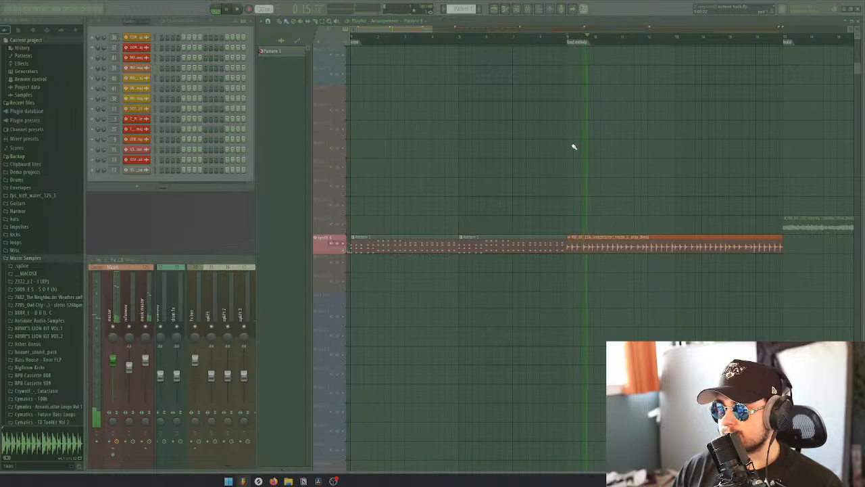
# Compare the second Pattern 1 clip with the songstarter loop at the lead melody marker by playing them alternately
pyautogui.scroll(-1, 638, 160)
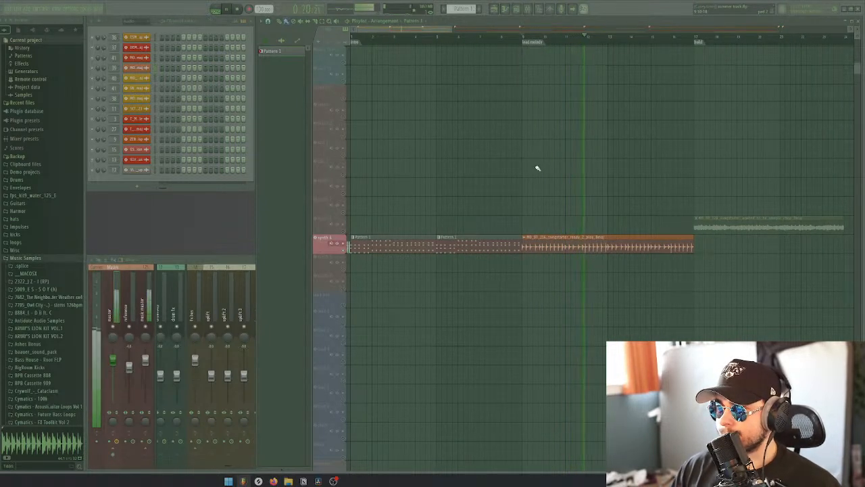
pyautogui.press('space')
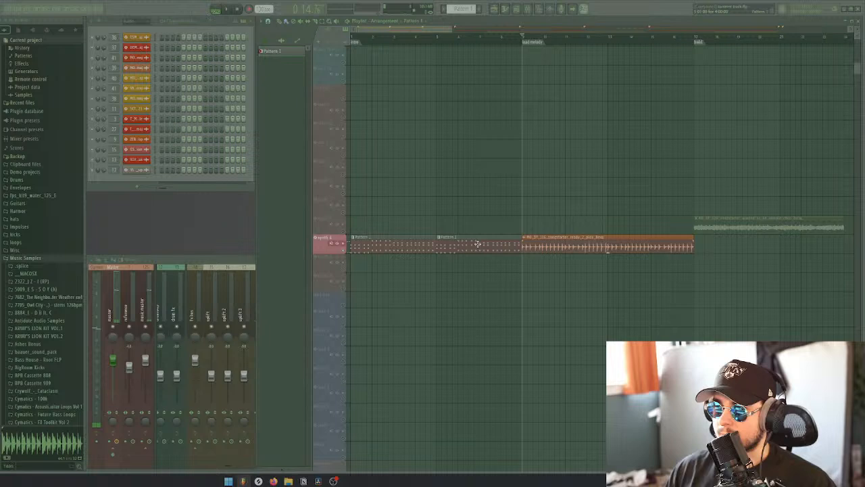
pyautogui.click(437, 42)
pyautogui.press('space')
pyautogui.press('space')
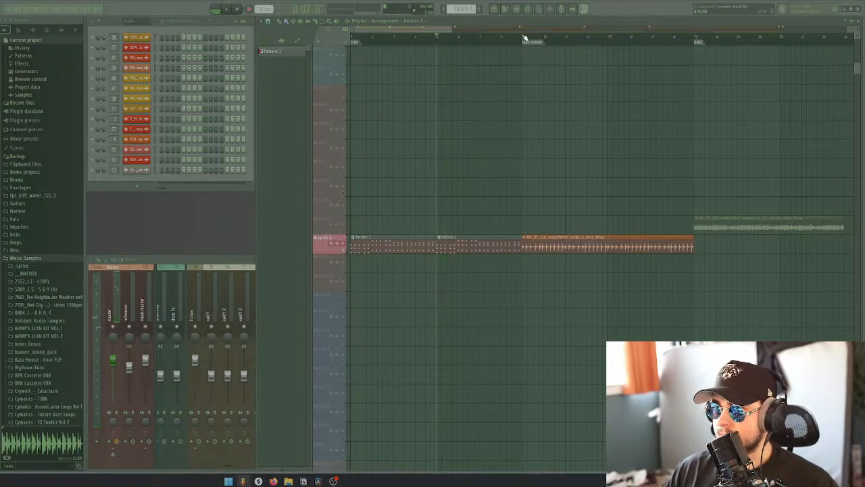
pyautogui.click(524, 37)
pyautogui.press('space')
pyautogui.press('space')
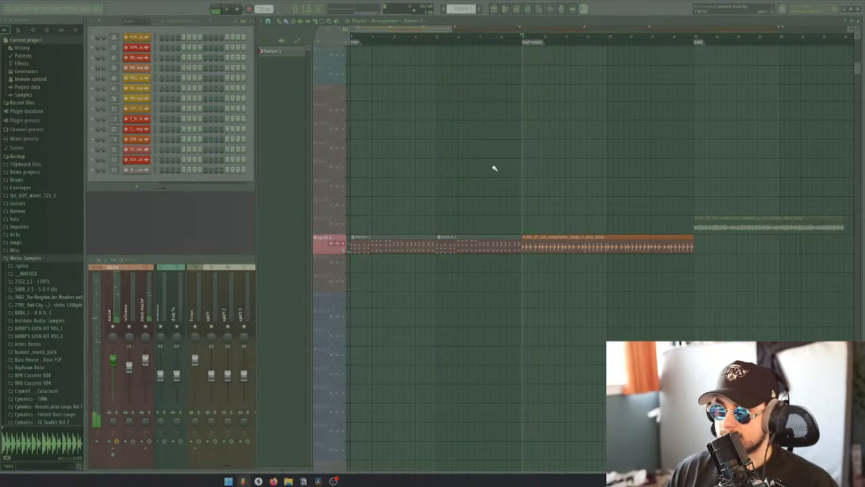
pyautogui.click(438, 42)
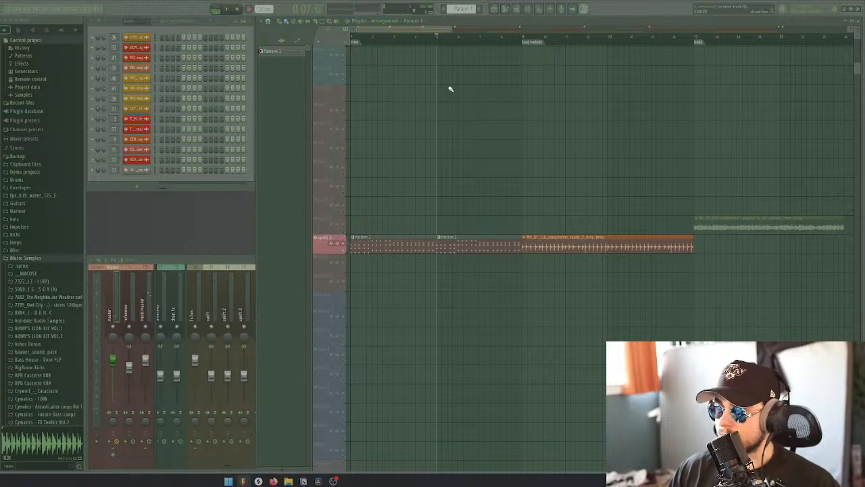
pyautogui.press('space')
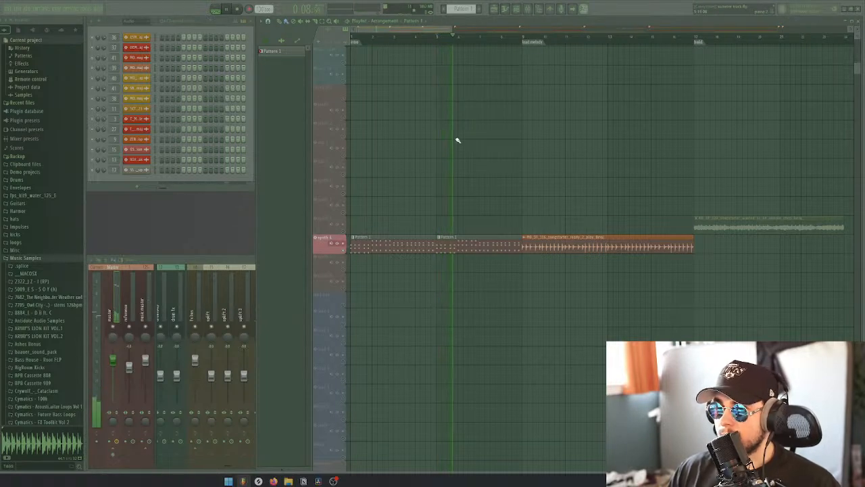
pyautogui.press('space')
pyautogui.press('space')
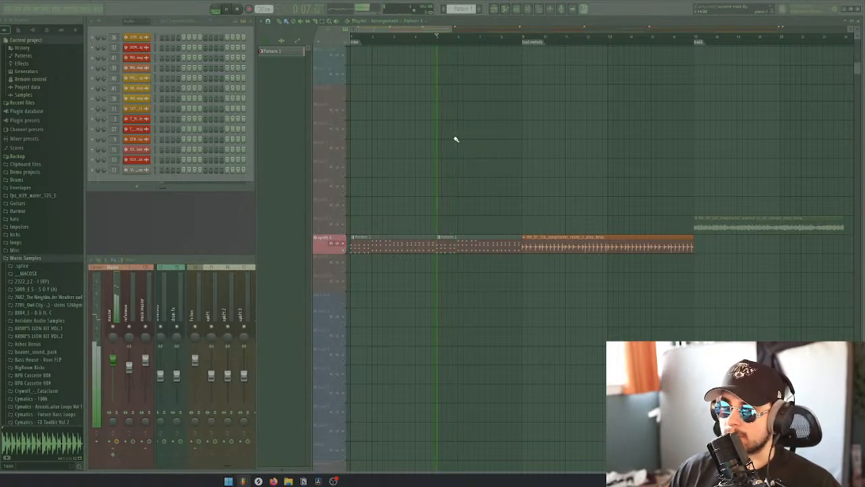
pyautogui.press('space')
pyautogui.click(517, 37)
pyautogui.press('space')
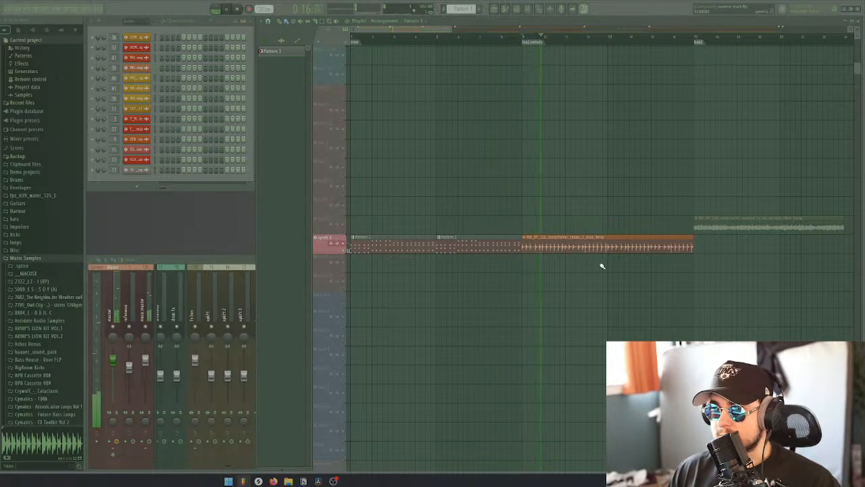
pyautogui.press('space')
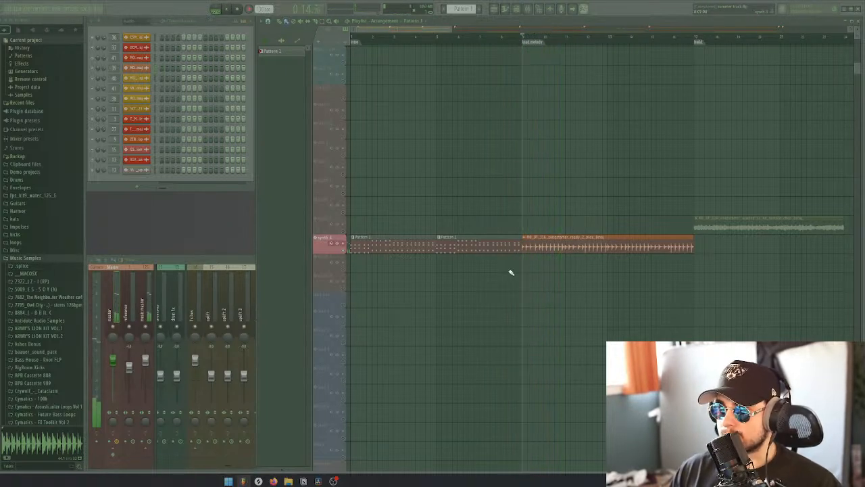
# Replace the two intro Pattern 1 clips on synth 4 with the songstarter loop, and take the track out of solo
pyautogui.scroll(-5, 510, 270)
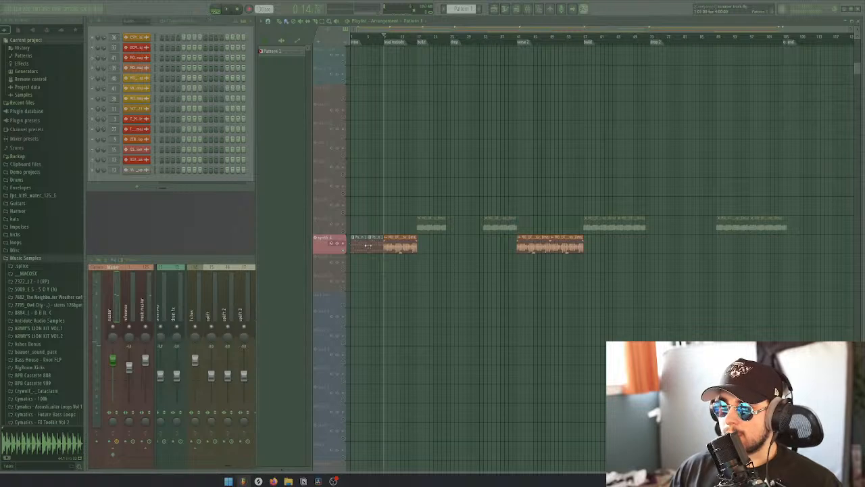
pyautogui.press('space')
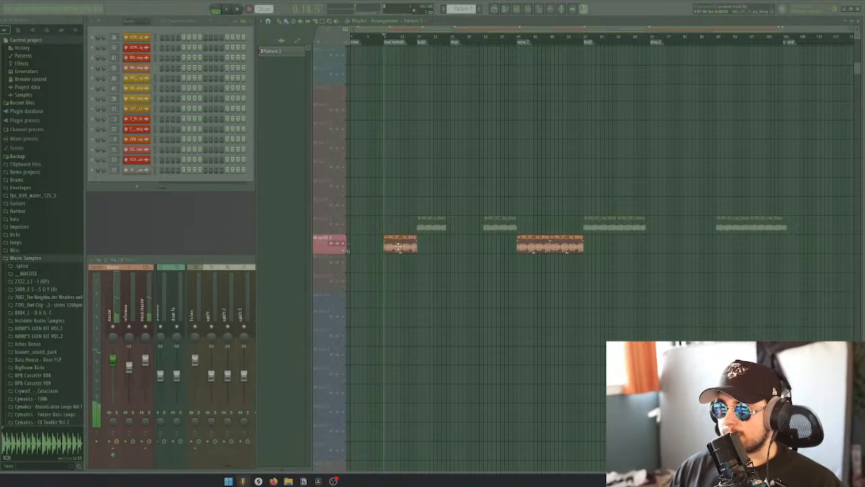
pyautogui.press('space')
pyautogui.click(393, 246)
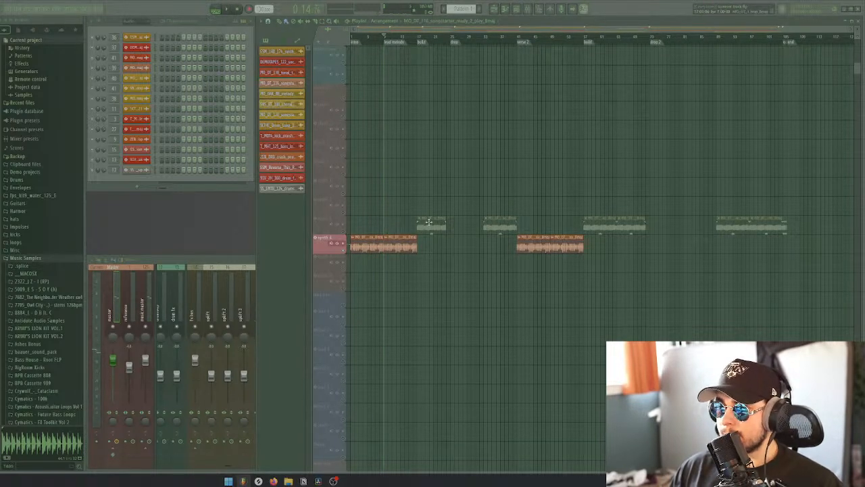
pyautogui.rightClick(345, 251)
pyautogui.rightClick(345, 252)
pyautogui.rightClick(343, 252)
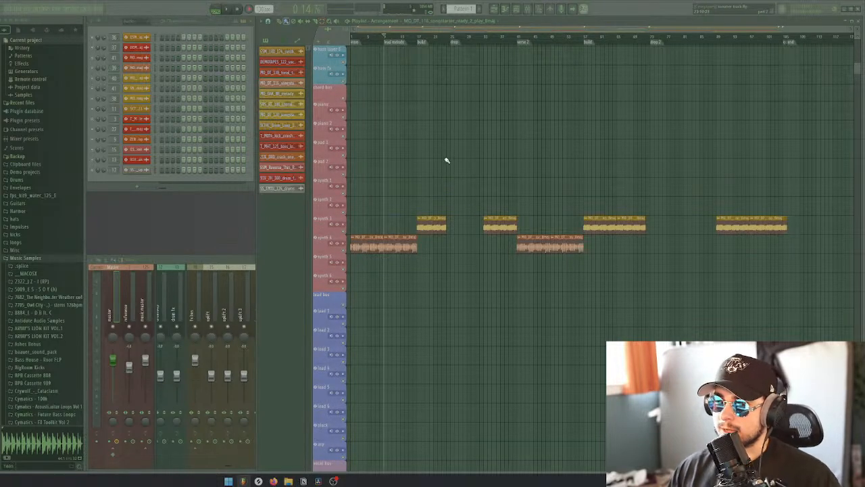
# Solo bass layer 1, listen to its bass loop in the lead melody section, and take it out of solo
pyautogui.scroll(5, 463, 146)
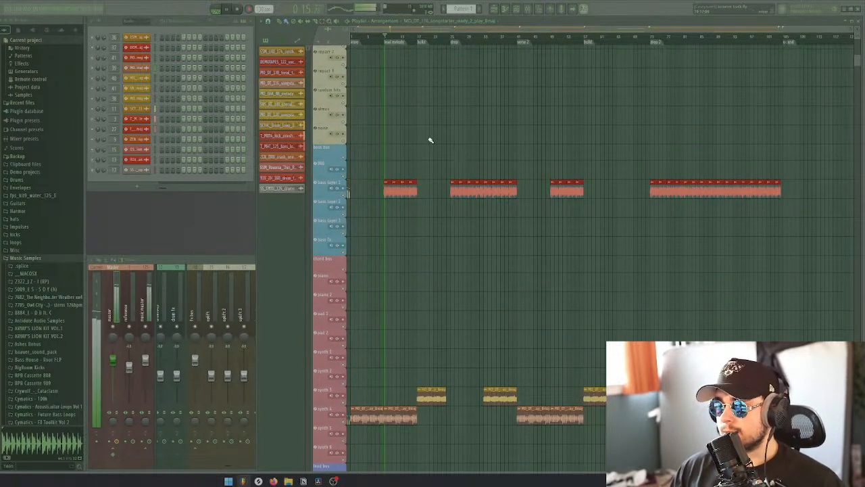
pyautogui.rightClick(347, 197)
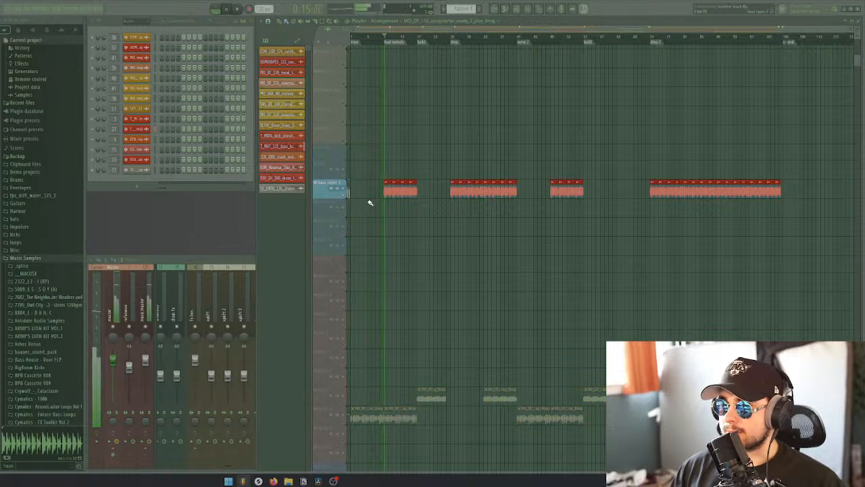
pyautogui.scroll(3, 401, 209)
pyautogui.scroll(-3, 407, 215)
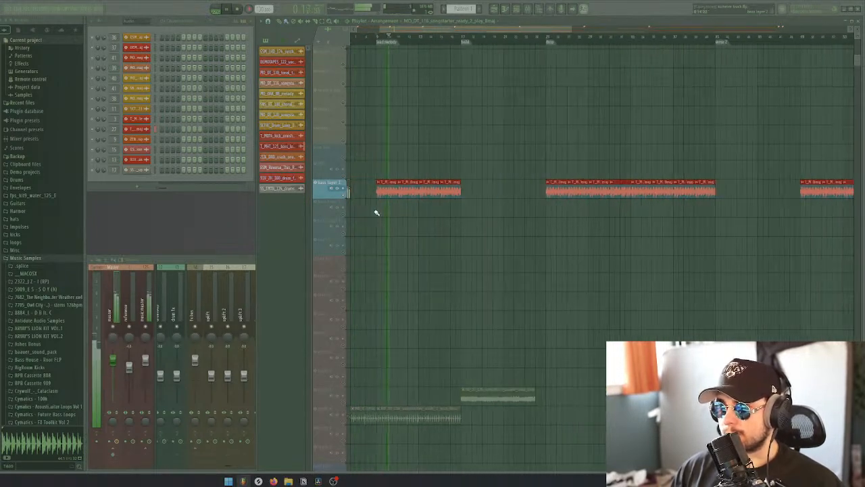
pyautogui.scroll(5, 378, 212)
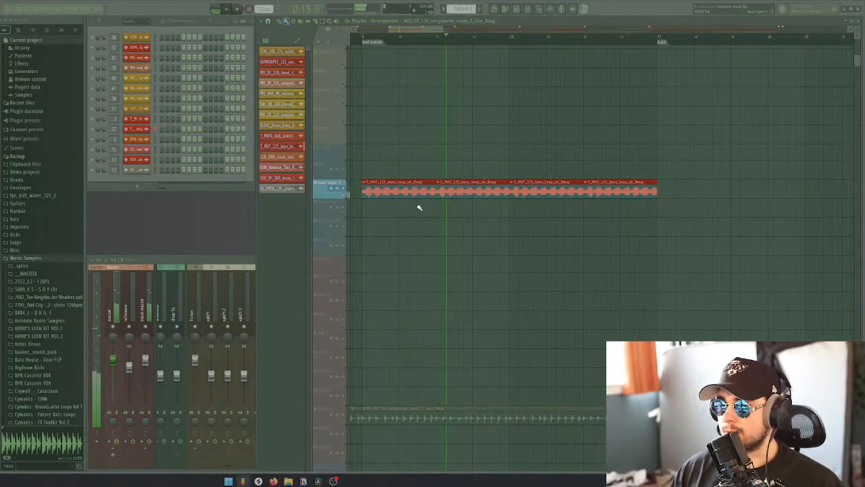
pyautogui.scroll(-4, 449, 229)
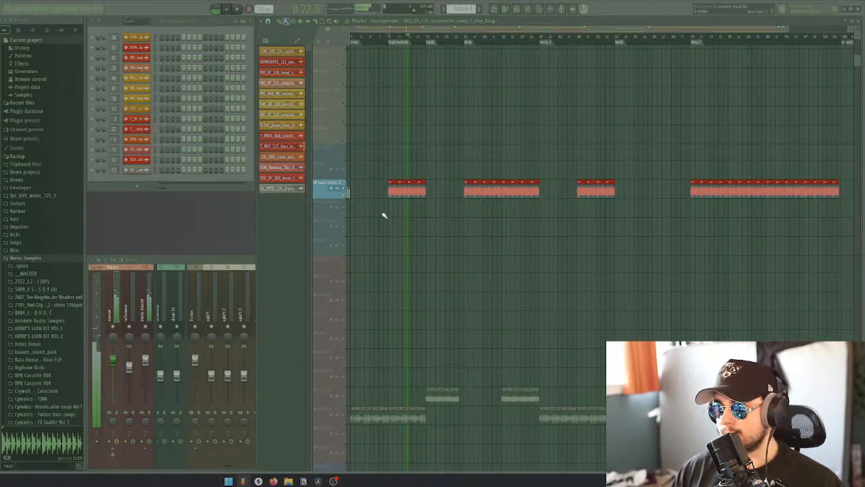
pyautogui.rightClick(343, 196)
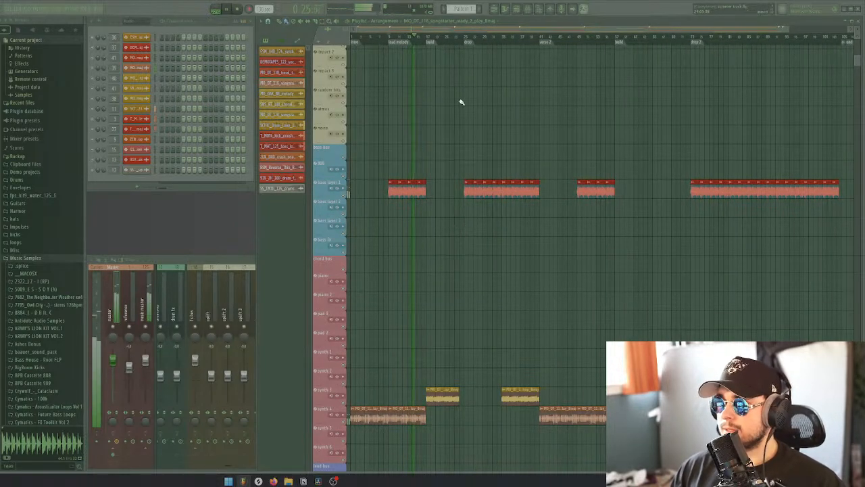
# Play from the drop marker and add kHs Distortion to the bass layer 1 mixer track
pyautogui.press('space')
pyautogui.click(465, 36)
pyautogui.press('space')
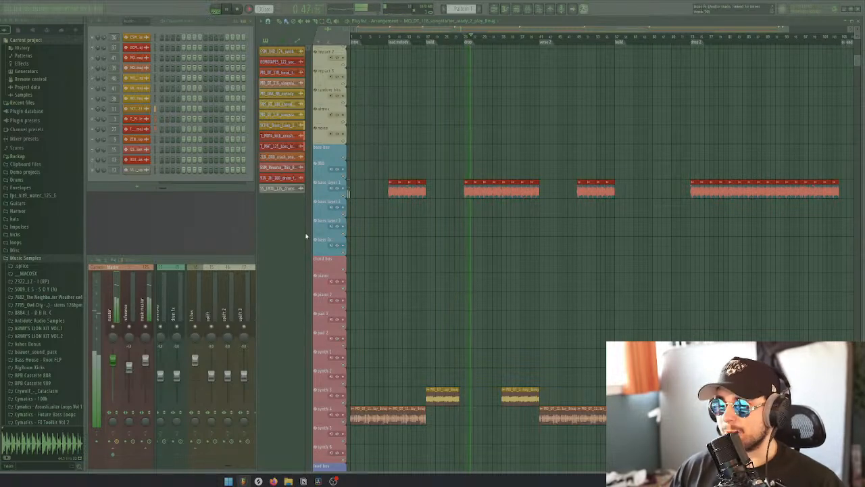
pyautogui.click(237, 257)
pyautogui.scroll(-3, 301, 289)
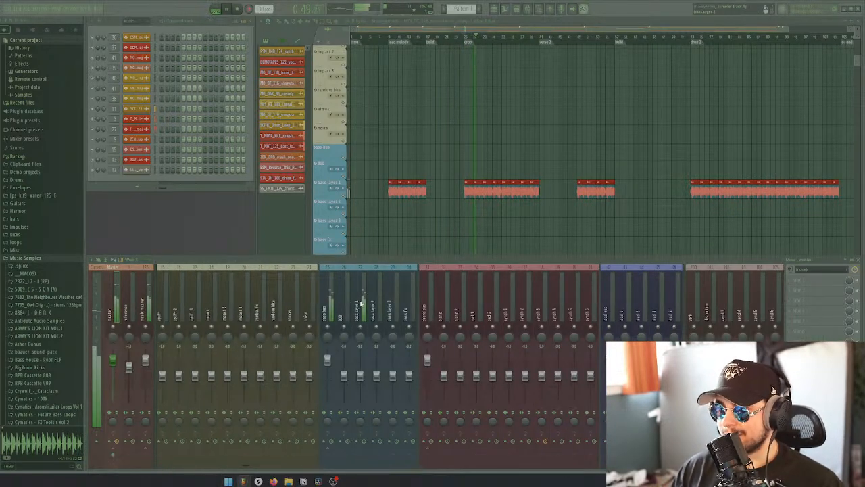
pyautogui.click(808, 282)
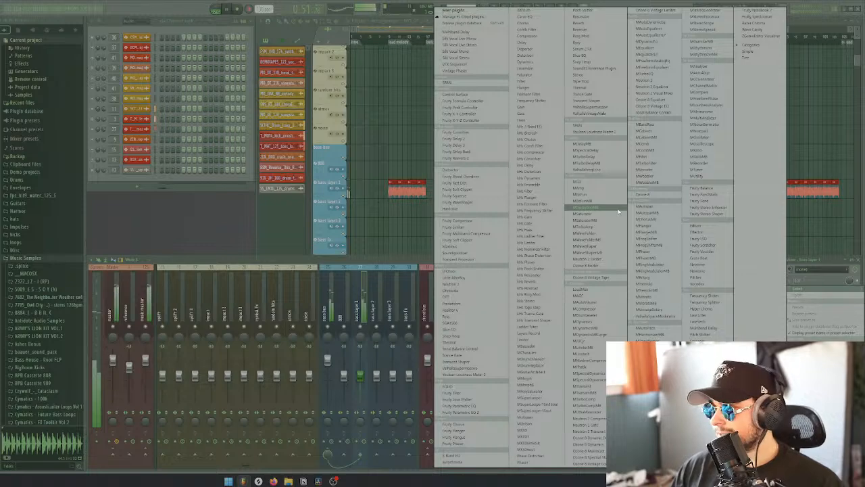
pyautogui.click(534, 171)
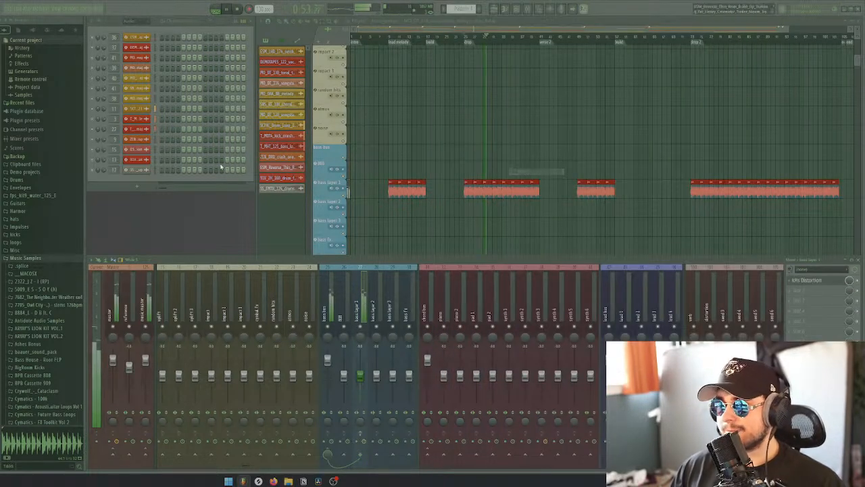
# Load the factory Saturation preset in the bass layer 1 distortion and leave the preset browser
pyautogui.moveTo(136, 145); pyautogui.dragTo(286, 138)
pyautogui.click(312, 155)
pyautogui.click(277, 210)
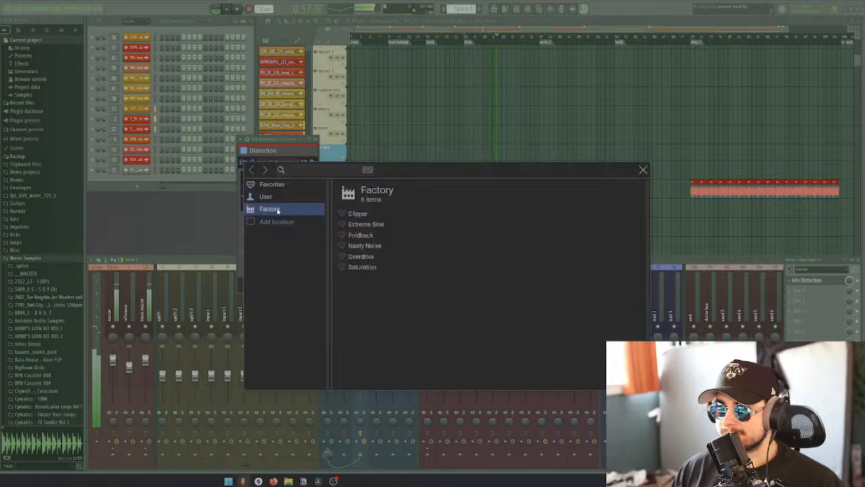
pyautogui.click(374, 267)
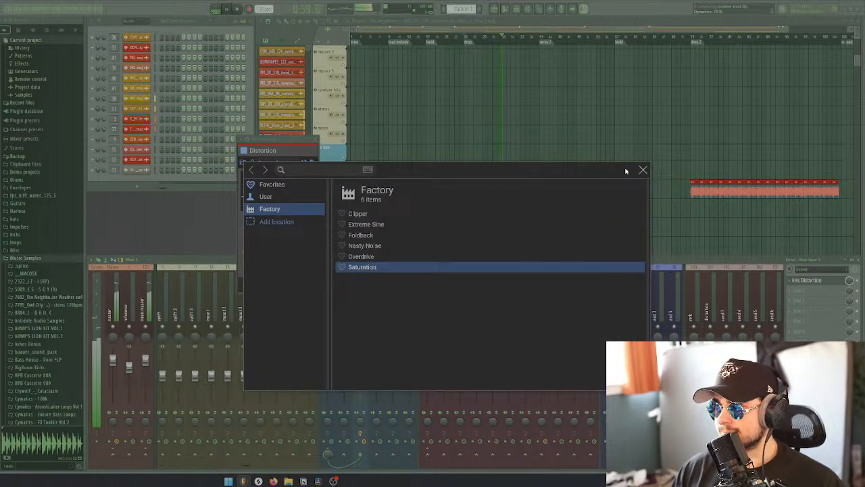
pyautogui.click(642, 170)
# Lower the distortion's mix, set its drive to about +2 dB, and close the effect
pyautogui.moveTo(308, 268); pyautogui.dragTo(307, 308)
pyautogui.moveTo(254, 235); pyautogui.dragTo(255, 230)
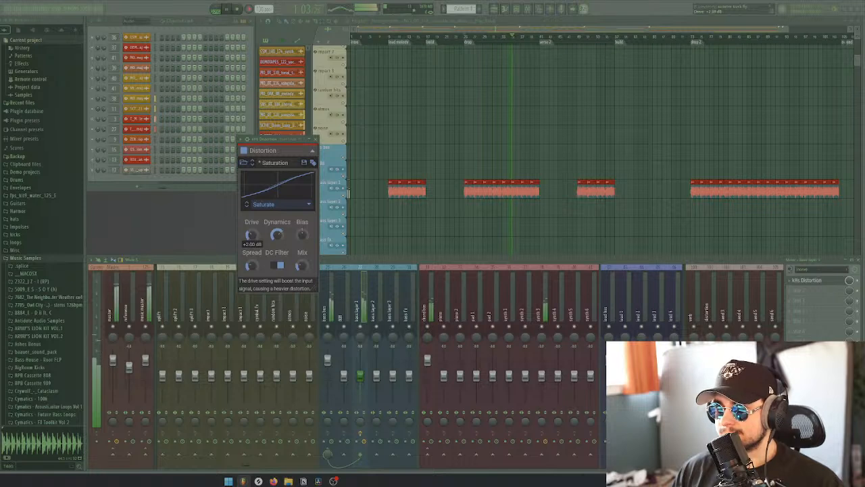
pyautogui.scroll(-8, 518, 219)
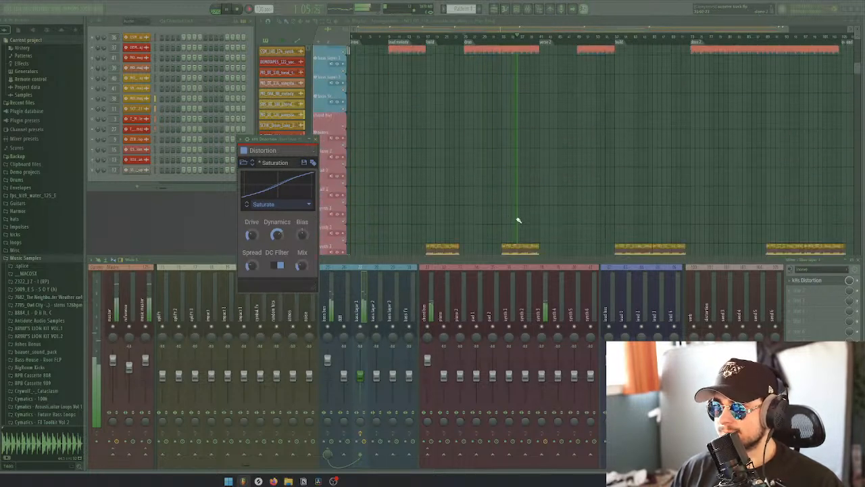
pyautogui.click(316, 140)
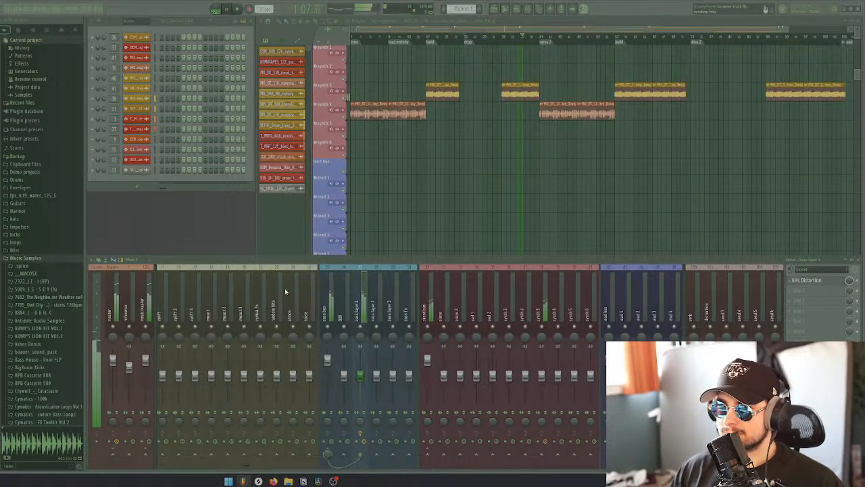
# Add Fruity Parametric EQ 2 to the synth 3 mixer track
pyautogui.scroll(-10, 332, 305)
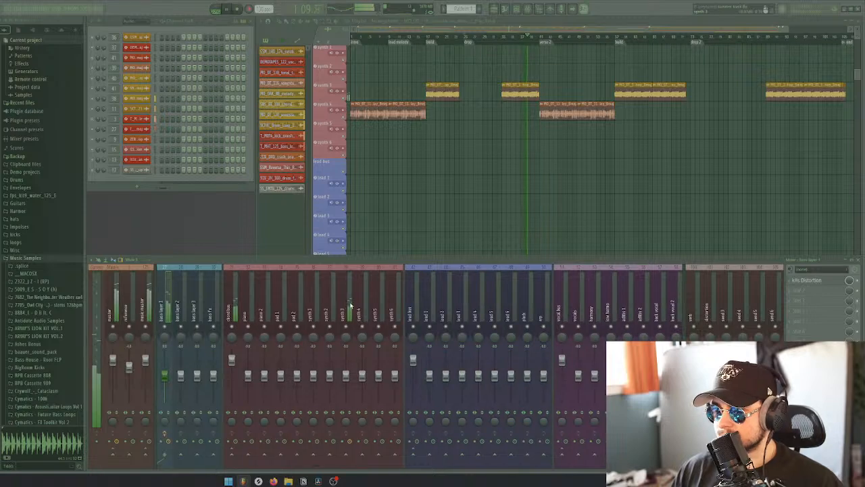
pyautogui.click(815, 281)
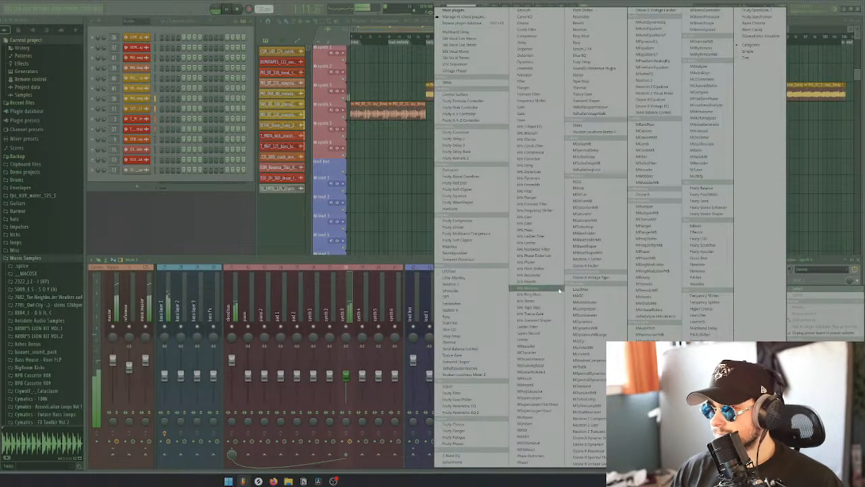
pyautogui.click(481, 413)
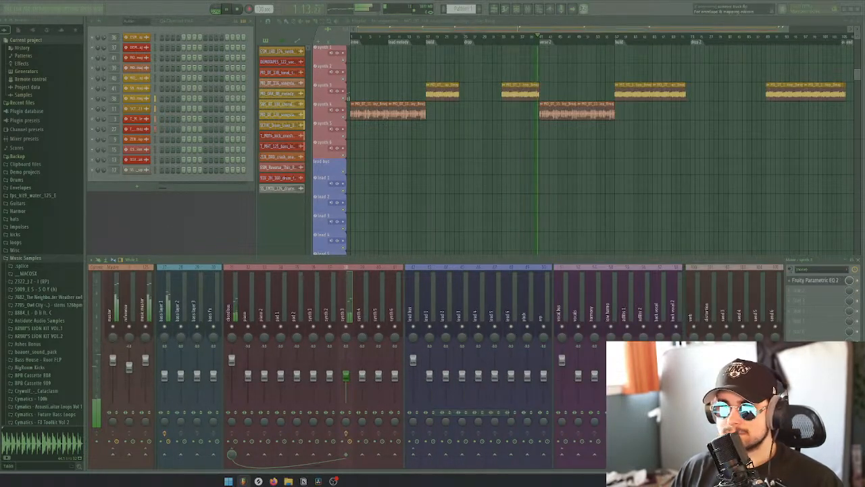
# Make the first EQ band a high pass, raise its cutoff to the third band's frequency, and play the second synth 3 clip
pyautogui.press('space')
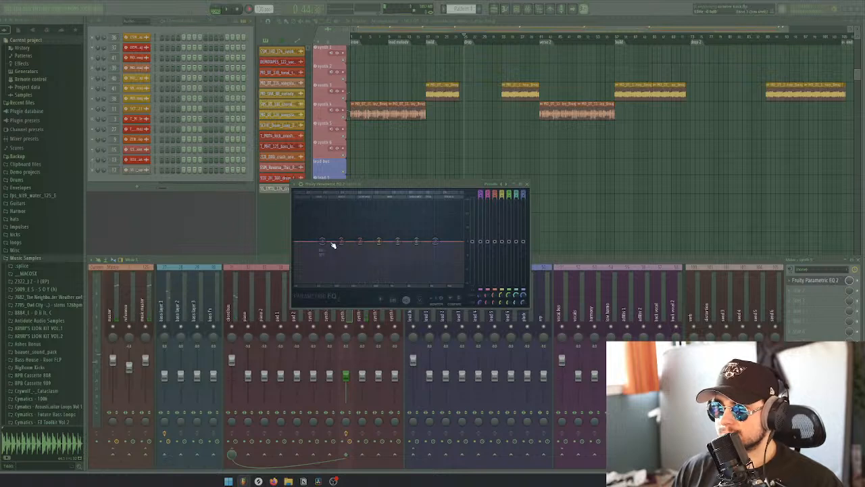
pyautogui.rightClick(327, 243)
pyautogui.moveTo(331, 260)
pyautogui.click(361, 278)
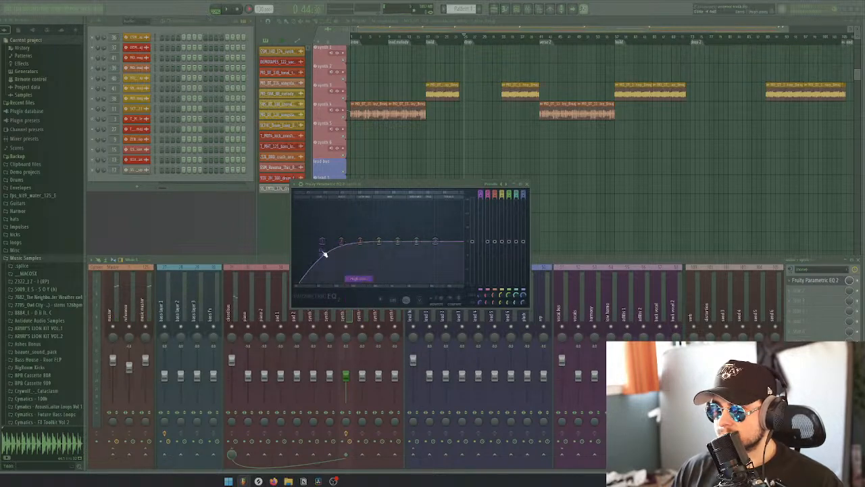
pyautogui.moveTo(323, 242); pyautogui.dragTo(361, 241)
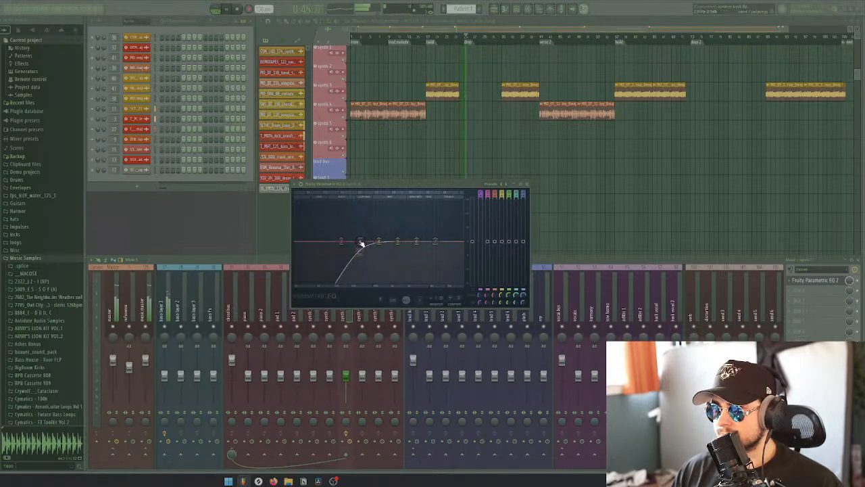
pyautogui.click(505, 42)
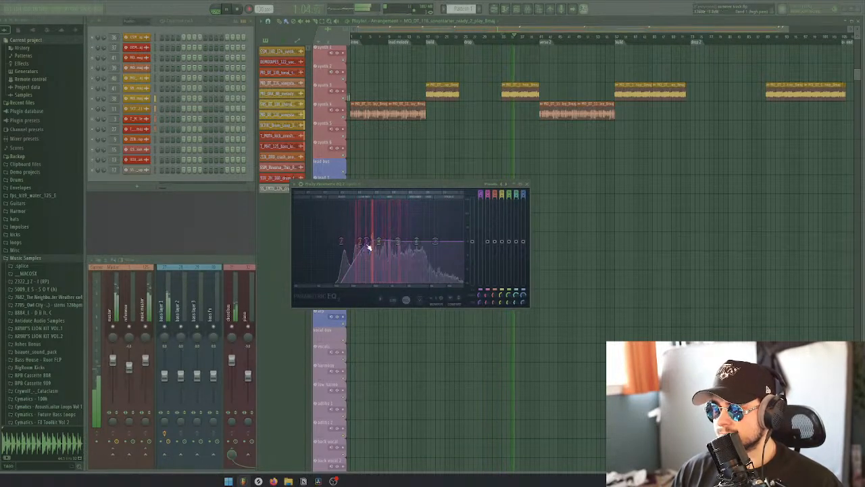
# Close the synth 3 equalizer and add Fruity Parametric EQ 2 to the bass layer 1 mixer track
pyautogui.click(528, 184)
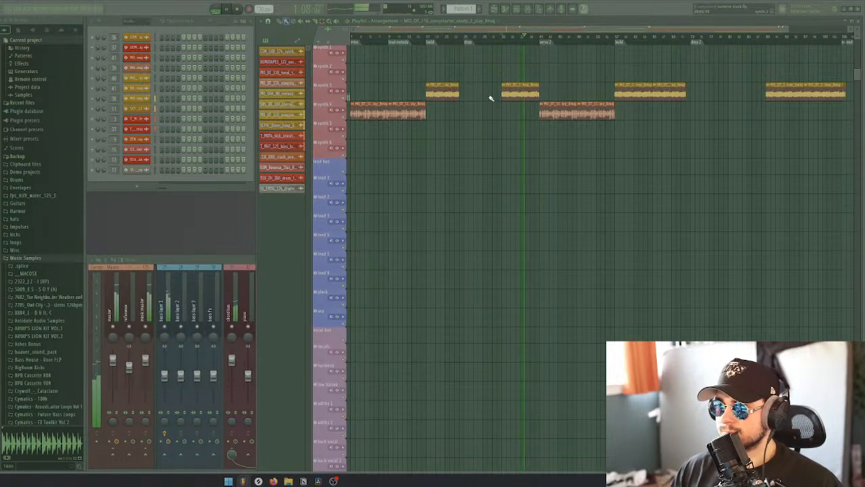
pyautogui.scroll(5, 491, 105)
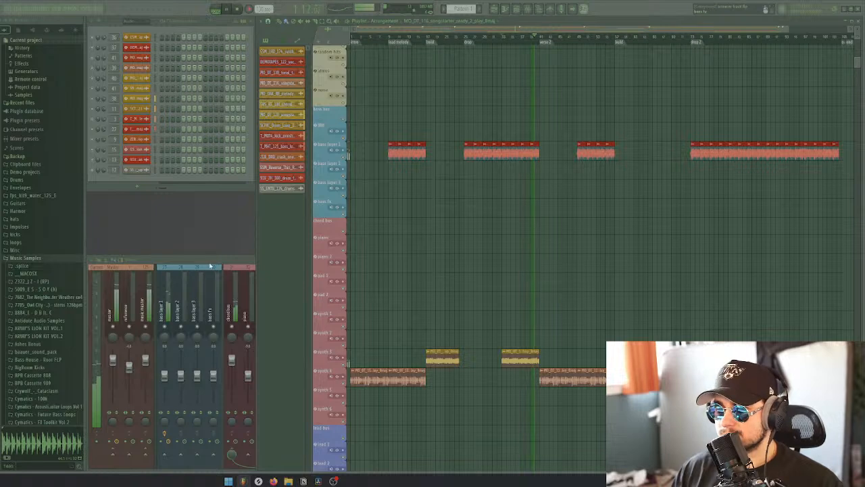
pyautogui.click(164, 304)
pyautogui.click(806, 290)
pyautogui.moveTo(801, 299)
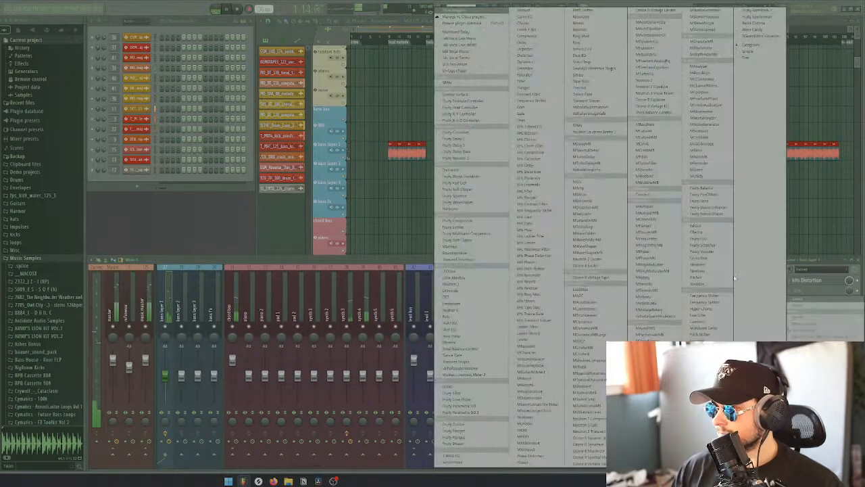
pyautogui.click(466, 412)
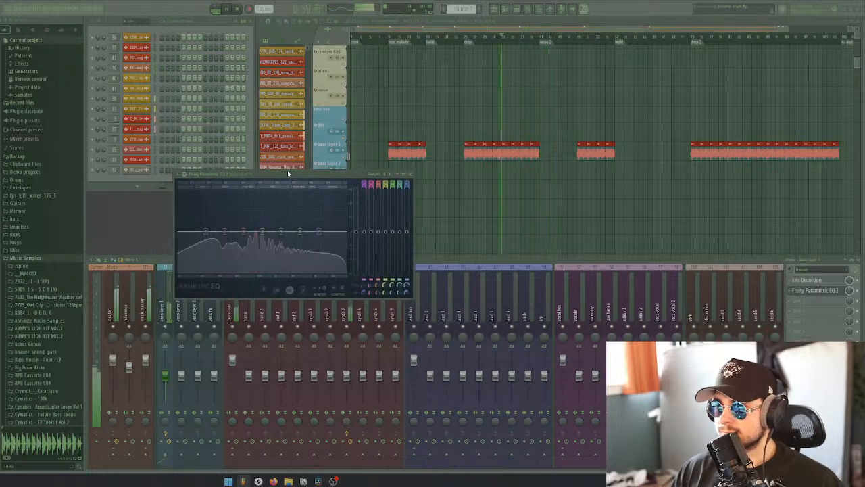
# Make the highest EQ band on bass layer 1 a low pass, fine-tune it during playback, and close the equalizer
pyautogui.rightClick(319, 233)
pyautogui.moveTo(329, 250)
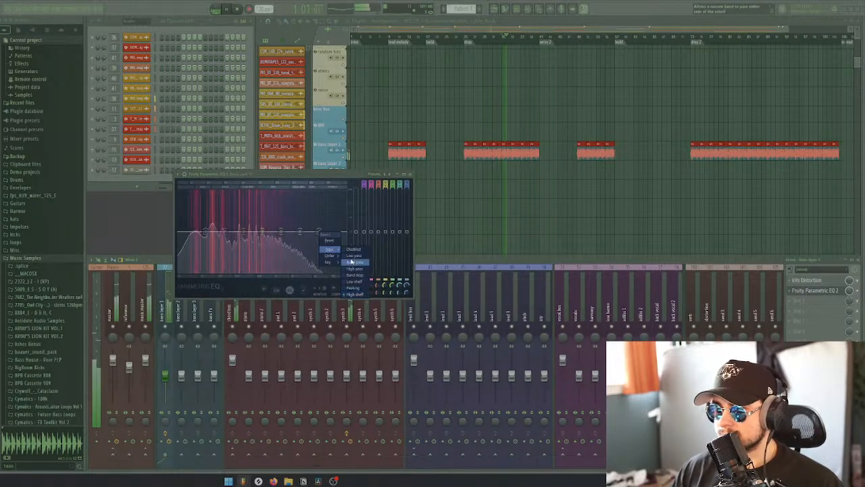
pyautogui.click(354, 255)
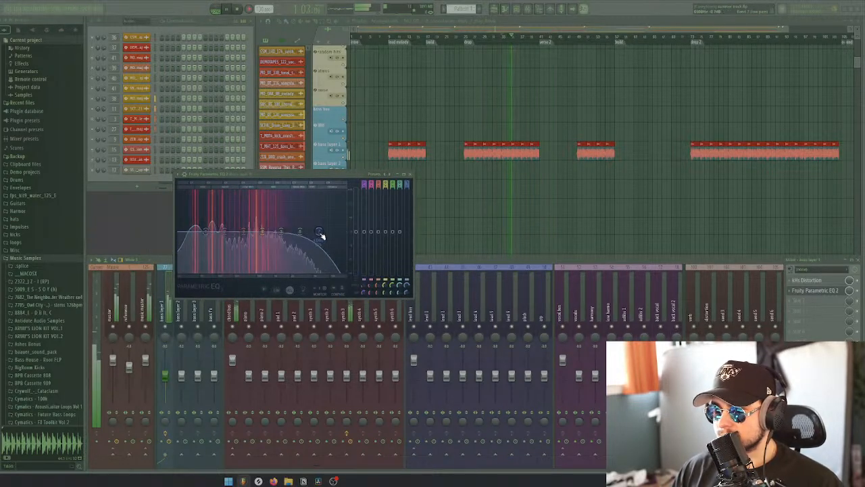
pyautogui.moveTo(319, 234)
pyautogui.mouseDown()
pyautogui.moveTo(301, 231)
pyautogui.moveTo(319, 231)
pyautogui.mouseUp()
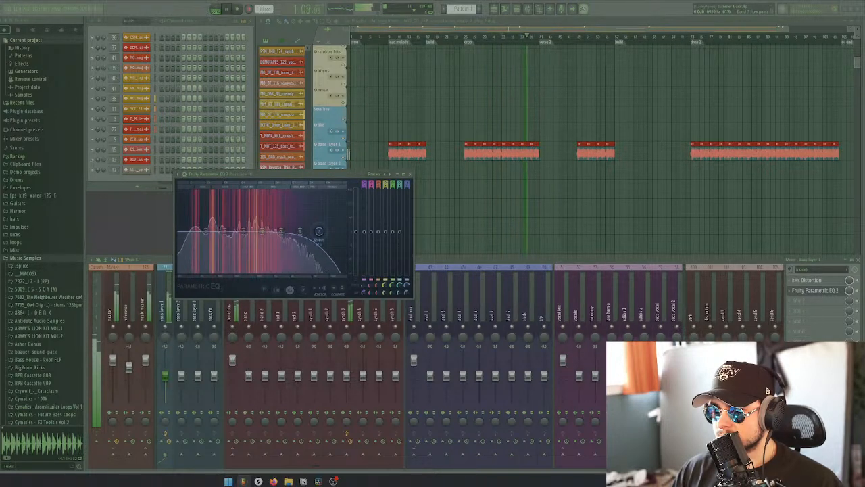
pyautogui.click(409, 174)
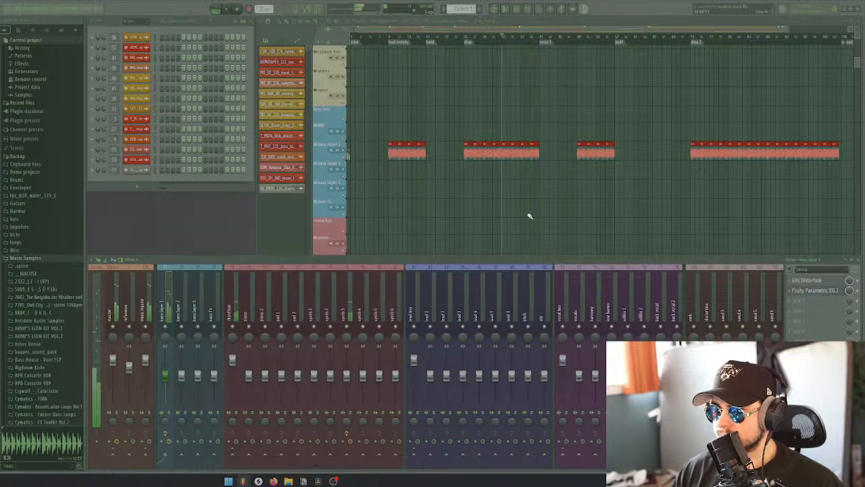
# Open the existing Fruity Parametric EQ 2 on the synth 3 mixer track and make its highest band a low pass
pyautogui.scroll(-4, 523, 209)
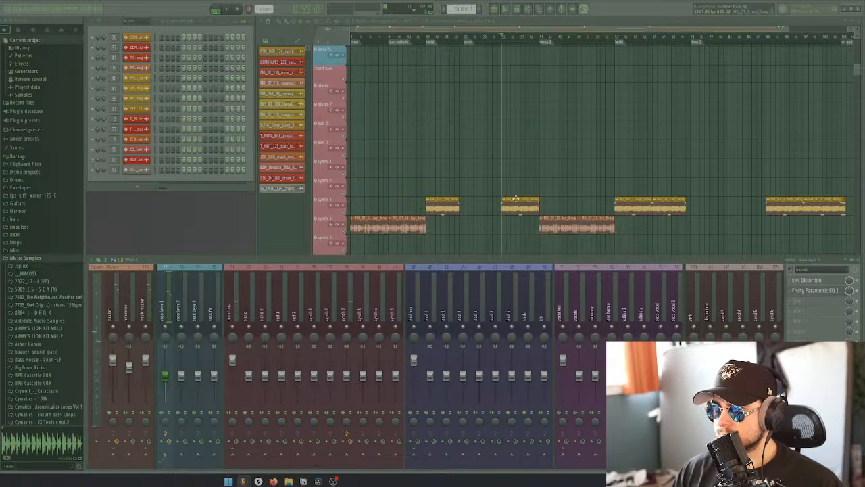
pyautogui.click(352, 304)
pyautogui.click(797, 289)
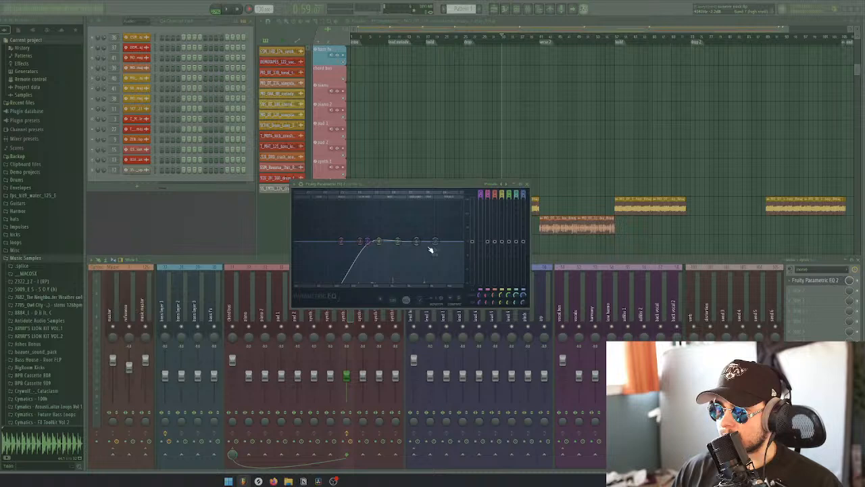
pyautogui.rightClick(435, 245)
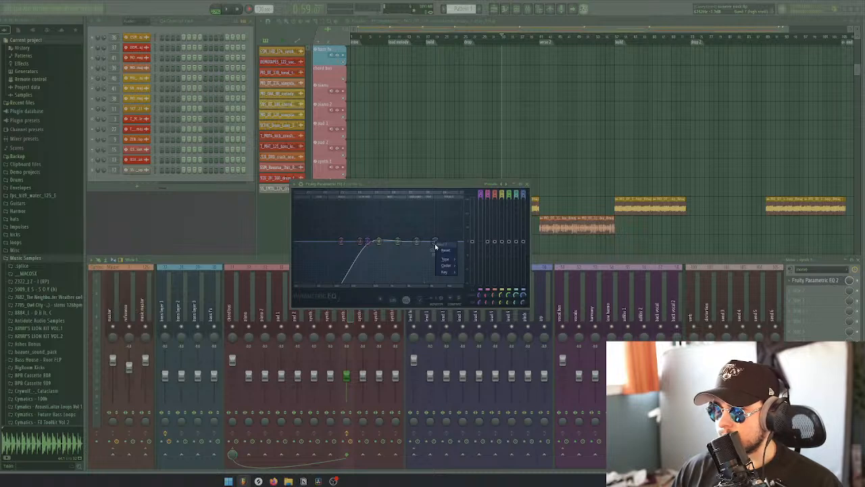
pyautogui.moveTo(451, 261)
pyautogui.click(473, 269)
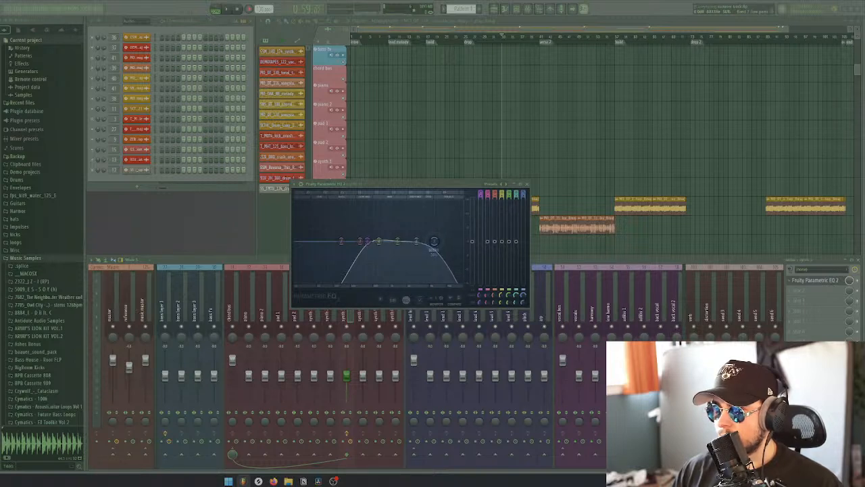
# Raise the synth 3 low pass cutoff slightly while the section plays, and close the equalizer
pyautogui.press('space')
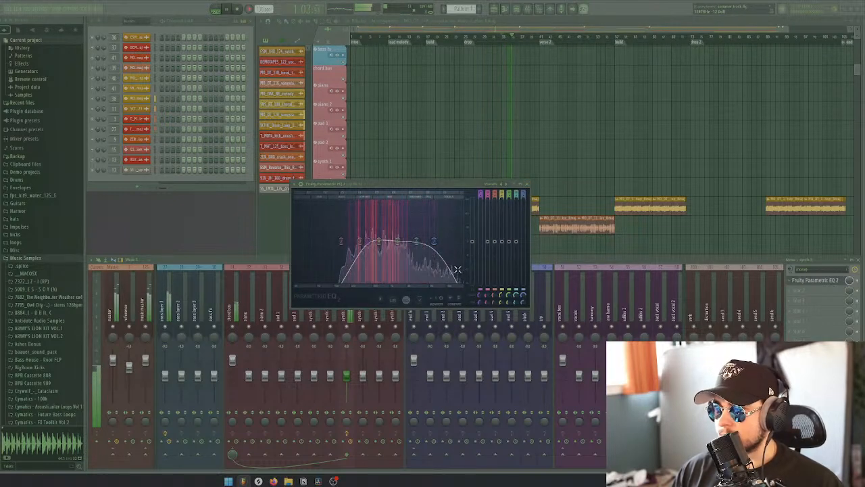
pyautogui.moveTo(434, 242)
pyautogui.mouseDown()
pyautogui.moveTo(462, 243)
pyautogui.moveTo(439, 242)
pyautogui.mouseUp()
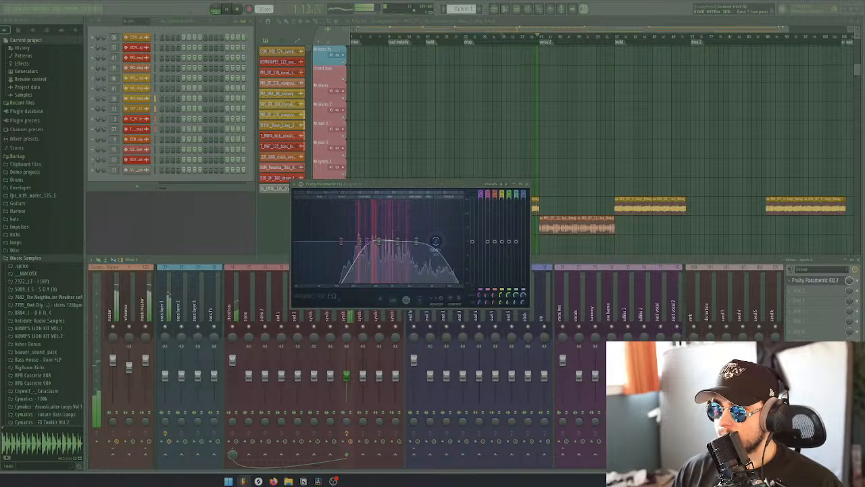
pyautogui.click(528, 184)
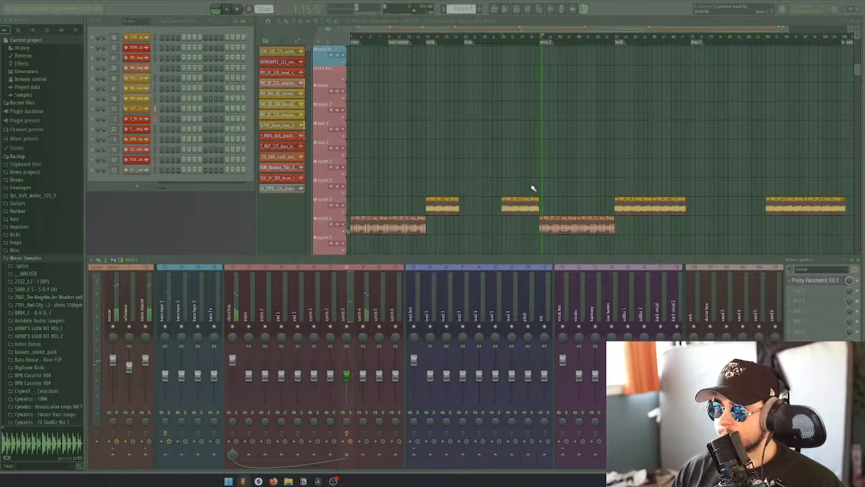
# Replay the second synth 3 section, solo the perc track, and continue listening from the verse 2 marker
pyautogui.click(511, 36)
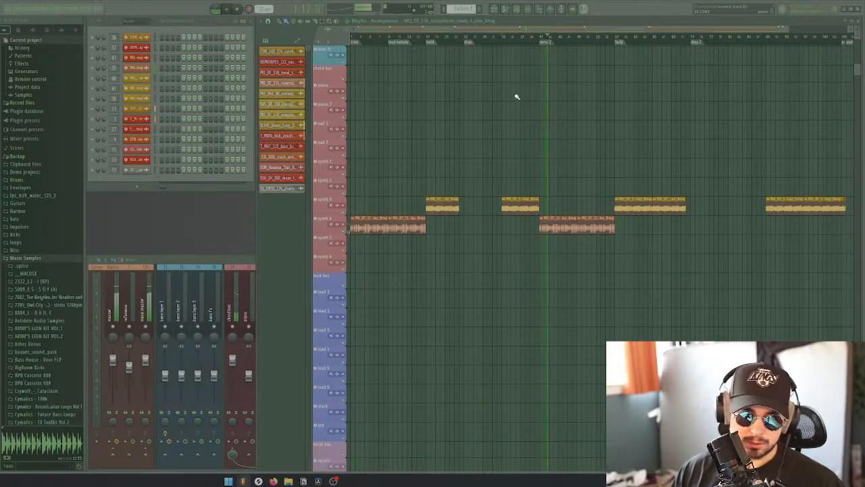
pyautogui.scroll(10, 517, 98)
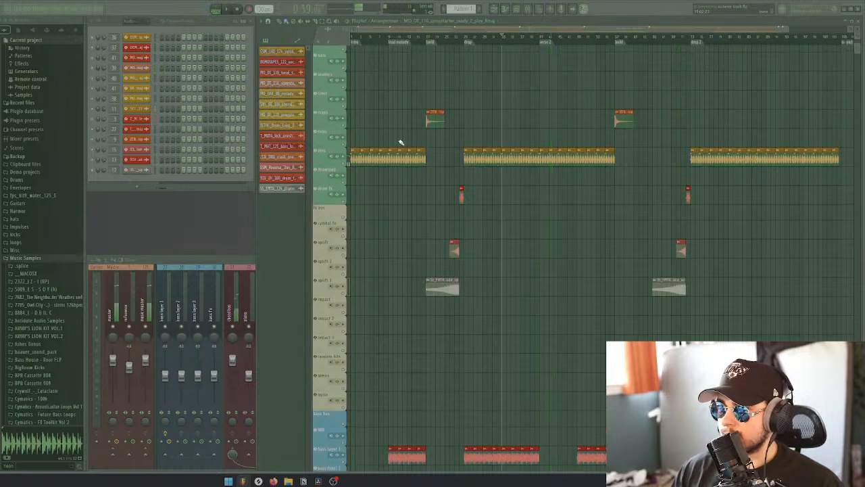
pyautogui.rightClick(343, 163)
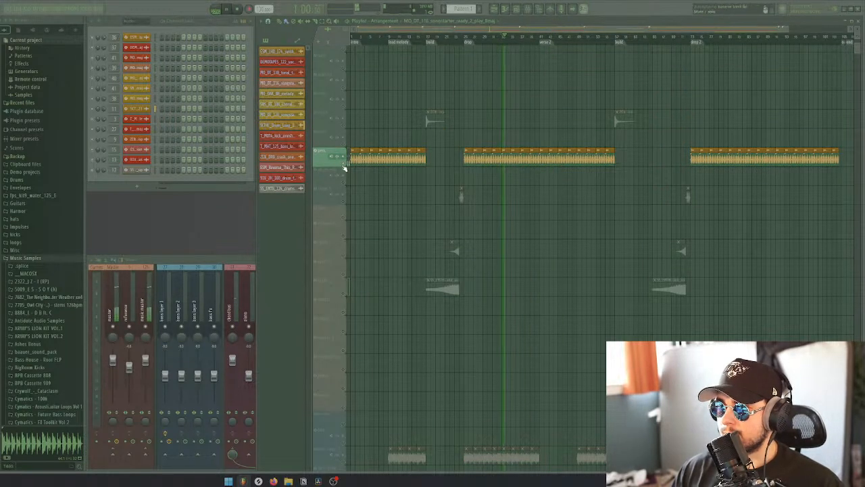
pyautogui.click(546, 42)
pyautogui.scroll(-8, 555, 135)
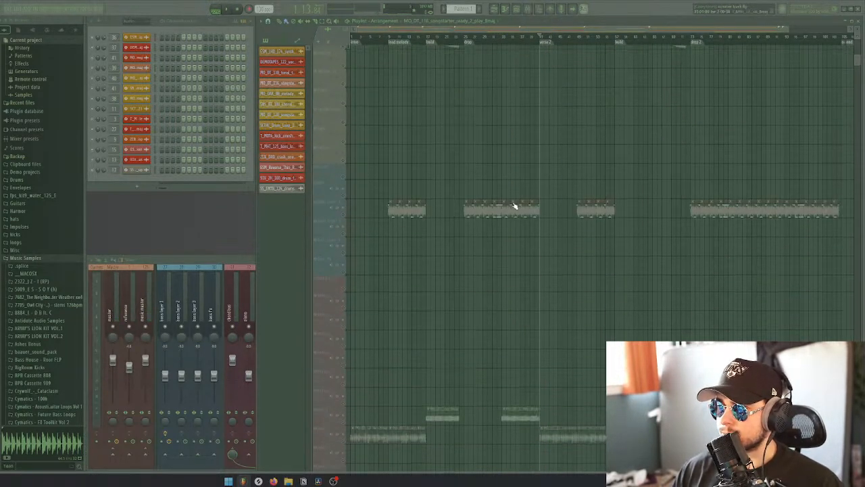
# Enable synth 3 alongside the soloed perc track and play both from the start of the second synth 3 clip
pyautogui.click(507, 39)
pyautogui.click(506, 39)
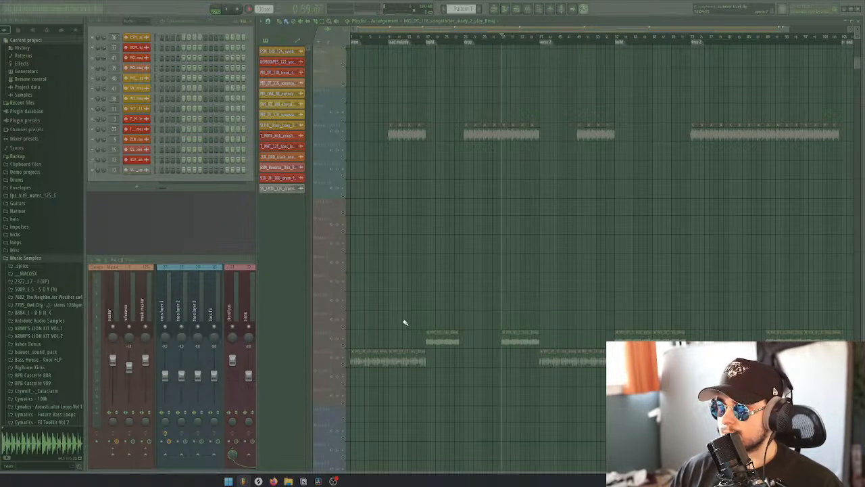
pyautogui.click(344, 347)
pyautogui.press('space')
pyautogui.click(236, 258)
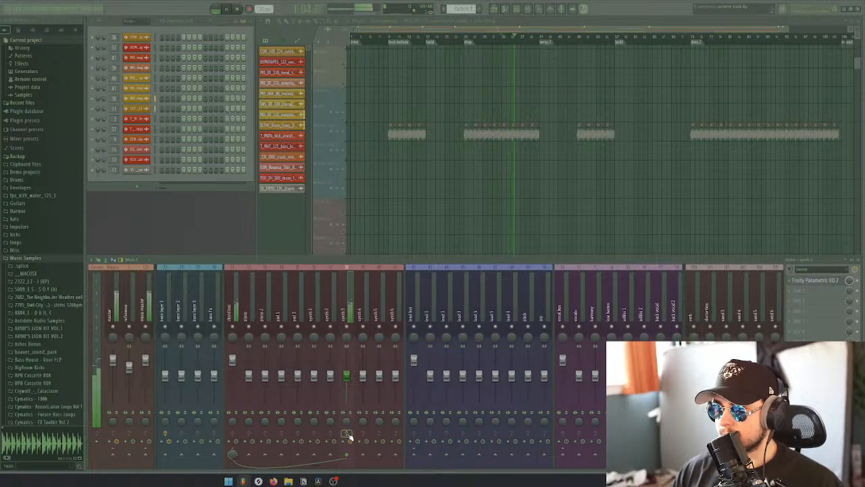
pyautogui.press('space')
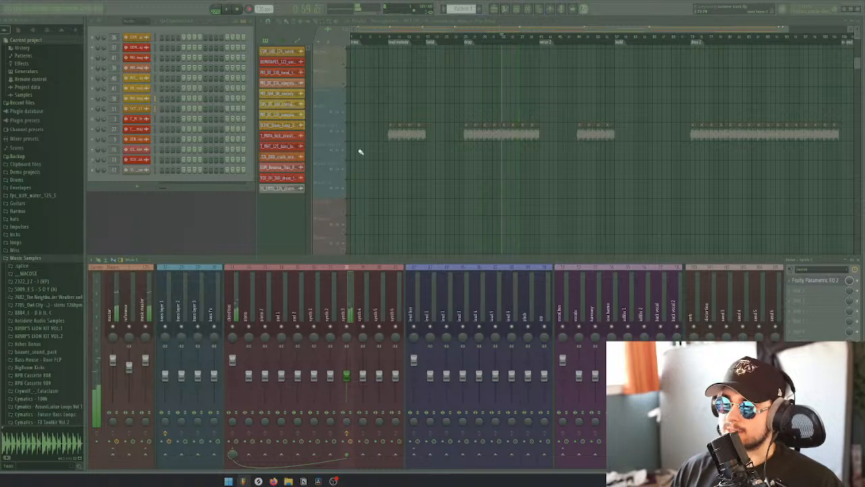
# Unmute all playlist tracks and play the full mix from the second synth 3 clip
pyautogui.click(346, 146)
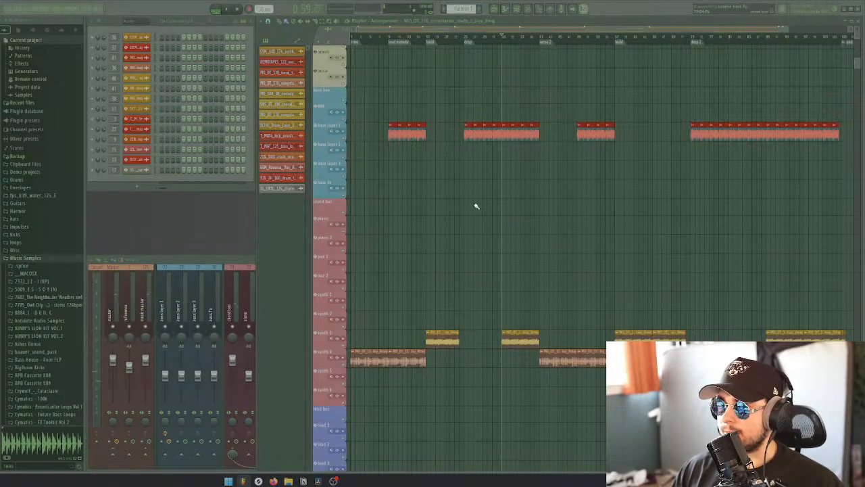
pyautogui.press('space')
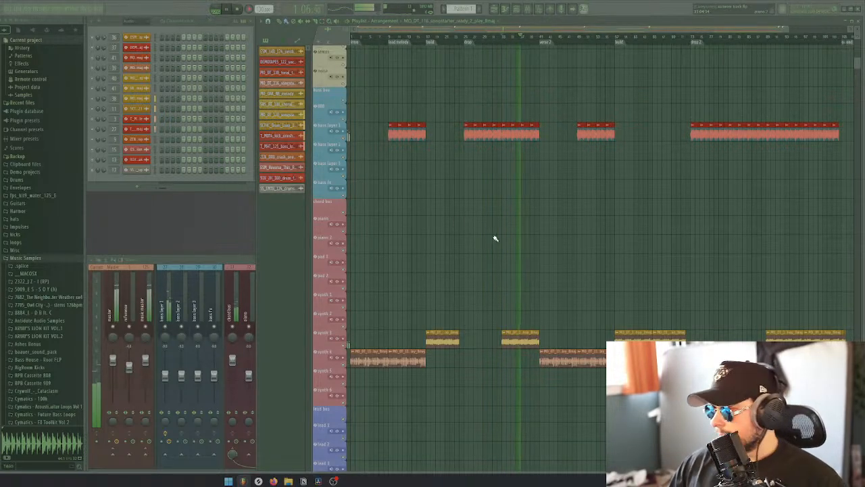
pyautogui.press('space')
# Play the arrangement from the lead melody marker to hear the second half of the intro loop with the bass
pyautogui.scroll(-1, 510, 247)
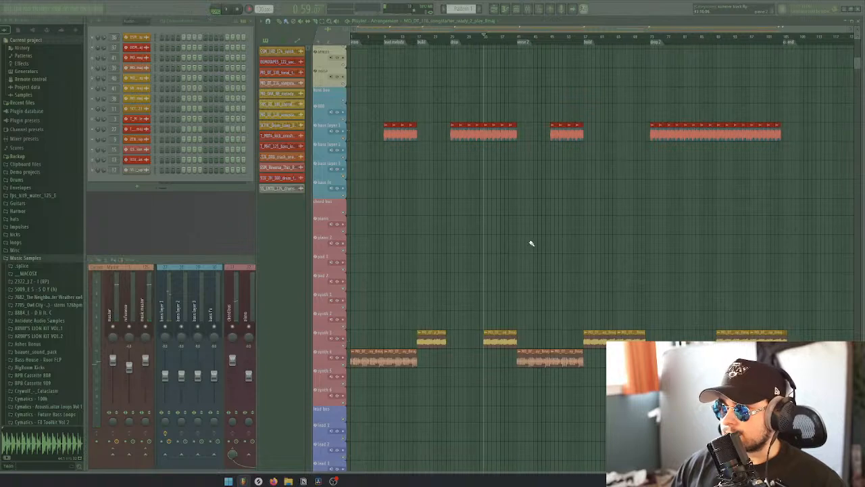
pyautogui.scroll(8, 522, 218)
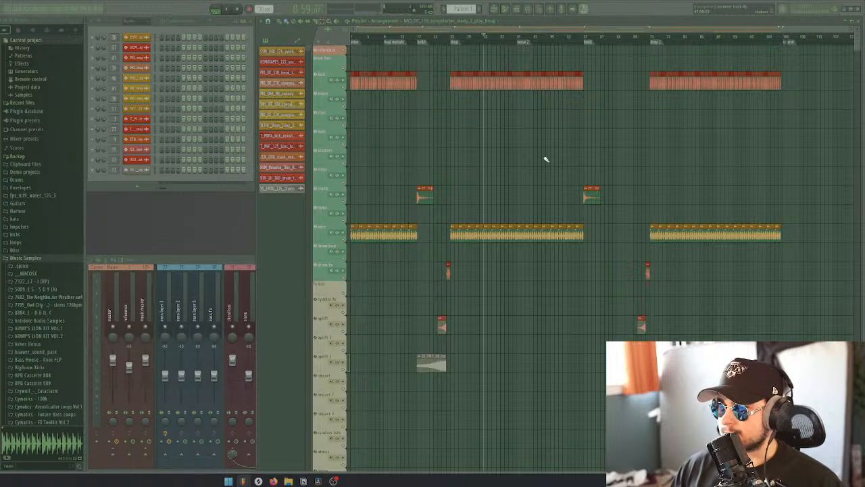
pyautogui.moveTo(392, 38)
pyautogui.mouseDown()
pyautogui.moveTo(355, 36)
pyautogui.moveTo(562, 63)
pyautogui.moveTo(783, 73)
pyautogui.moveTo(349, 73)
pyautogui.moveTo(389, 70)
pyautogui.mouseUp()
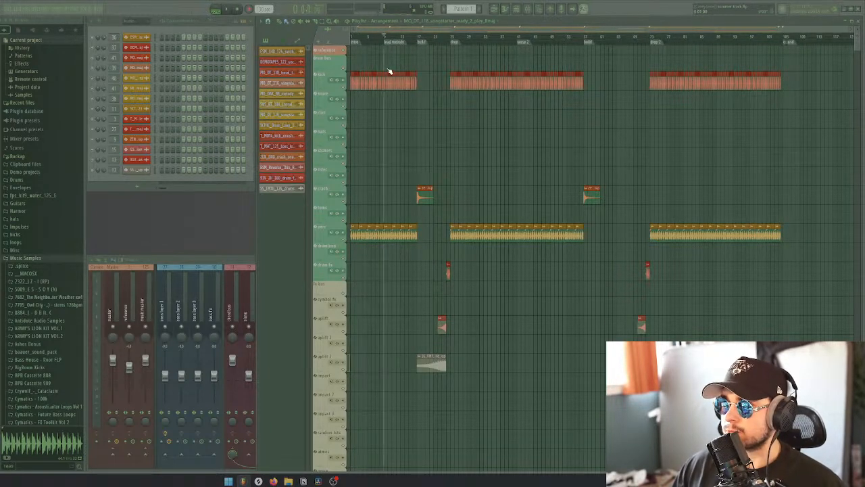
pyautogui.scroll(-10, 390, 157)
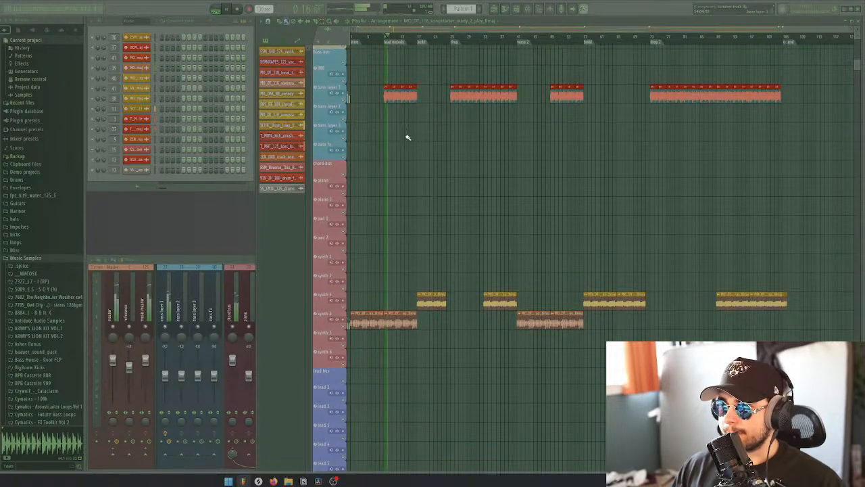
pyautogui.press('space')
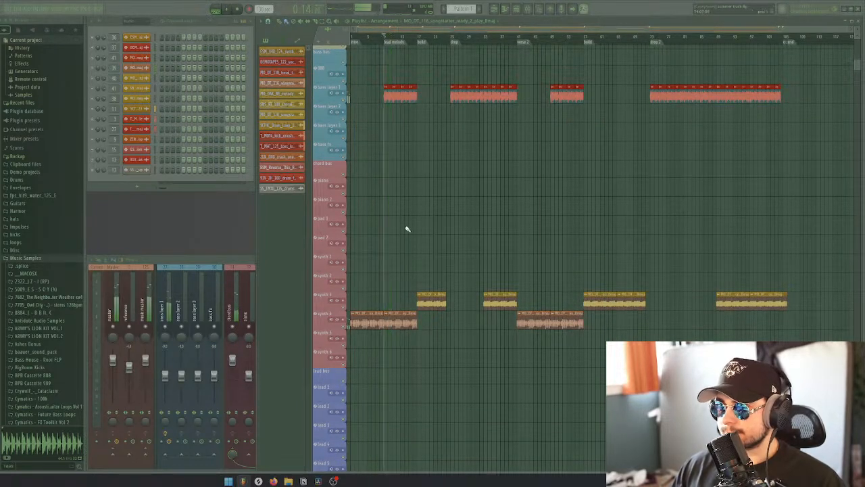
# Create a new pattern named "chords"
pyautogui.scroll(-3, 394, 262)
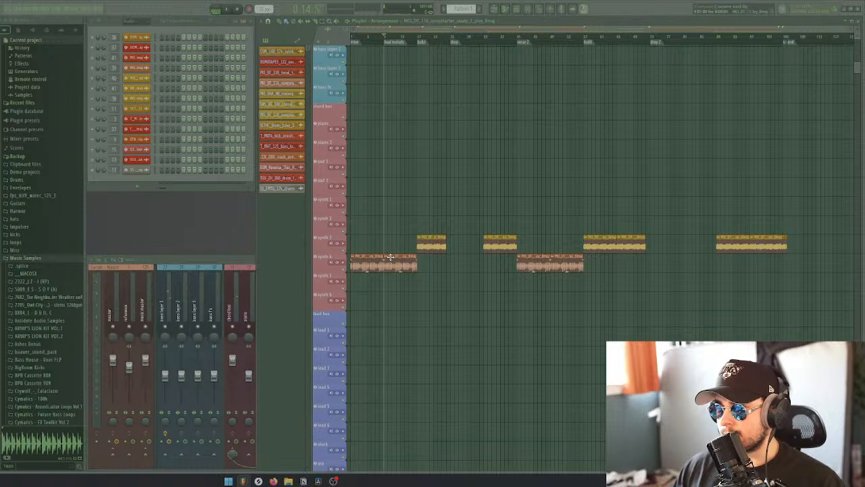
pyautogui.click(269, 43)
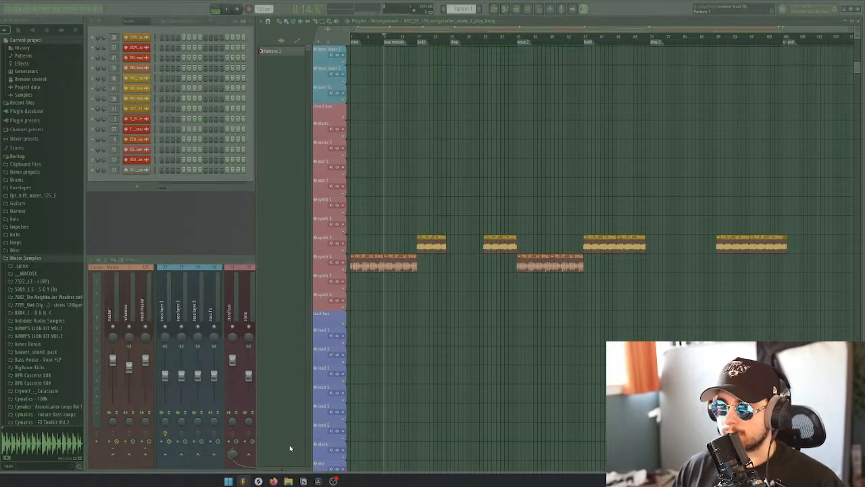
pyautogui.click(287, 470)
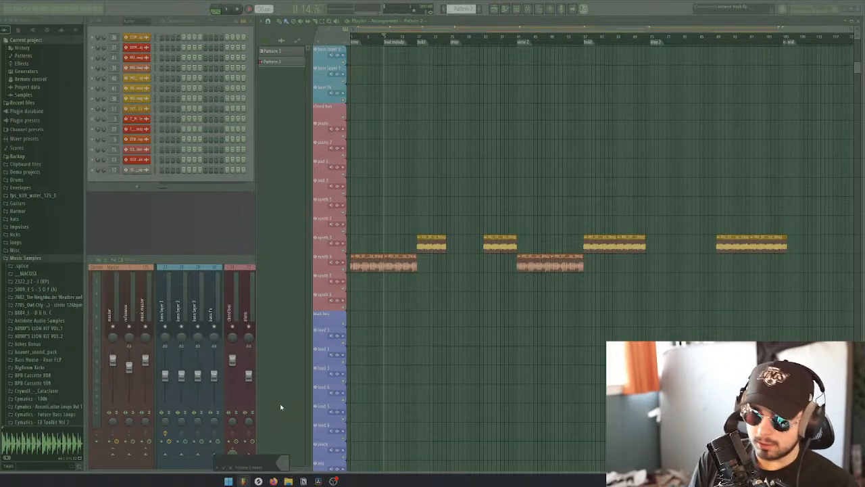
pyautogui.write('chords')
pyautogui.press('Return')
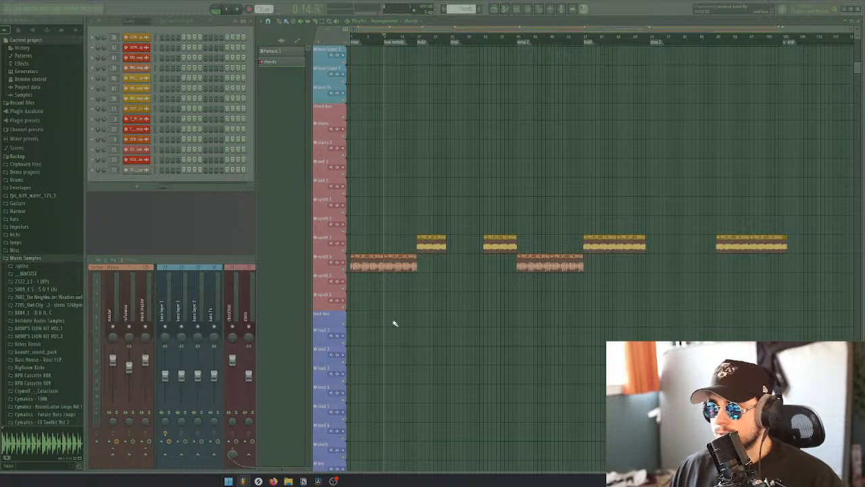
# Replace the two intro loop clips on the synth 4 track with a chords pattern clip spanning the intro up to the build
pyautogui.rightClick(365, 261)
pyautogui.rightClick(392, 264)
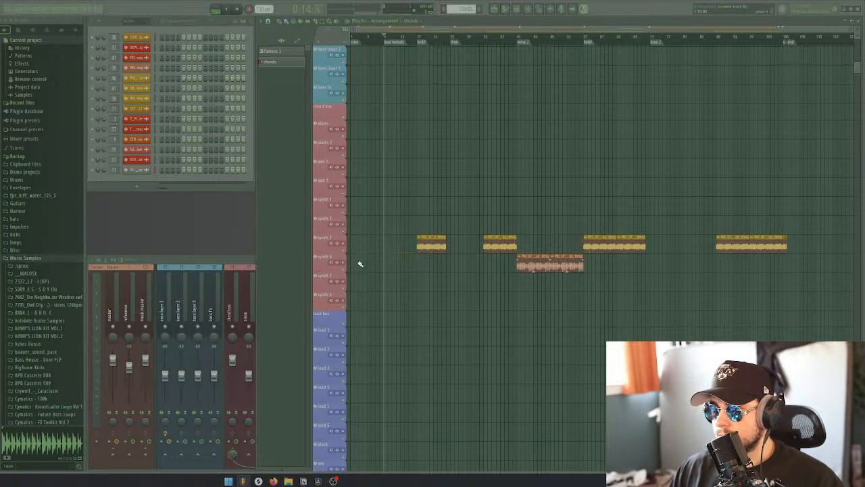
pyautogui.moveTo(353, 263); pyautogui.dragTo(398, 271)
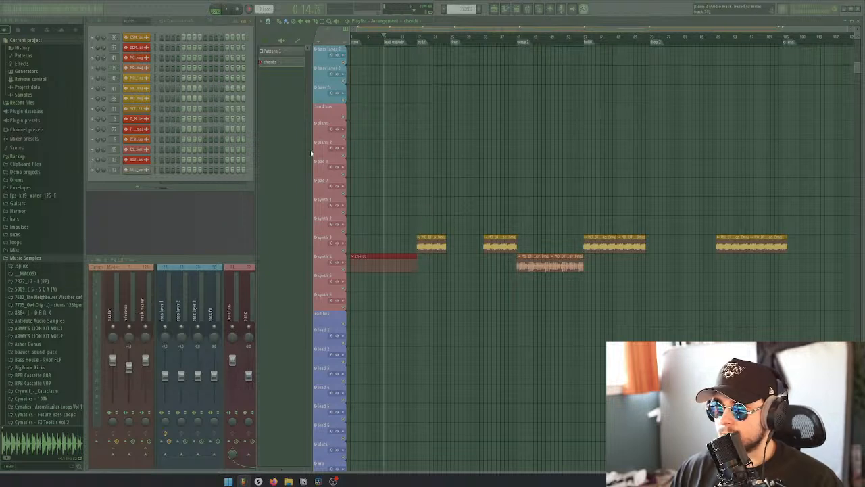
# Create a pattern named "breakdown chords" and place its clip on the synth 5 track under the first build
pyautogui.press('F4')
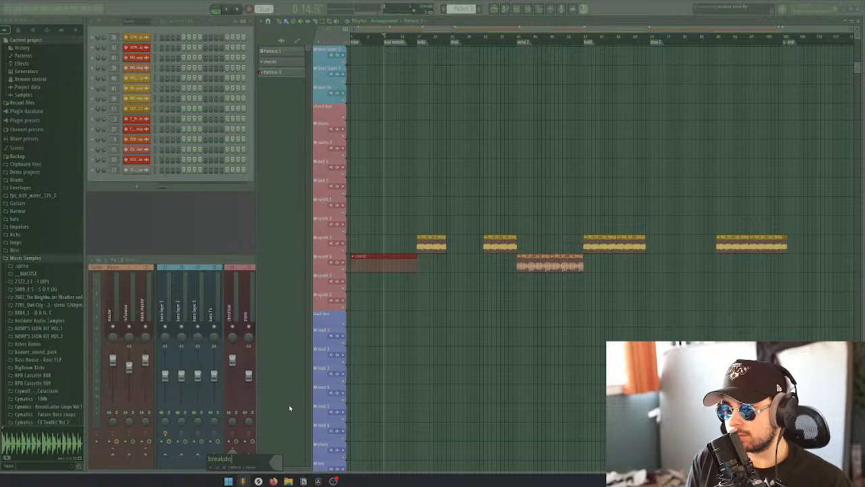
pyautogui.write('breakdown chords')
pyautogui.press('Return')
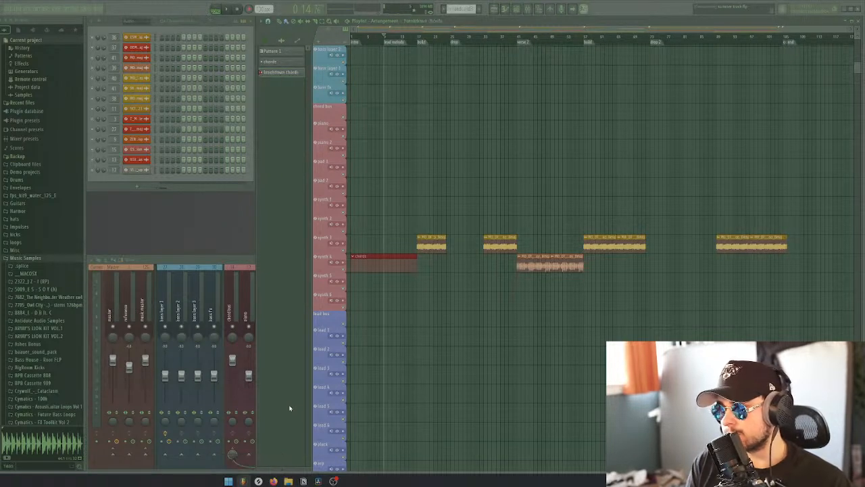
pyautogui.click(423, 280)
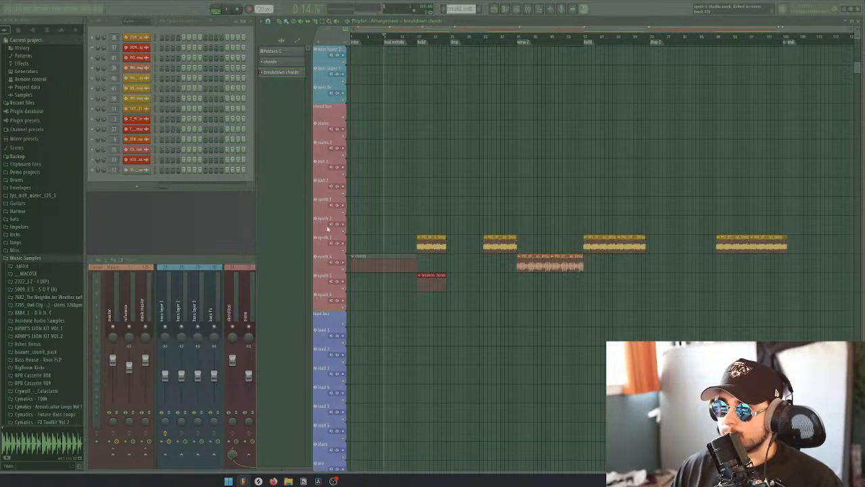
# Create a new pattern named "verse lead"
pyautogui.press('F4')
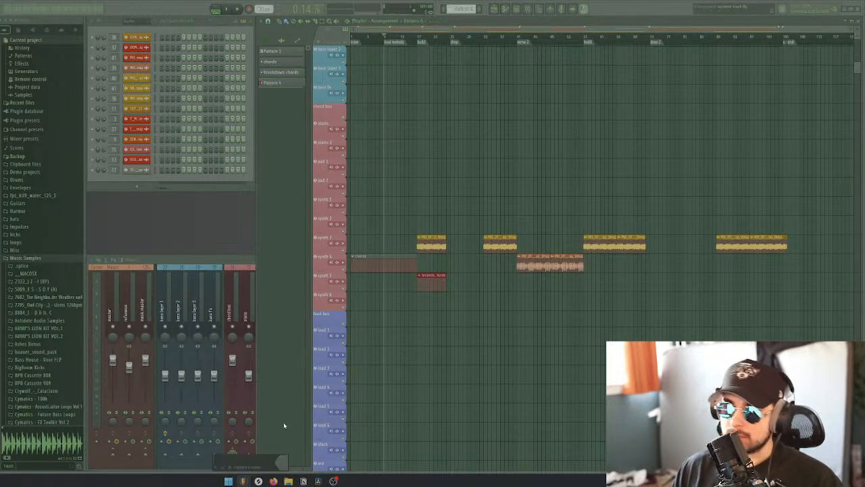
pyautogui.write('verse lead')
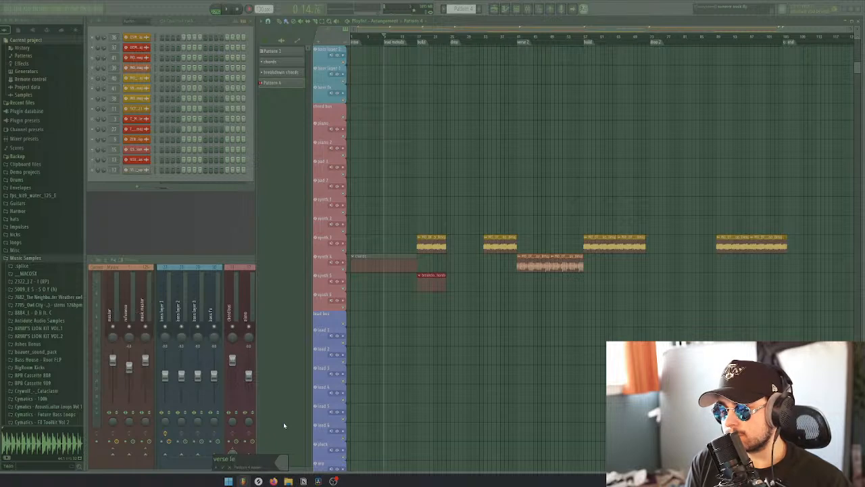
pyautogui.press('Return')
# Place two verse lead clips on the lead 1 track from the lead melody marker, trimming the second to the build chords' end
pyautogui.scroll(-3, 415, 266)
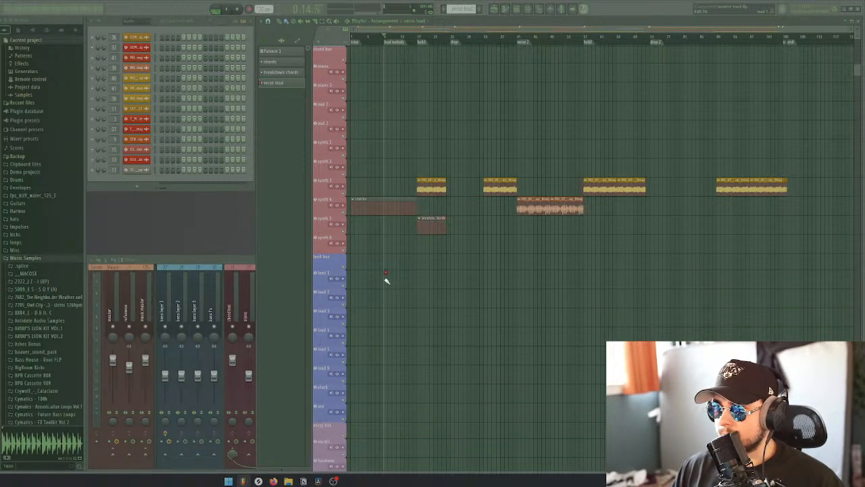
pyautogui.click(386, 280)
pyautogui.click(424, 281)
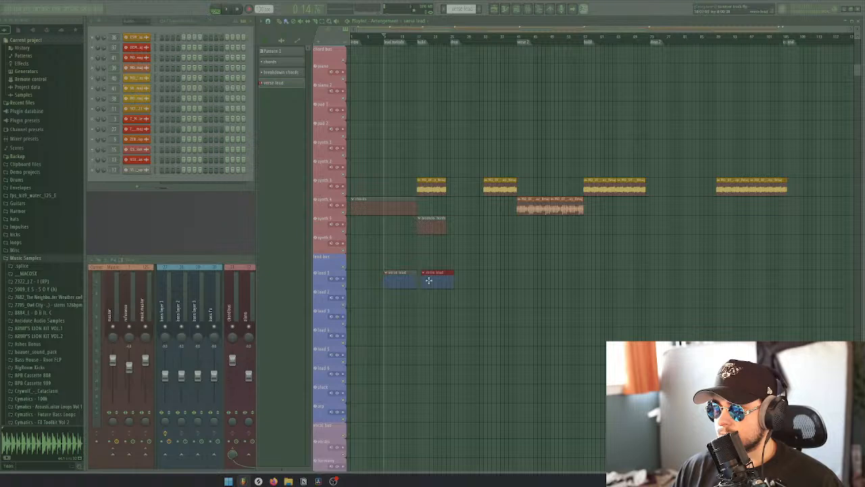
pyautogui.scroll(3, 452, 301)
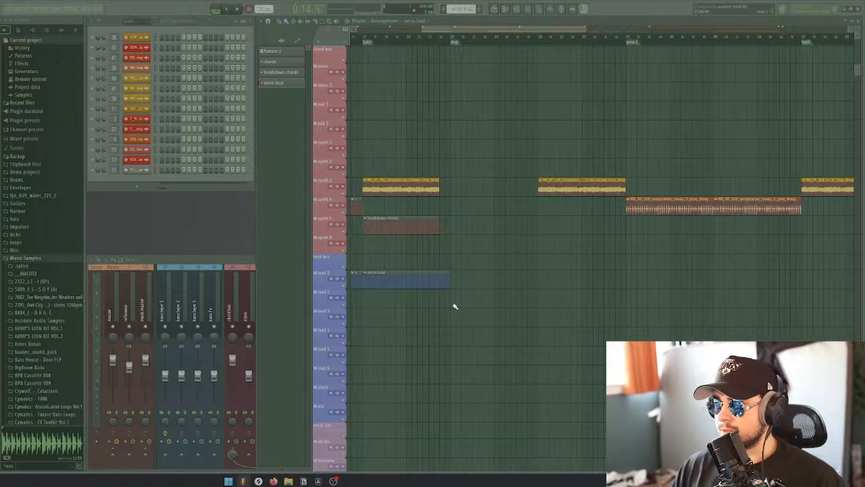
pyautogui.scroll(-3, 455, 301)
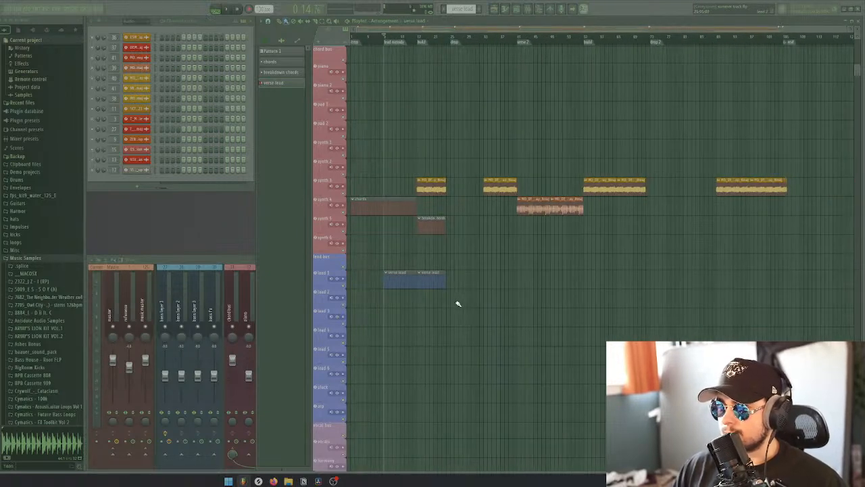
# Fill verse 2 with two verse lead clips on lead 1 and a copy of the chords clip, keeping the chords on synth 1
pyautogui.scroll(3, 480, 298)
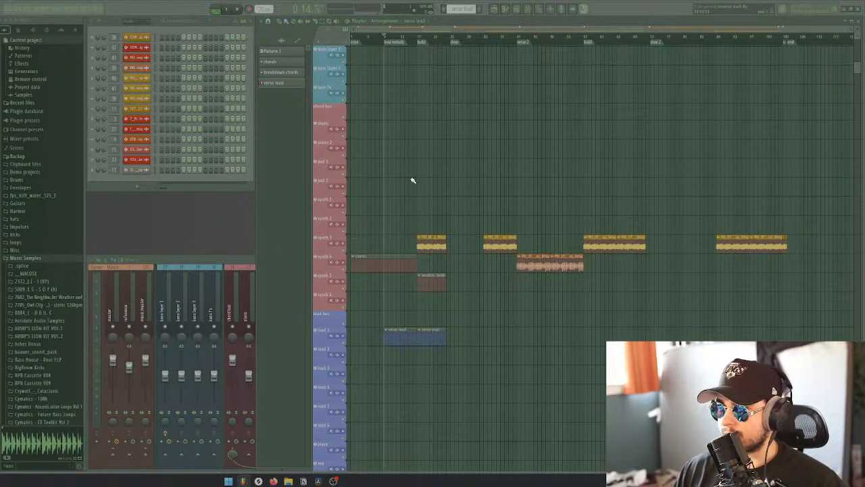
pyautogui.scroll(5, 504, 207)
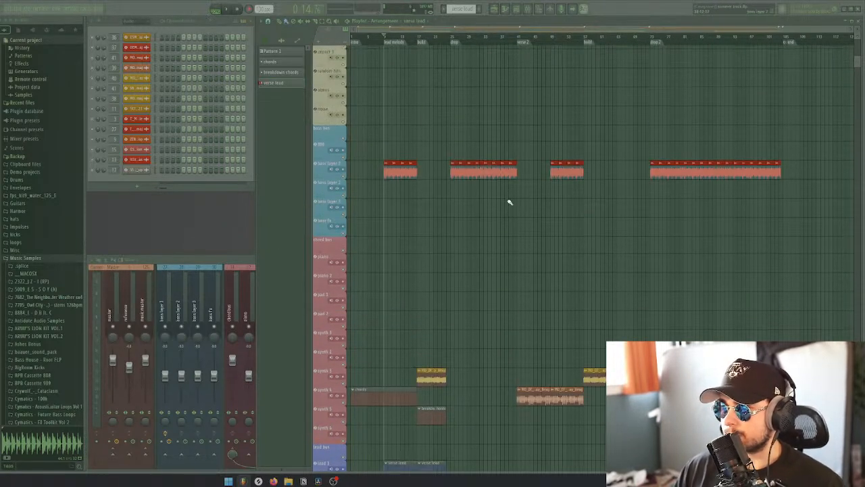
pyautogui.scroll(-4, 500, 230)
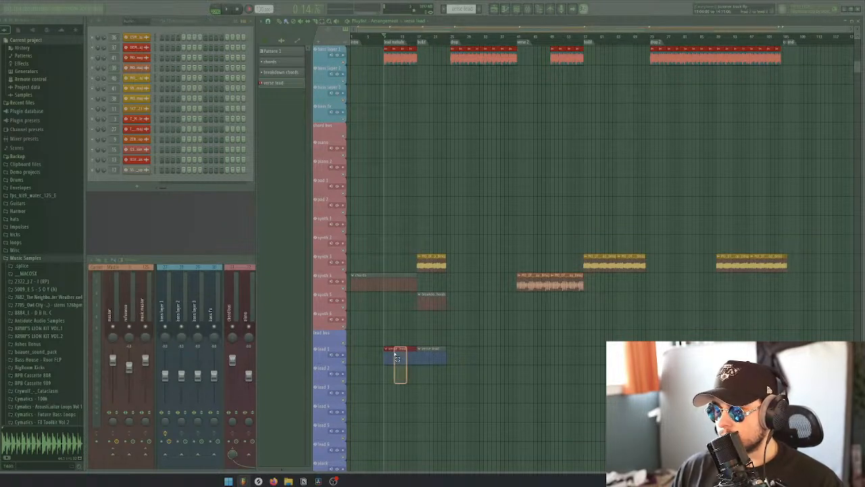
pyautogui.click(507, 353)
pyautogui.moveTo(507, 353); pyautogui.dragTo(525, 352)
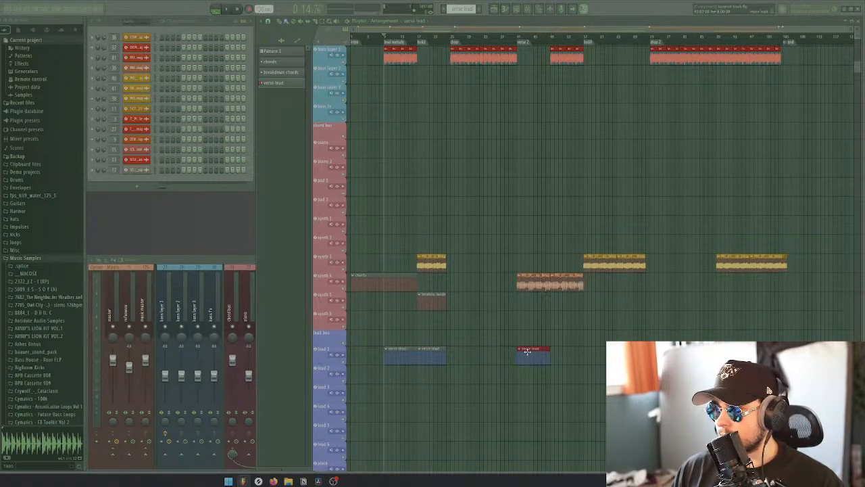
pyautogui.hotkey('ctrl', 'b')
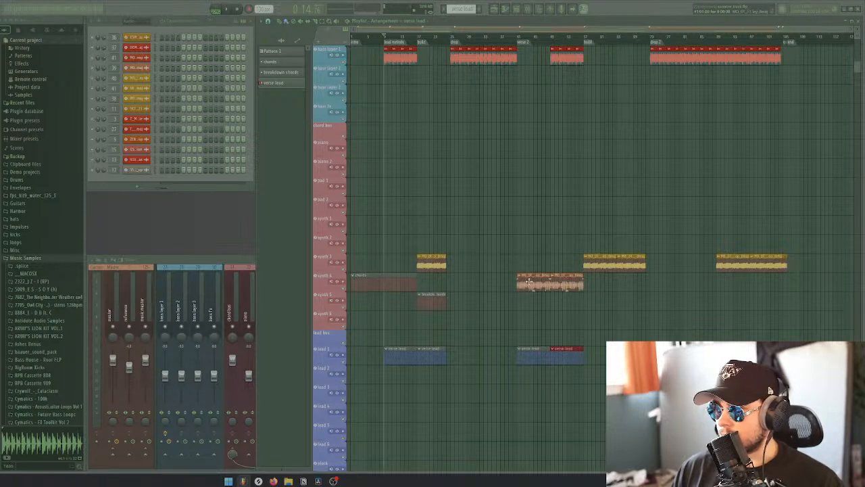
pyautogui.moveTo(394, 283); pyautogui.dragTo(535, 221)
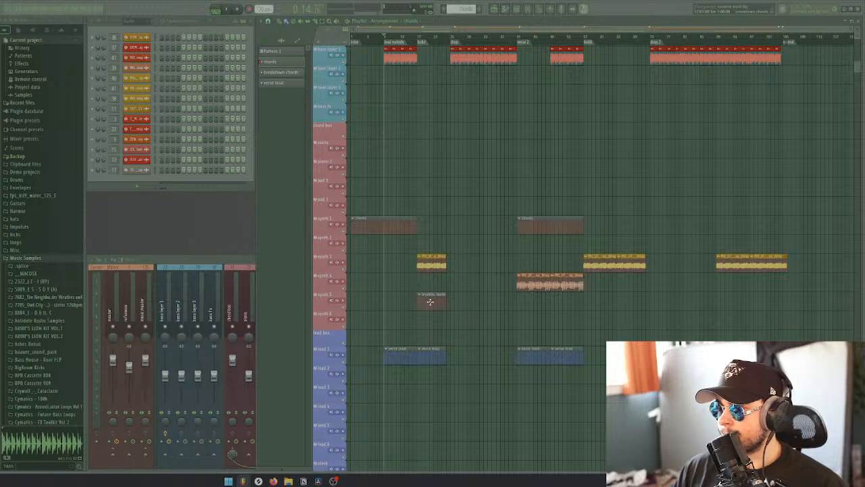
# Create a pattern named "build chords" and place its clip on the synth 5 track spanning the second build
pyautogui.moveTo(430, 302); pyautogui.dragTo(595, 300)
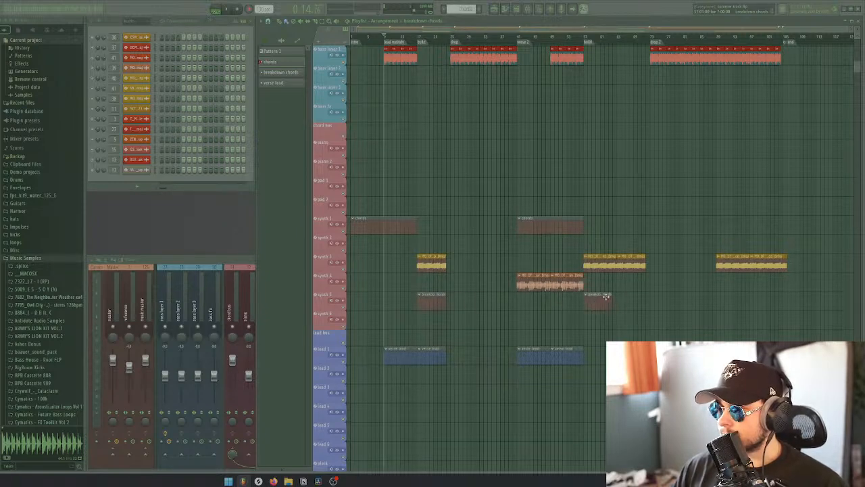
pyautogui.rightClick(606, 297)
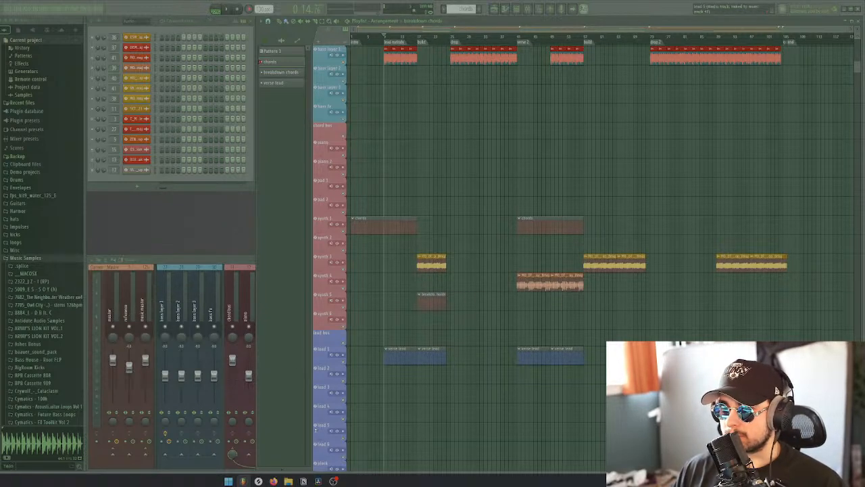
pyautogui.press('F4')
pyautogui.write('buil')
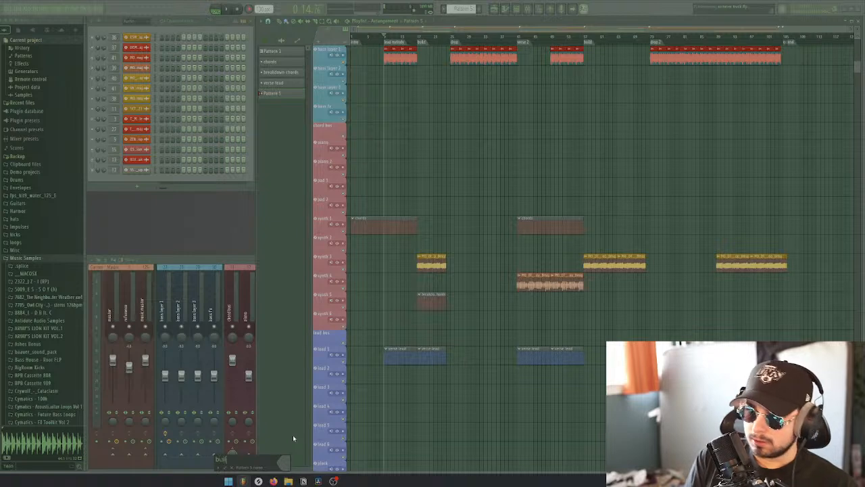
pyautogui.write('d chords')
pyautogui.press('Return')
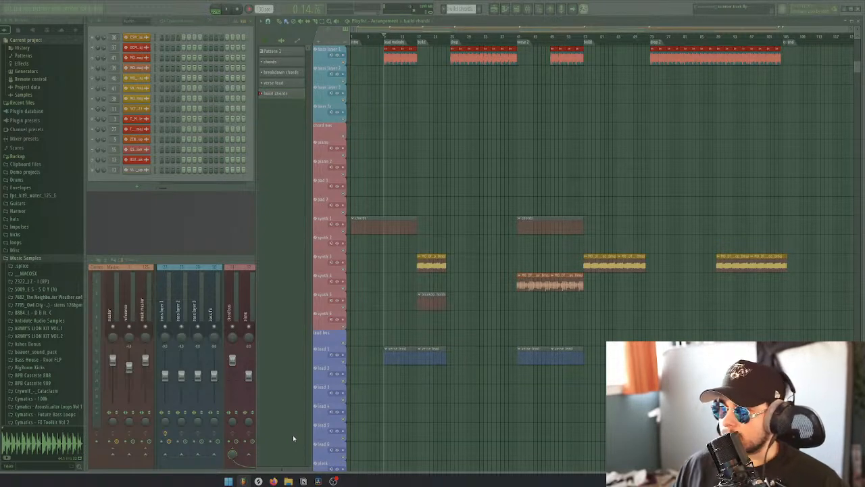
pyautogui.click(590, 301)
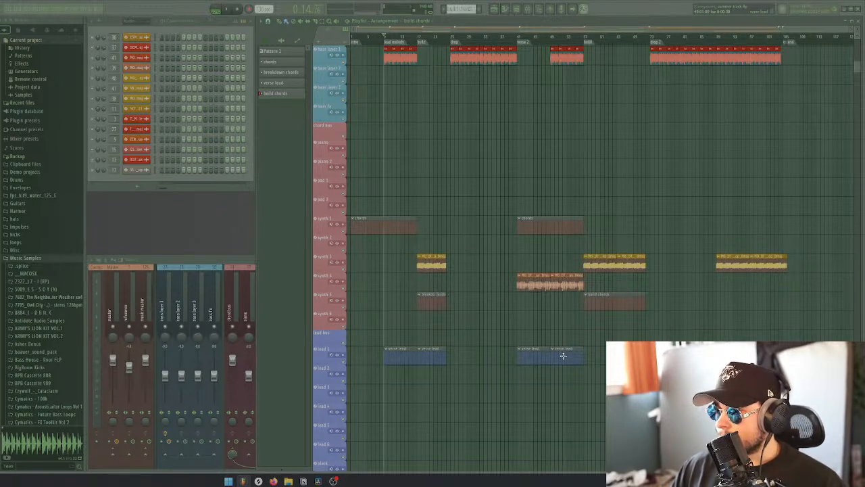
# Create a pattern named "drop lead" and place two consecutive clips of it on the lead 3 track across the first drop
pyautogui.click(282, 469)
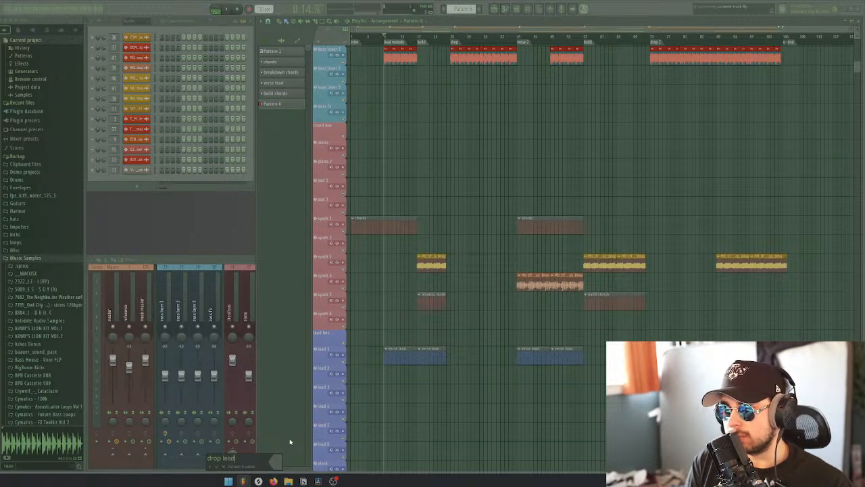
pyautogui.write('drop lead')
pyautogui.press('Return')
pyautogui.scroll(-1, 475, 358)
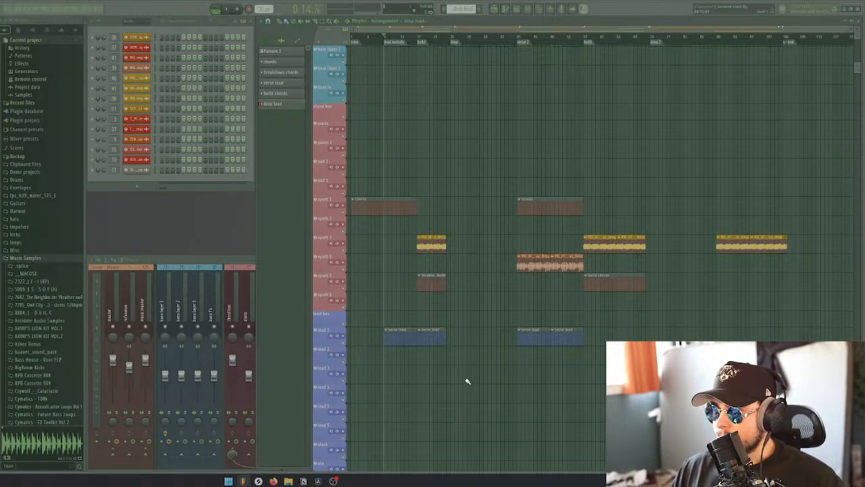
pyautogui.moveTo(455, 377); pyautogui.dragTo(482, 380)
pyautogui.click(499, 378)
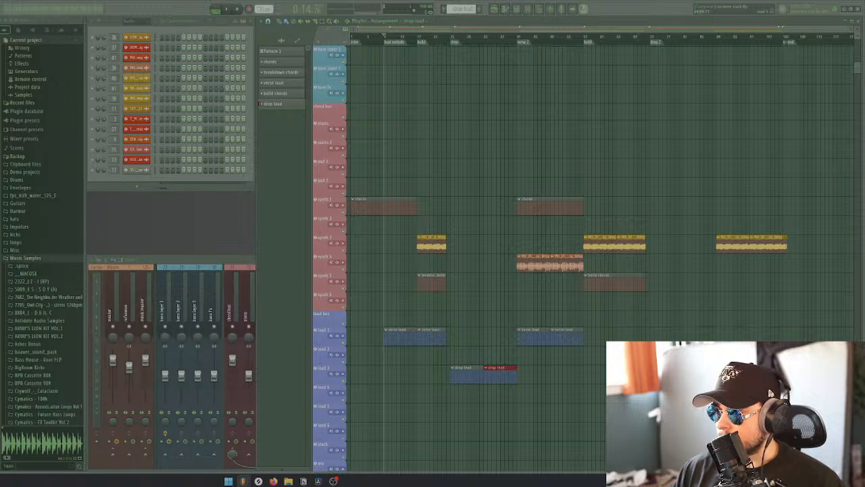
# Continue the drop lead clips on the lead 3 track from the second build marker towards the outro
pyautogui.click(593, 373)
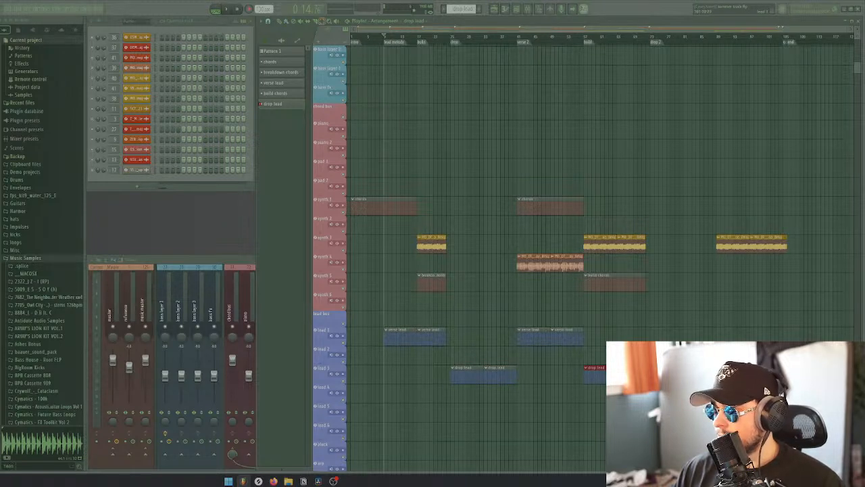
pyautogui.hotkey('ctrl', 'd')
pyautogui.scroll(5, 803, 380)
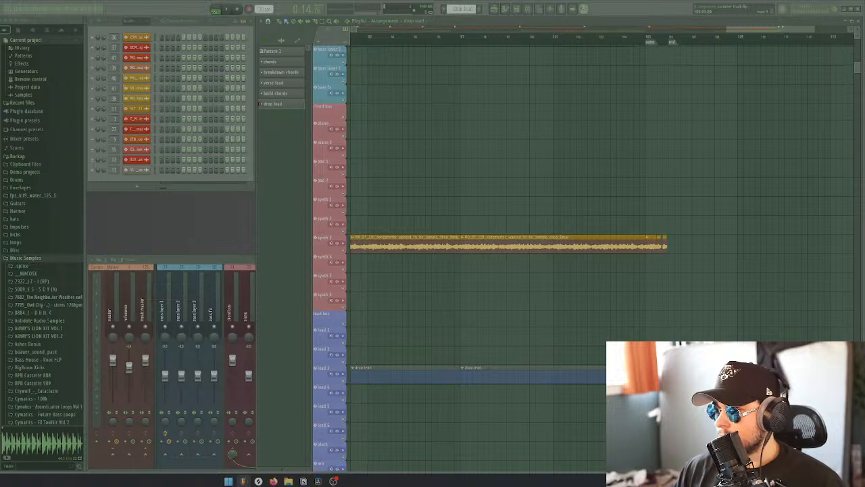
pyautogui.click(649, 376)
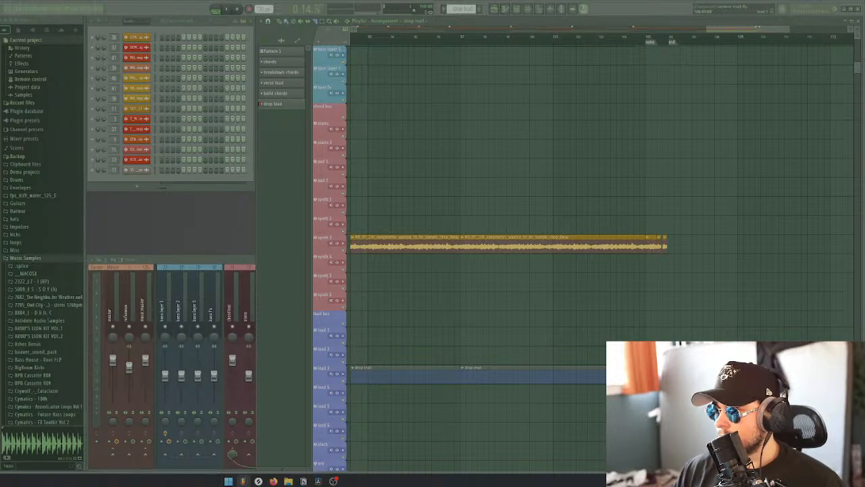
pyautogui.scroll(-5, 769, 391)
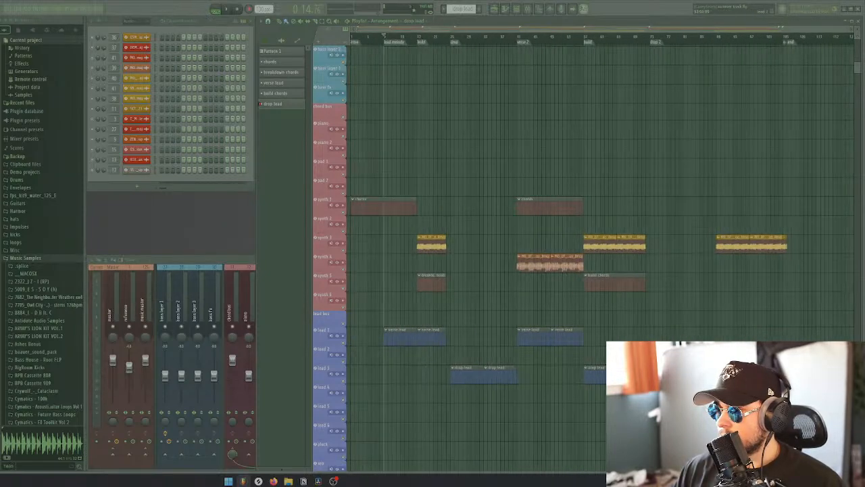
# Review the arrangement from the drum tracks down to the lead tracks and switch to File Explorer
pyautogui.scroll(3, 771, 392)
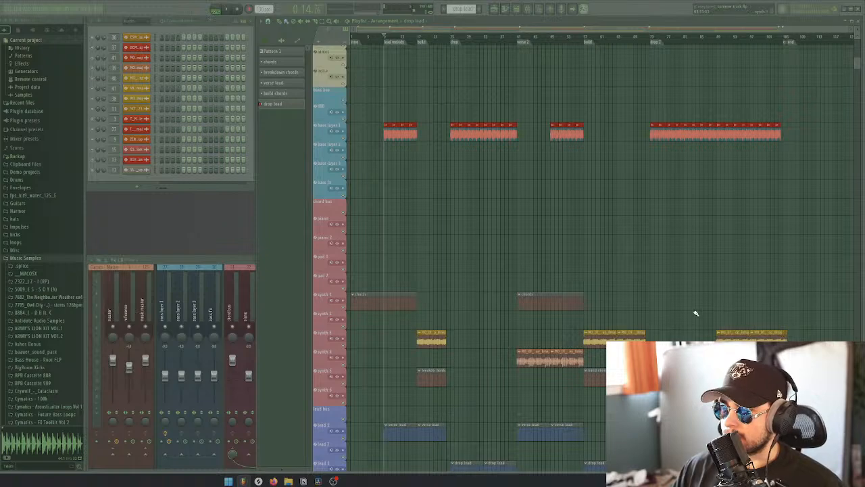
pyautogui.scroll(-3, 537, 306)
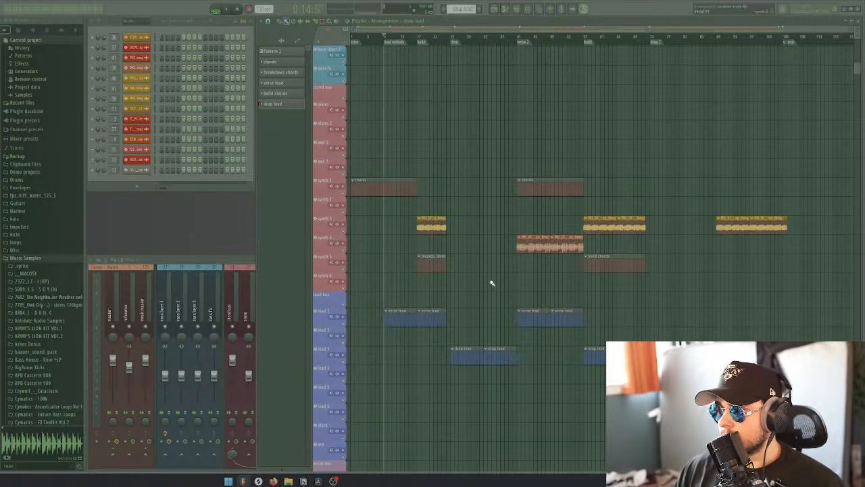
pyautogui.scroll(6, 490, 284)
pyautogui.scroll(5, 497, 292)
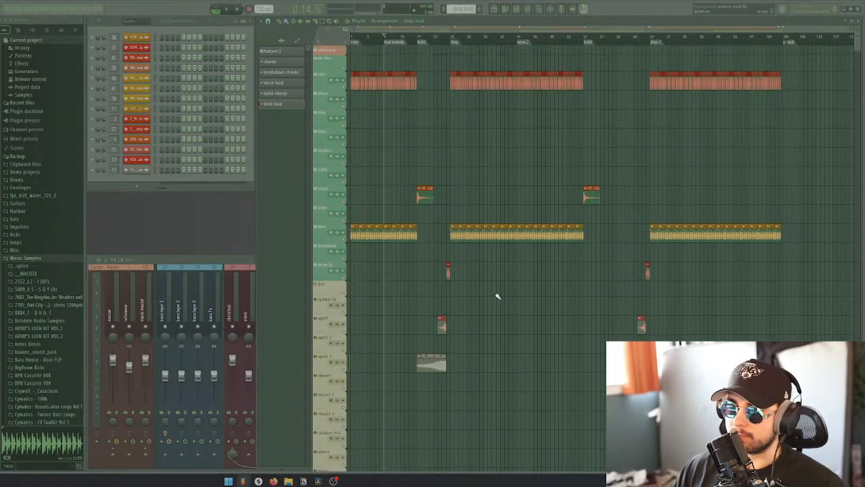
pyautogui.scroll(-8, 493, 294)
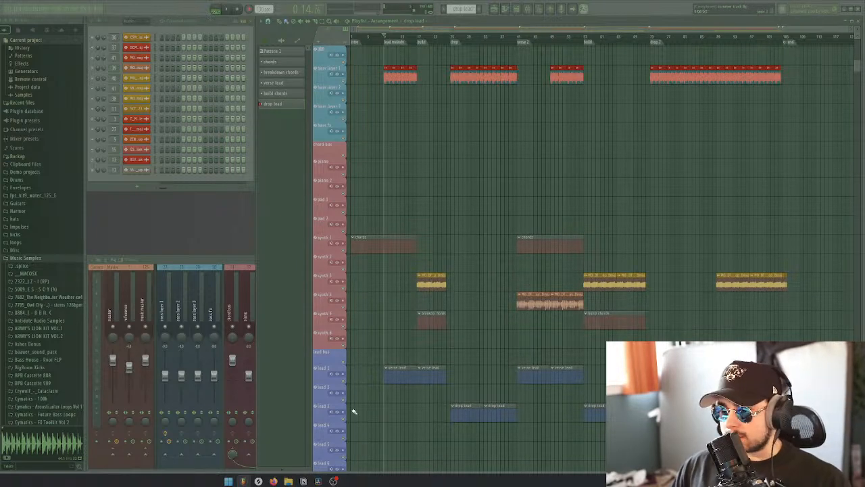
pyautogui.click(287, 481)
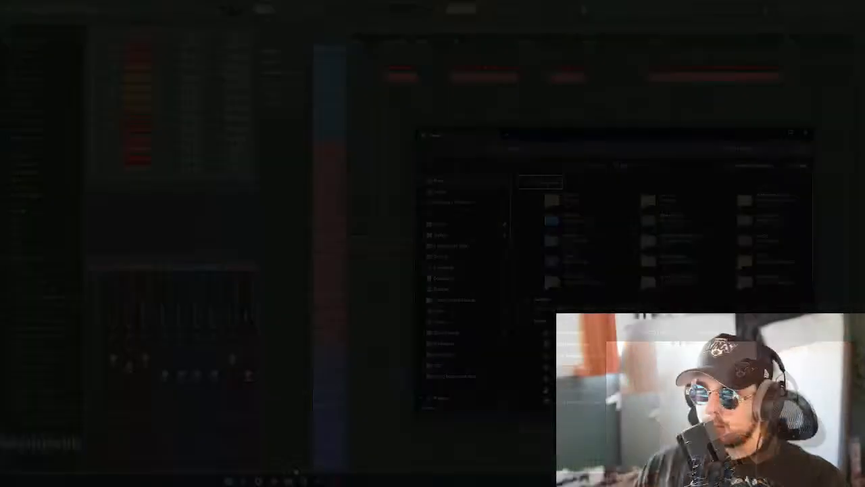